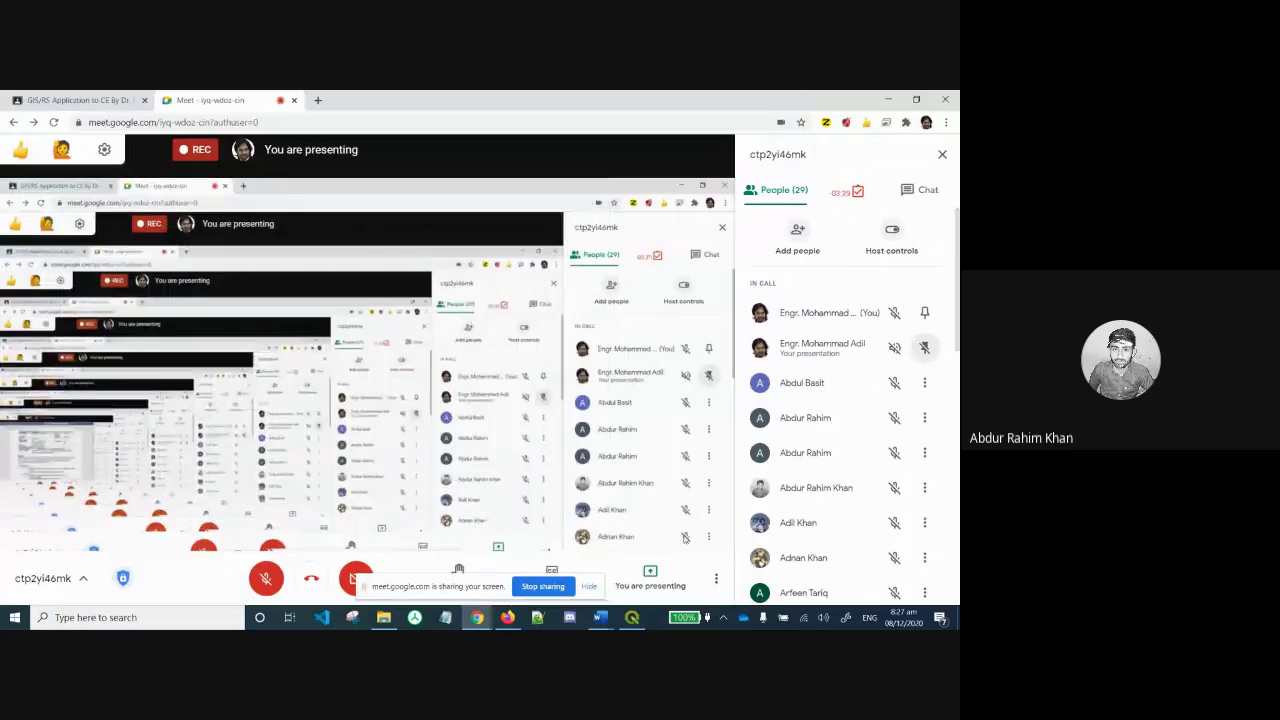
Bring up the Lecture 4 Class Activities document in Word, and unmute the microphone in the Google Meet call.
{"action": "mouse_move", "coordinate": [601, 621]}
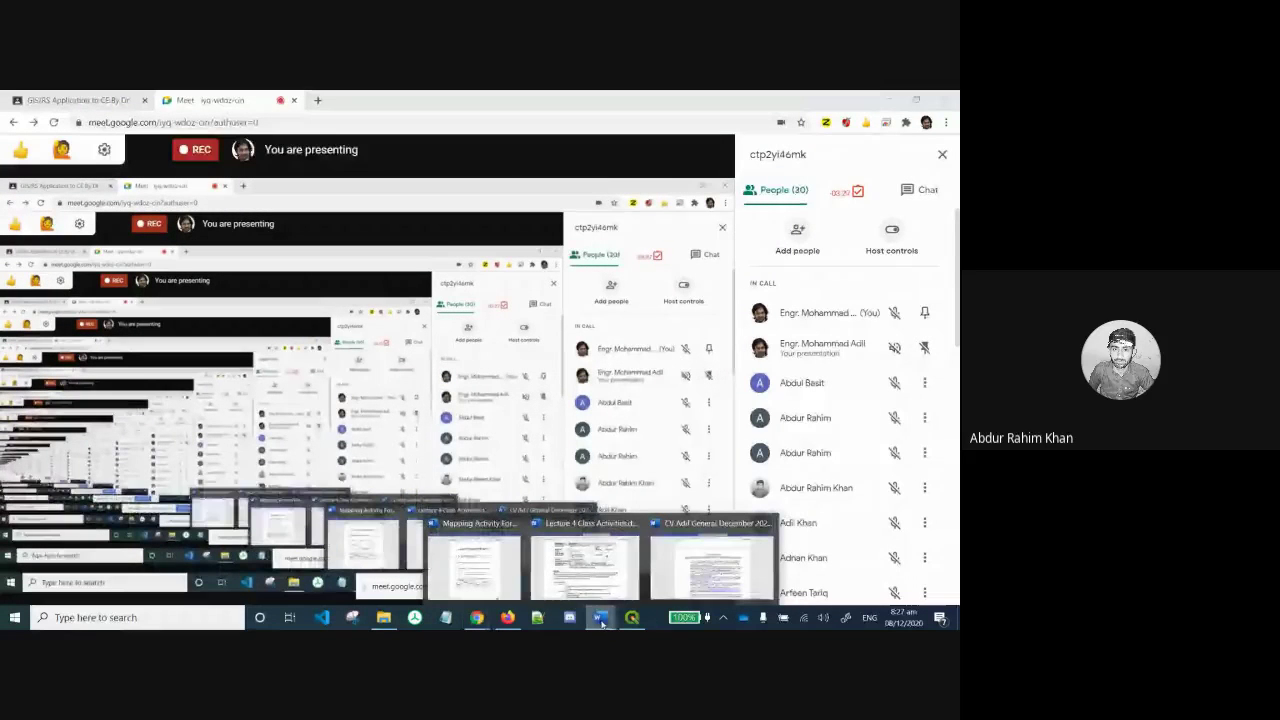
{"action": "left_click", "coordinate": [601, 585]}
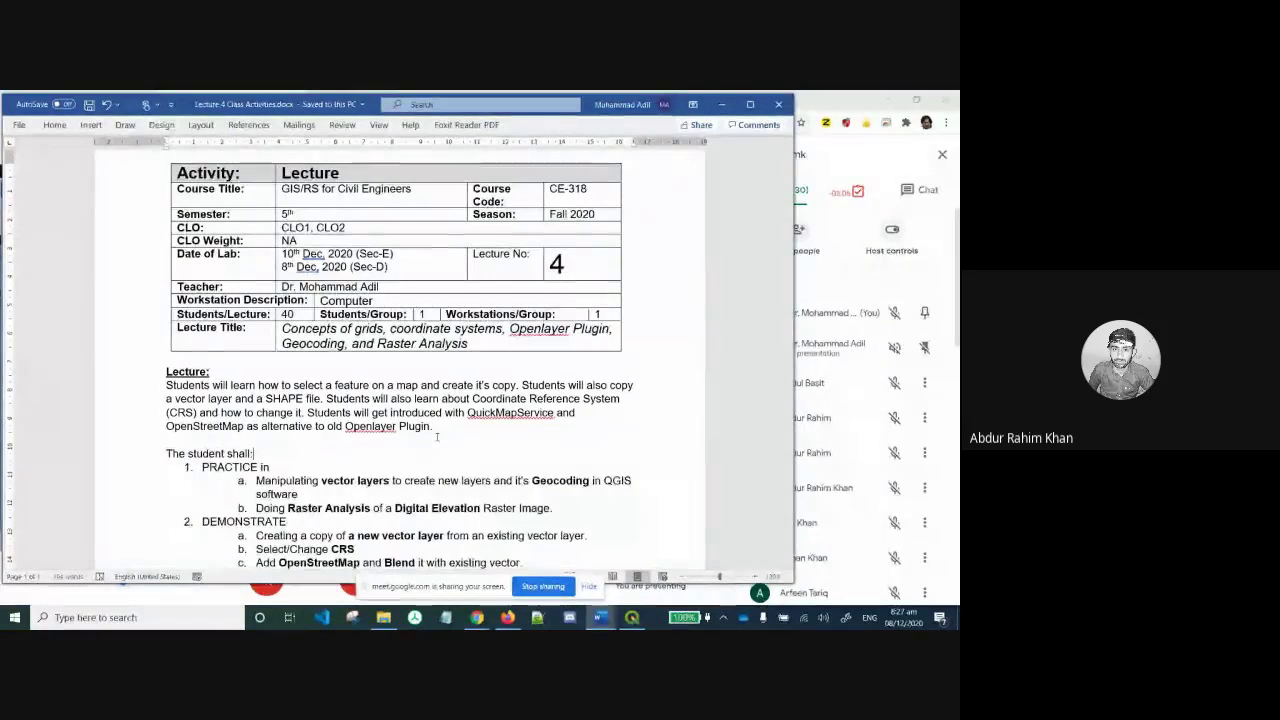
{"action": "left_click", "coordinate": [210, 595]}
{"action": "left_click", "coordinate": [264, 582]}
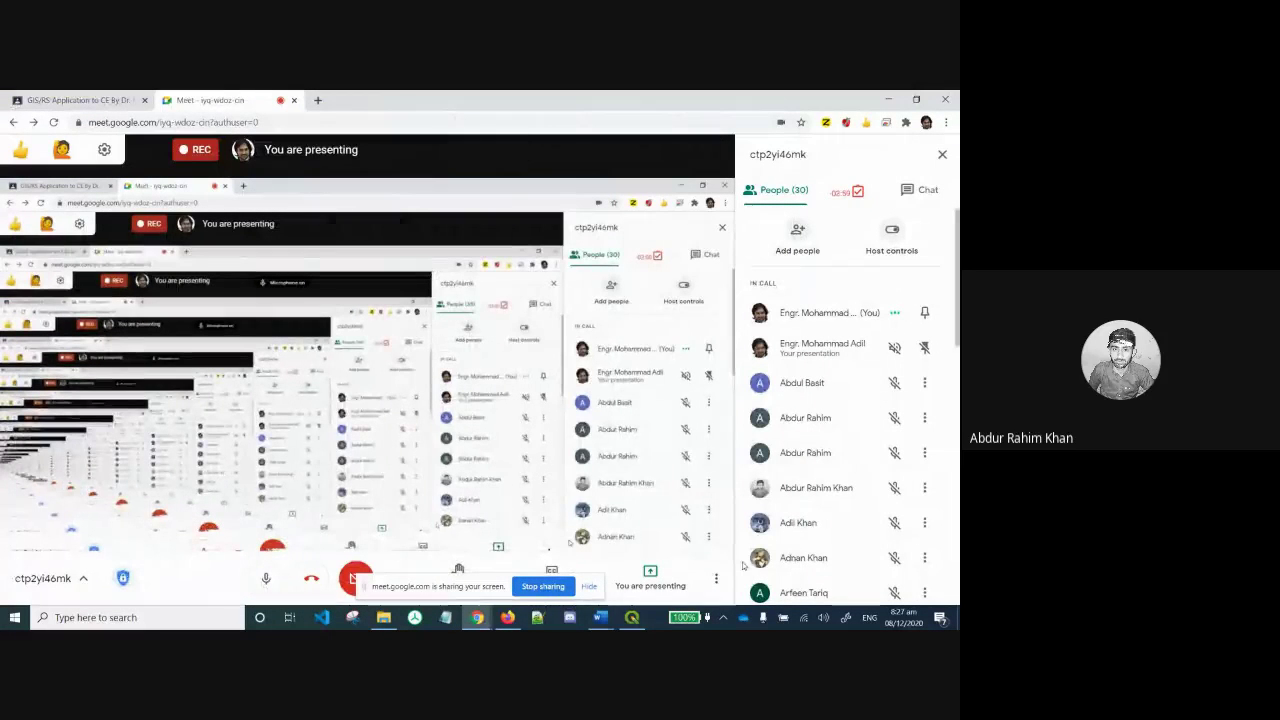
Return to the Lecture 4 Class Activities document in Word and examine the overview's mentions of maps, vector layers and SHAPE files.
{"action": "left_click", "coordinate": [598, 620]}
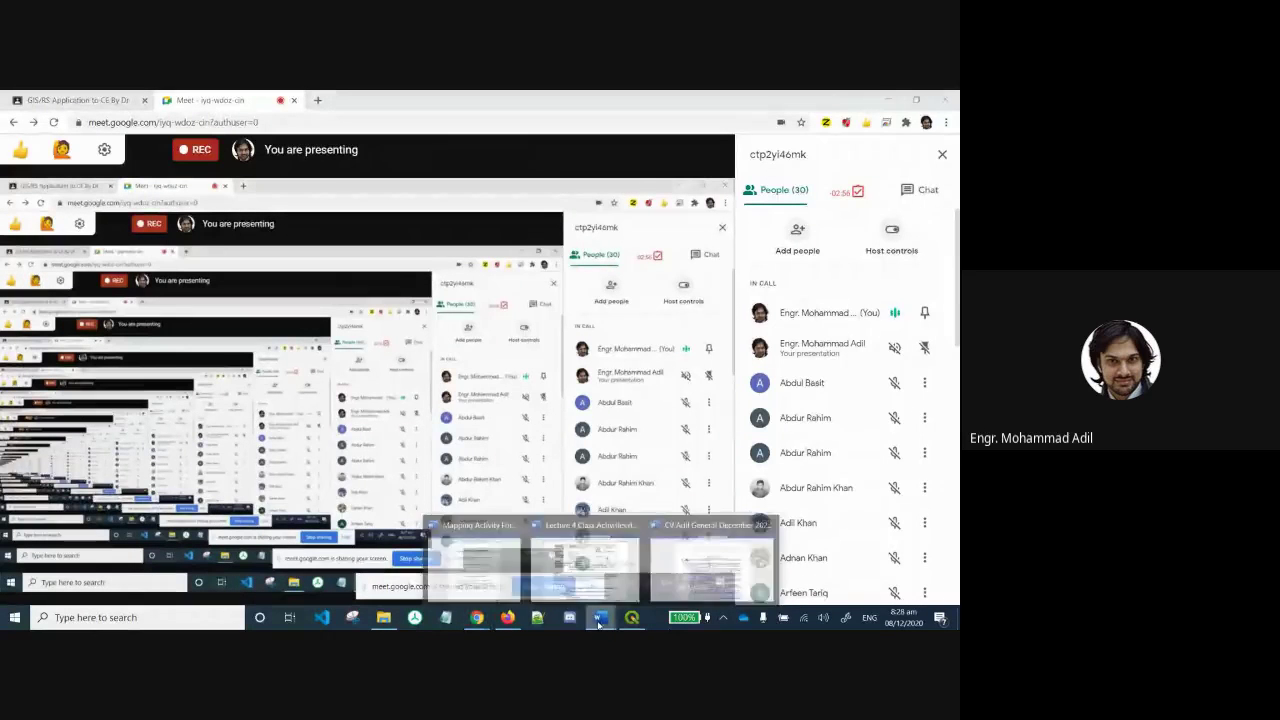
{"action": "left_click", "coordinate": [569, 557]}
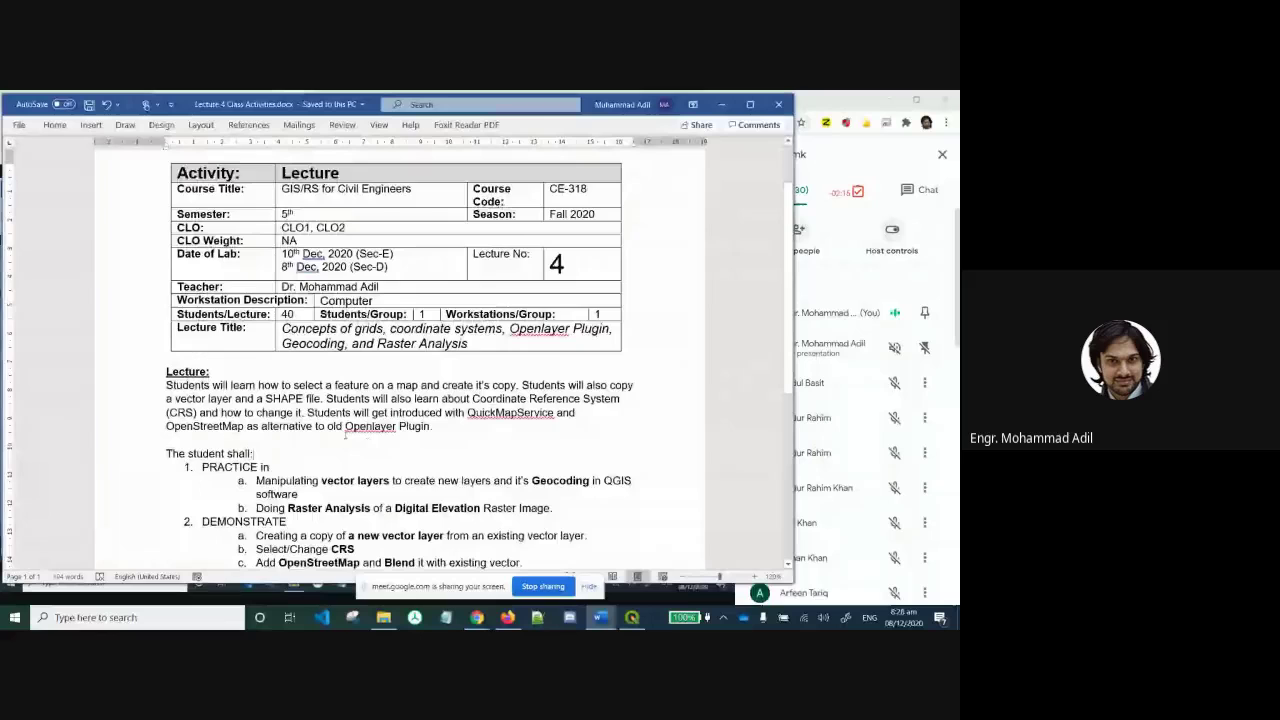
{"action": "scroll", "coordinate": [345, 434], "scroll_direction": "down", "scroll_amount": 2}
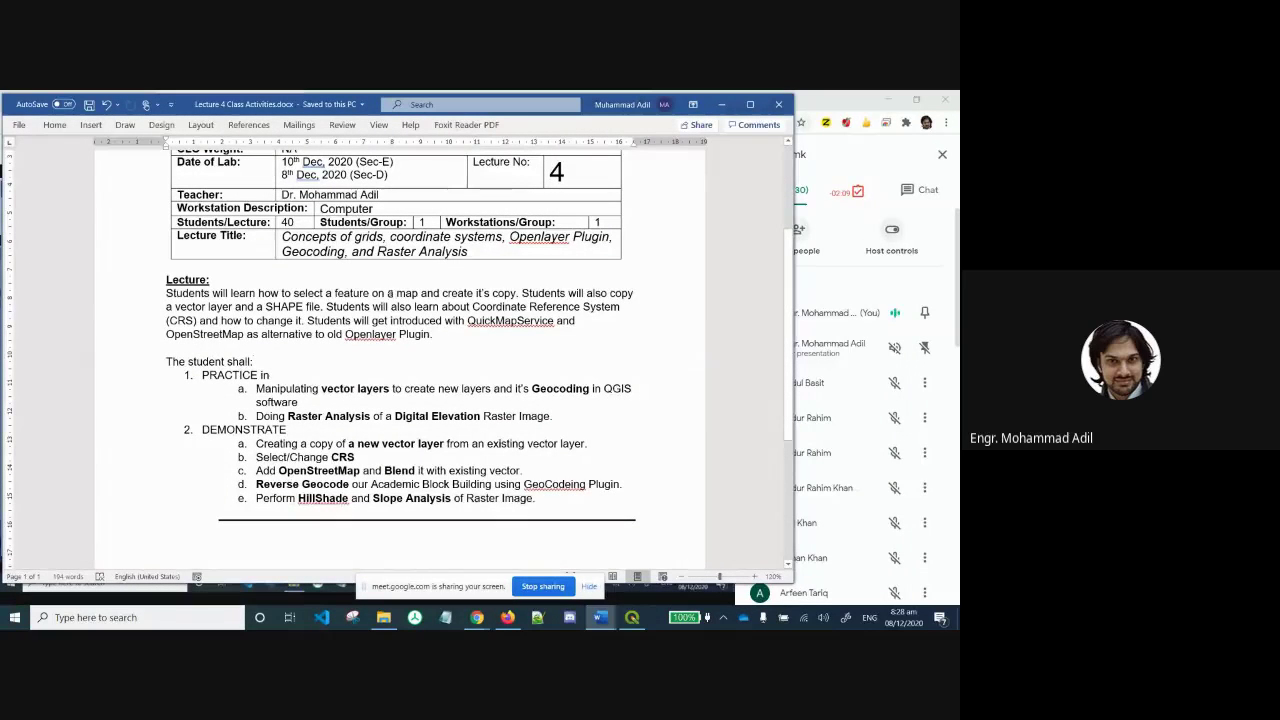
{"action": "left_click_drag", "start_coordinate": [390, 294], "coordinate": [416, 294]}
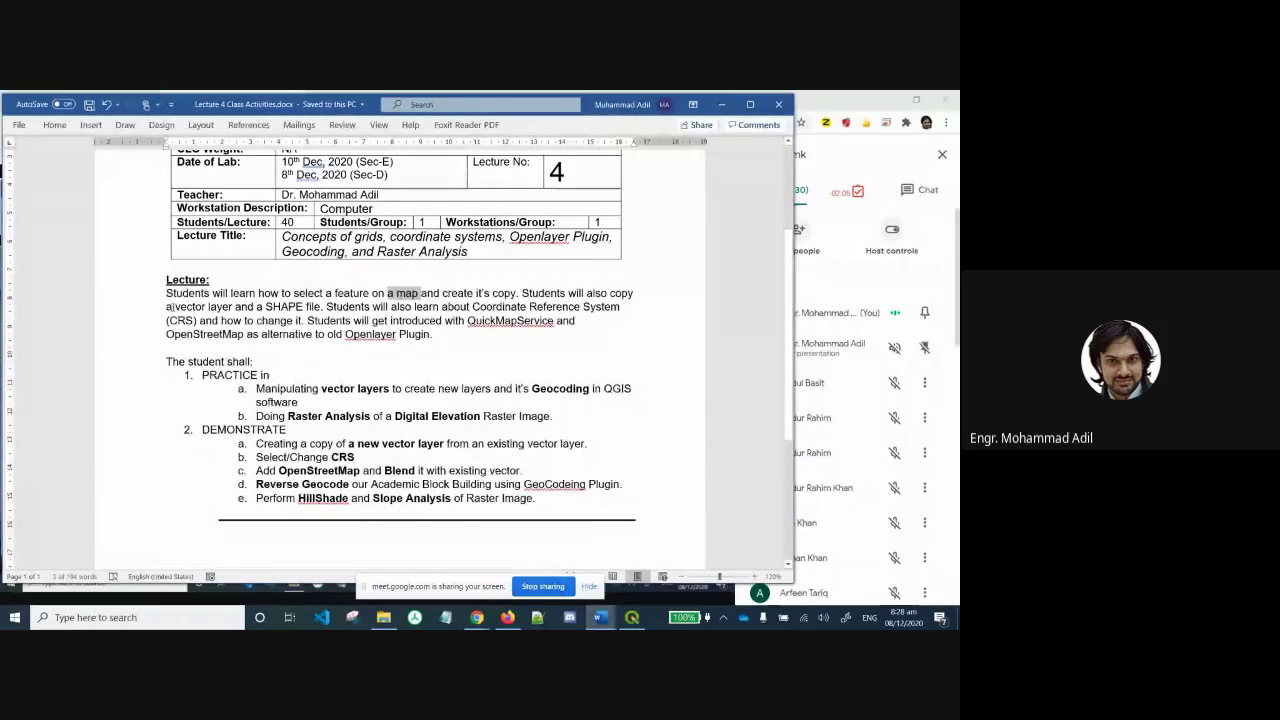
{"action": "left_click_drag", "start_coordinate": [166, 307], "coordinate": [234, 307]}
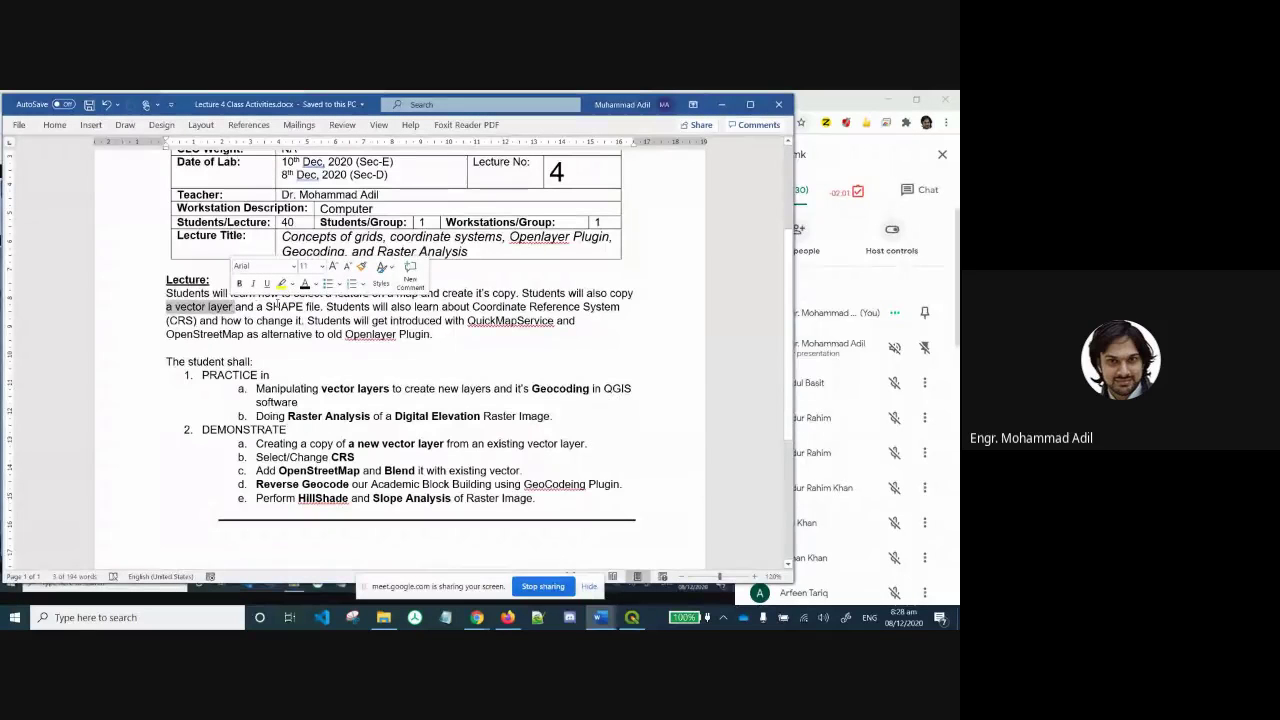
{"action": "left_click", "coordinate": [299, 306]}
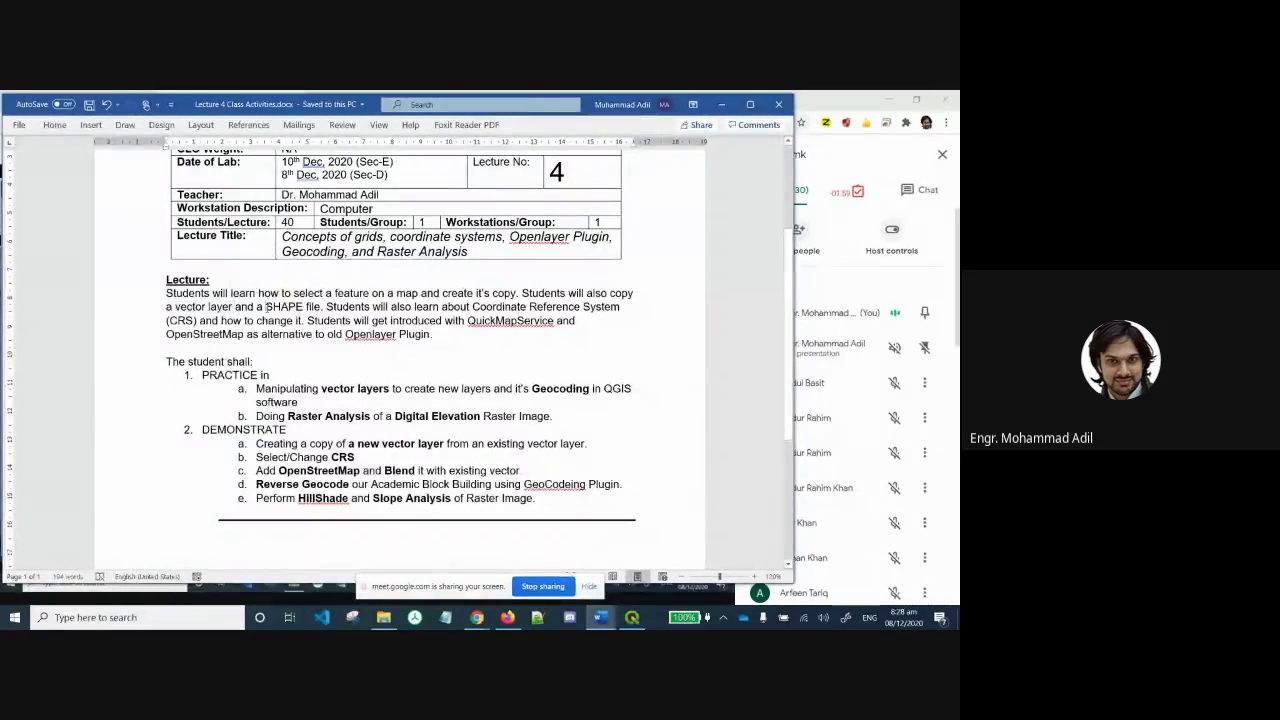
{"action": "double_click", "coordinate": [299, 306]}
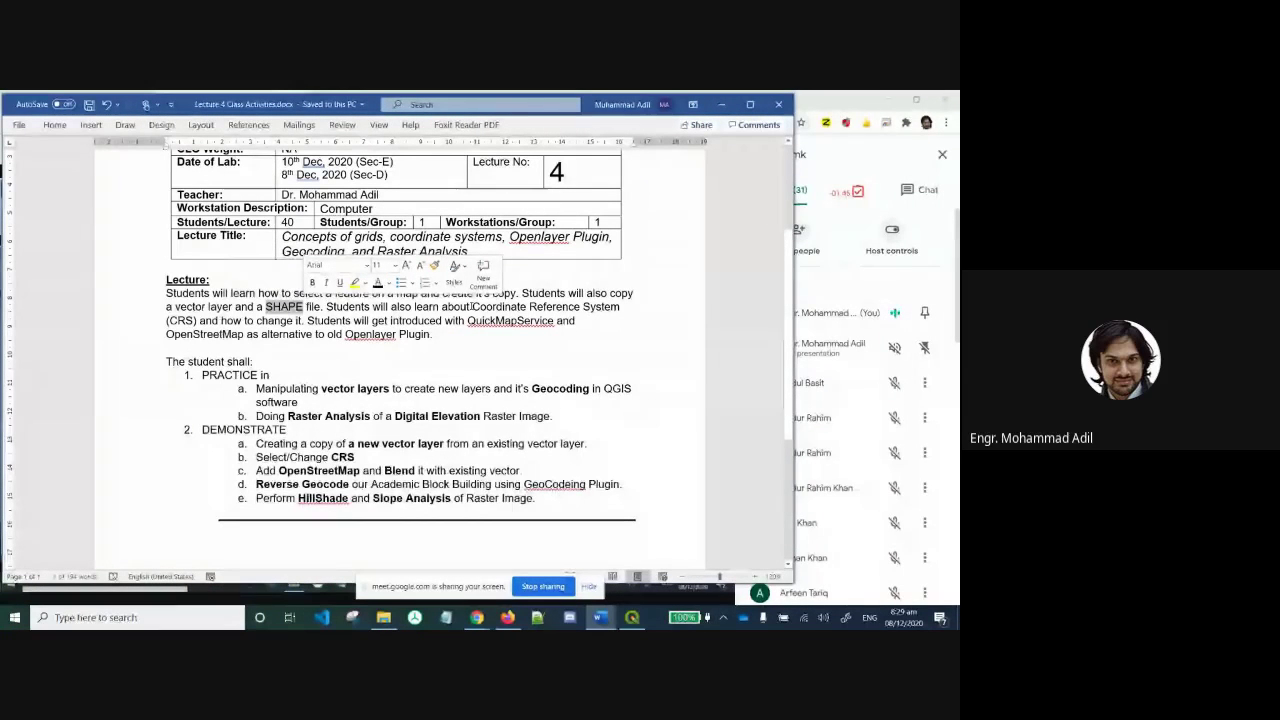
Examine the overview's Coordinate Reference System and Openlayer Plugin passages and the DEMONSTRATE task on copying an existing vector layer.
{"action": "left_click_drag", "start_coordinate": [470, 306], "coordinate": [619, 306]}
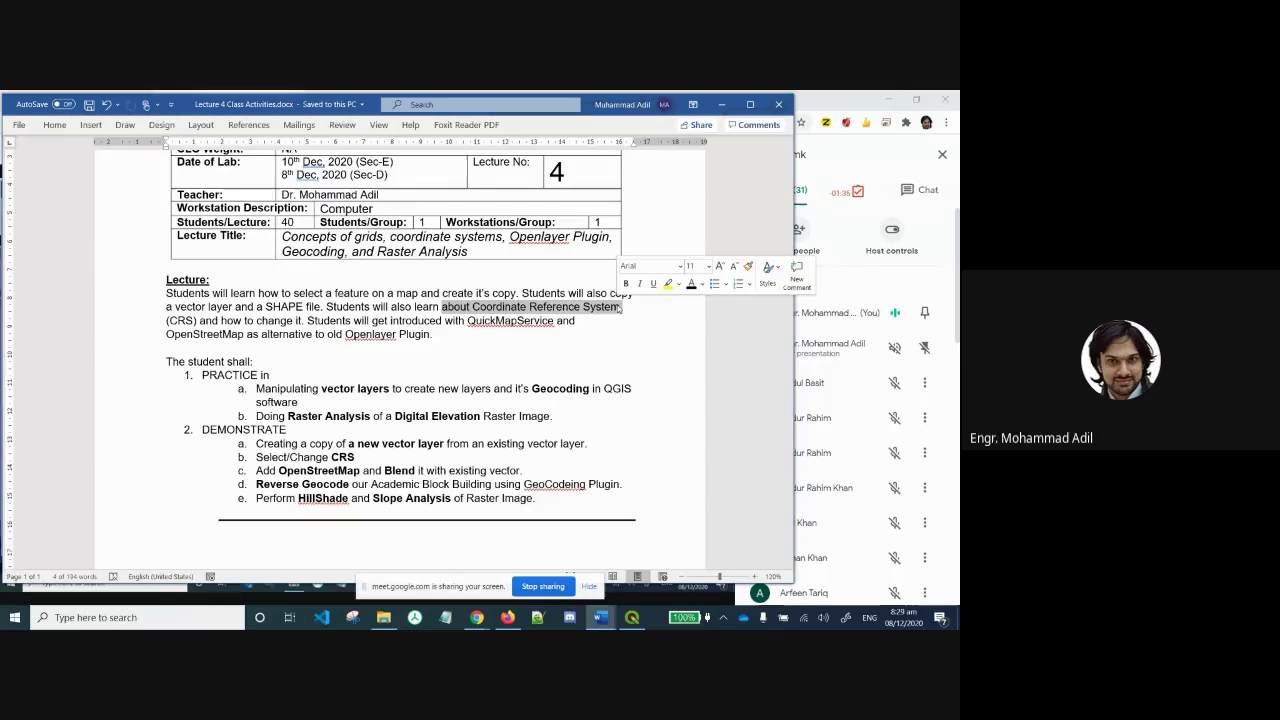
{"action": "left_click", "coordinate": [628, 307]}
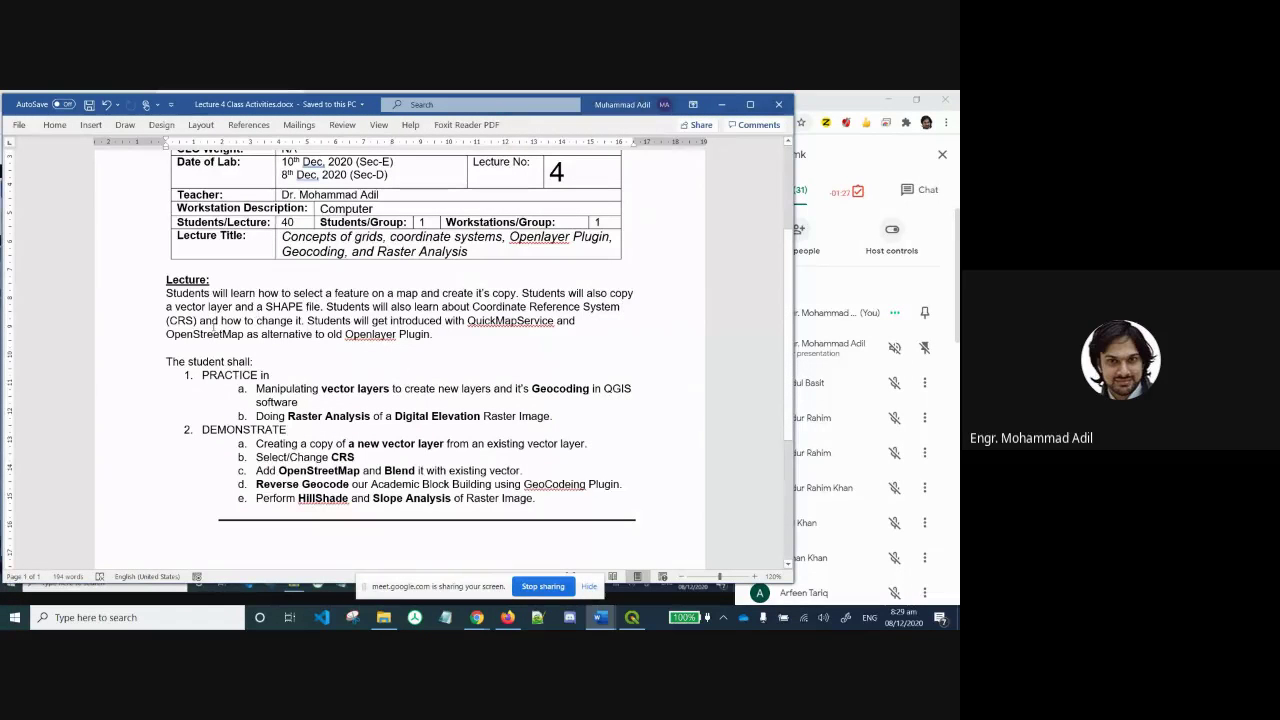
{"action": "left_click_drag", "start_coordinate": [442, 306], "coordinate": [200, 320]}
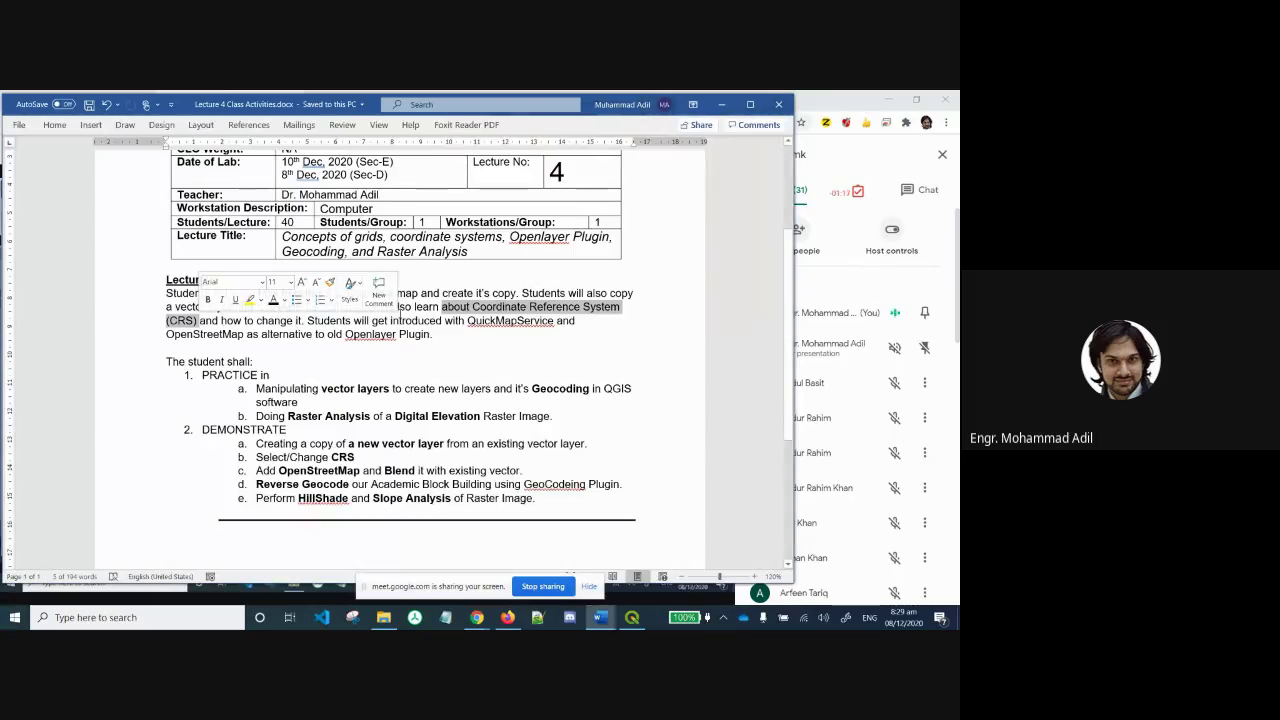
{"action": "left_click_drag", "start_coordinate": [434, 336], "coordinate": [401, 334]}
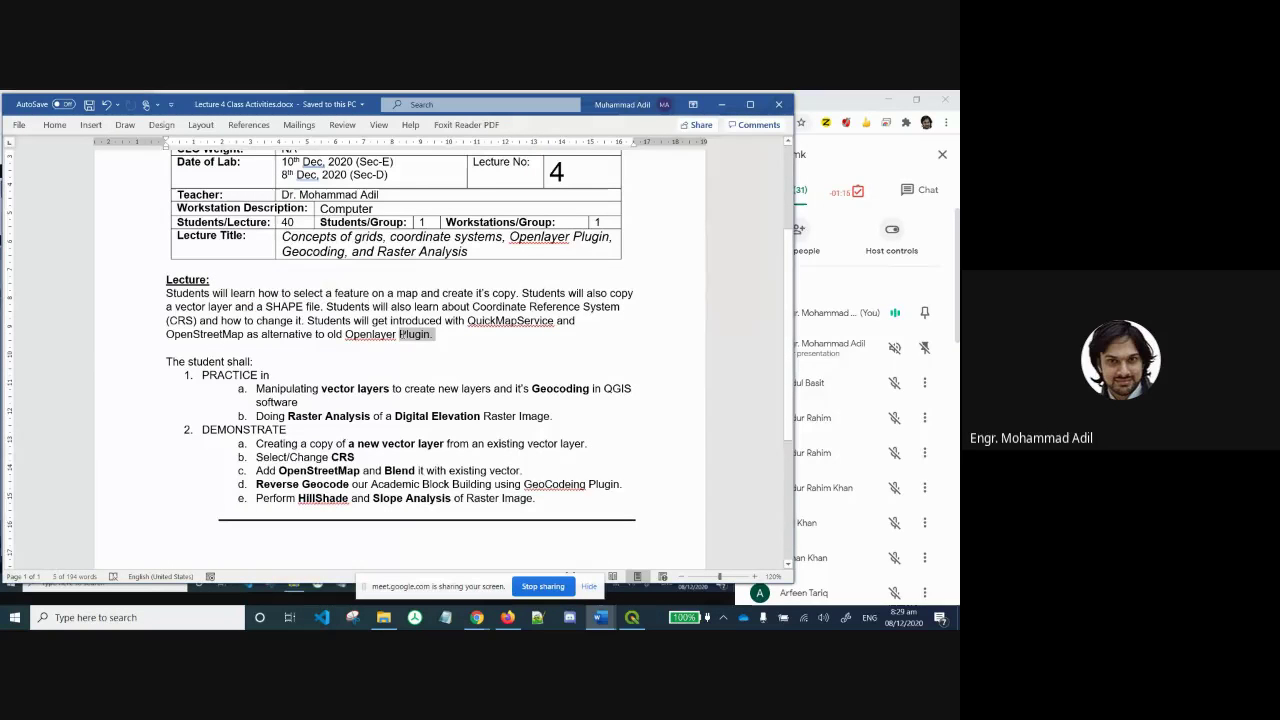
{"action": "left_click", "coordinate": [515, 348]}
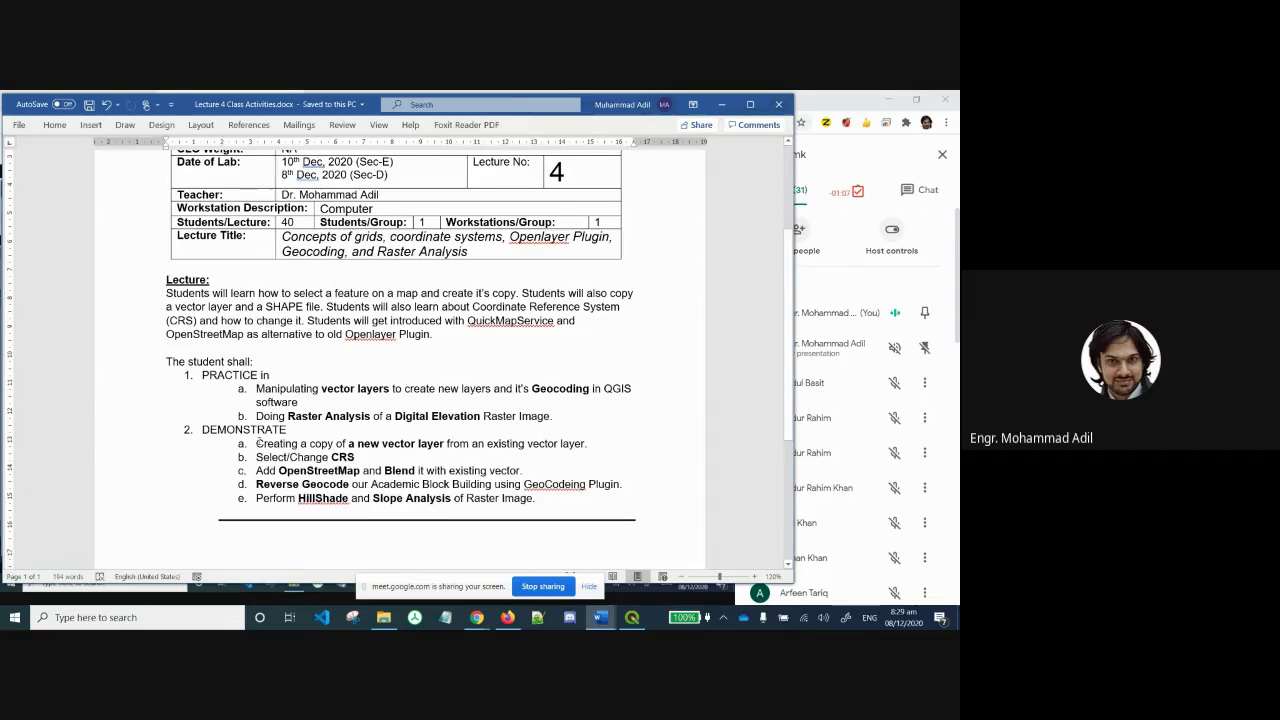
{"action": "scroll", "coordinate": [258, 443], "scroll_direction": "down", "scroll_amount": 2}
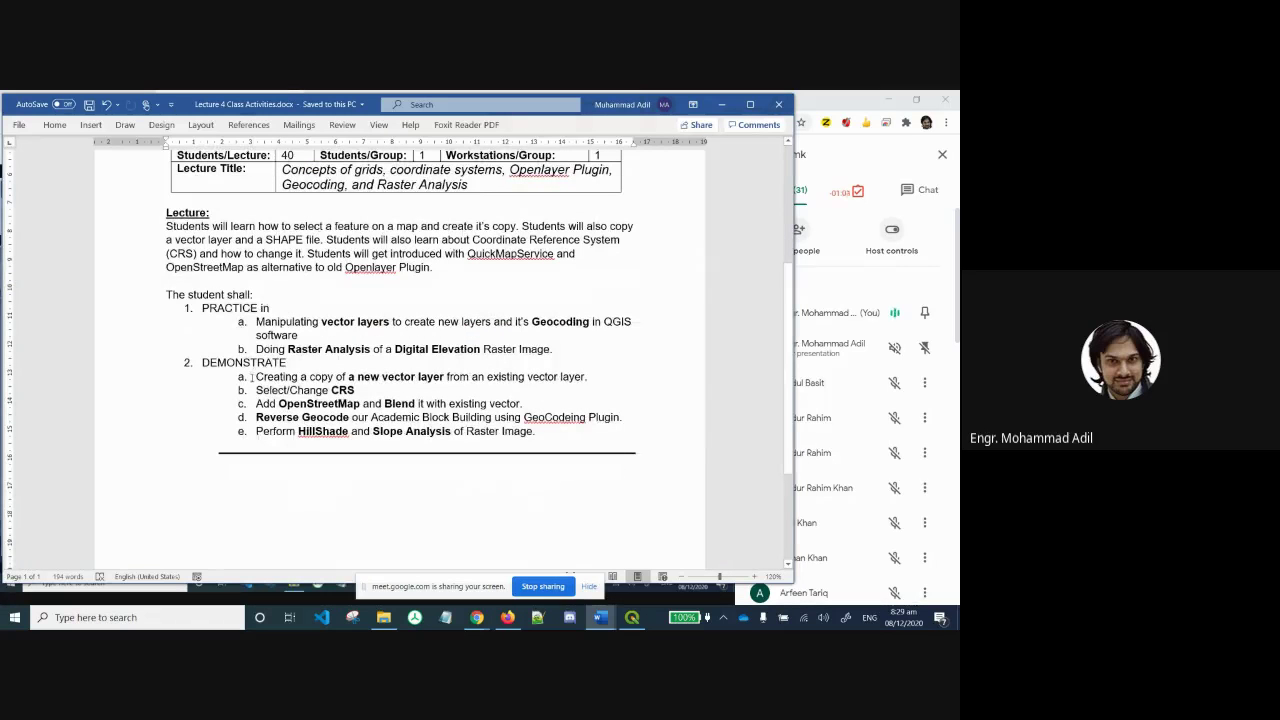
{"action": "left_click_drag", "start_coordinate": [254, 376], "coordinate": [585, 377]}
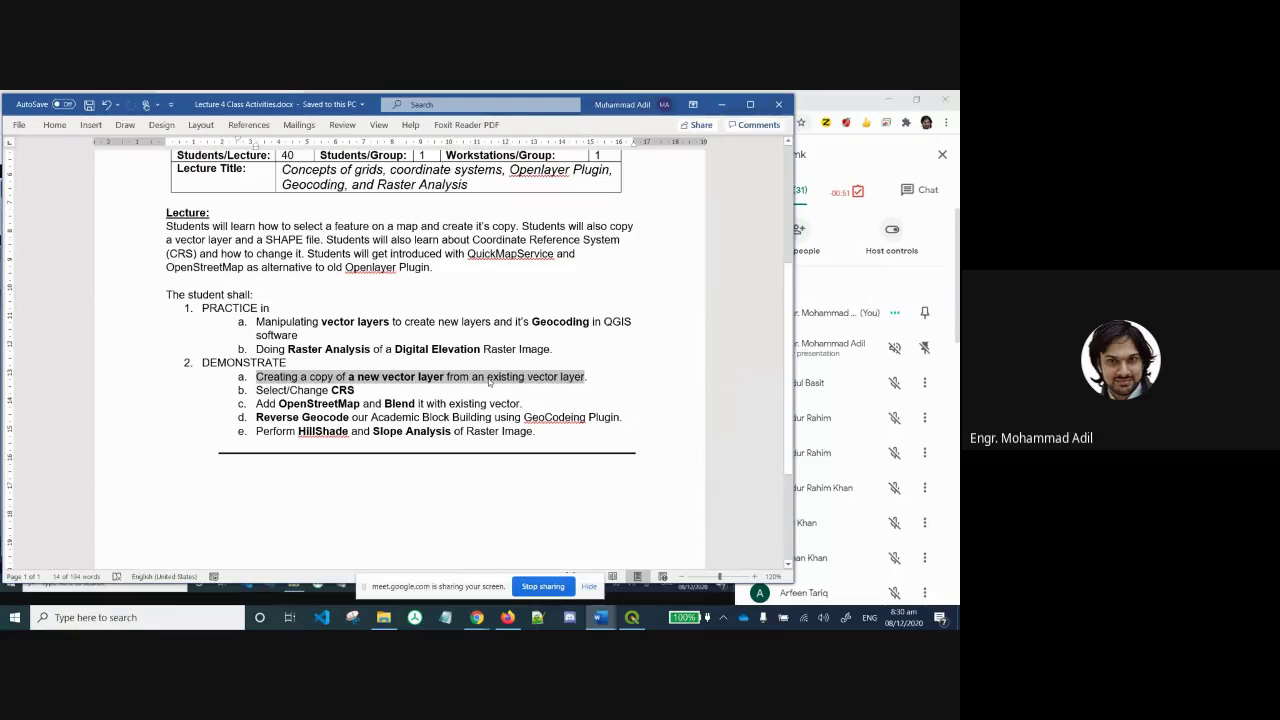
Switch to QGIS, create a new empty project and hide the screen-sharing notice.
{"action": "left_click", "coordinate": [632, 618]}
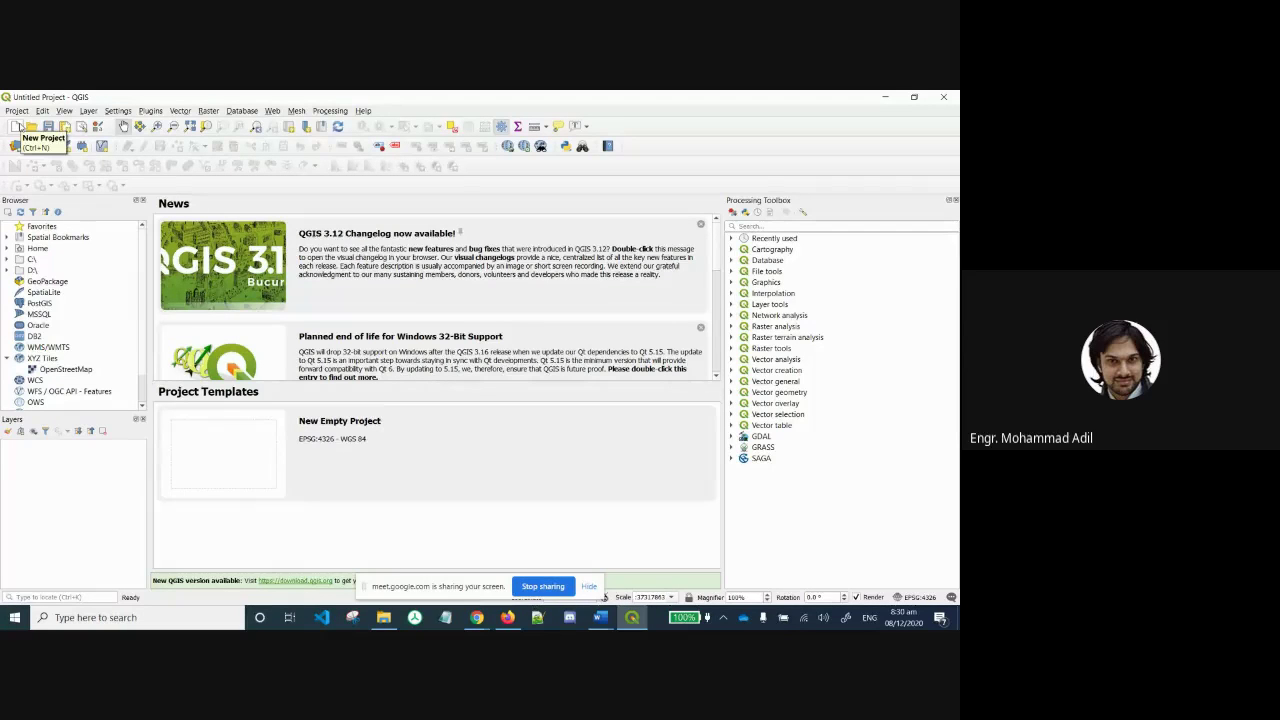
{"action": "left_click", "coordinate": [17, 111]}
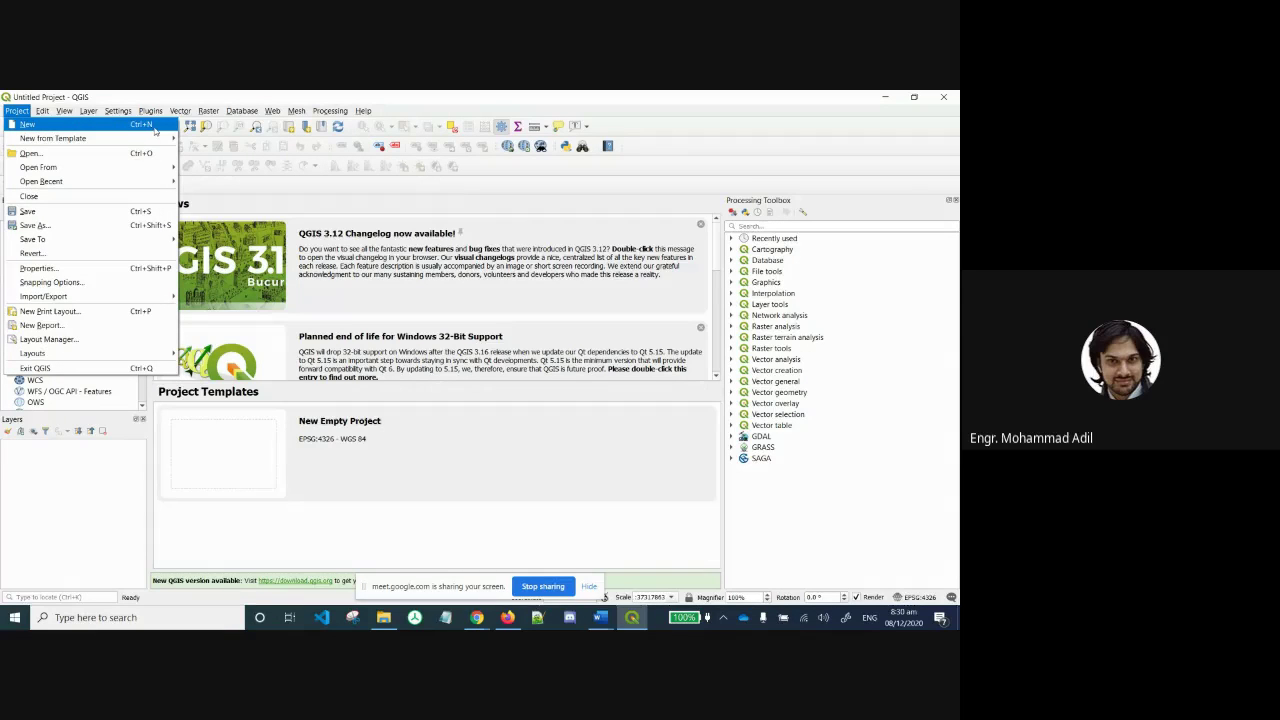
{"action": "left_click", "coordinate": [108, 128]}
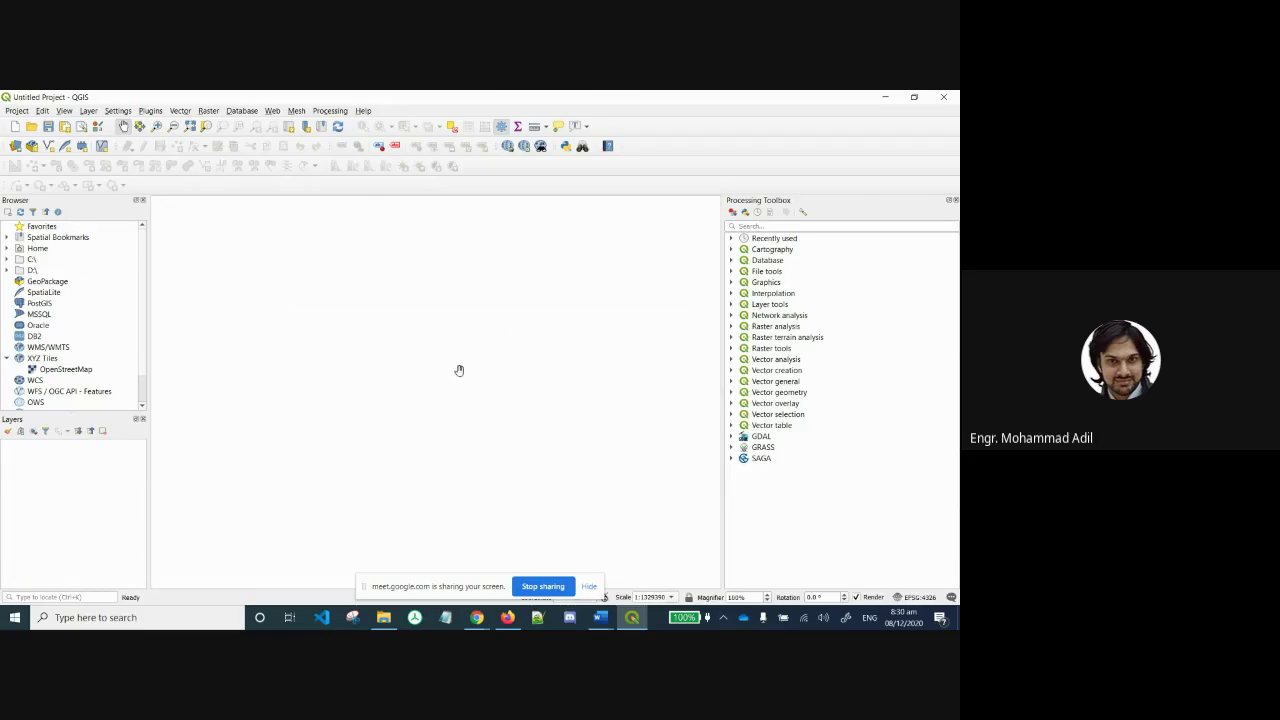
{"action": "left_click", "coordinate": [589, 588]}
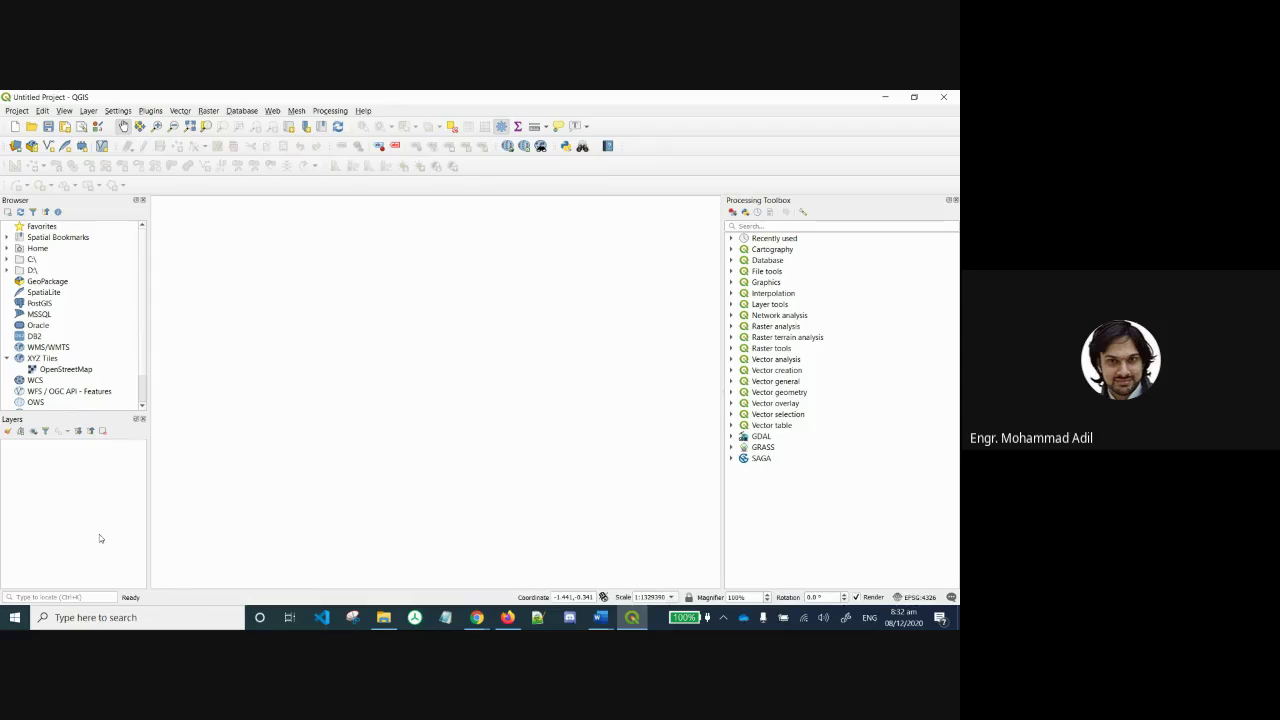
Review the first DEMONSTRATE task in the Lecture 4 Word document, and minimize it to return to QGIS.
{"action": "left_click", "coordinate": [600, 617]}
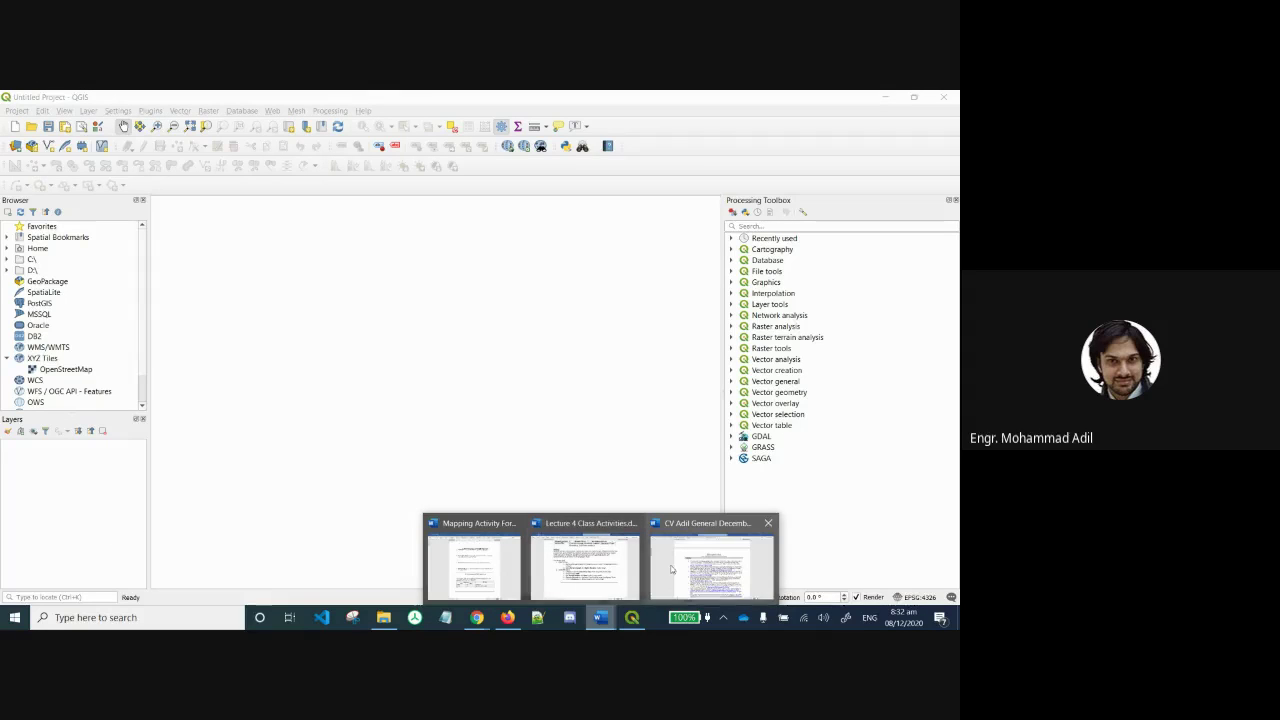
{"action": "left_click", "coordinate": [601, 569]}
{"action": "triple_click", "coordinate": [316, 378]}
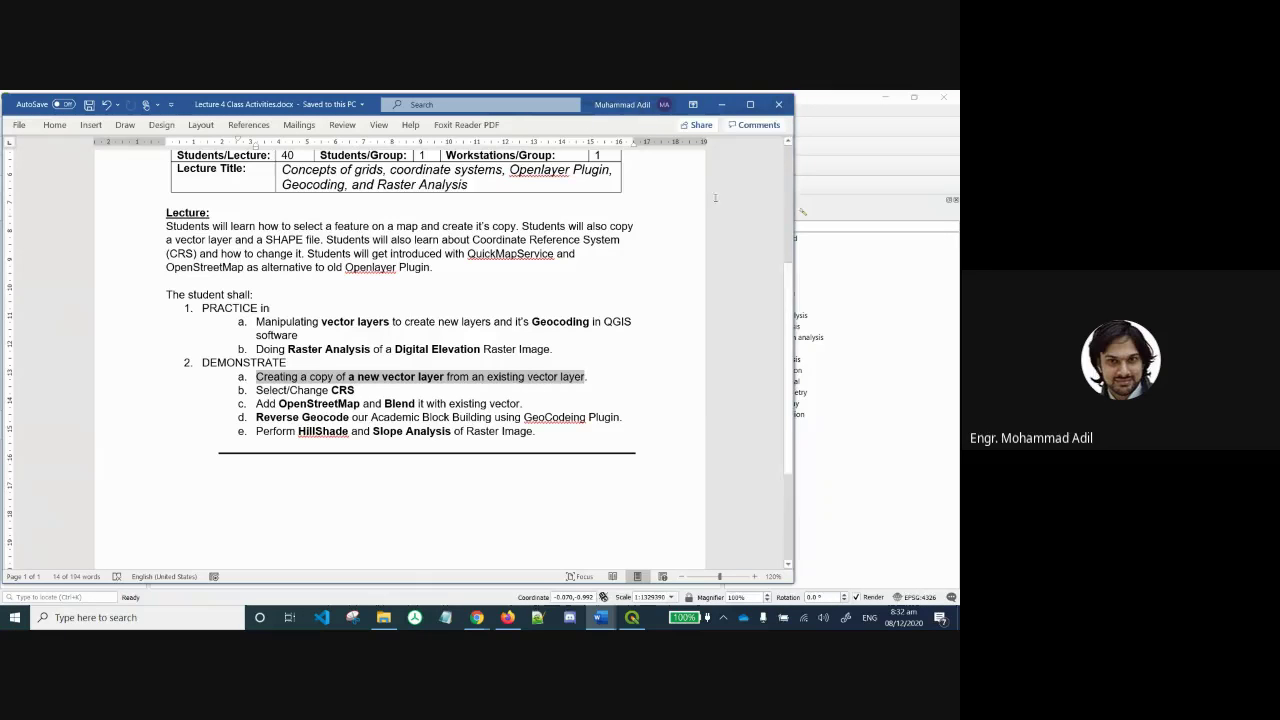
{"action": "left_click", "coordinate": [722, 104]}
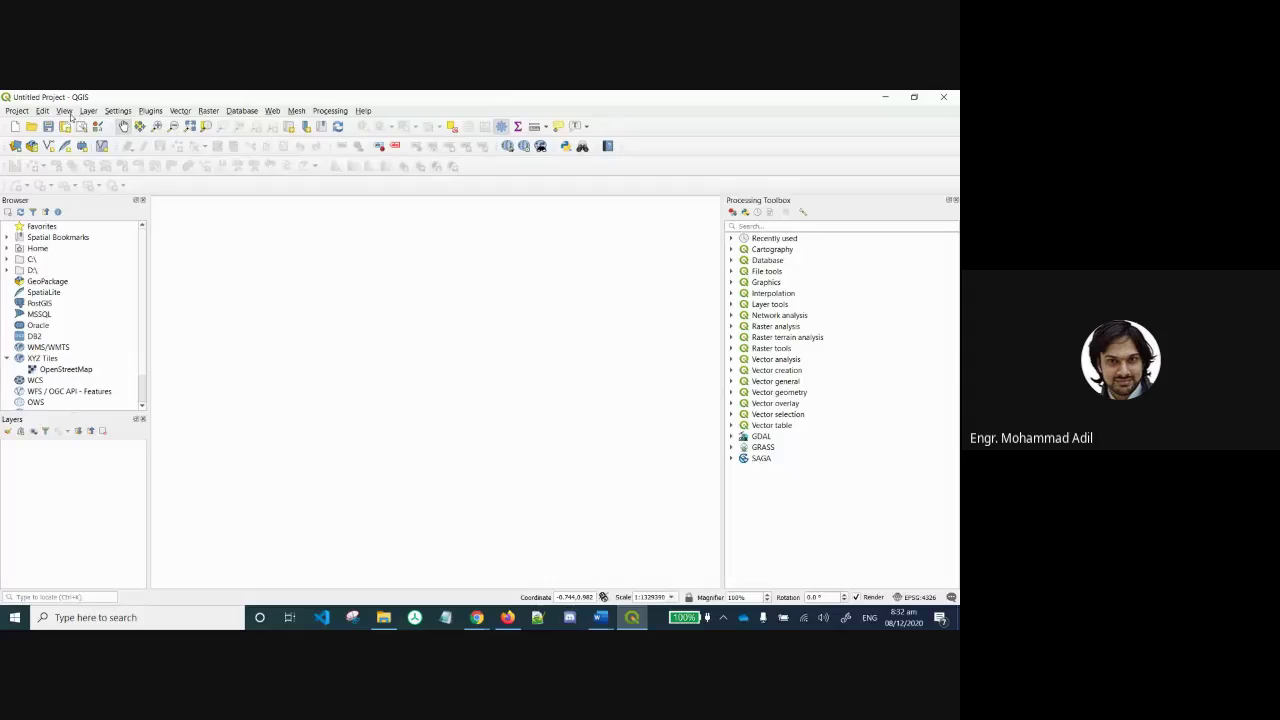
Start adding a vector layer through the Data Source Manager, keeping File as the source type.
{"action": "left_click", "coordinate": [178, 111]}
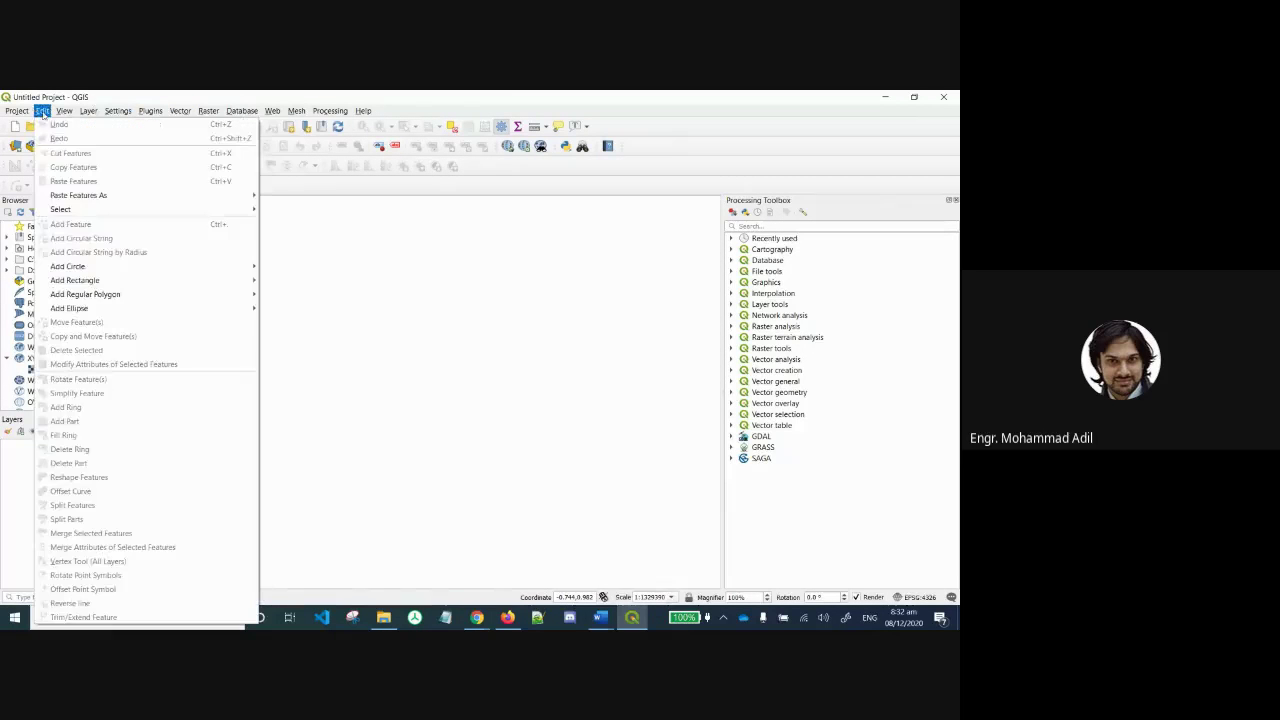
{"action": "mouse_move", "coordinate": [81, 116]}
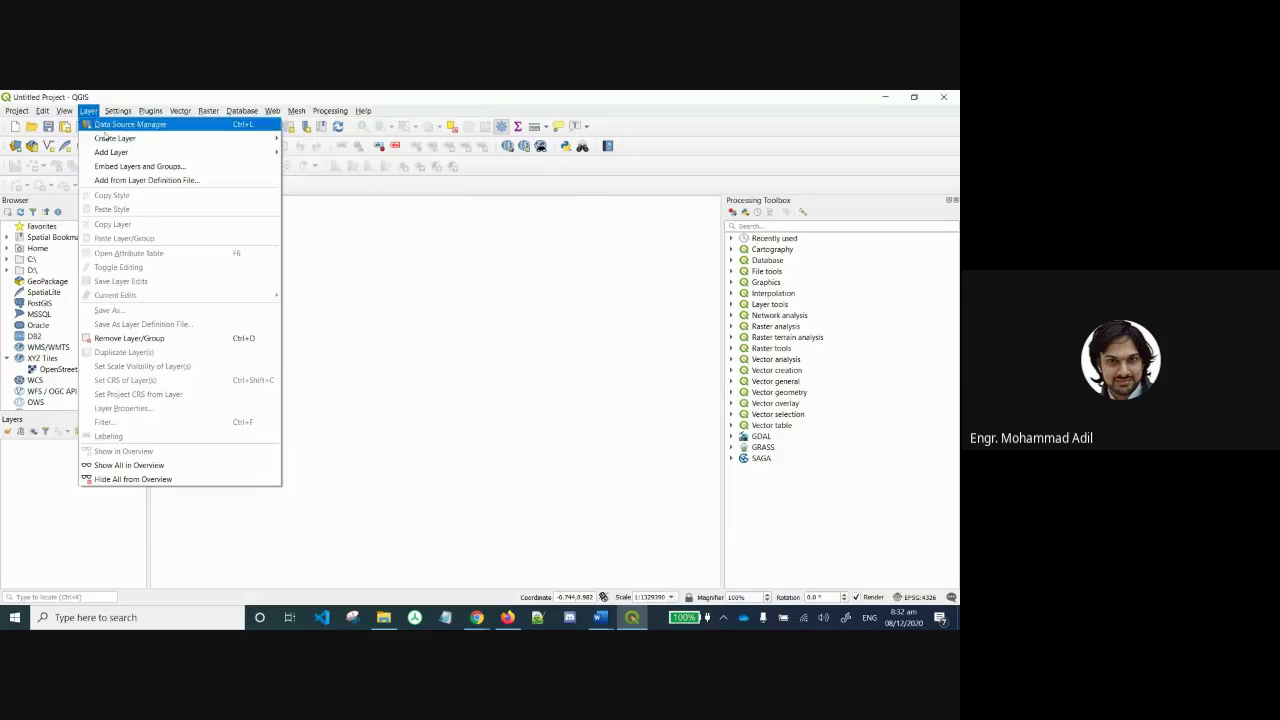
{"action": "mouse_move", "coordinate": [113, 152]}
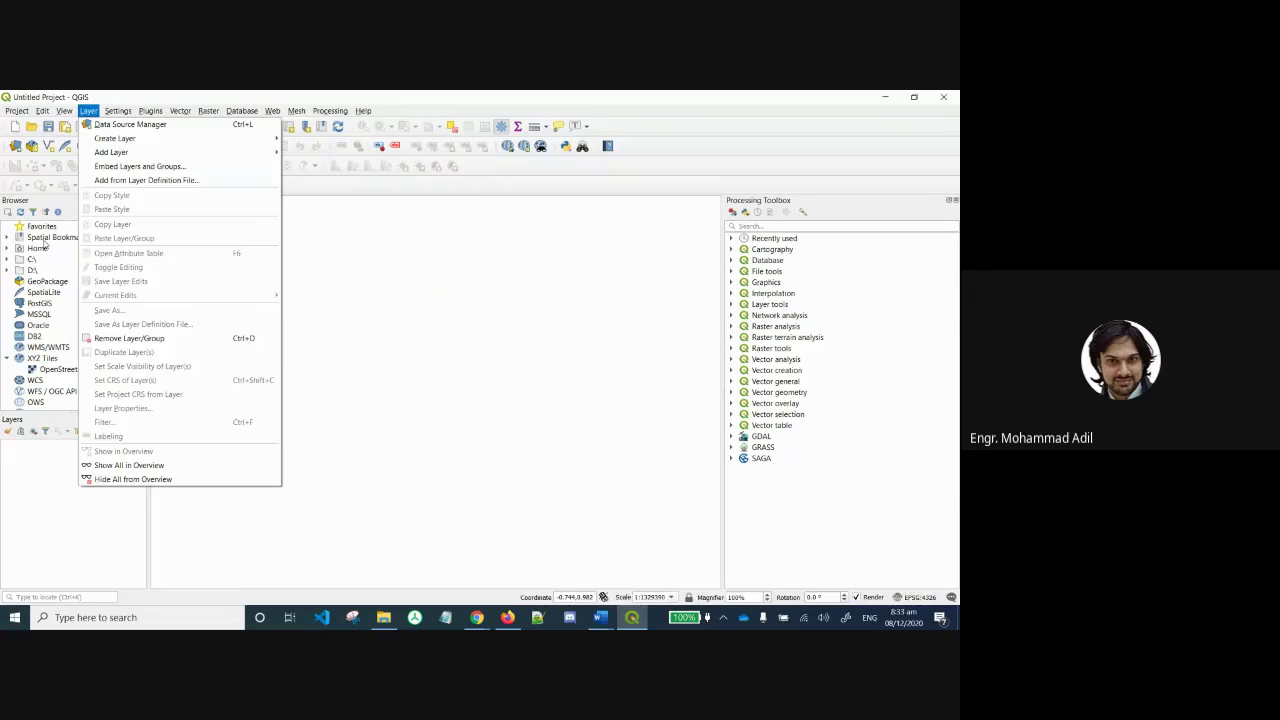
{"action": "mouse_move", "coordinate": [190, 139]}
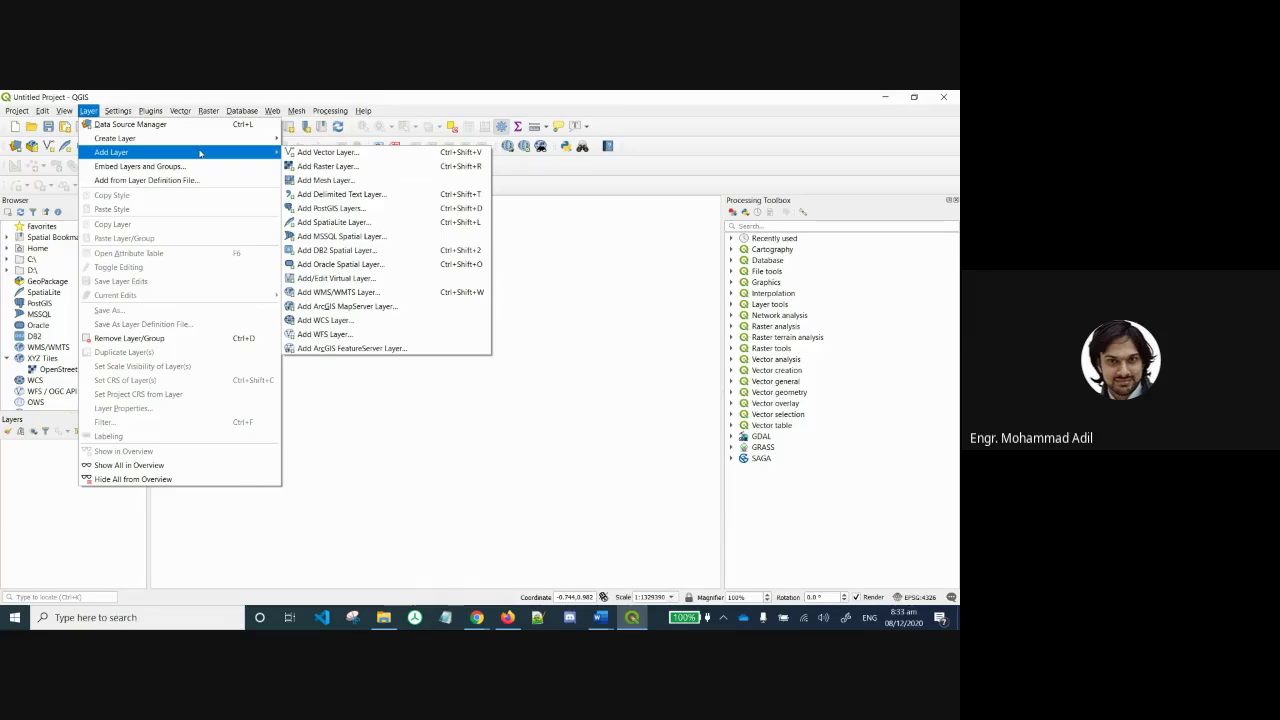
{"action": "left_click", "coordinate": [365, 152]}
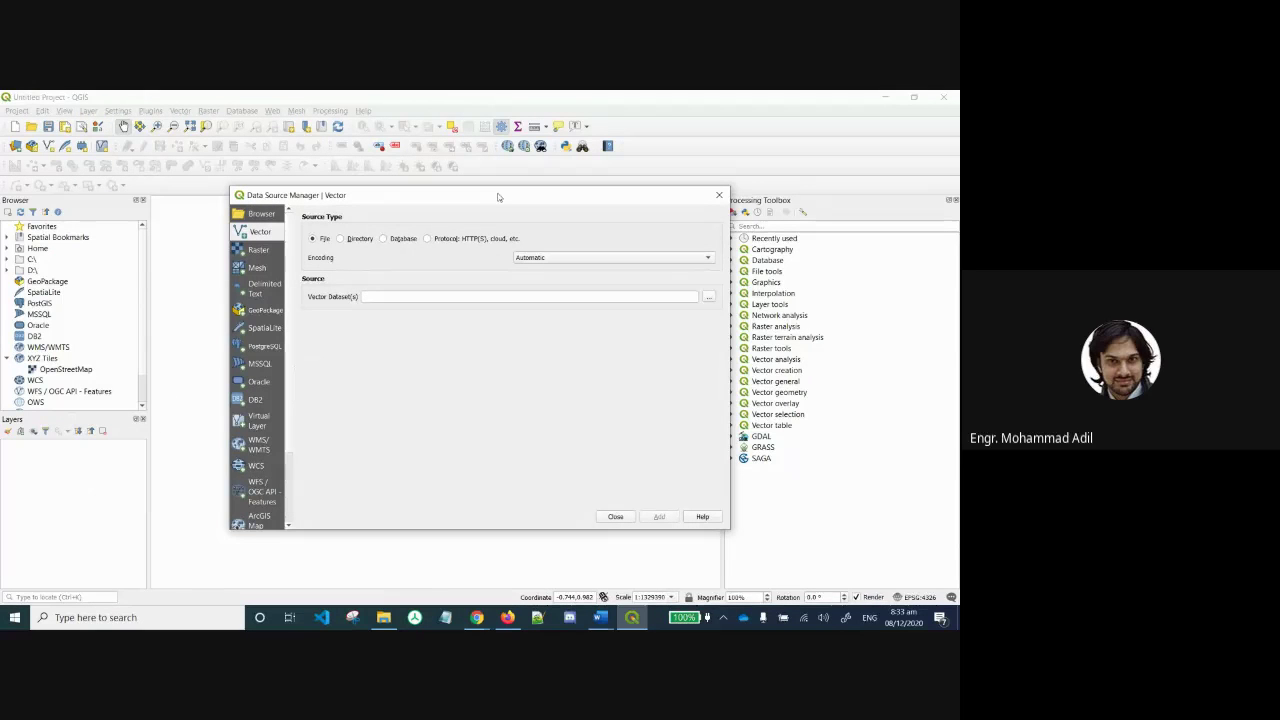
{"action": "left_click_drag", "start_coordinate": [498, 197], "coordinate": [444, 198]}
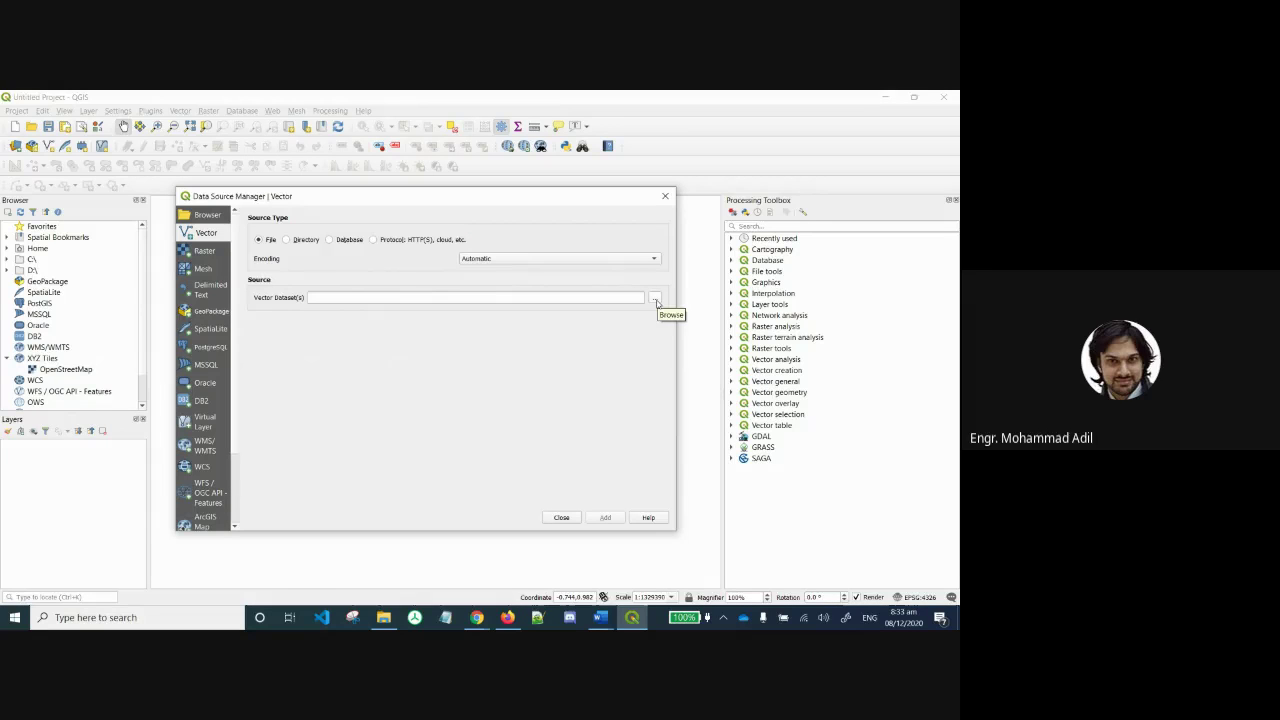
Browse for the vector dataset in the pak_adm_ocha_pco_gaul_20181218_SHP folder and sort its files by type in ascending order.
{"action": "left_click", "coordinate": [656, 302]}
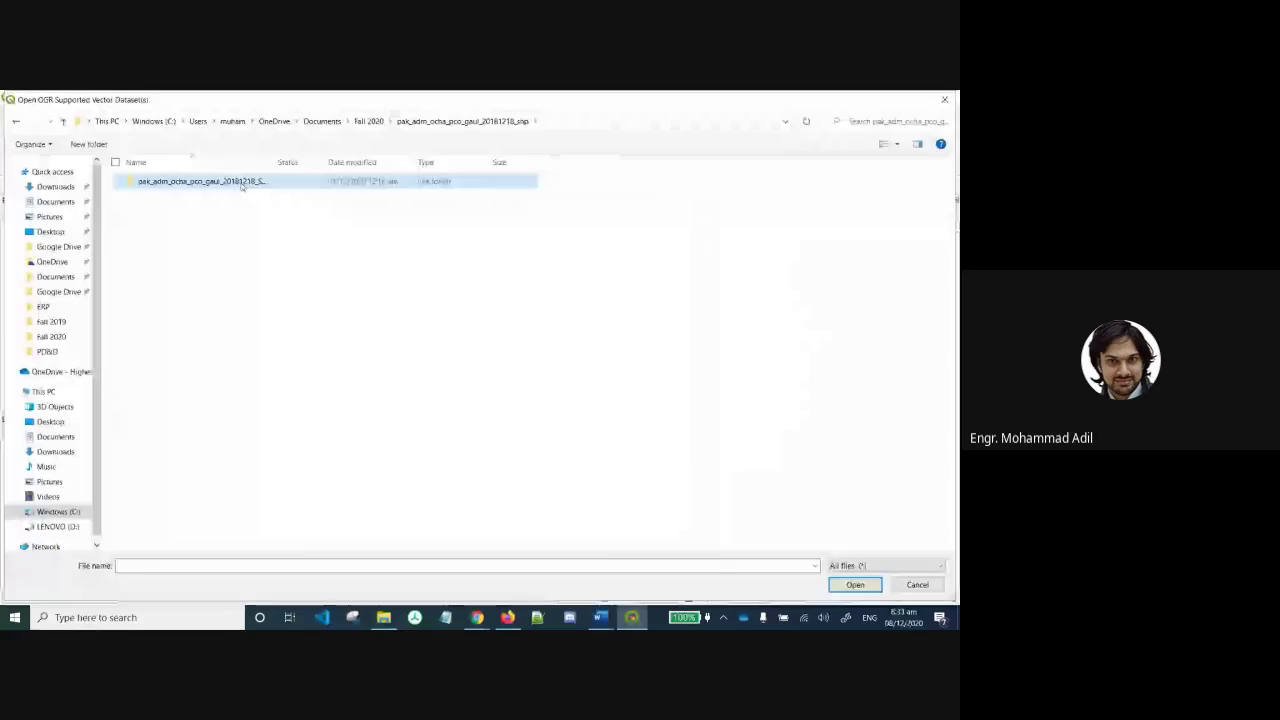
{"action": "double_click", "coordinate": [241, 183]}
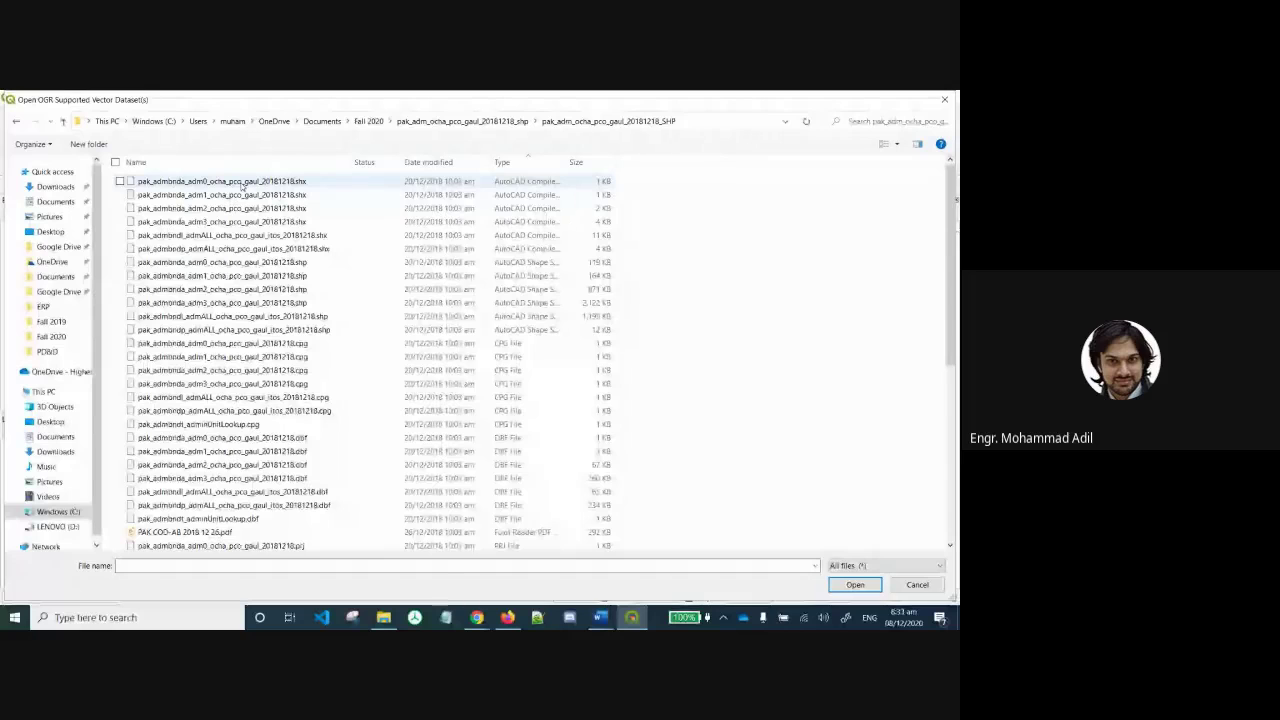
{"action": "left_click", "coordinate": [526, 159]}
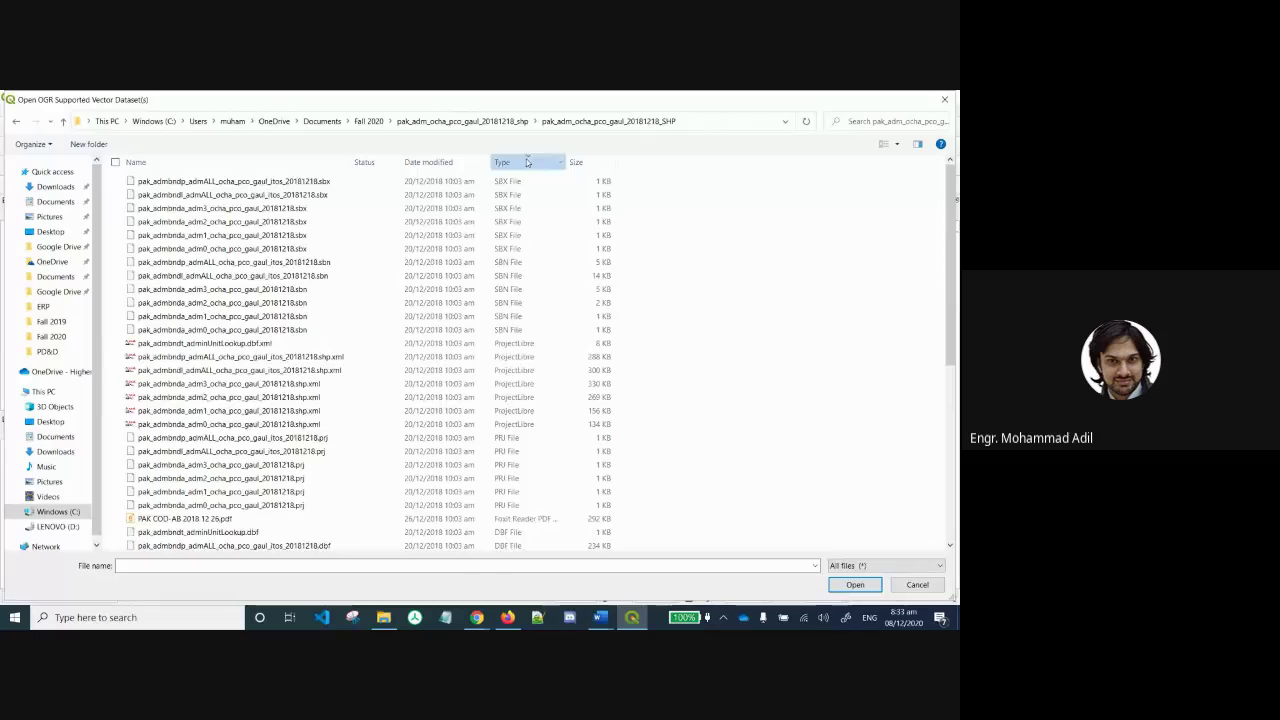
{"action": "left_click", "coordinate": [526, 159]}
{"action": "scroll", "coordinate": [528, 390], "scroll_direction": "down", "scroll_amount": 3}
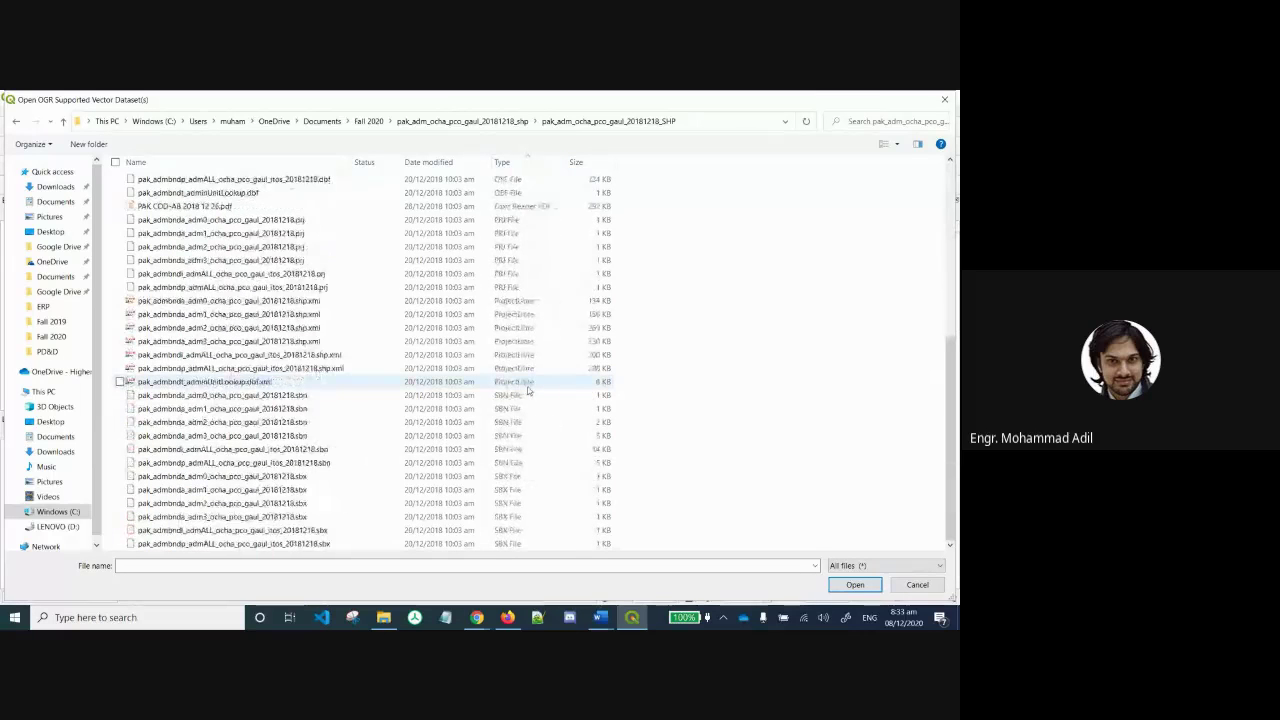
{"action": "scroll", "coordinate": [528, 390], "scroll_direction": "up", "scroll_amount": 5}
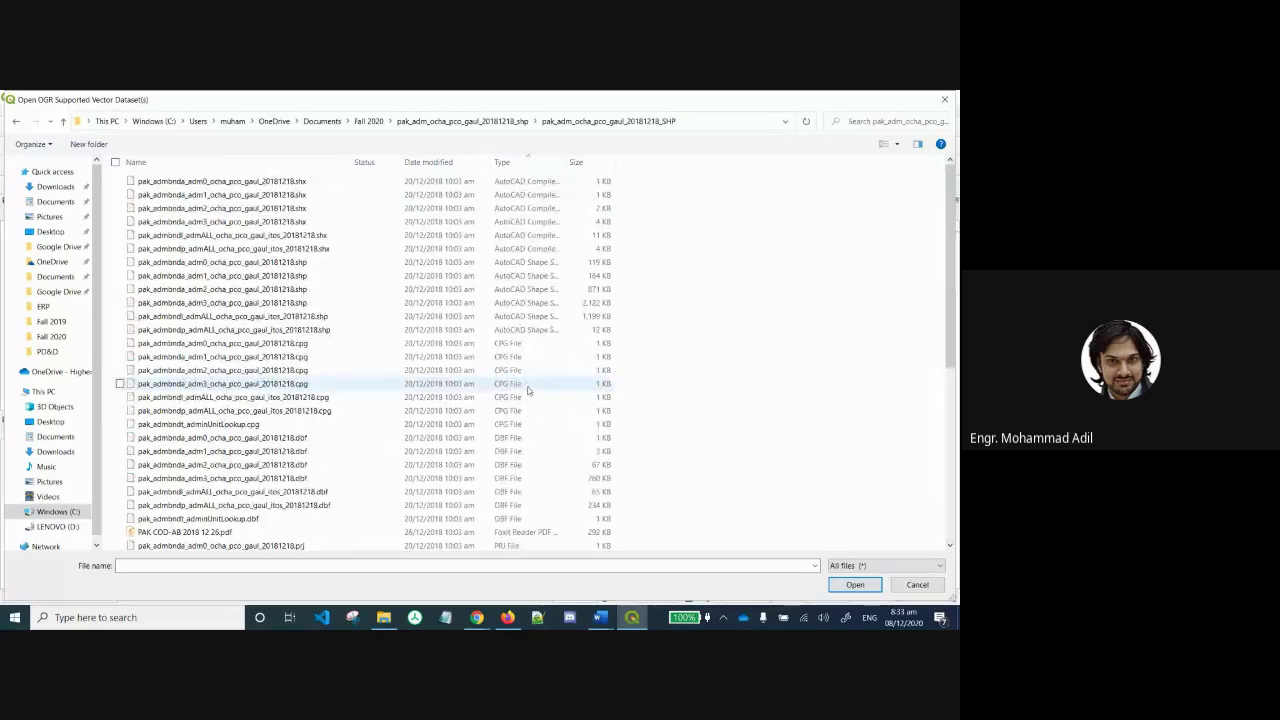
Go through the pak_admbnda .shp files from adm0 to adm3, selecting all four together and then adm1, adm2 and adm3 individually.
{"action": "left_click", "coordinate": [320, 261]}
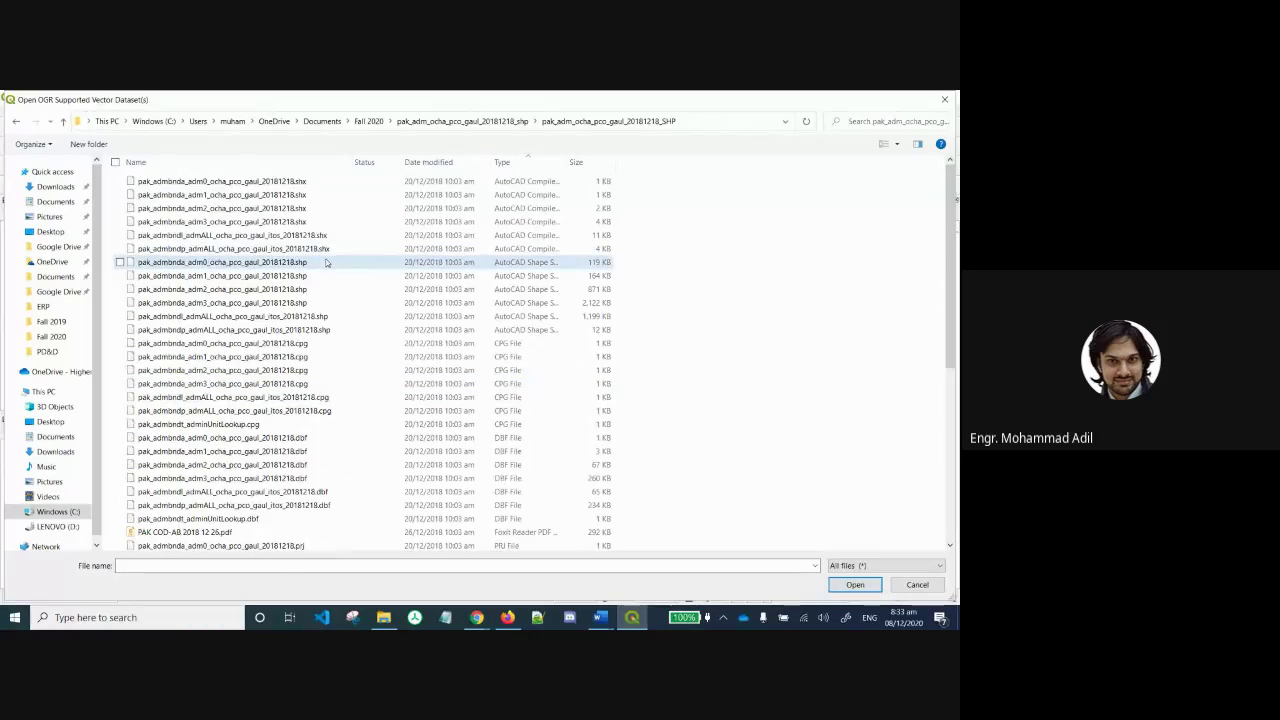
{"action": "key", "text": "shift+Down"}
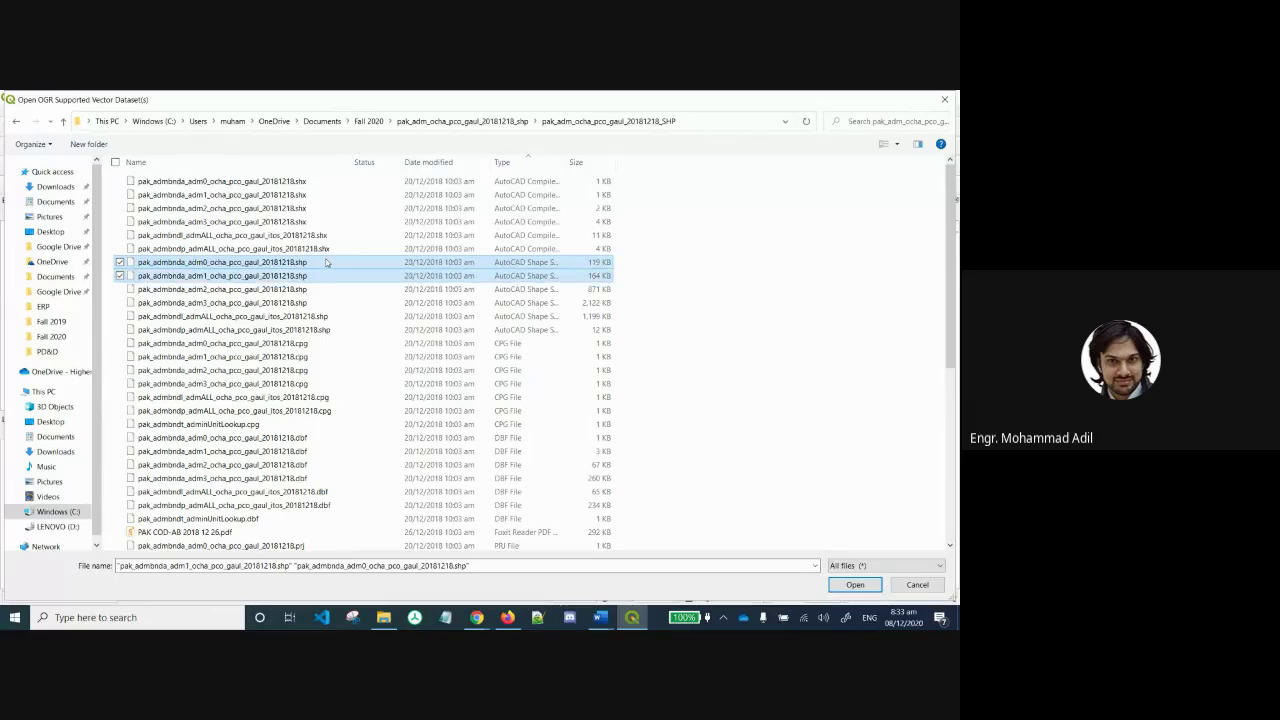
{"action": "key", "text": "shift+Down"}
{"action": "key", "text": "shift+Down"}
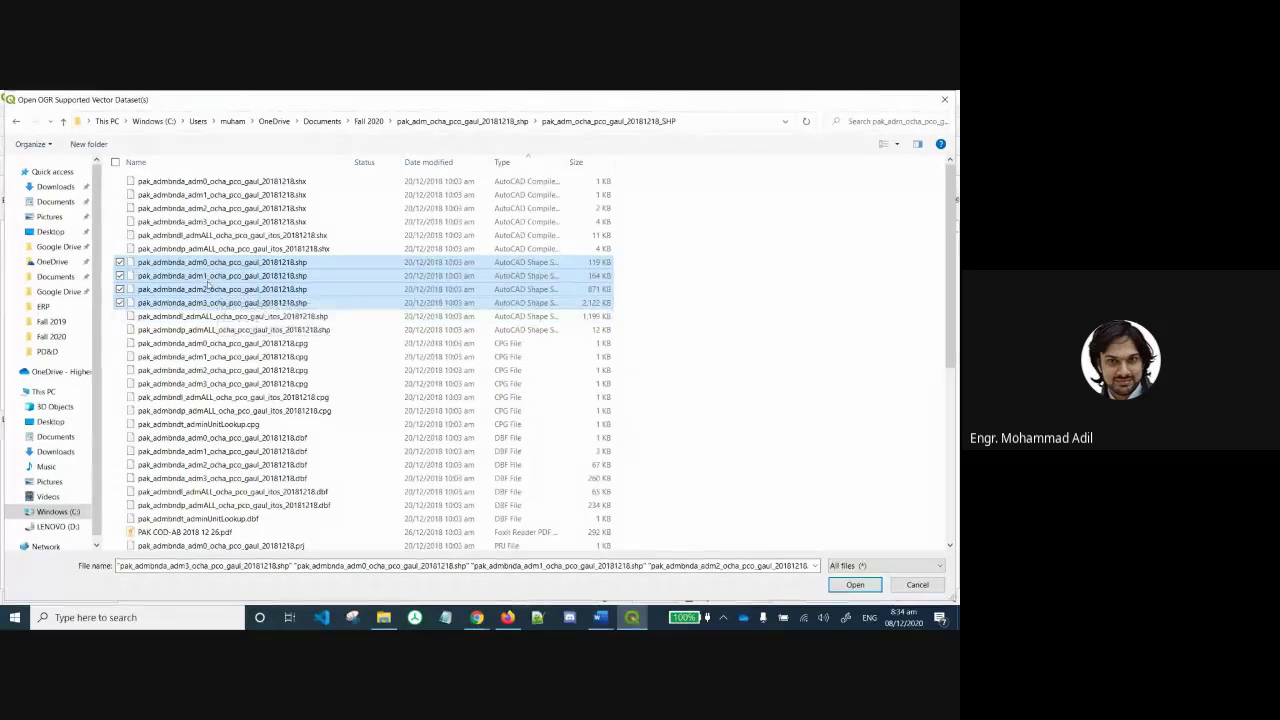
{"action": "left_click", "coordinate": [213, 278]}
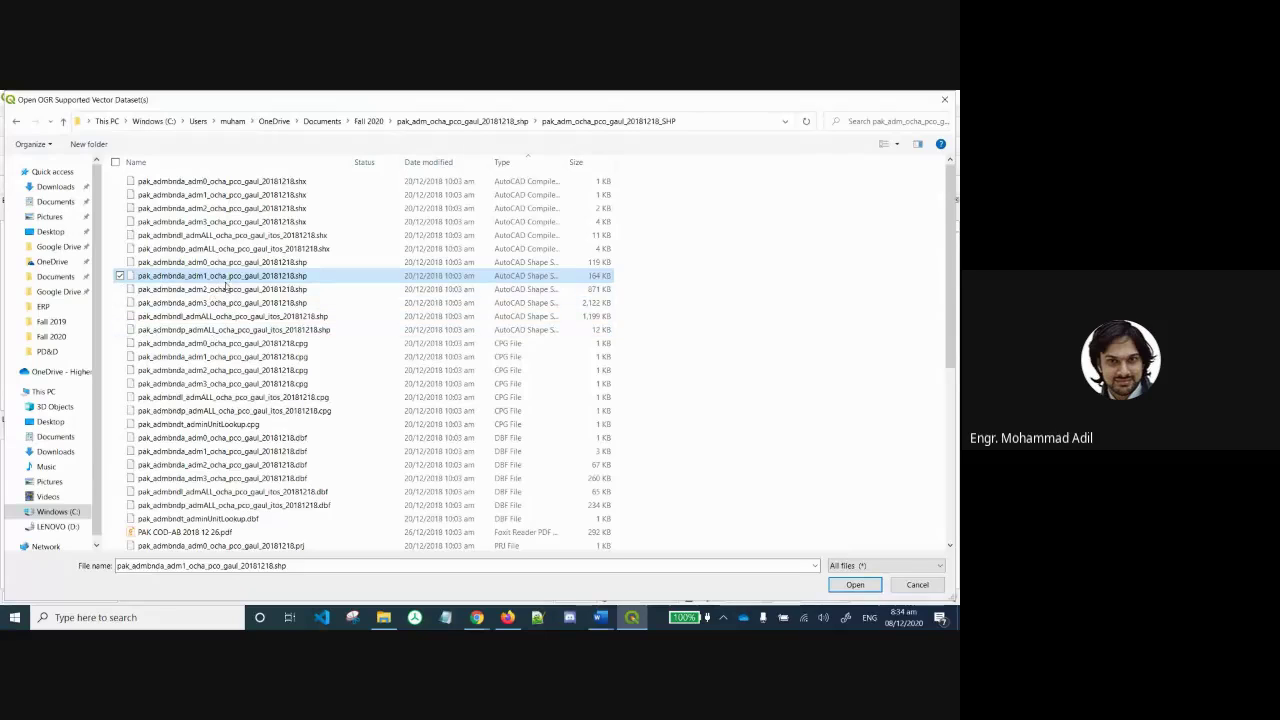
{"action": "left_click", "coordinate": [218, 289]}
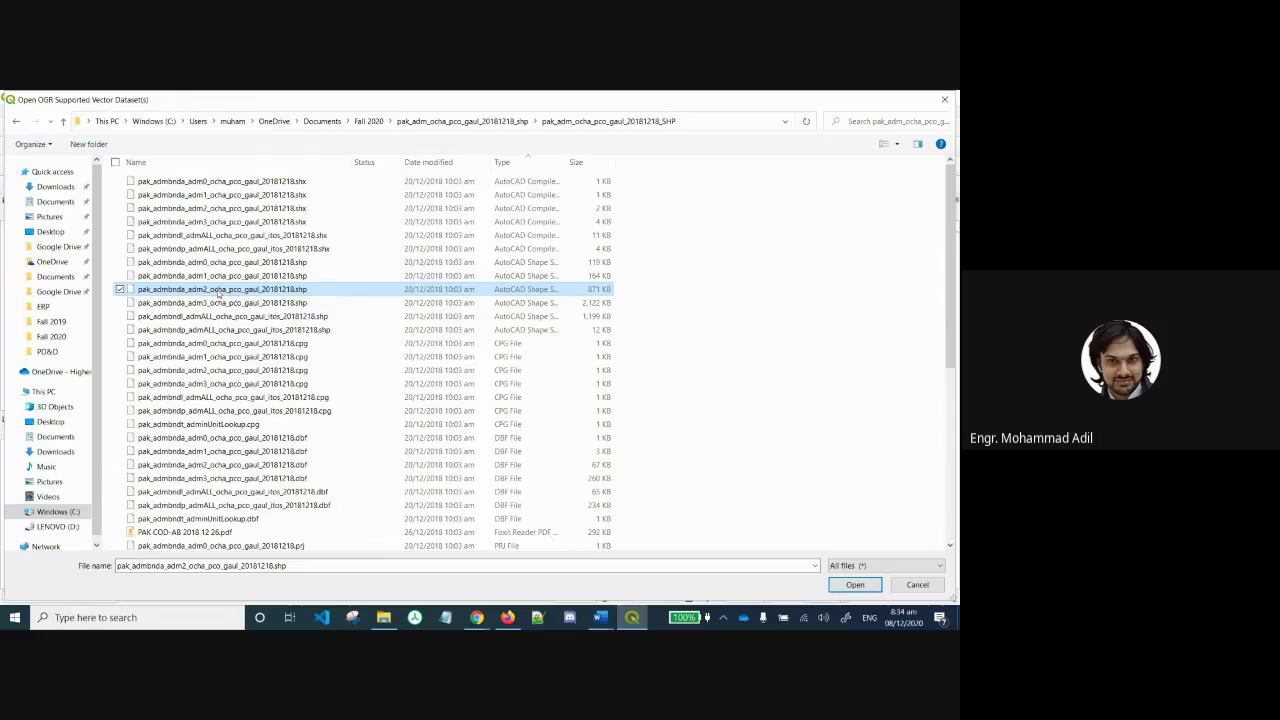
{"action": "left_click", "coordinate": [214, 305]}
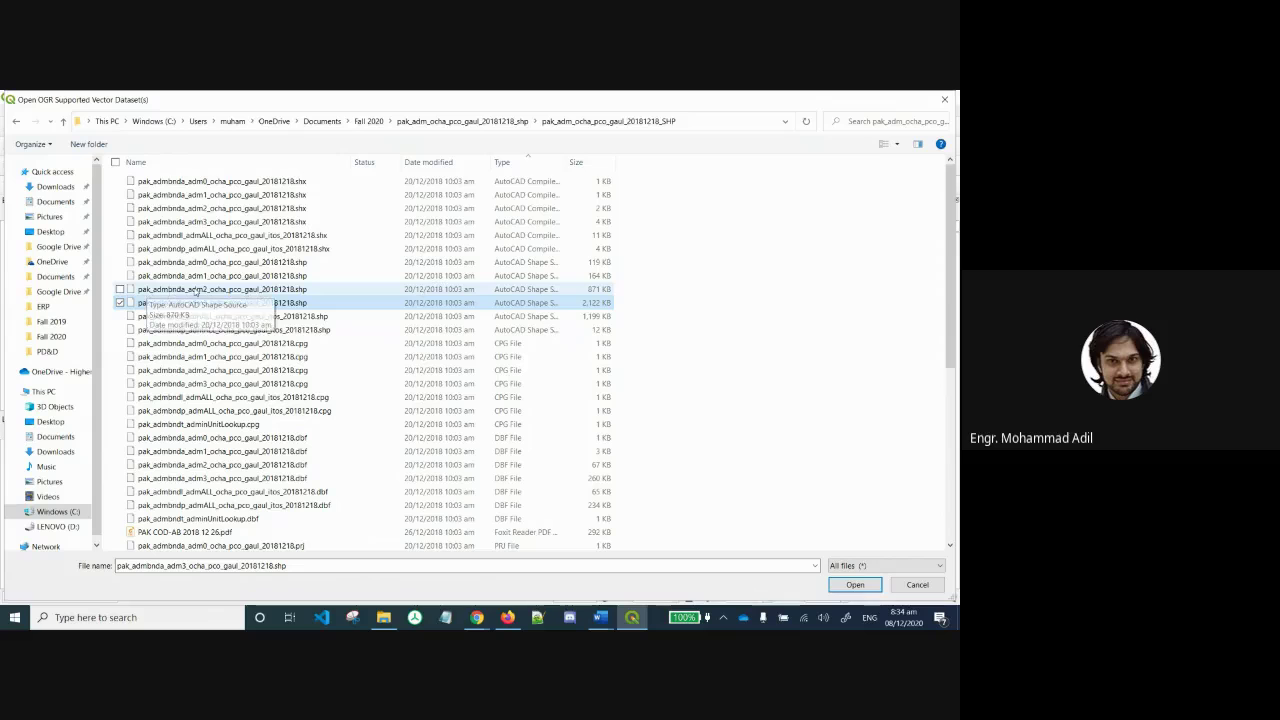
Add the pak_admbnda adm0 and adm2 .shp files to the project as vector layers and close the Data Source Manager.
{"action": "left_click", "coordinate": [205, 290]}
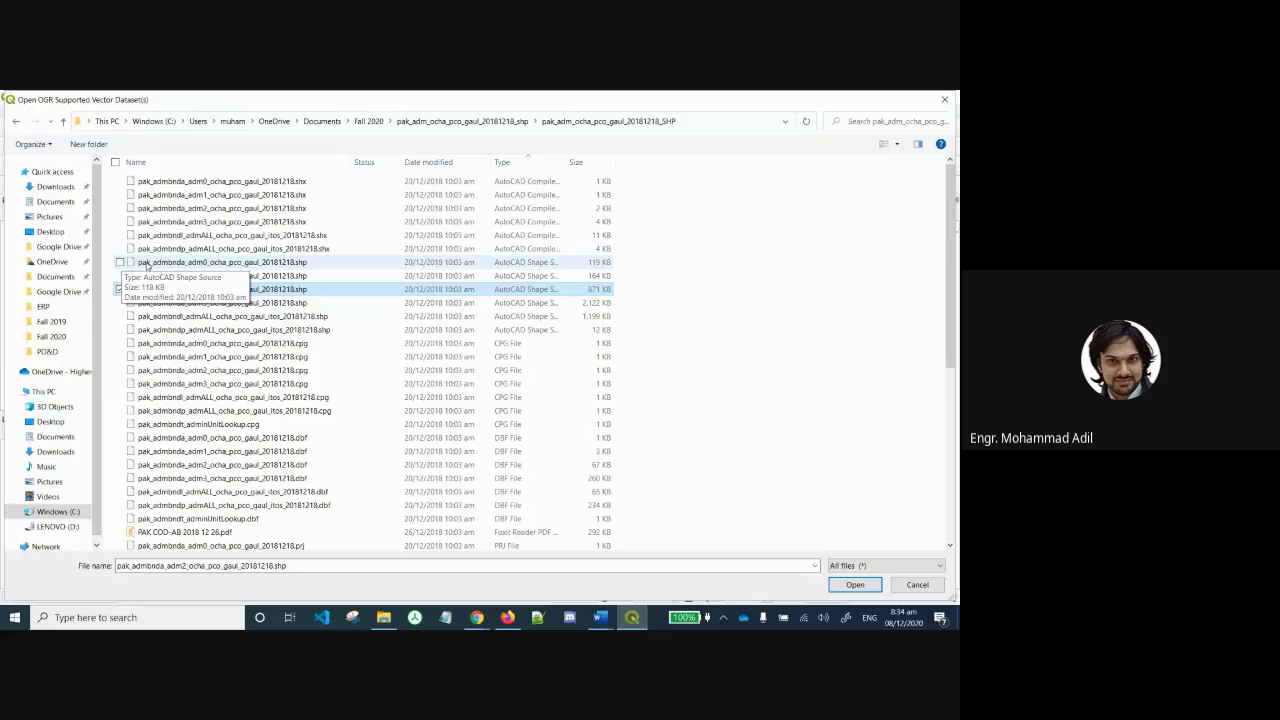
{"action": "left_click", "coordinate": [121, 262]}
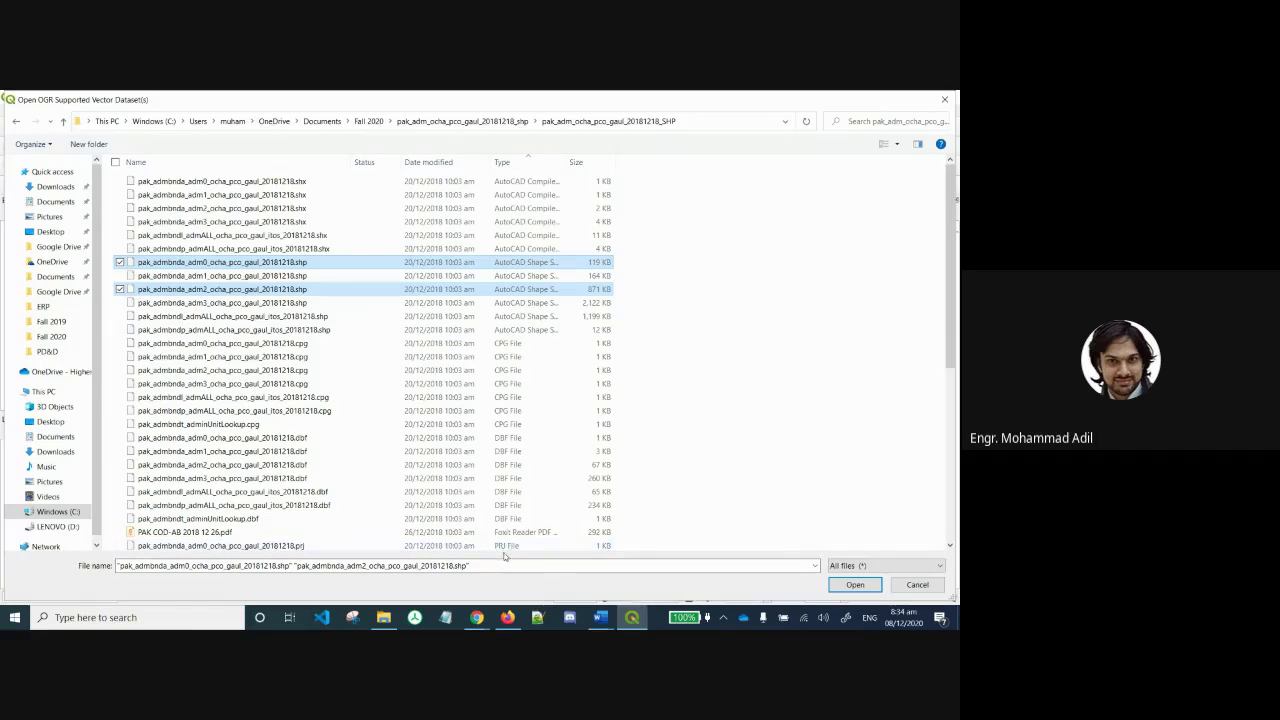
{"action": "left_click", "coordinate": [855, 585]}
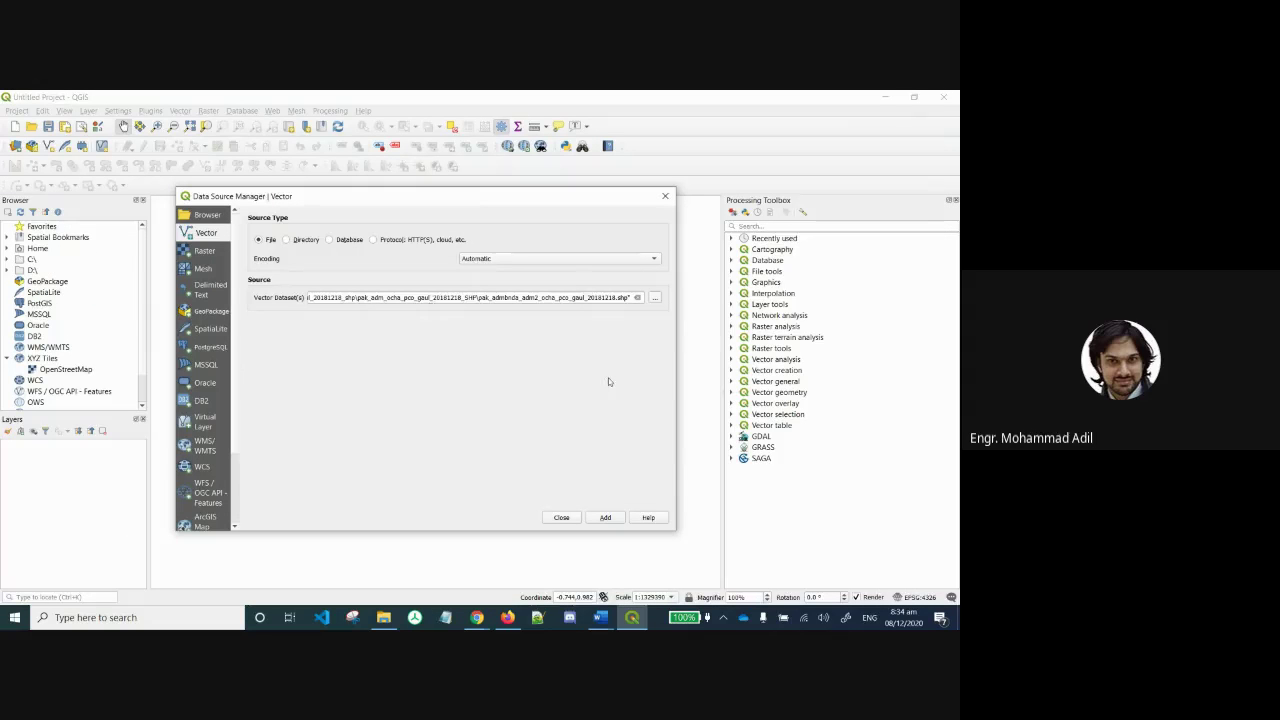
{"action": "left_click", "coordinate": [606, 517]}
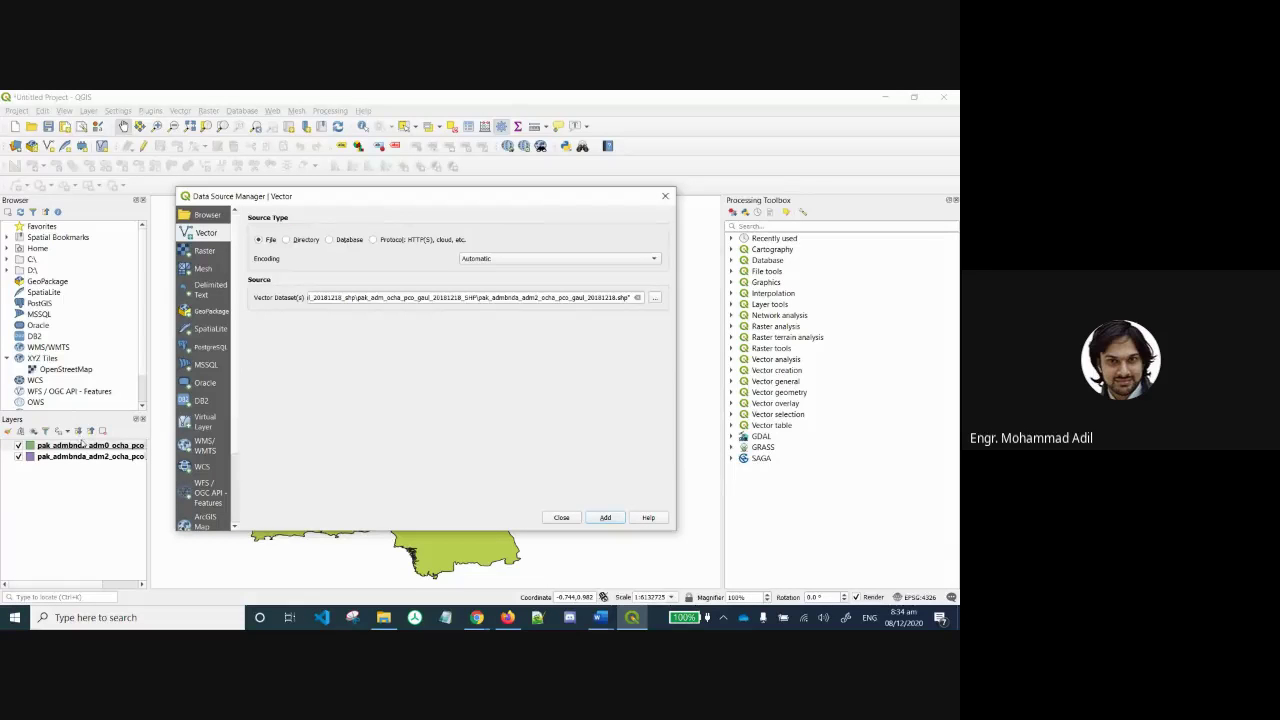
{"action": "left_click", "coordinate": [560, 518]}
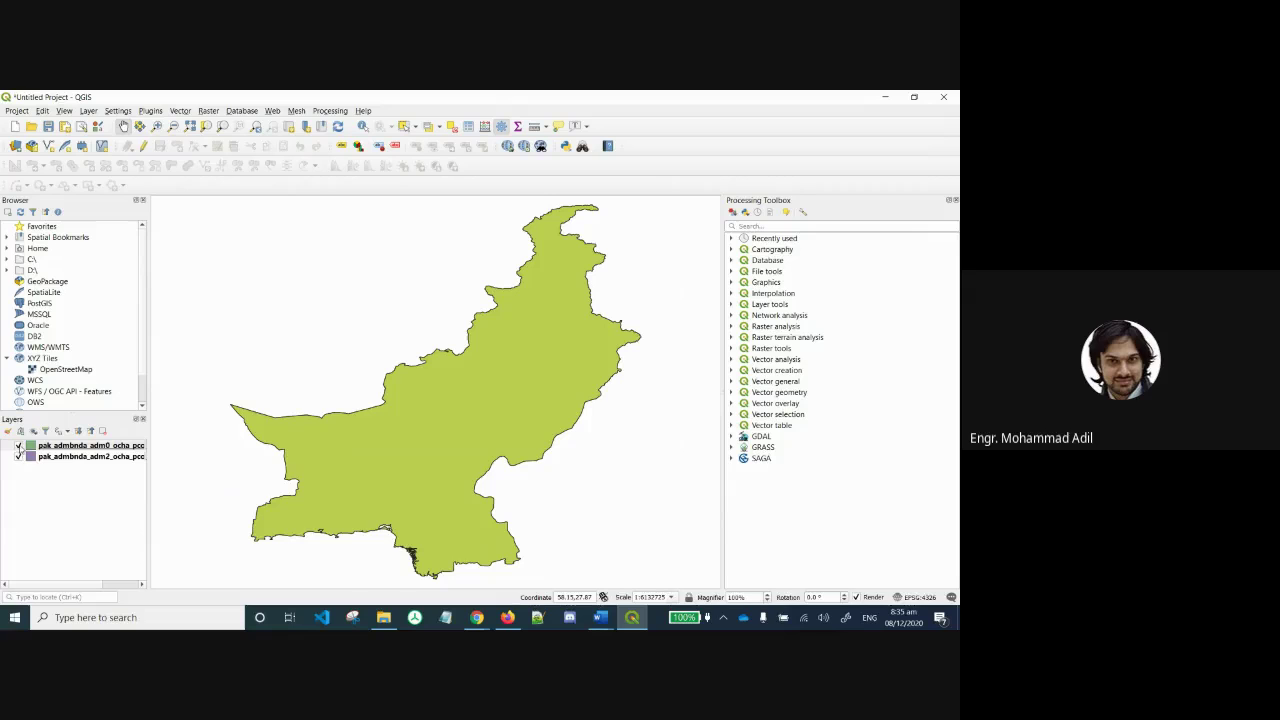
Hide the adm0 layer and examine the adm2 layer's attribute table across its name, code and date columns, closing it when done.
{"action": "left_click", "coordinate": [18, 446]}
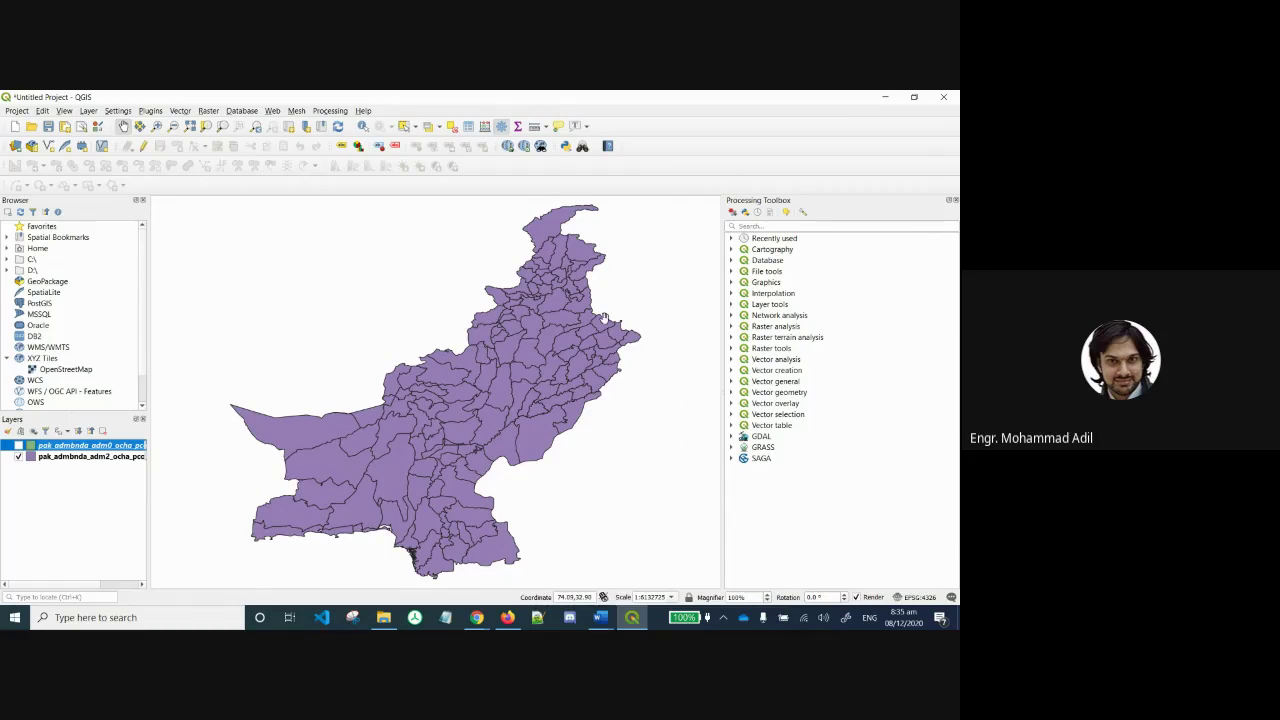
{"action": "right_click", "coordinate": [46, 458]}
{"action": "left_click", "coordinate": [46, 459]}
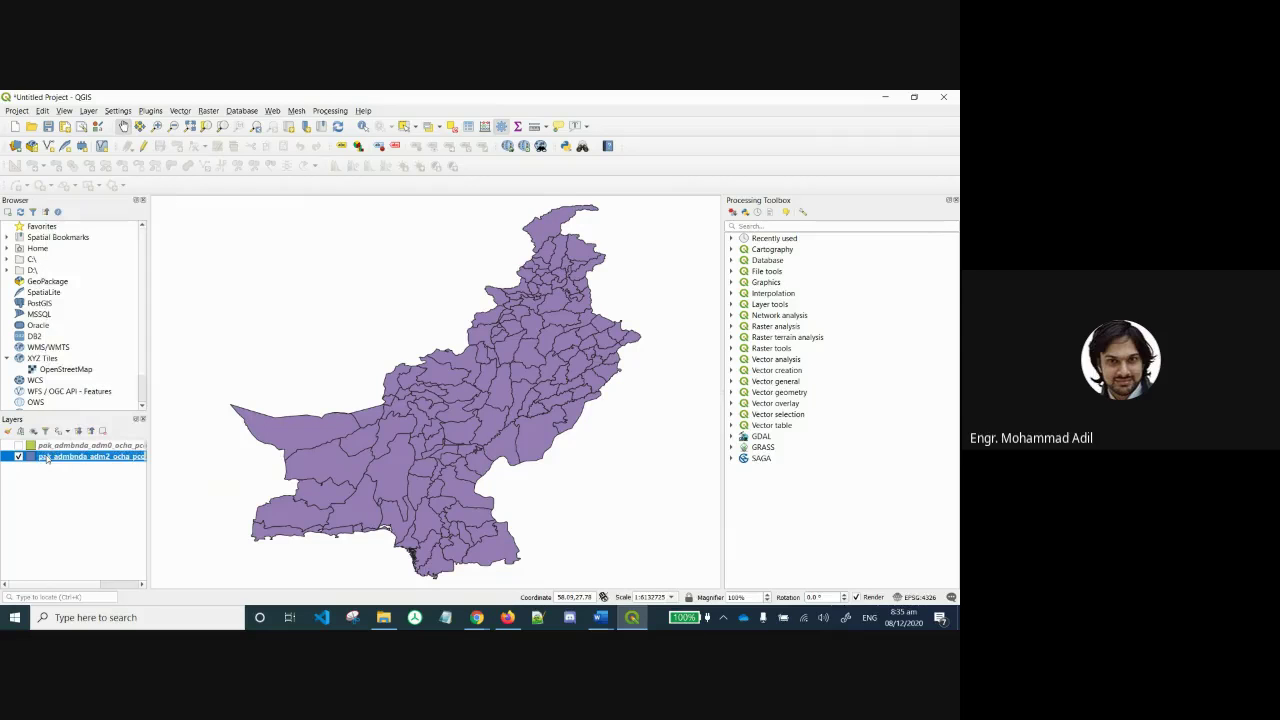
{"action": "right_click", "coordinate": [46, 459]}
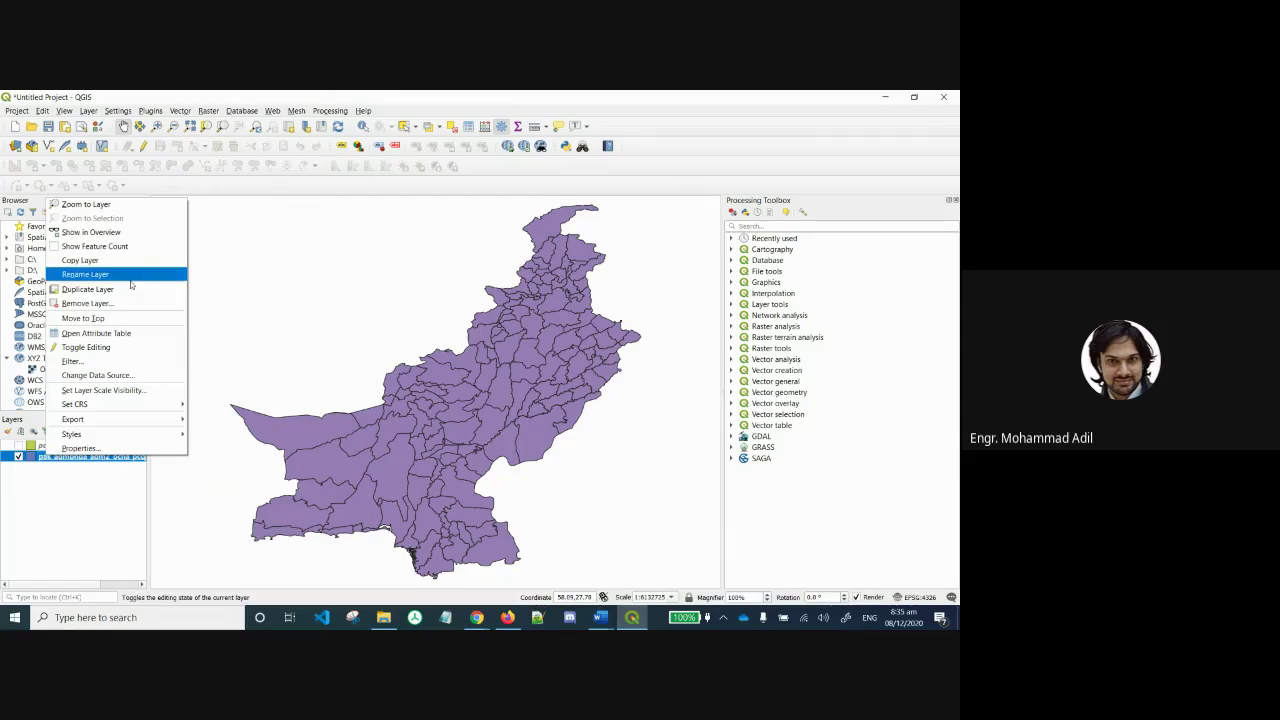
{"action": "left_click", "coordinate": [111, 334]}
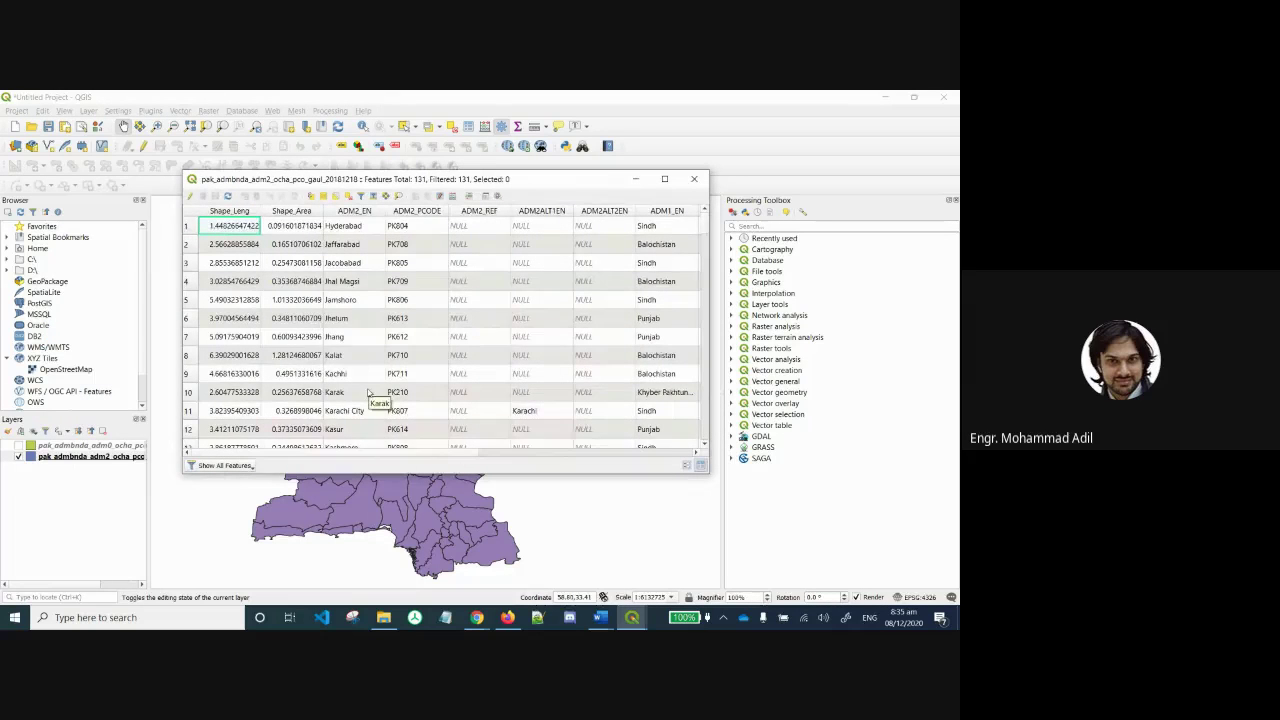
{"action": "scroll", "coordinate": [368, 393], "scroll_direction": "down", "scroll_amount": 1}
{"action": "scroll", "coordinate": [354, 246], "scroll_direction": "up", "scroll_amount": 1}
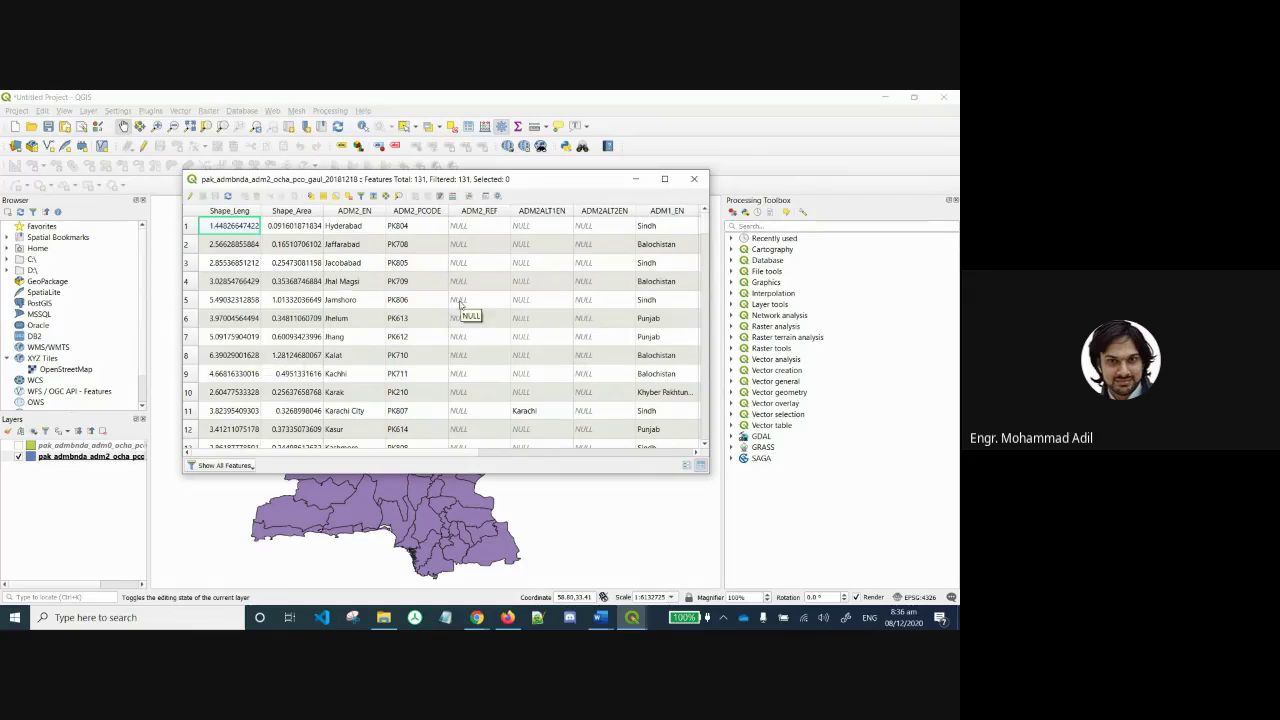
{"action": "scroll", "coordinate": [460, 303], "scroll_direction": "right", "scroll_amount": 5}
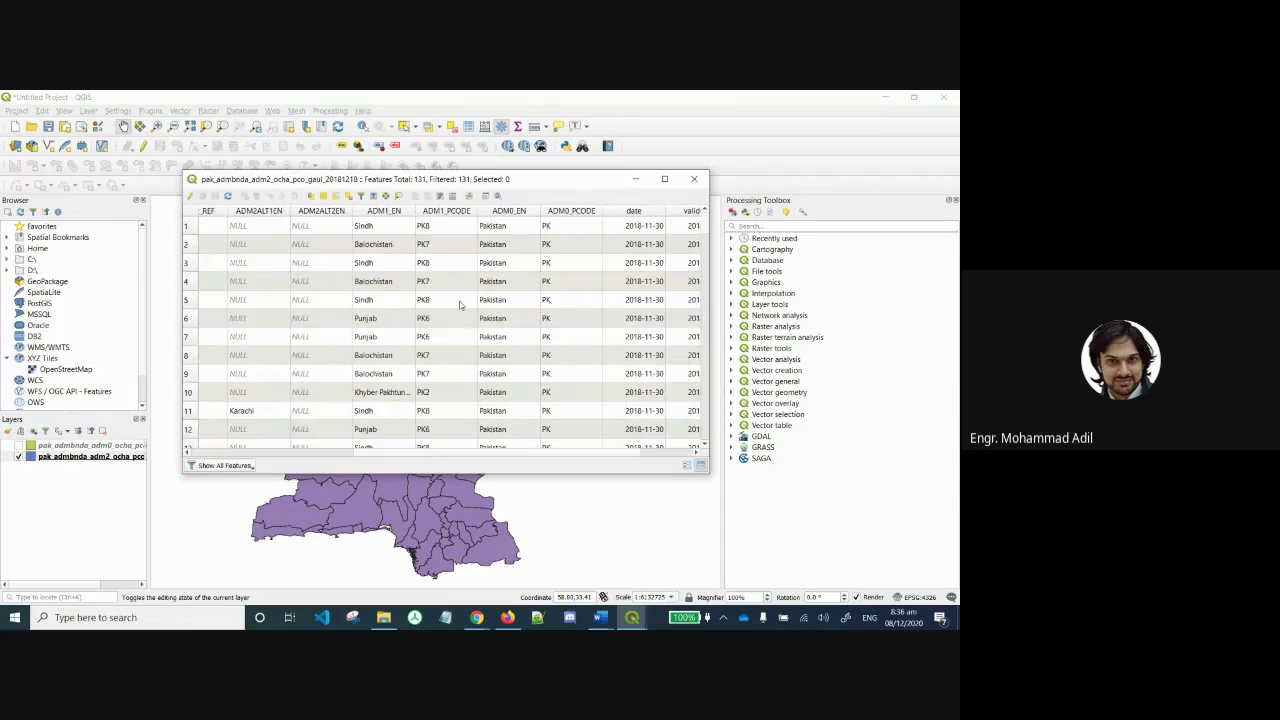
{"action": "scroll", "coordinate": [460, 304], "scroll_direction": "right", "scroll_amount": 2}
{"action": "scroll", "coordinate": [460, 304], "scroll_direction": "right", "scroll_amount": 1}
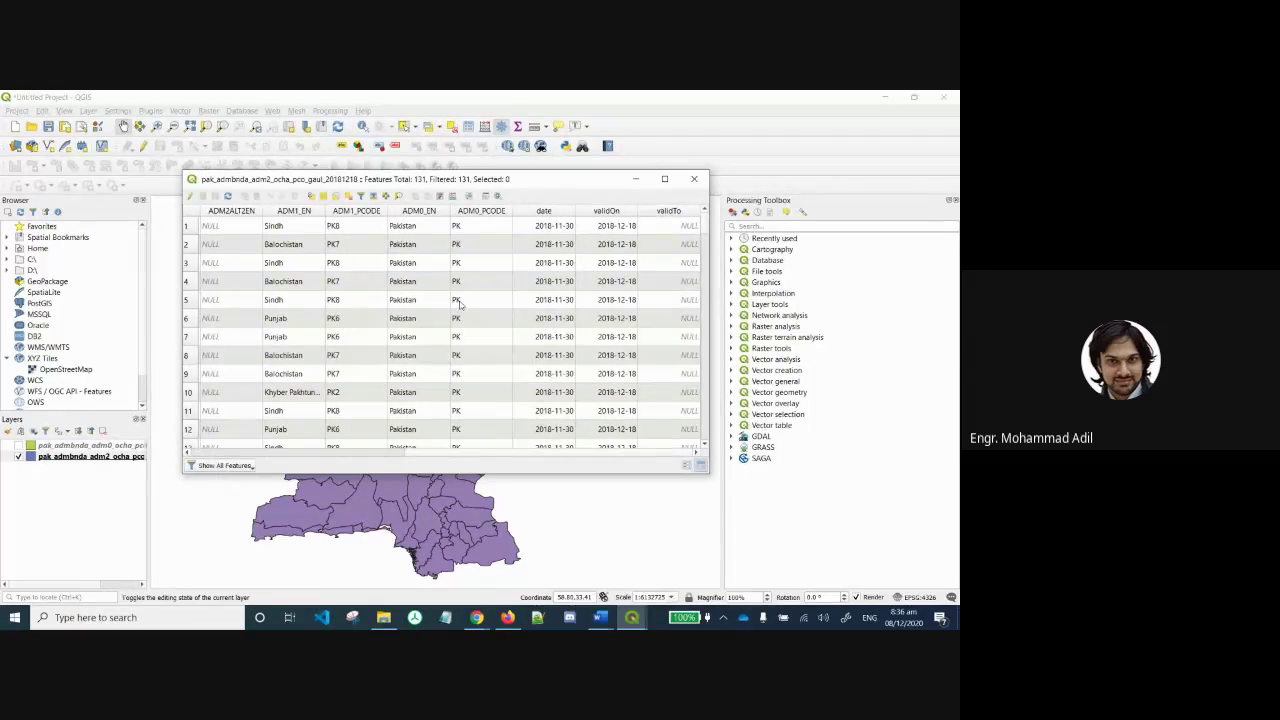
{"action": "left_click", "coordinate": [697, 182]}
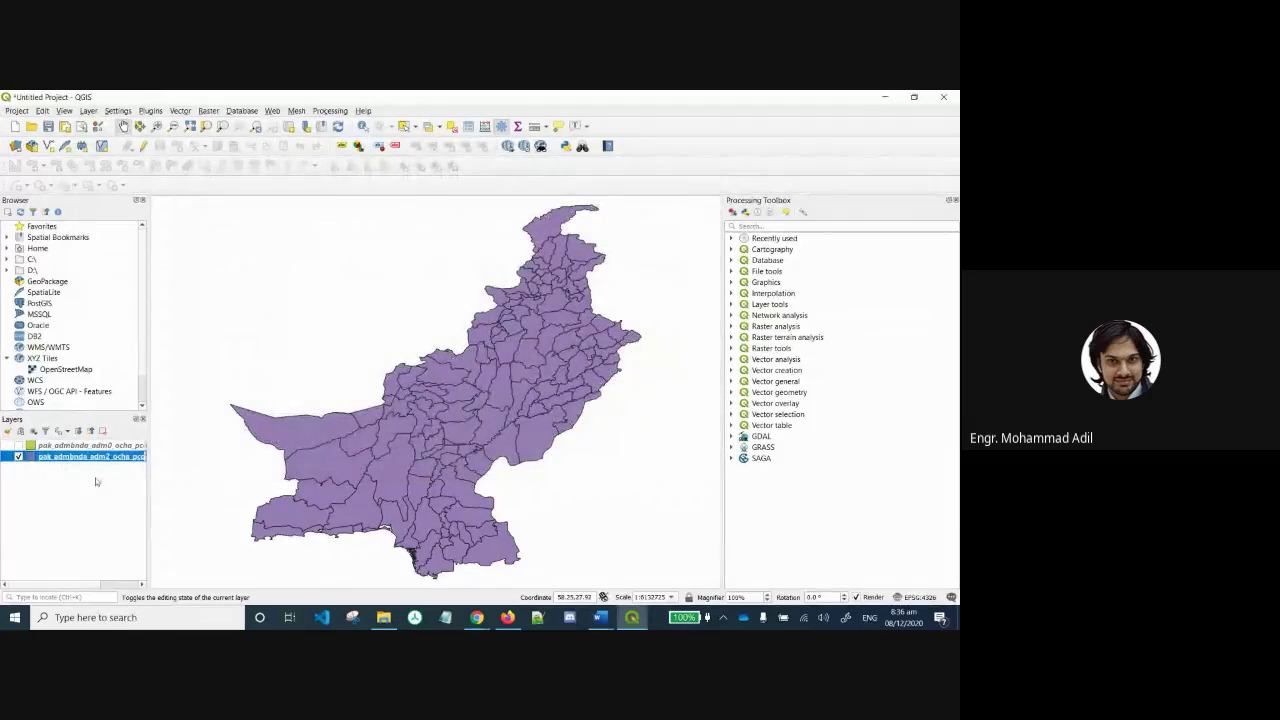
Turn off the adm2 district layer and make the adm0 country layer visible on the map.
{"action": "left_click", "coordinate": [110, 446]}
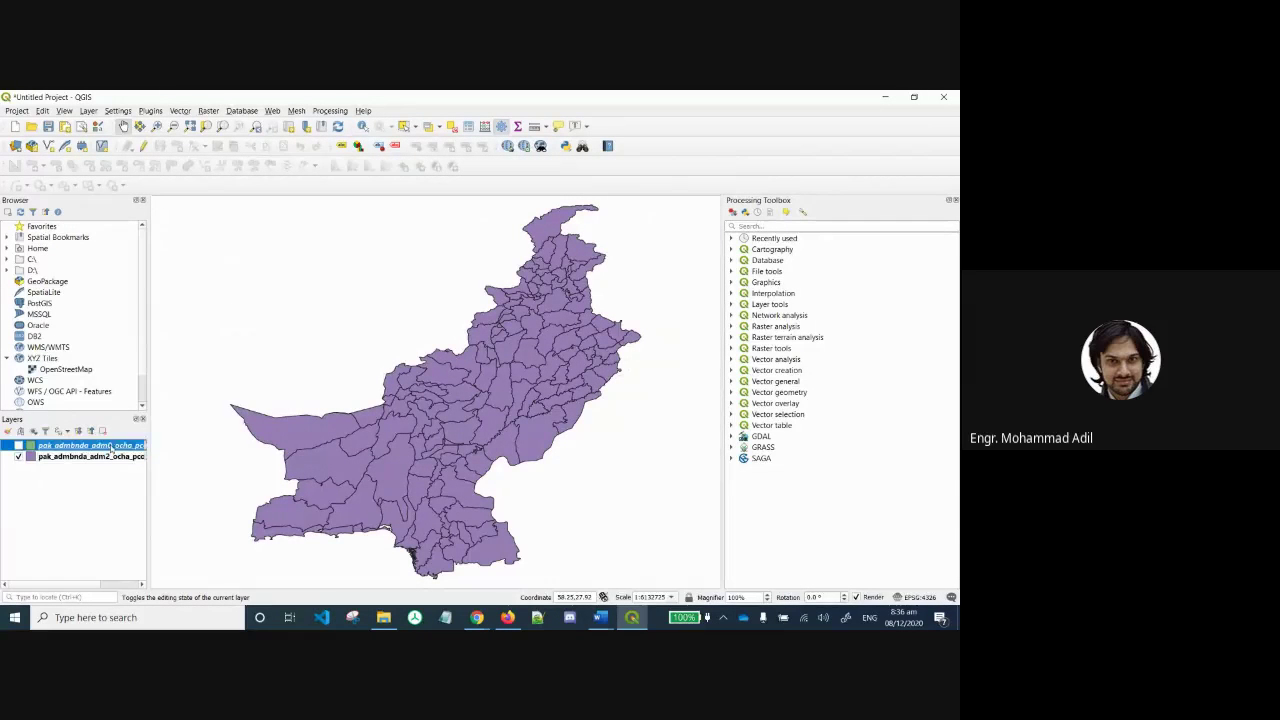
{"action": "right_click", "coordinate": [110, 446]}
{"action": "left_click", "coordinate": [20, 462]}
{"action": "left_click", "coordinate": [18, 457]}
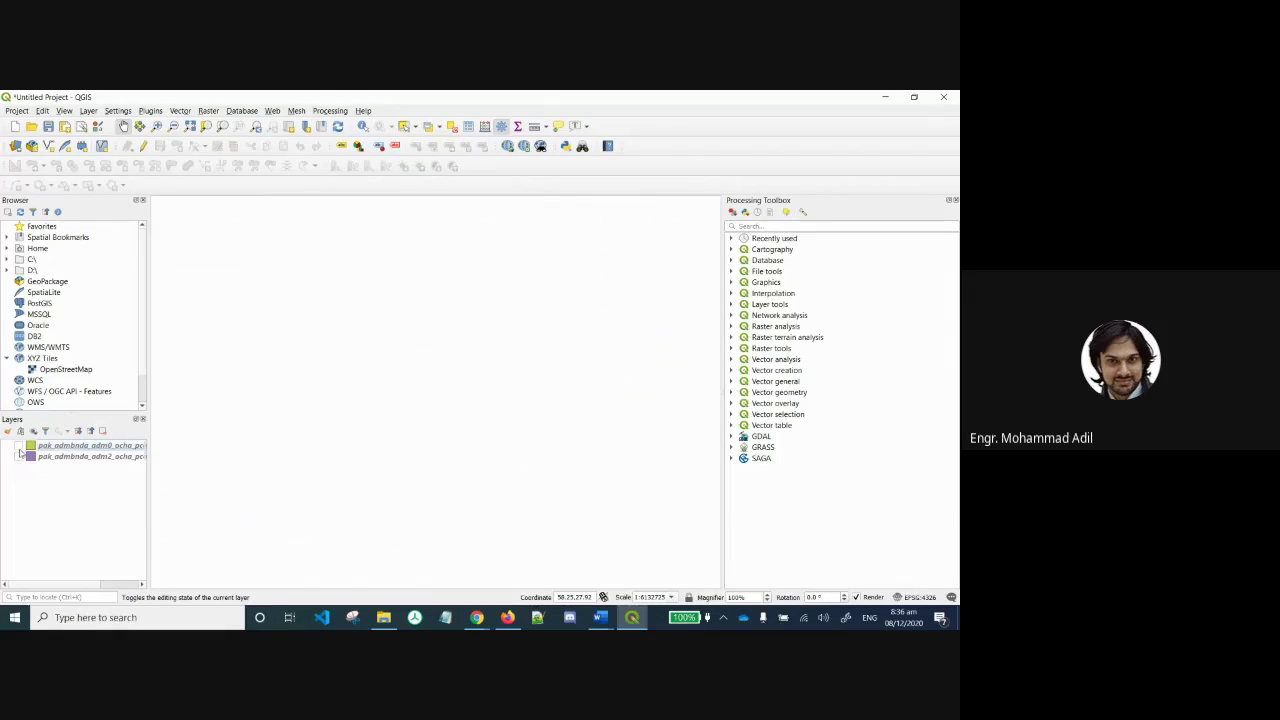
{"action": "left_click", "coordinate": [19, 446]}
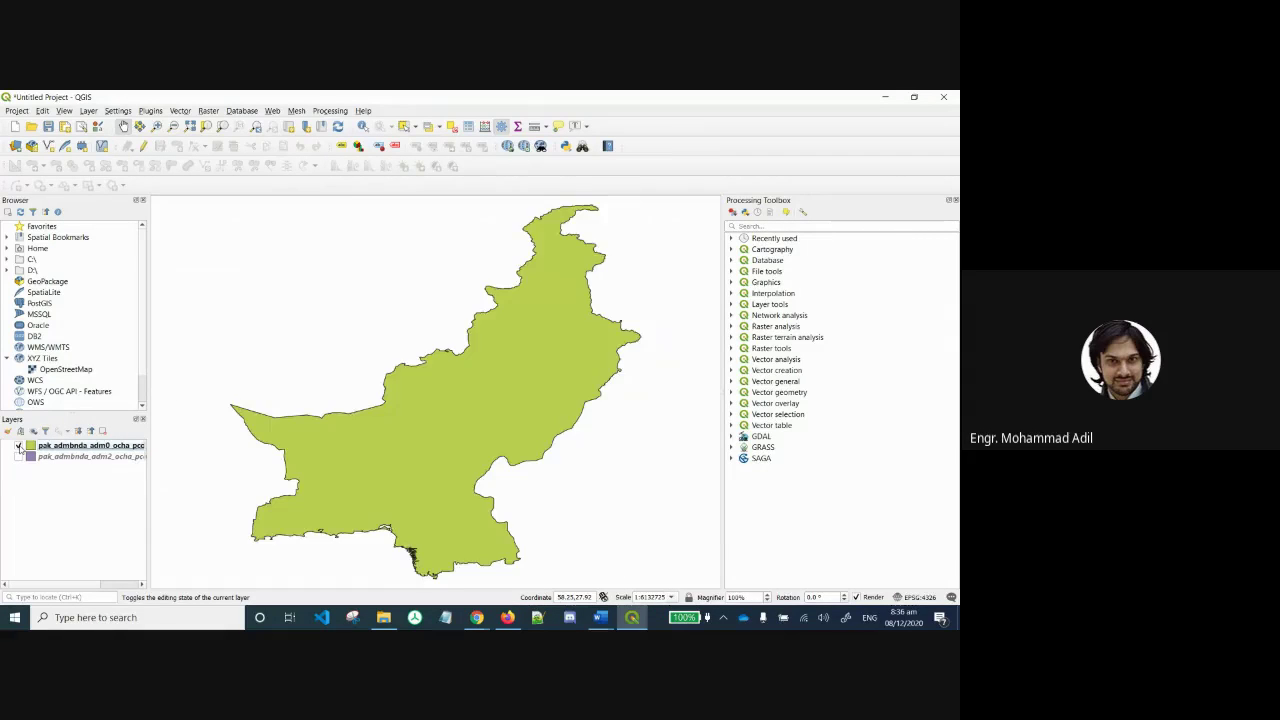
Examine the adm0 layer's attribute table, moving its window aside from the map, and close it.
{"action": "right_click", "coordinate": [75, 447]}
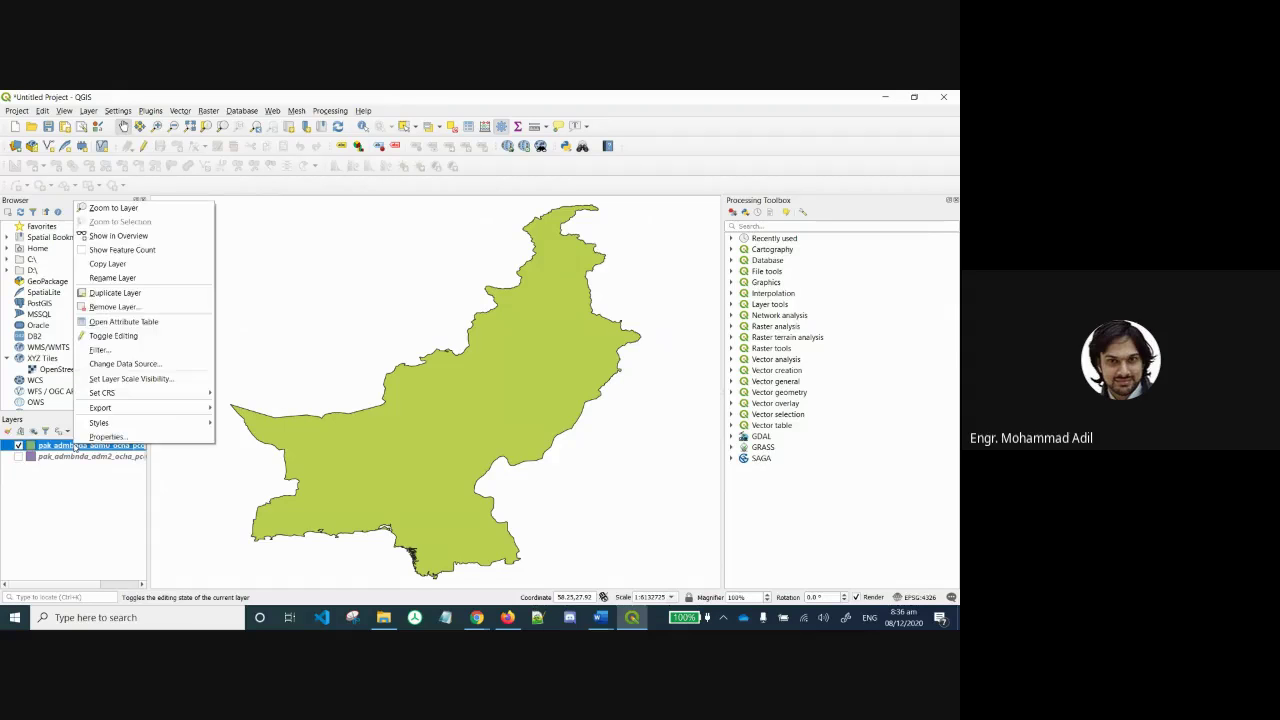
{"action": "left_click", "coordinate": [130, 322]}
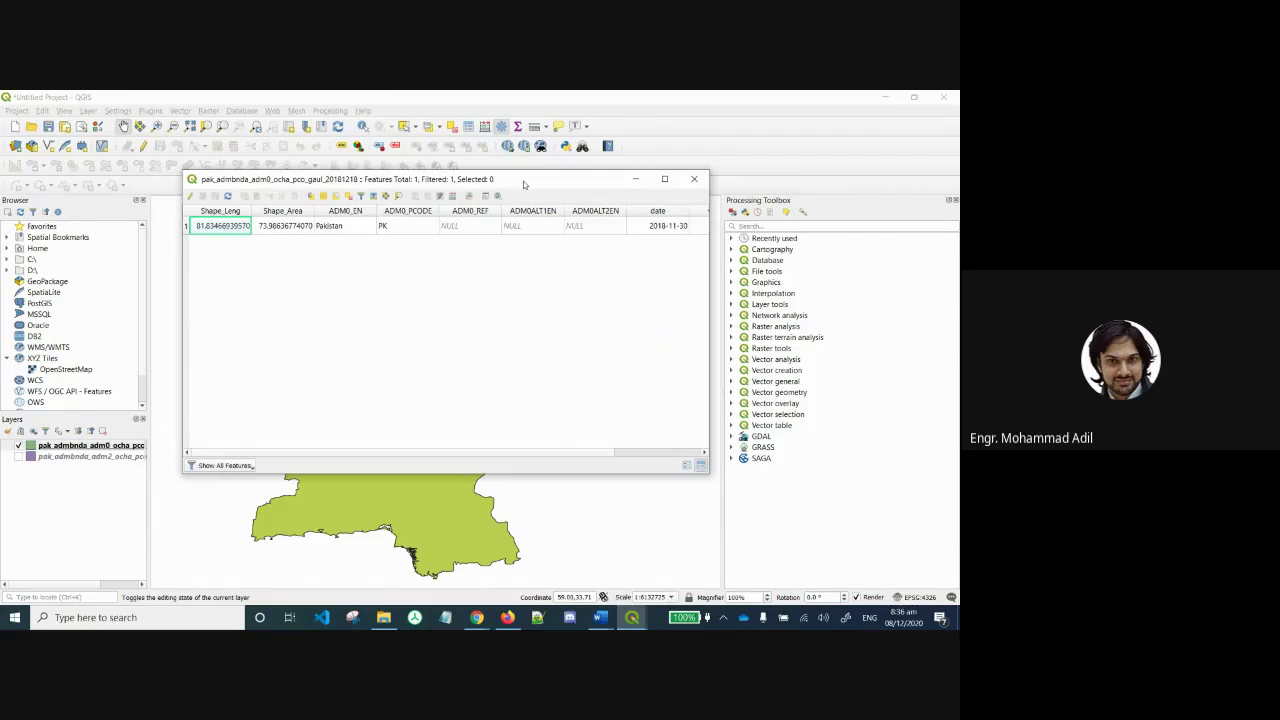
{"action": "left_click_drag", "start_coordinate": [523, 184], "coordinate": [729, 216]}
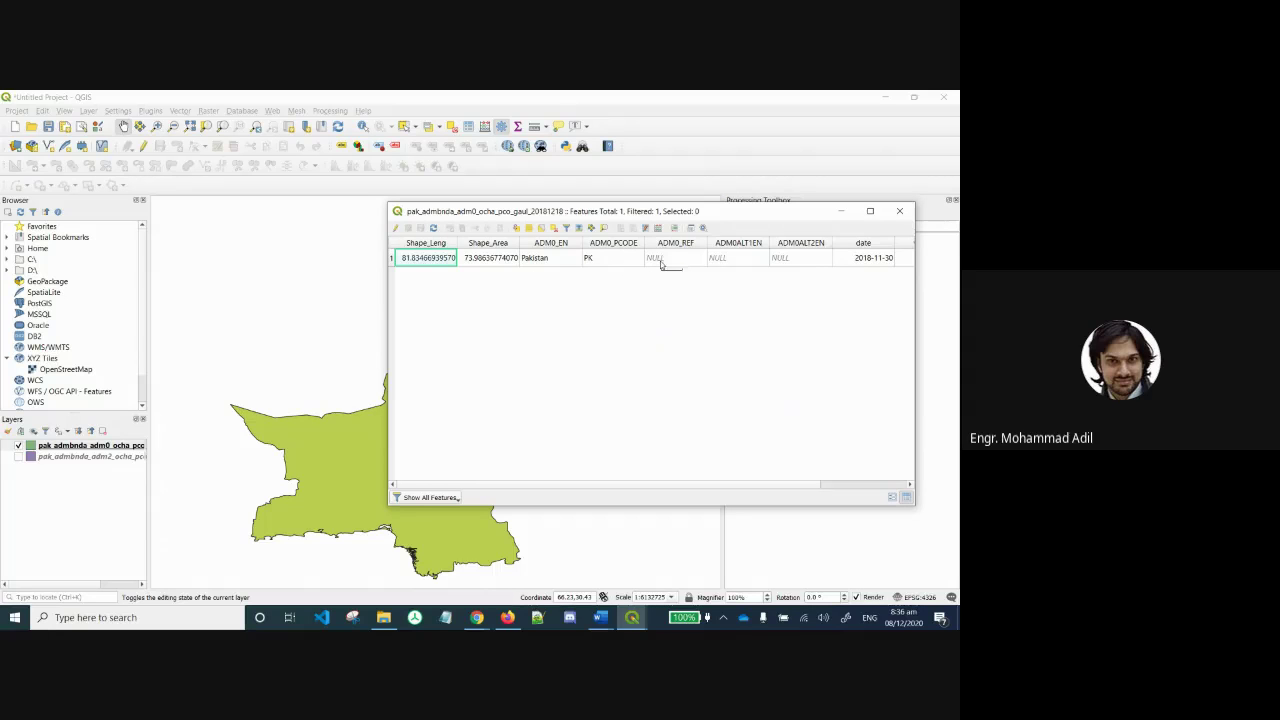
{"action": "left_click", "coordinate": [910, 211]}
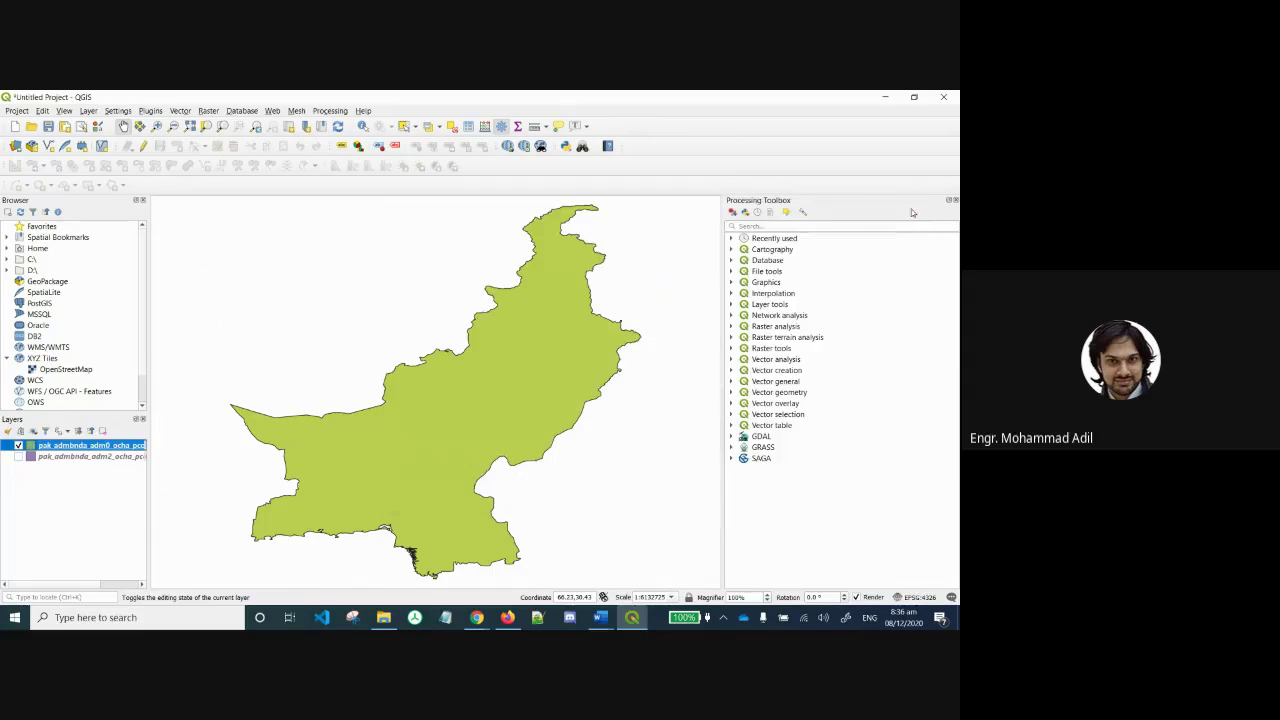
Reopen the adm2 layer's attribute table and examine its records down to the last row, including the ADM1 name and code columns.
{"action": "right_click", "coordinate": [108, 458]}
{"action": "left_click", "coordinate": [165, 338]}
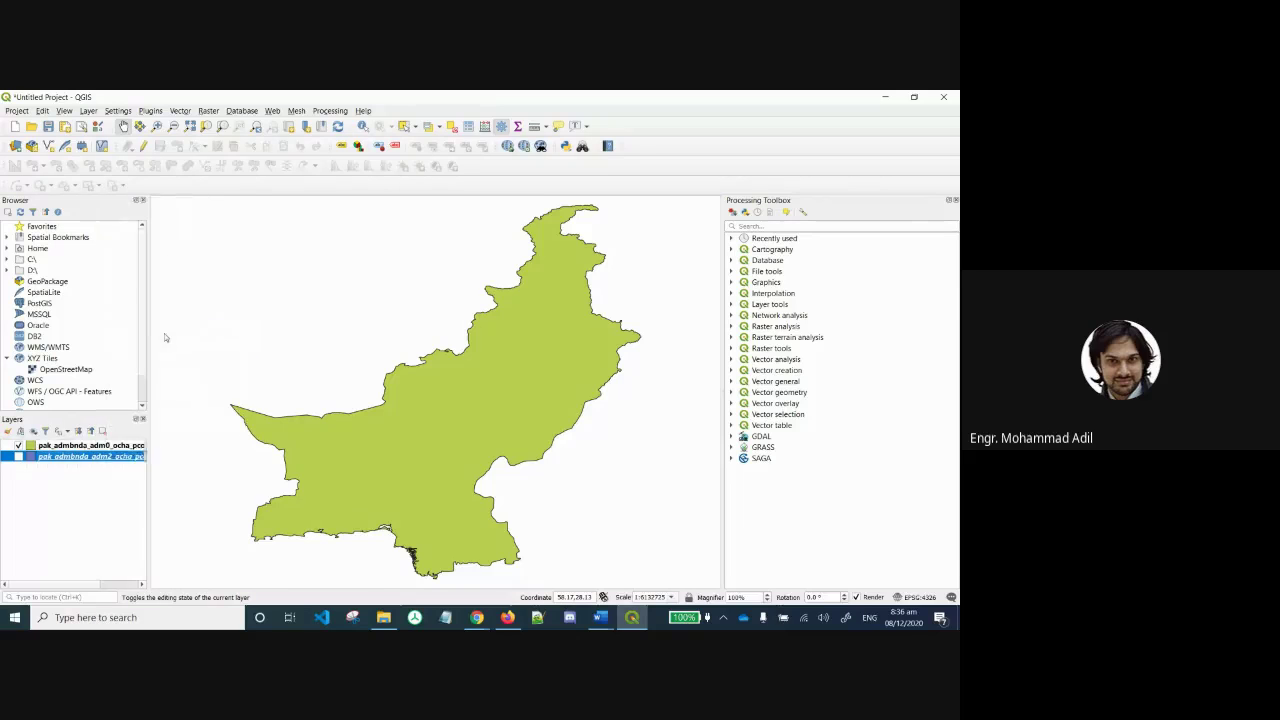
{"action": "scroll", "coordinate": [411, 405], "scroll_direction": "down", "scroll_amount": 6}
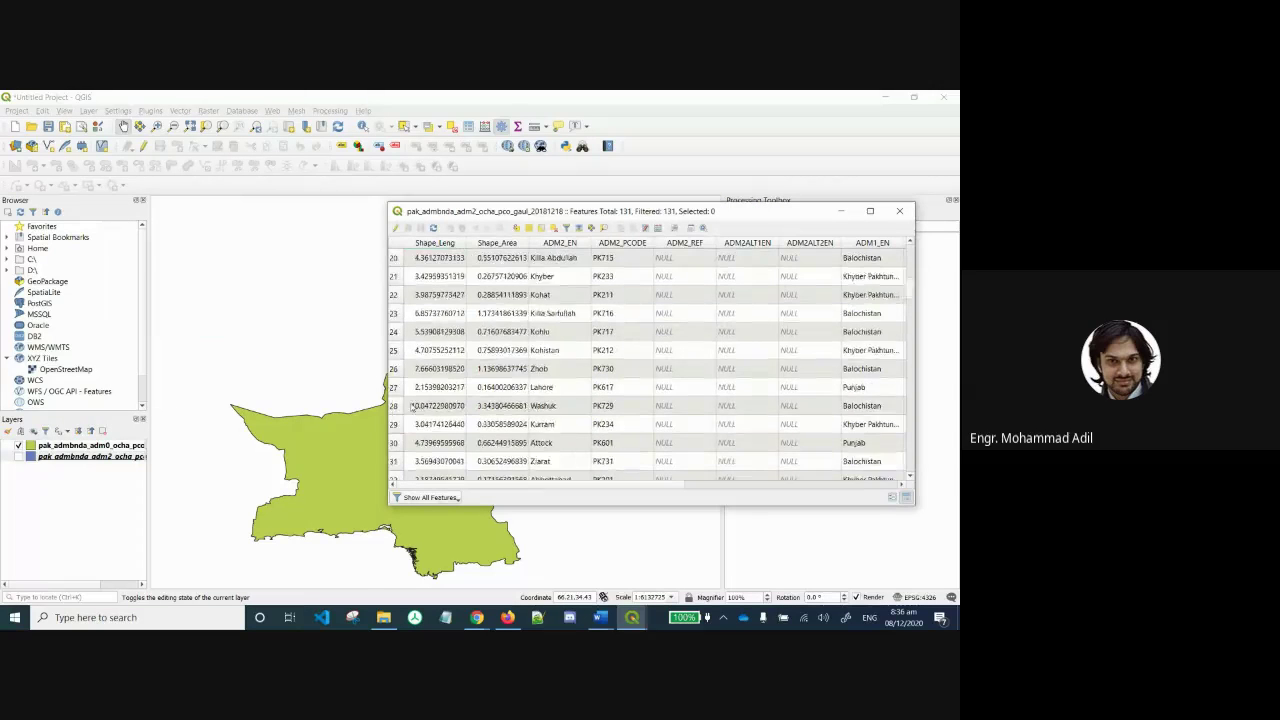
{"action": "scroll", "coordinate": [411, 405], "scroll_direction": "down", "scroll_amount": 20}
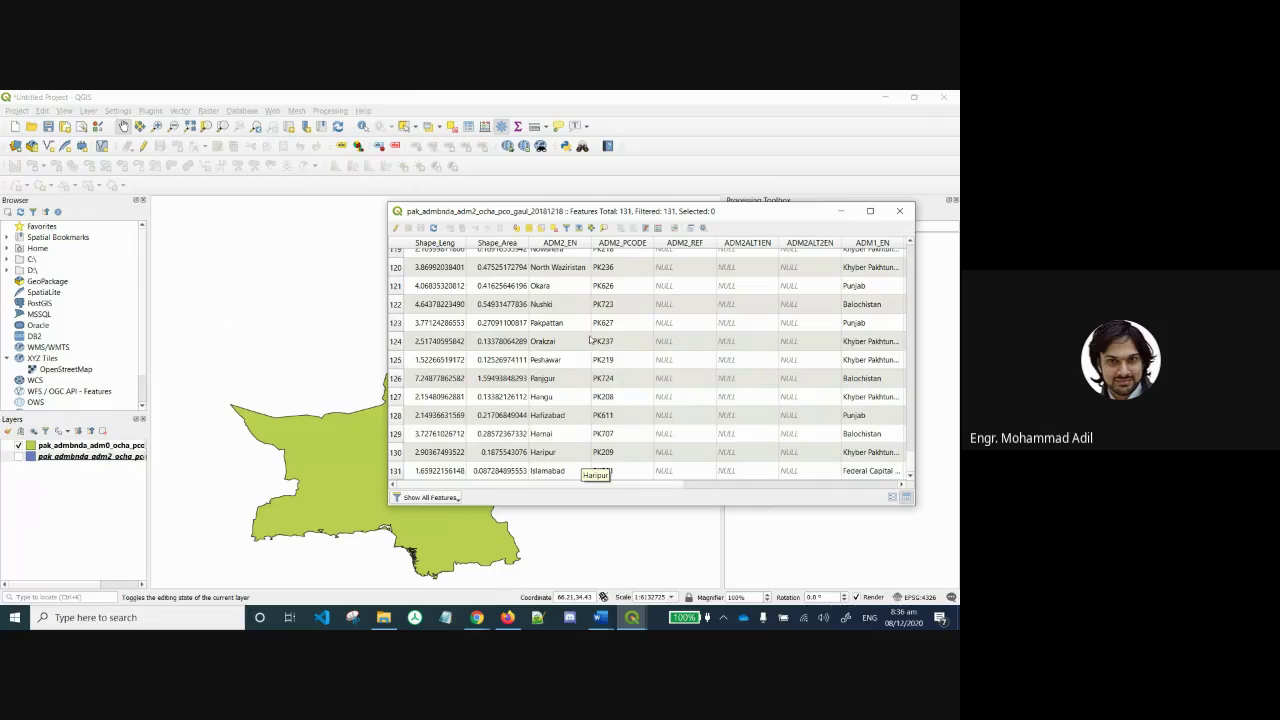
{"action": "scroll", "coordinate": [706, 436], "scroll_direction": "right", "scroll_amount": 2}
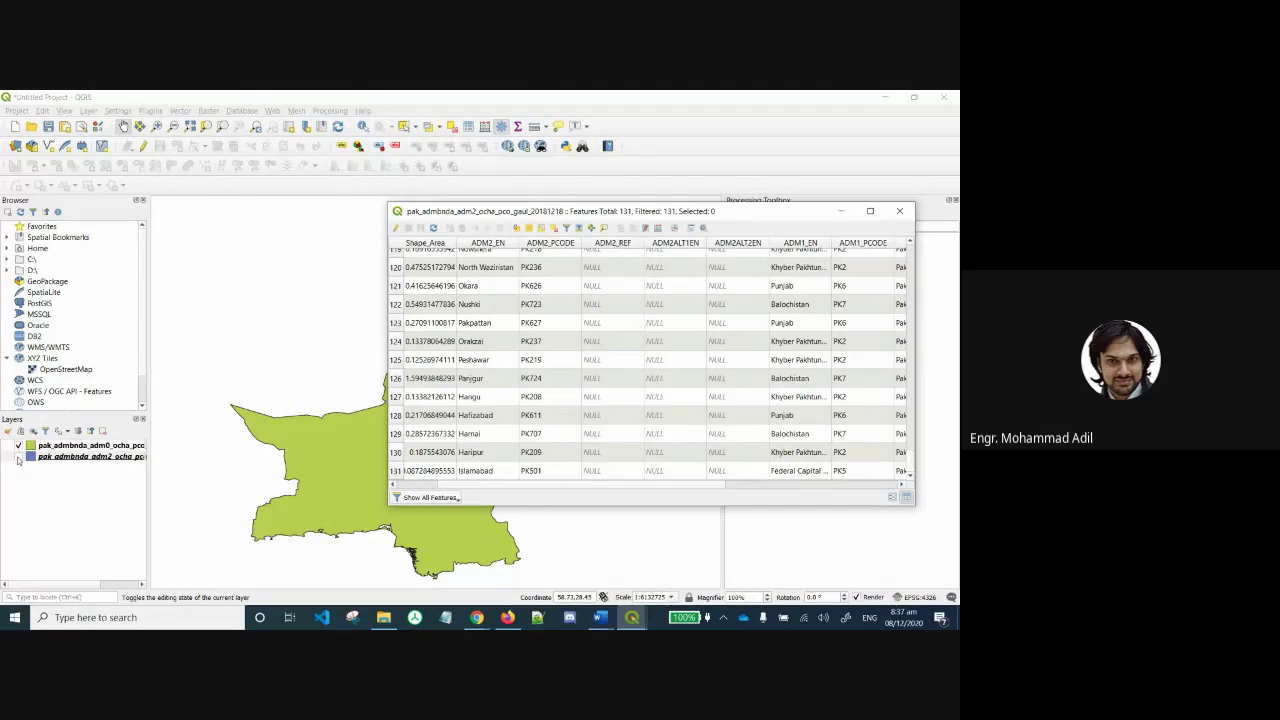
Close the adm2 attribute table, make the adm2 layer visible and move the adm0 layer below it in the layer order.
{"action": "left_click", "coordinate": [905, 210]}
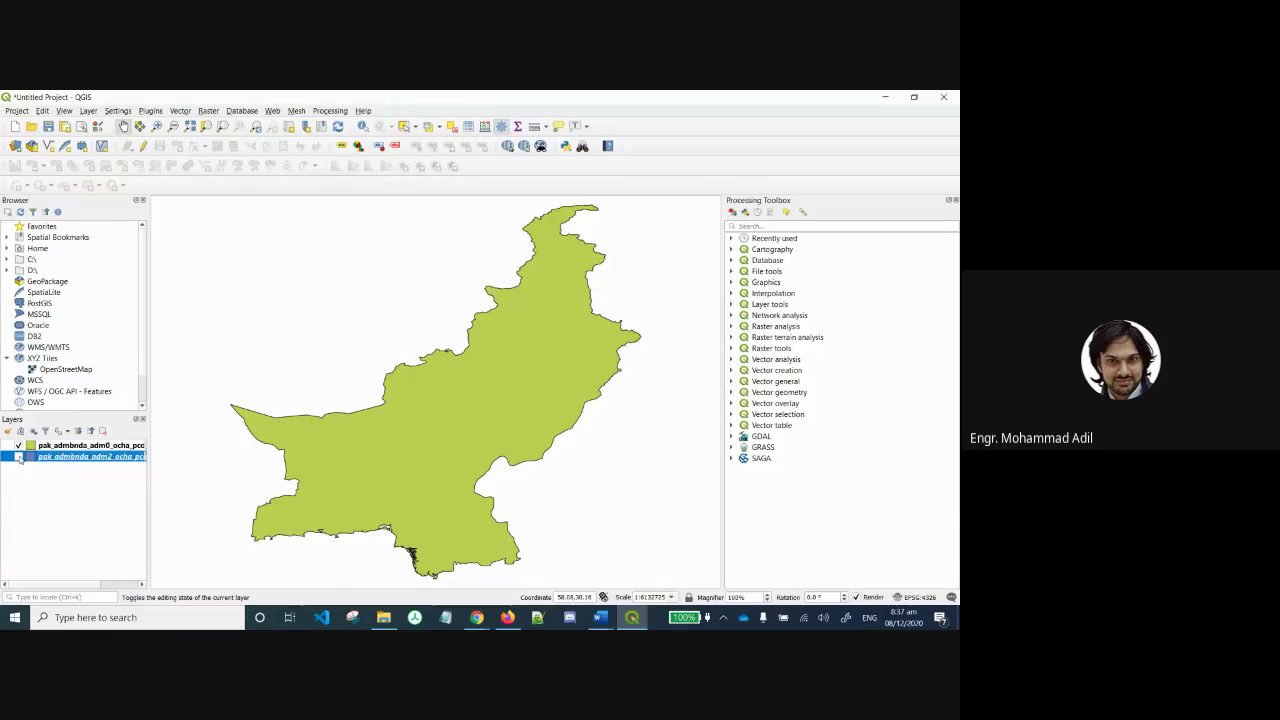
{"action": "left_click", "coordinate": [18, 457]}
{"action": "left_click", "coordinate": [68, 446]}
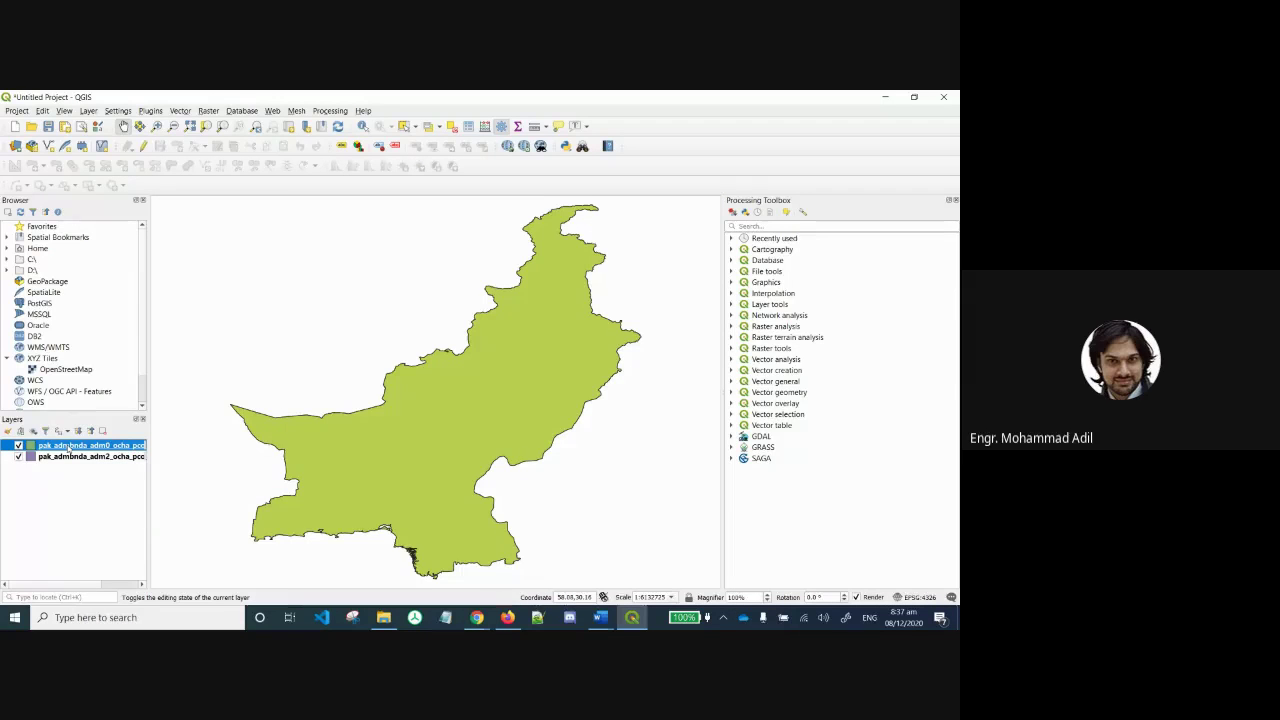
{"action": "left_click_drag", "start_coordinate": [68, 448], "coordinate": [67, 476]}
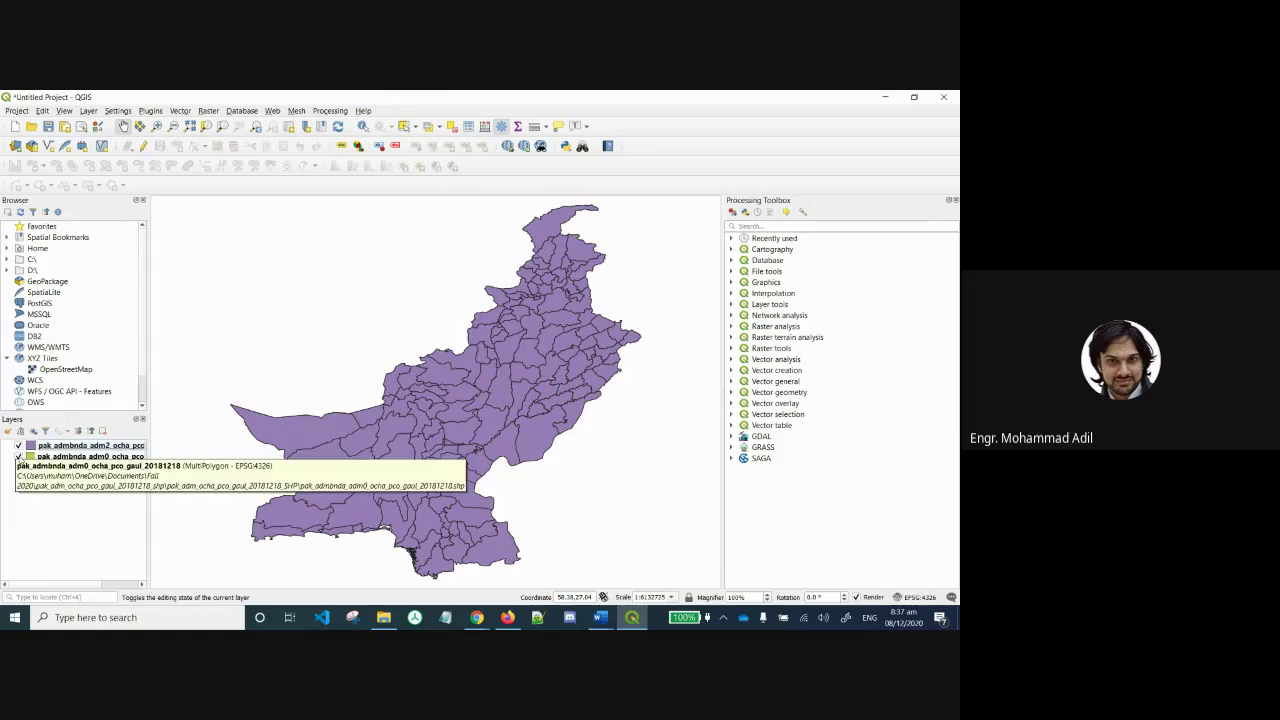
Toggle the visibility of the adm0 and adm2 layers to compare them, leaving only the adm2 districts shown.
{"action": "left_click", "coordinate": [18, 456]}
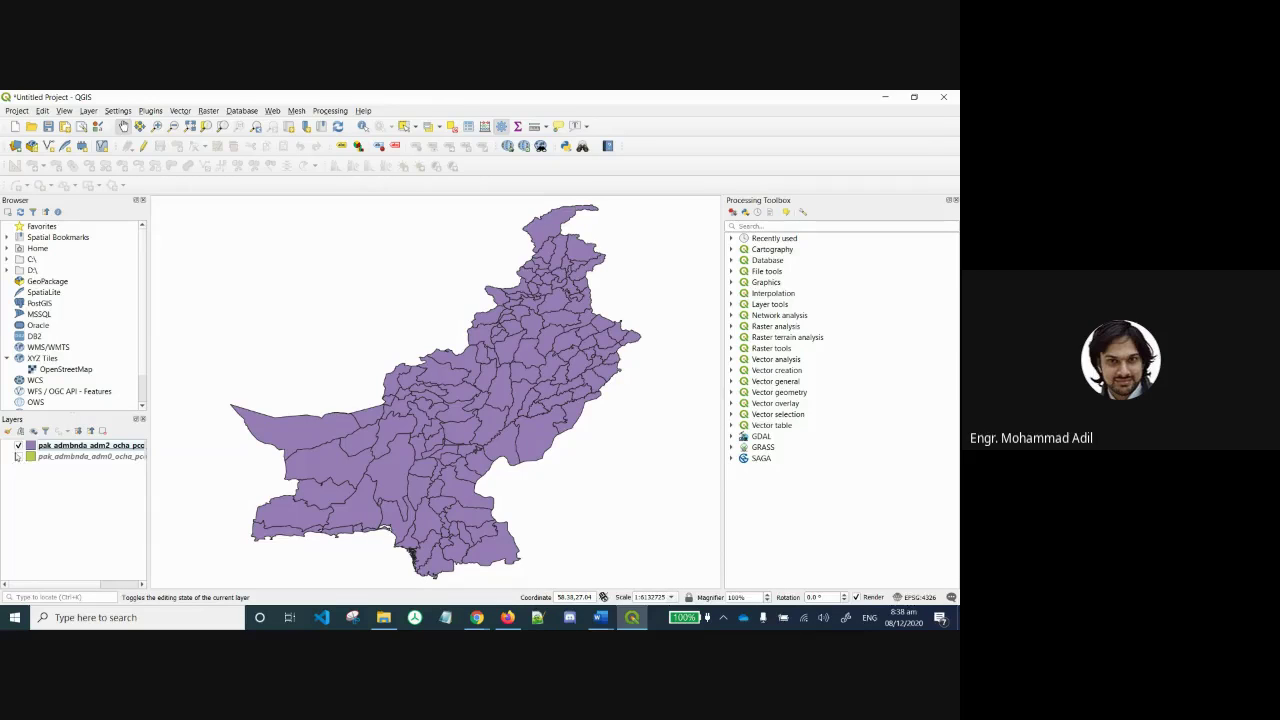
{"action": "left_click", "coordinate": [18, 456]}
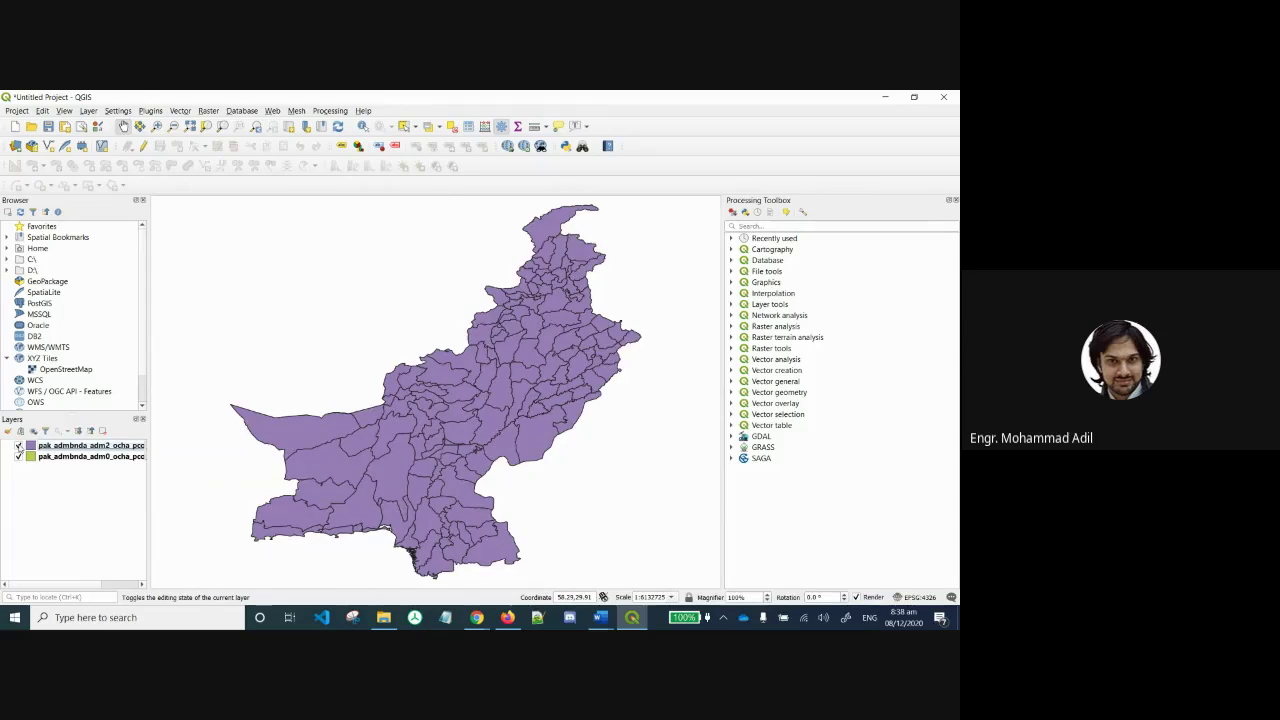
{"action": "left_click", "coordinate": [18, 445]}
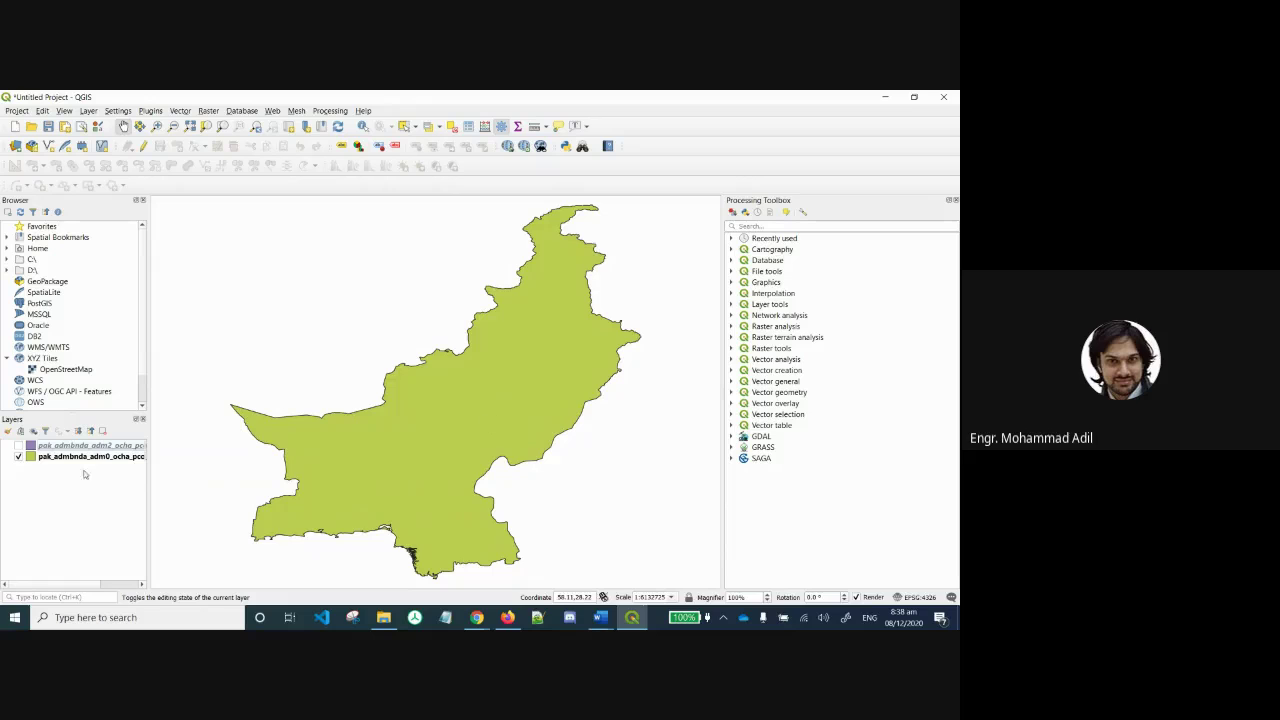
{"action": "left_click", "coordinate": [18, 456]}
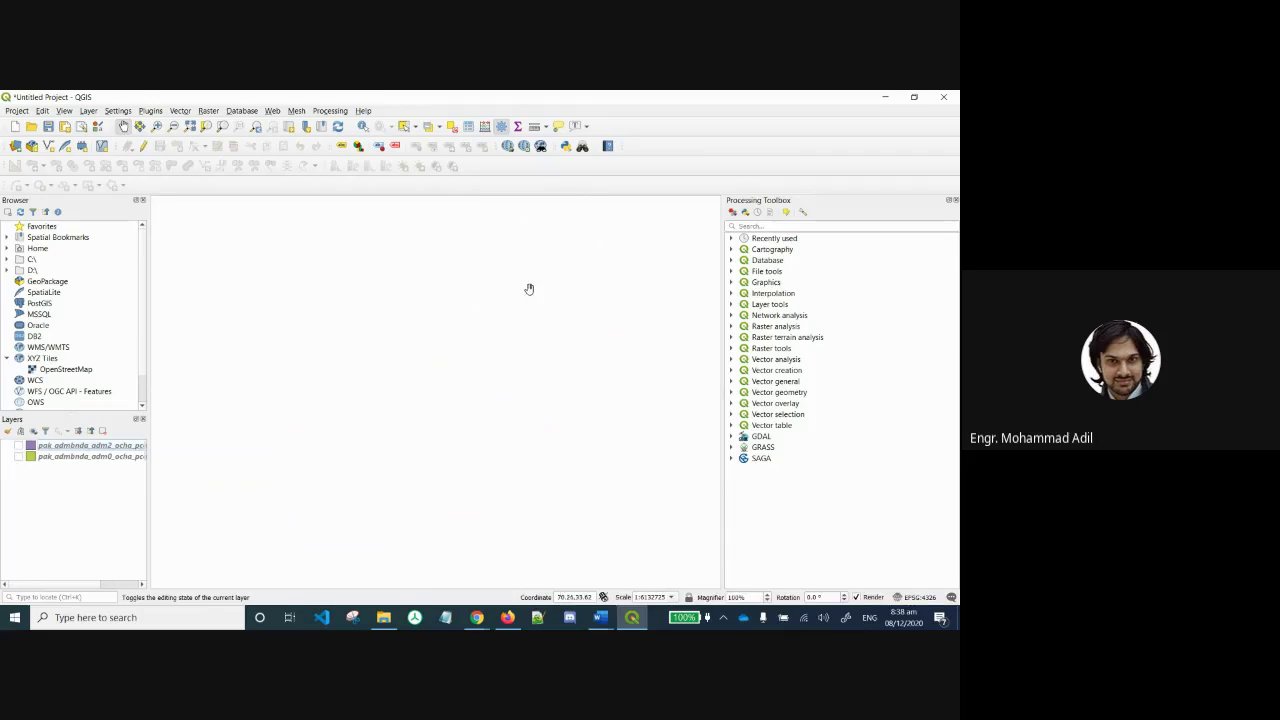
{"action": "left_click", "coordinate": [18, 446]}
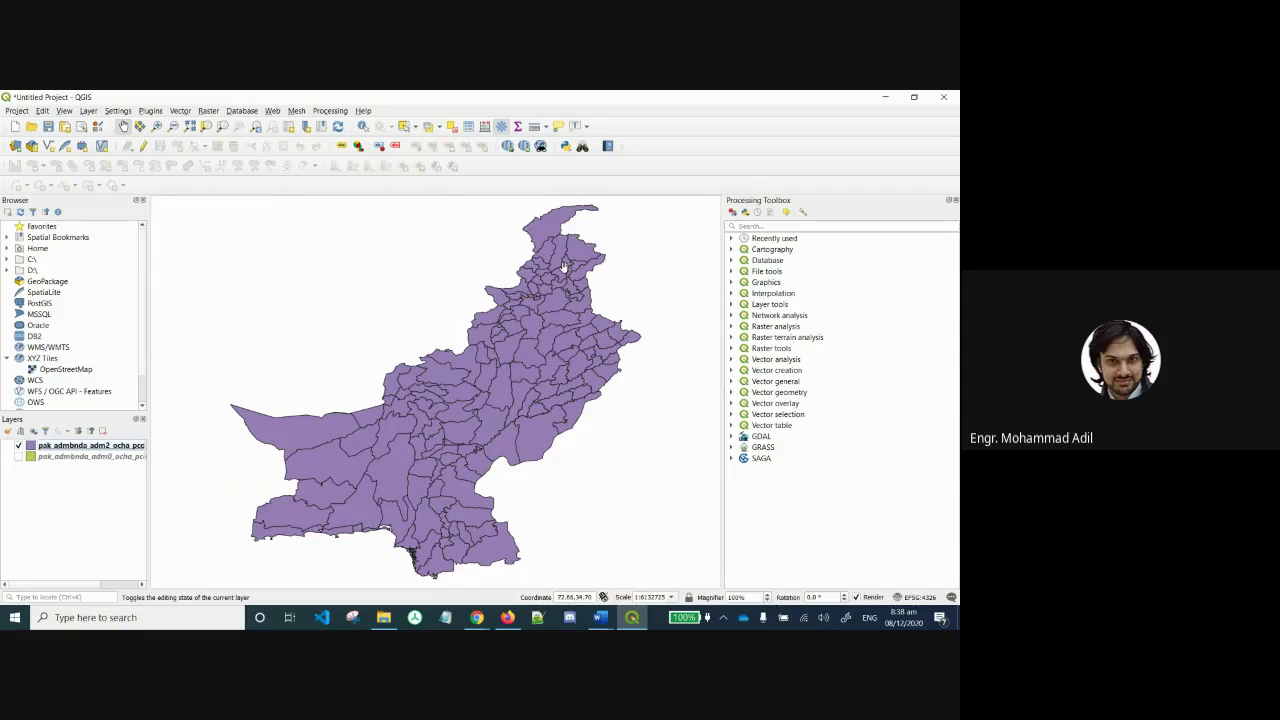
Open the adm2 layer's attribute table and narrow and move its window so the northern districts stay in view.
{"action": "left_click", "coordinate": [631, 276]}
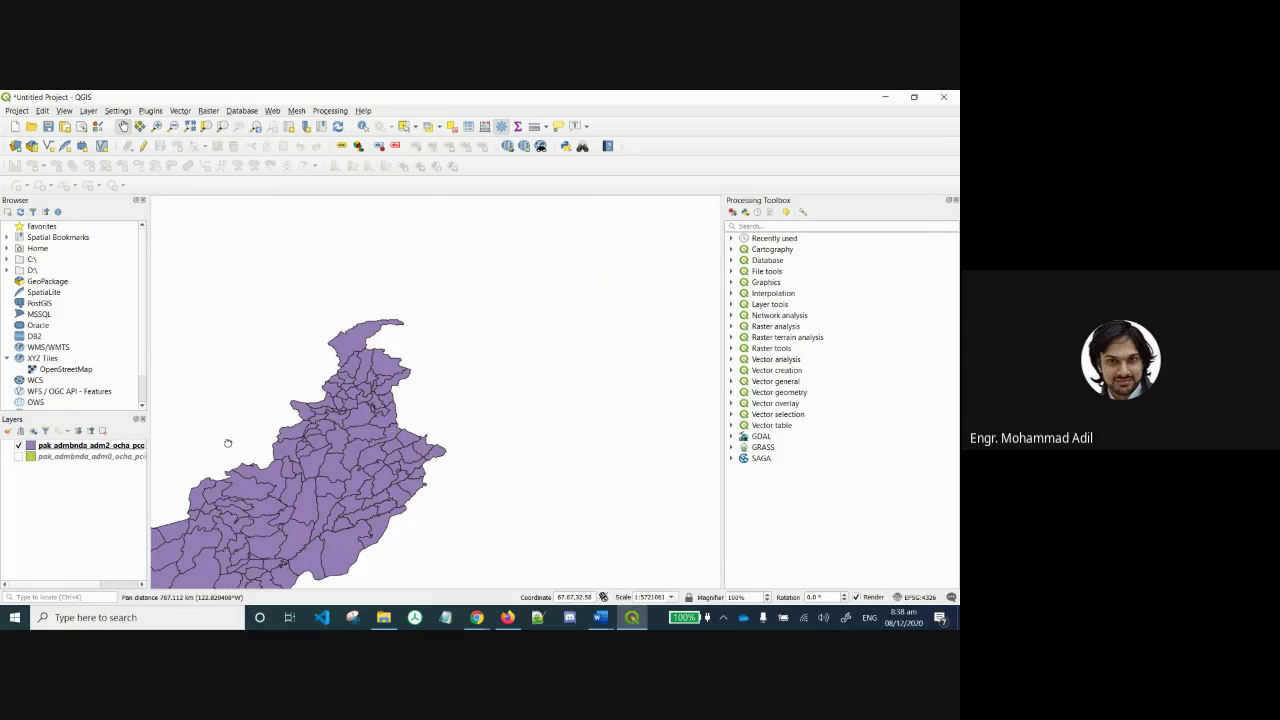
{"action": "left_click_drag", "start_coordinate": [229, 440], "coordinate": [394, 343]}
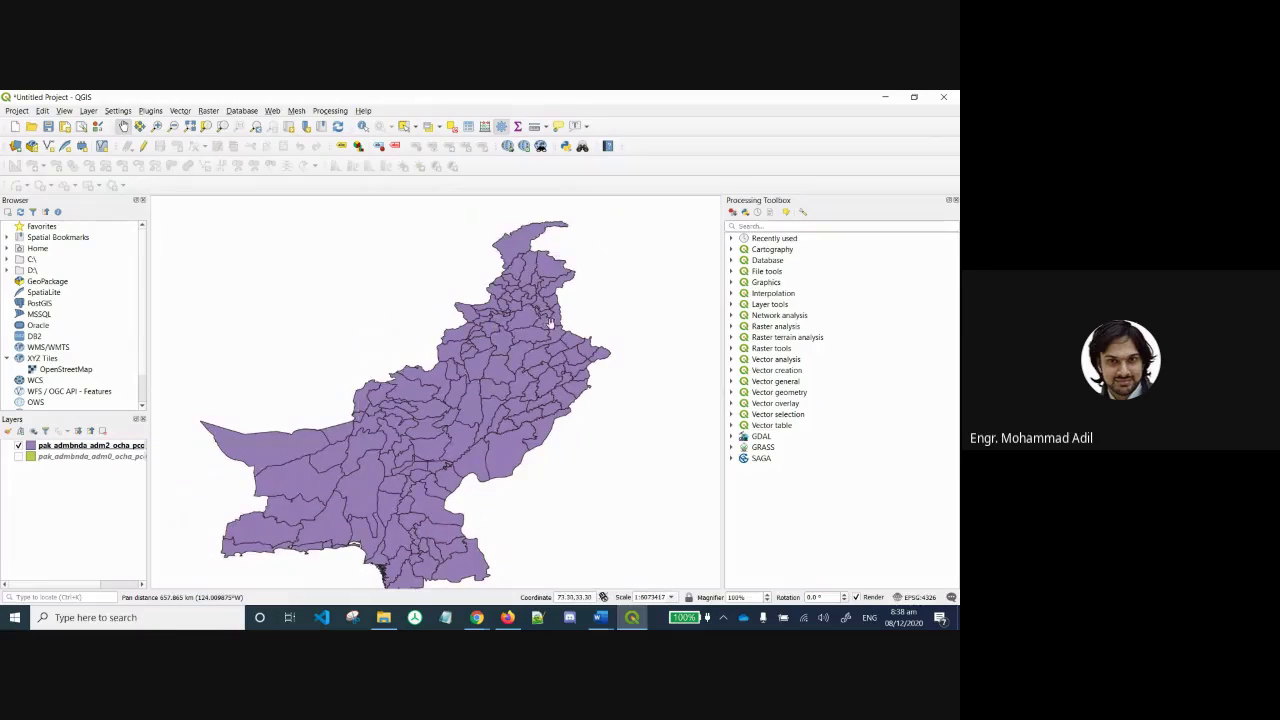
{"action": "scroll", "coordinate": [511, 323], "scroll_direction": "up", "scroll_amount": 3}
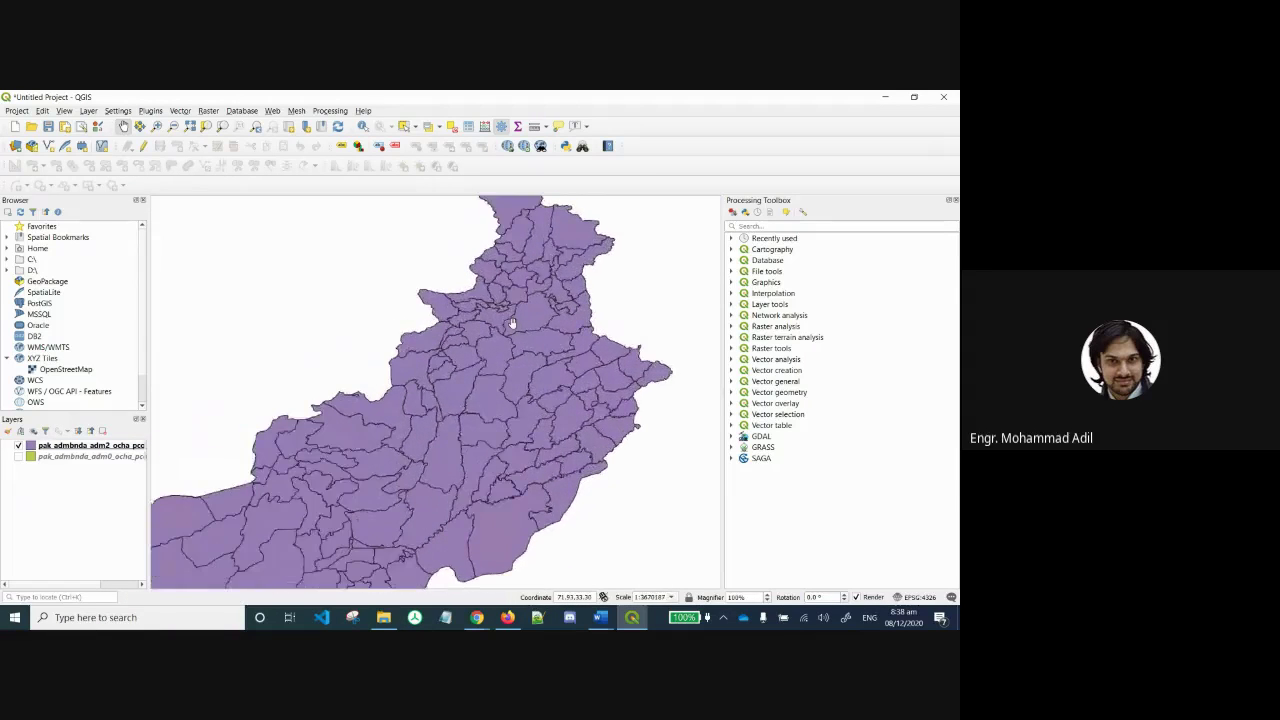
{"action": "scroll", "coordinate": [511, 320], "scroll_direction": "up", "scroll_amount": 1}
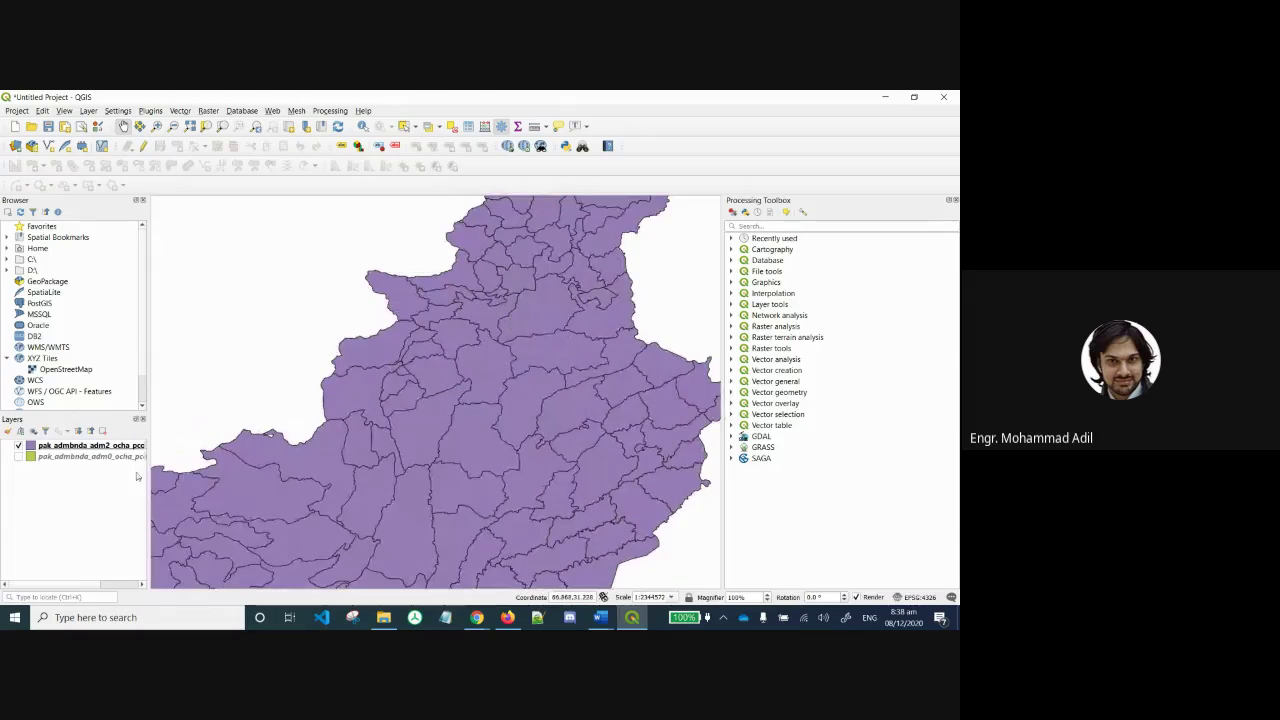
{"action": "right_click", "coordinate": [102, 447]}
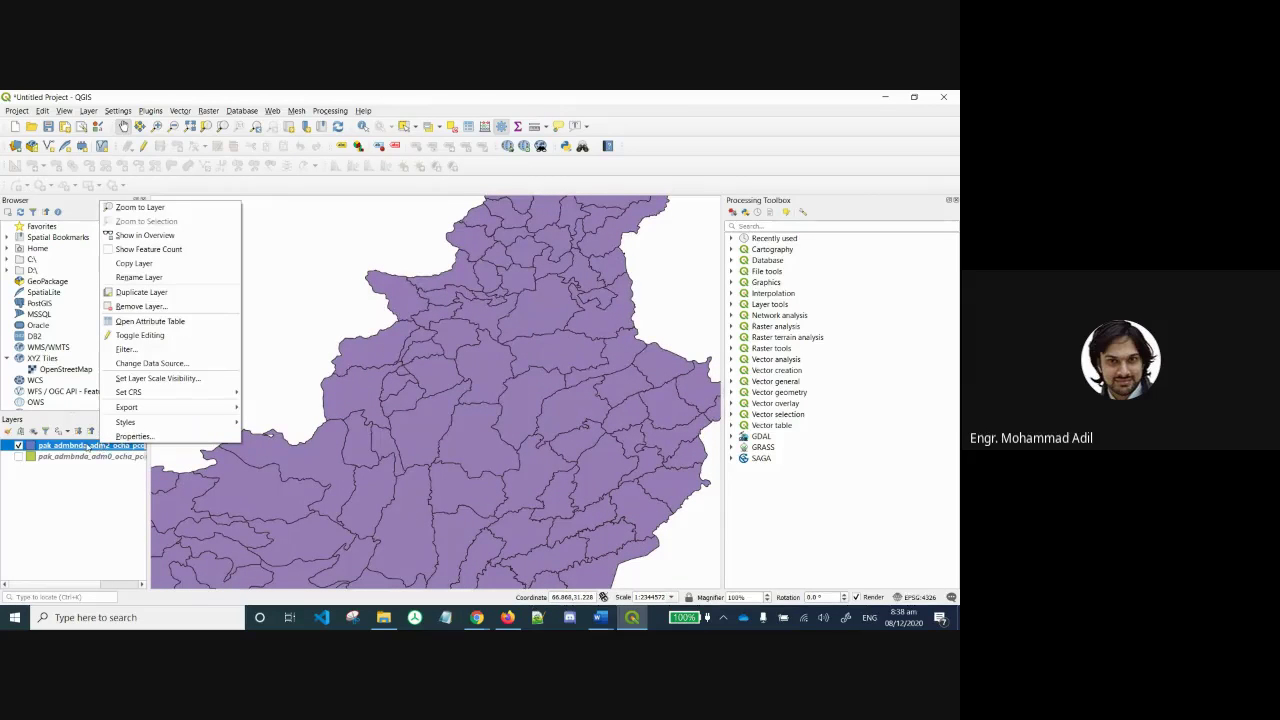
{"action": "left_click", "coordinate": [172, 321]}
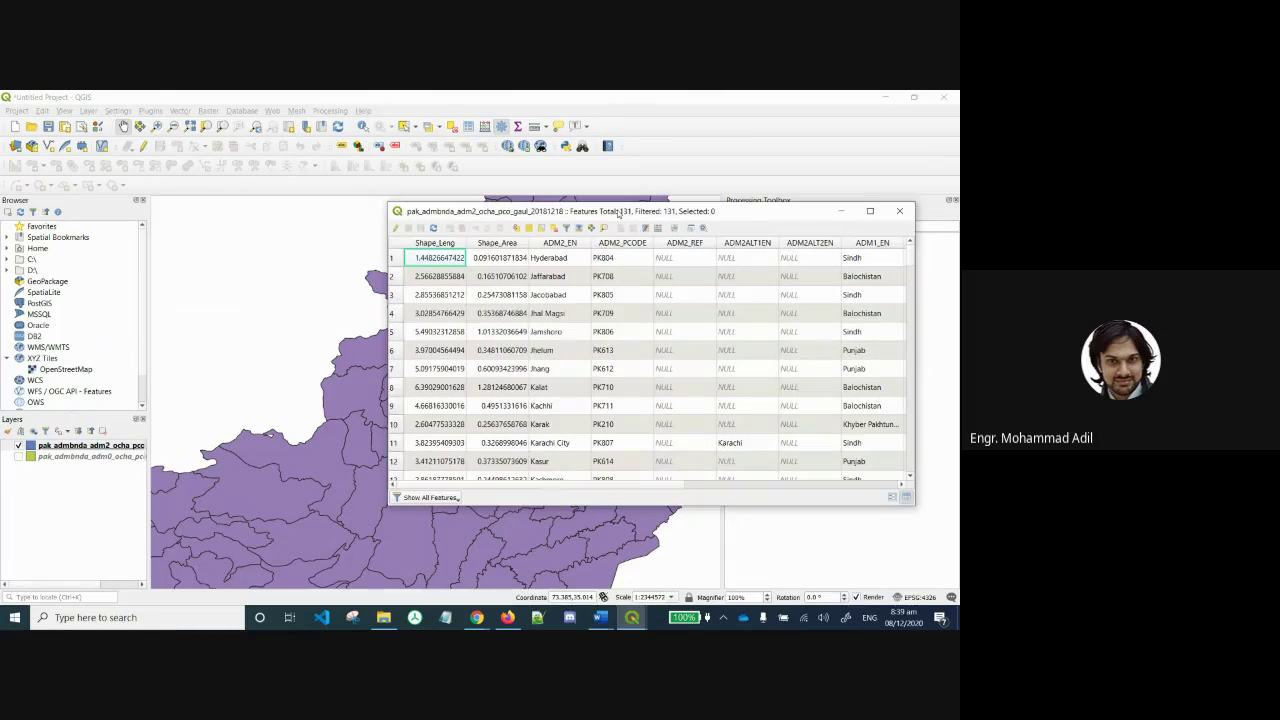
{"action": "left_click_drag", "start_coordinate": [620, 213], "coordinate": [381, 247]}
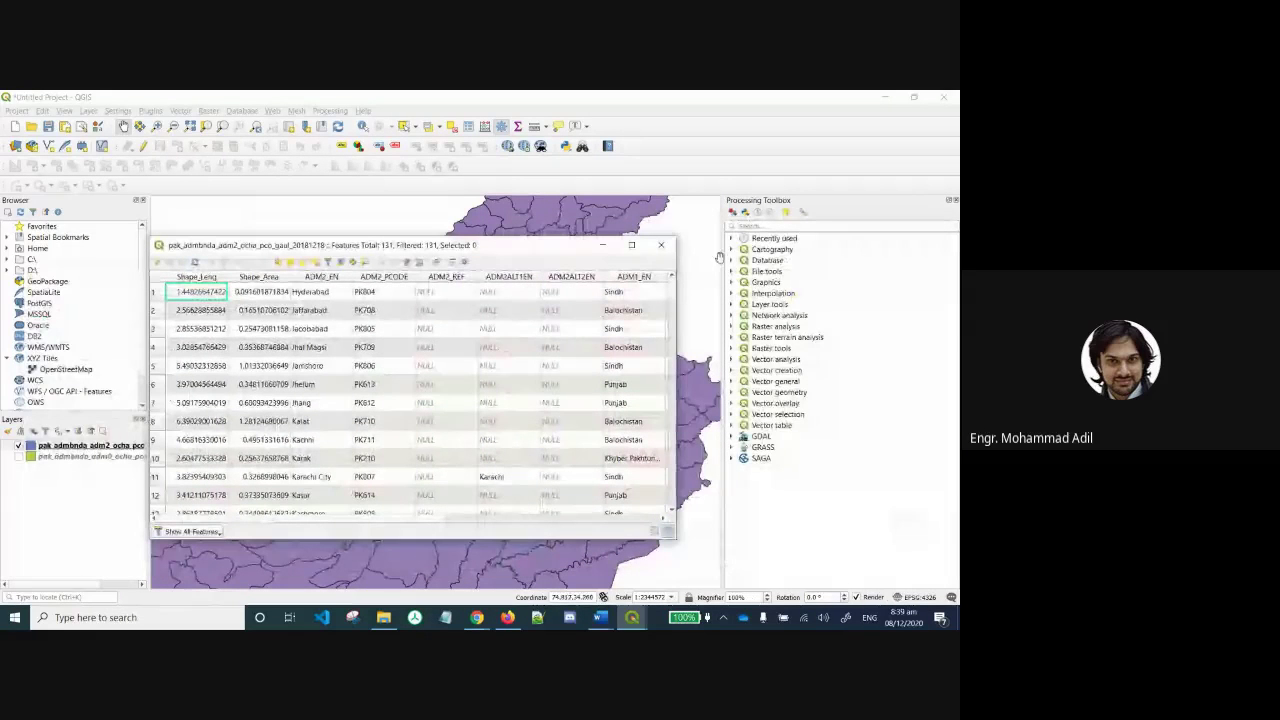
{"action": "left_click_drag", "start_coordinate": [676, 363], "coordinate": [504, 363]}
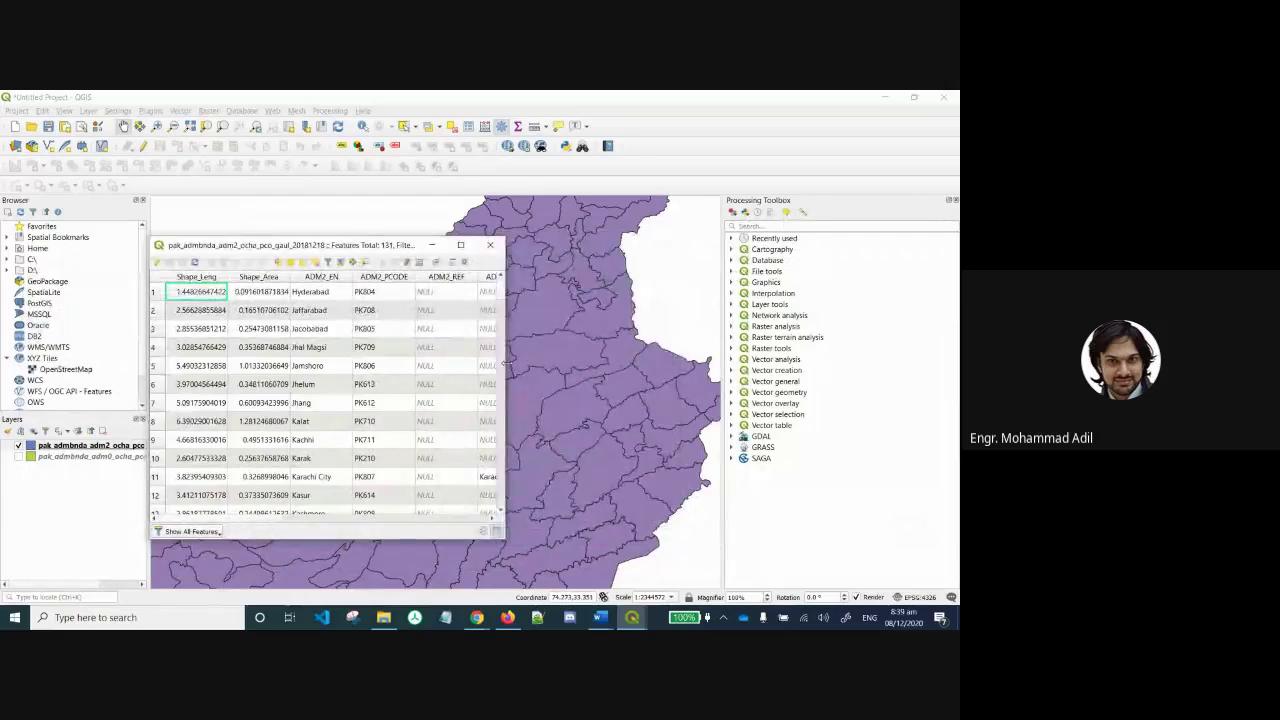
{"action": "left_click_drag", "start_coordinate": [350, 249], "coordinate": [237, 199]}
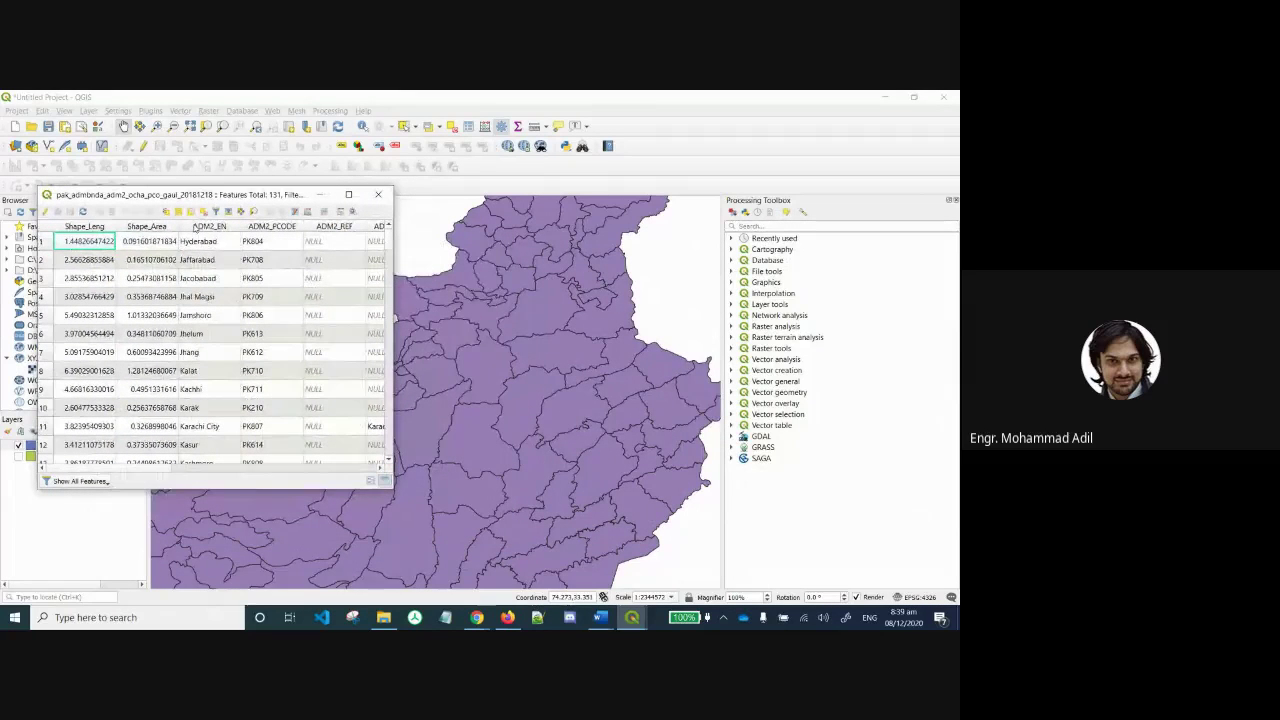
Sort the adm2 attribute table by ADM2_EN in ascending order and locate the Peshawar record.
{"action": "left_click", "coordinate": [197, 228]}
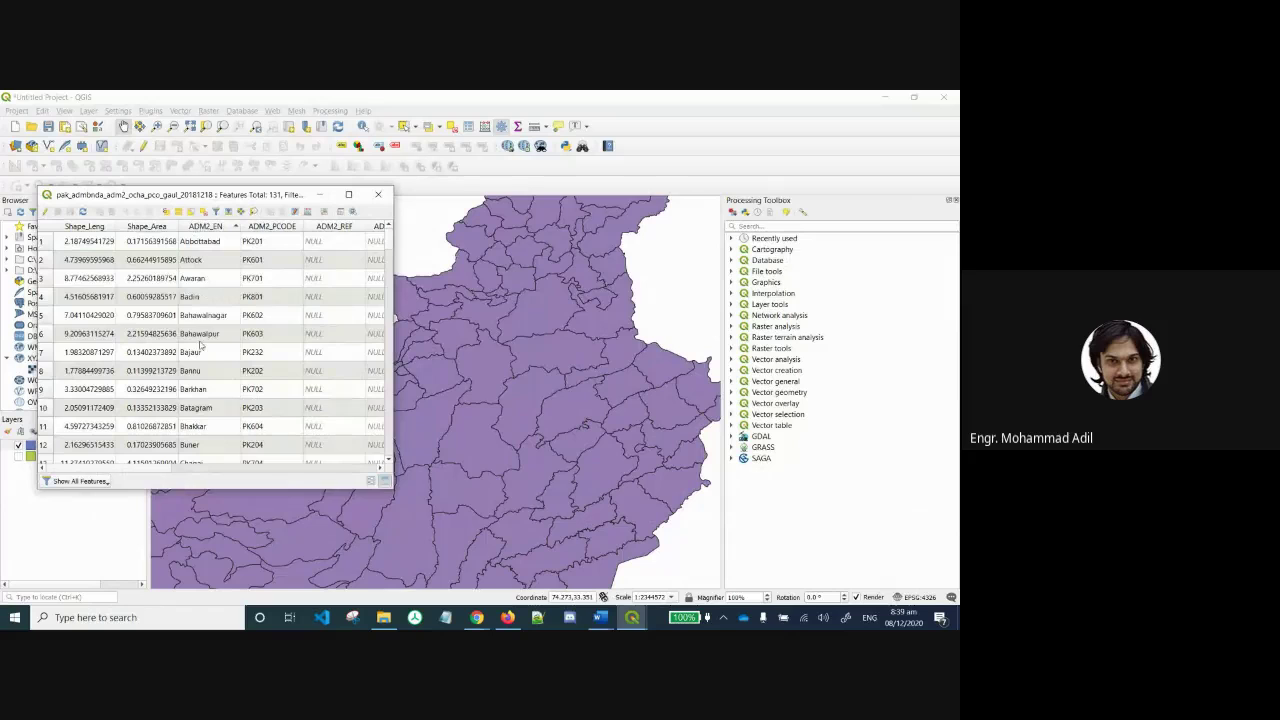
{"action": "scroll", "coordinate": [200, 343], "scroll_direction": "down", "scroll_amount": 10}
{"action": "scroll", "coordinate": [200, 344], "scroll_direction": "down", "scroll_amount": 9}
{"action": "scroll", "coordinate": [200, 344], "scroll_direction": "down", "scroll_amount": 5}
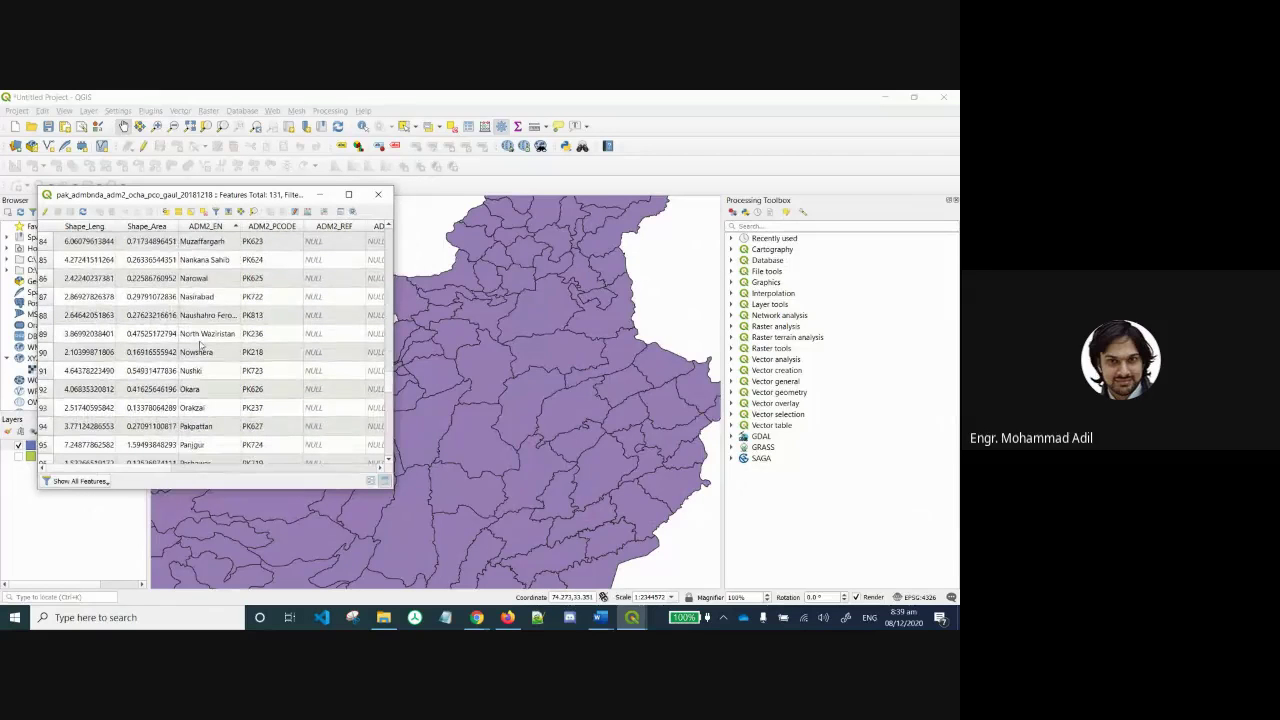
{"action": "scroll", "coordinate": [200, 344], "scroll_direction": "down", "scroll_amount": 3}
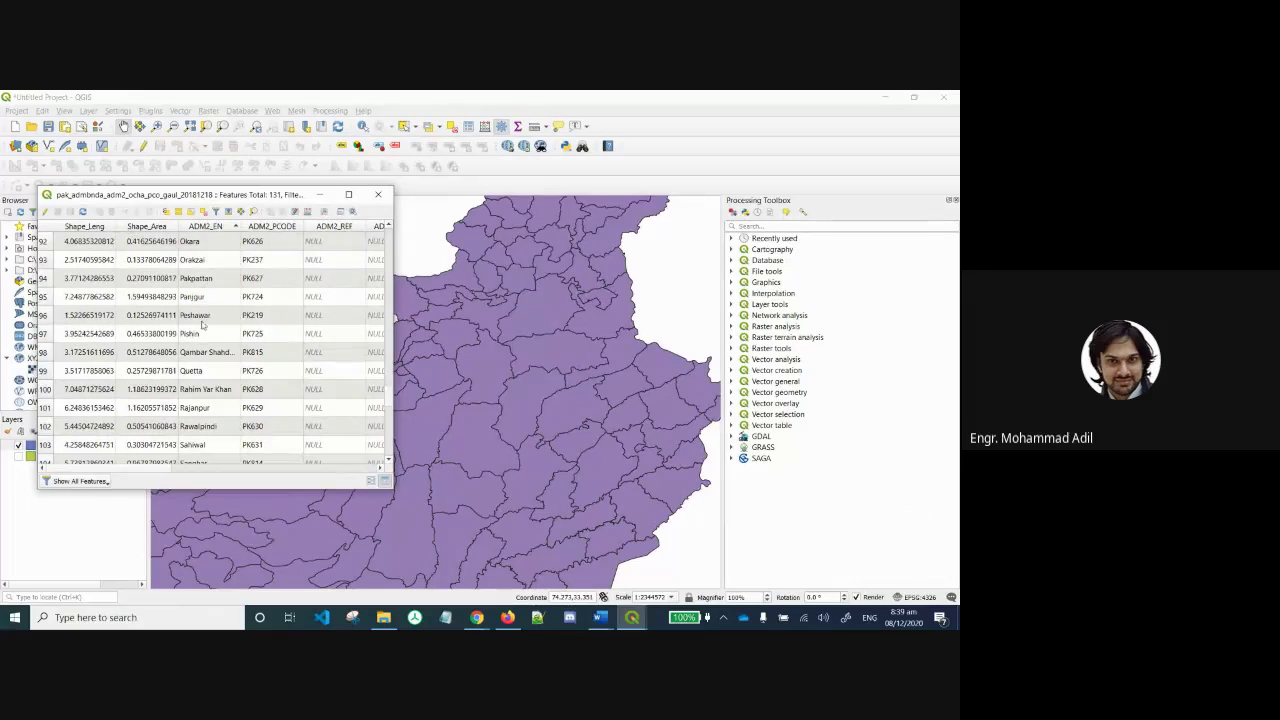
Flash the Peshawar feature on the map twice from its record in the attribute table.
{"action": "left_click", "coordinate": [204, 317]}
{"action": "right_click", "coordinate": [204, 317]}
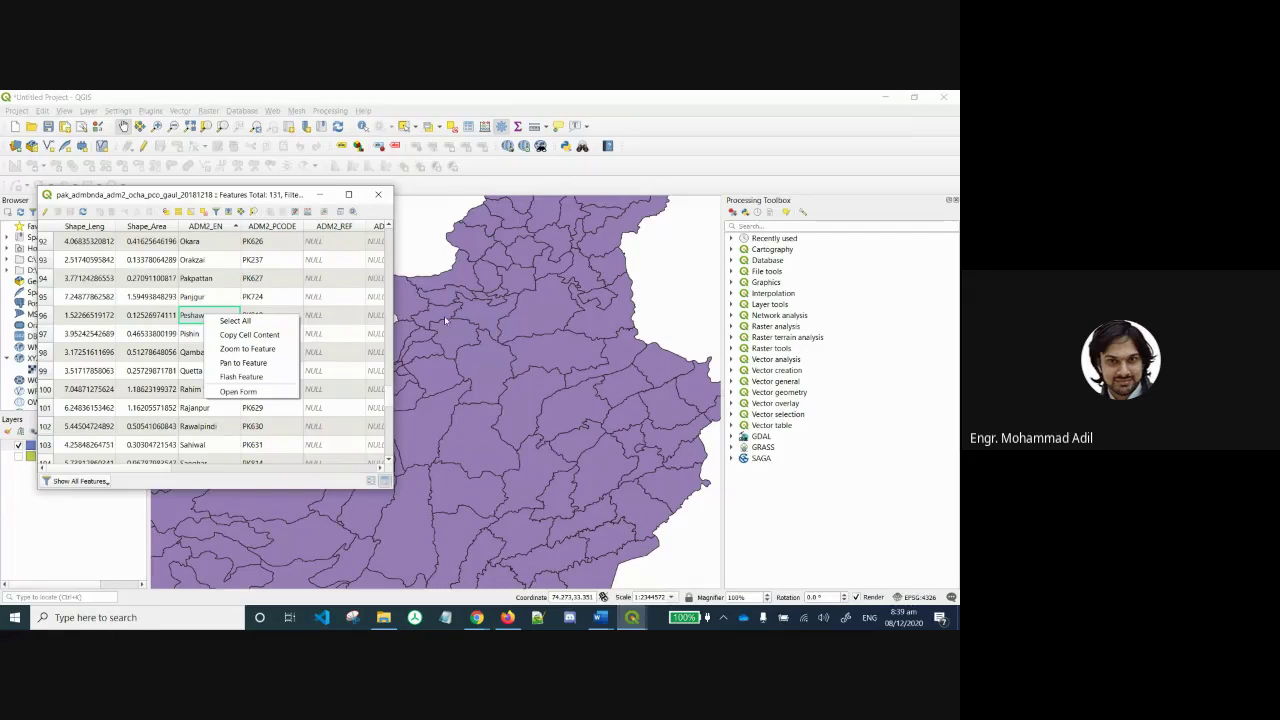
{"action": "left_click", "coordinate": [246, 379]}
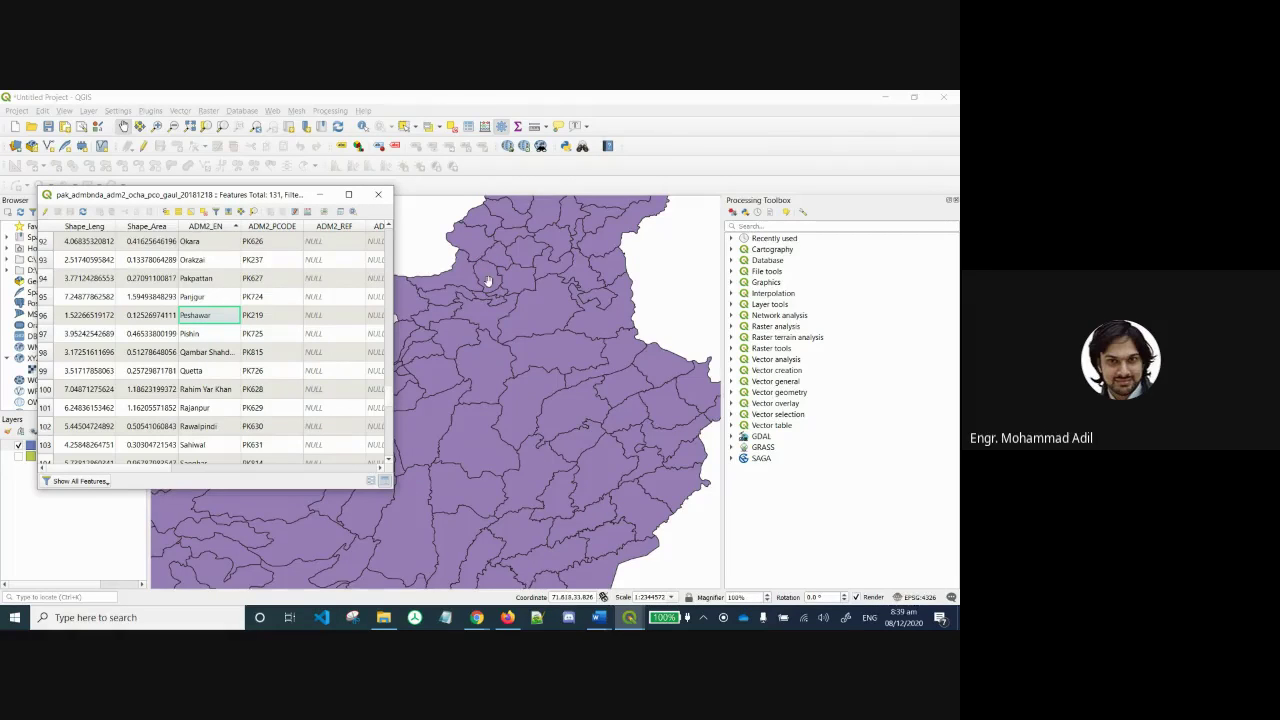
{"action": "right_click", "coordinate": [207, 316]}
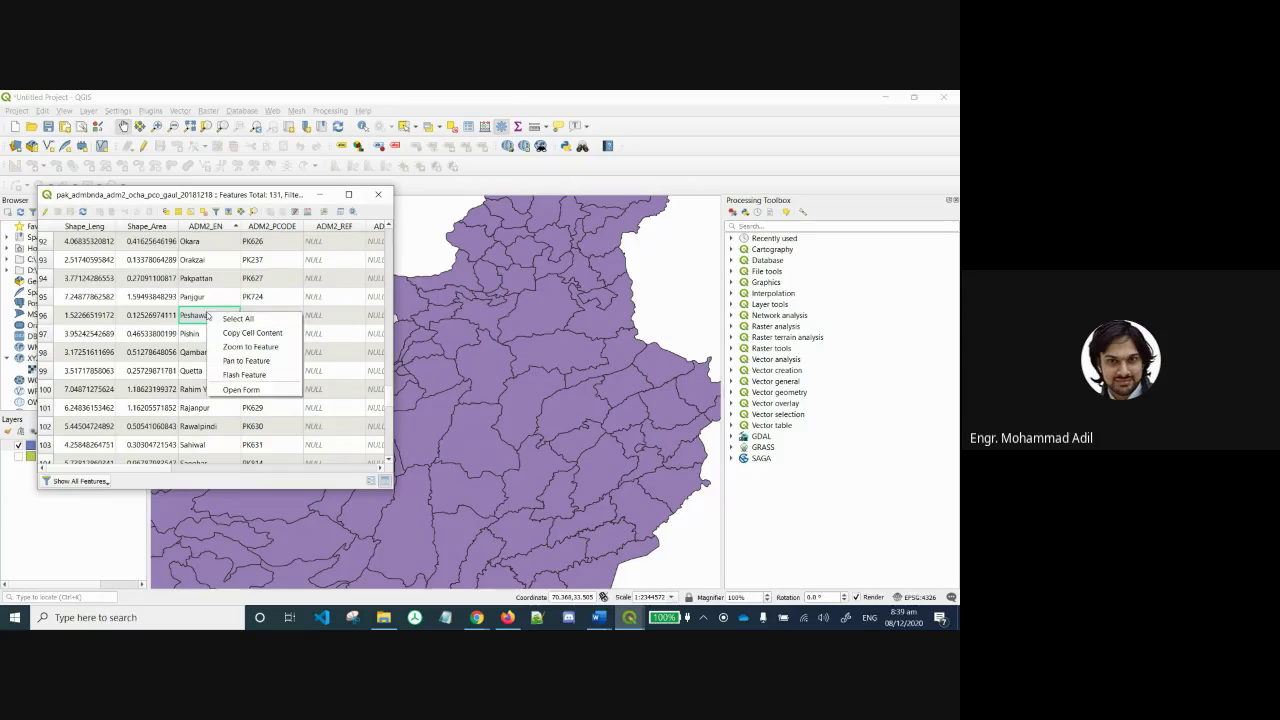
{"action": "left_click", "coordinate": [260, 377]}
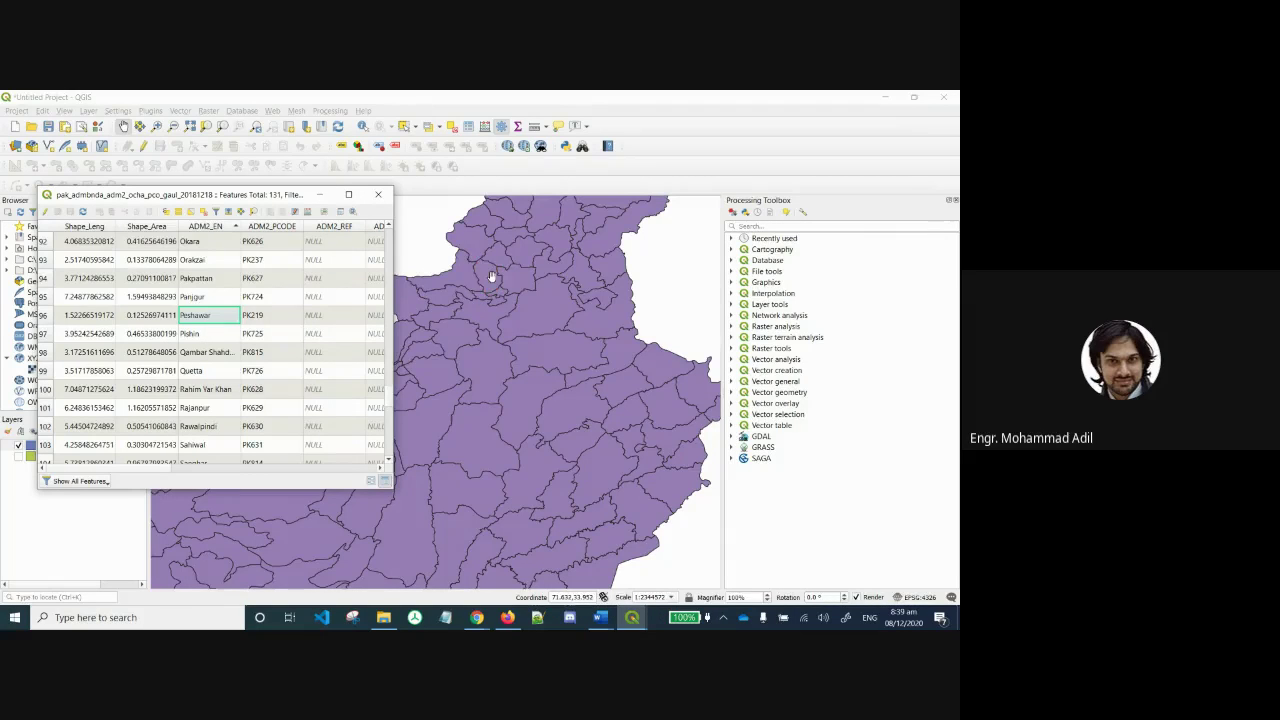
Zoom the map to the Peshawar feature, move the attribute table clear of it and flash the district again.
{"action": "right_click", "coordinate": [215, 318]}
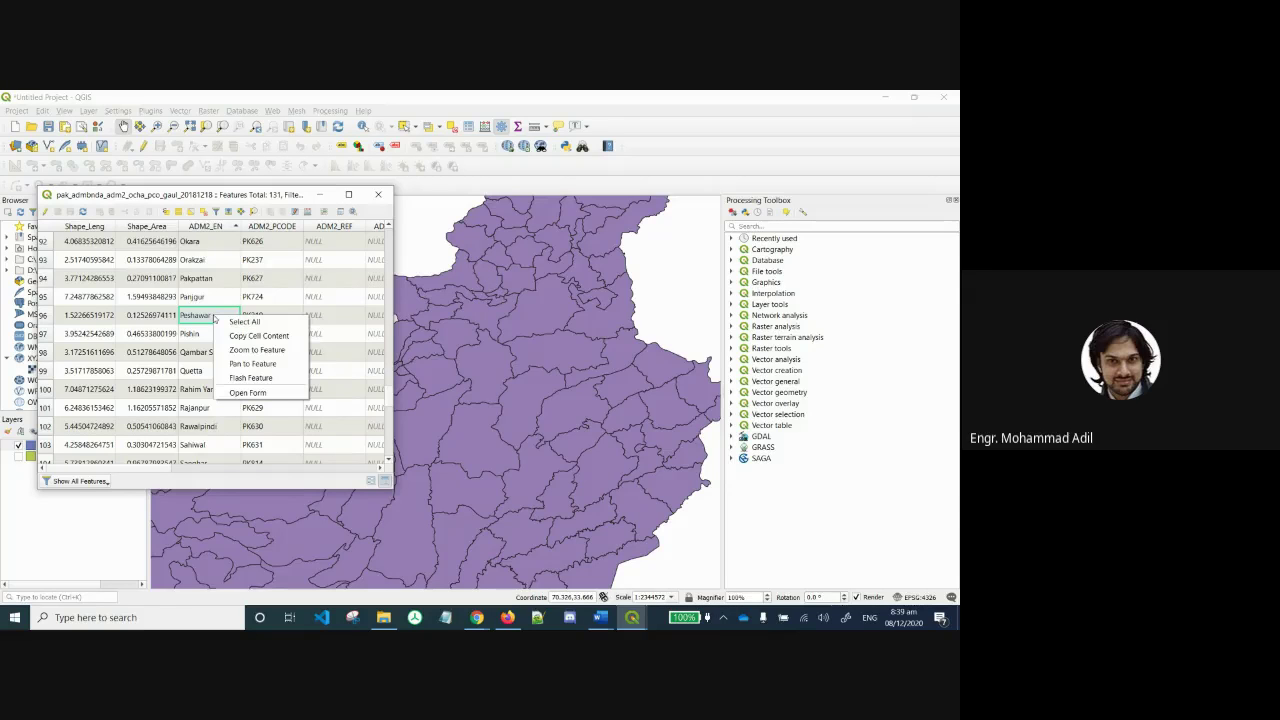
{"action": "left_click", "coordinate": [252, 349]}
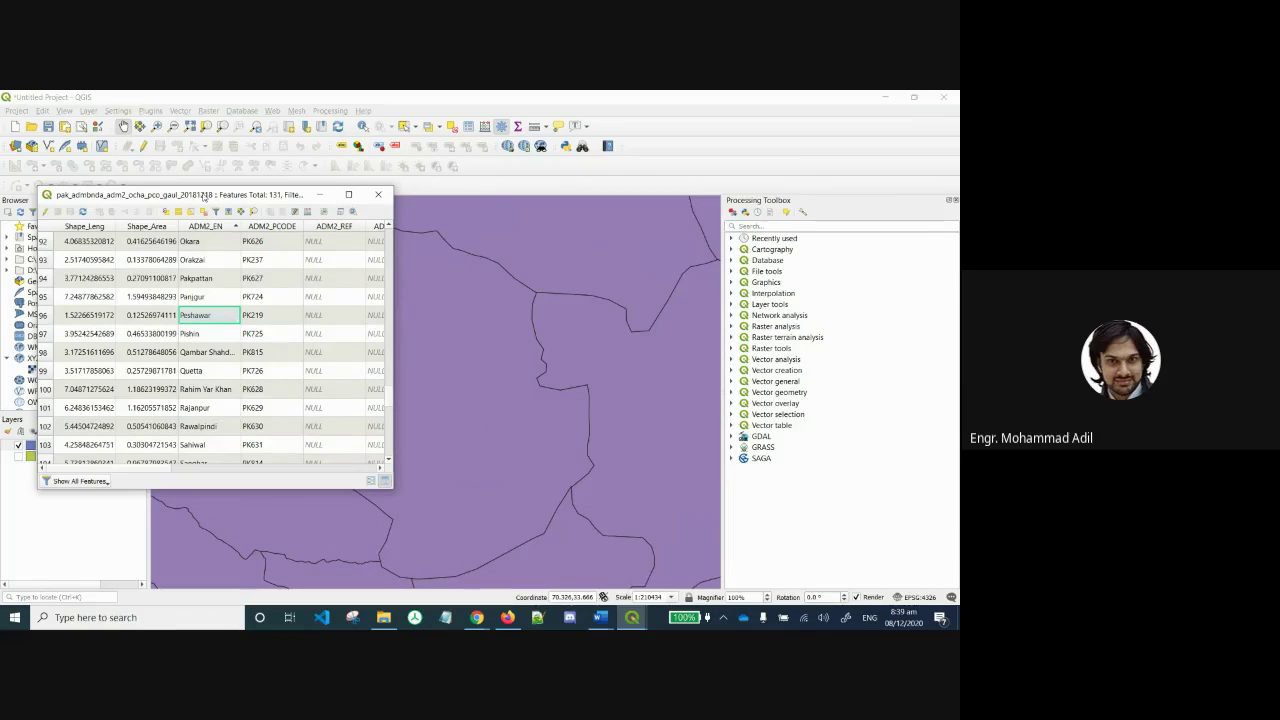
{"action": "left_click_drag", "start_coordinate": [203, 196], "coordinate": [749, 185]}
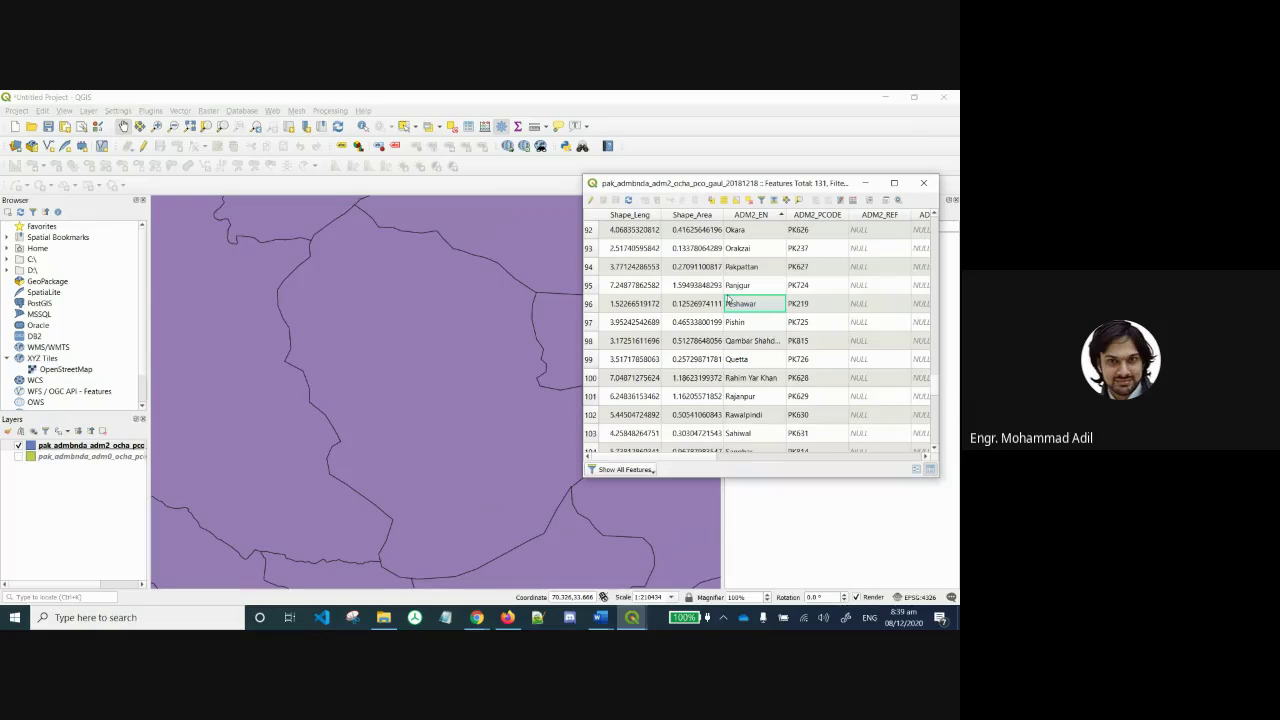
{"action": "right_click", "coordinate": [745, 305]}
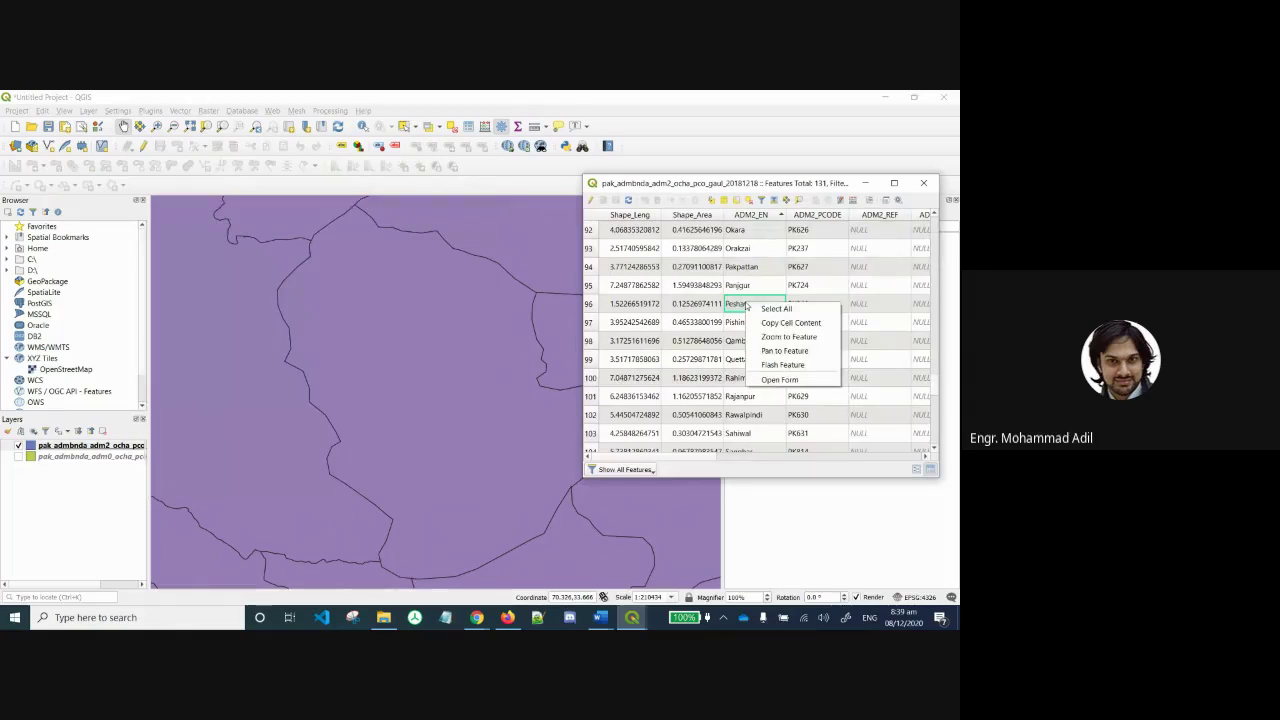
{"action": "left_click", "coordinate": [785, 365]}
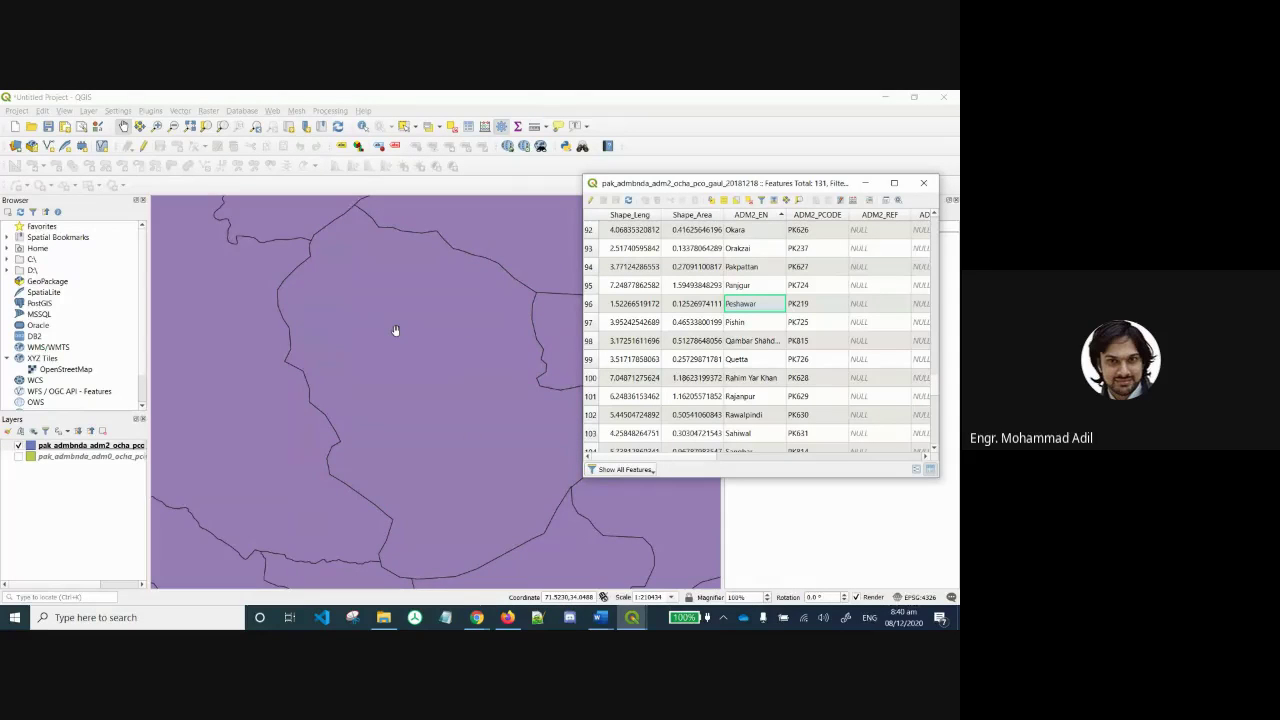
{"action": "right_click", "coordinate": [752, 304]}
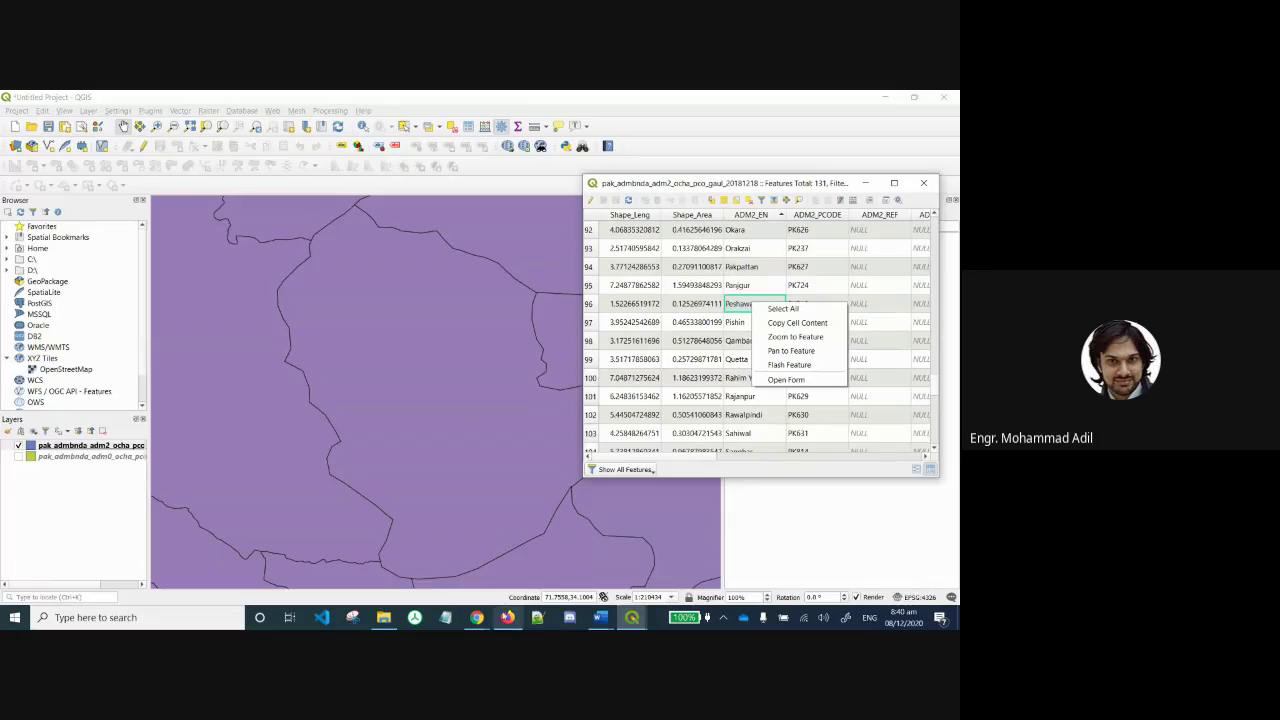
{"action": "mouse_move", "coordinate": [506, 622]}
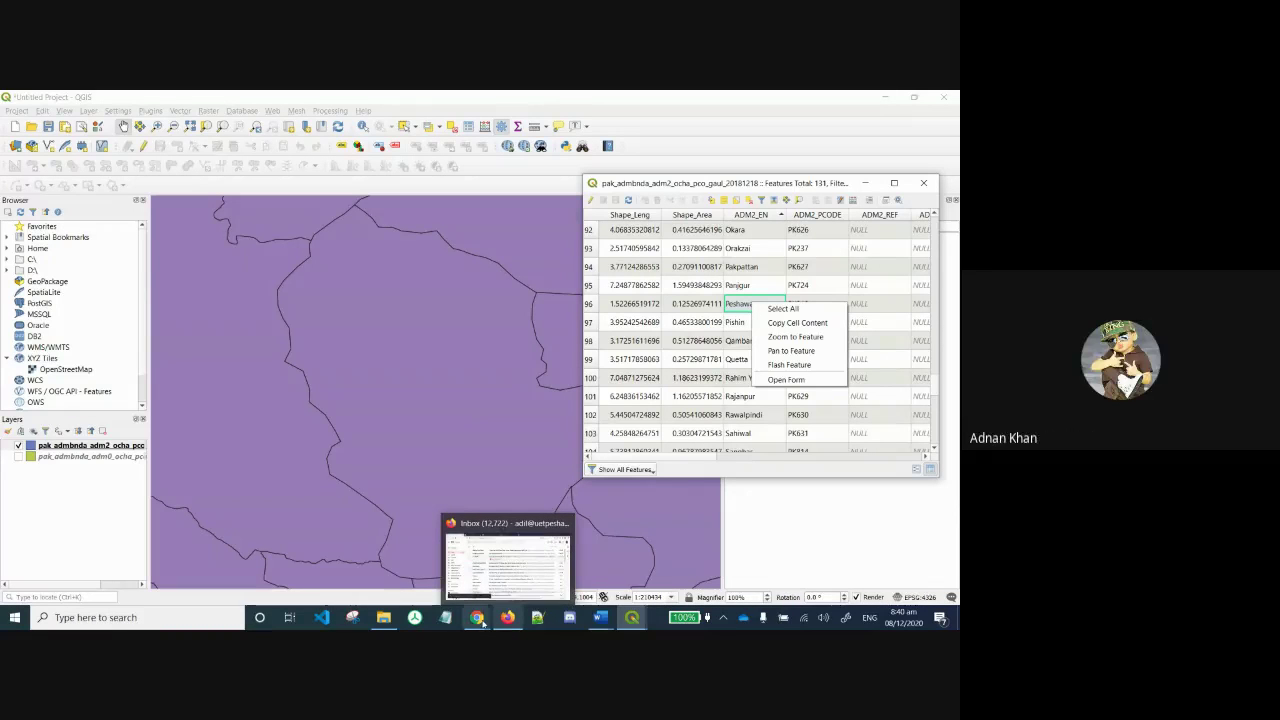
{"action": "mouse_move", "coordinate": [464, 608]}
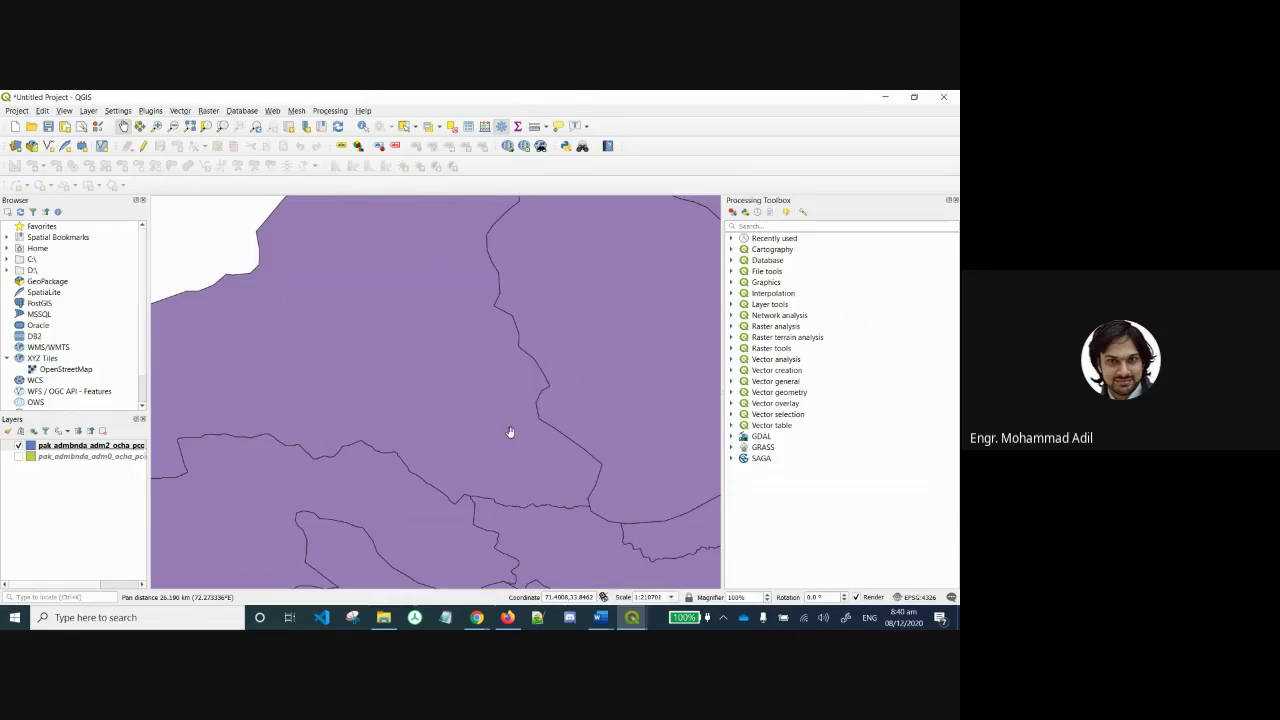
Bring the Peshawar district back into view and use Identify Features on it to show its attributes.
{"action": "left_click_drag", "start_coordinate": [517, 477], "coordinate": [331, 526]}
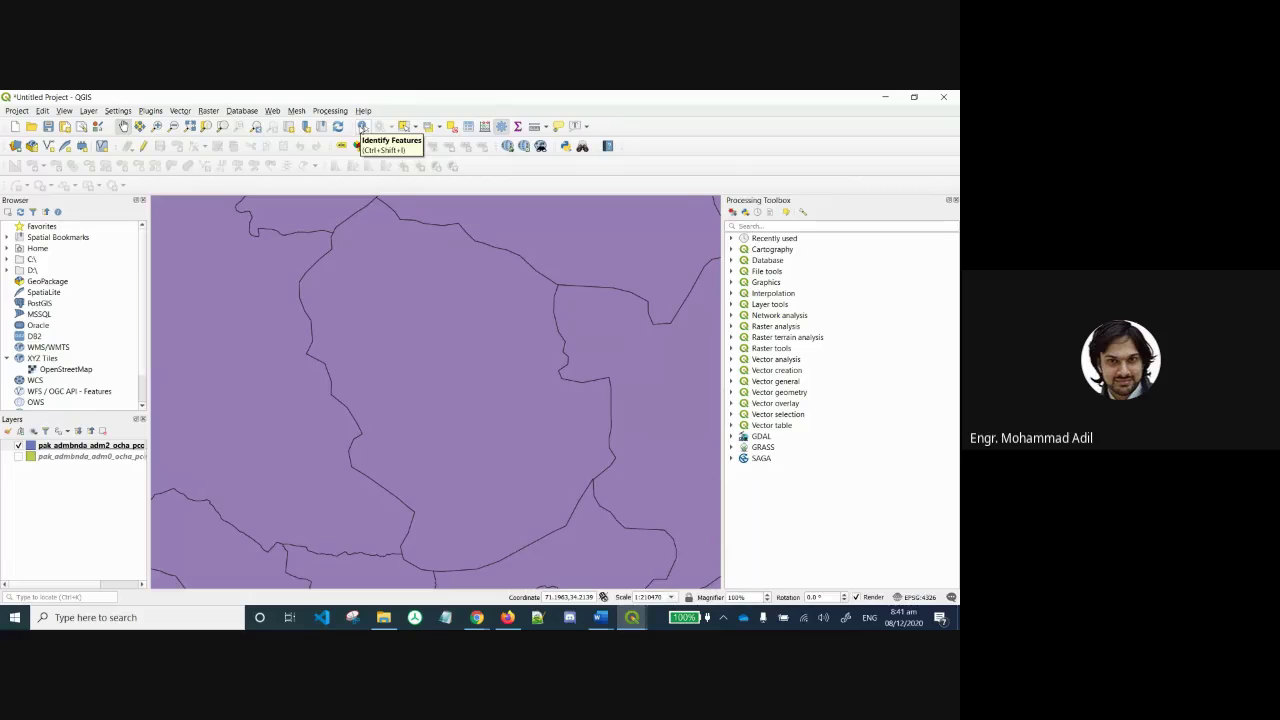
{"action": "left_click", "coordinate": [362, 127]}
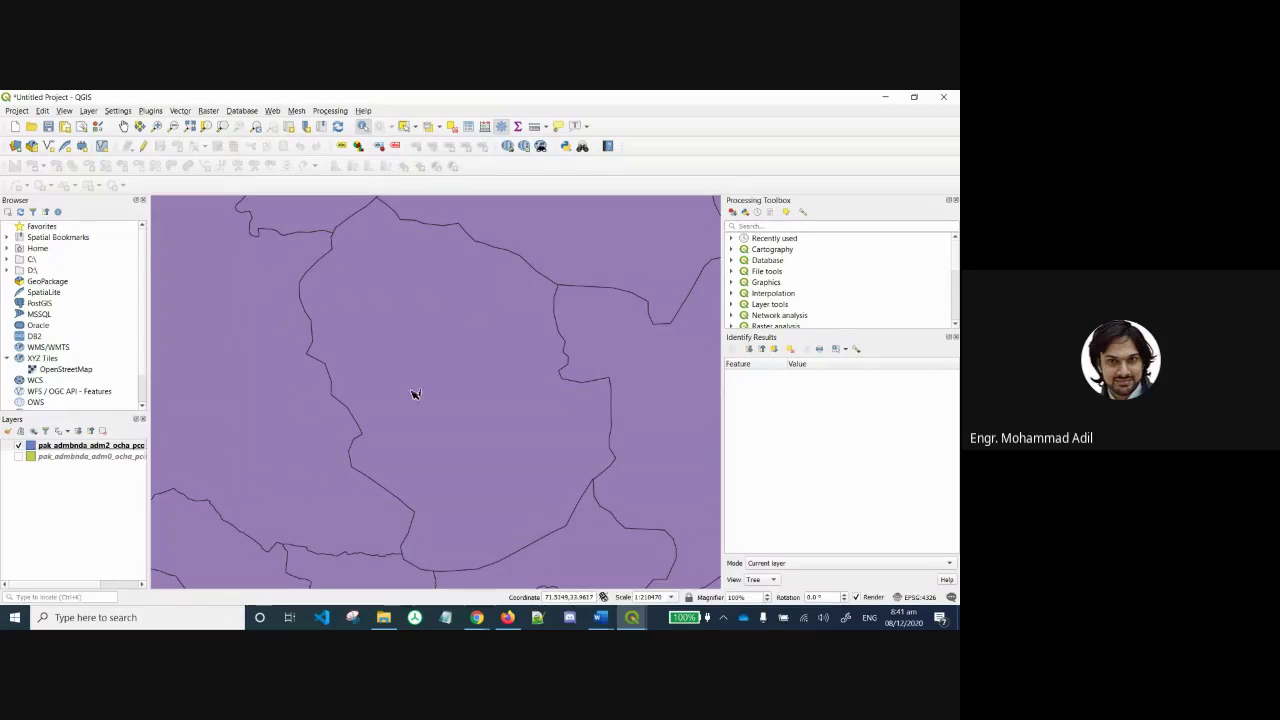
{"action": "left_click", "coordinate": [499, 365]}
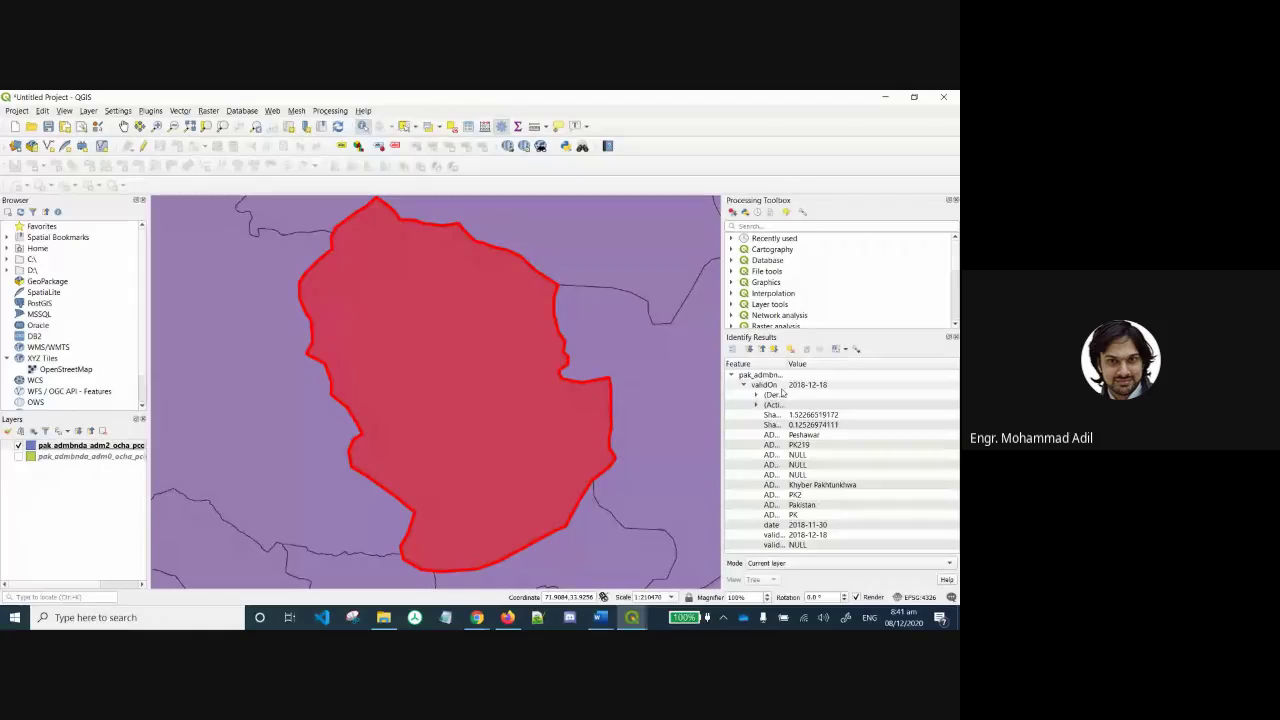
Widen the Feature column in the identify results and identify the districts west, east, southeast and south of Peshawar on the adm2 layer.
{"action": "left_click_drag", "start_coordinate": [786, 365], "coordinate": [815, 365]}
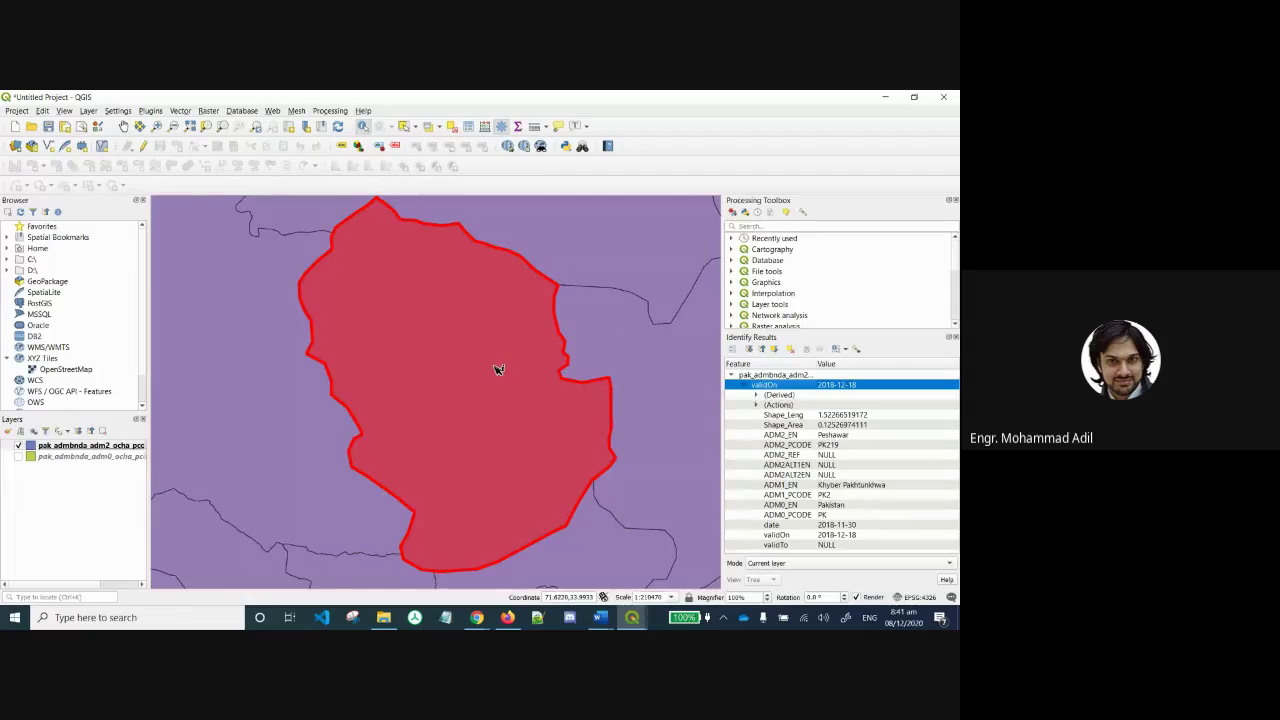
{"action": "scroll", "coordinate": [497, 370], "scroll_direction": "down", "scroll_amount": 3}
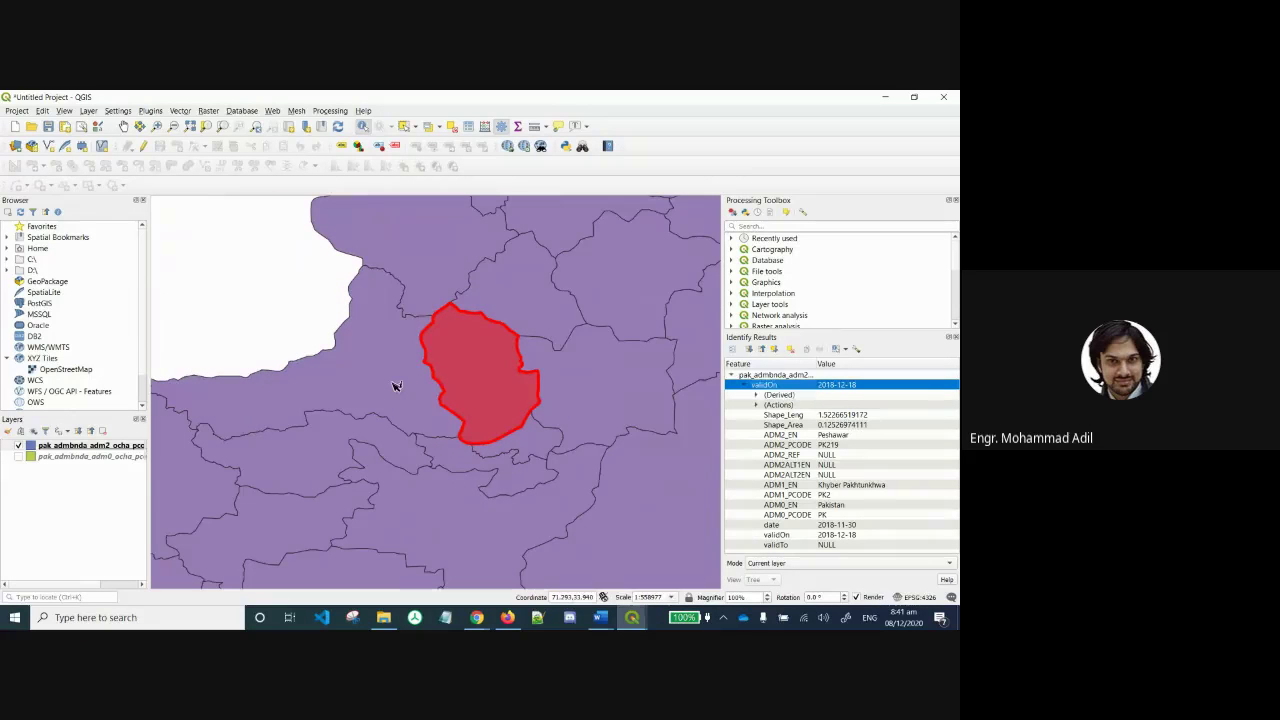
{"action": "left_click", "coordinate": [357, 380]}
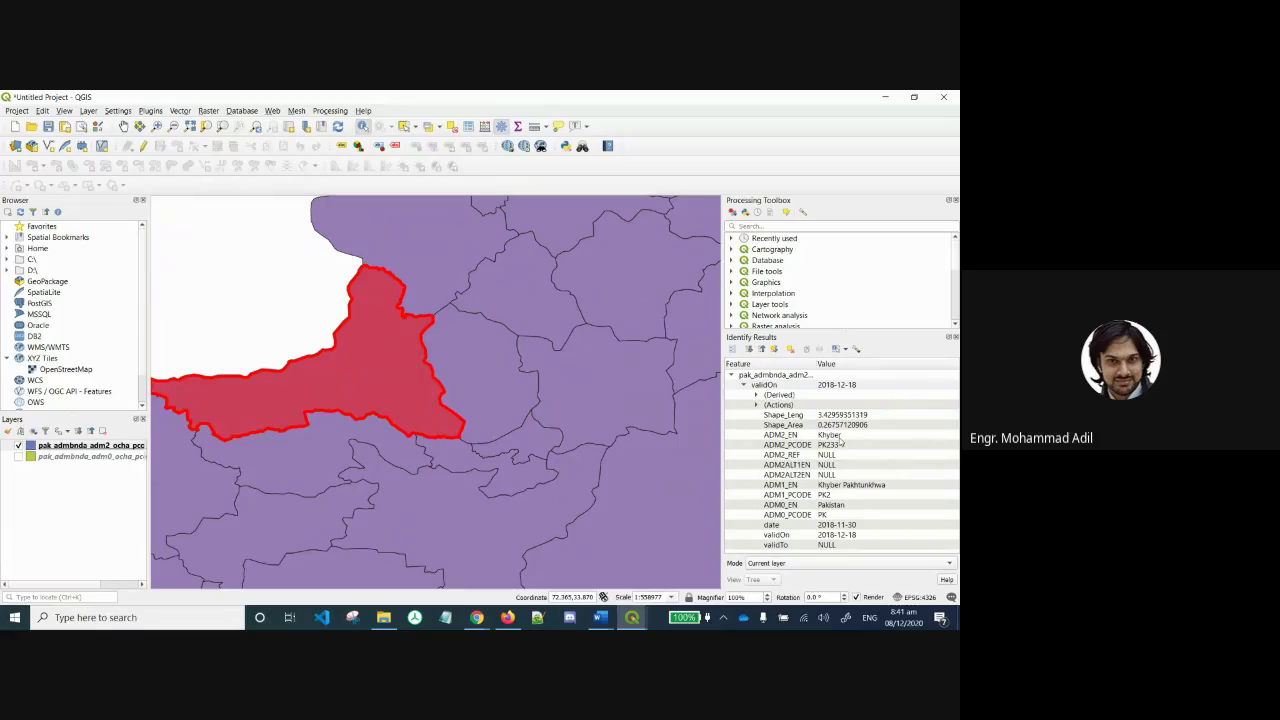
{"action": "left_click", "coordinate": [617, 358]}
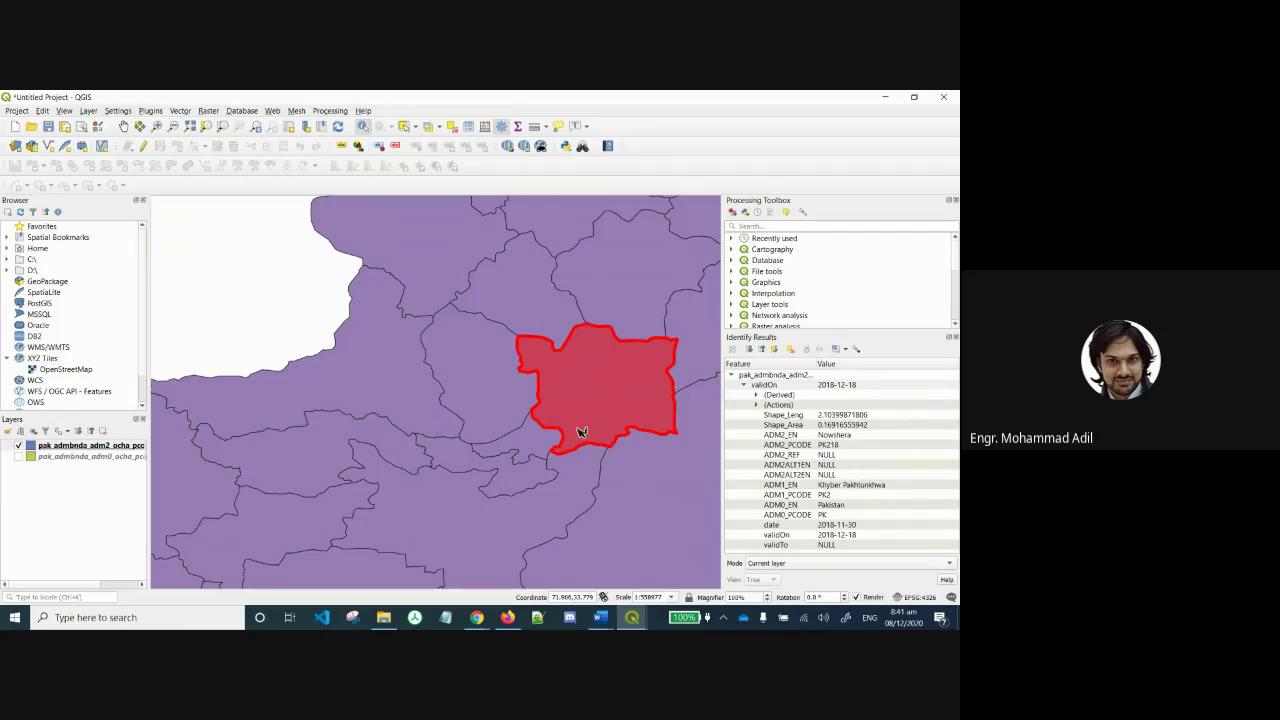
{"action": "left_click", "coordinate": [535, 442]}
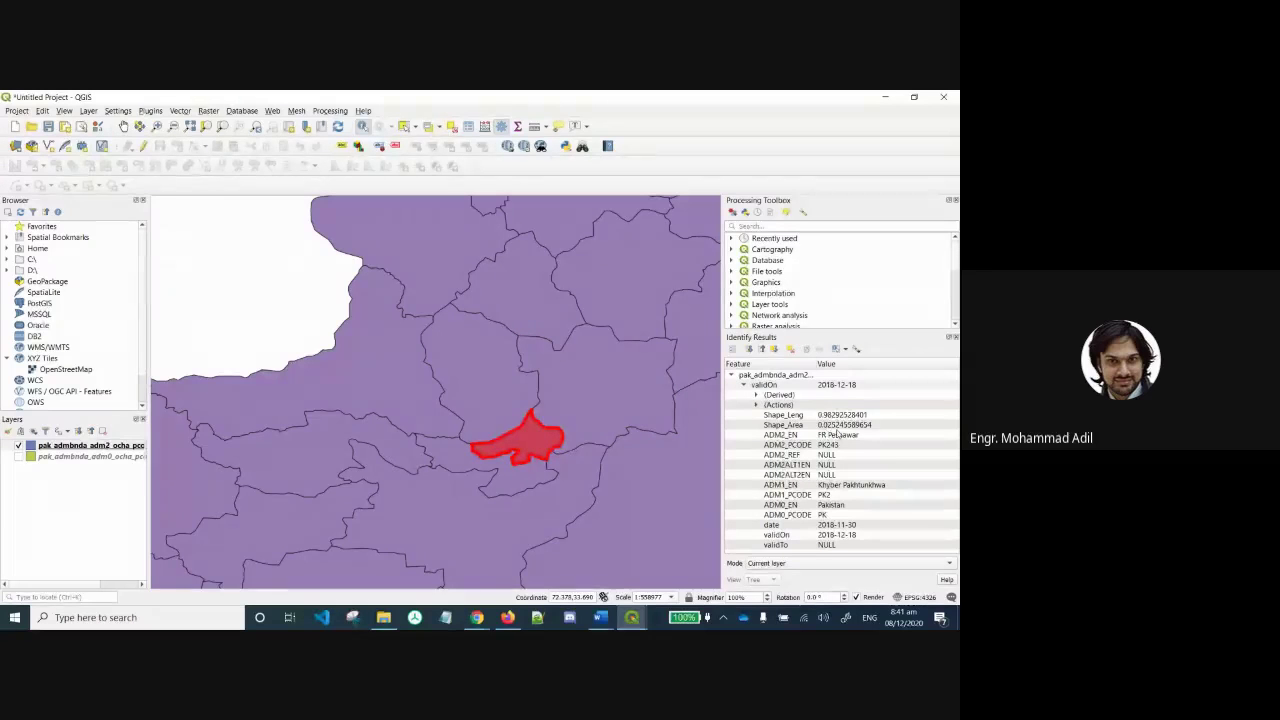
{"action": "left_click", "coordinate": [445, 517]}
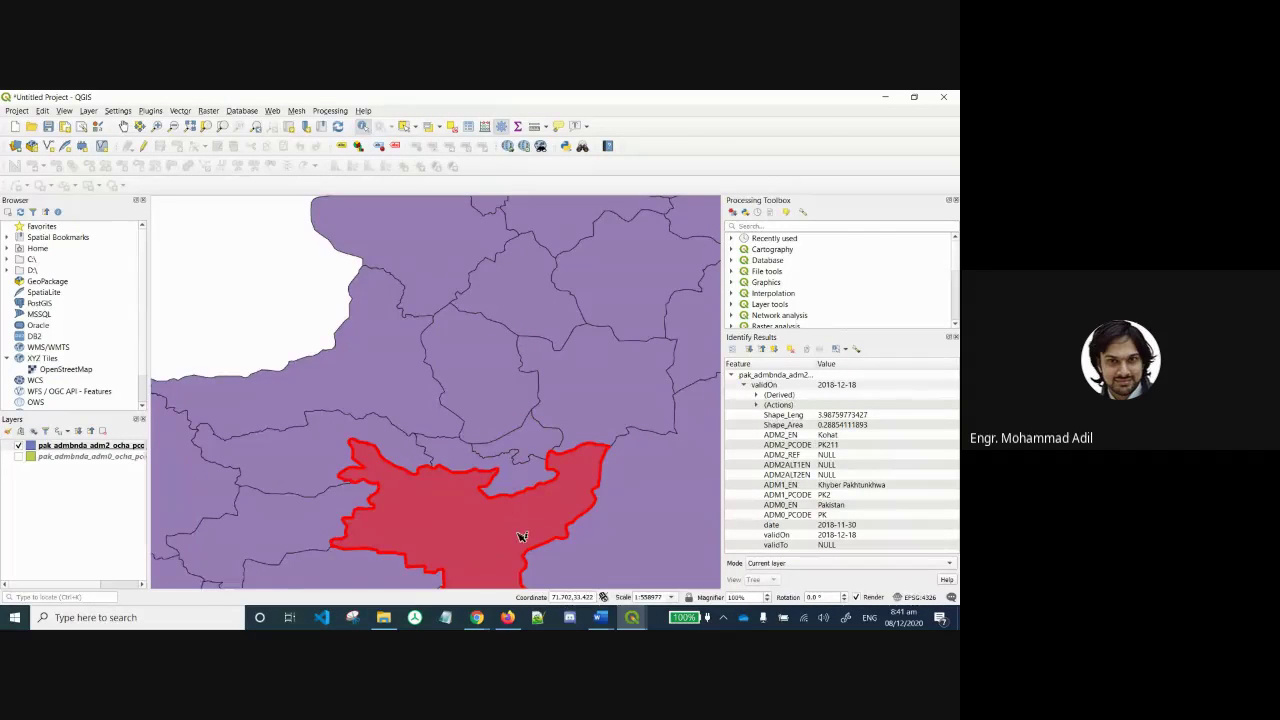
Identify the northernmost adm2 district and the Peshawar district on a wider view of northern Pakistan.
{"action": "scroll", "coordinate": [522, 537], "scroll_direction": "down", "scroll_amount": 3}
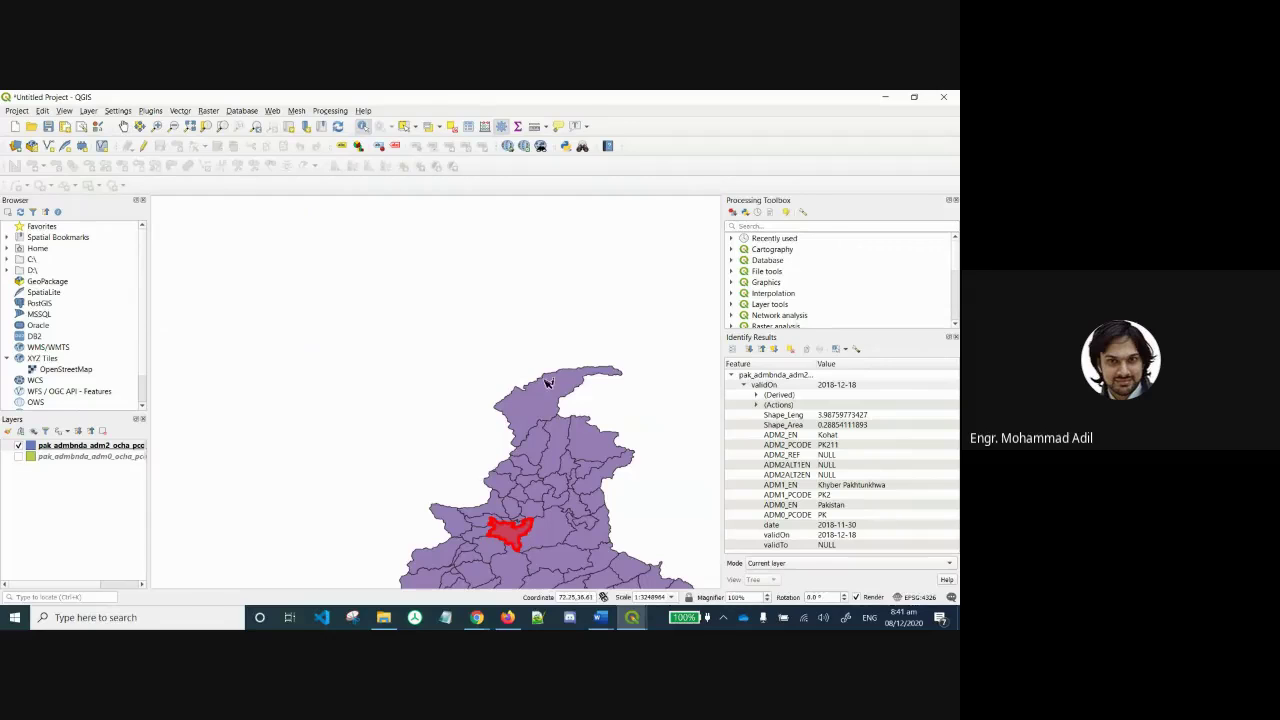
{"action": "left_click", "coordinate": [548, 383]}
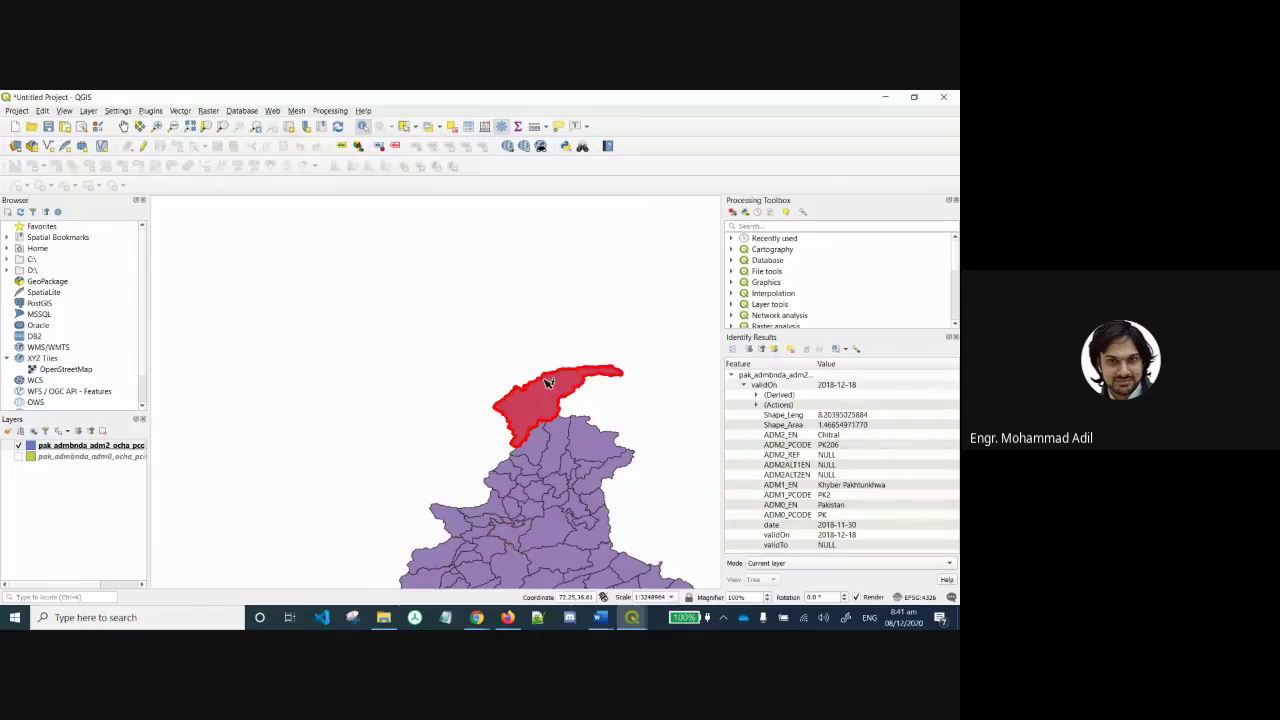
{"action": "left_click", "coordinate": [514, 510]}
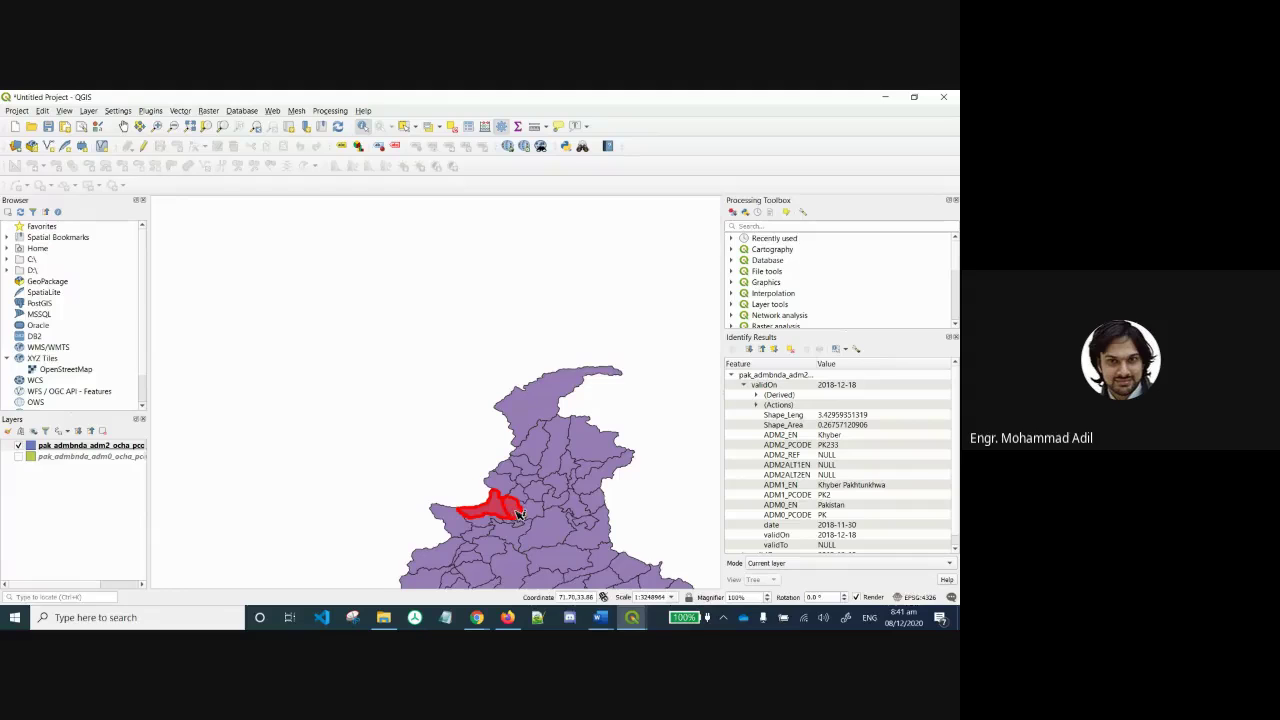
{"action": "left_click", "coordinate": [518, 512]}
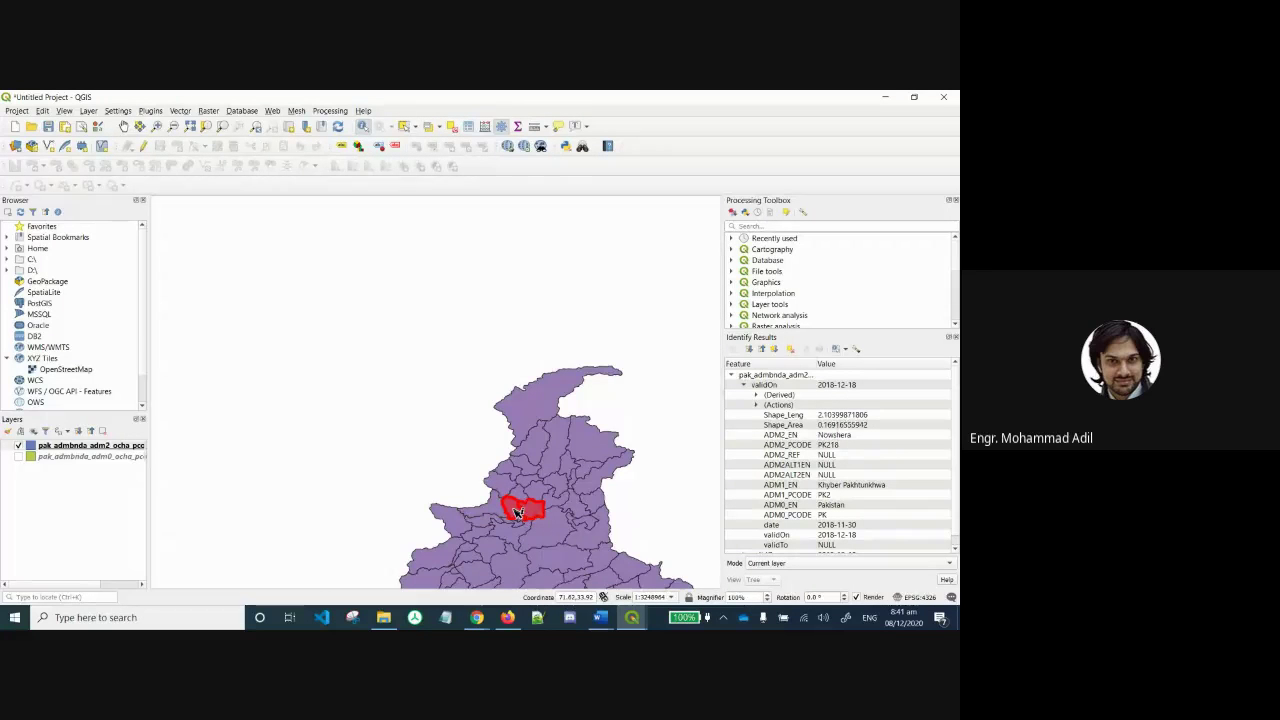
{"action": "scroll", "coordinate": [518, 512], "scroll_direction": "up", "scroll_amount": 2}
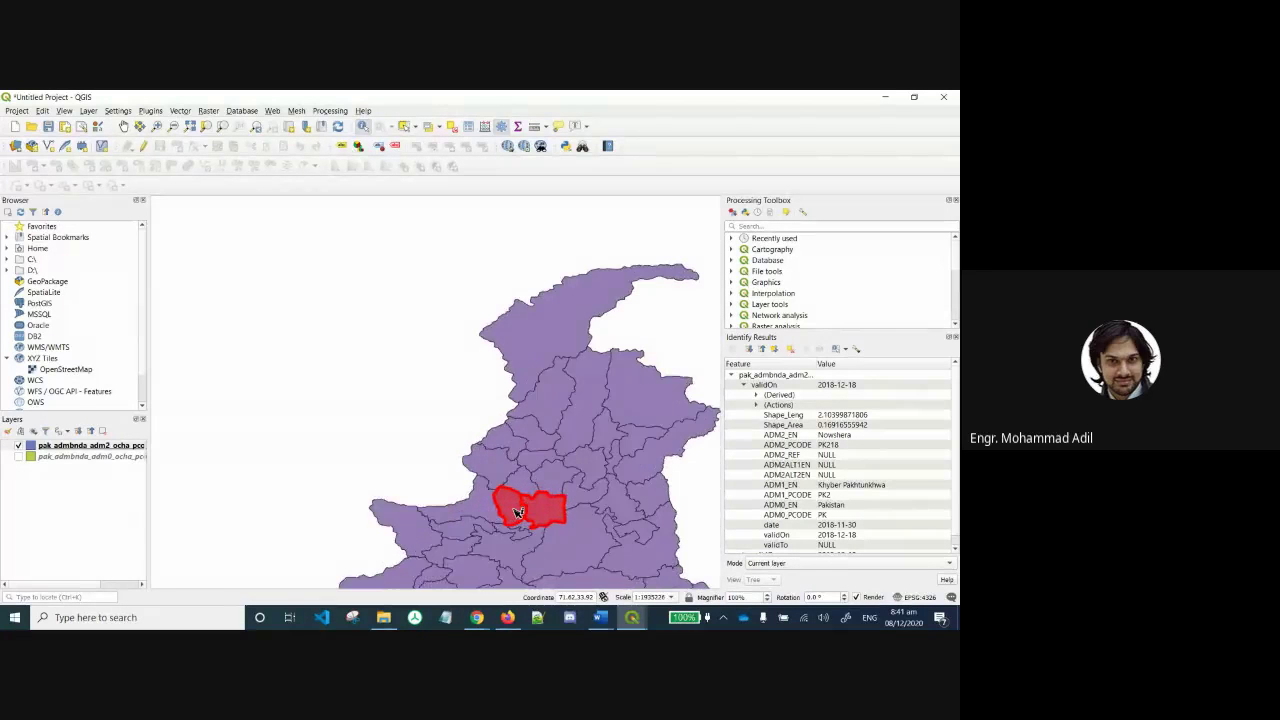
{"action": "left_click", "coordinate": [516, 512]}
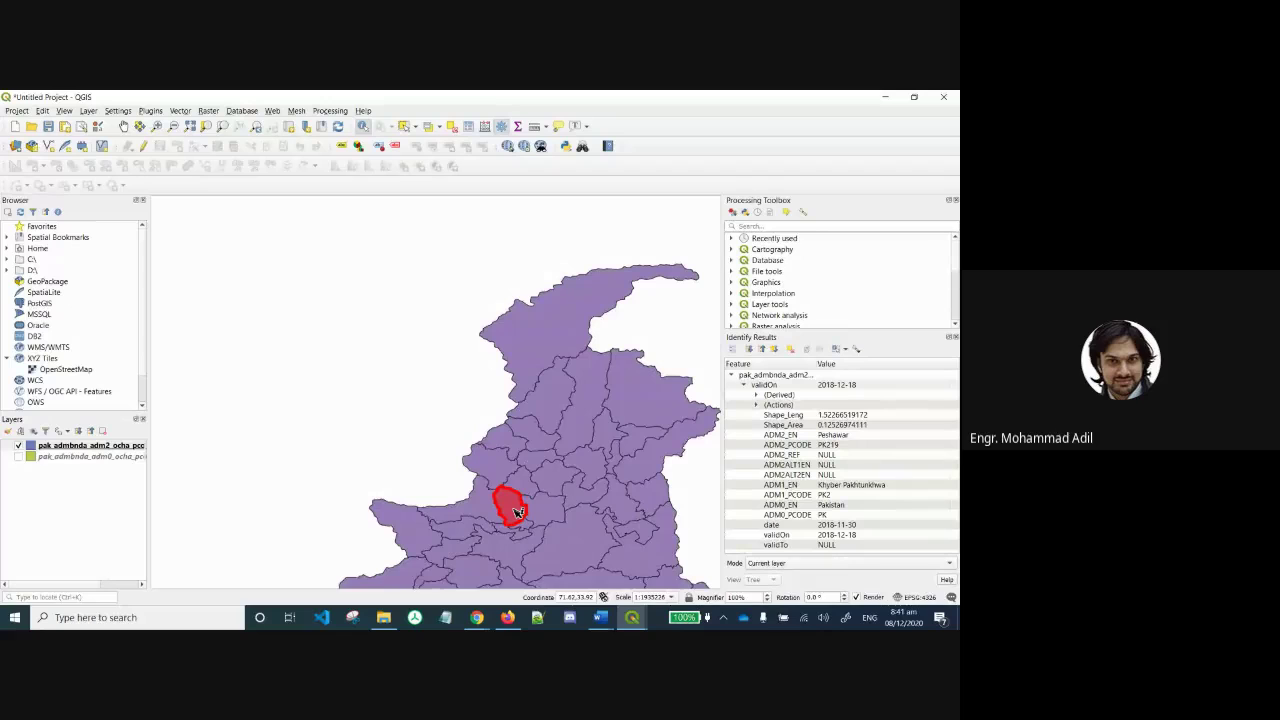
Identify the Peshawar district once more, followed by two districts in the north-east of the province.
{"action": "right_click", "coordinate": [517, 512]}
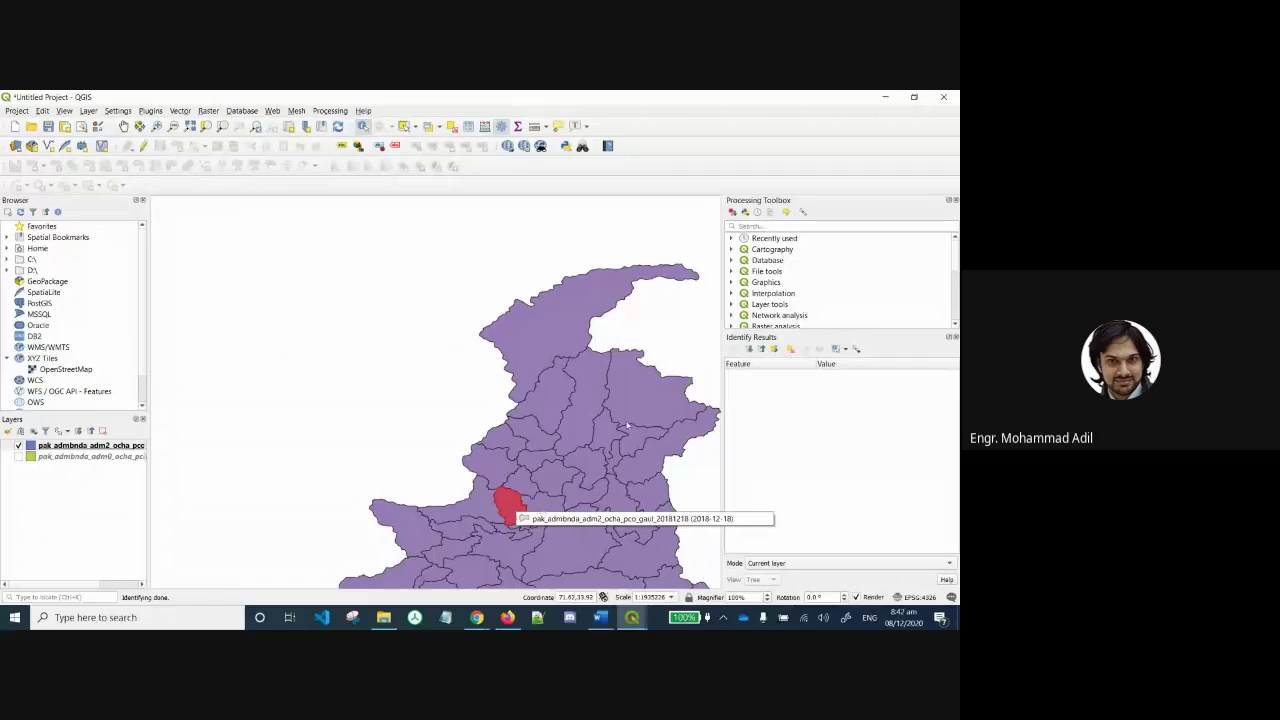
{"action": "left_click", "coordinate": [512, 506]}
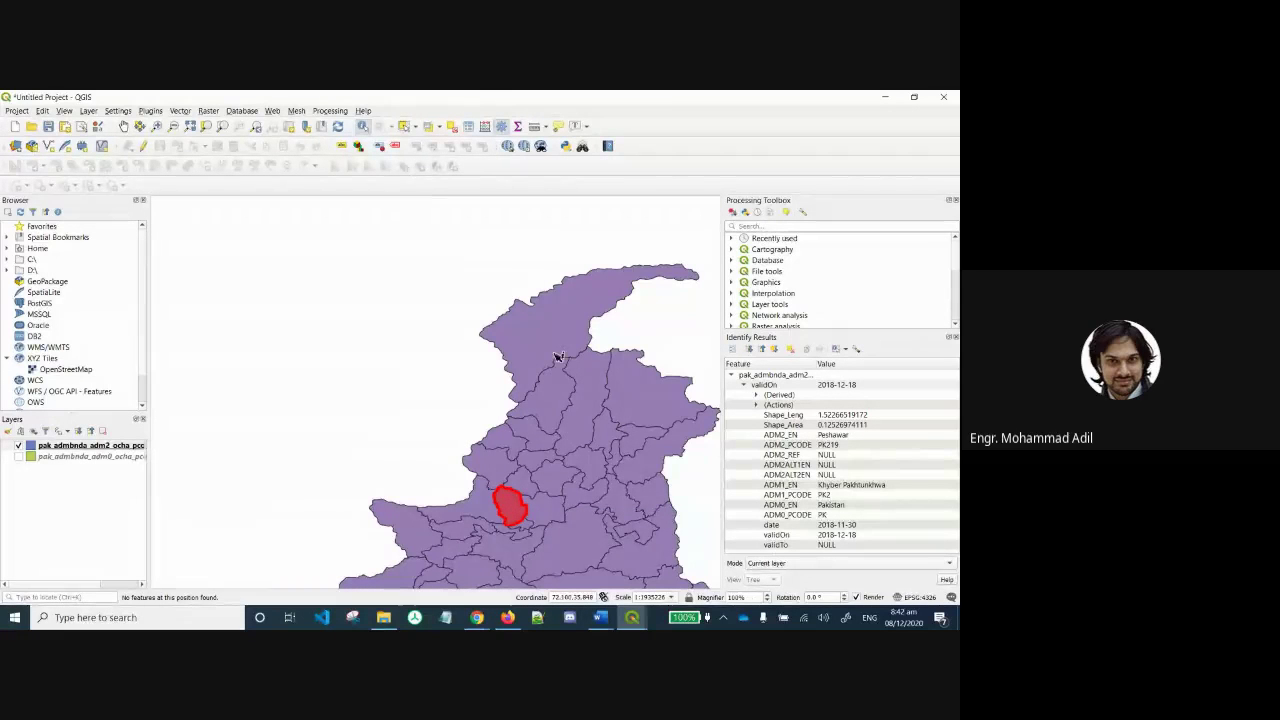
{"action": "left_click", "coordinate": [595, 405]}
{"action": "left_click", "coordinate": [663, 399]}
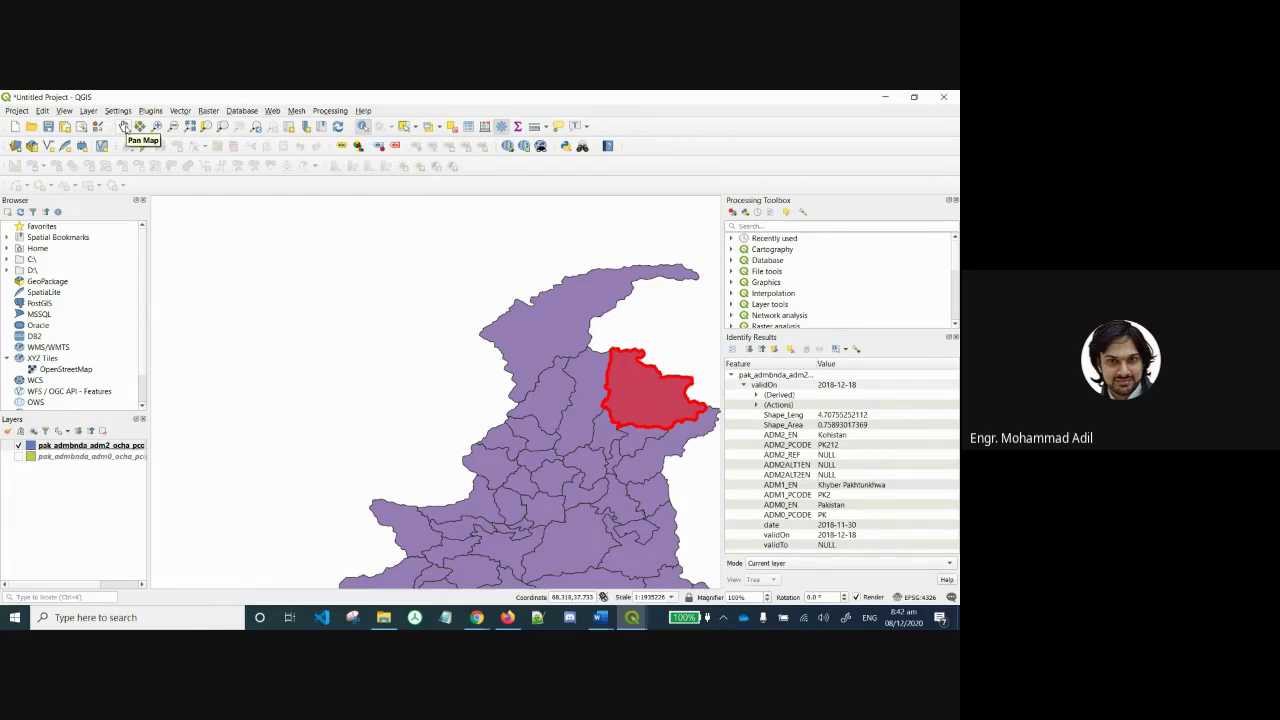
Close the identify results and select the Peshawar district polygon on the map with the Select Feature(s) tool.
{"action": "left_click", "coordinate": [124, 126]}
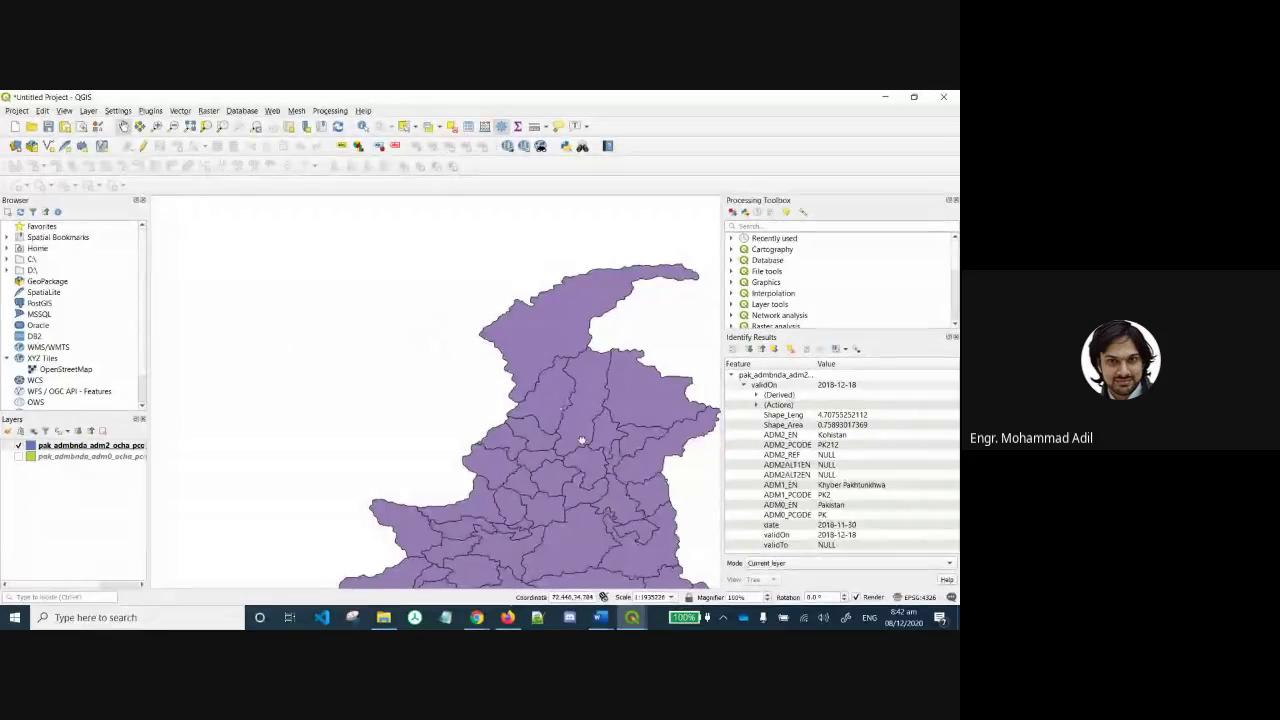
{"action": "left_click_drag", "start_coordinate": [580, 437], "coordinate": [412, 362]}
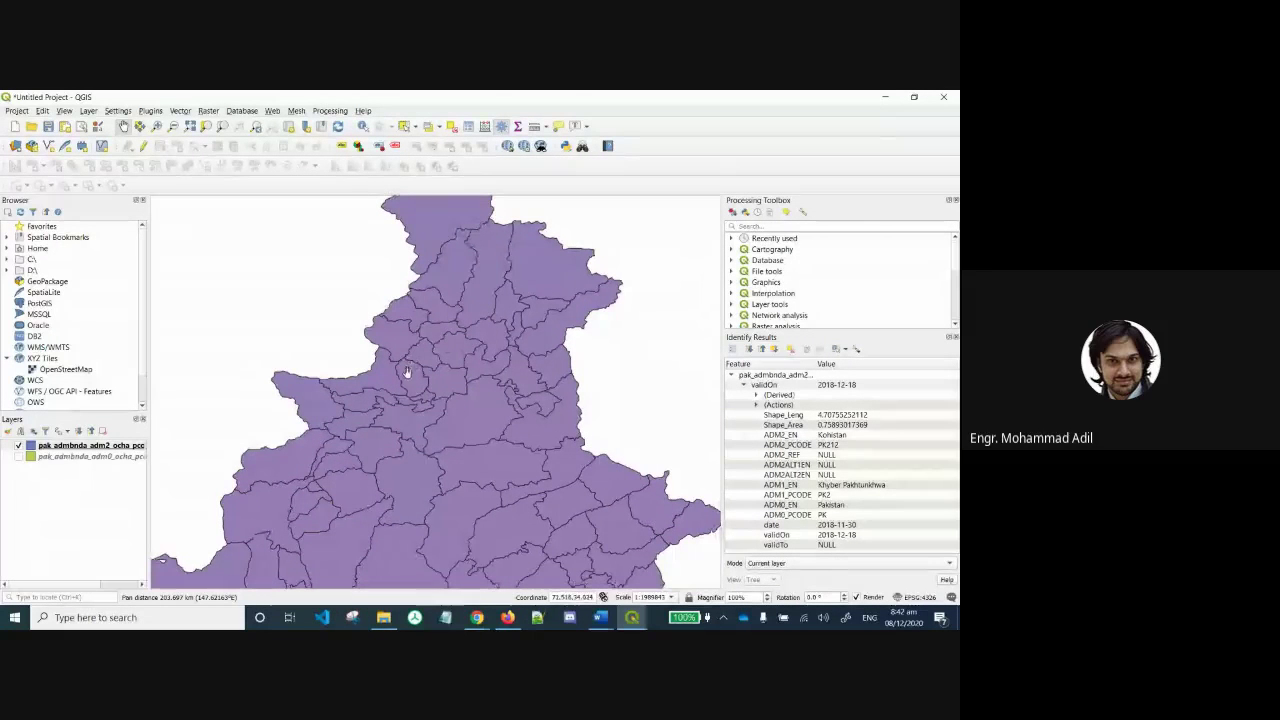
{"action": "scroll", "coordinate": [410, 368], "scroll_direction": "up", "scroll_amount": 3}
{"action": "scroll", "coordinate": [408, 373], "scroll_direction": "up", "scroll_amount": 2}
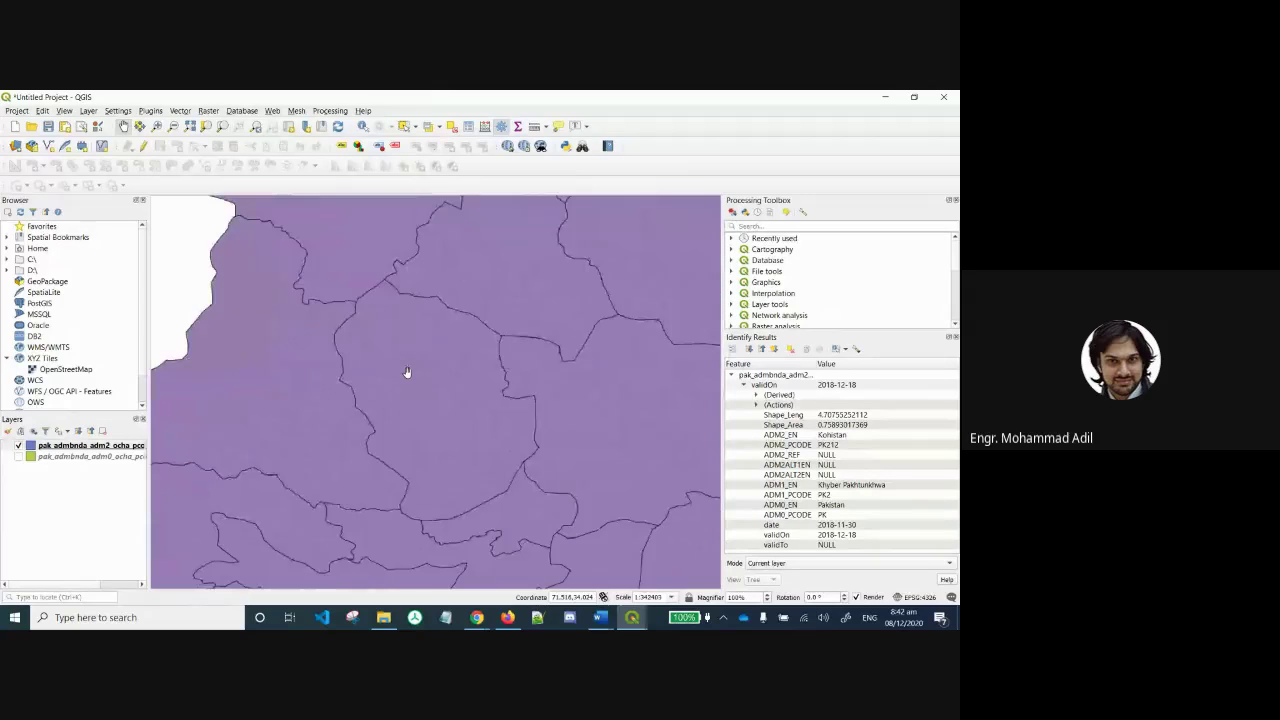
{"action": "left_click", "coordinate": [481, 428]}
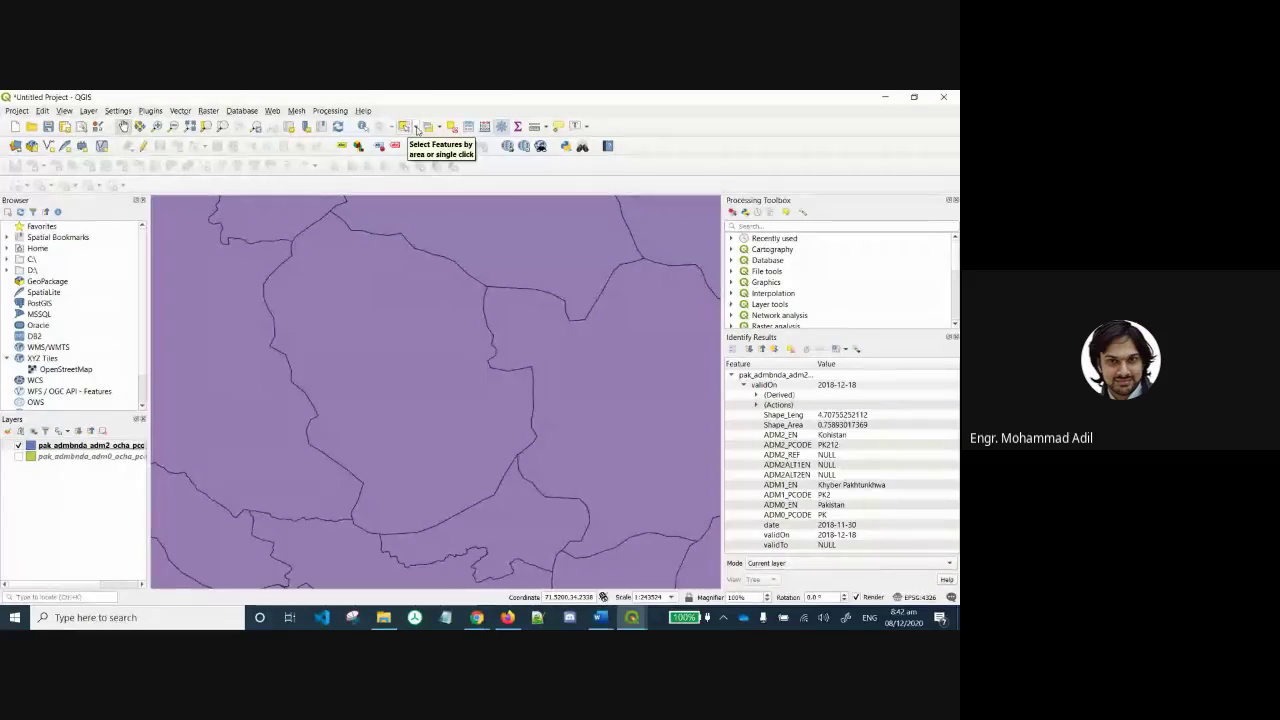
{"action": "left_click", "coordinate": [416, 129]}
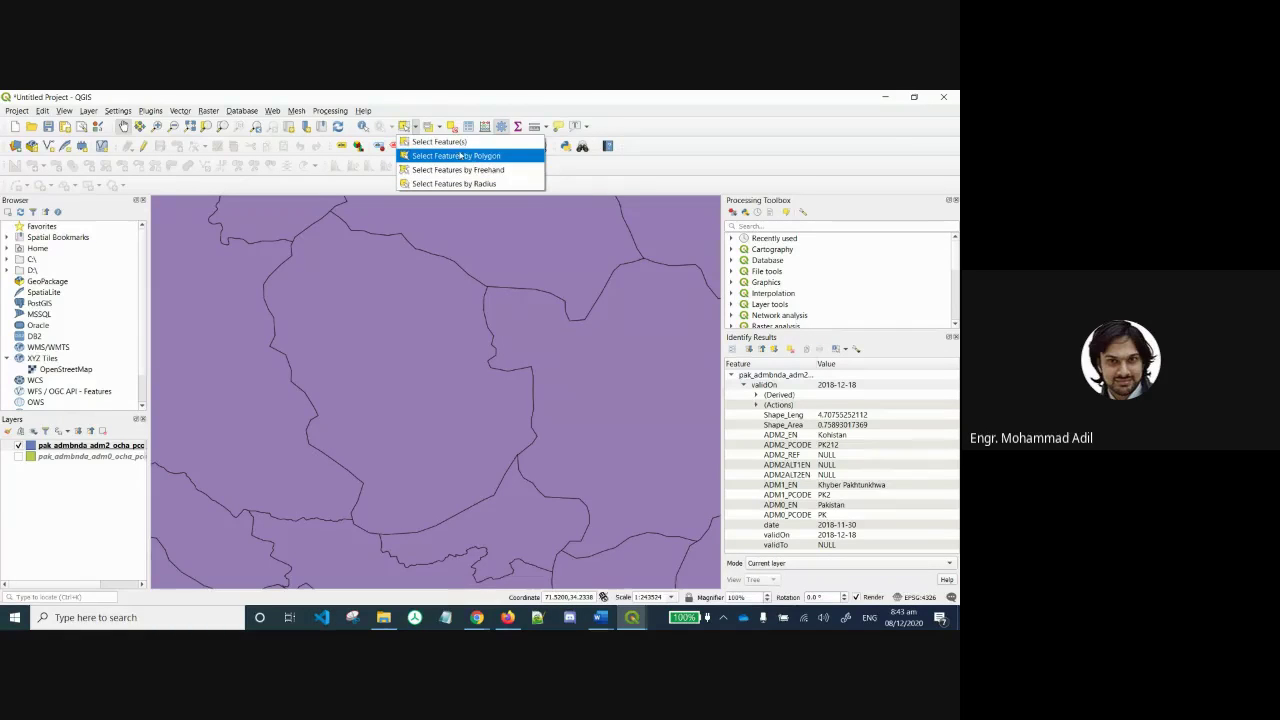
{"action": "left_click", "coordinate": [455, 142]}
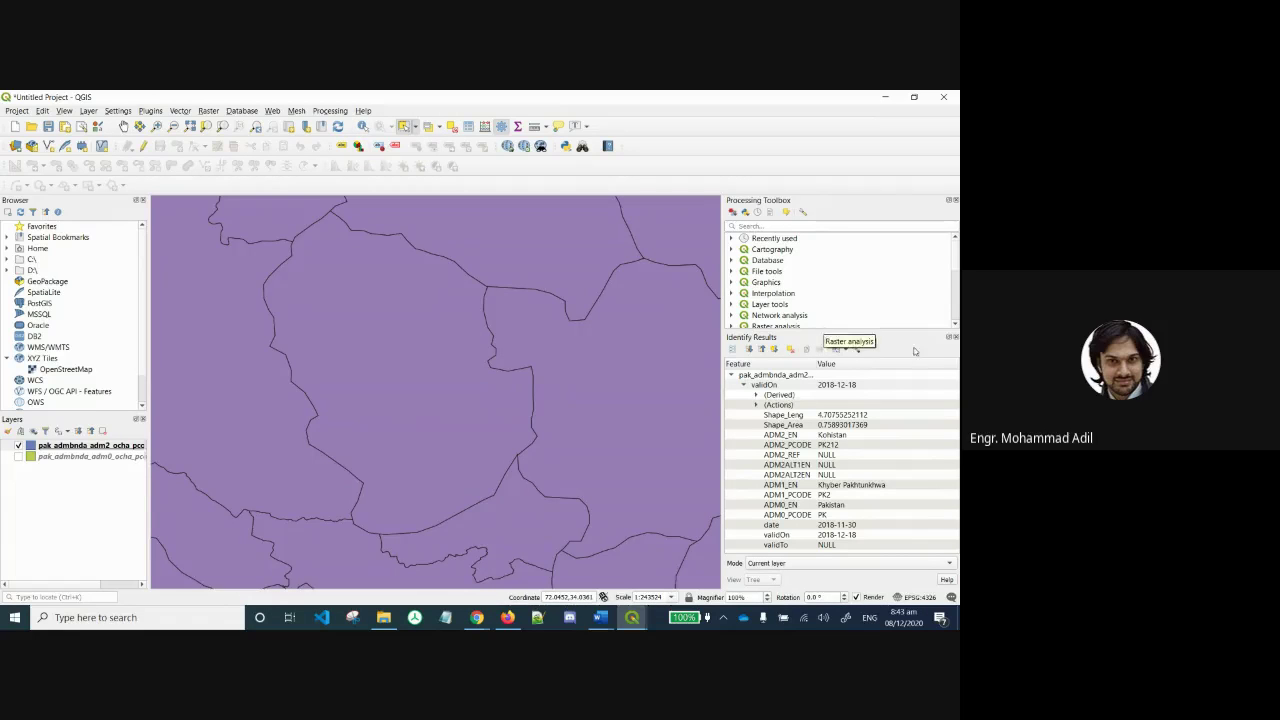
{"action": "left_click", "coordinate": [955, 337]}
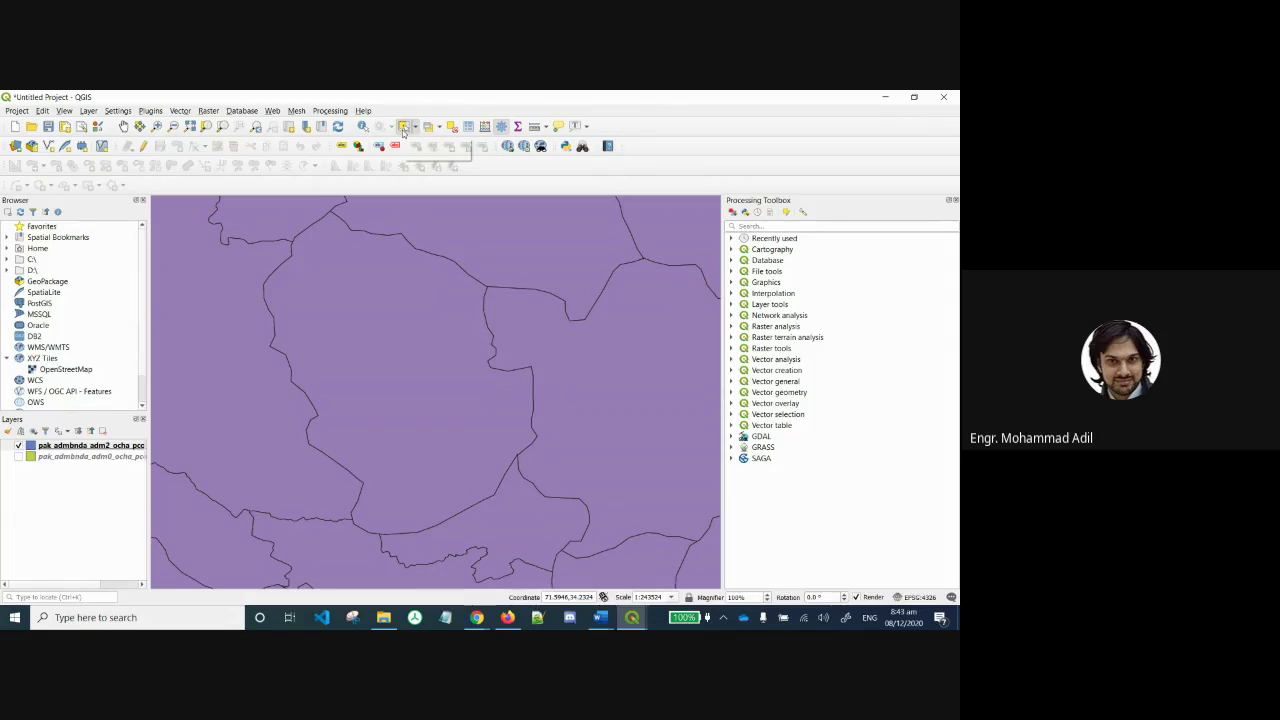
{"action": "left_click", "coordinate": [403, 128]}
{"action": "left_click", "coordinate": [395, 323]}
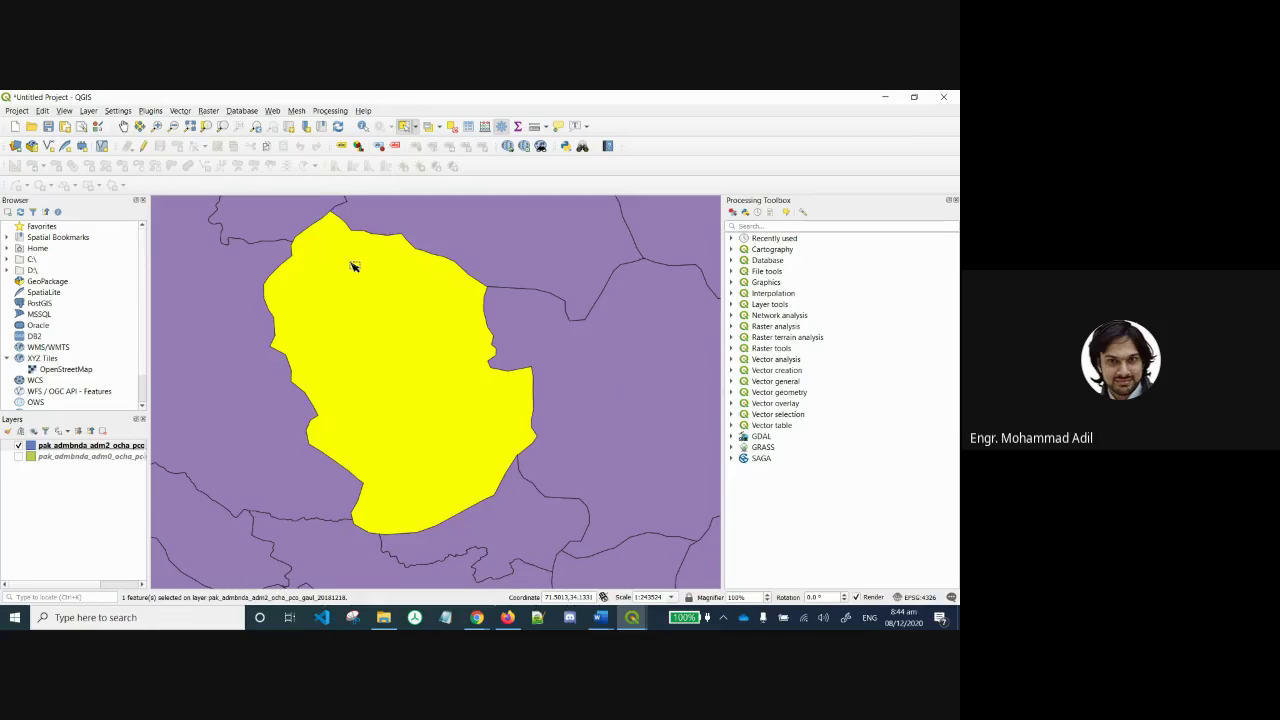
Label the adm2 layer with Single Labels using ADM2_EN as the value, and put the layer styling settings away.
{"action": "left_click", "coordinate": [342, 146]}
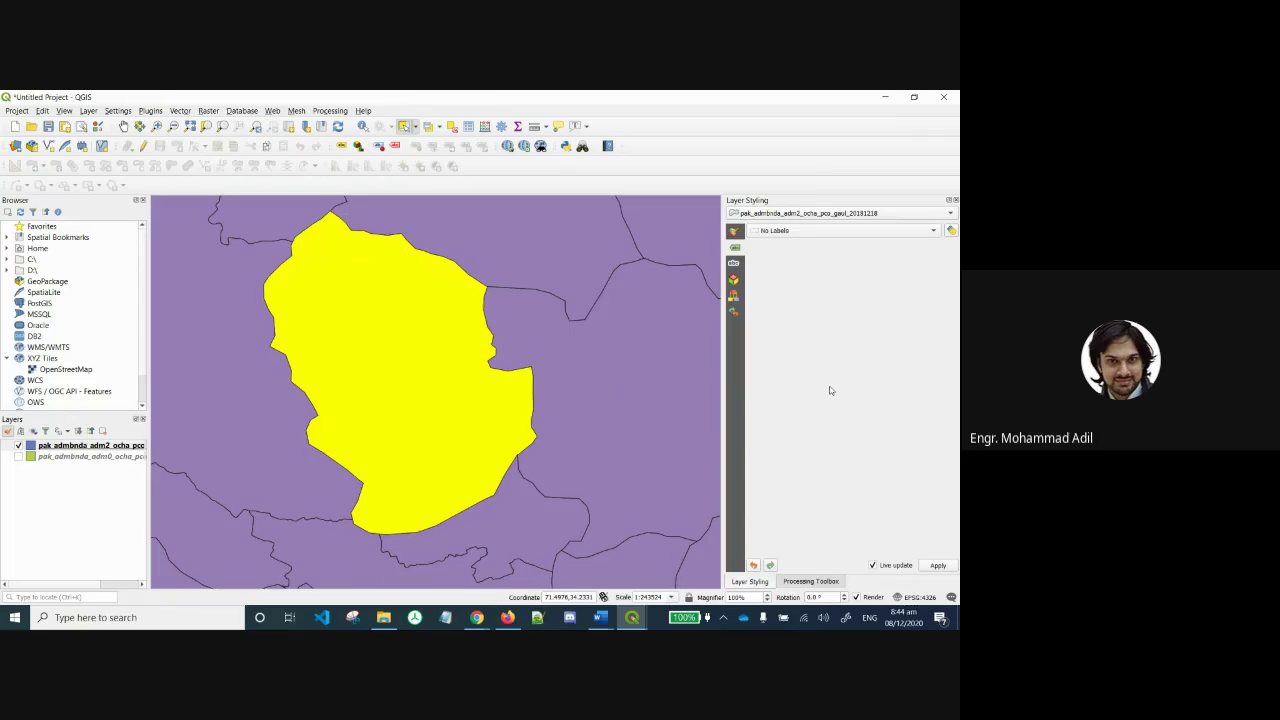
{"action": "left_click", "coordinate": [791, 233]}
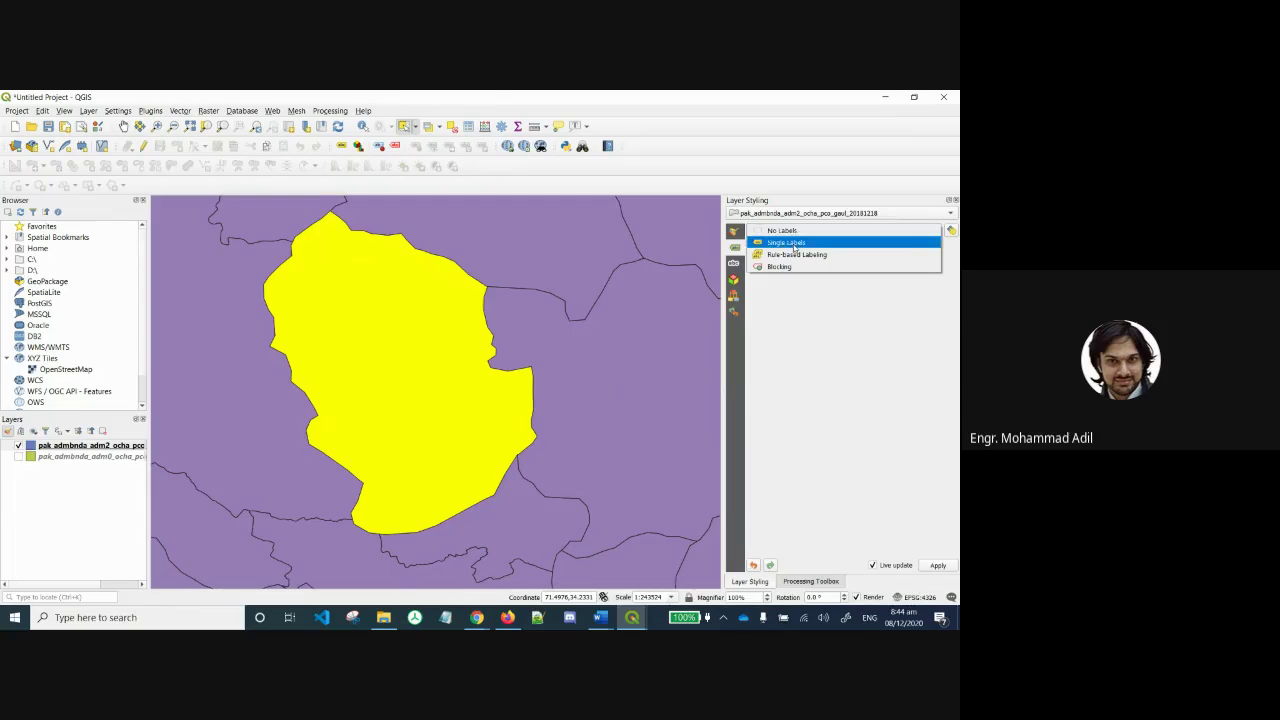
{"action": "left_click", "coordinate": [795, 246]}
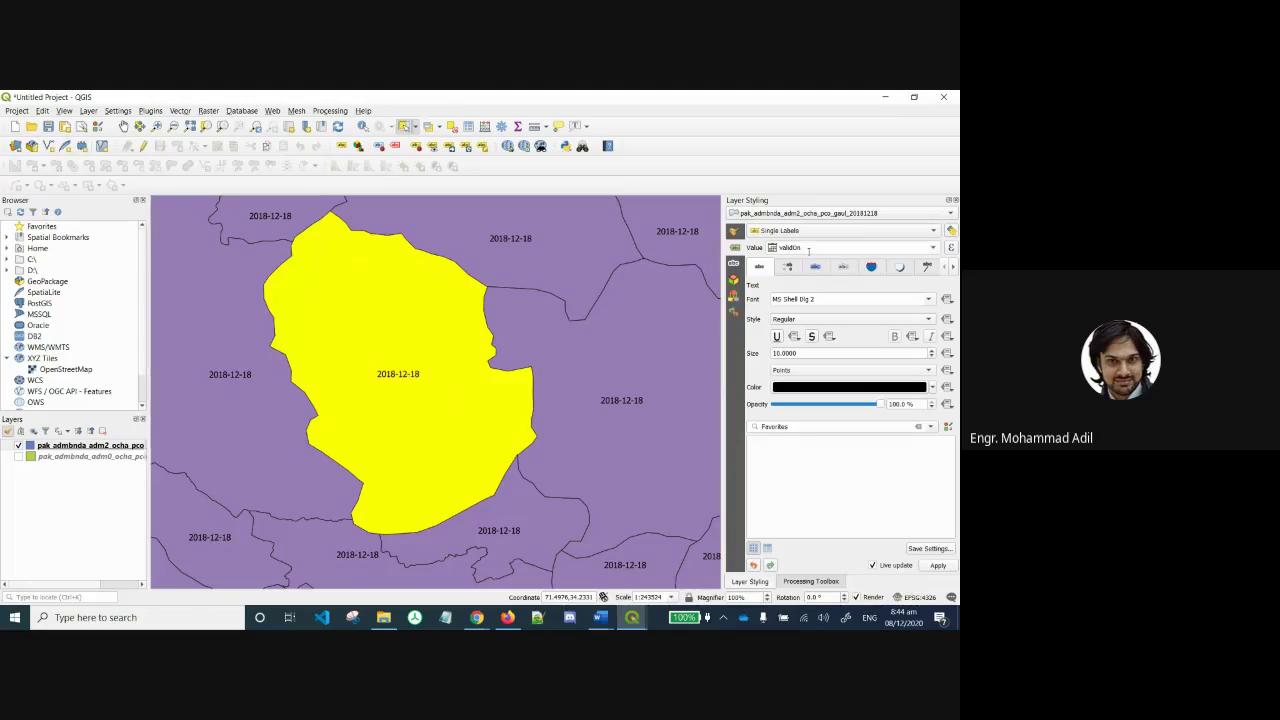
{"action": "left_click", "coordinate": [933, 248]}
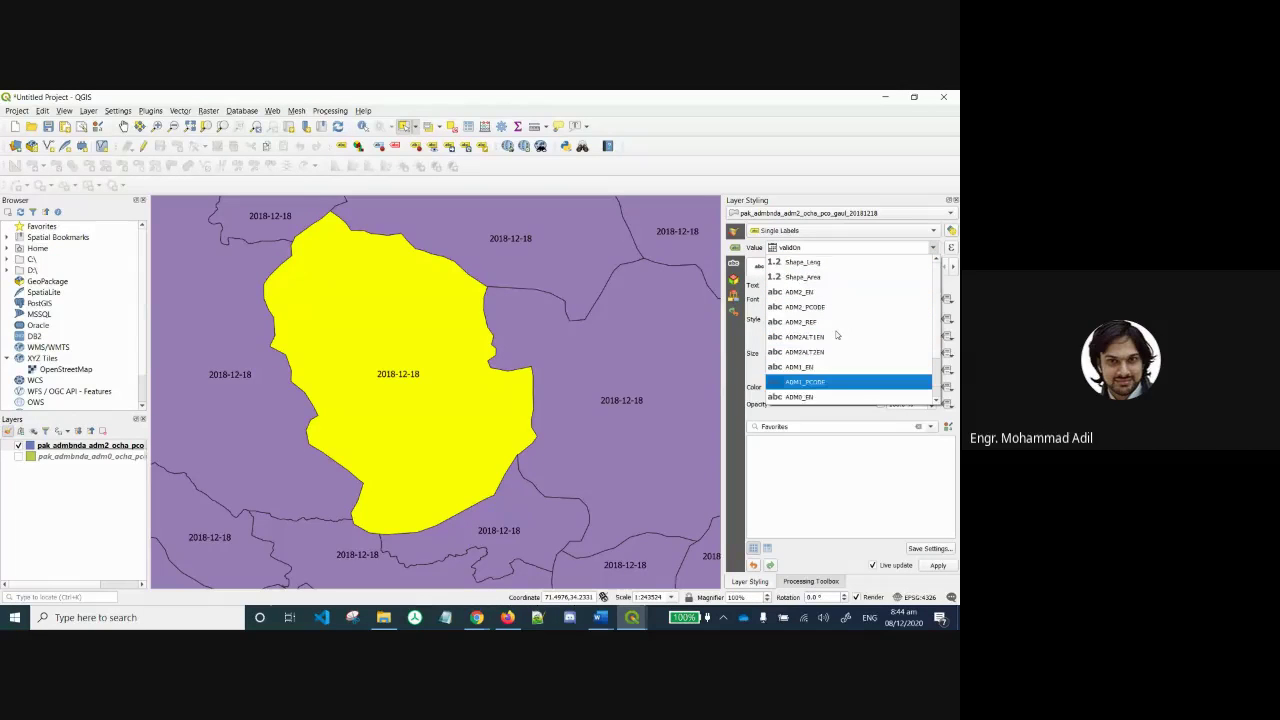
{"action": "scroll", "coordinate": [837, 336], "scroll_direction": "up", "scroll_amount": 1}
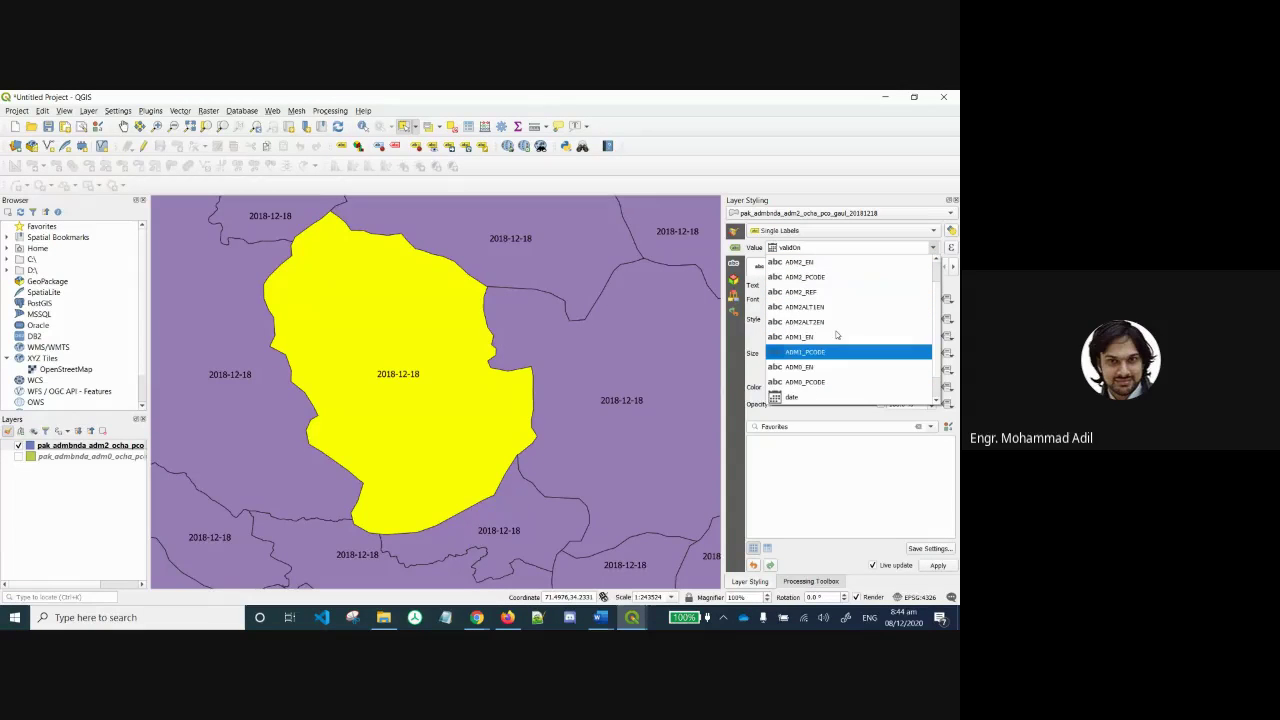
{"action": "left_click", "coordinate": [804, 264]}
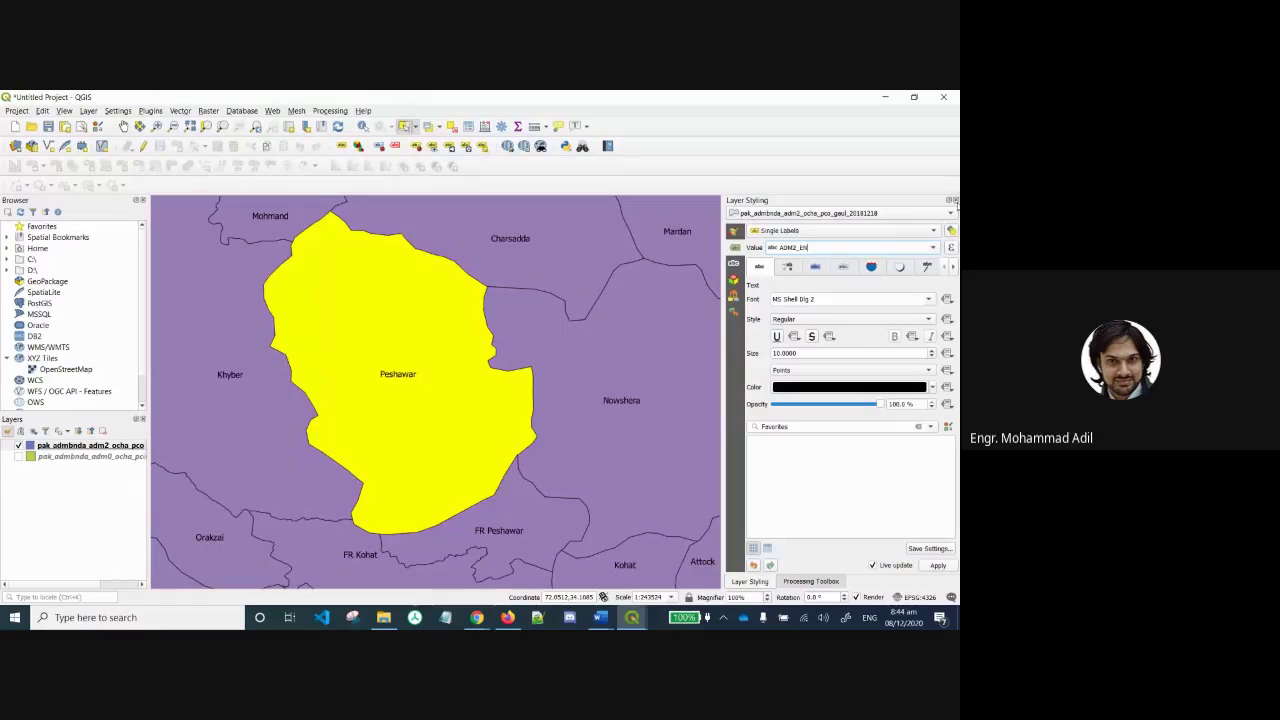
{"action": "key", "text": "ctrl+alt+t"}
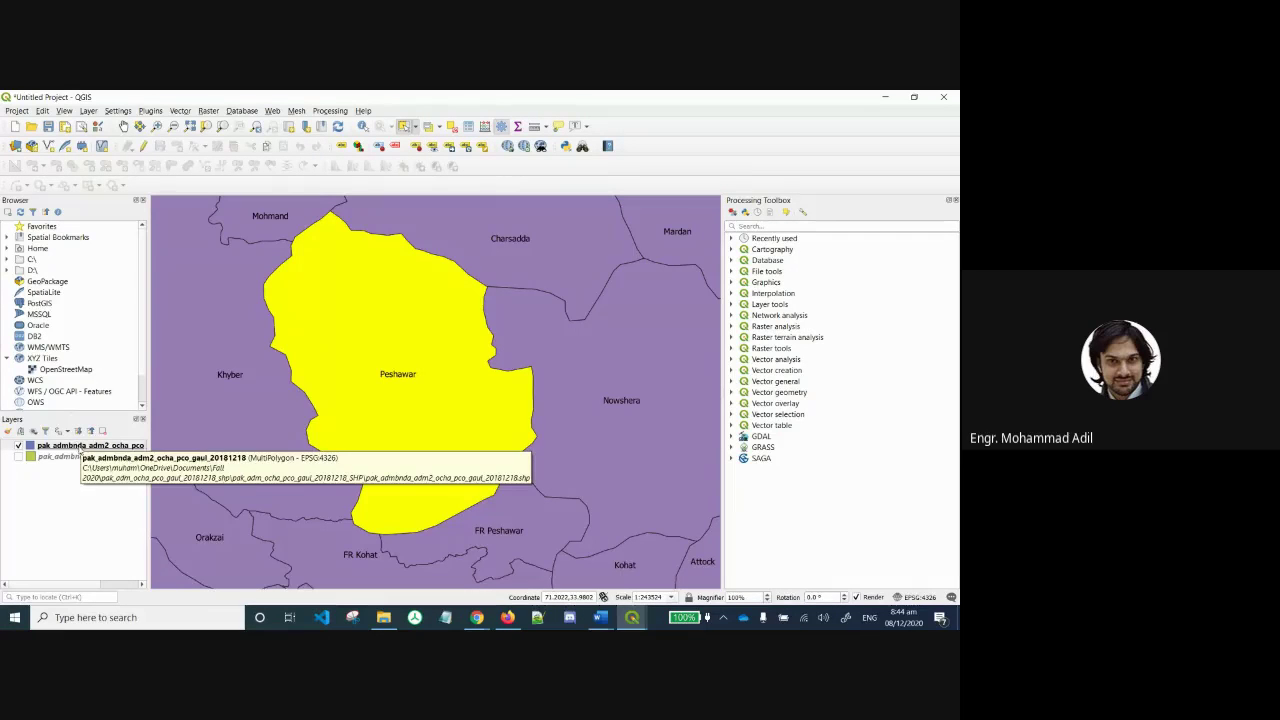
Open the adm2 layer's properties and review its label settings, keeping the Single Labels mode.
{"action": "right_click", "coordinate": [80, 448]}
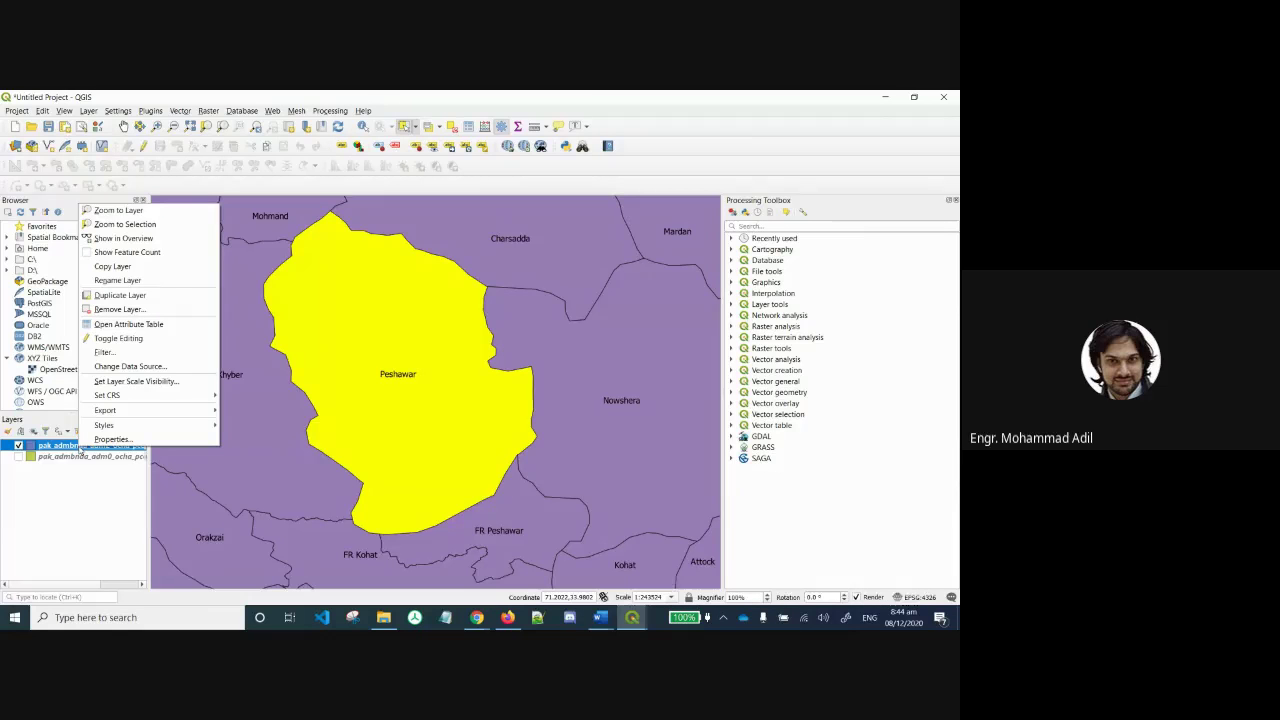
{"action": "left_click", "coordinate": [108, 441]}
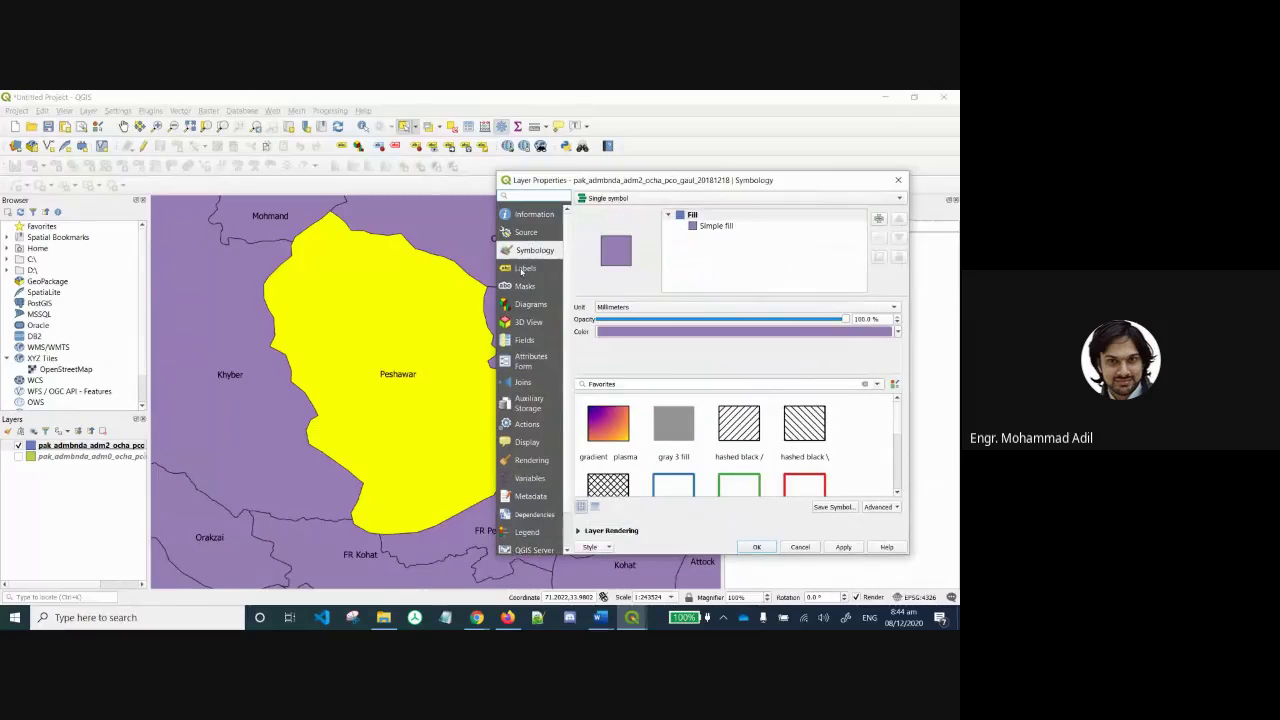
{"action": "left_click", "coordinate": [521, 271]}
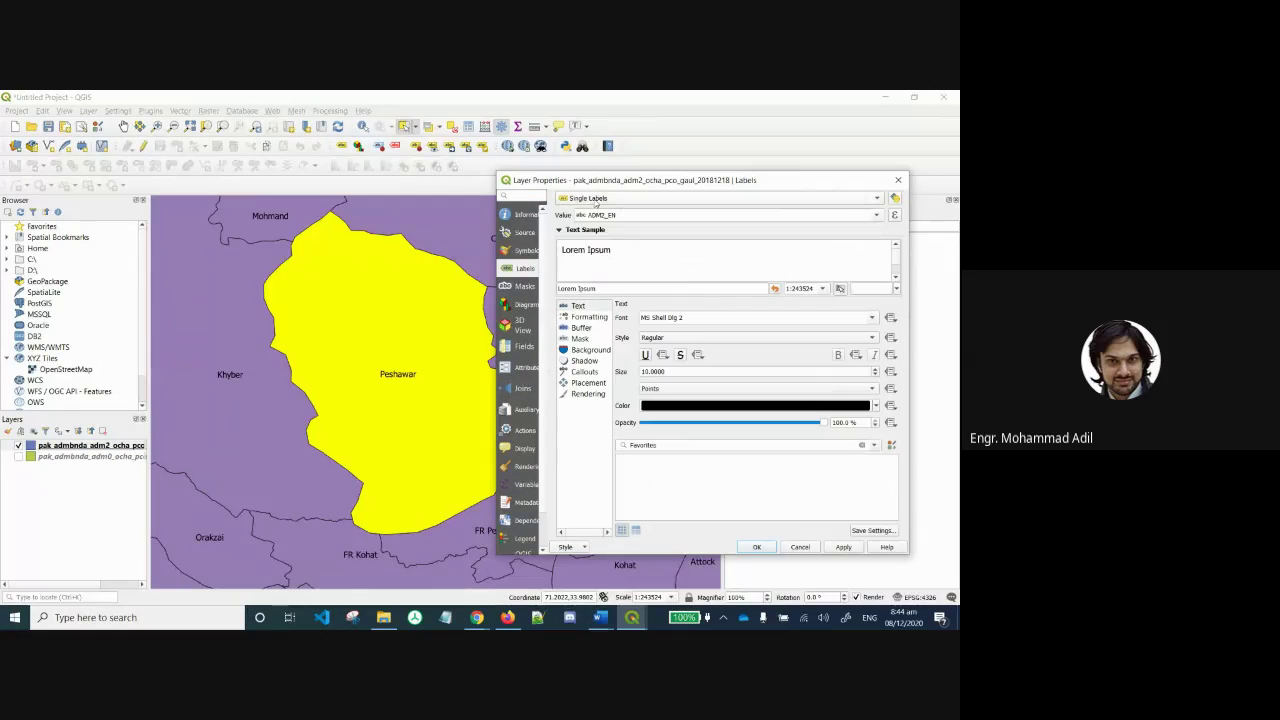
{"action": "left_click", "coordinate": [593, 200]}
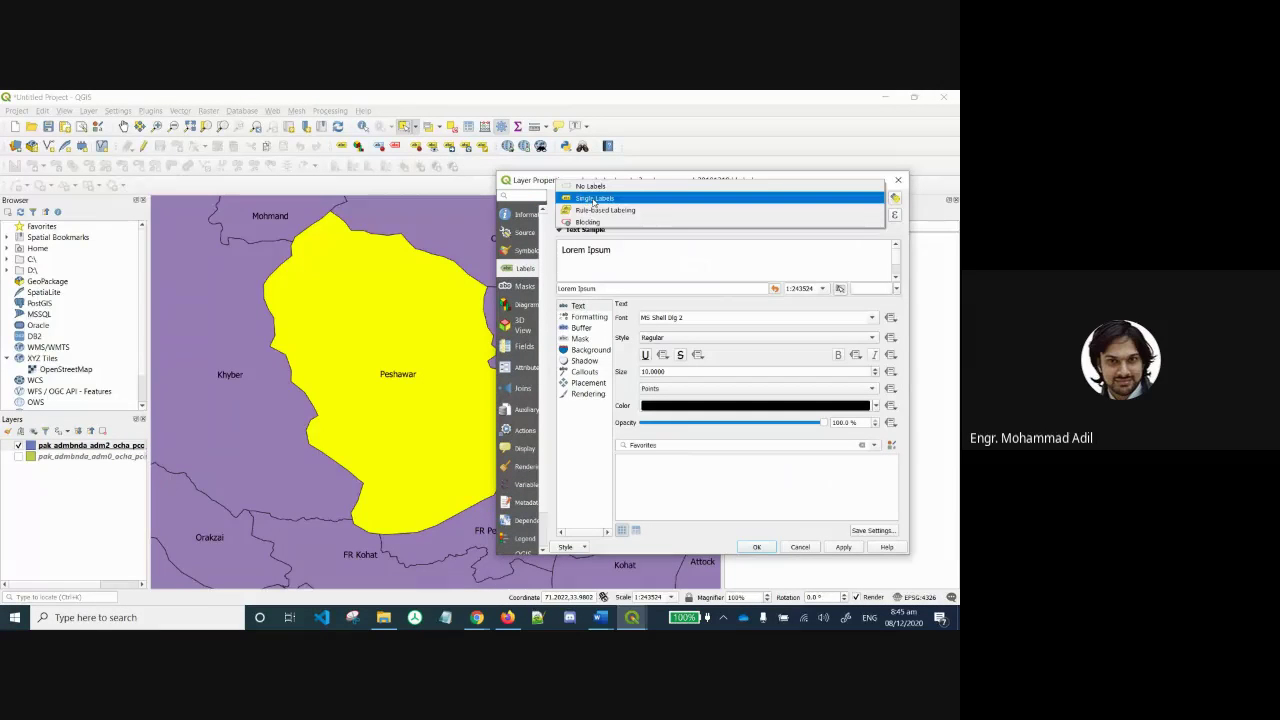
{"action": "left_click", "coordinate": [593, 199]}
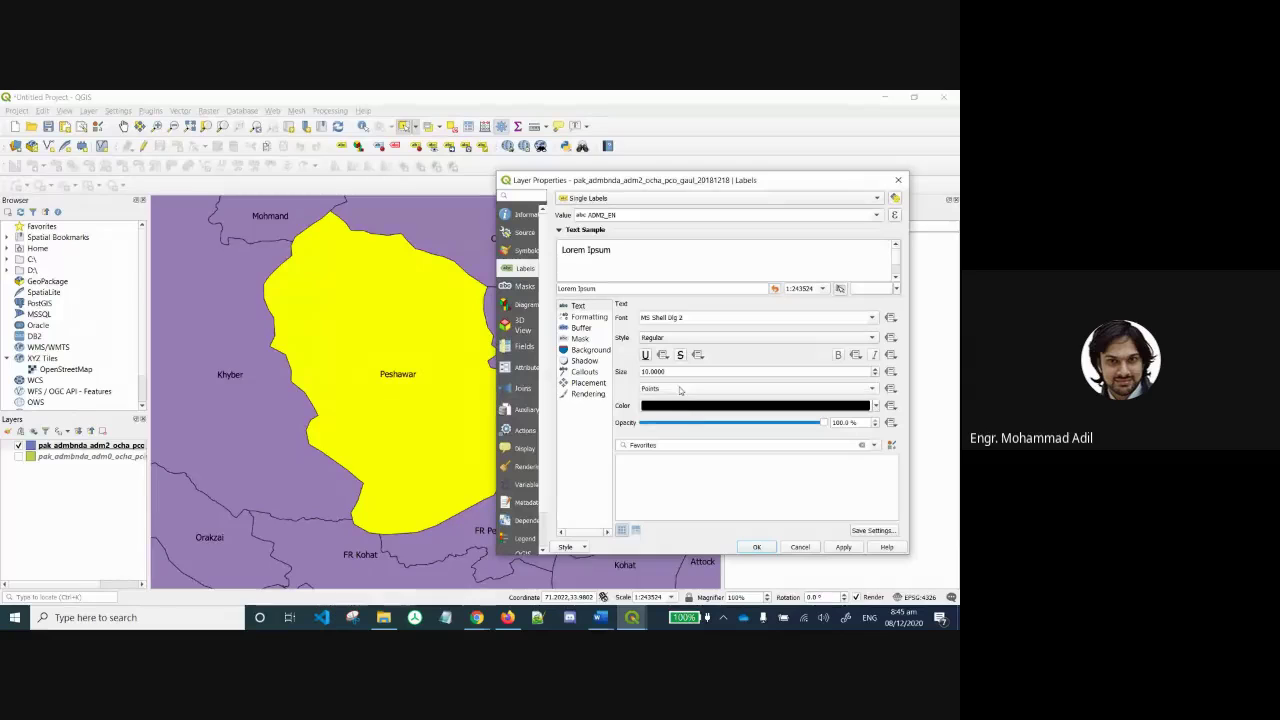
Dismiss the layer properties and select Nowshera, Charsadda, Khyber and FR Kohat one after another, ending with the Peshawar district selected.
{"action": "left_click", "coordinate": [800, 548]}
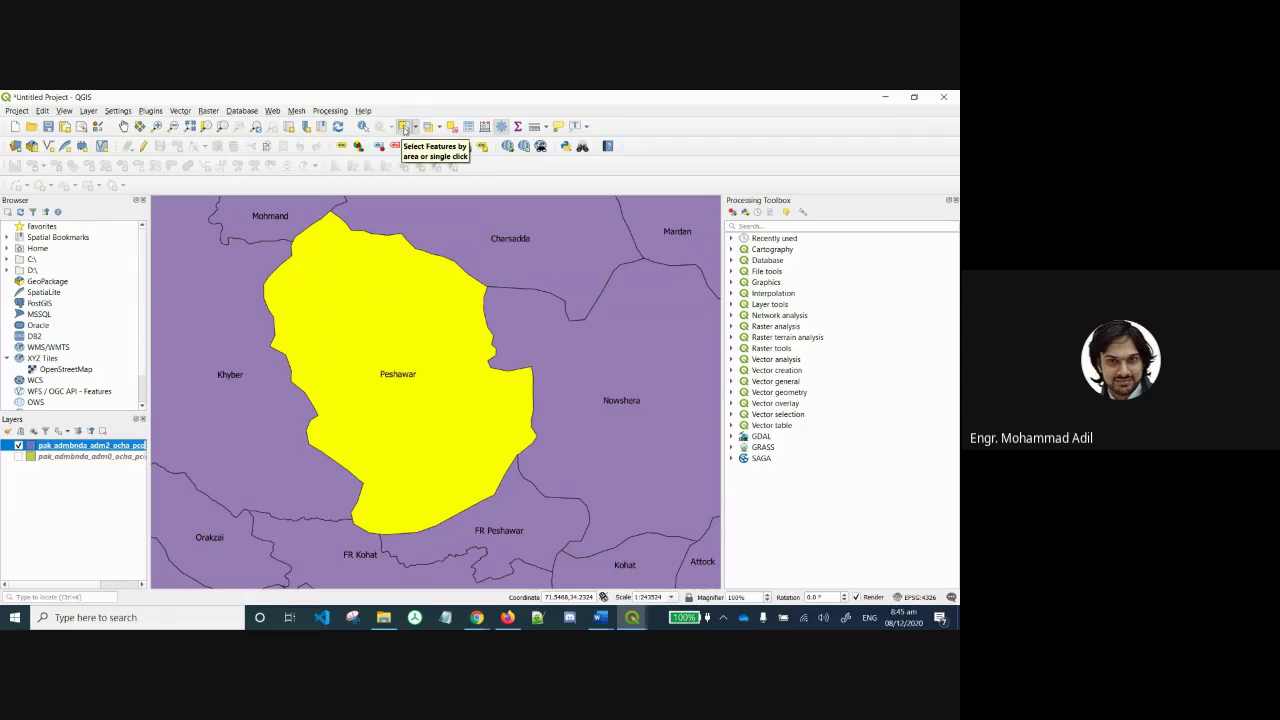
{"action": "left_click", "coordinate": [404, 128]}
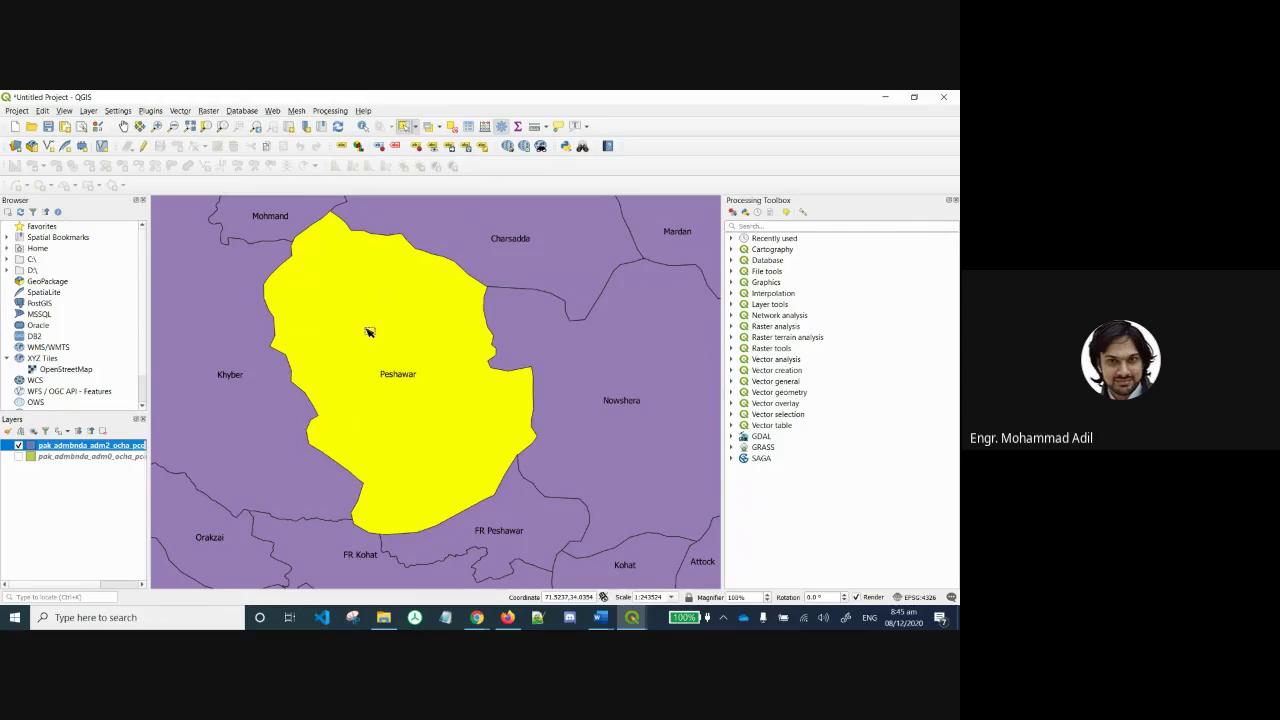
{"action": "left_click", "coordinate": [628, 366]}
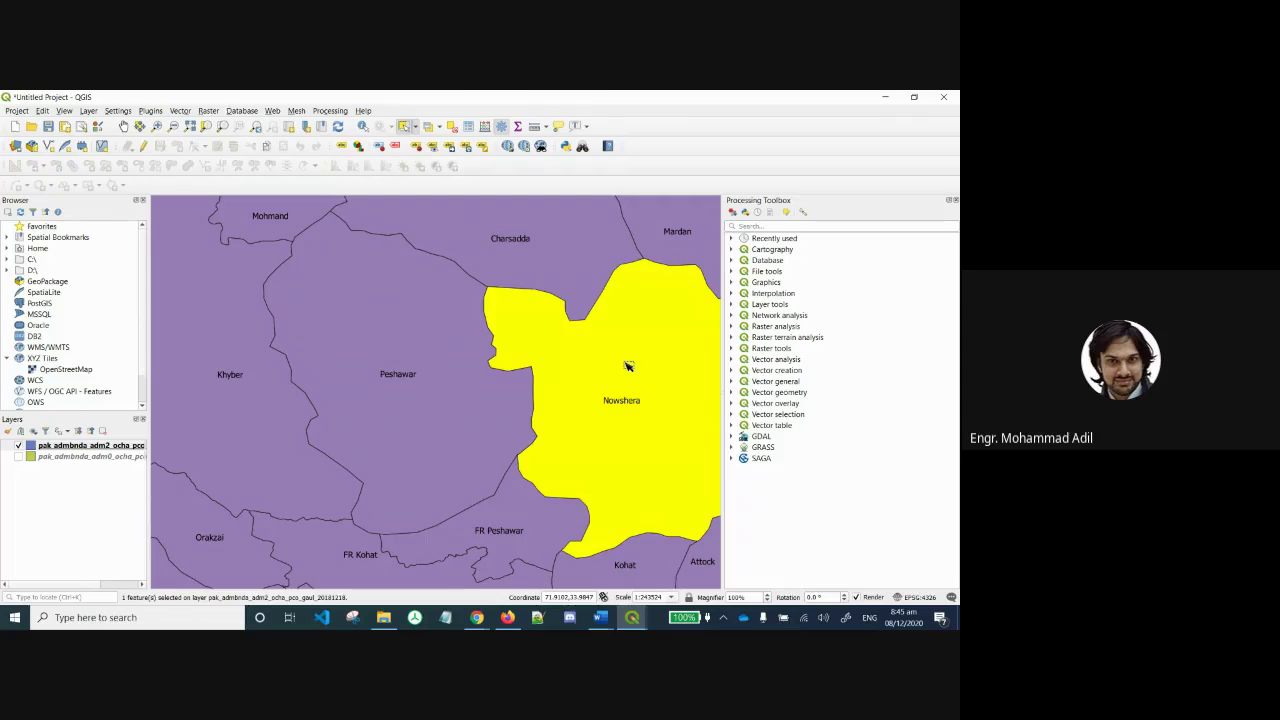
{"action": "left_click", "coordinate": [527, 244]}
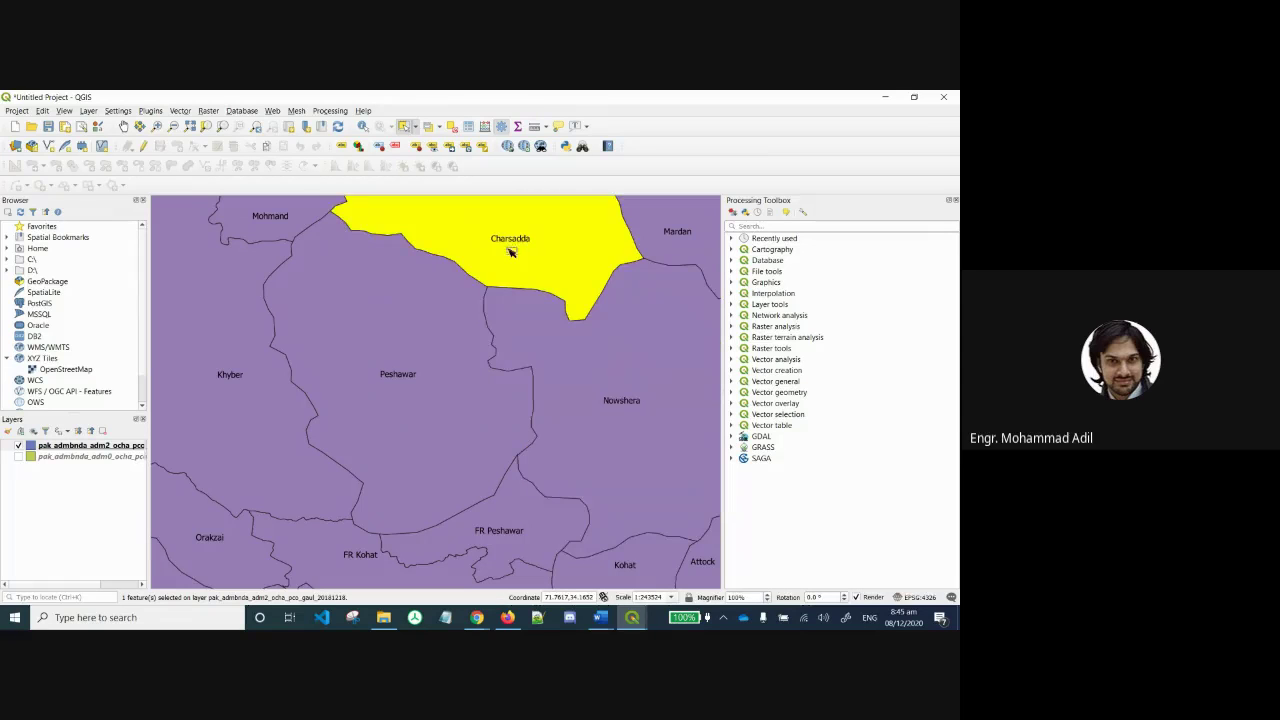
{"action": "left_click", "coordinate": [214, 463]}
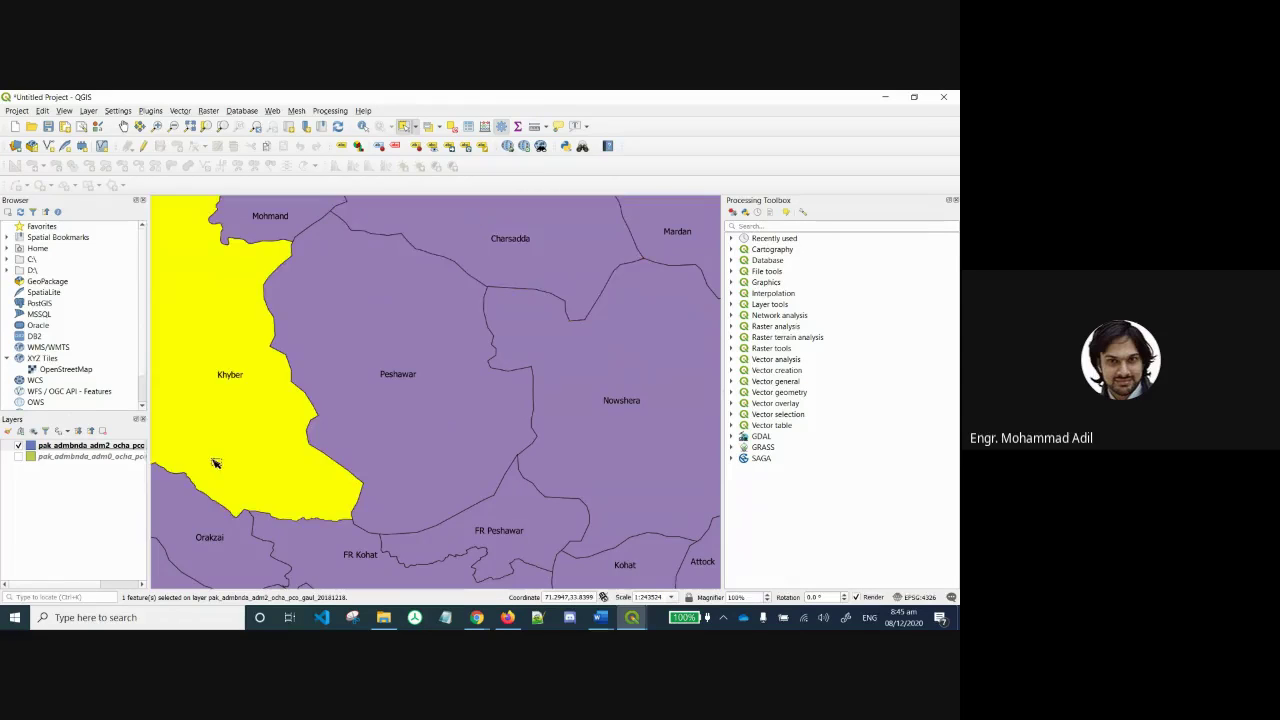
{"action": "left_click", "coordinate": [314, 549]}
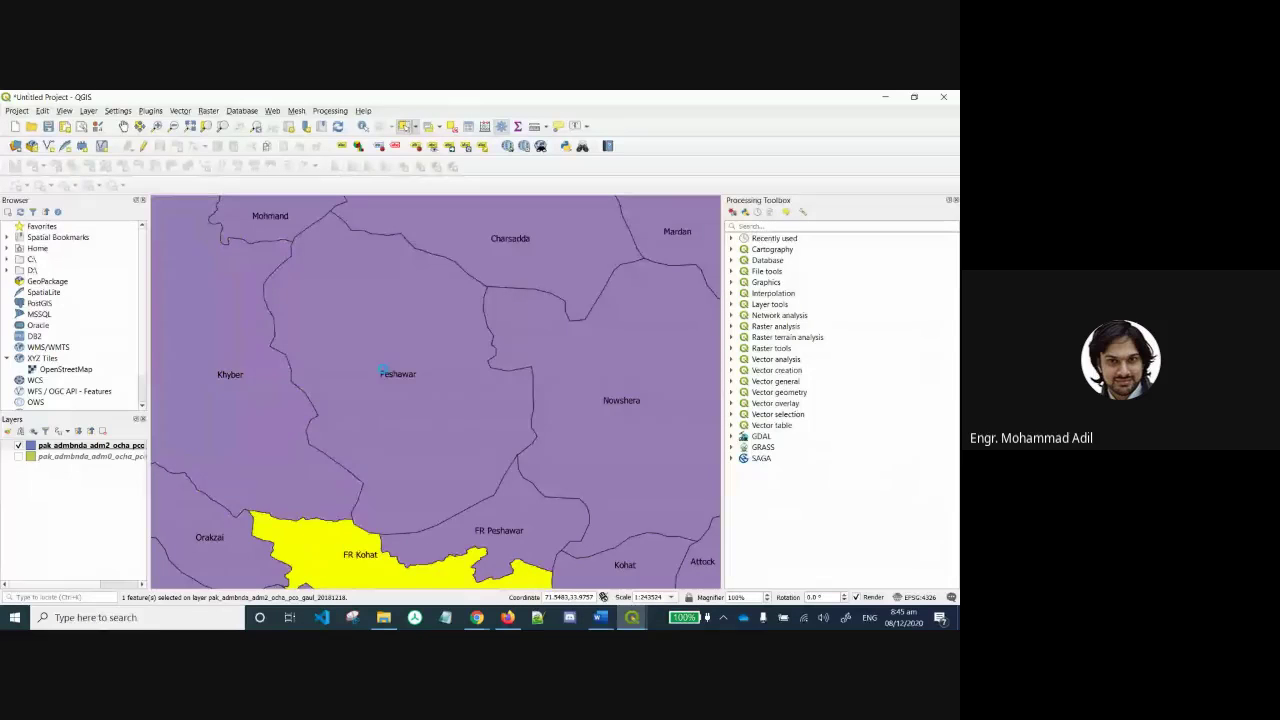
{"action": "left_click", "coordinate": [384, 372]}
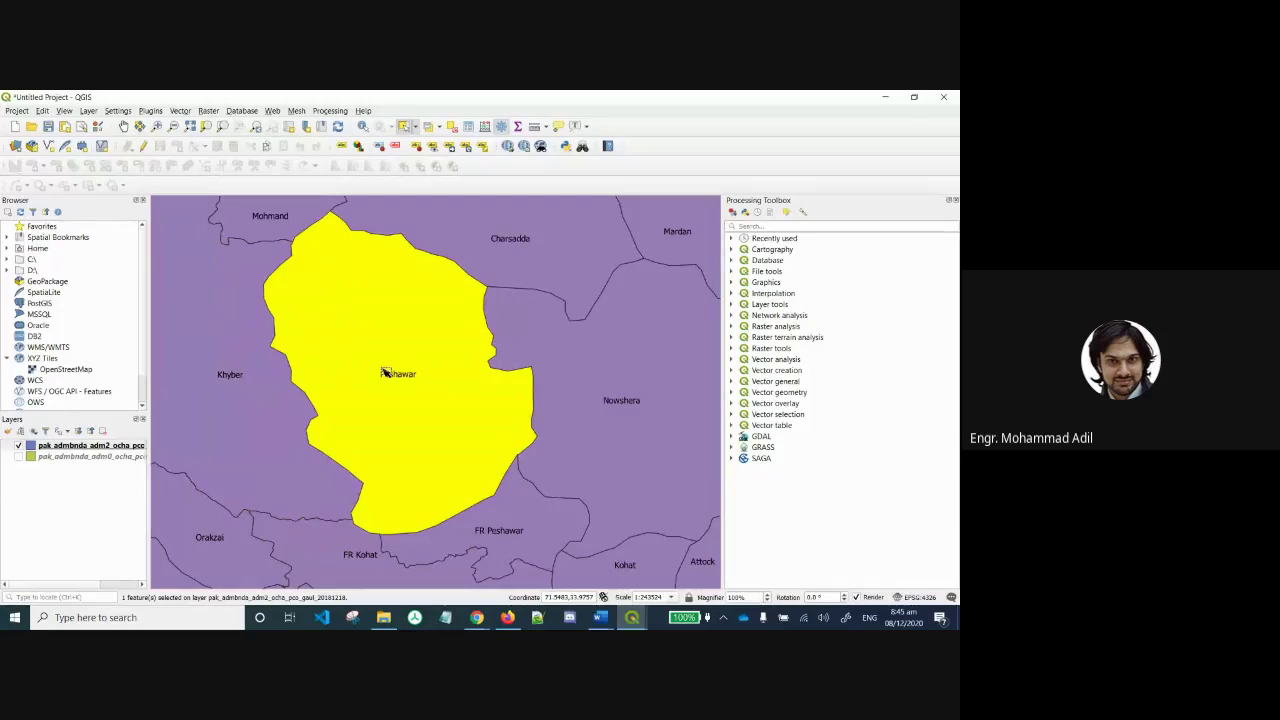
Copy the selected Peshawar feature and start pasting it as a new vector layer.
{"action": "left_click", "coordinate": [404, 128]}
{"action": "left_click", "coordinate": [43, 111]}
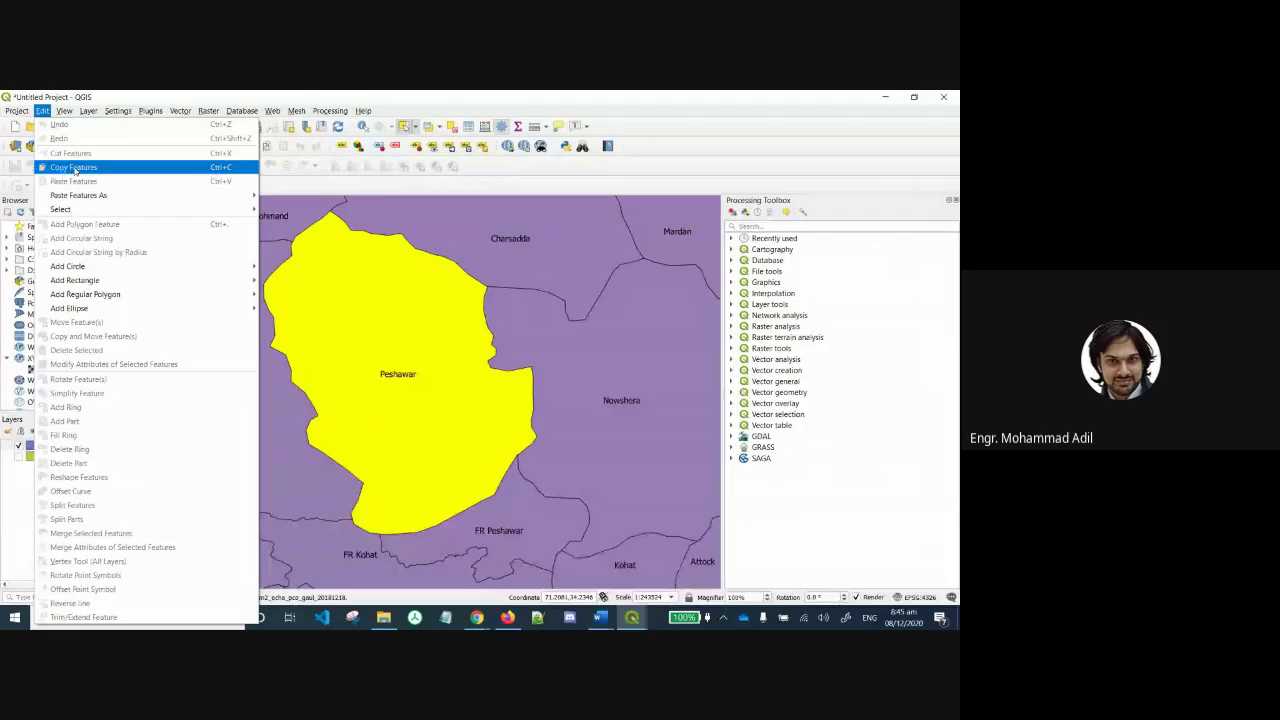
{"action": "left_click", "coordinate": [74, 167]}
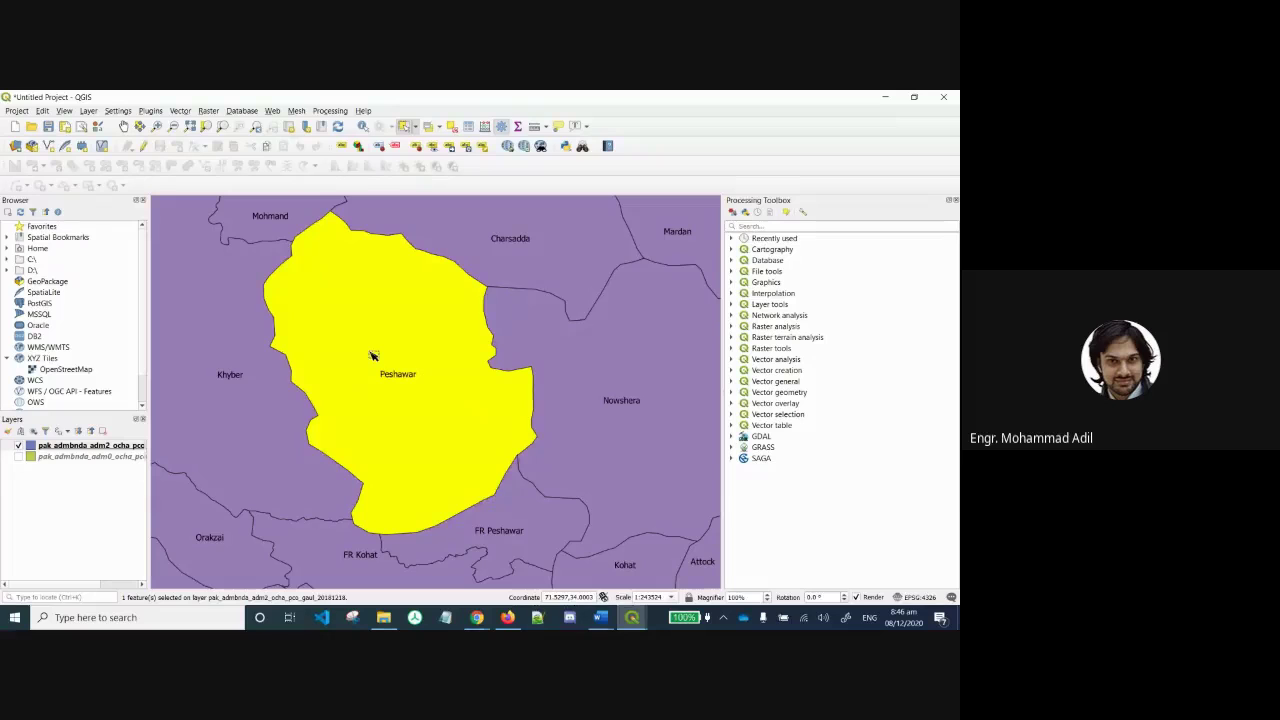
{"action": "left_click", "coordinate": [44, 111]}
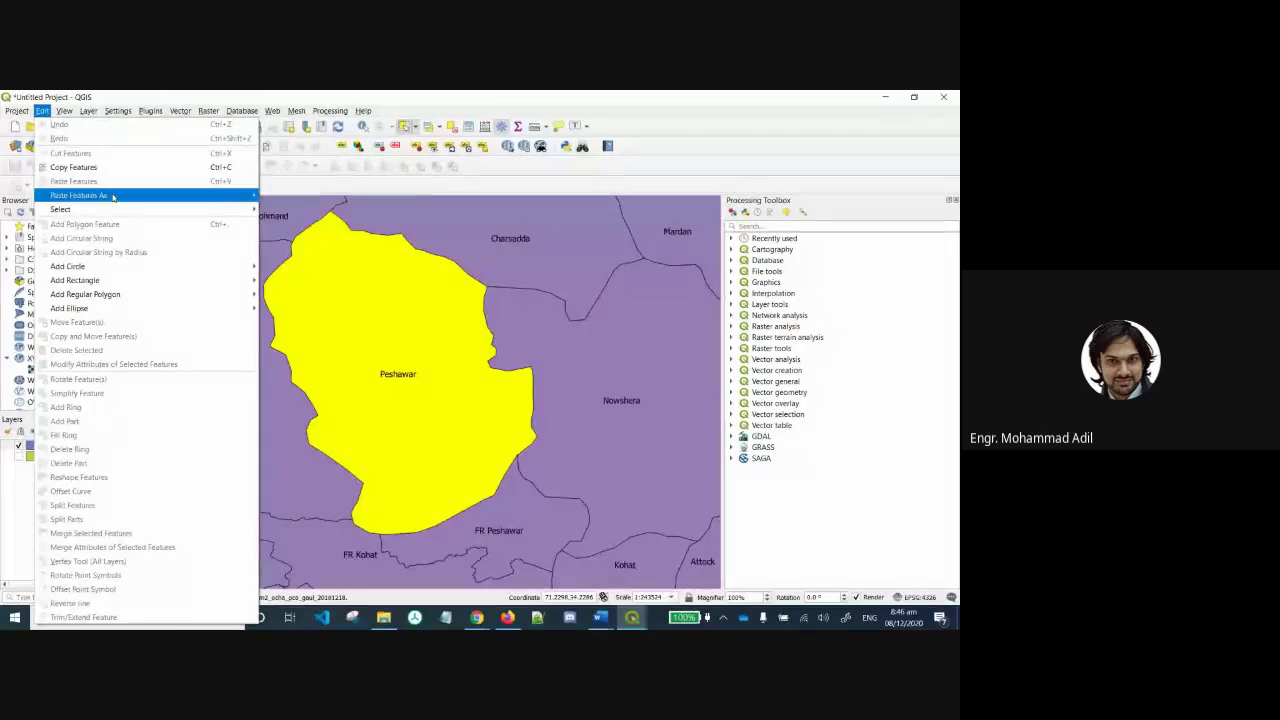
{"action": "mouse_move", "coordinate": [115, 198]}
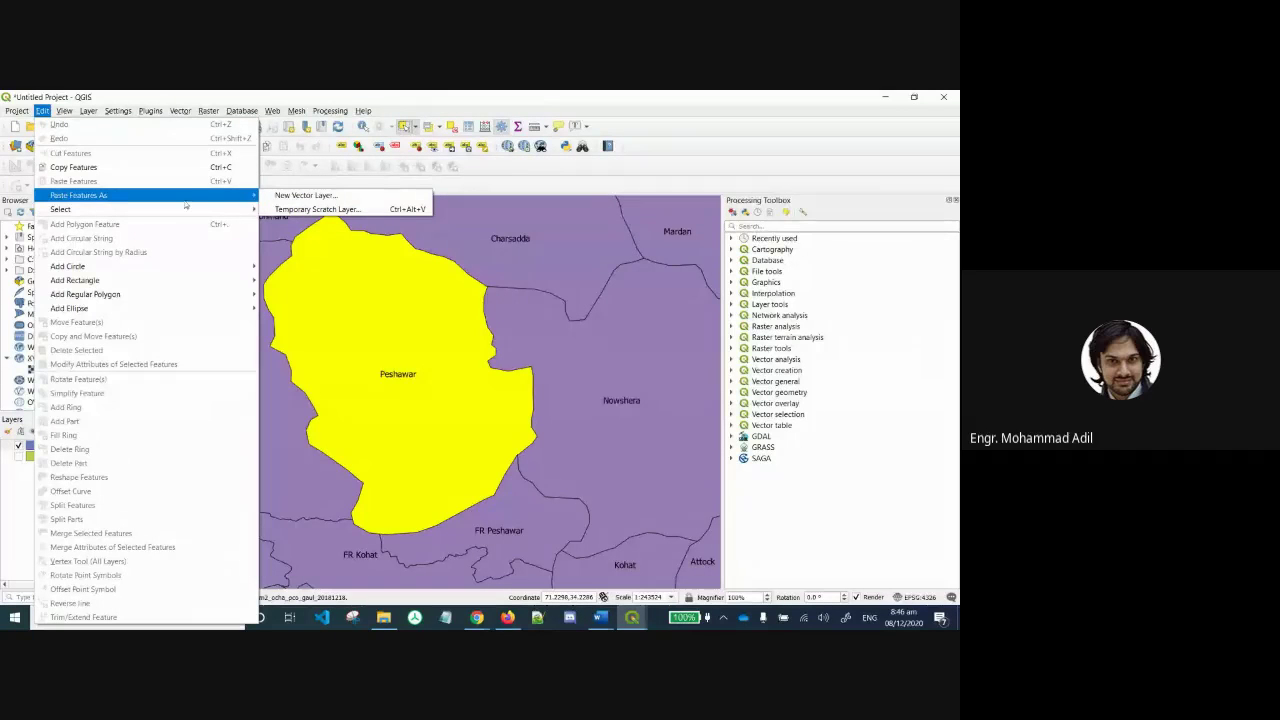
{"action": "left_click", "coordinate": [315, 196]}
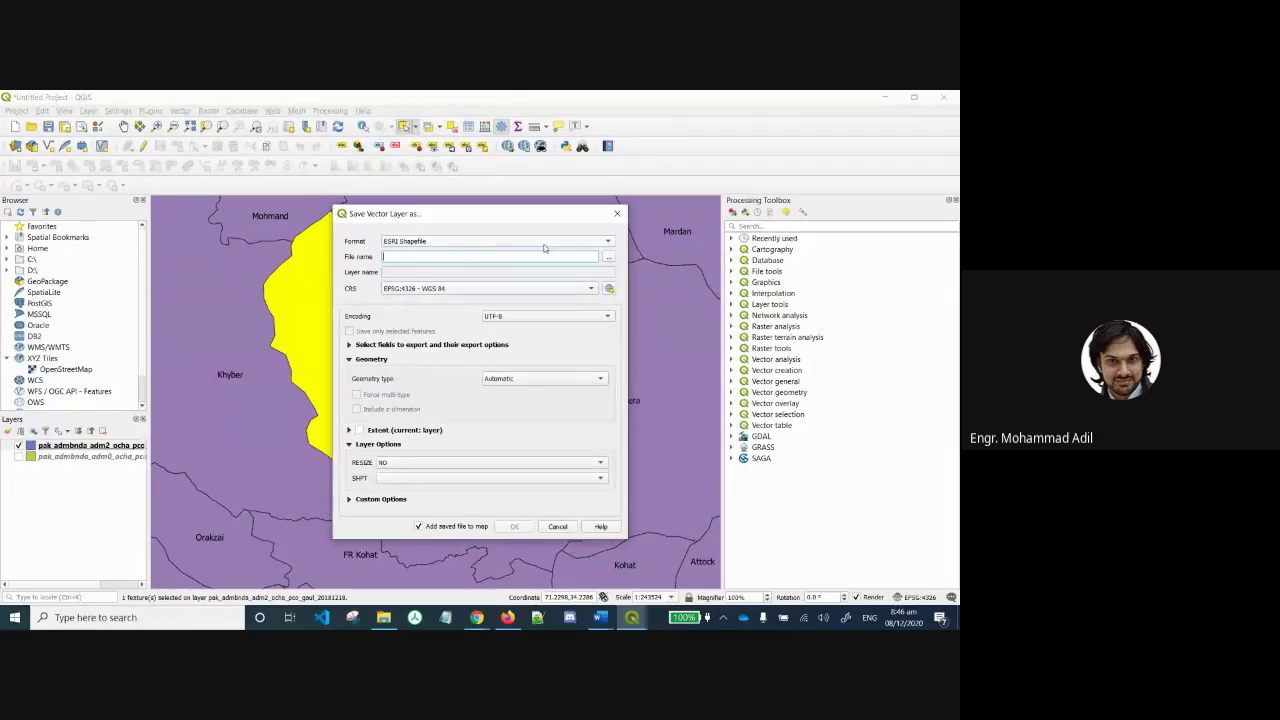
Set the new layer's output file to peshawarDist.shp in the Fall 2020 folder.
{"action": "left_click", "coordinate": [607, 258]}
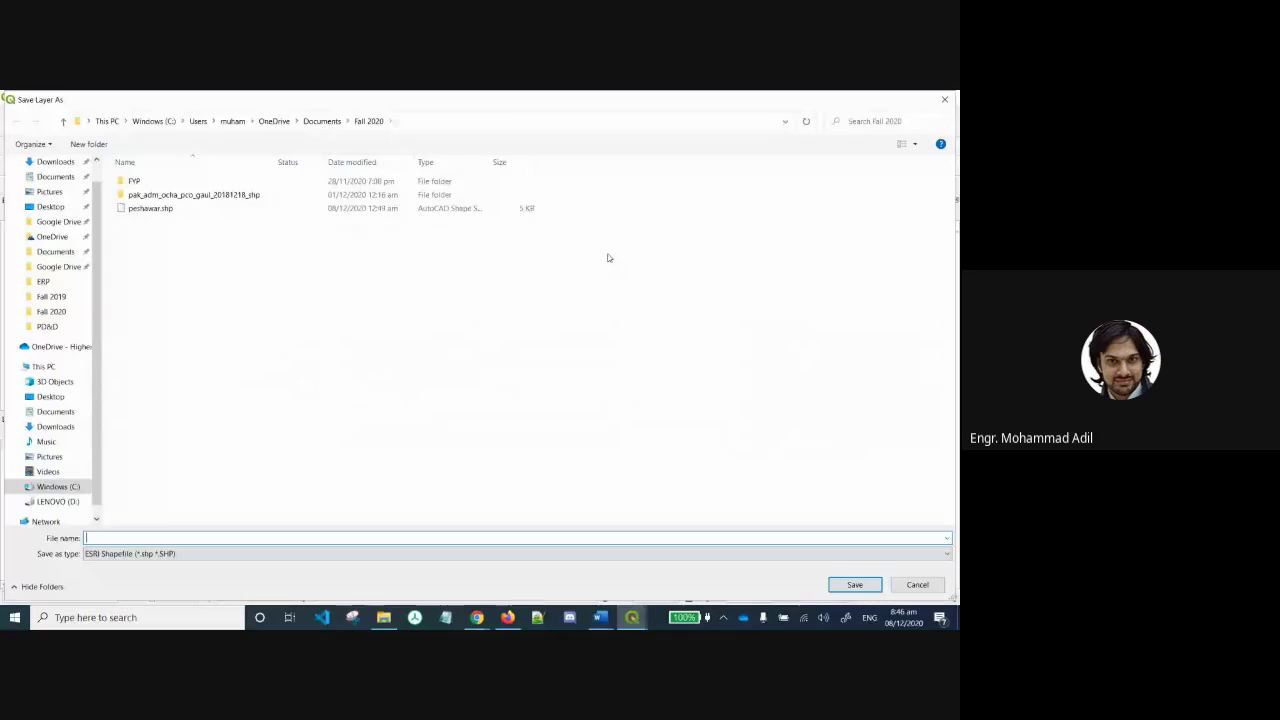
{"action": "left_click", "coordinate": [143, 208]}
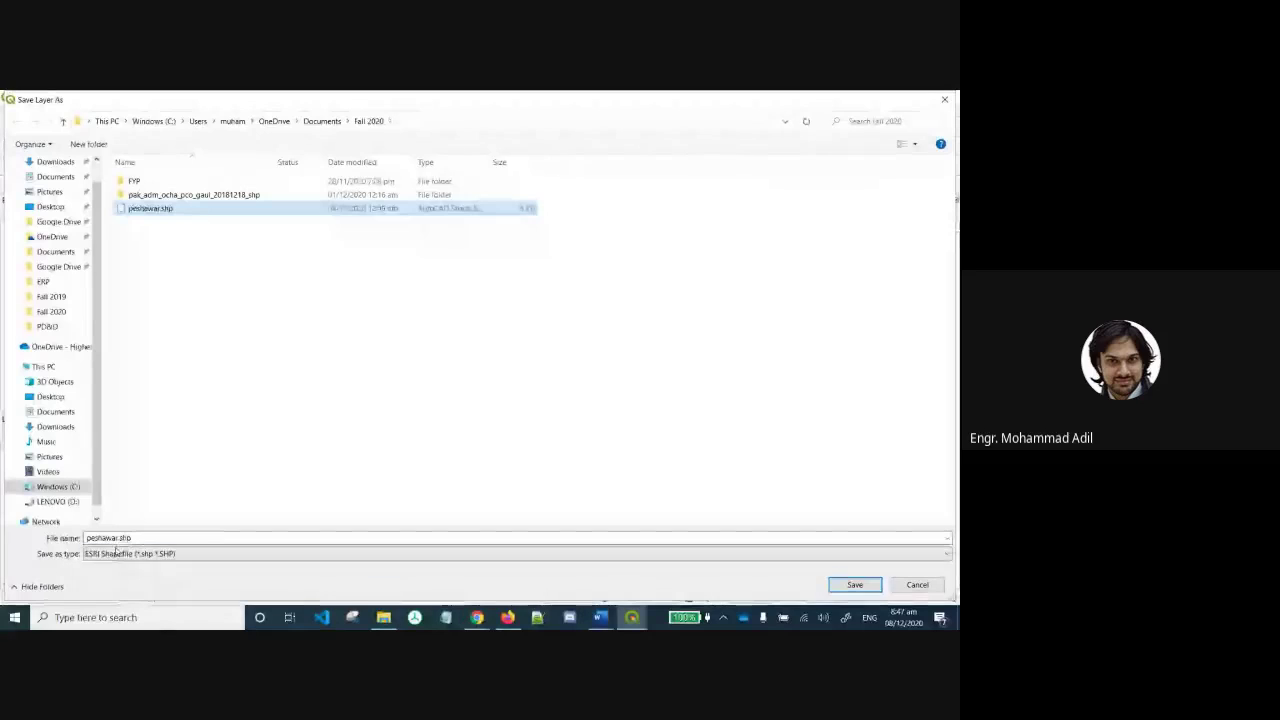
{"action": "double_click", "coordinate": [117, 538]}
{"action": "left_click", "coordinate": [117, 538]}
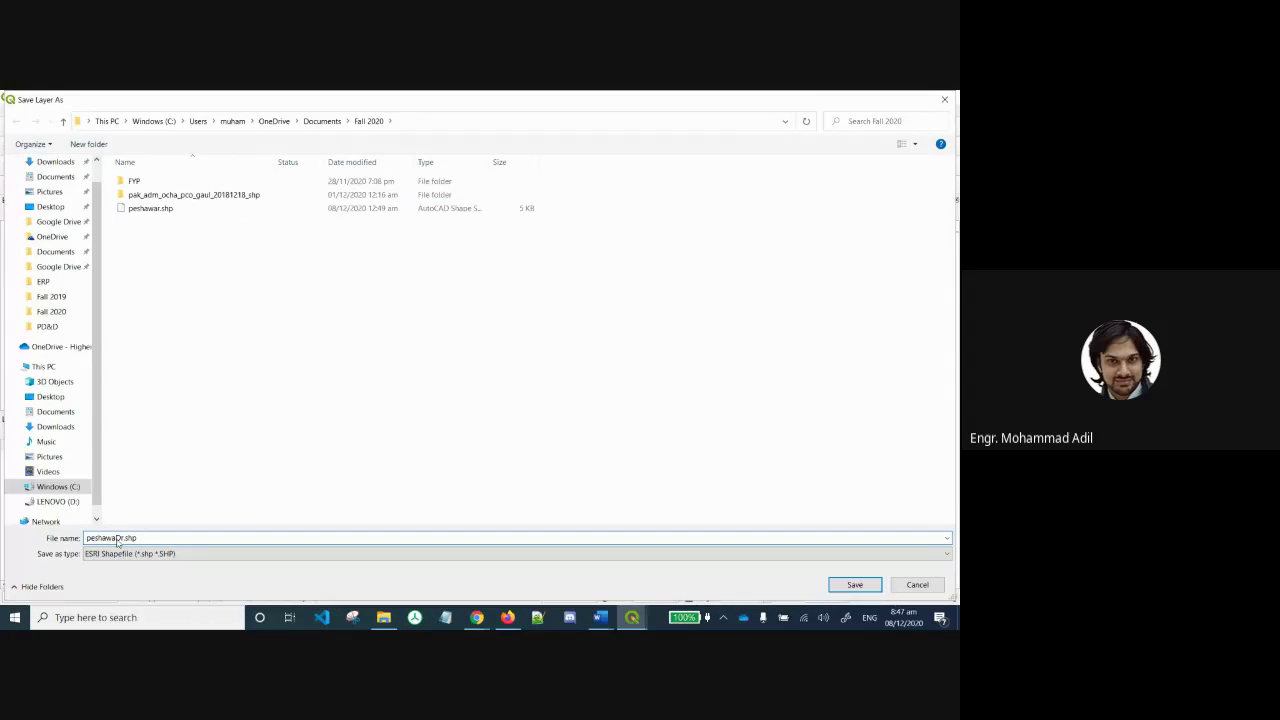
{"action": "type", "text": "Distr"}
{"action": "type", "text": "i"}
{"action": "key", "text": "BackSpace"}
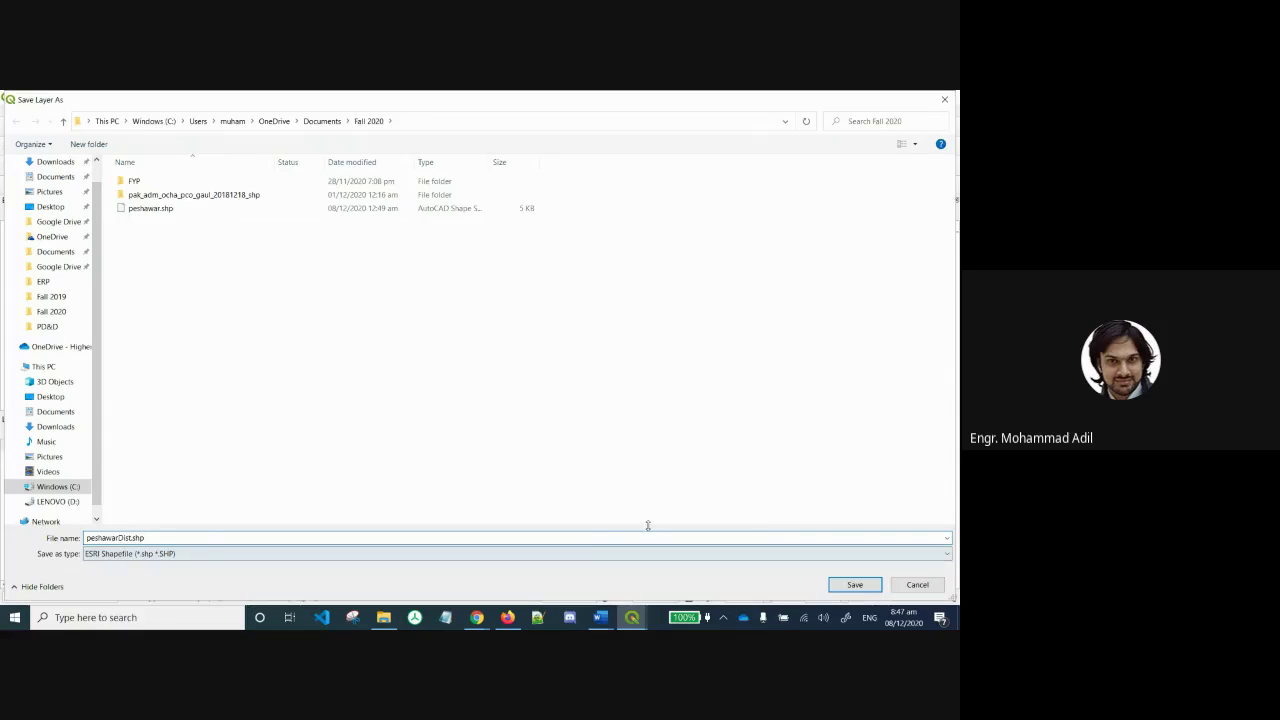
{"action": "left_click", "coordinate": [858, 587]}
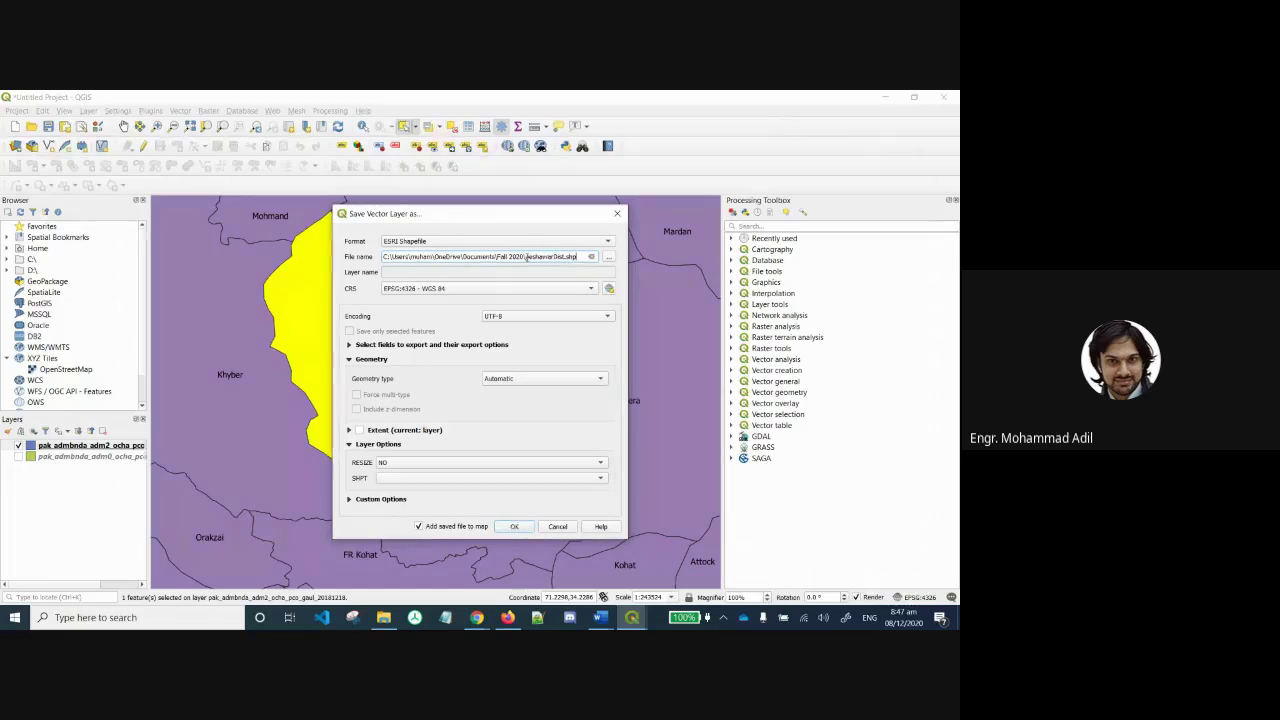
{"action": "left_click_drag", "start_coordinate": [527, 257], "coordinate": [580, 257]}
Review the CRS choices for the new layer and compare WGS 84 with WGS 84 / Pseudo-Mercator in an enlarged CRS selector.
{"action": "left_click", "coordinate": [592, 290]}
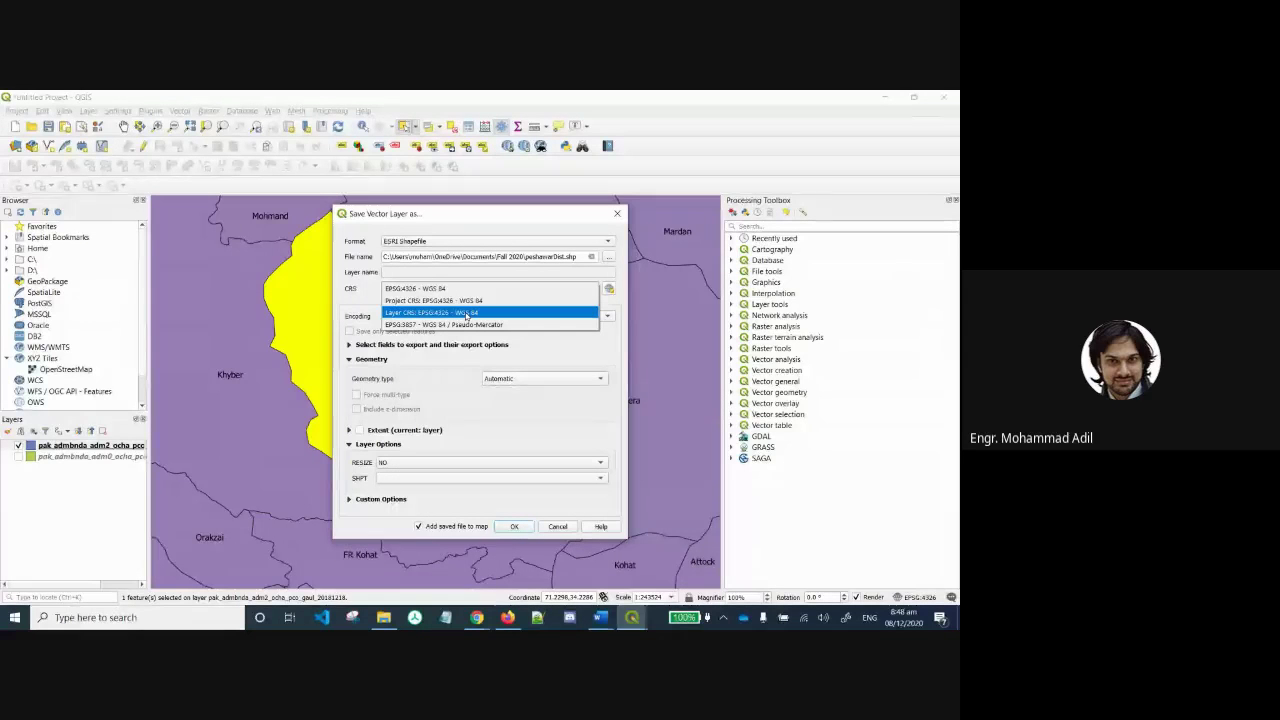
{"action": "left_click", "coordinate": [624, 295]}
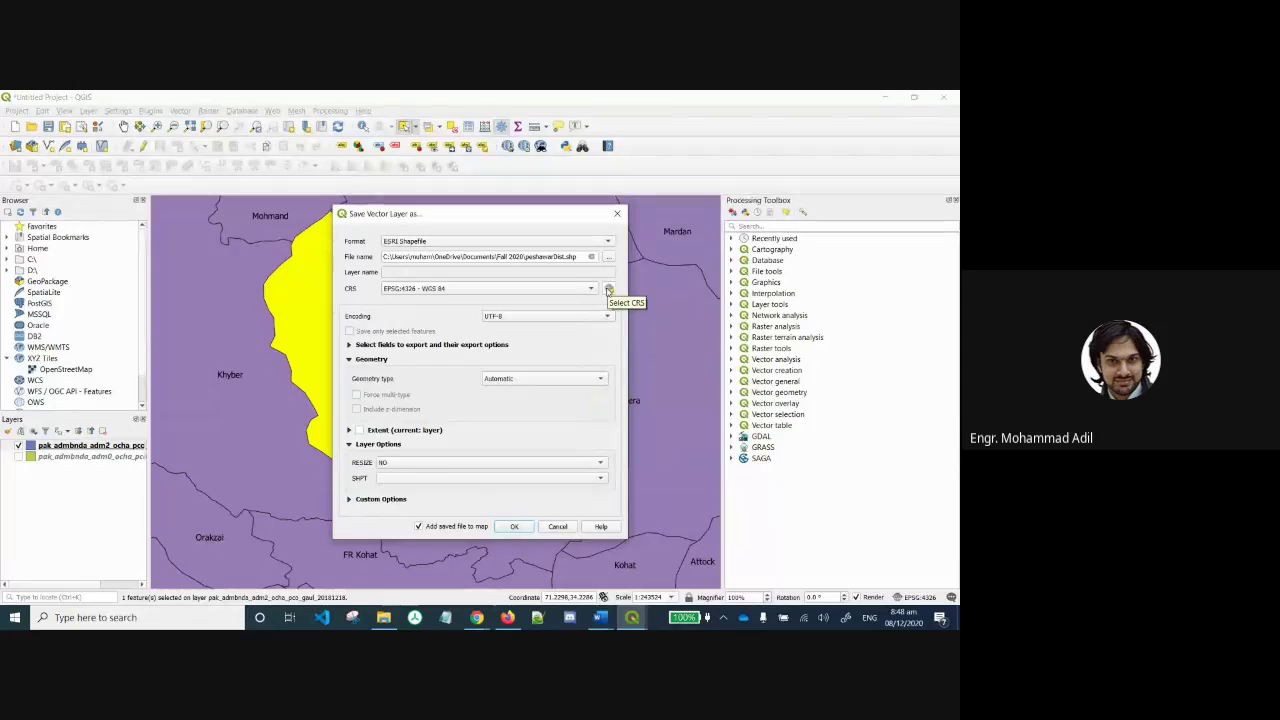
{"action": "left_click", "coordinate": [608, 290]}
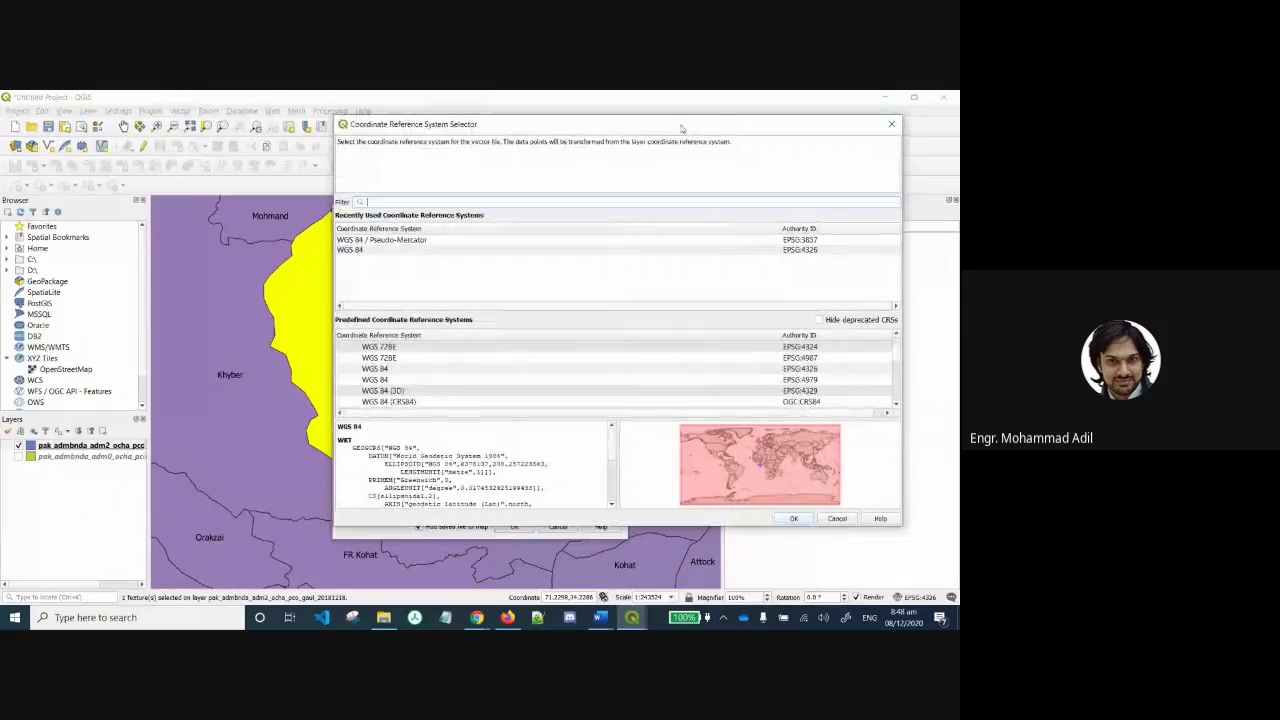
{"action": "left_click_drag", "start_coordinate": [681, 127], "coordinate": [443, 121]}
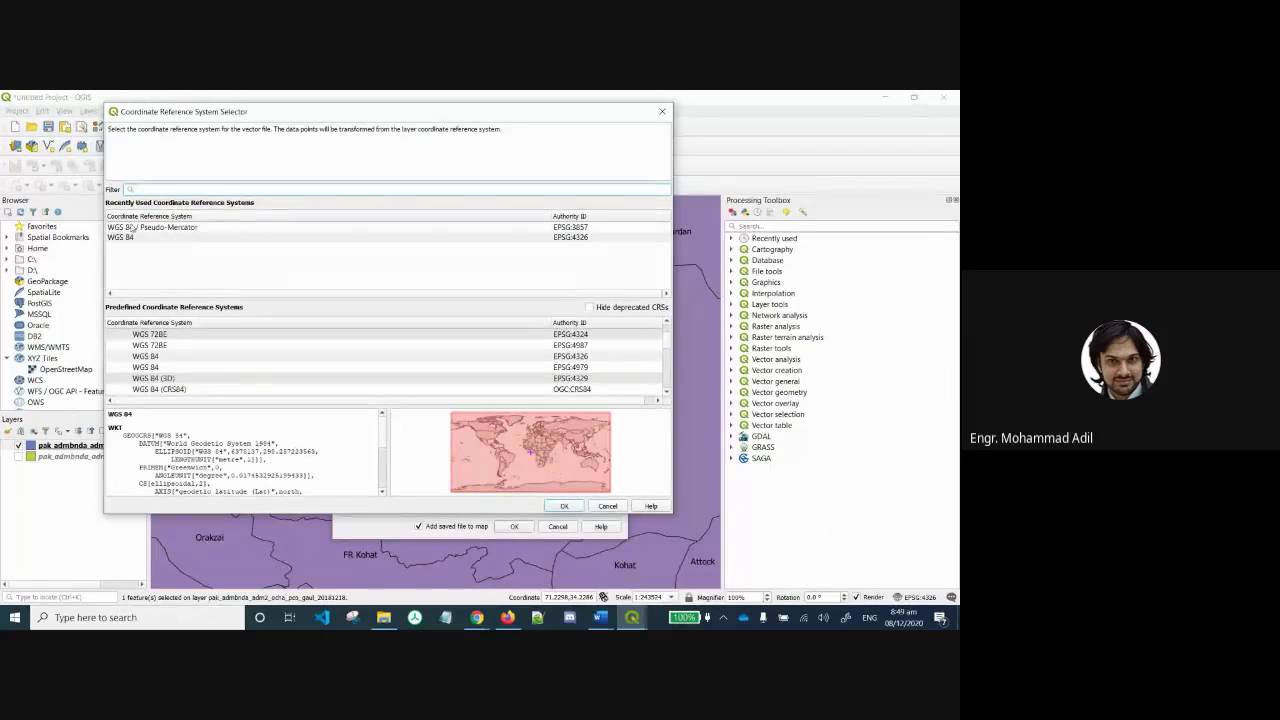
{"action": "left_click", "coordinate": [591, 240]}
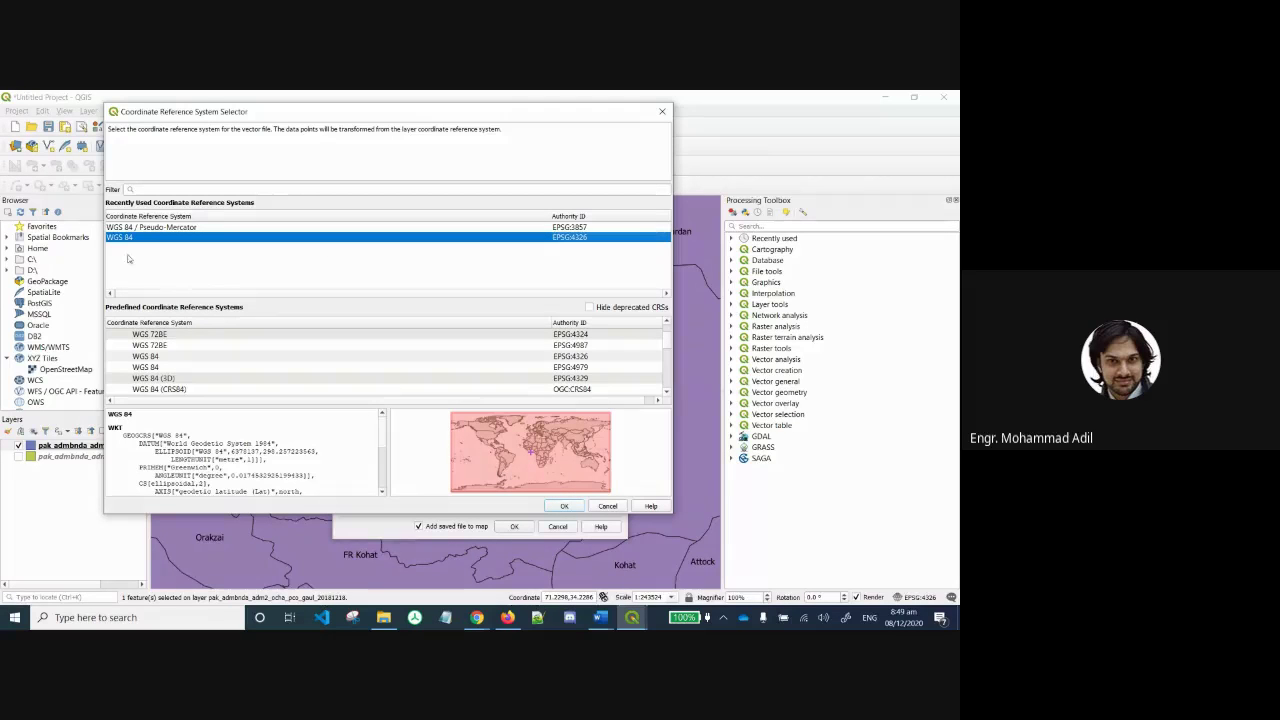
{"action": "left_click", "coordinate": [146, 228]}
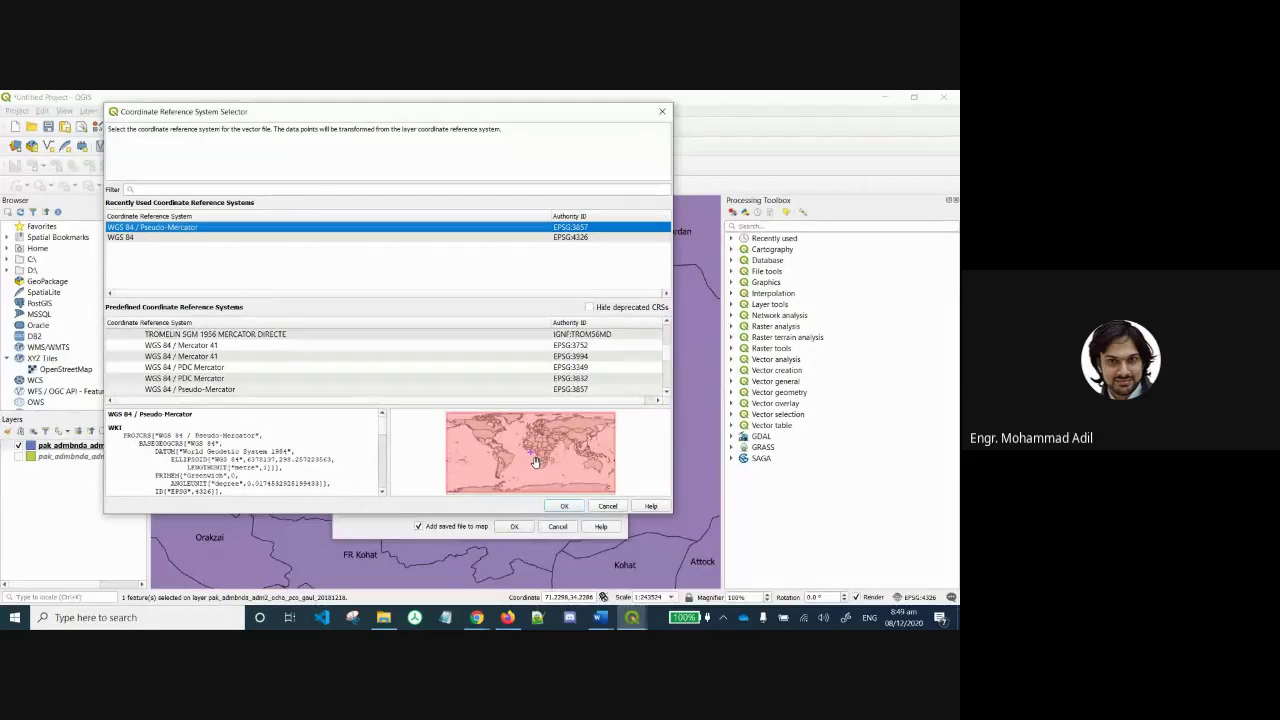
{"action": "left_click", "coordinate": [296, 237]}
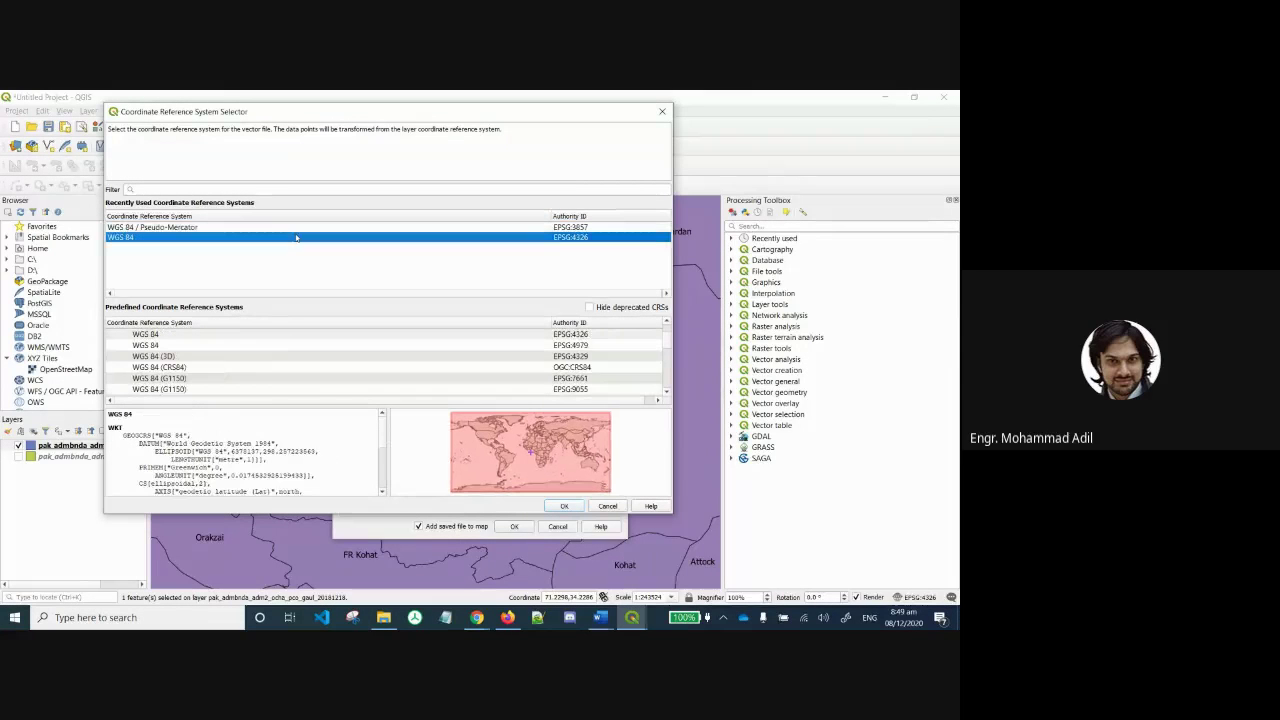
{"action": "left_click", "coordinate": [297, 227]}
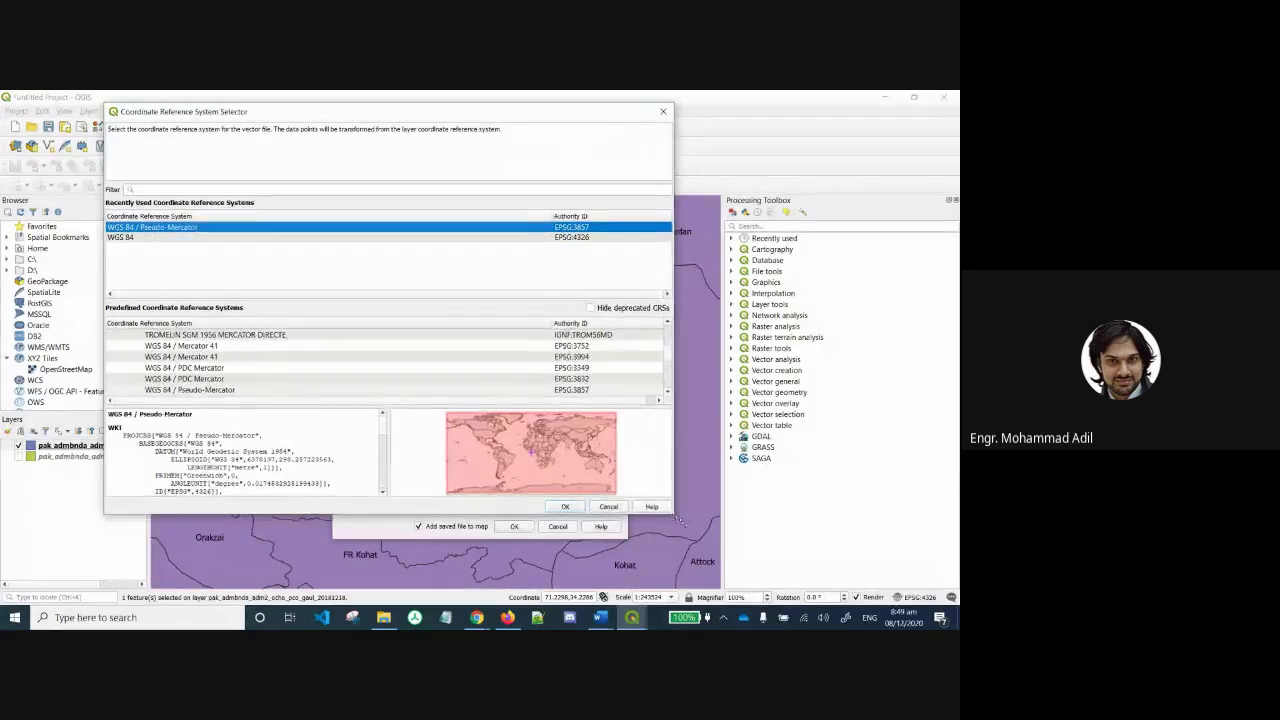
{"action": "left_click_drag", "start_coordinate": [672, 512], "coordinate": [806, 561]}
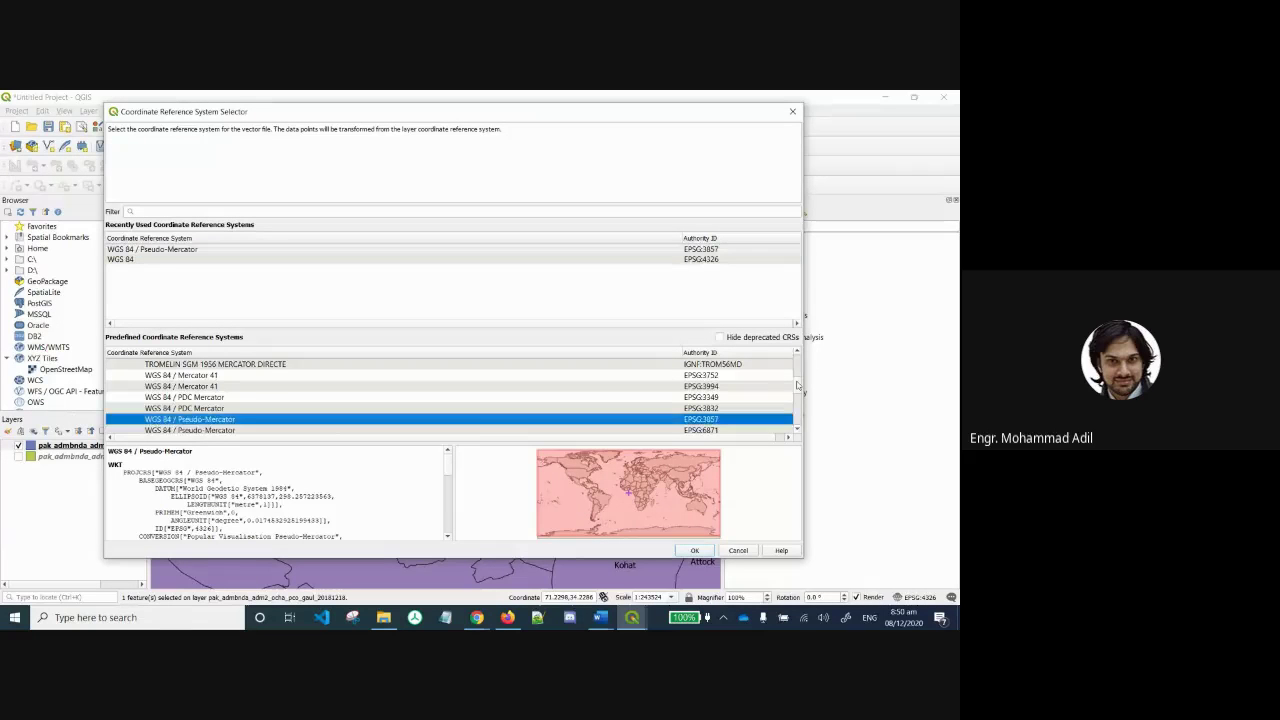
Collapse the geographic coordinate systems and browse the projected coordinate systems through to the end of the predefined list.
{"action": "left_click_drag", "start_coordinate": [797, 385], "coordinate": [797, 355]}
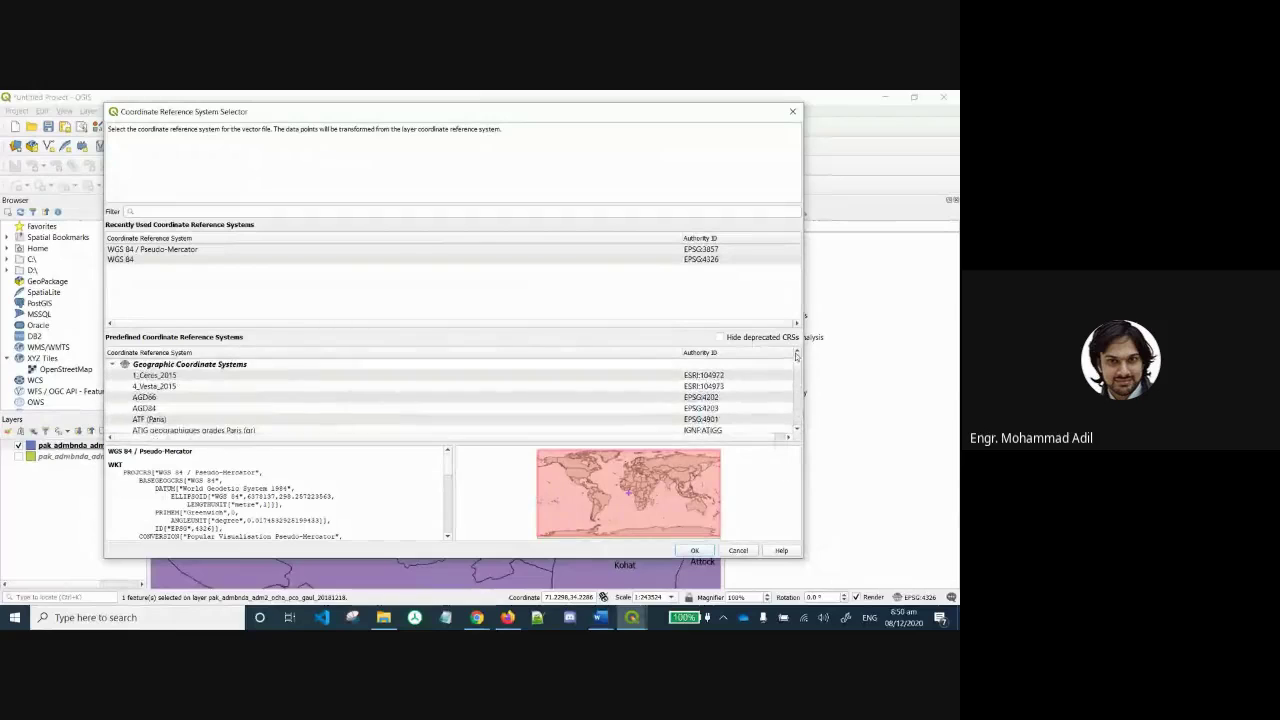
{"action": "left_click", "coordinate": [114, 365]}
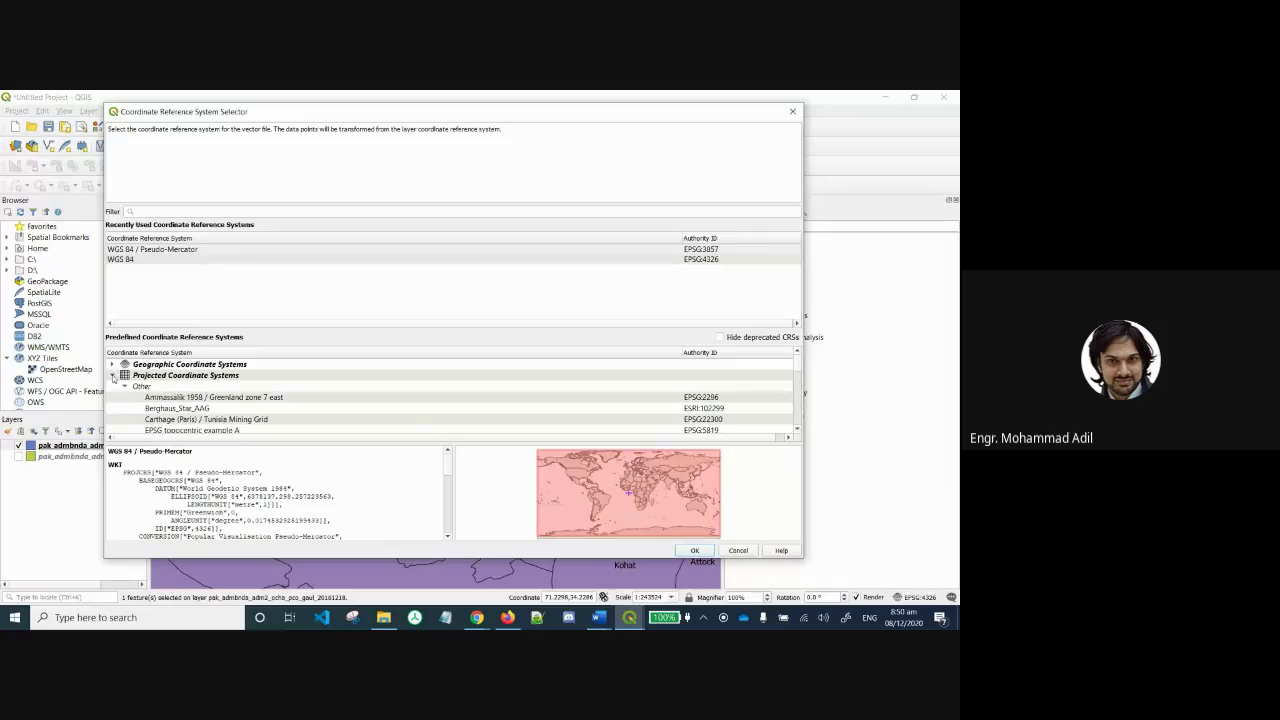
{"action": "left_click", "coordinate": [113, 375]}
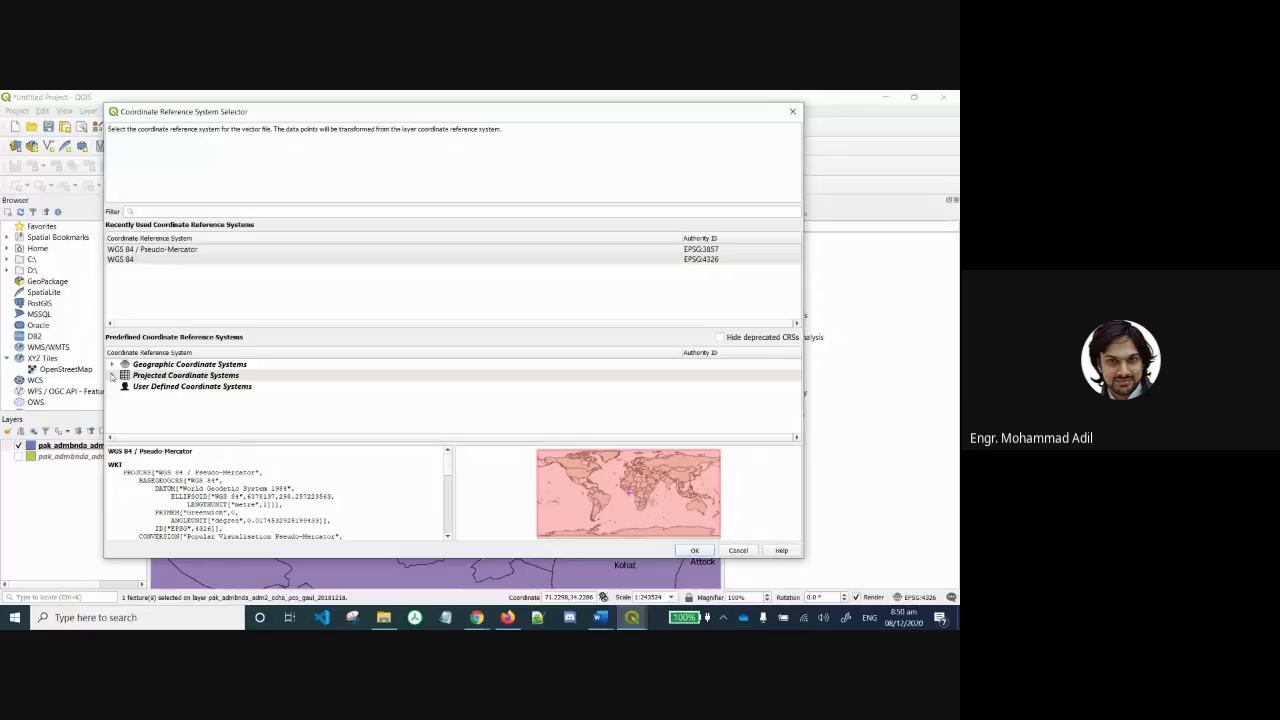
{"action": "left_click", "coordinate": [113, 376]}
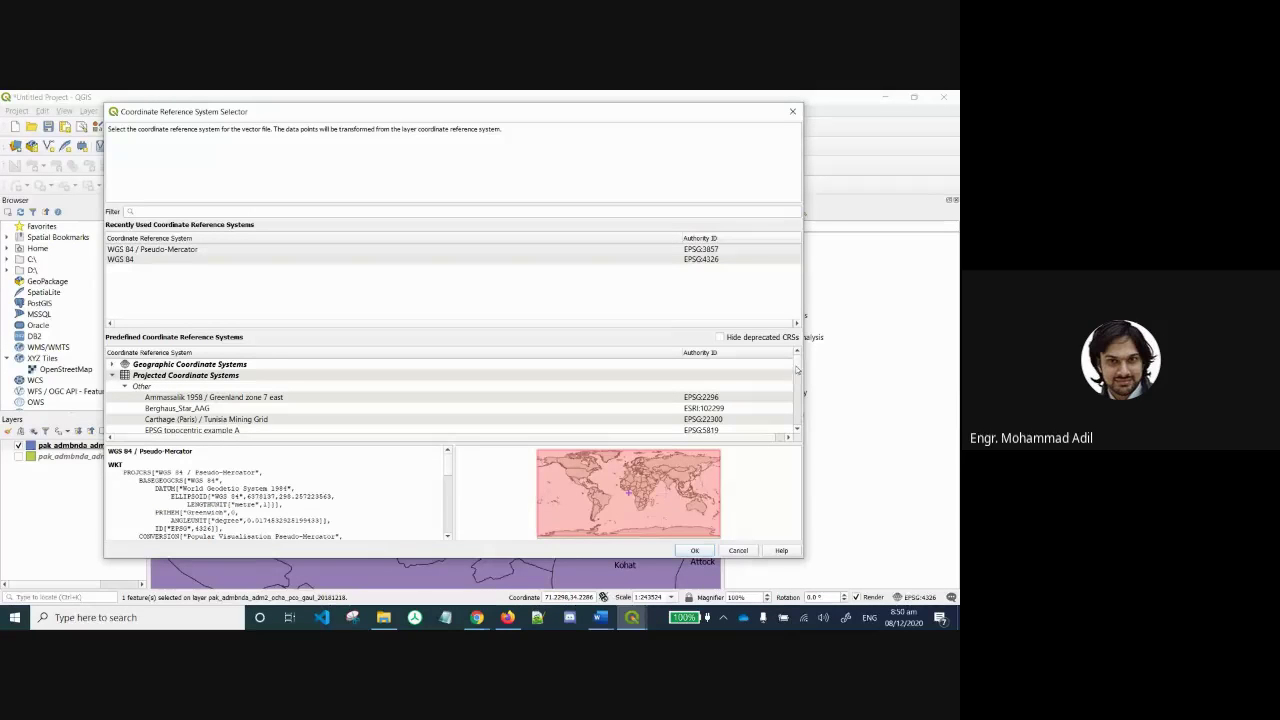
{"action": "left_click_drag", "start_coordinate": [797, 364], "coordinate": [797, 430]}
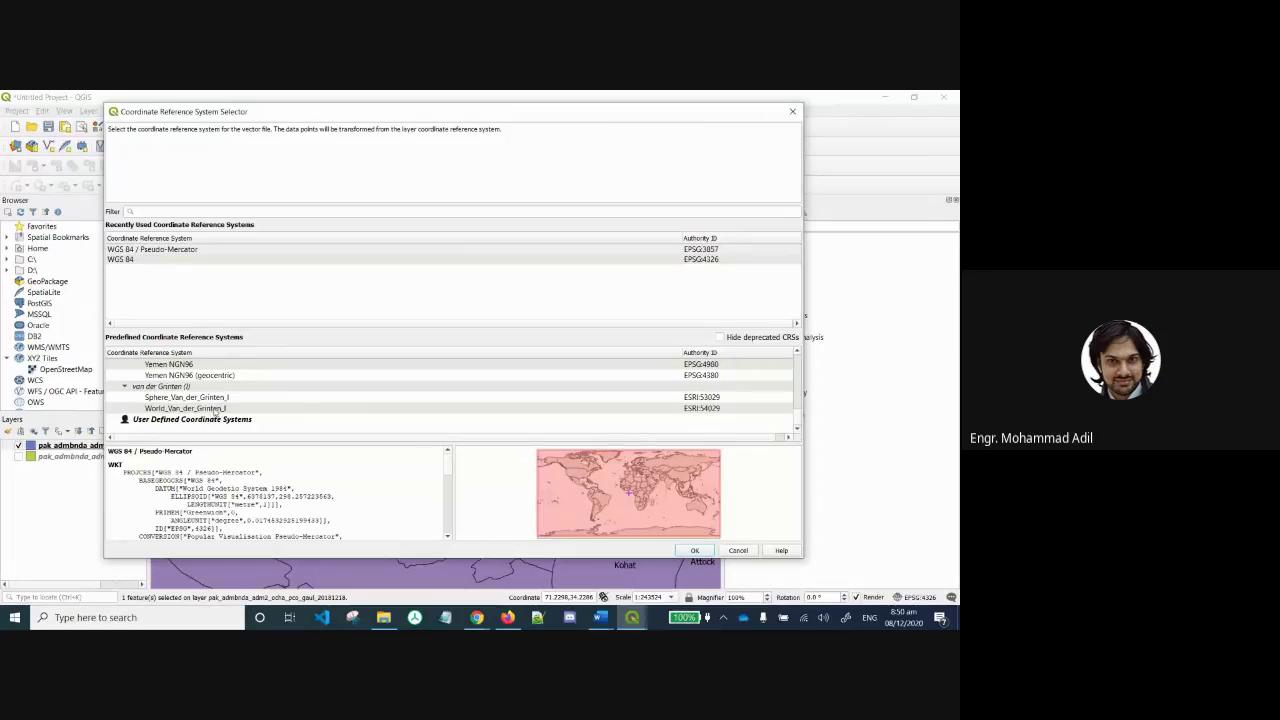
Compare the coverage areas of World_Van_der_Grinten_I, Yemen NGN96 and the neighbouring geocentric systems on the CRS preview map.
{"action": "left_click", "coordinate": [215, 410]}
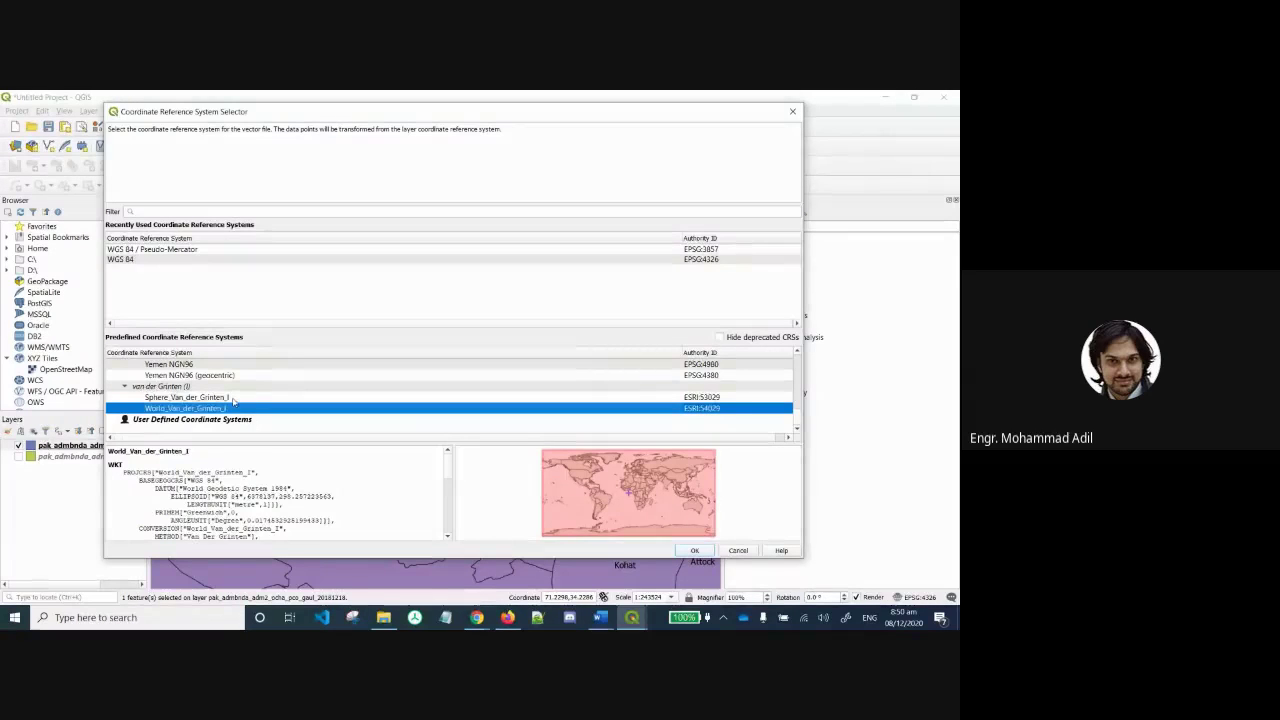
{"action": "key", "text": "Up"}
{"action": "key", "text": "Up"}
{"action": "key", "text": "Up"}
{"action": "key", "text": "Up"}
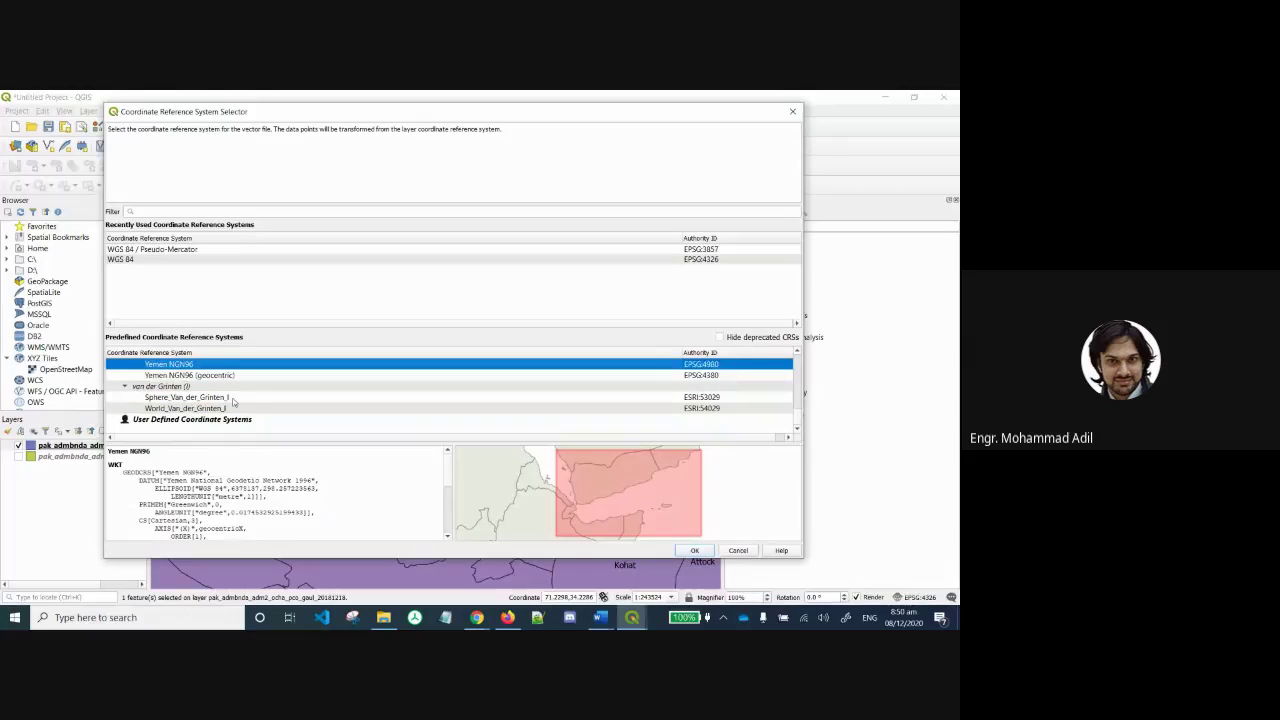
{"action": "key", "text": "Down"}
{"action": "key", "text": "Up"}
{"action": "key", "text": "Up"}
{"action": "key", "text": "Up"}
{"action": "key", "text": "Up"}
{"action": "key", "text": "Down"}
{"action": "key", "text": "Down"}
{"action": "key", "text": "Down"}
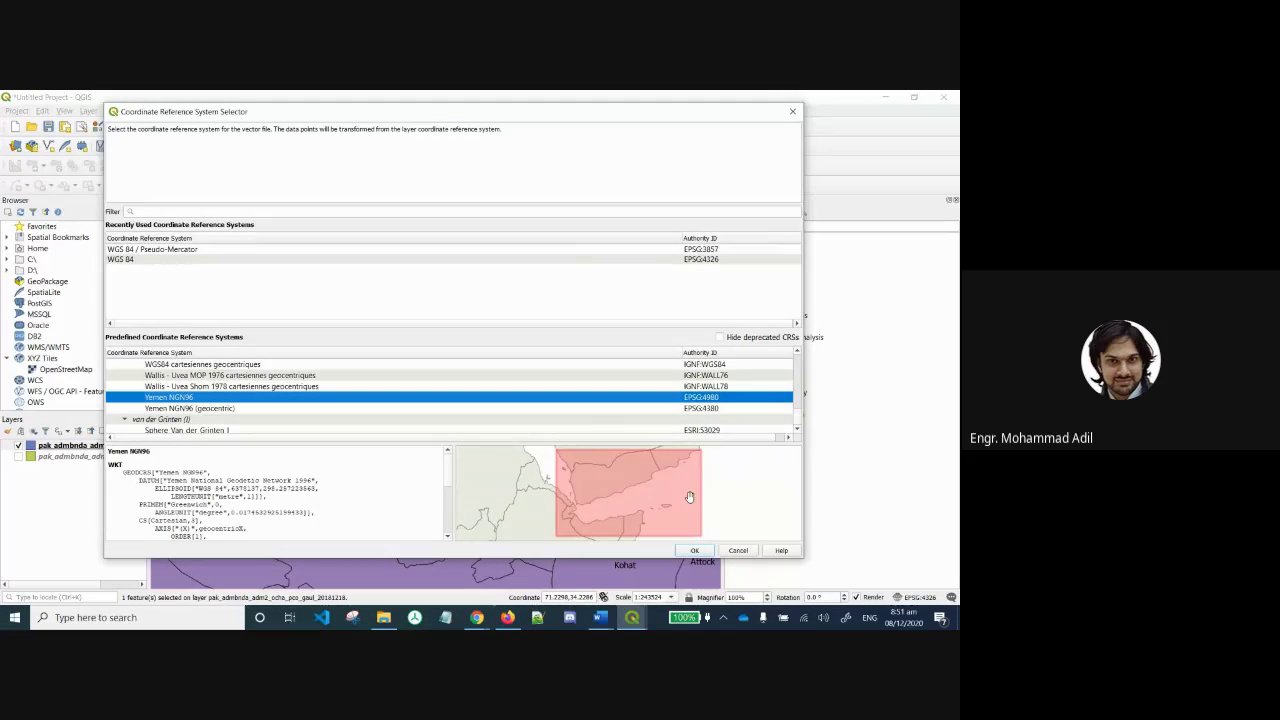
{"action": "key", "text": "Down"}
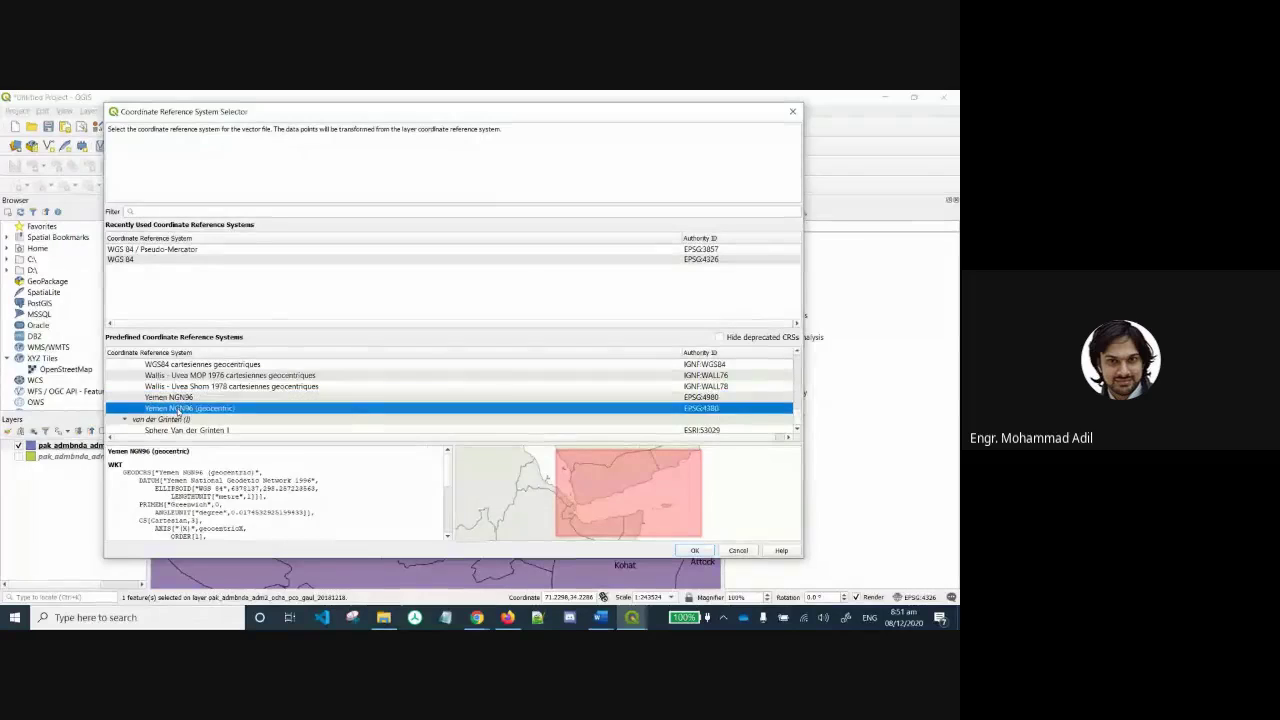
{"action": "key", "text": "Up"}
{"action": "key", "text": "Up"}
{"action": "key", "text": "Up"}
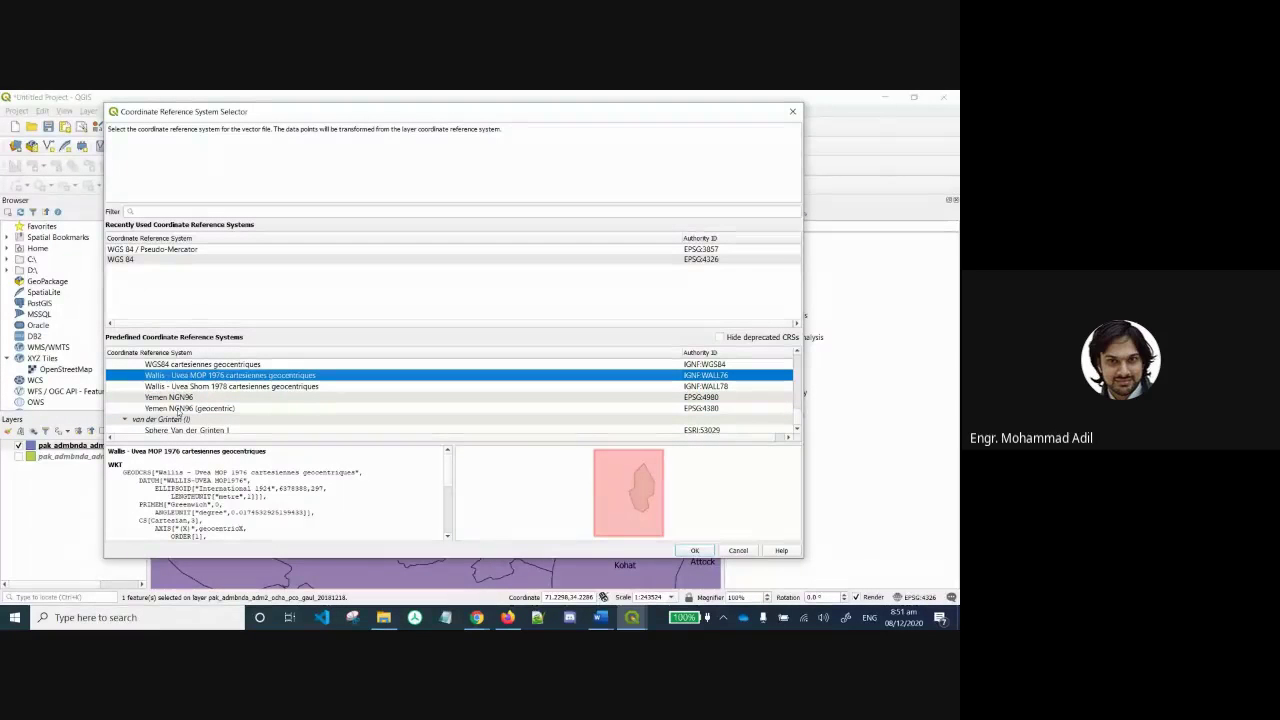
Examine the extents of the WGS84 cartesiennes geocentriques, WGS 84 (geocentric) and WGS 72 entries in the predefined list.
{"action": "key", "text": "Up"}
{"action": "key", "text": "Up"}
{"action": "key", "text": "Down"}
{"action": "key", "text": "Down"}
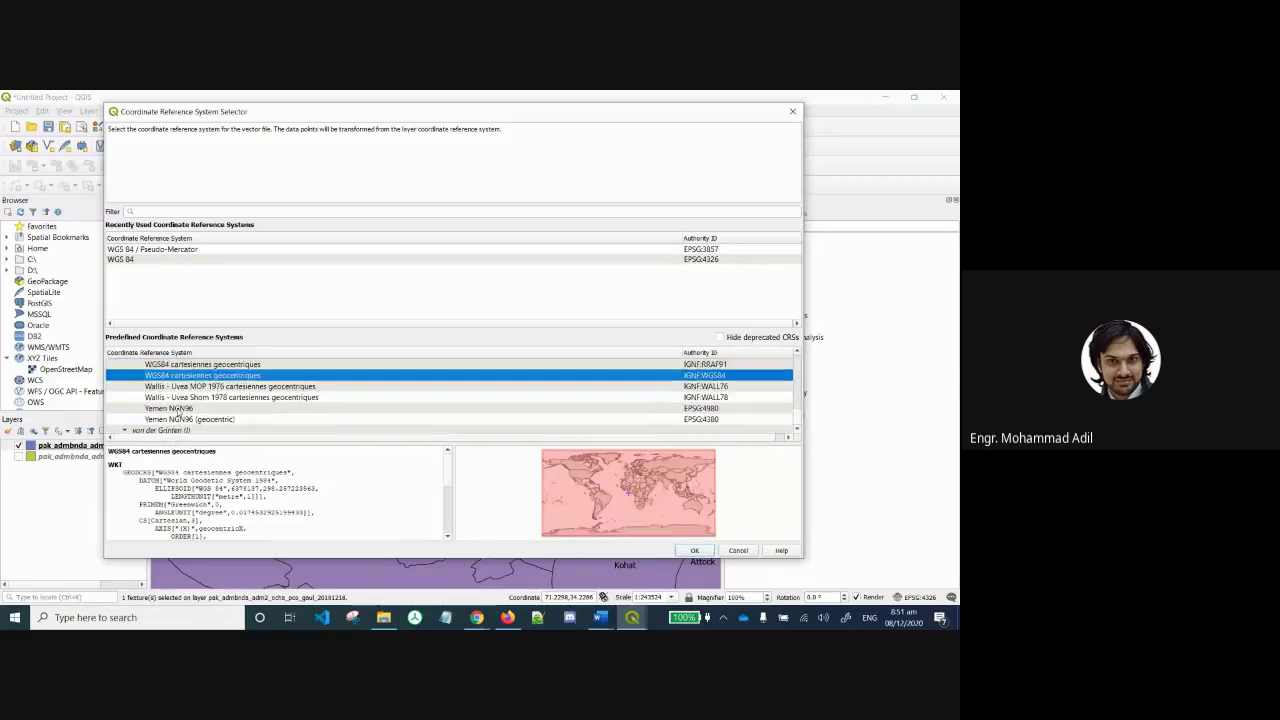
{"action": "key", "text": "Up"}
{"action": "key", "text": "Up"}
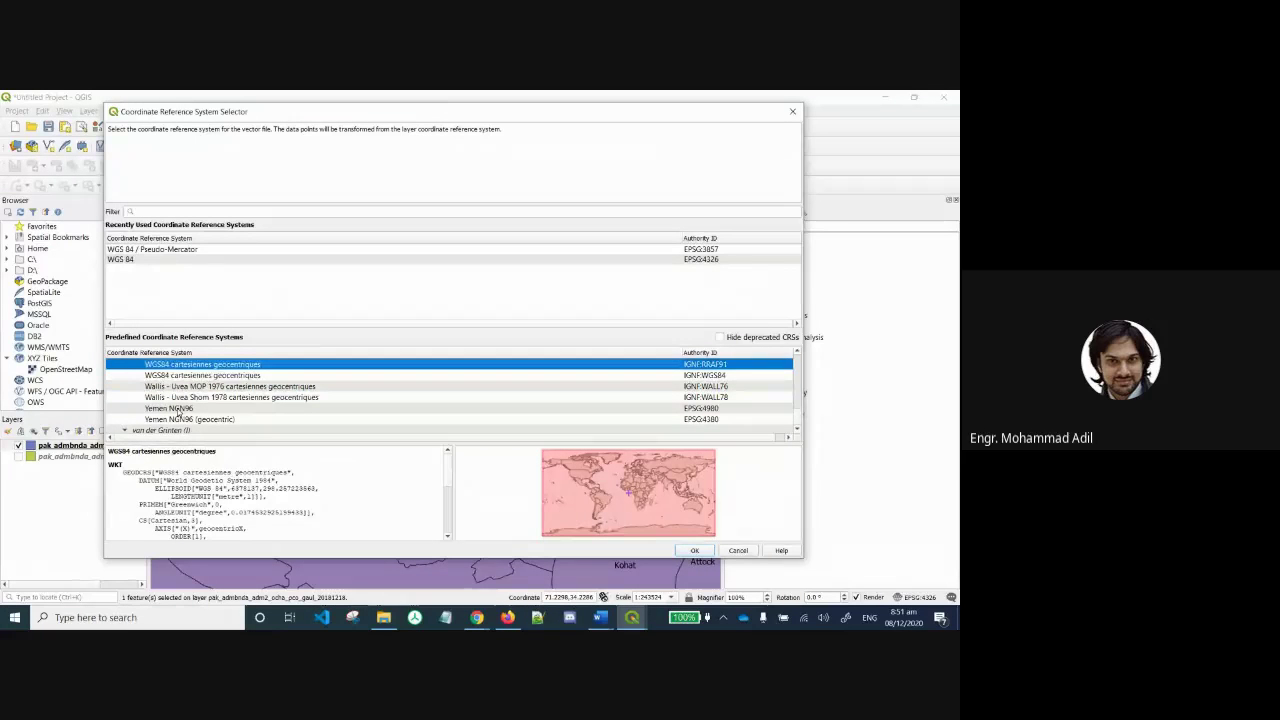
{"action": "key", "text": "Down"}
{"action": "key", "text": "Up"}
{"action": "key", "text": "Up"}
{"action": "key", "text": "Up"}
{"action": "key", "text": "Up"}
{"action": "key", "text": "Up"}
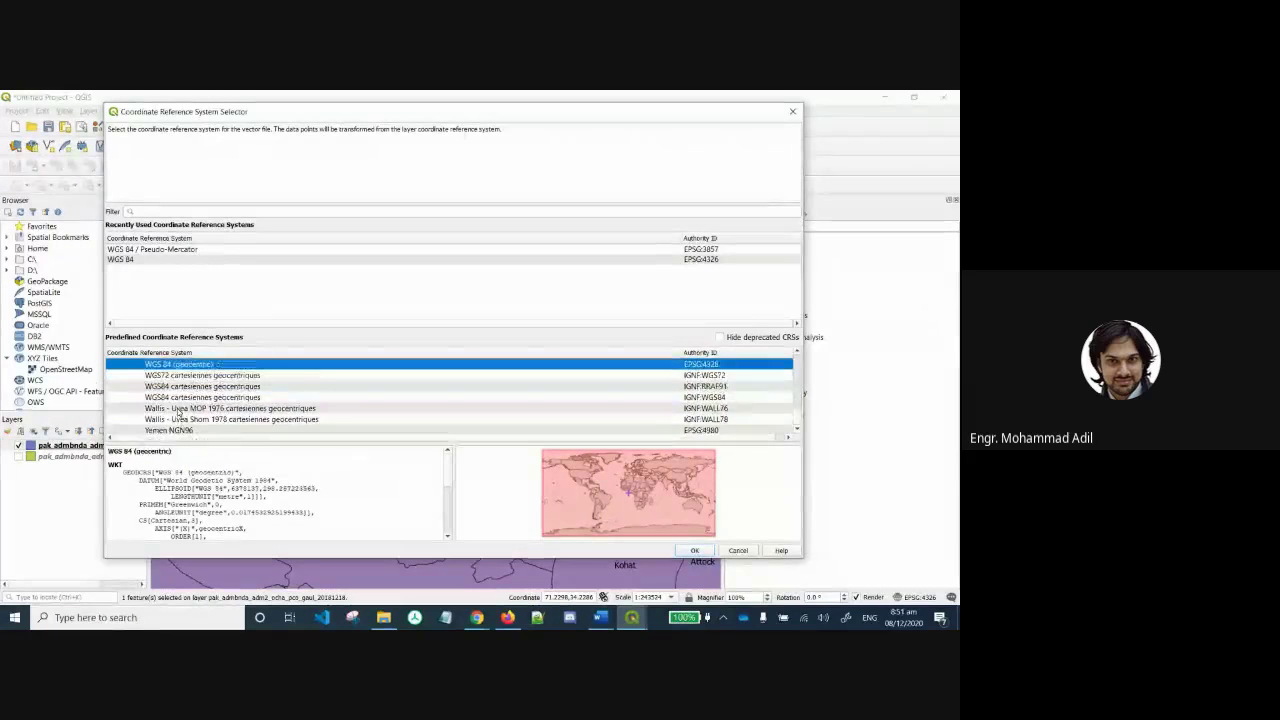
{"action": "key", "text": "Up"}
{"action": "key", "text": "Up"}
{"action": "key", "text": "Up"}
{"action": "key", "text": "Up"}
{"action": "key", "text": "Up"}
{"action": "key", "text": "Up"}
{"action": "key", "text": "Up"}
{"action": "key", "text": "Up"}
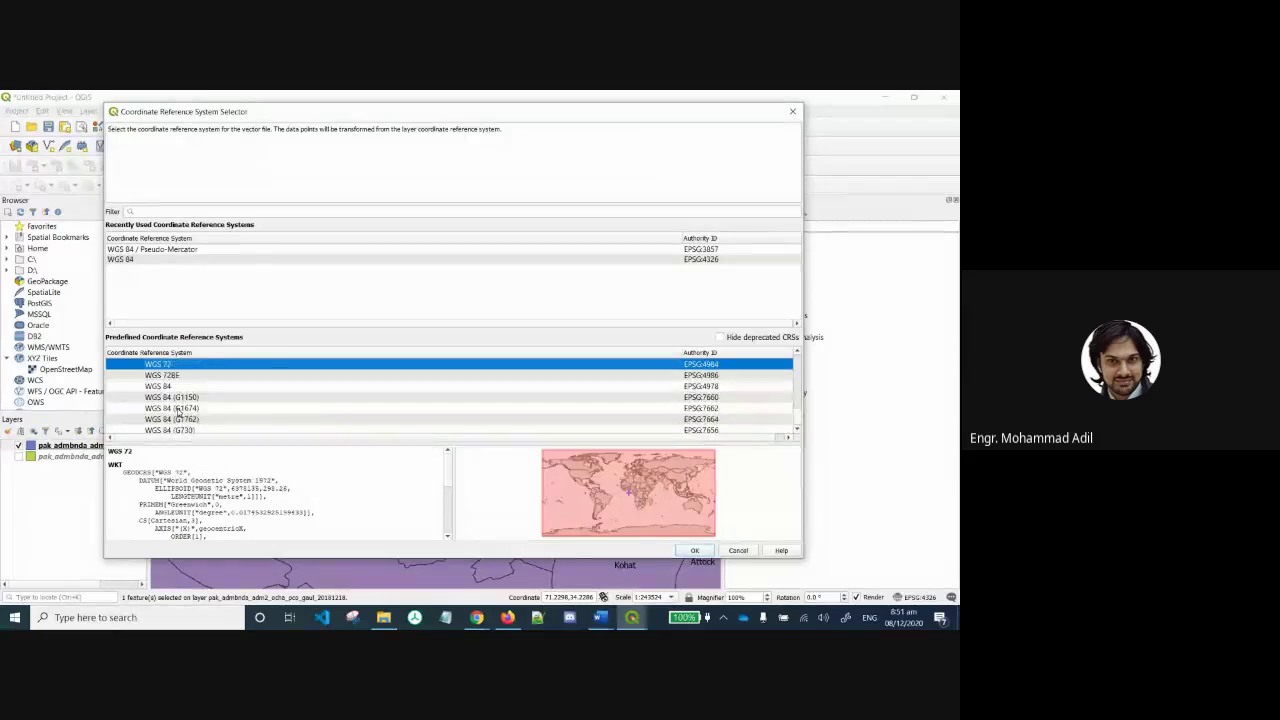
{"action": "key", "text": "Down"}
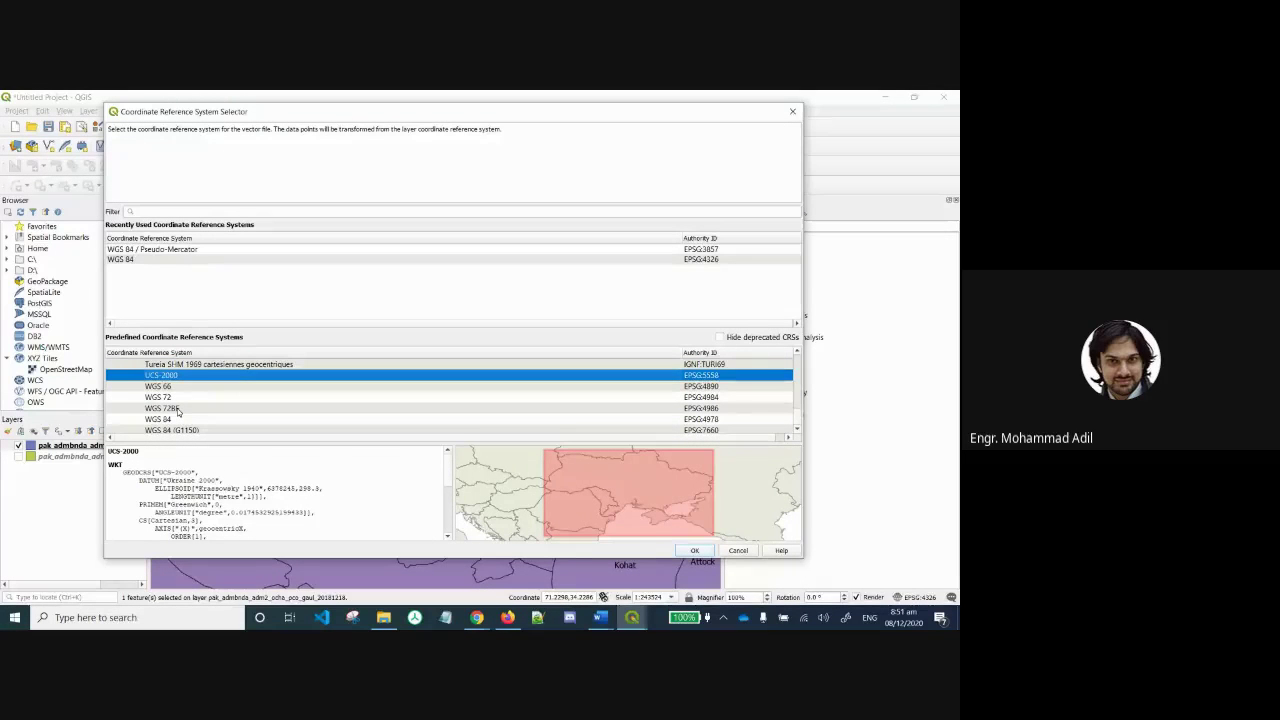
Go back through the geocentric systems from UCS-2000 to St Pierre Miquelon 1950 cartesiennes, checking each one's coverage area.
{"action": "key", "text": "Up"}
{"action": "key", "text": "Up"}
{"action": "key", "text": "Up"}
{"action": "key", "text": "Up"}
{"action": "key", "text": "Up"}
{"action": "key", "text": "Up"}
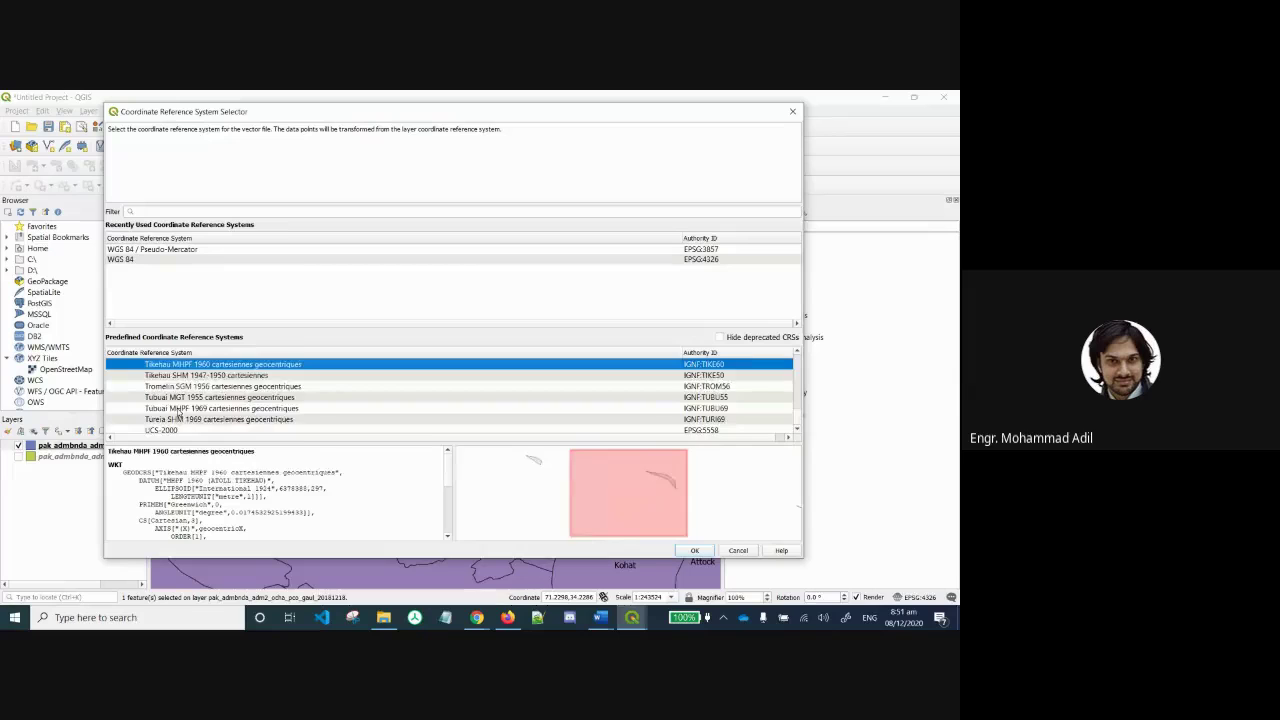
{"action": "key", "text": "Up"}
{"action": "key", "text": "Up"}
{"action": "key", "text": "Up"}
{"action": "key", "text": "Up"}
{"action": "key", "text": "Up"}
{"action": "key", "text": "Up"}
{"action": "key", "text": "Up"}
{"action": "key", "text": "Up"}
{"action": "key", "text": "Up"}
{"action": "key", "text": "Up"}
{"action": "key", "text": "Up"}
{"action": "key", "text": "Up"}
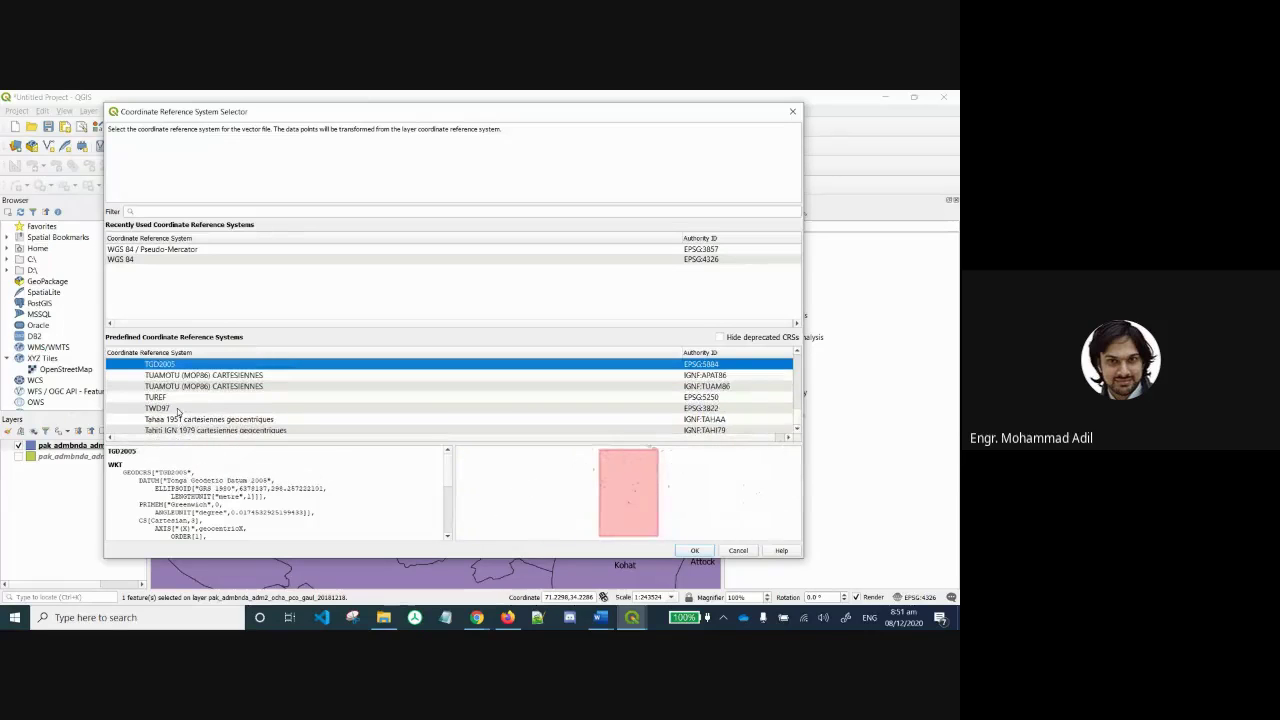
{"action": "key", "text": "Up"}
{"action": "key", "text": "Up"}
{"action": "key", "text": "Up"}
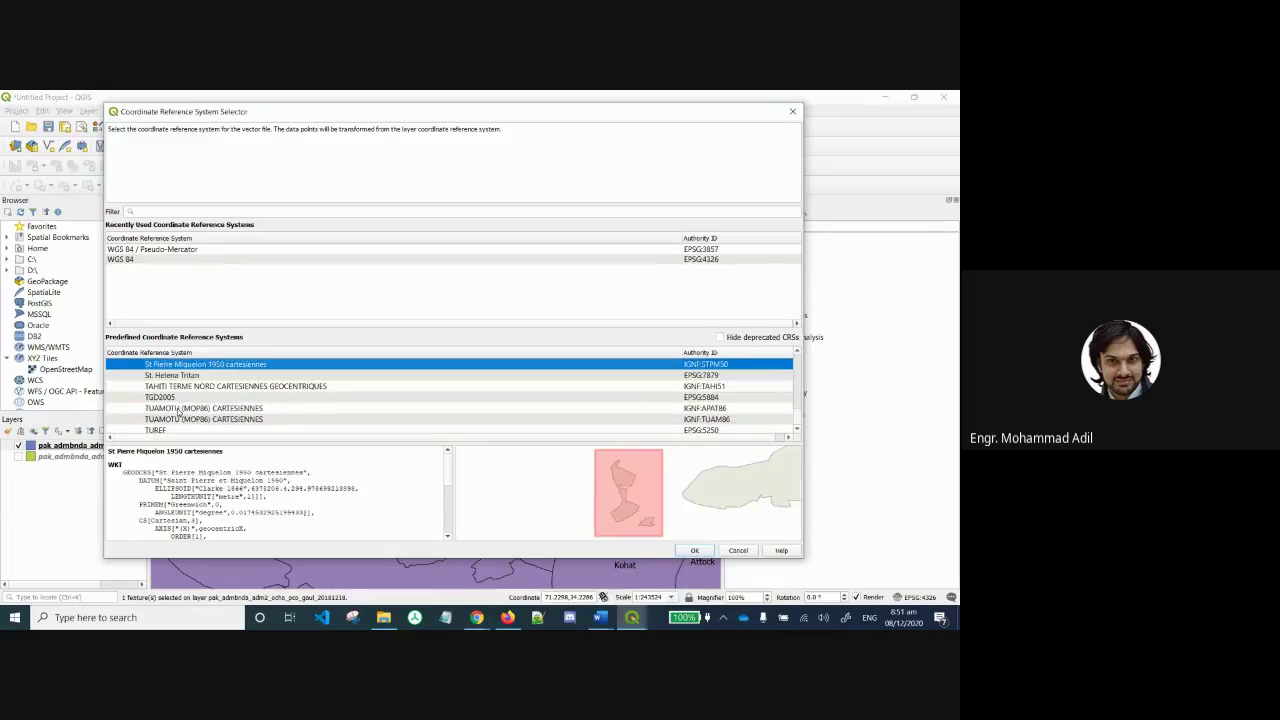
Review the coverage of the geocentric systems from SREF98 back to the SIRGAS group, including SIRGAS 1995 and SIRGAS 2000.
{"action": "key", "text": "Up"}
{"action": "key", "text": "Up"}
{"action": "key", "text": "Up"}
{"action": "key", "text": "Up"}
{"action": "key", "text": "Up"}
{"action": "key", "text": "Up"}
{"action": "key", "text": "Up"}
{"action": "key", "text": "Up"}
{"action": "key", "text": "Up"}
{"action": "key", "text": "Up"}
{"action": "key", "text": "Up"}
{"action": "key", "text": "Up"}
{"action": "key", "text": "Up"}
{"action": "key", "text": "Up"}
{"action": "key", "text": "Up"}
{"action": "key", "text": "Up"}
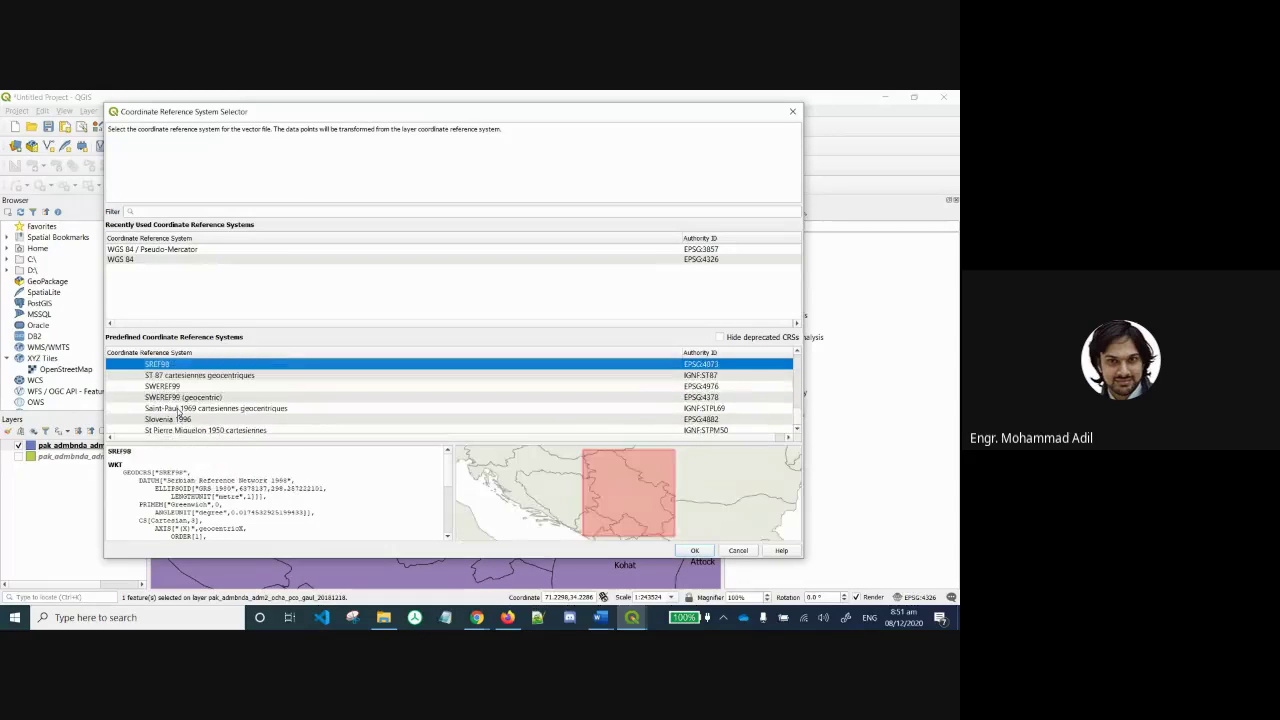
{"action": "key", "text": "Up"}
{"action": "key", "text": "Up"}
{"action": "key", "text": "Up"}
{"action": "key", "text": "Up"}
{"action": "key", "text": "Up"}
{"action": "key", "text": "Up"}
{"action": "key", "text": "Up"}
{"action": "key", "text": "Up"}
{"action": "key", "text": "Up"}
{"action": "key", "text": "Up"}
{"action": "key", "text": "Up"}
{"action": "key", "text": "Up"}
{"action": "key", "text": "Up"}
{"action": "key", "text": "Up"}
{"action": "key", "text": "Up"}
{"action": "key", "text": "Up"}
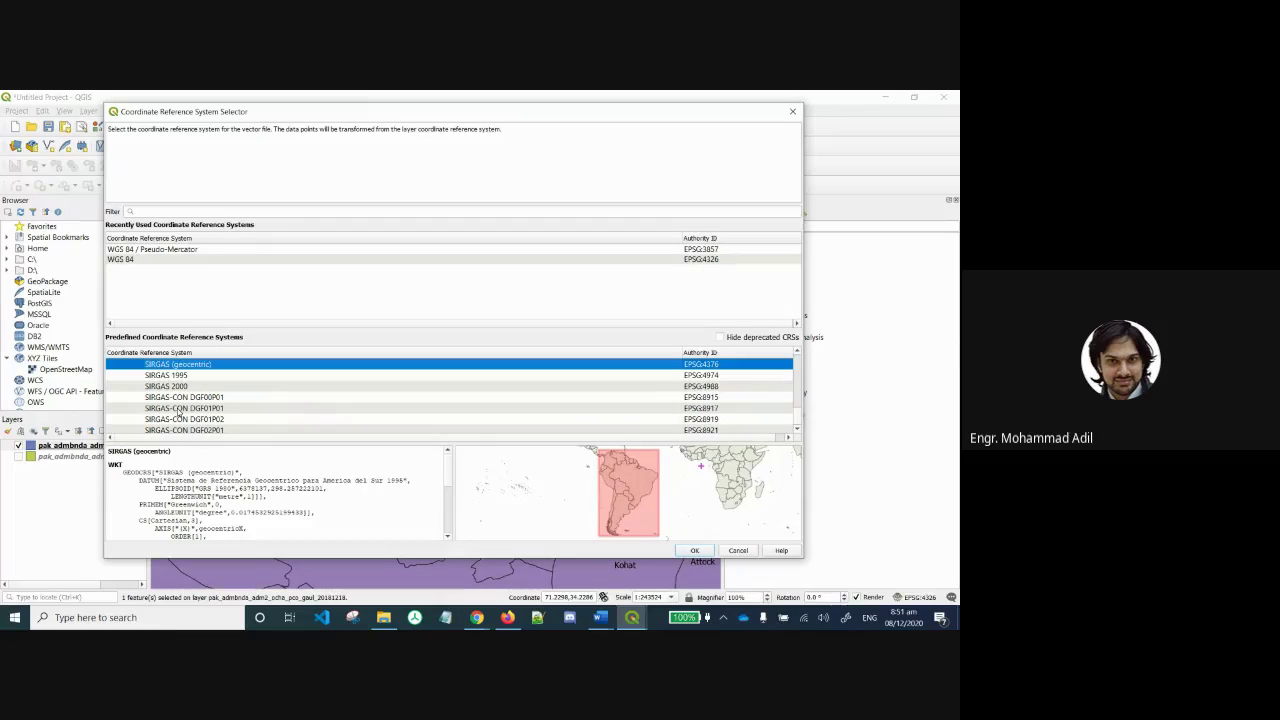
{"action": "key", "text": "Down"}
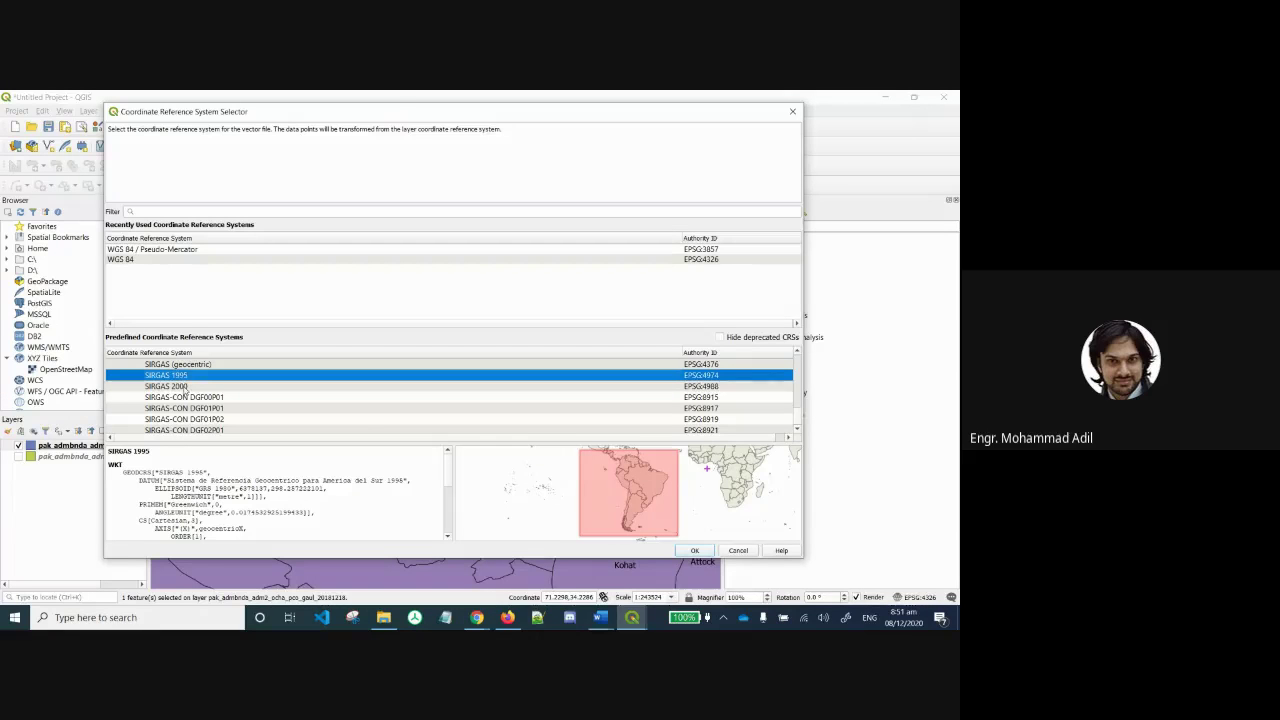
{"action": "left_click", "coordinate": [184, 388]}
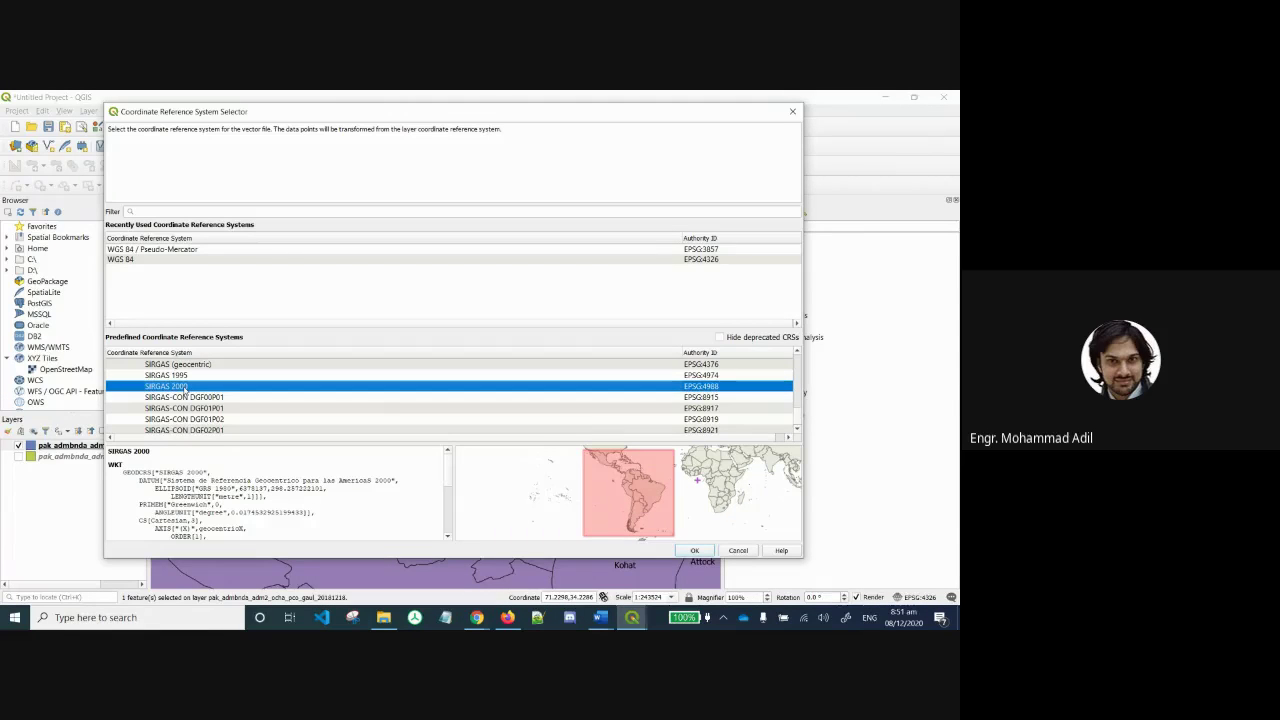
Browse the geocentric systems preceding SIRGAS, from RGSPM06 back to Nuku Hiva IGN 1972, and check their preview extents.
{"action": "key", "text": "Up"}
{"action": "key", "text": "Up"}
{"action": "key", "text": "Up"}
{"action": "key", "text": "Up"}
{"action": "key", "text": "Up"}
{"action": "key", "text": "Up"}
{"action": "key", "text": "Up"}
{"action": "key", "text": "Up"}
{"action": "key", "text": "Up"}
{"action": "key", "text": "Up"}
{"action": "key", "text": "Up"}
{"action": "key", "text": "Up"}
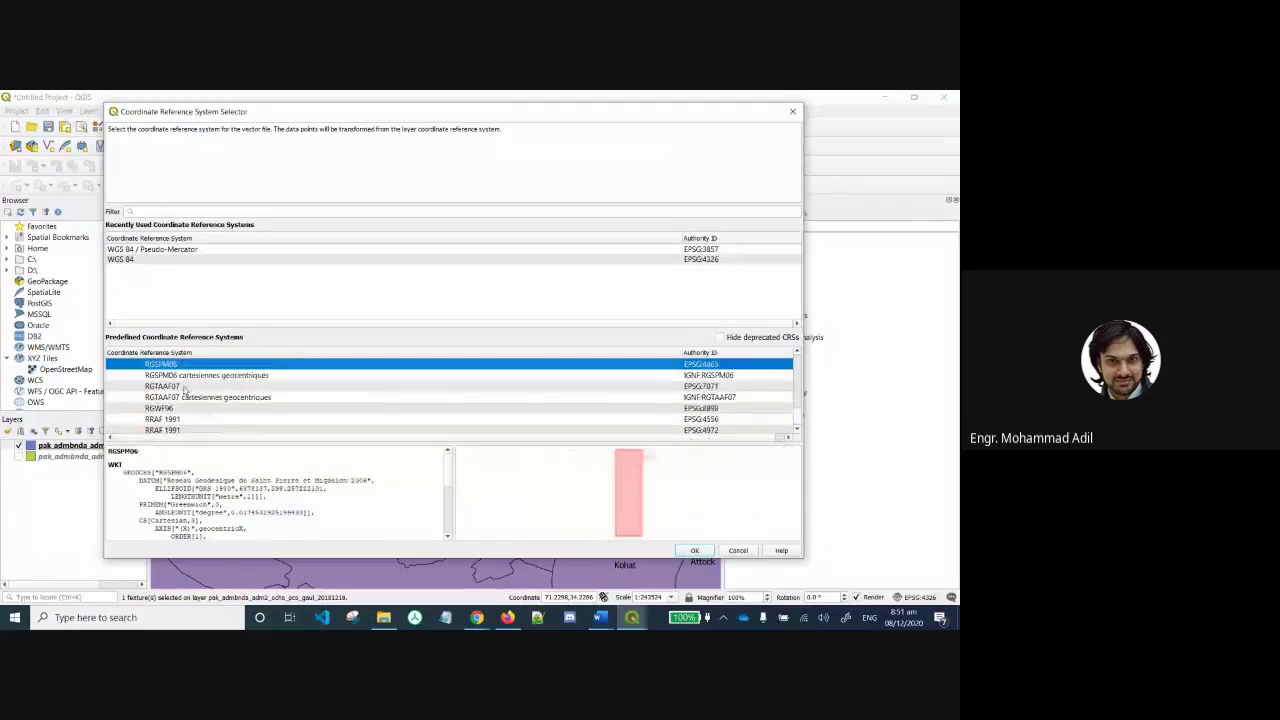
{"action": "key", "text": "Up"}
{"action": "key", "text": "Up"}
{"action": "key", "text": "Up"}
{"action": "key", "text": "Up"}
{"action": "key", "text": "Up"}
{"action": "key", "text": "Up"}
{"action": "key", "text": "Up"}
{"action": "key", "text": "Up"}
{"action": "key", "text": "Up"}
{"action": "key", "text": "Up"}
{"action": "key", "text": "Up"}
{"action": "key", "text": "Up"}
{"action": "key", "text": "Up"}
{"action": "key", "text": "Up"}
{"action": "key", "text": "Up"}
{"action": "key", "text": "Up"}
{"action": "key", "text": "Up"}
{"action": "key", "text": "Up"}
{"action": "key", "text": "Up"}
{"action": "key", "text": "Up"}
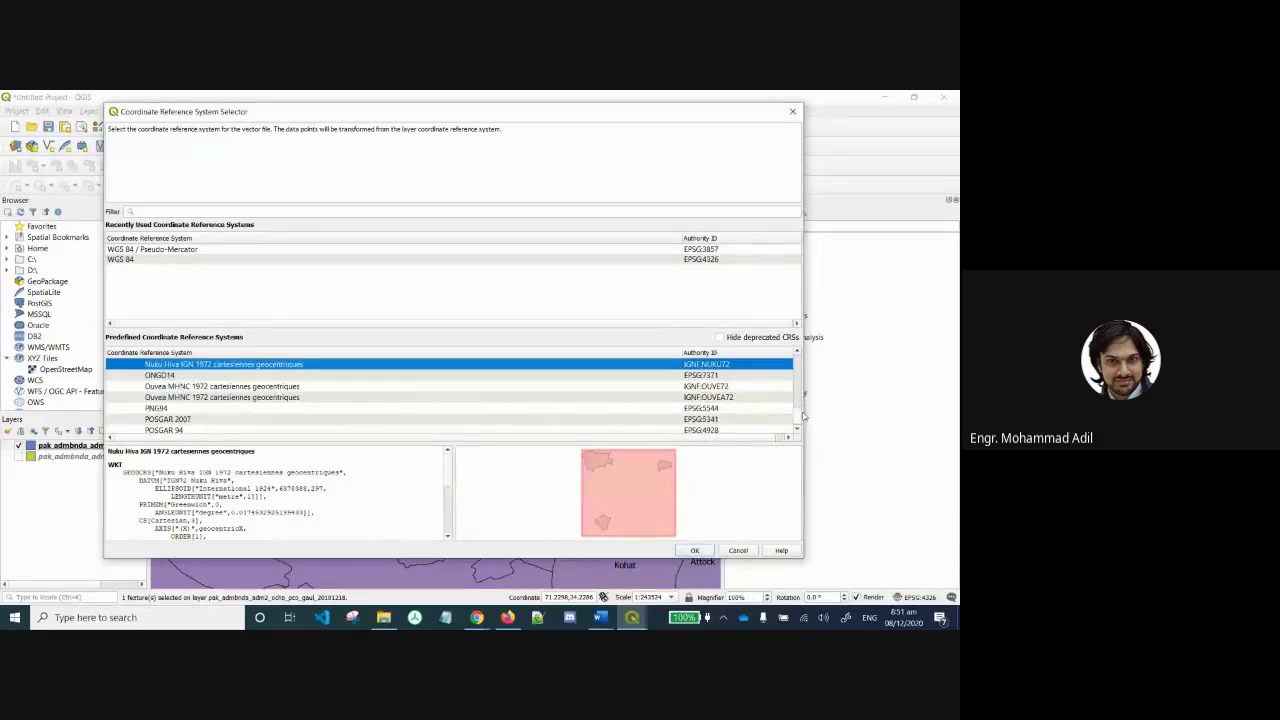
Locate the Cape / Lo projected systems and compare the map strips covered by the zones between Lo33 and Lo19.
{"action": "left_click_drag", "start_coordinate": [798, 419], "coordinate": [799, 400]}
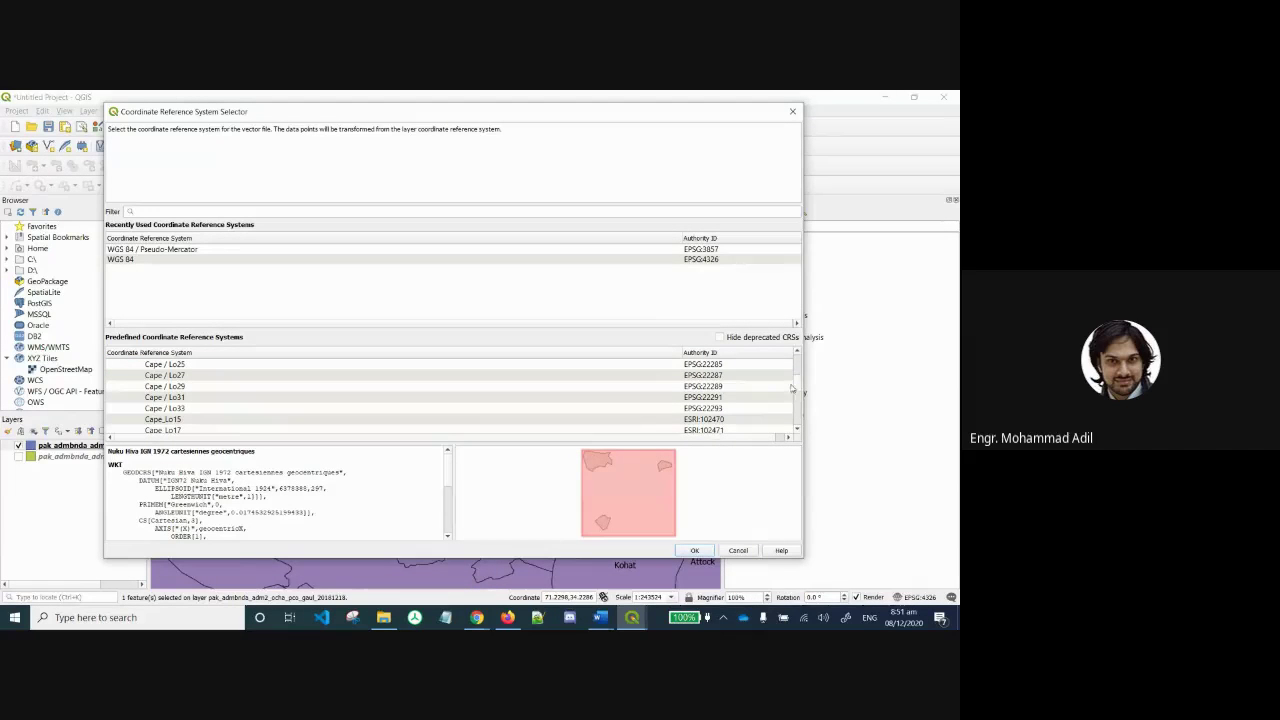
{"action": "left_click", "coordinate": [201, 376]}
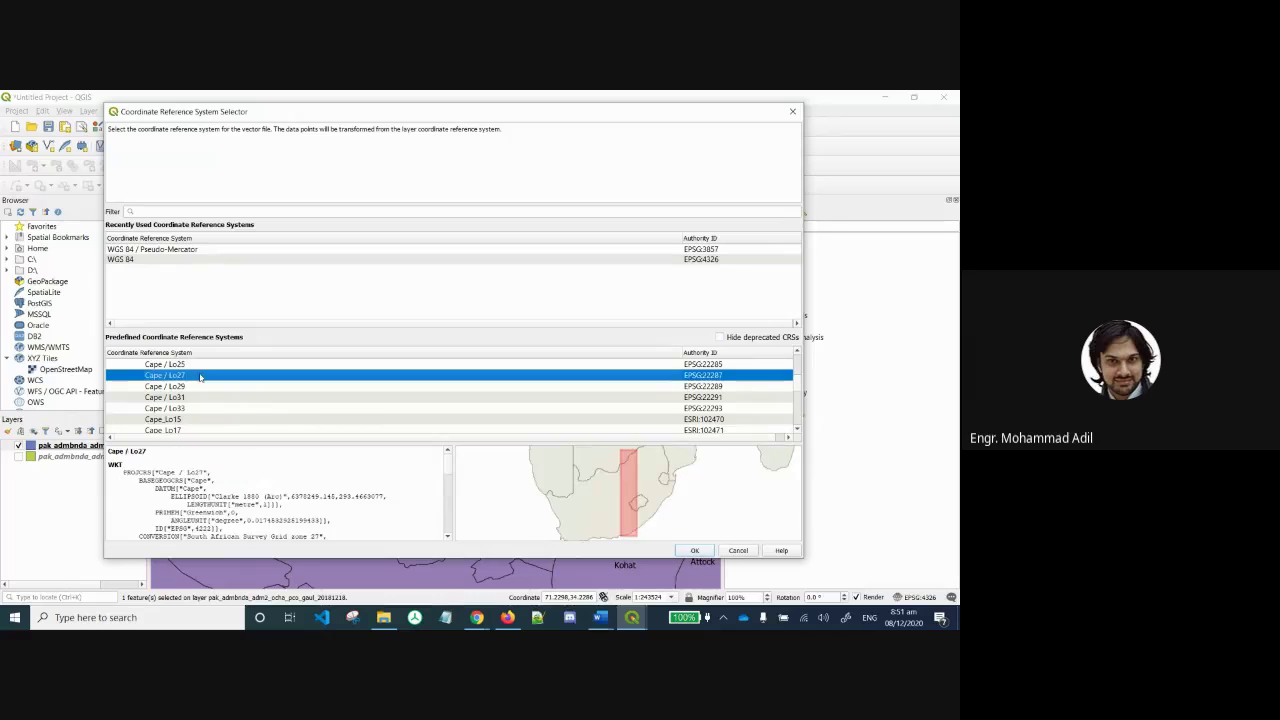
{"action": "key", "text": "Down"}
{"action": "key", "text": "Down"}
{"action": "key", "text": "Down"}
{"action": "key", "text": "Down"}
{"action": "key", "text": "Down"}
{"action": "key", "text": "Up"}
{"action": "key", "text": "Up"}
{"action": "key", "text": "Up"}
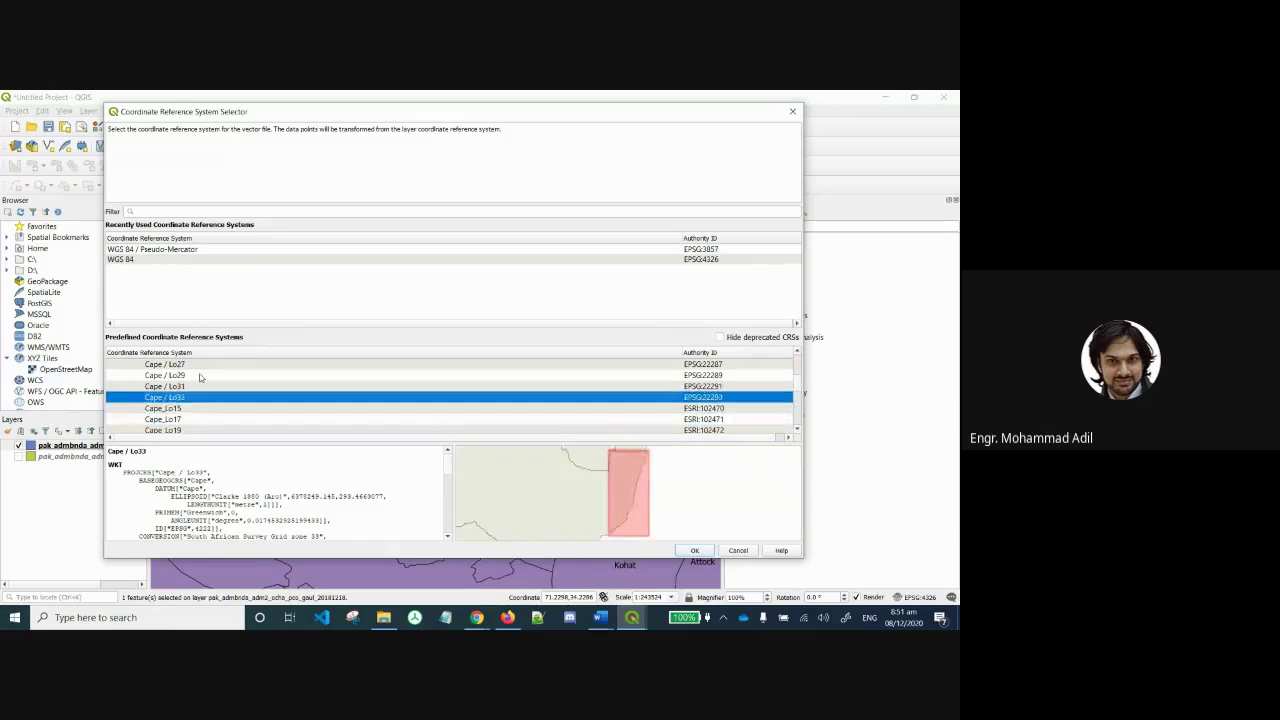
{"action": "key", "text": "Up"}
{"action": "key", "text": "Up"}
{"action": "key", "text": "Up"}
{"action": "key", "text": "Up"}
{"action": "key", "text": "Up"}
{"action": "key", "text": "Up"}
{"action": "key", "text": "Up"}
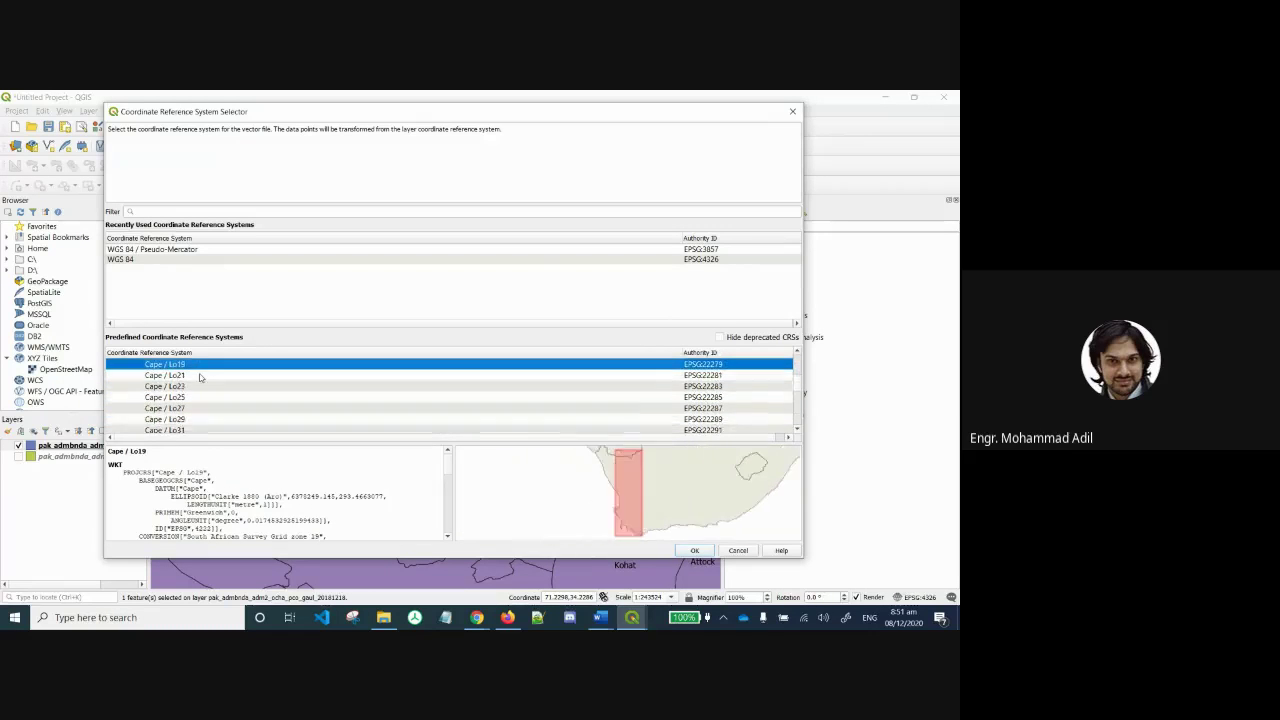
Step through the Cape / Lo zones up to Lo31 and back to Lo17, examining how the covered strip shifts.
{"action": "key", "text": "Right"}
{"action": "key", "text": "Left"}
{"action": "key", "text": "Down"}
{"action": "key", "text": "Down"}
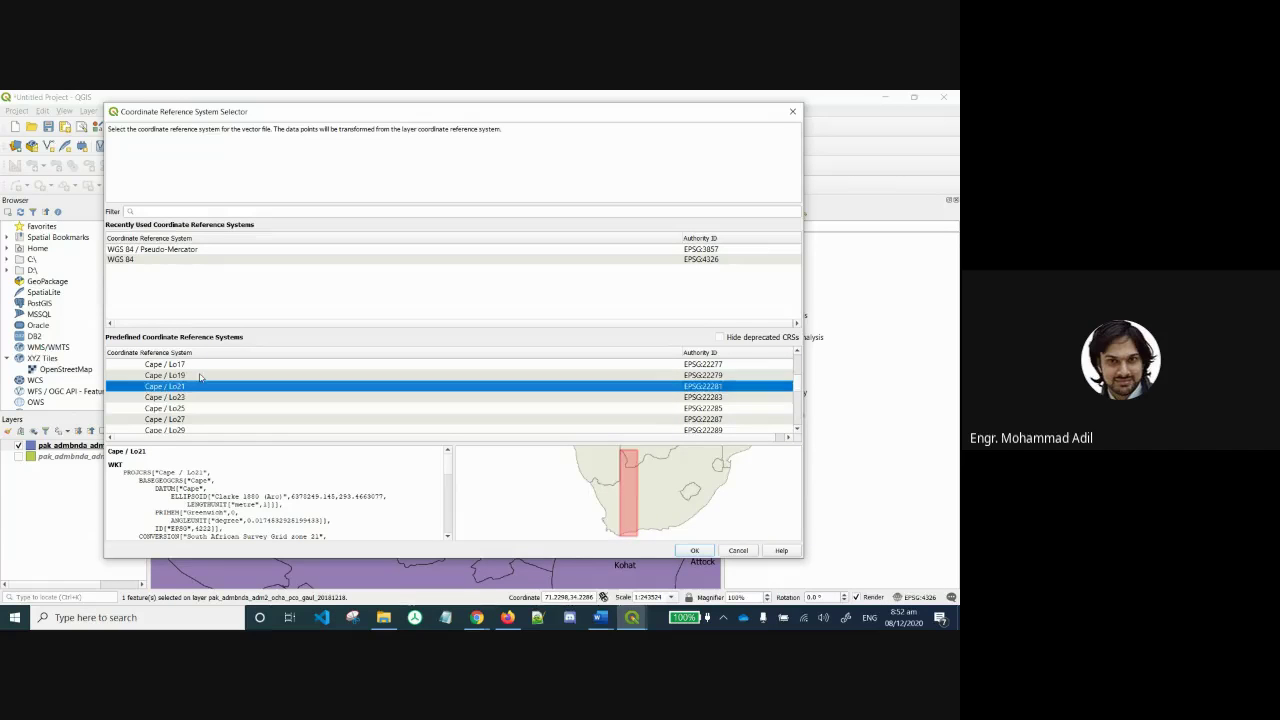
{"action": "key", "text": "Down"}
{"action": "key", "text": "Down"}
{"action": "key", "text": "Down"}
{"action": "key", "text": "Down"}
{"action": "key", "text": "Down"}
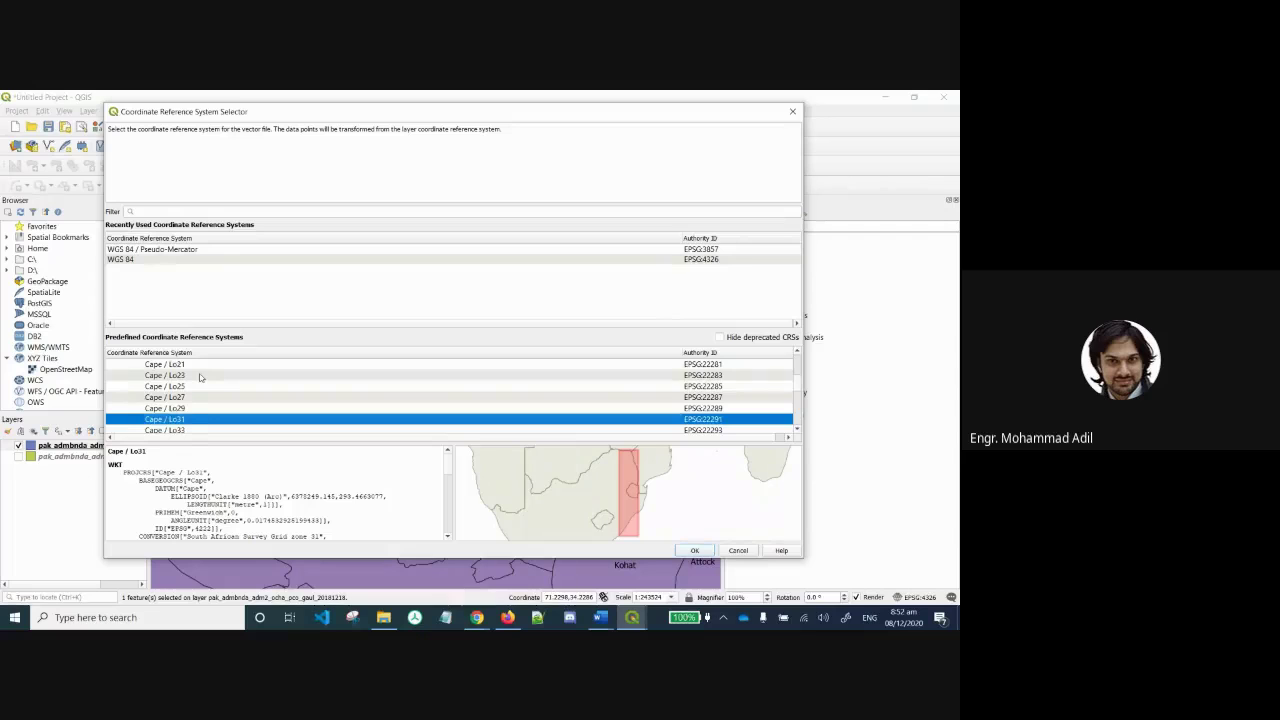
{"action": "key", "text": "Right"}
{"action": "key", "text": "Up"}
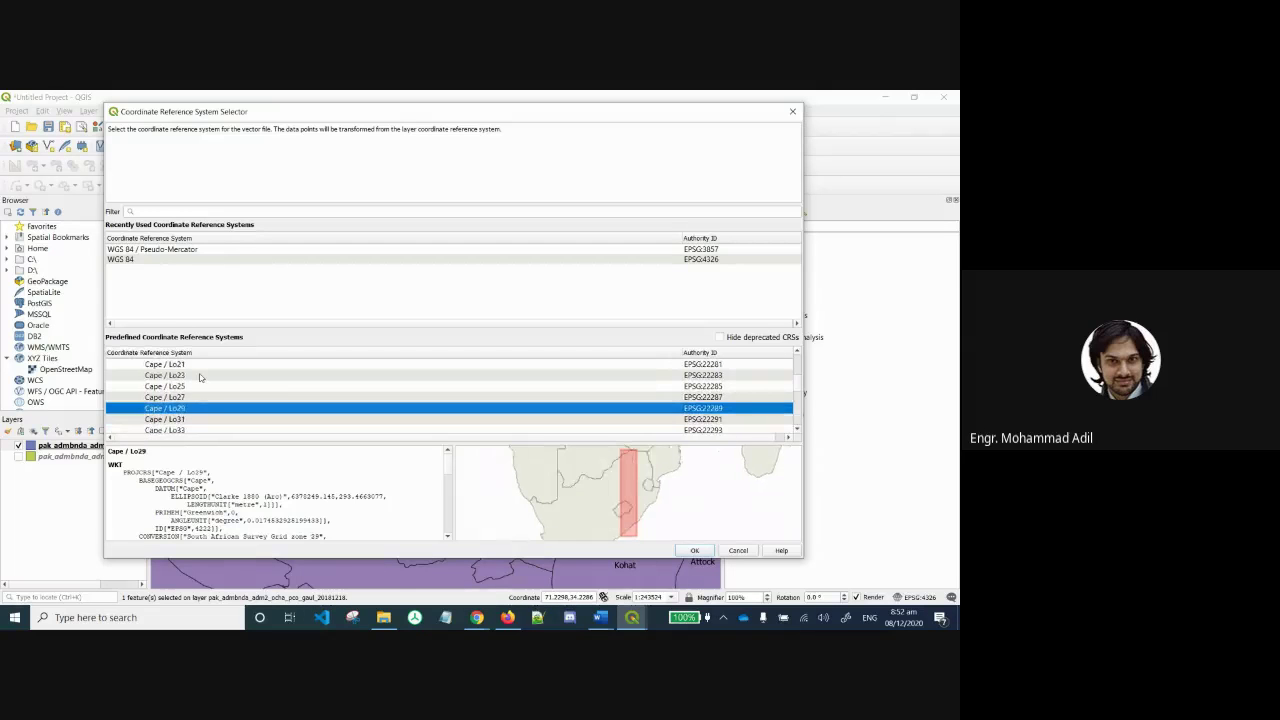
{"action": "key", "text": "Up"}
{"action": "key", "text": "Up"}
{"action": "key", "text": "Up"}
{"action": "key", "text": "Up"}
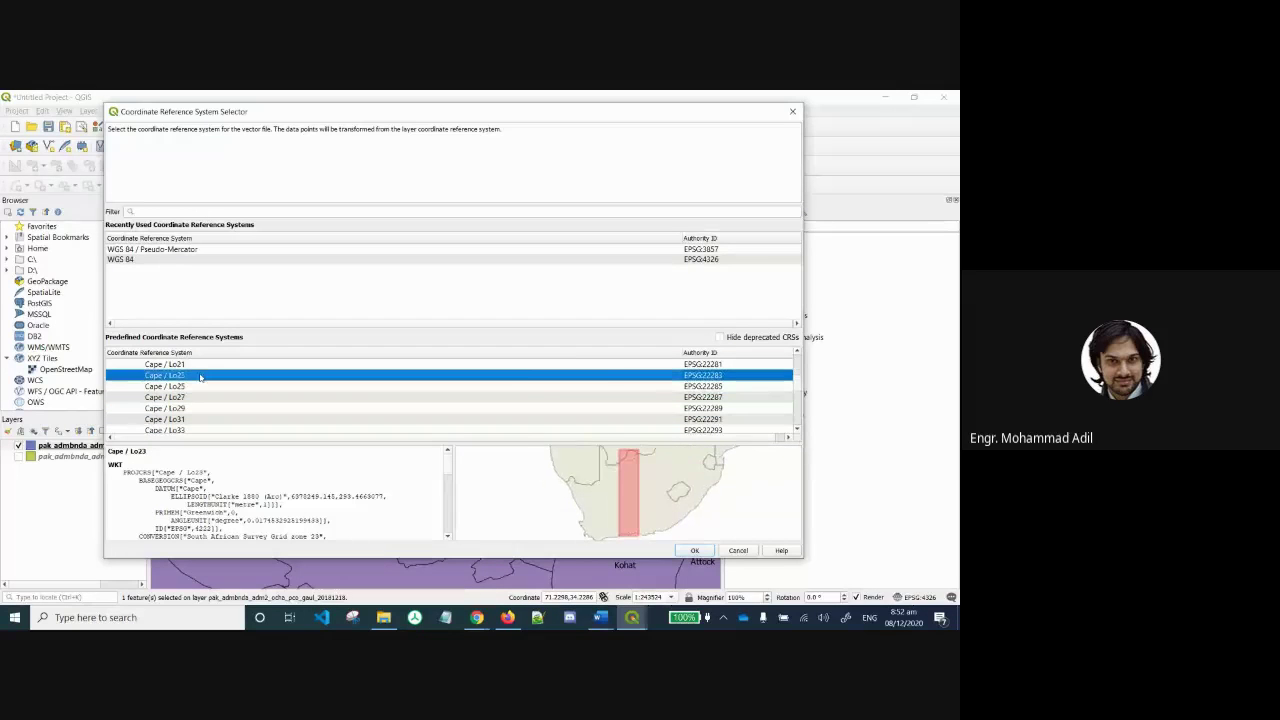
{"action": "key", "text": "Up"}
{"action": "key", "text": "Up"}
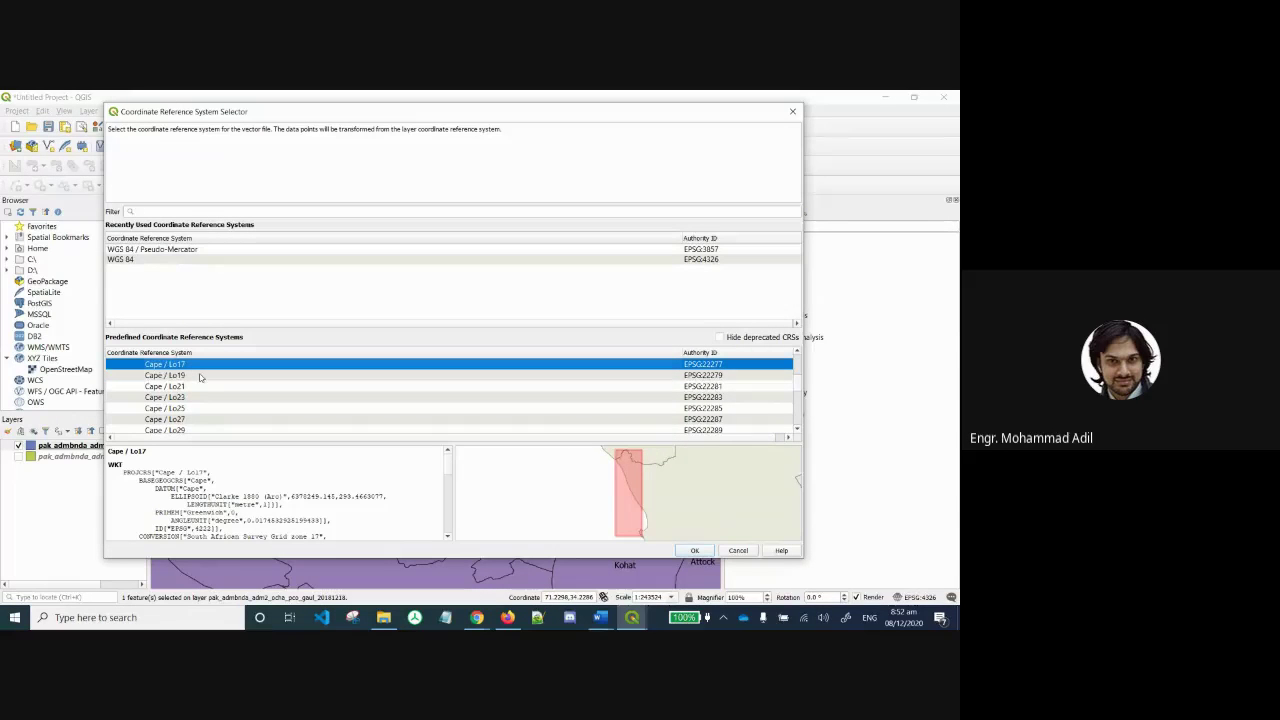
Browse the projected systems preceding Cape / Lo17, through the Campo Inchauspe / Argentina zones to CGCS2000 / Gauss-Kruger zone 22, checking their preview extents.
{"action": "key", "text": "Up"}
{"action": "key", "text": "Up"}
{"action": "key", "text": "Up"}
{"action": "key", "text": "Up"}
{"action": "key", "text": "Up"}
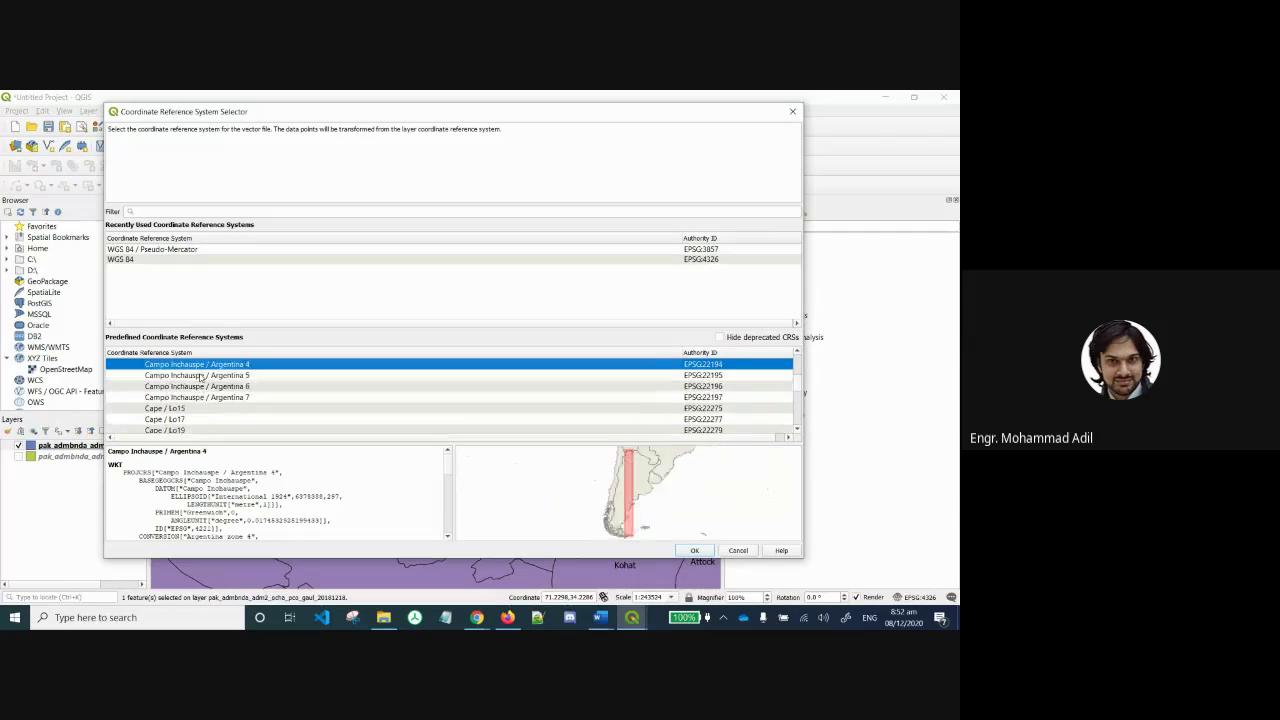
{"action": "key", "text": "Up"}
{"action": "key", "text": "Up"}
{"action": "key", "text": "Up"}
{"action": "key", "text": "Up"}
{"action": "key", "text": "Up"}
{"action": "key", "text": "Up"}
{"action": "key", "text": "Up"}
{"action": "key", "text": "Up"}
{"action": "key", "text": "Up"}
{"action": "key", "text": "Up"}
{"action": "key", "text": "Up"}
{"action": "key", "text": "Up"}
{"action": "key", "text": "Up"}
{"action": "key", "text": "Up"}
{"action": "key", "text": "Up"}
{"action": "key", "text": "Up"}
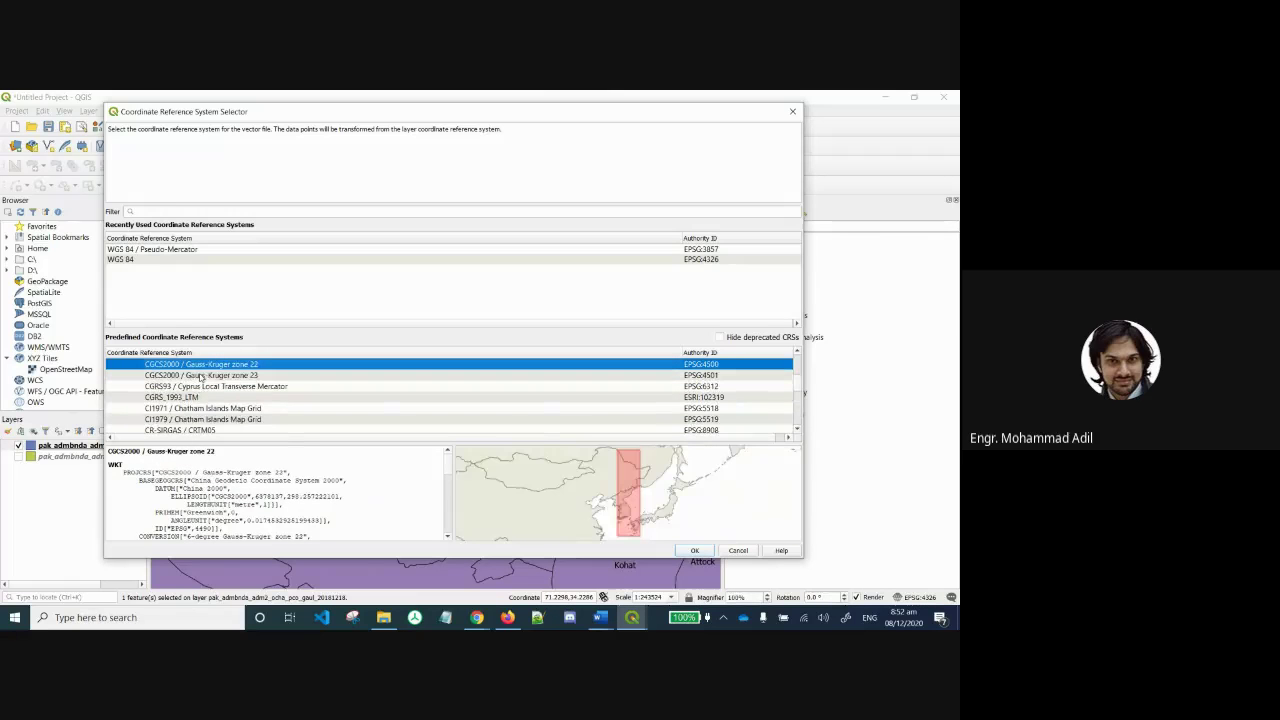
Examine how coverage shifts across the CGCS2000 systems from Gauss-Kruger zone 22 back to 3-degree Gauss-Kruger zone 28.
{"action": "key", "text": "Up"}
{"action": "key", "text": "Up"}
{"action": "key", "text": "Up"}
{"action": "key", "text": "Up"}
{"action": "key", "text": "Up"}
{"action": "key", "text": "Up"}
{"action": "key", "text": "Up"}
{"action": "key", "text": "Up"}
{"action": "key", "text": "Up"}
{"action": "key", "text": "Up"}
{"action": "key", "text": "Up"}
{"action": "key", "text": "Up"}
{"action": "key", "text": "Up"}
{"action": "key", "text": "Up"}
{"action": "key", "text": "Up"}
{"action": "key", "text": "Up"}
{"action": "key", "text": "Up"}
{"action": "key", "text": "Up"}
{"action": "key", "text": "Up"}
{"action": "key", "text": "Up"}
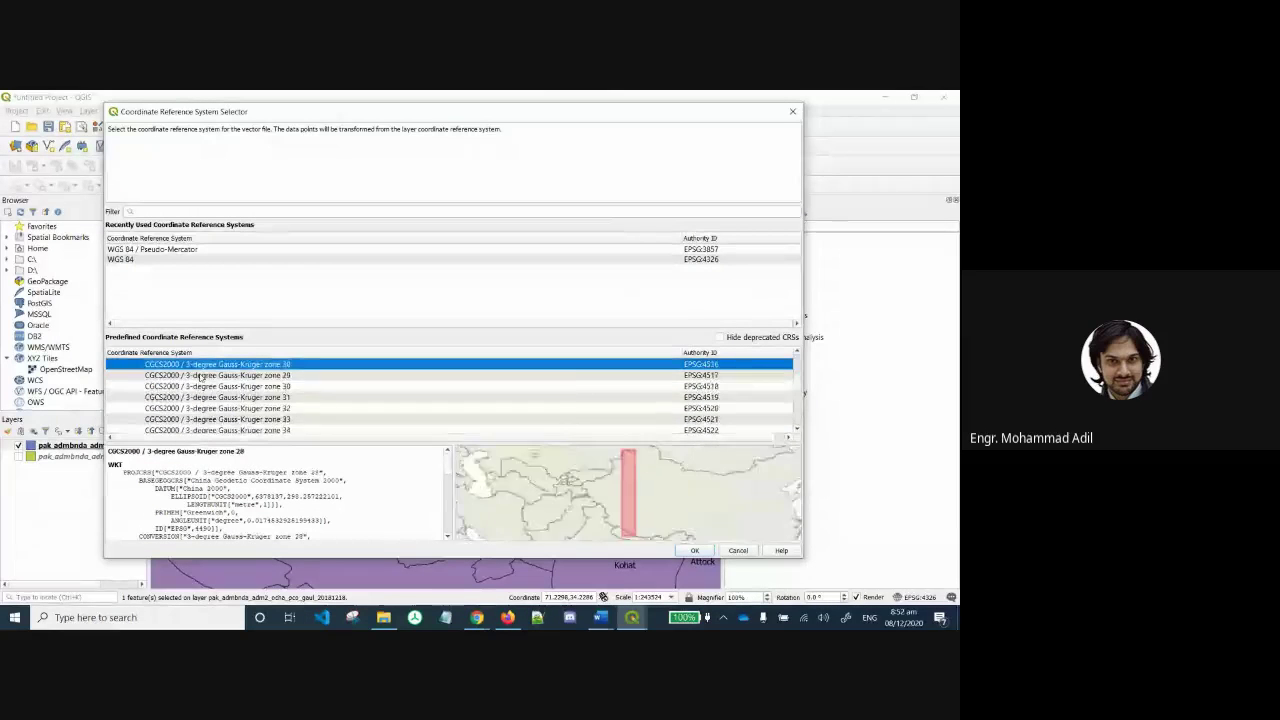
Review the coverage of the systems from CGCS2000 / 3-degree Gauss-Kruger zone 28 back to Bogota 1975 / Colombia Bogota zone.
{"action": "key", "text": "Up"}
{"action": "key", "text": "Up"}
{"action": "key", "text": "Up"}
{"action": "key", "text": "Up"}
{"action": "key", "text": "Up"}
{"action": "key", "text": "Up"}
{"action": "key", "text": "Up"}
{"action": "key", "text": "Up"}
{"action": "key", "text": "Up"}
{"action": "key", "text": "Up"}
{"action": "key", "text": "Up"}
{"action": "key", "text": "Up"}
{"action": "key", "text": "Up"}
{"action": "key", "text": "Up"}
{"action": "key", "text": "Up"}
{"action": "key", "text": "Up"}
{"action": "key", "text": "Up"}
{"action": "key", "text": "Up"}
{"action": "key", "text": "Up"}
{"action": "key", "text": "Up"}
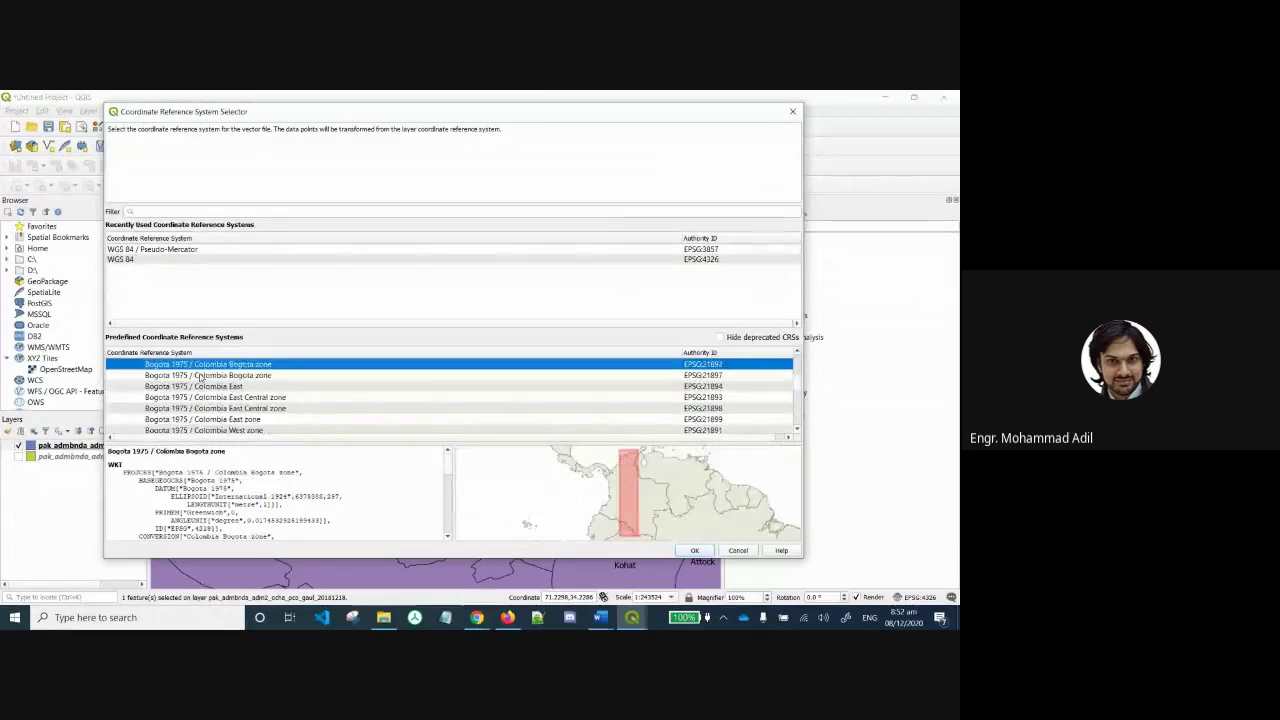
Browse back to Beijing 1954 / Gauss-Kruger 21N and compare its map extent with the 22N and 23N zones.
{"action": "key", "text": "Up"}
{"action": "key", "text": "Up"}
{"action": "key", "text": "Up"}
{"action": "key", "text": "Up"}
{"action": "key", "text": "Up"}
{"action": "key", "text": "Up"}
{"action": "key", "text": "Up"}
{"action": "key", "text": "Up"}
{"action": "key", "text": "Up"}
{"action": "key", "text": "Up"}
{"action": "key", "text": "Up"}
{"action": "key", "text": "Up"}
{"action": "key", "text": "Up"}
{"action": "key", "text": "Up"}
{"action": "key", "text": "Up"}
{"action": "key", "text": "Up"}
{"action": "key", "text": "Up"}
{"action": "key", "text": "Up"}
{"action": "key", "text": "Up"}
{"action": "key", "text": "Up"}
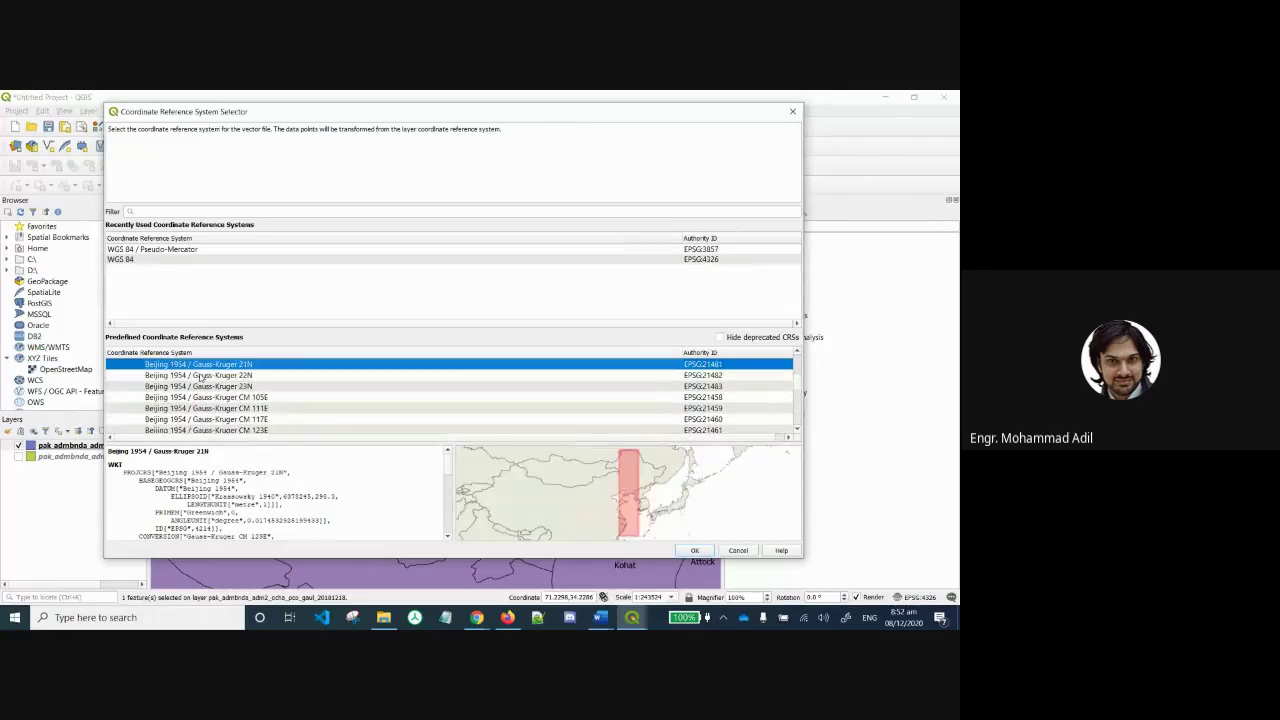
{"action": "left_click", "coordinate": [200, 376]}
{"action": "key", "text": "Down"}
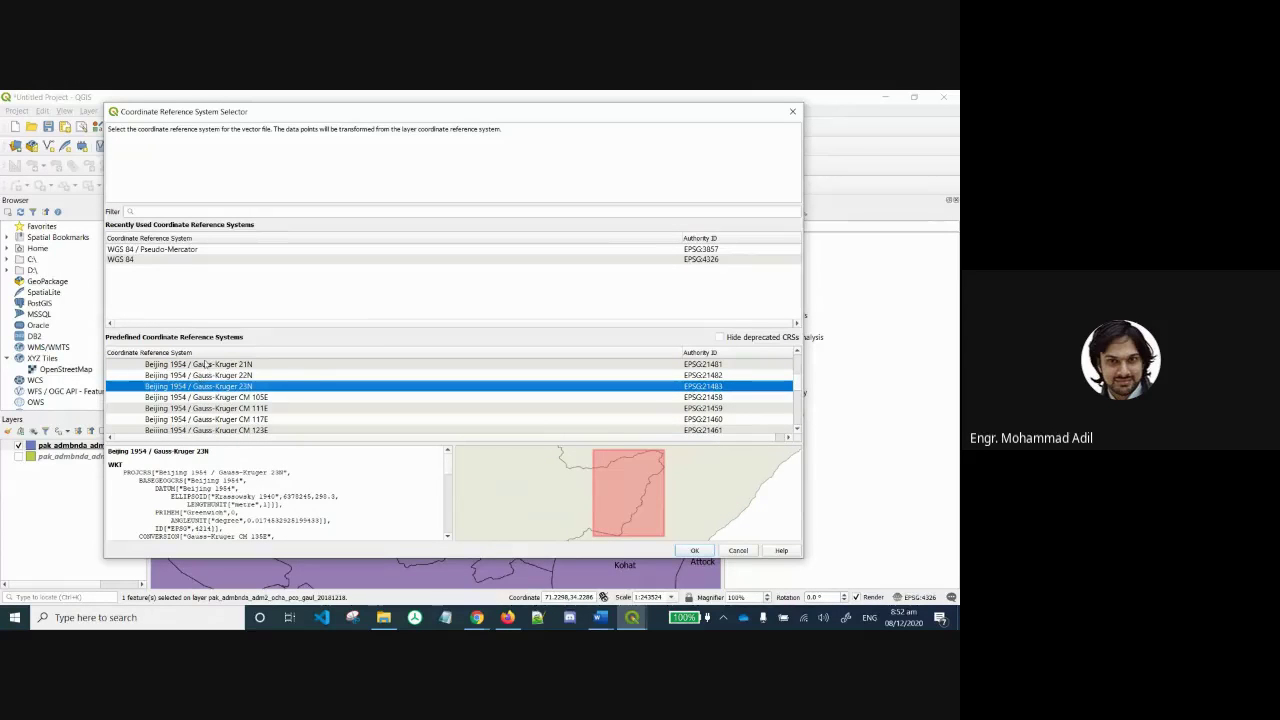
Preview the recently used WGS 84 system, and search the coordinate reference systems for "pak".
{"action": "left_click", "coordinate": [136, 260]}
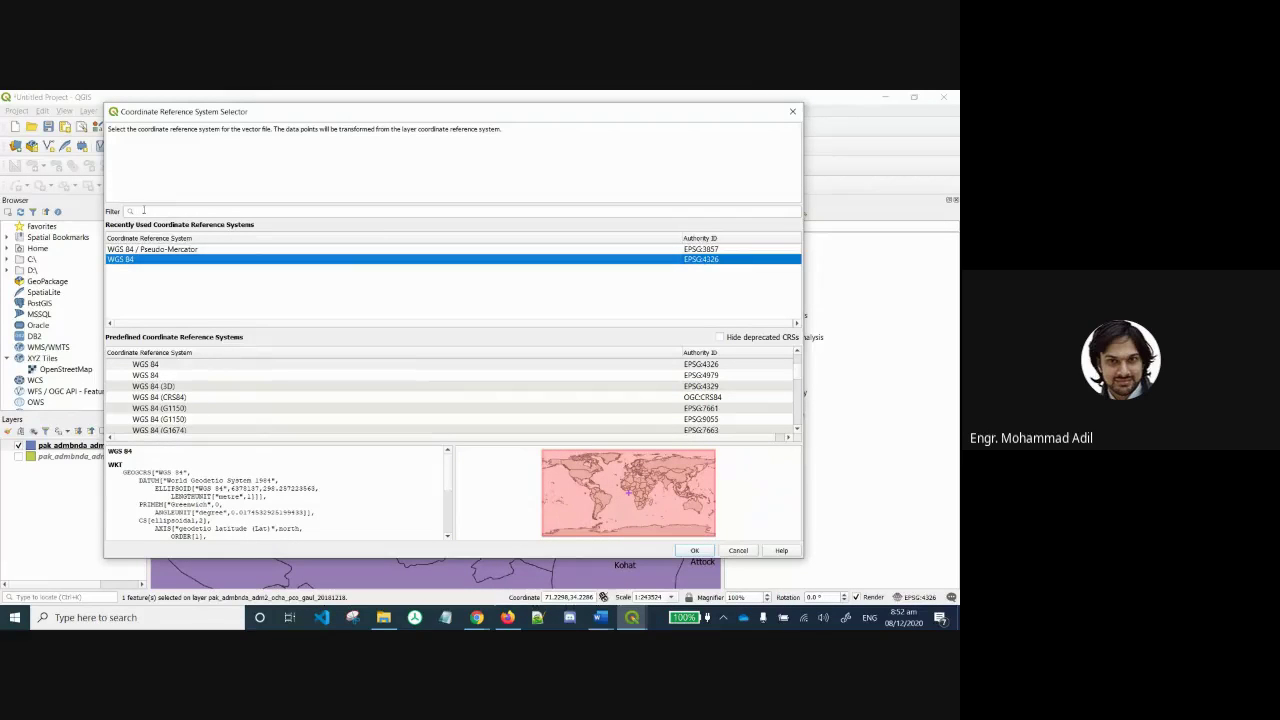
{"action": "left_click", "coordinate": [143, 210]}
{"action": "type", "text": "pak"}
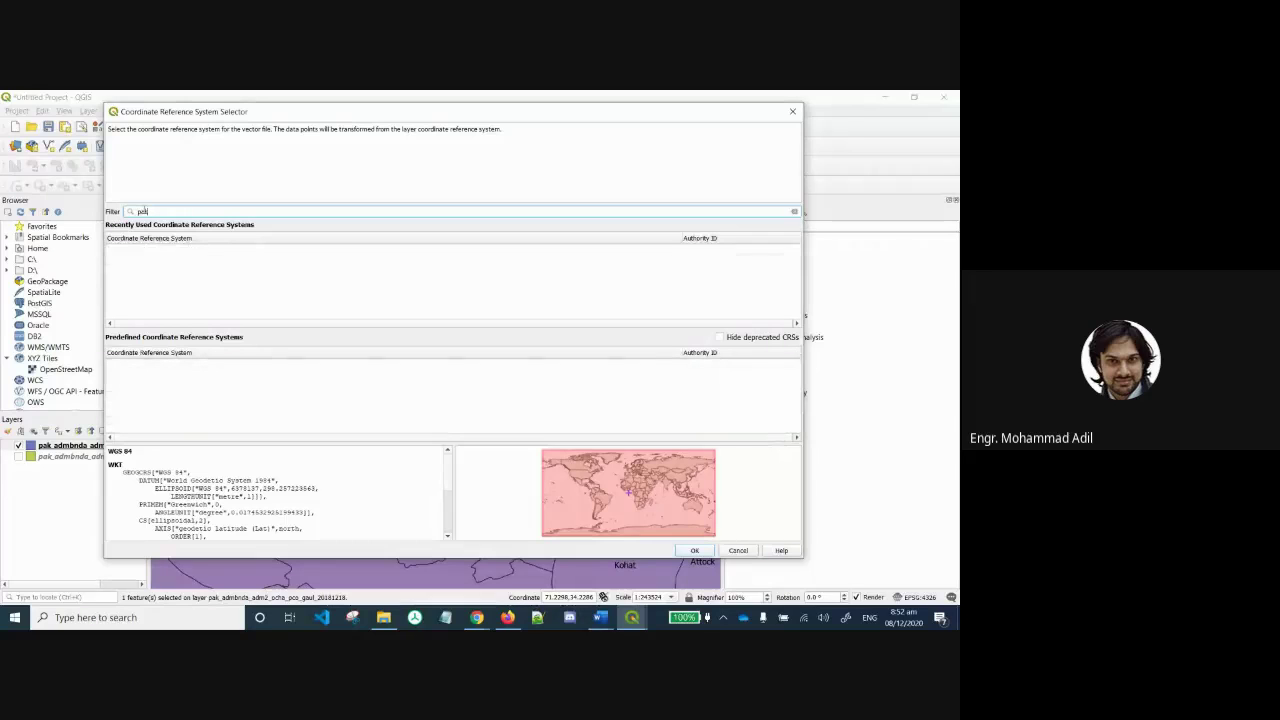
{"action": "type", "text": "i"}
{"action": "key", "text": "BackSpace"}
{"action": "key", "text": "BackSpace"}
{"action": "key", "text": "BackSpace"}
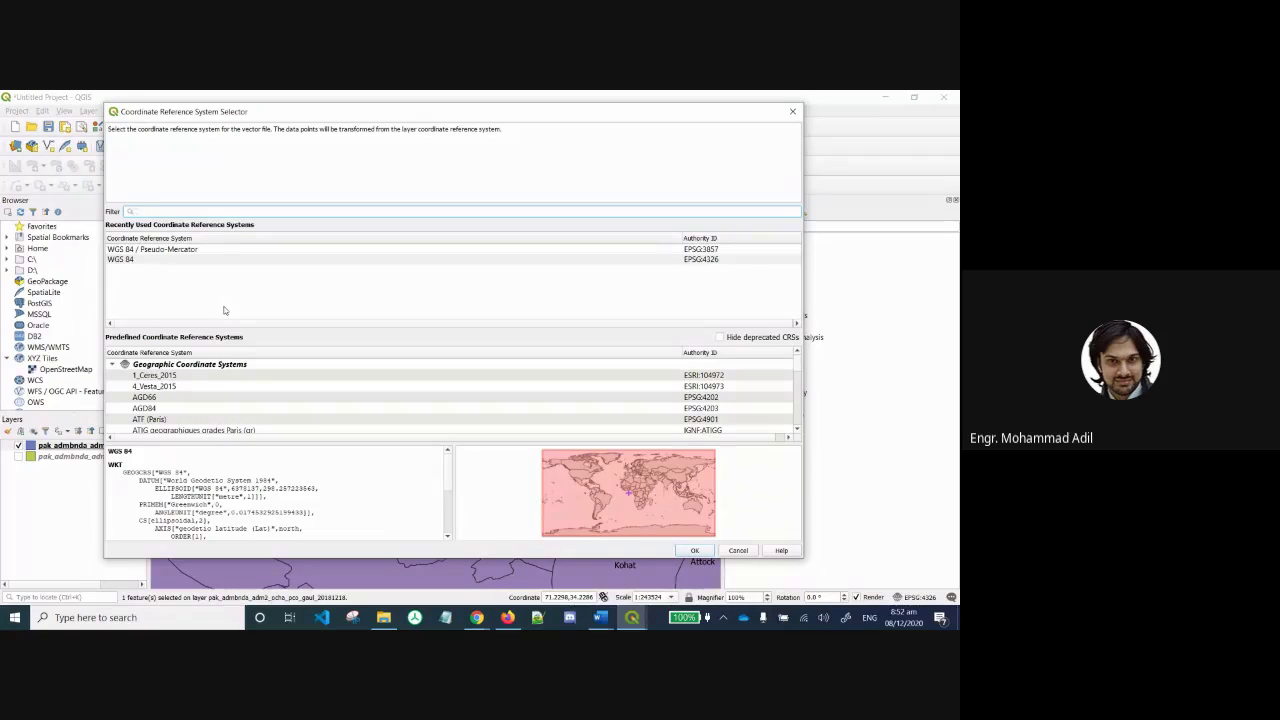
Search the coordinate reference systems by the code 4326, and clear the filter.
{"action": "type", "text": "432"}
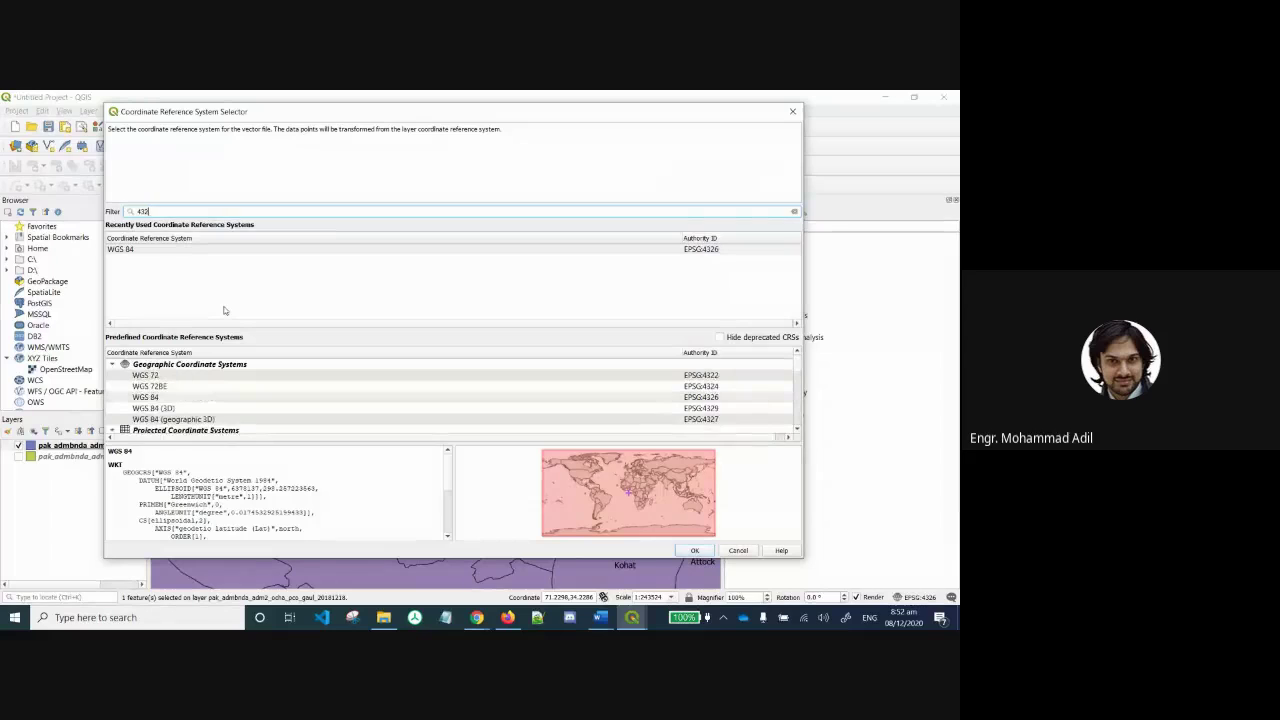
{"action": "type", "text": "6"}
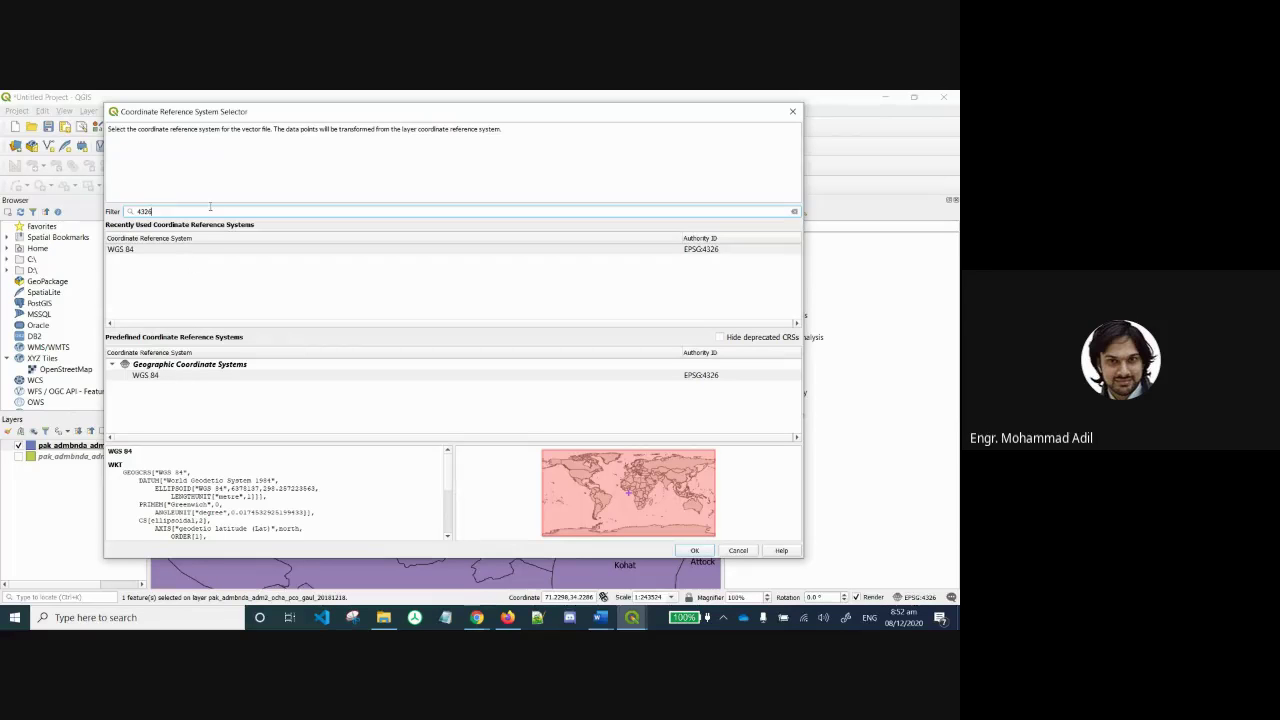
{"action": "key", "text": "BackSpace"}
{"action": "key", "text": "BackSpace"}
{"action": "key", "text": "BackSpace"}
{"action": "key", "text": "BackSpace"}
Filter the coordinate reference systems by "wgs" and preview the extent of GCS_WGS_1966.
{"action": "type", "text": "w"}
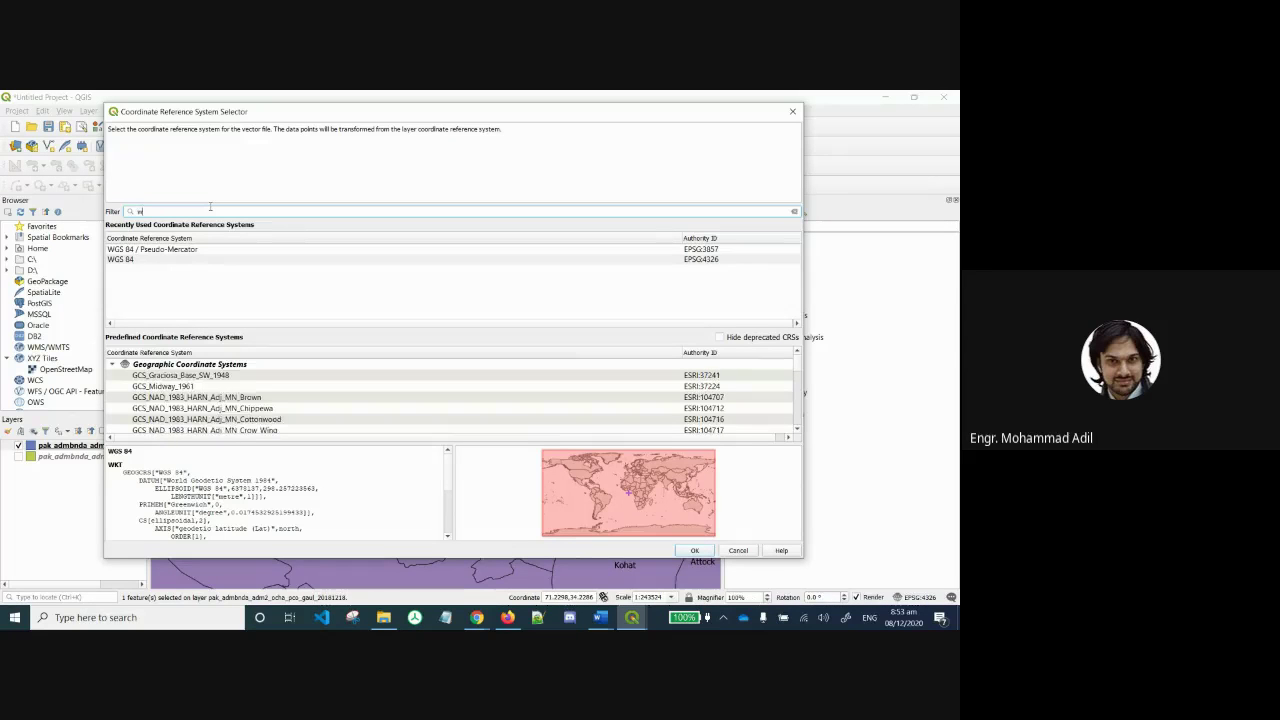
{"action": "type", "text": "gs"}
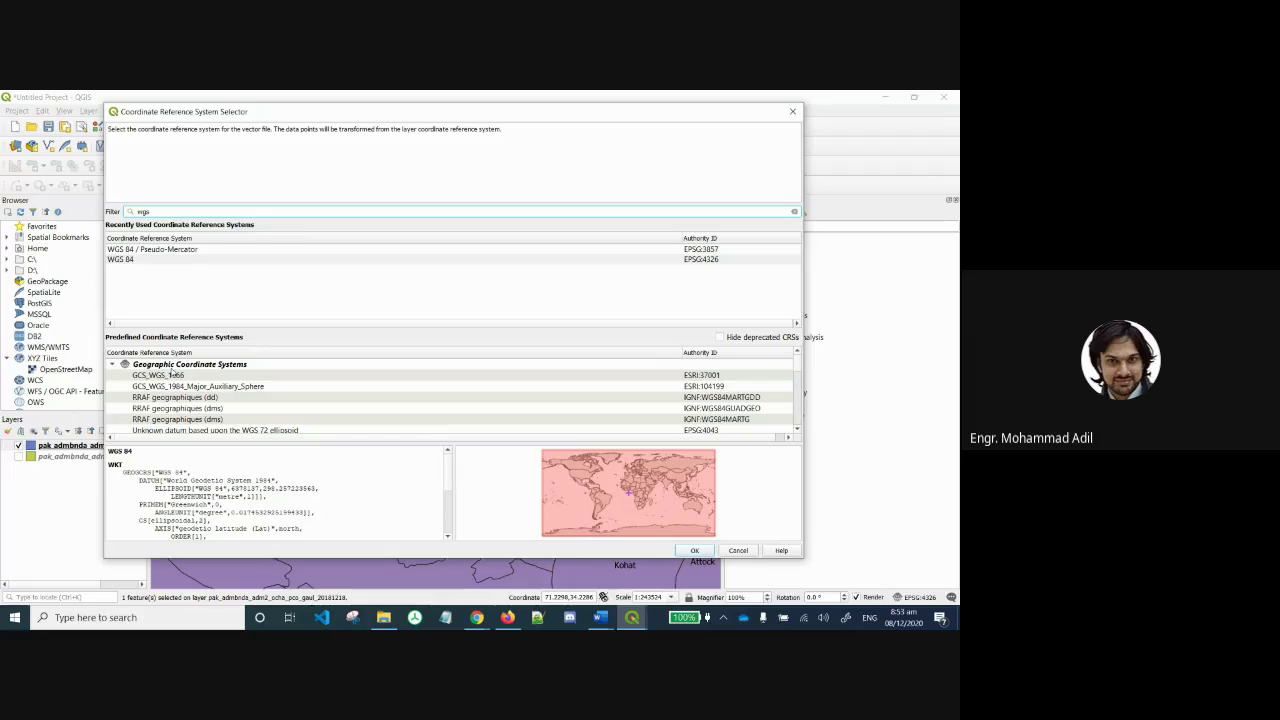
{"action": "left_click", "coordinate": [172, 376]}
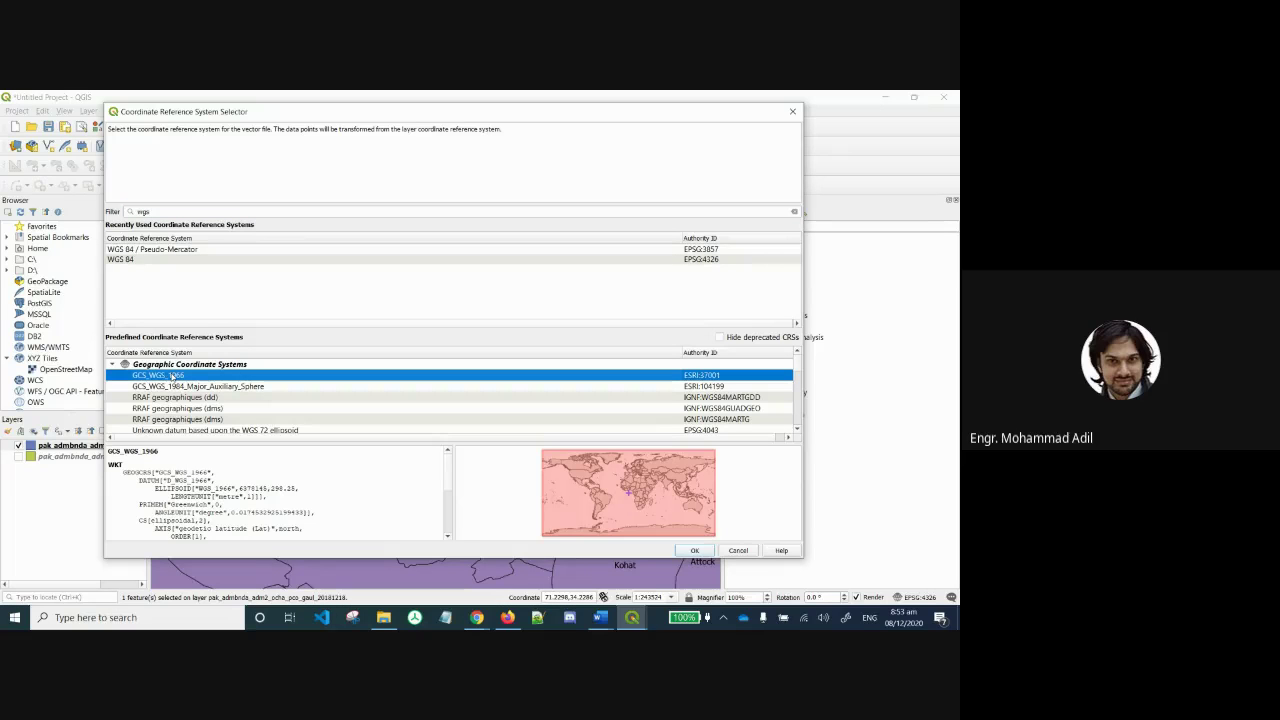
Step through the filtered geographic systems from GCS_WGS_1966 past RRAF geographiques and WGS 72BE to WGS_1984_(G730), examining their extents.
{"action": "key", "text": "Down"}
{"action": "key", "text": "Down"}
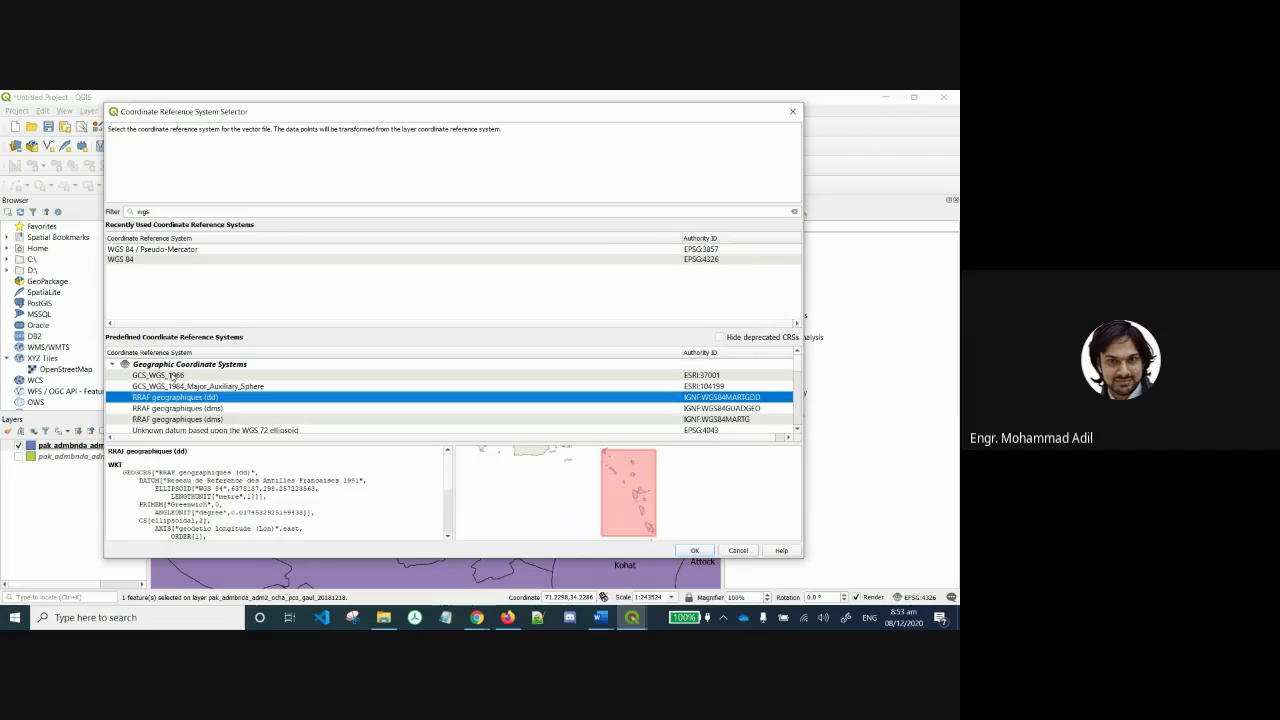
{"action": "key", "text": "Down"}
{"action": "key", "text": "Down"}
{"action": "key", "text": "Down"}
{"action": "key", "text": "Down"}
{"action": "key", "text": "Down"}
{"action": "key", "text": "Down"}
{"action": "key", "text": "Down"}
{"action": "key", "text": "Down"}
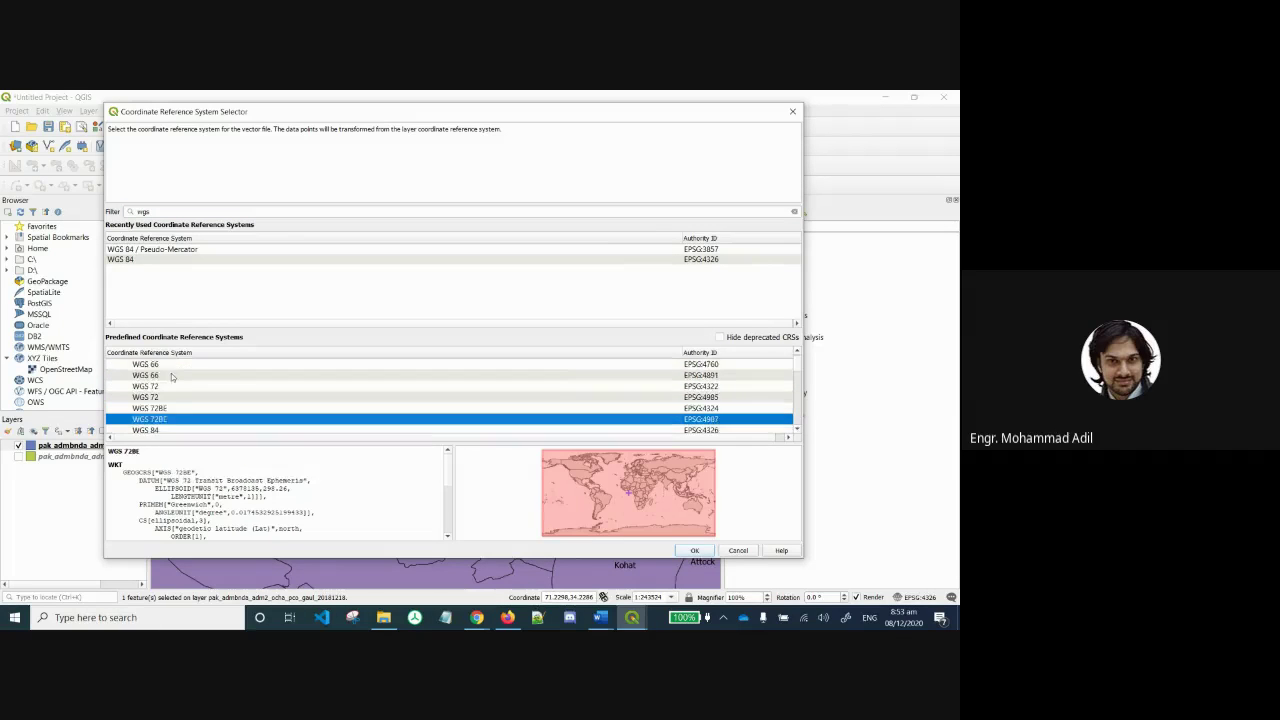
{"action": "key", "text": "Down"}
{"action": "key", "text": "Down"}
{"action": "key", "text": "Down"}
{"action": "key", "text": "Down"}
{"action": "key", "text": "Down"}
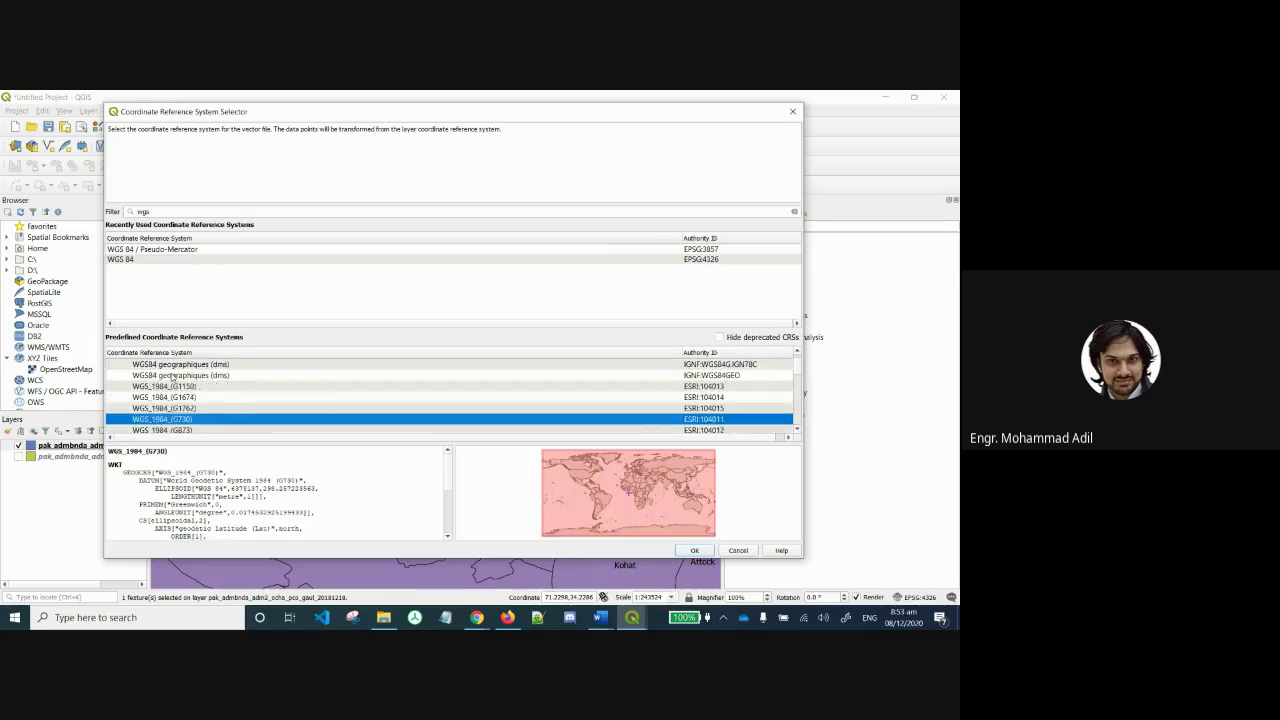
Locate the Other group of the filtered projected systems and preview the strip covered by WGS_1984_Complex_UTM_Zone_20N.
{"action": "key", "text": "Up"}
{"action": "key", "text": "Up"}
{"action": "key", "text": "Up"}
{"action": "key", "text": "Up"}
{"action": "key", "text": "Up"}
{"action": "key", "text": "Up"}
{"action": "key", "text": "Up"}
{"action": "key", "text": "Up"}
{"action": "key", "text": "Up"}
{"action": "key", "text": "Up"}
{"action": "key", "text": "Up"}
{"action": "key", "text": "Up"}
{"action": "key", "text": "Up"}
{"action": "key", "text": "Up"}
{"action": "key", "text": "Up"}
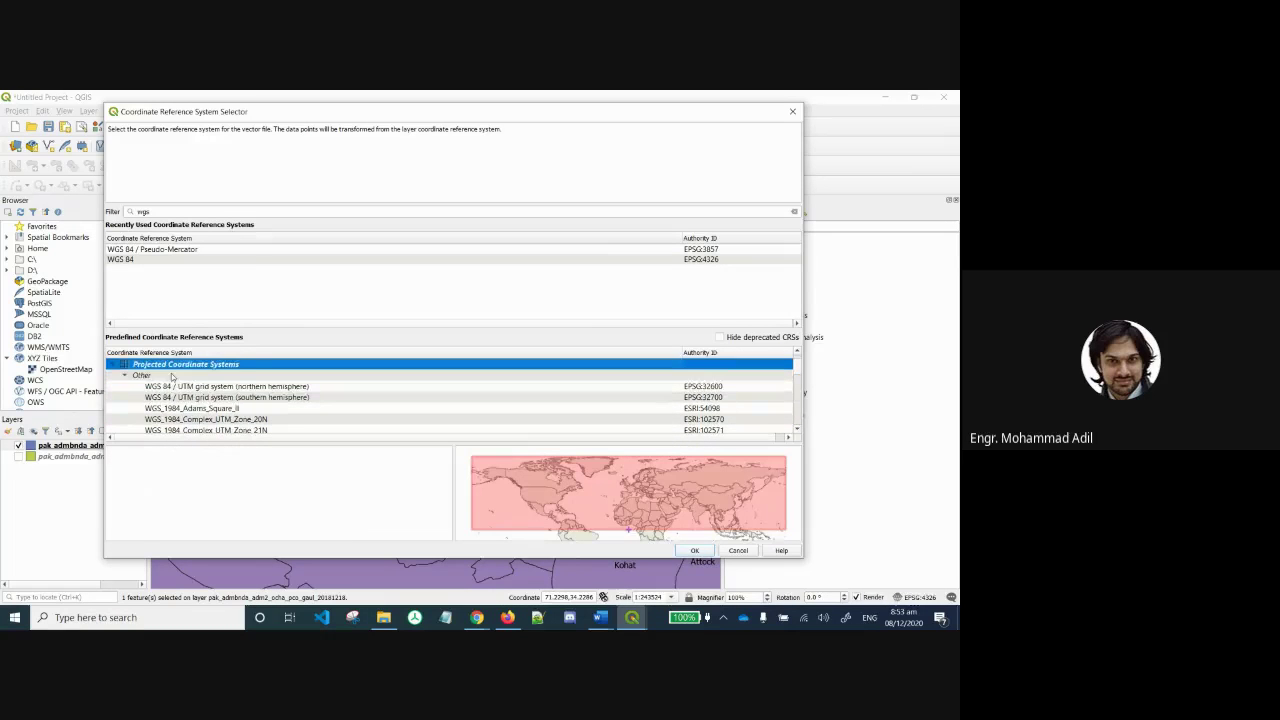
{"action": "key", "text": "Down"}
{"action": "key", "text": "Down"}
{"action": "key", "text": "Down"}
{"action": "key", "text": "Down"}
{"action": "key", "text": "Down"}
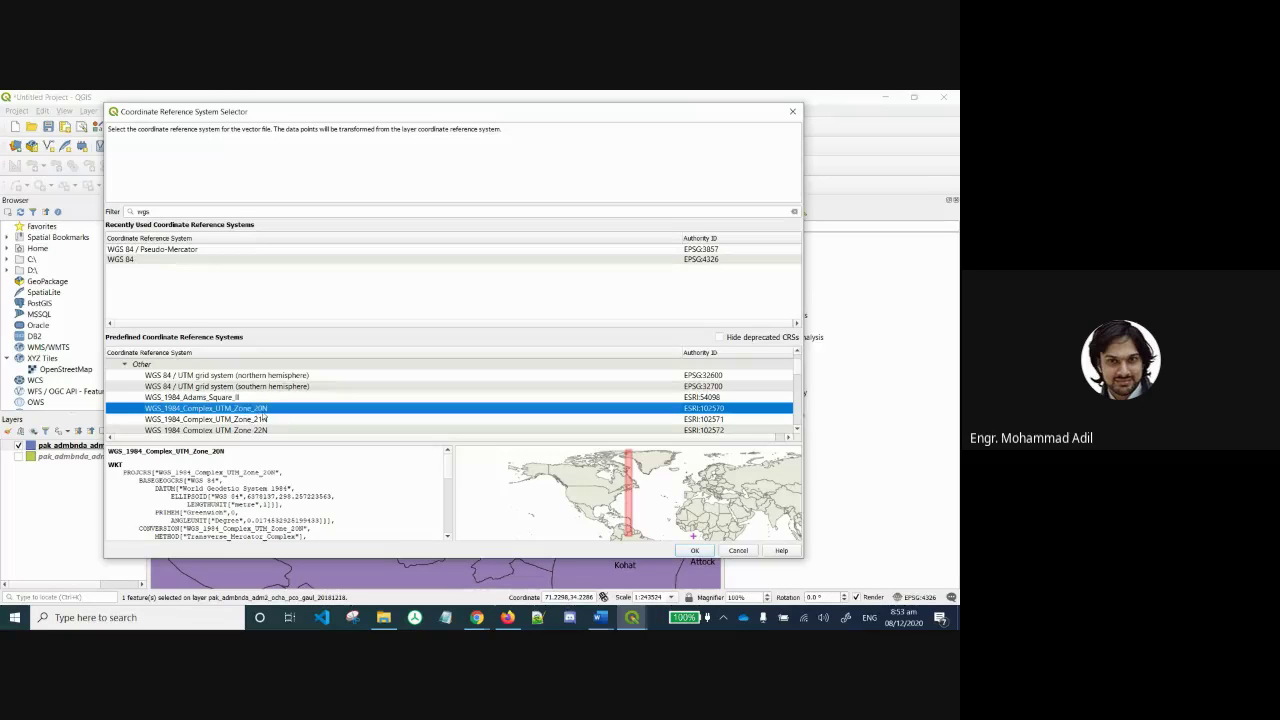
Compare the coverage of the WGS_1984 complex UTM zones from 20N to 30N, continuing to WGS_1984_Peirce_quincuncial_North_Pole_square.
{"action": "scroll", "coordinate": [268, 421], "scroll_direction": "down", "scroll_amount": 2}
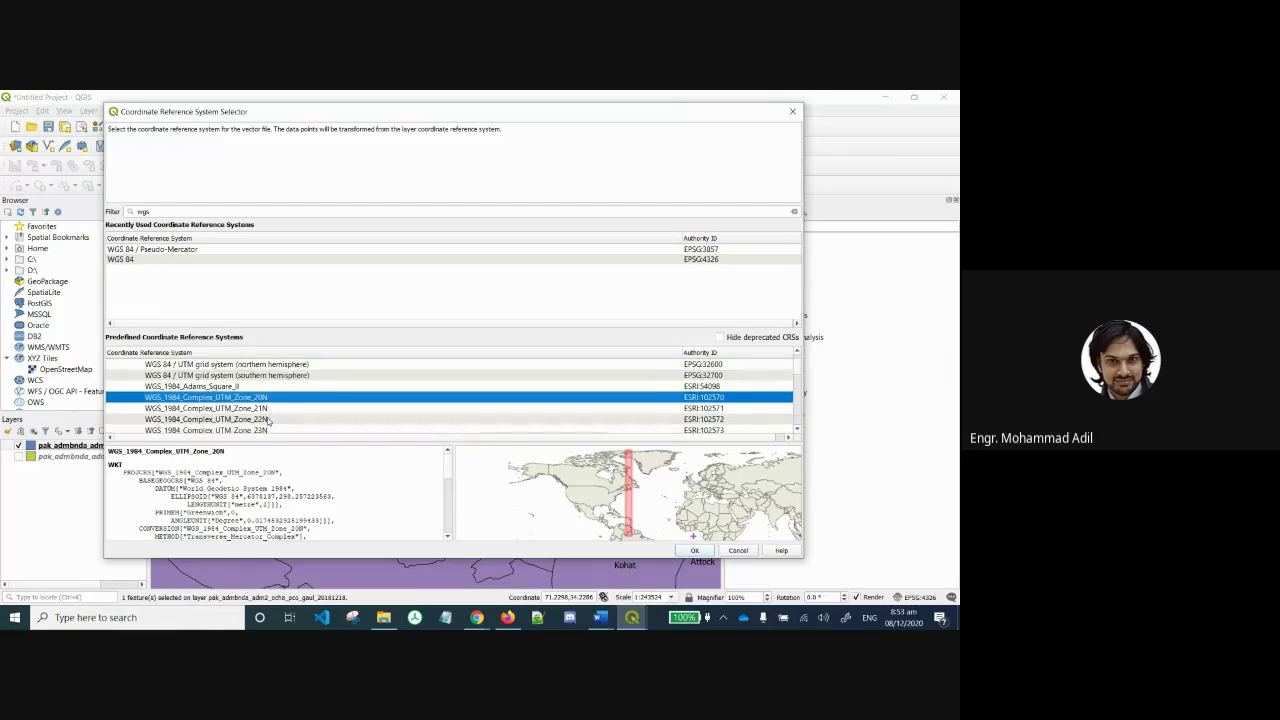
{"action": "scroll", "coordinate": [268, 421], "scroll_direction": "up", "scroll_amount": 2}
{"action": "key", "text": "Down"}
{"action": "key", "text": "Down"}
{"action": "key", "text": "Down"}
{"action": "key", "text": "Down"}
{"action": "key", "text": "Down"}
{"action": "key", "text": "Down"}
{"action": "key", "text": "Down"}
{"action": "key", "text": "Down"}
{"action": "key", "text": "Down"}
{"action": "key", "text": "Down"}
{"action": "key", "text": "Down"}
{"action": "key", "text": "Down"}
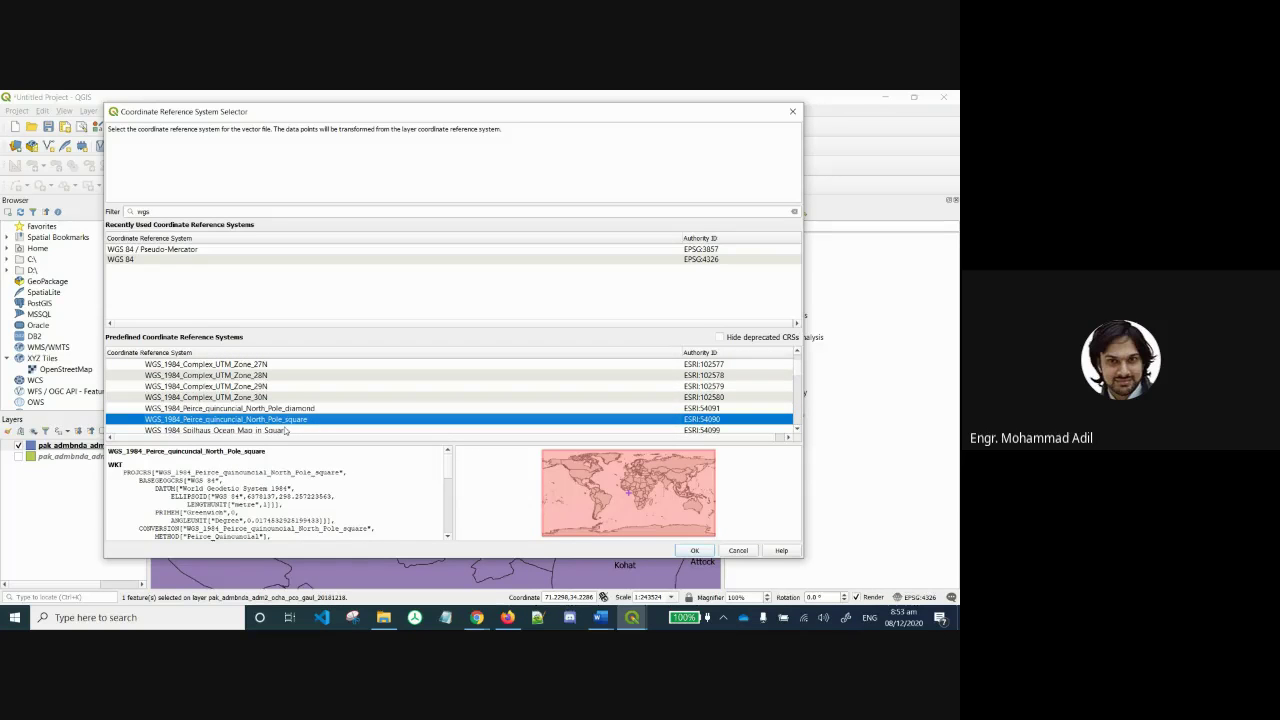
Step through the filtered projected systems from WGS_1984_Peirce_quincuncial_North_Pole_square past Kerguelen projection Geoportail to WGS_1984_ARC_System_Zone_08, examining their extents.
{"action": "key", "text": "Down"}
{"action": "key", "text": "Down"}
{"action": "key", "text": "Down"}
{"action": "key", "text": "Down"}
{"action": "key", "text": "Down"}
{"action": "key", "text": "Down"}
{"action": "key", "text": "Down"}
{"action": "key", "text": "Down"}
{"action": "key", "text": "Down"}
{"action": "key", "text": "Down"}
{"action": "key", "text": "Down"}
{"action": "key", "text": "Down"}
{"action": "key", "text": "Down"}
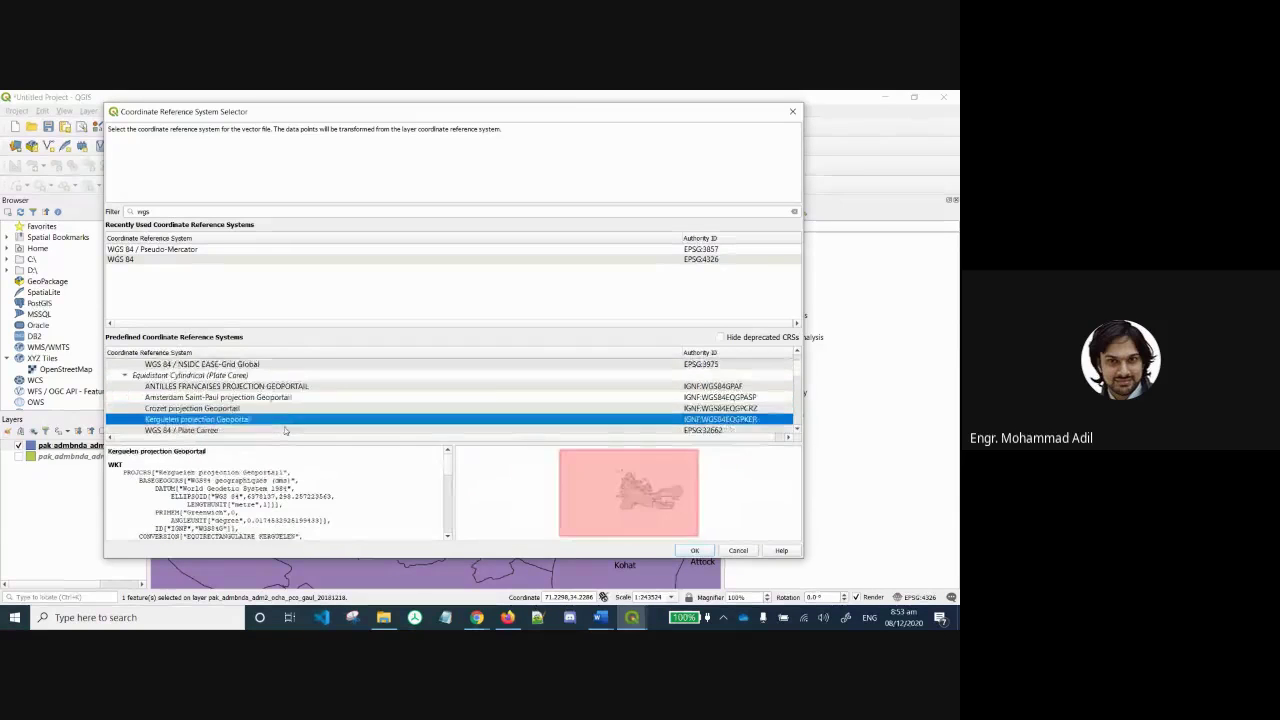
{"action": "key", "text": "Down"}
{"action": "key", "text": "Down"}
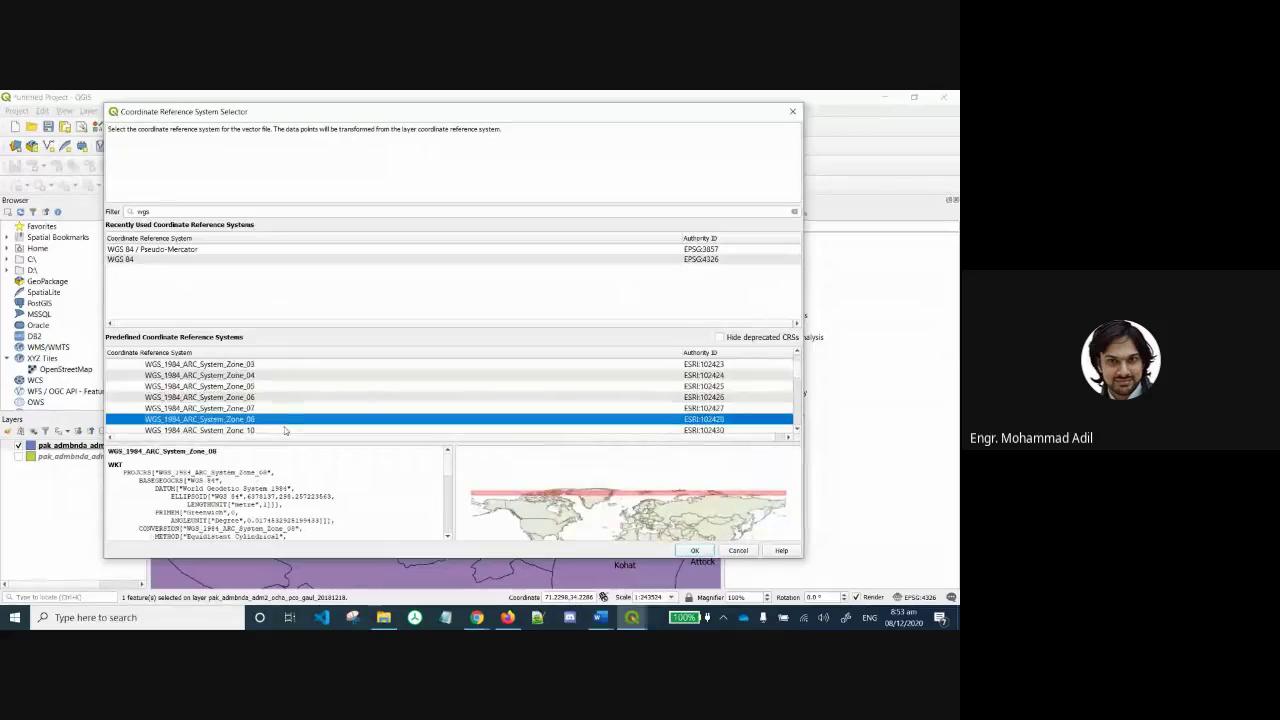
Compare the latitude bands covered by the WGS_1984_ARC_System zones between Zone_01 and Zone_10, ending on Zone_06.
{"action": "key", "text": "Up"}
{"action": "key", "text": "Up"}
{"action": "key", "text": "Up"}
{"action": "key", "text": "Up"}
{"action": "key", "text": "Up"}
{"action": "key", "text": "Up"}
{"action": "key", "text": "Up"}
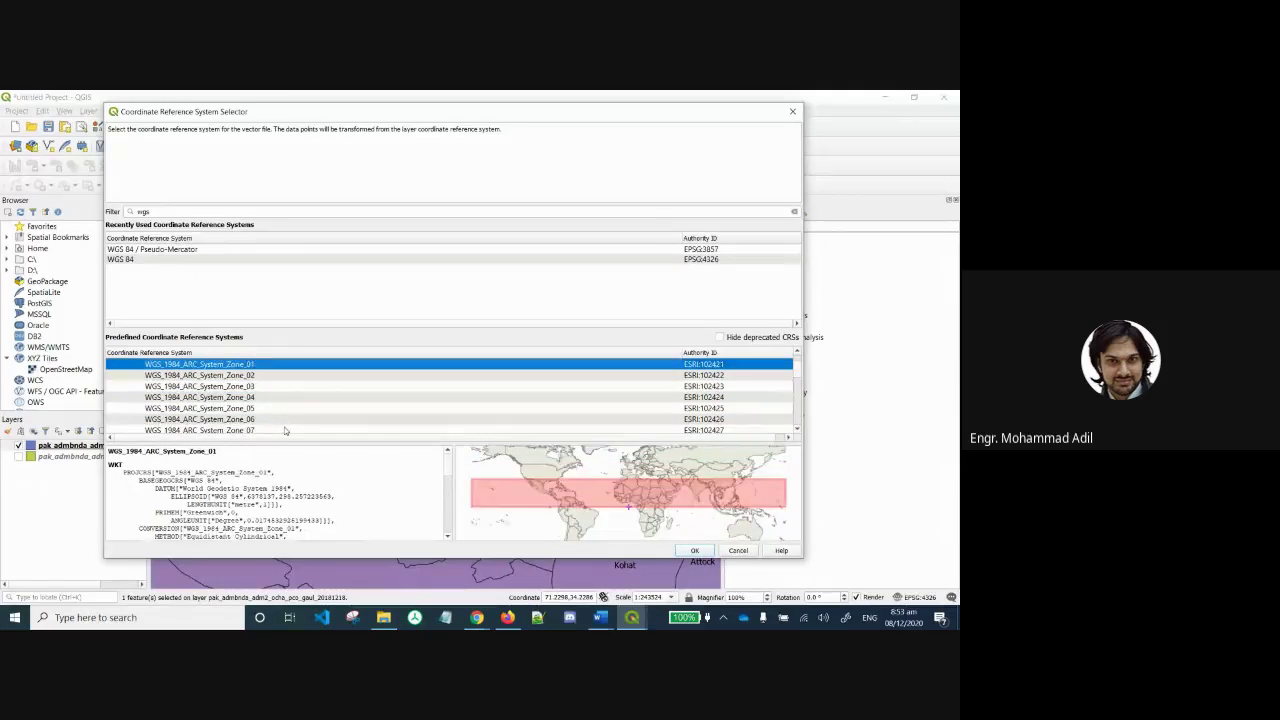
{"action": "key", "text": "Up"}
{"action": "key", "text": "Up"}
{"action": "key", "text": "Down"}
{"action": "key", "text": "Down"}
{"action": "key", "text": "Down"}
{"action": "key", "text": "Down"}
{"action": "key", "text": "Down"}
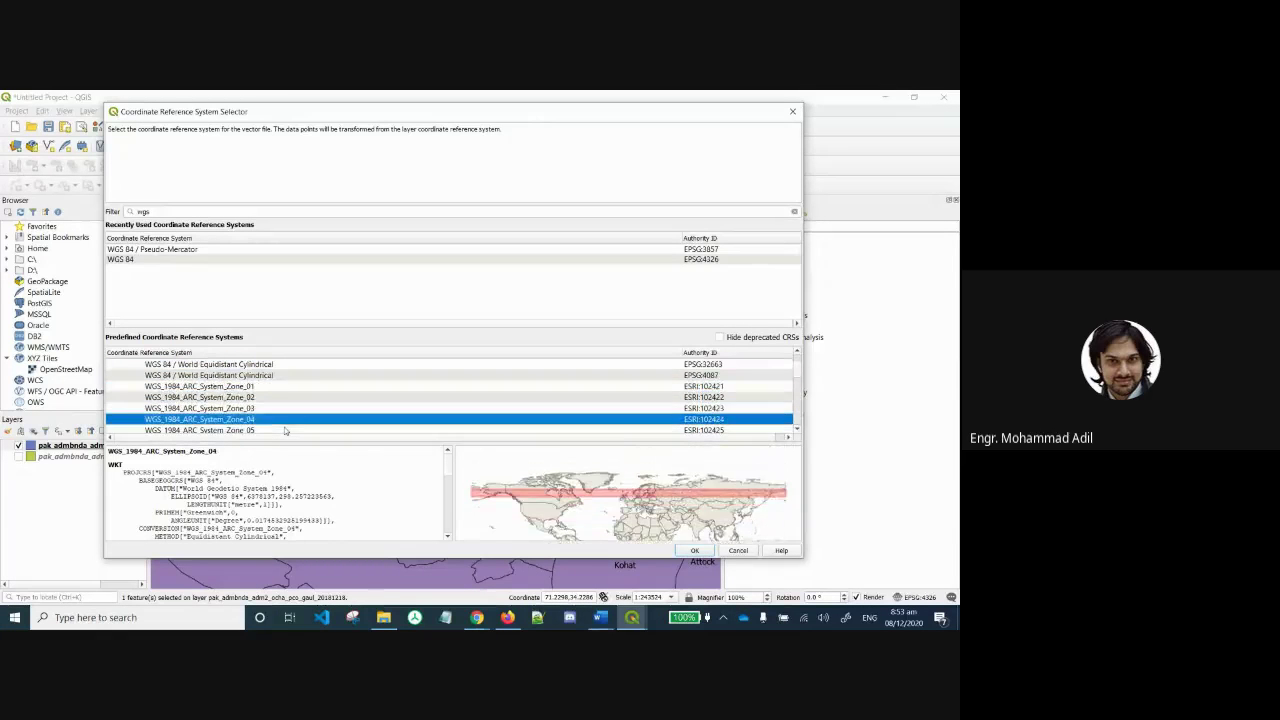
{"action": "key", "text": "Down"}
{"action": "key", "text": "Down"}
{"action": "key", "text": "Down"}
{"action": "key", "text": "Down"}
{"action": "key", "text": "Down"}
{"action": "key", "text": "Down"}
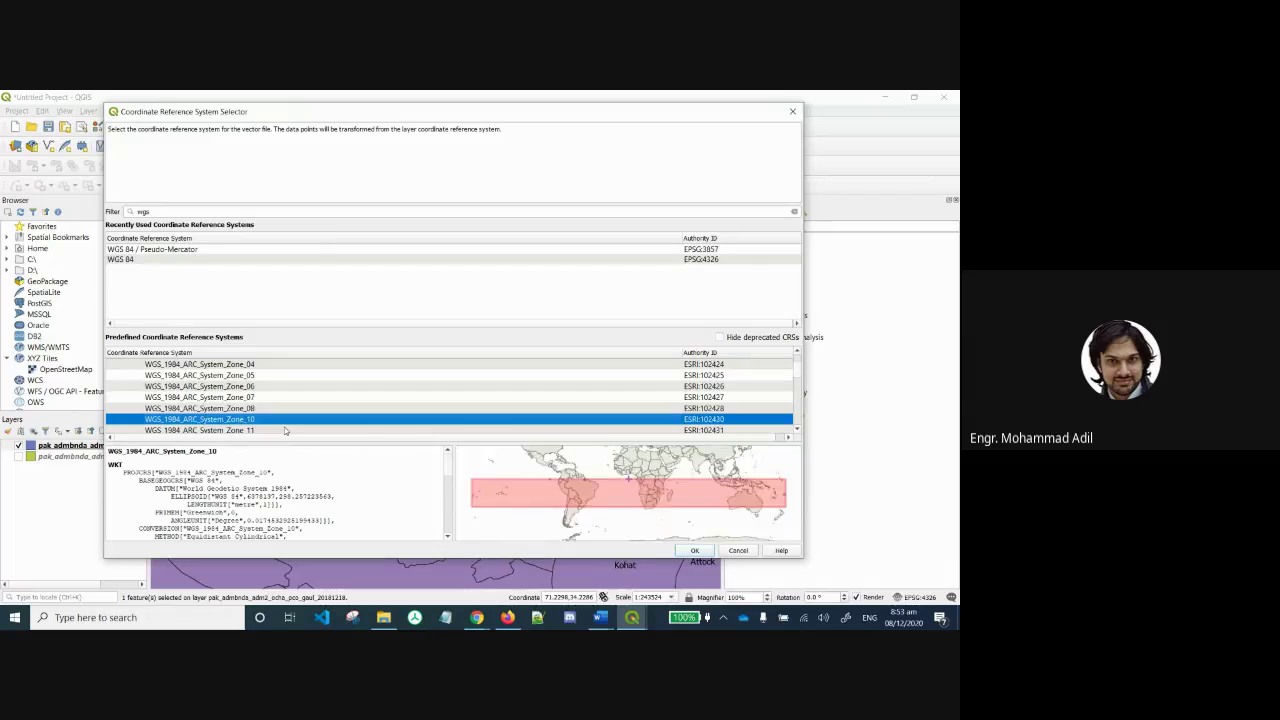
{"action": "key", "text": "Up"}
{"action": "key", "text": "Up"}
{"action": "key", "text": "Up"}
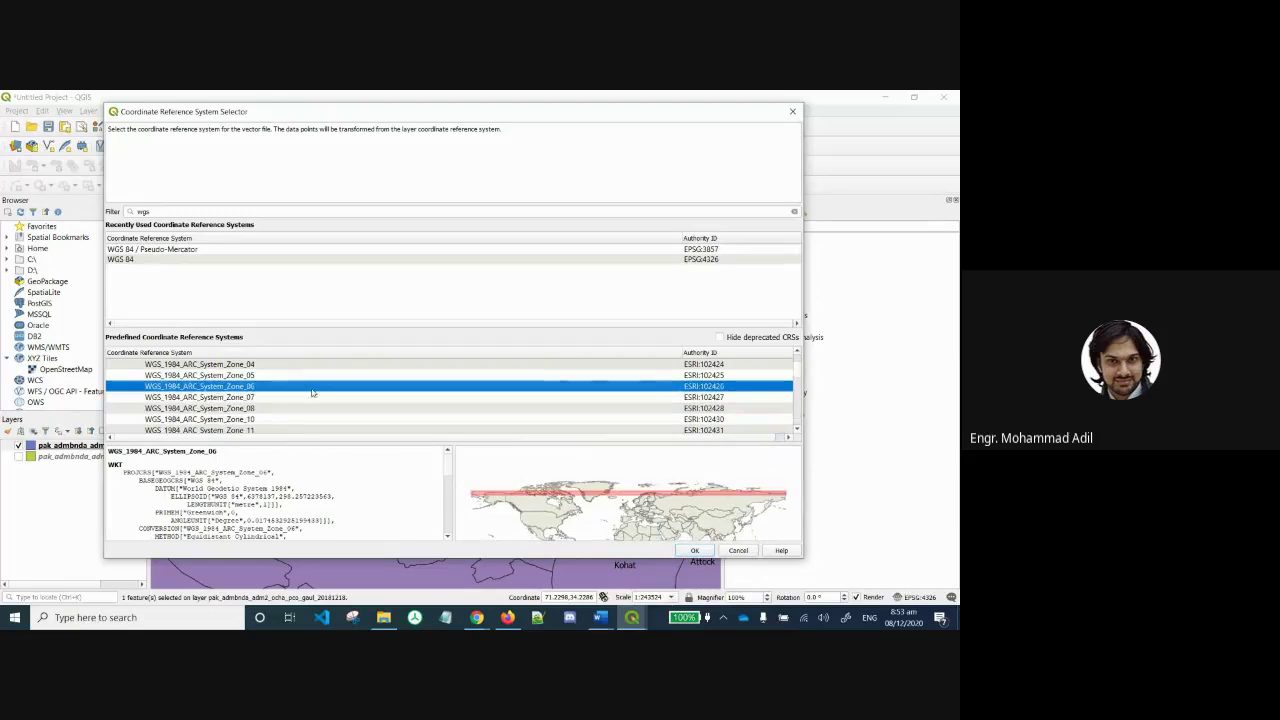
Set the export CRS to Project CRS: EPSG:4326 - WGS 84 and save the selected district as peshawarDist.shp.
{"action": "left_click", "coordinate": [338, 260]}
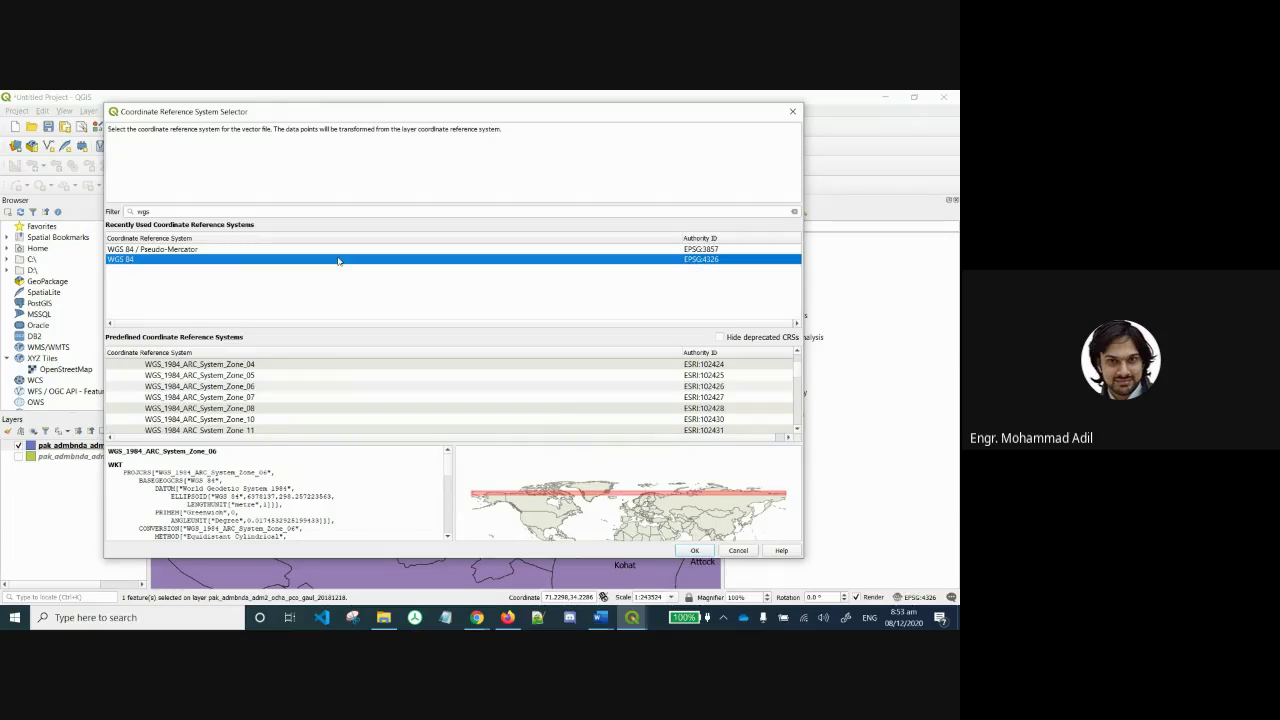
{"action": "left_click", "coordinate": [690, 551]}
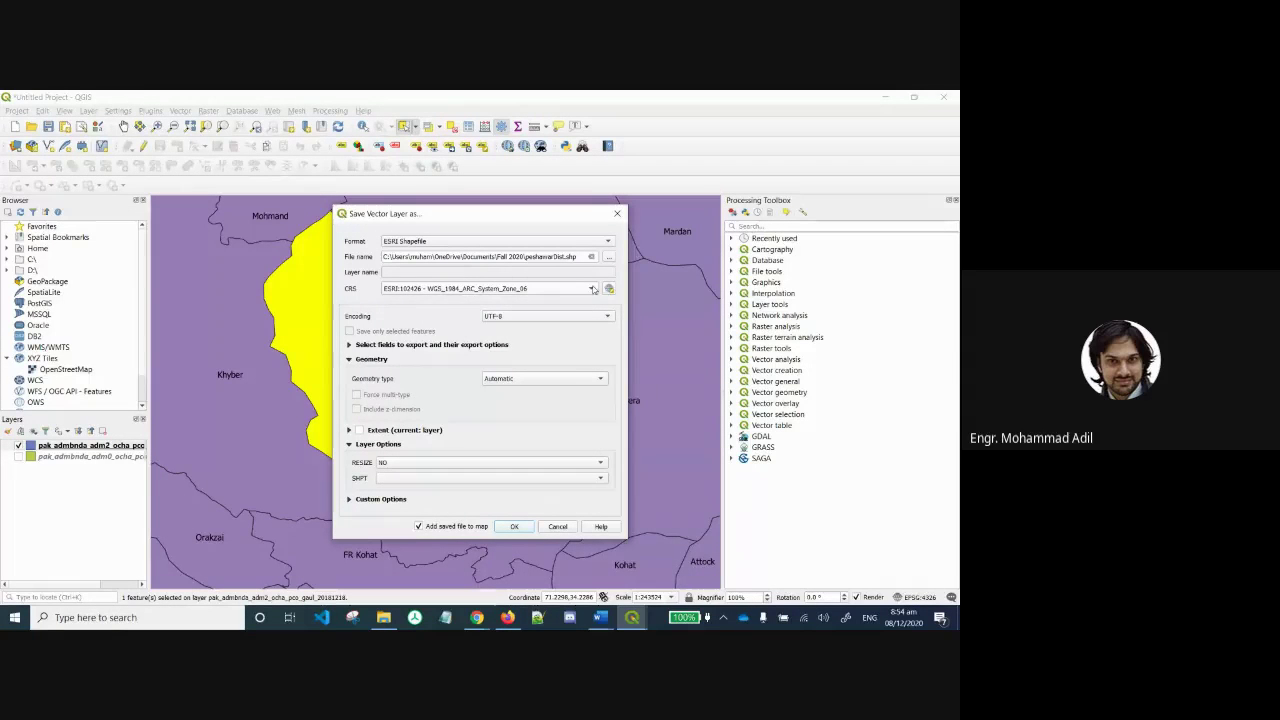
{"action": "left_click", "coordinate": [593, 289]}
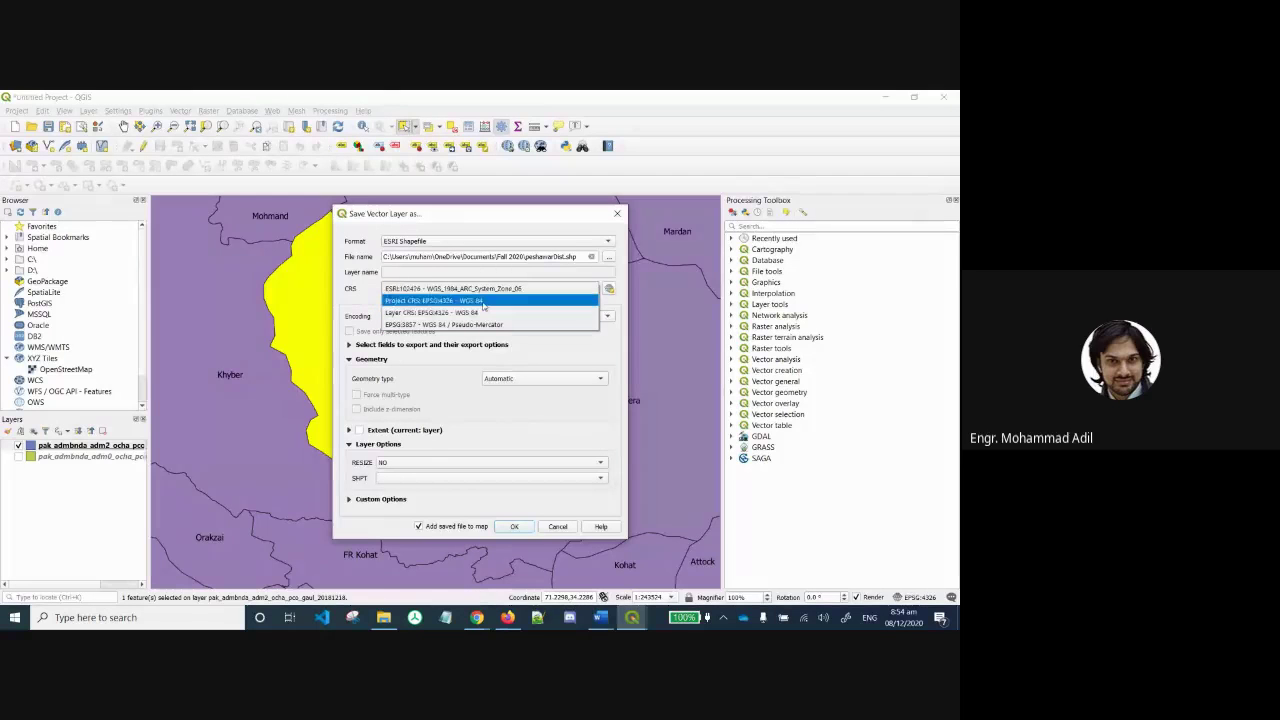
{"action": "left_click", "coordinate": [440, 300]}
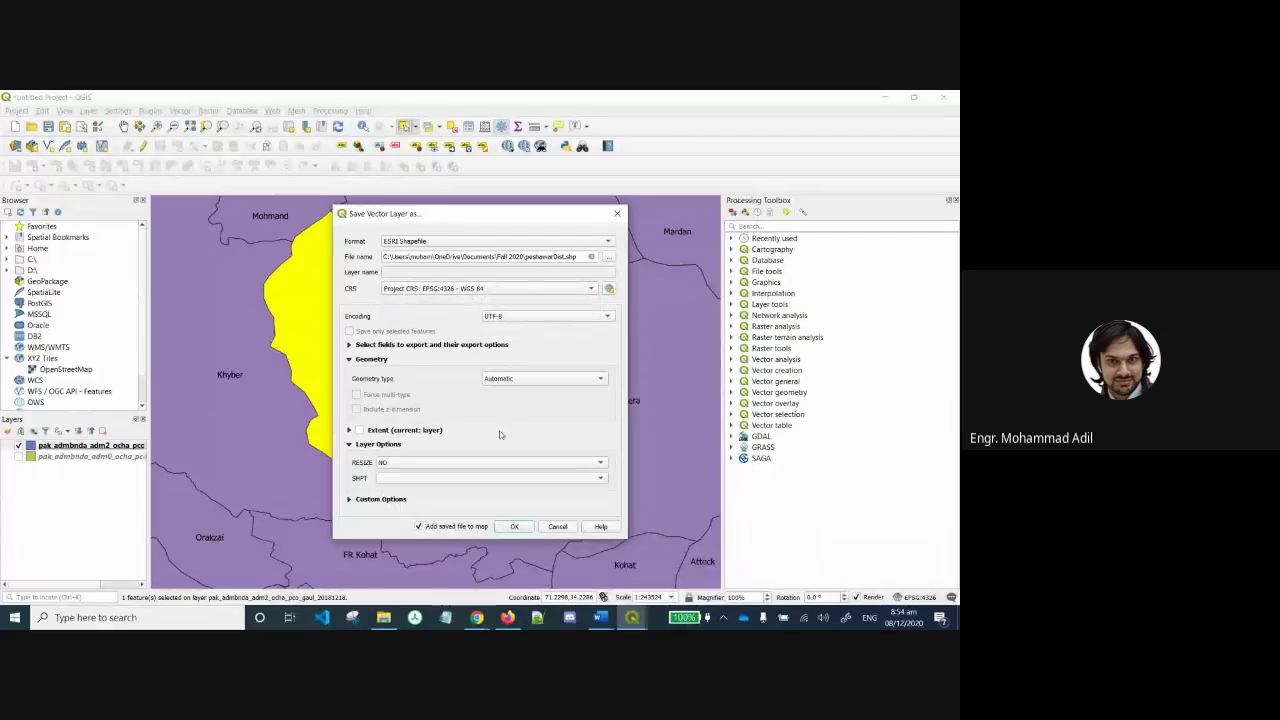
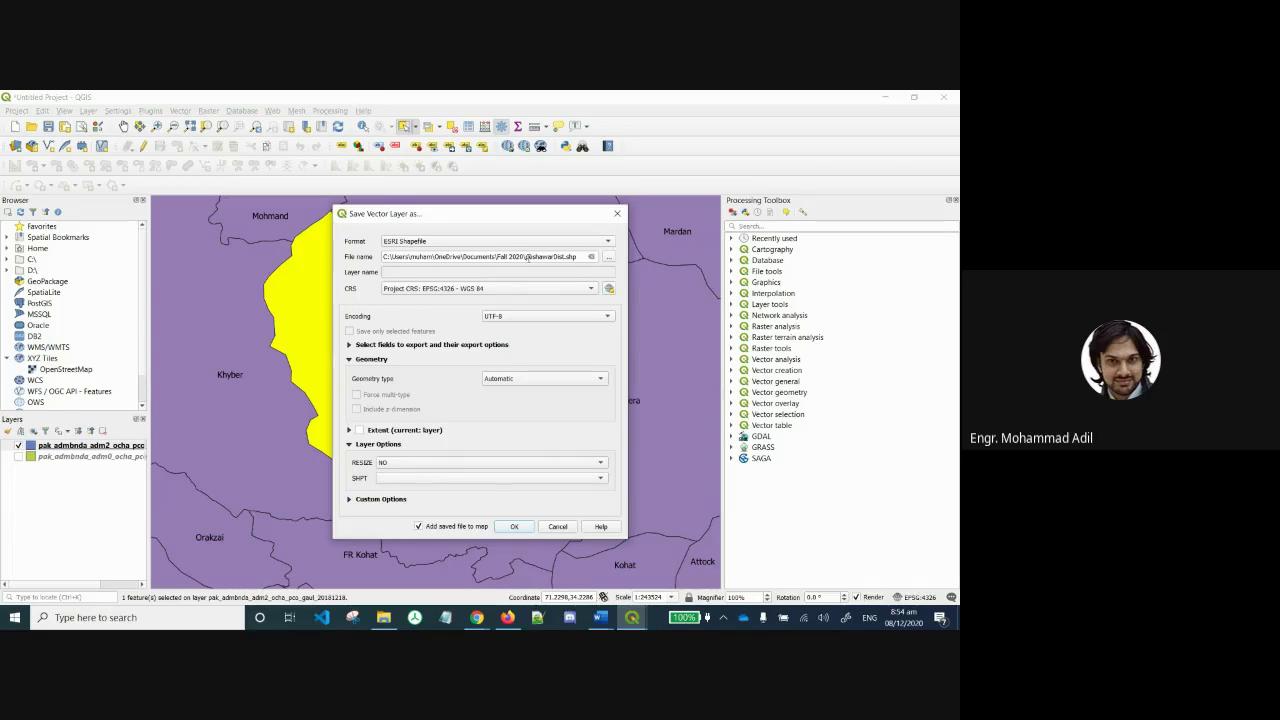
{"action": "left_click_drag", "start_coordinate": [527, 257], "coordinate": [566, 258]}
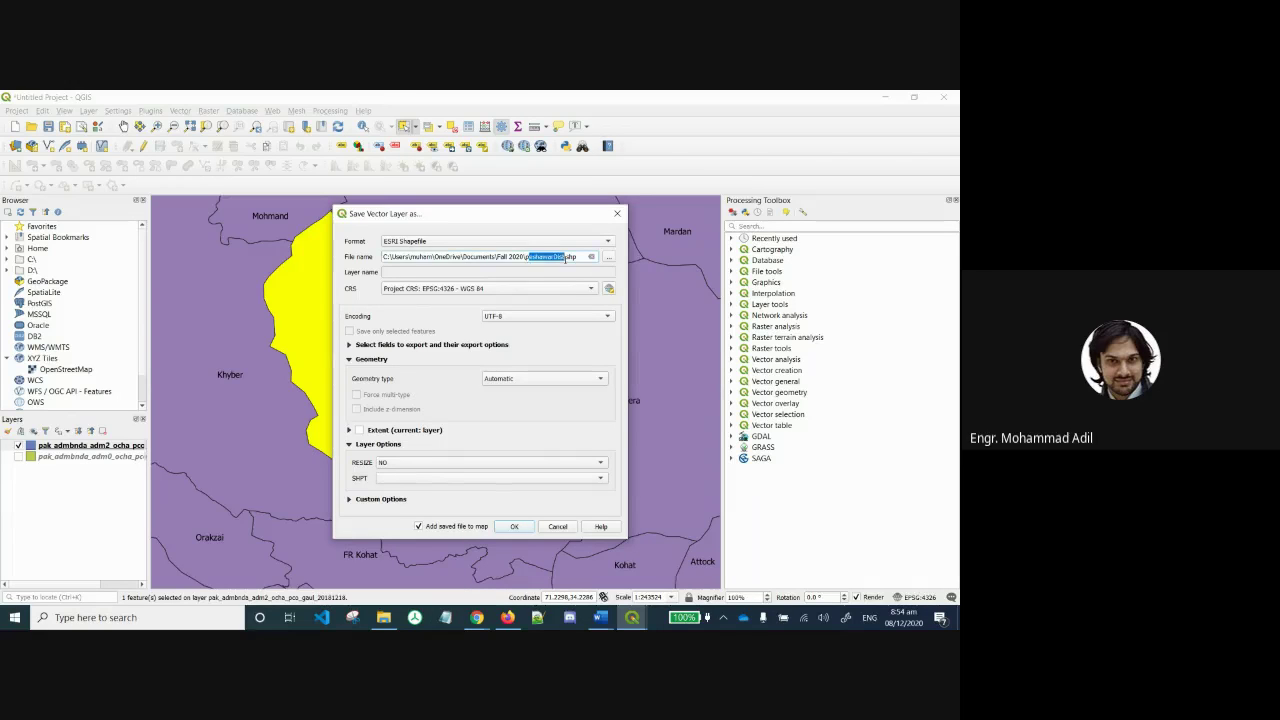
{"action": "left_click", "coordinate": [514, 527]}
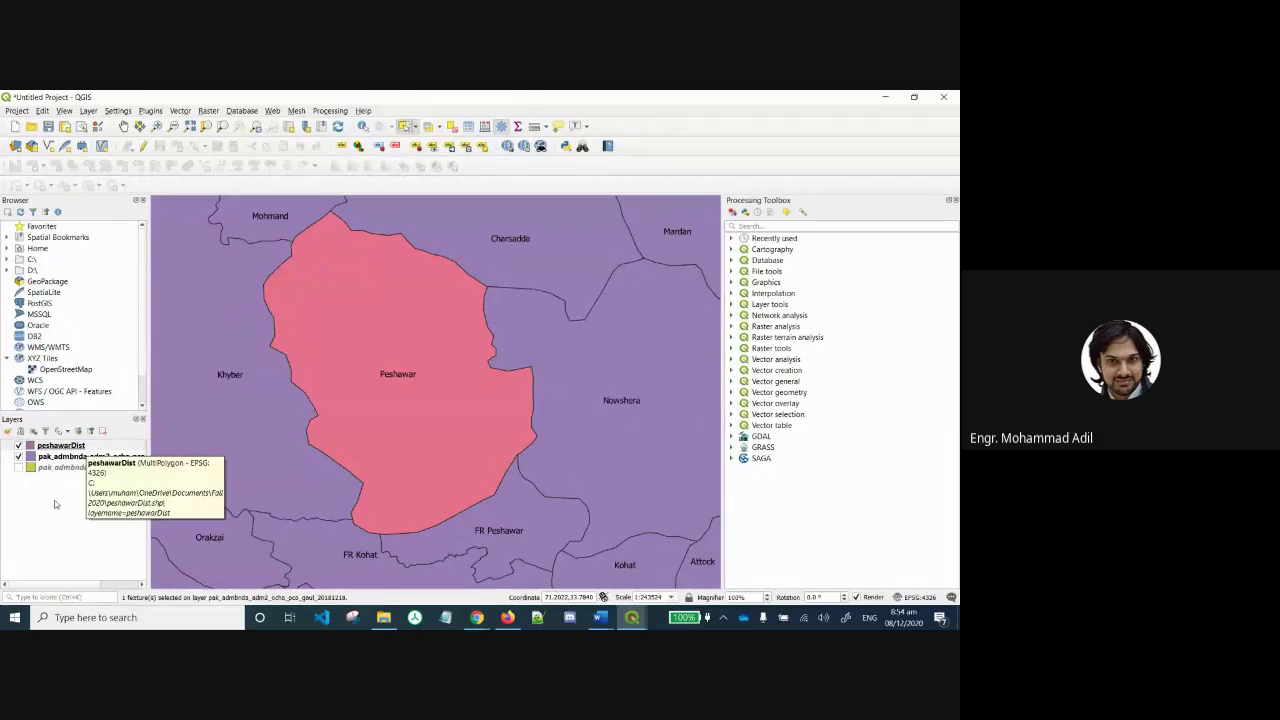
Display the adm0 country layer instead of the adm2 layer beneath peshawarDist and zoom to the whole country.
{"action": "left_click", "coordinate": [18, 457]}
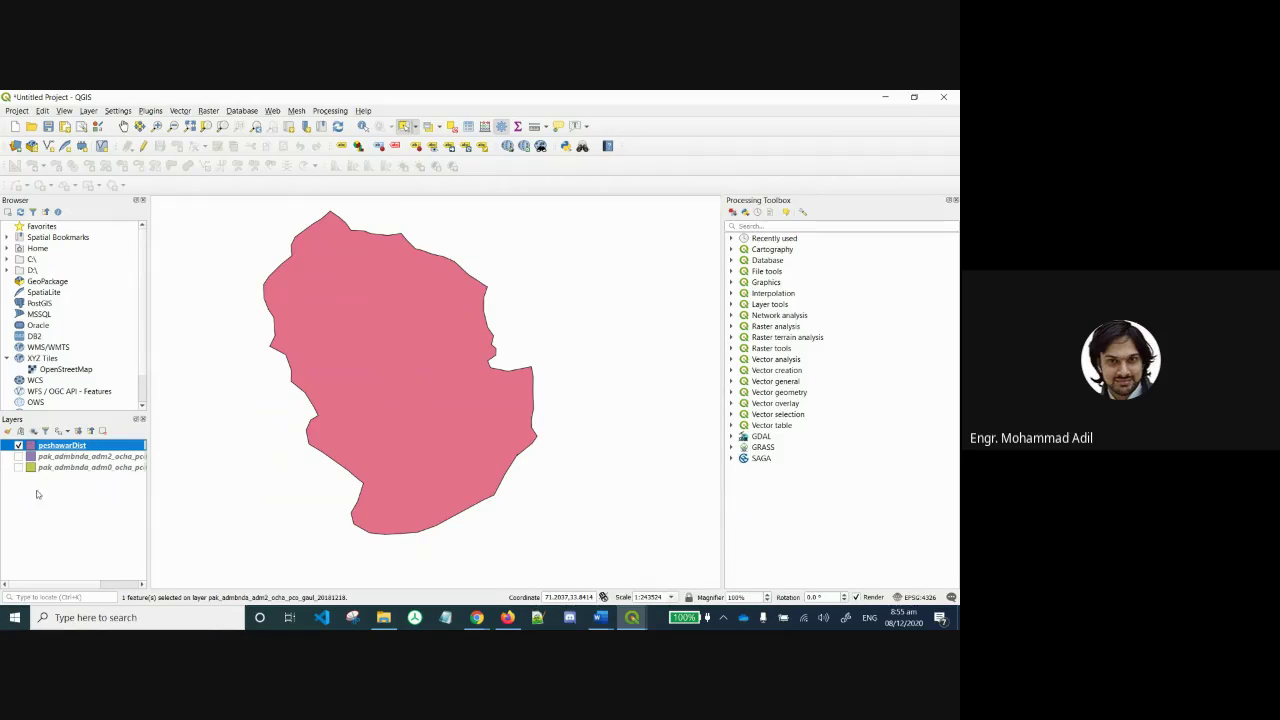
{"action": "left_click", "coordinate": [18, 468]}
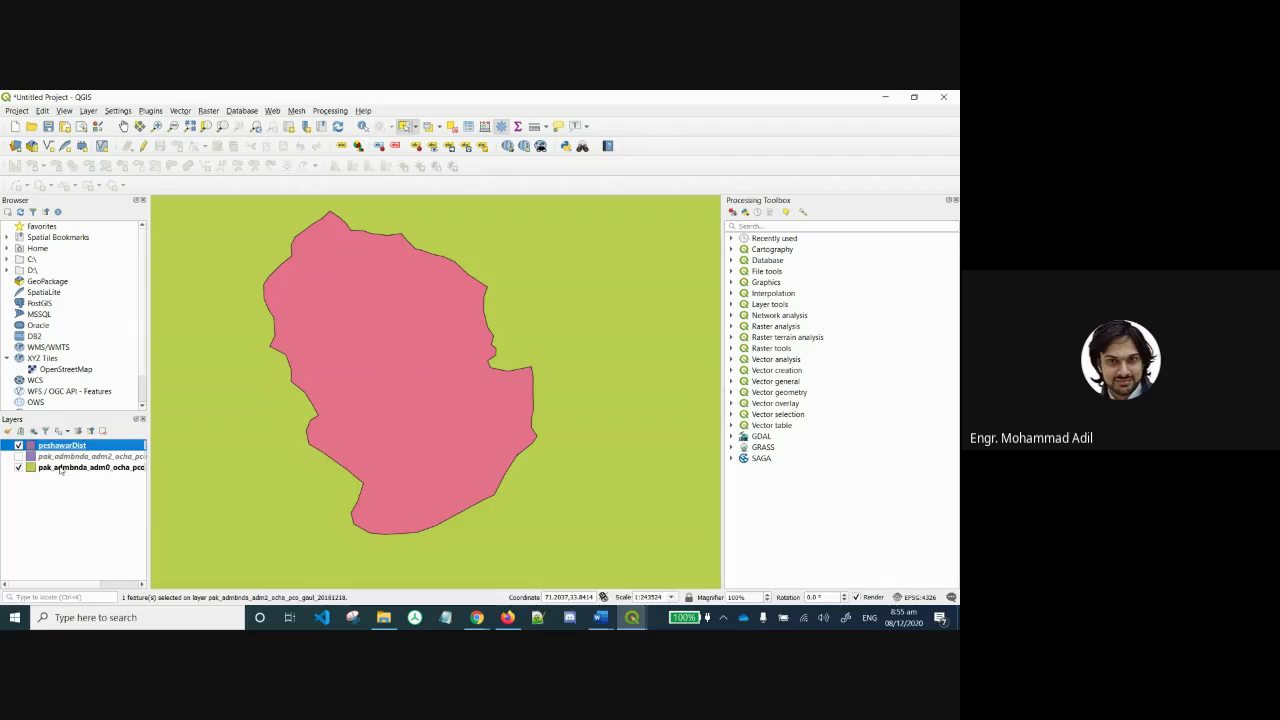
{"action": "right_click", "coordinate": [60, 469]}
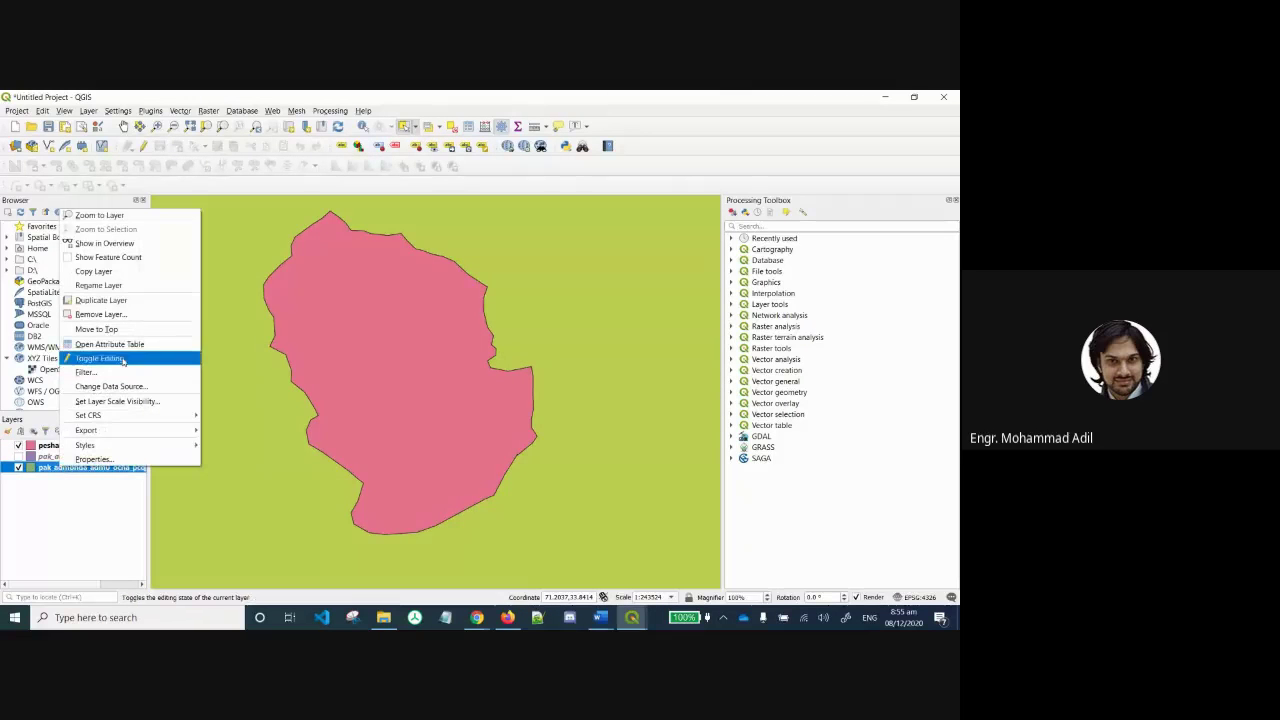
{"action": "left_click", "coordinate": [145, 215]}
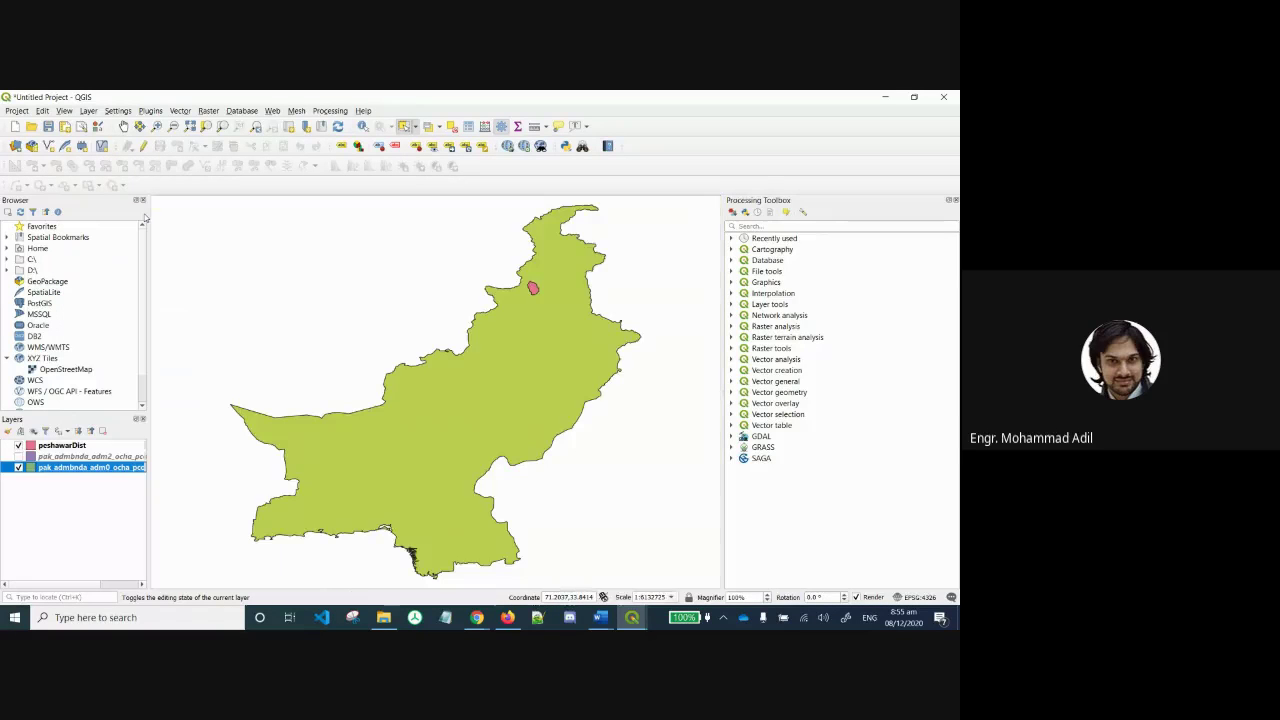
Toggle the visibility of peshawarDist off and on to examine where the district lies within Pakistan.
{"action": "left_click", "coordinate": [18, 446]}
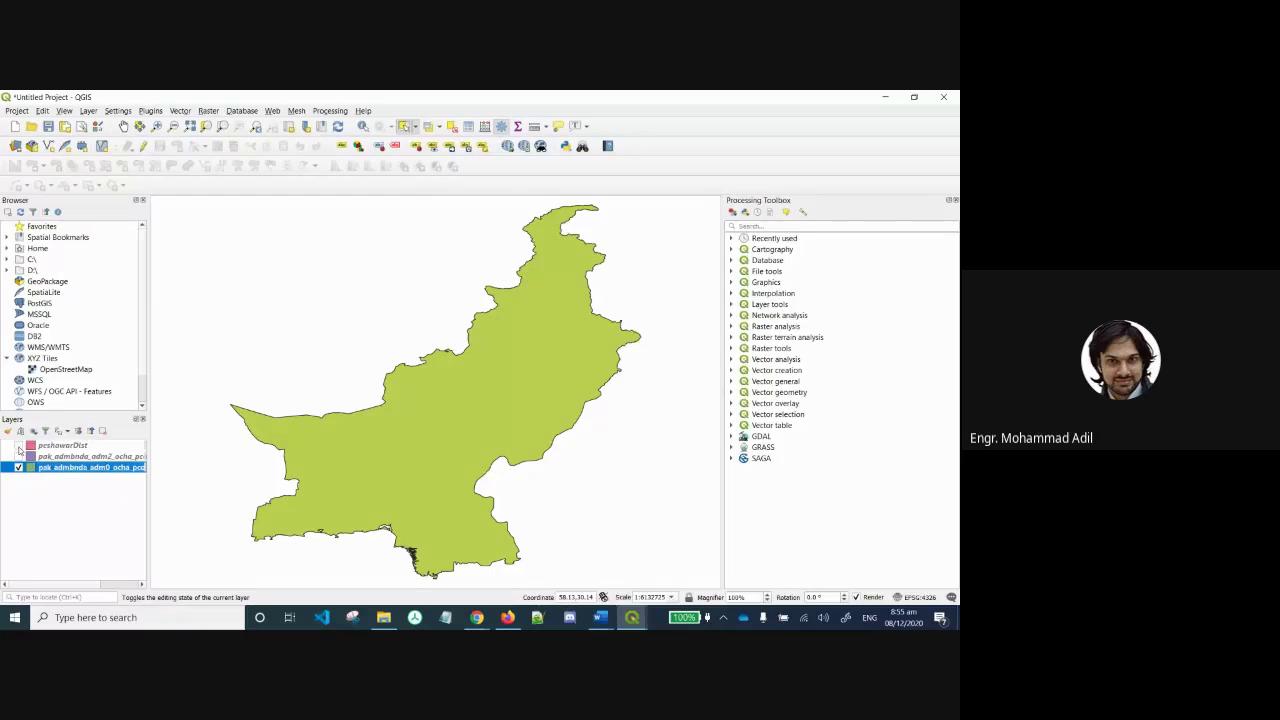
{"action": "left_click", "coordinate": [18, 446]}
{"action": "left_click", "coordinate": [18, 446]}
{"action": "left_click", "coordinate": [18, 446]}
Zoom to the peshawarDist layer and hide the adm0 country layer.
{"action": "right_click", "coordinate": [46, 448]}
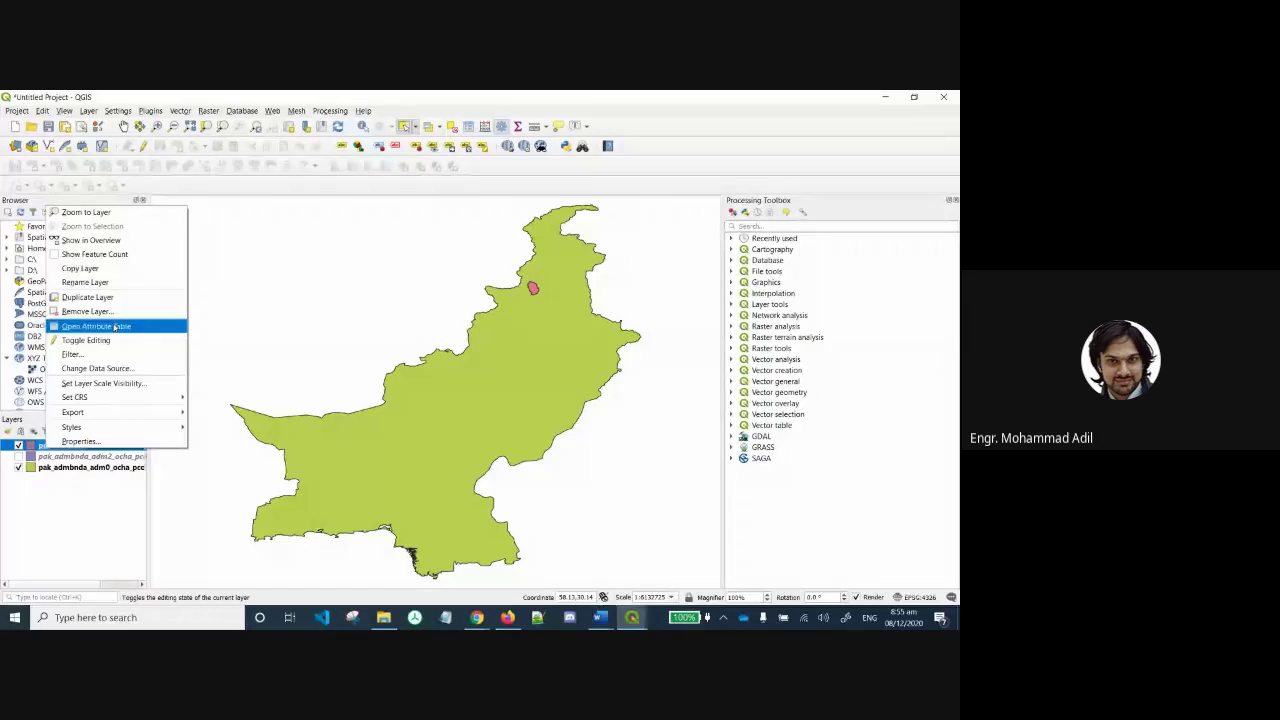
{"action": "left_click", "coordinate": [116, 213]}
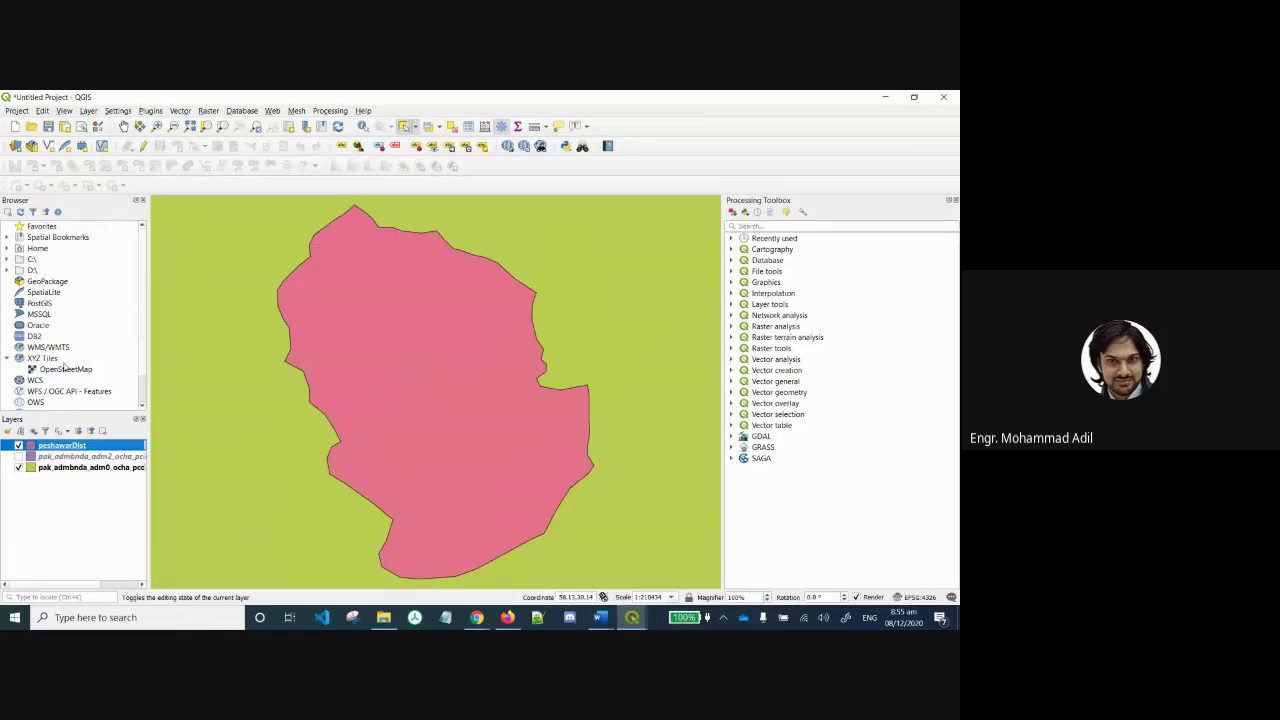
{"action": "left_click", "coordinate": [18, 467]}
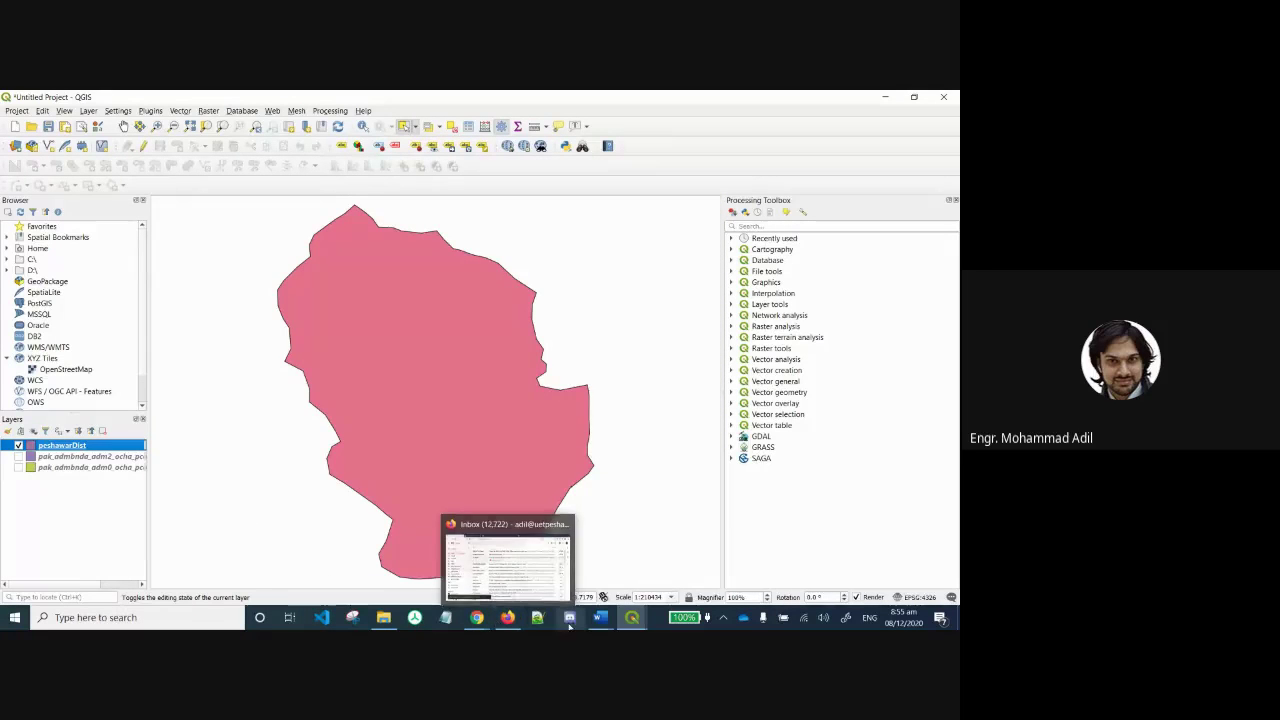
Switch to the Lecture 4 Class Activities document in Word and review the Select/Change CRS and Add OpenStreetMap and Blend tasks.
{"action": "left_click", "coordinate": [600, 617]}
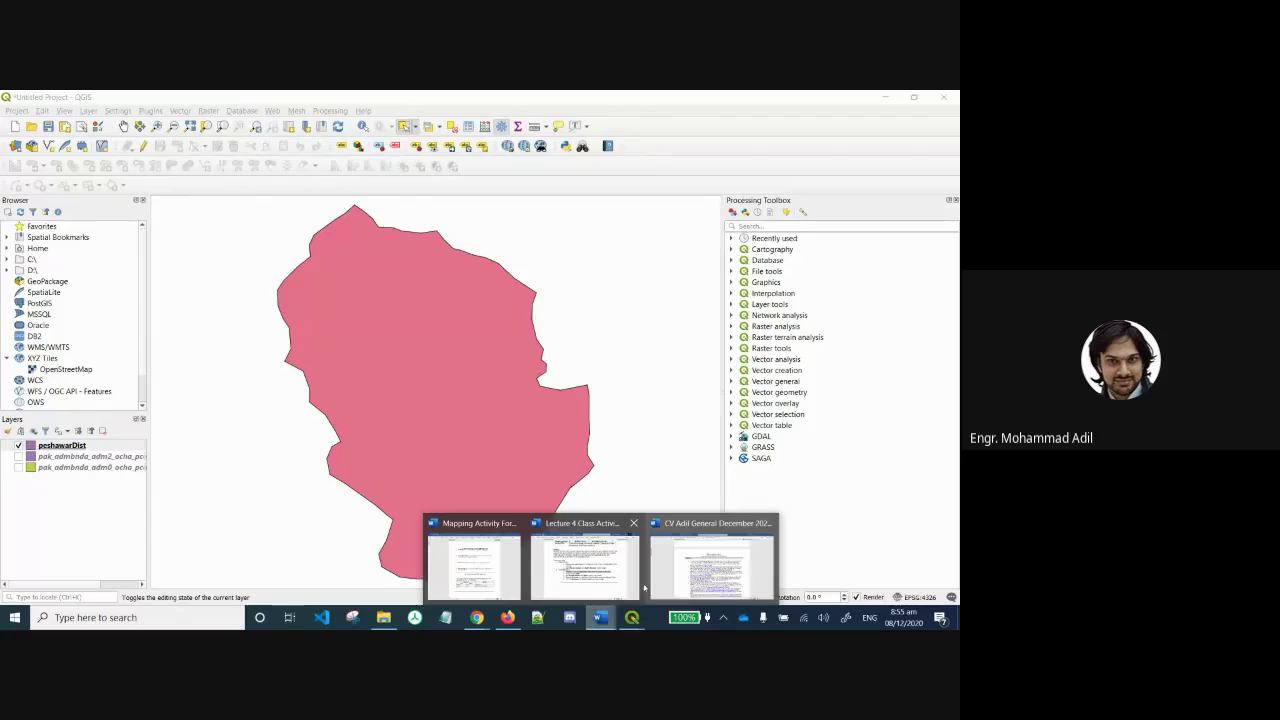
{"action": "left_click", "coordinate": [624, 590]}
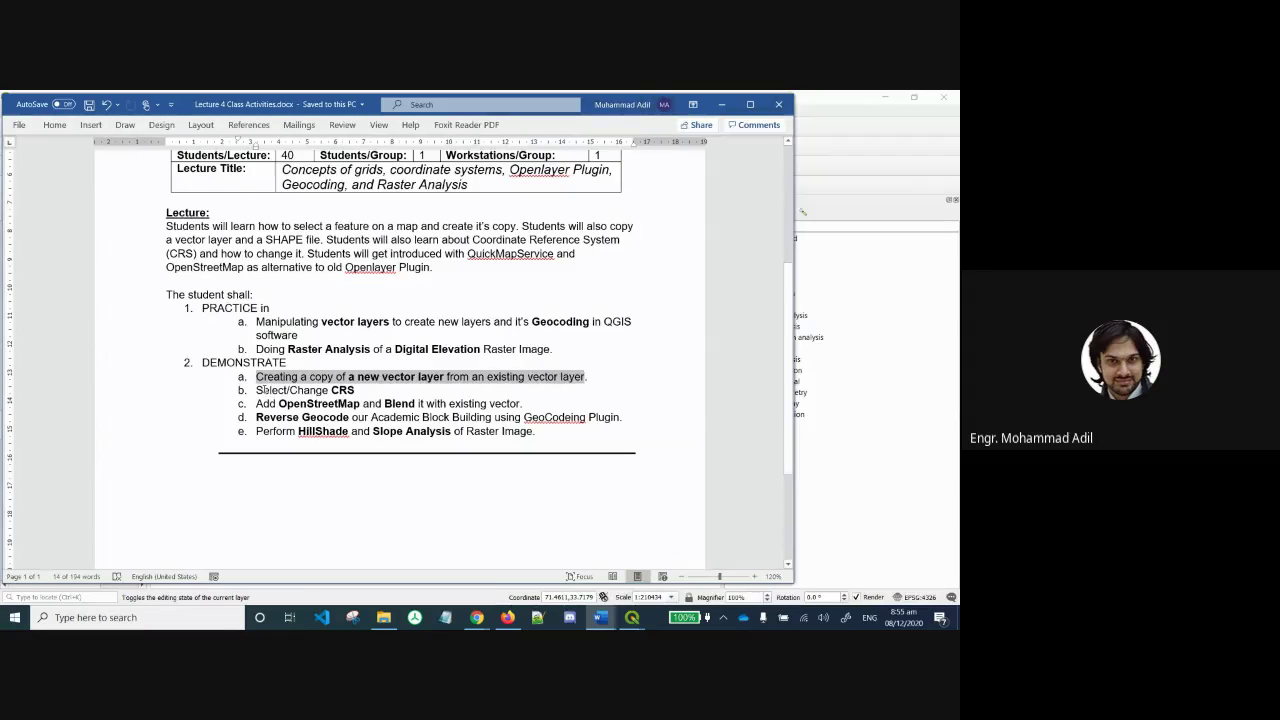
{"action": "left_click_drag", "start_coordinate": [257, 390], "coordinate": [358, 390]}
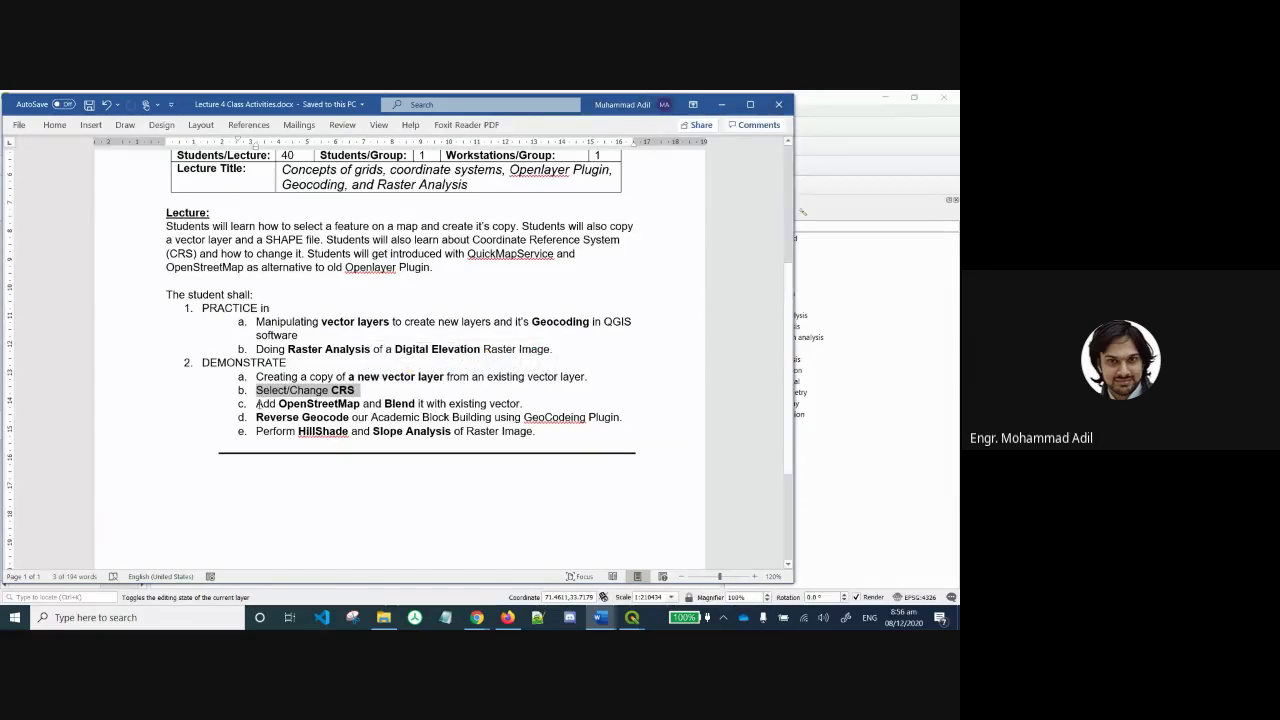
{"action": "left_click_drag", "start_coordinate": [256, 404], "coordinate": [352, 408]}
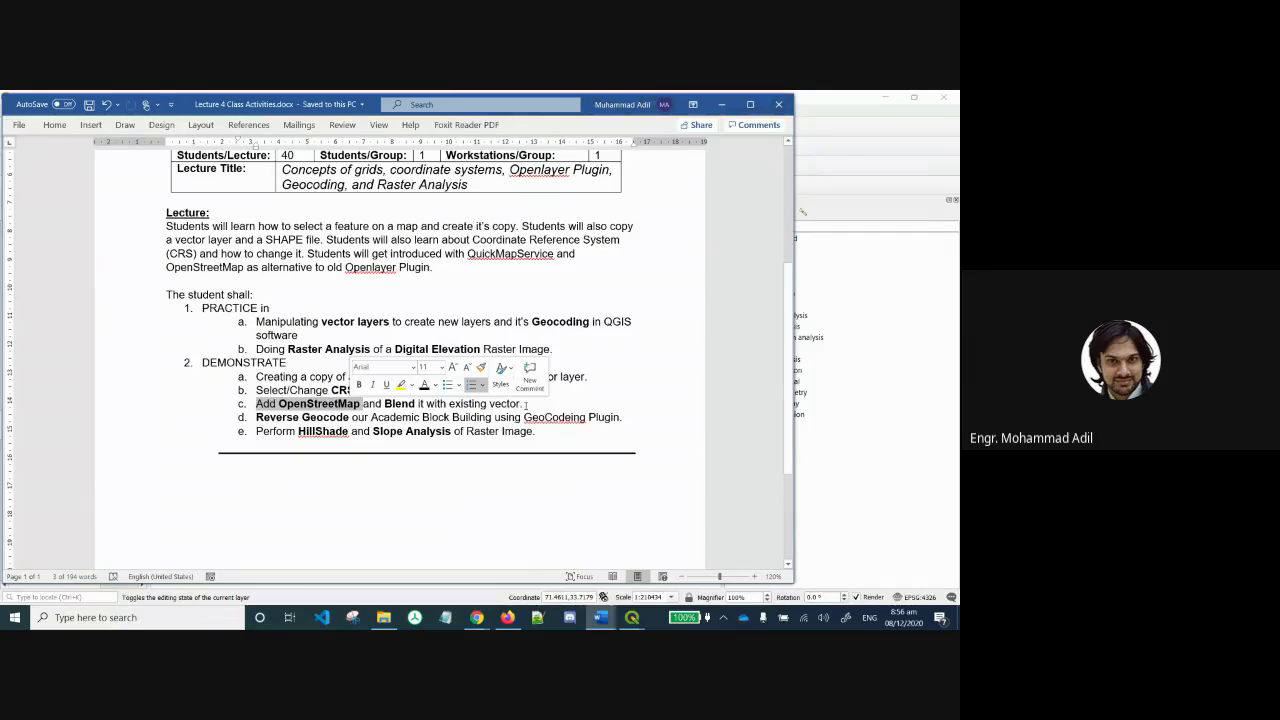
{"action": "left_click_drag", "start_coordinate": [525, 405], "coordinate": [364, 408]}
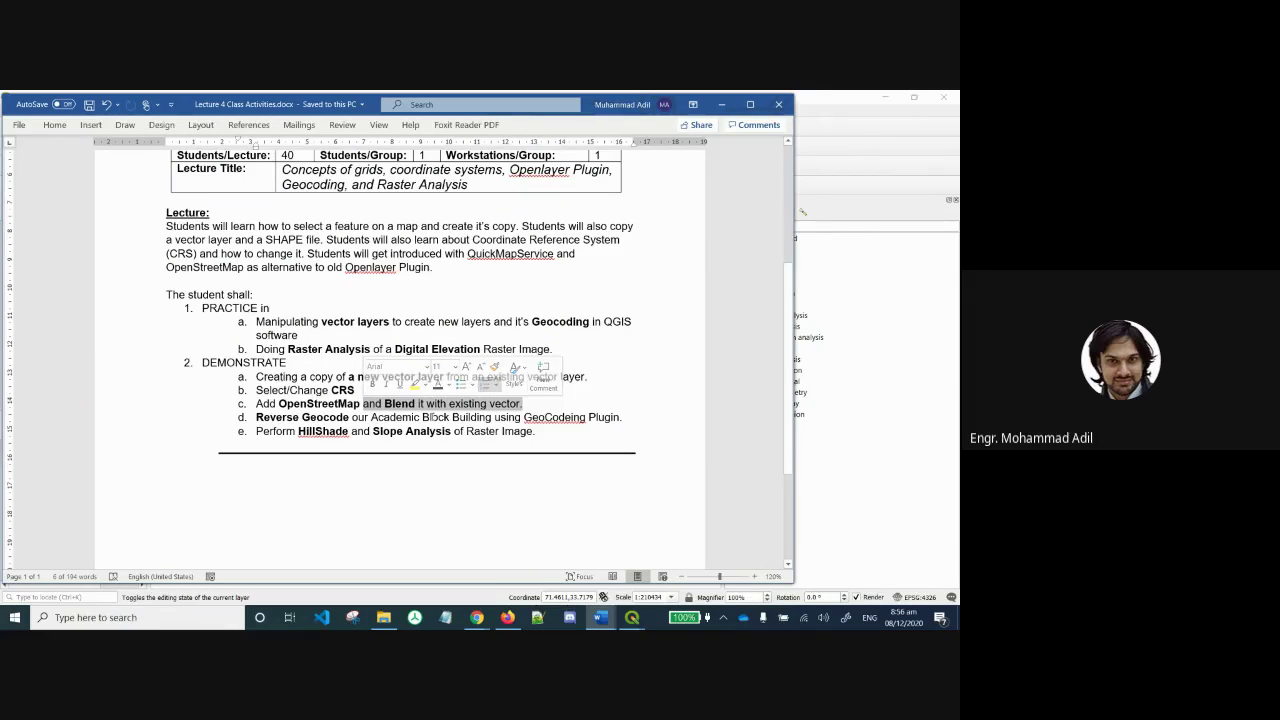
{"action": "left_click", "coordinate": [621, 476]}
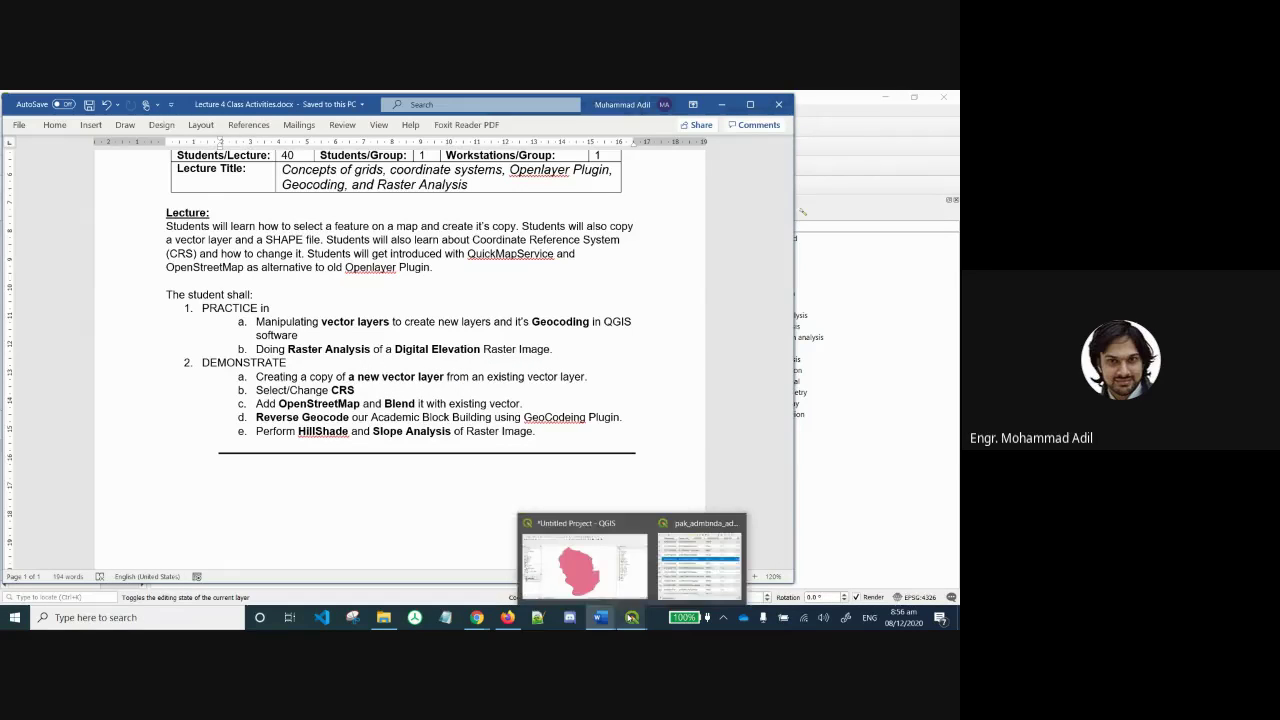
Return to the QGIS project and close the attribute table of the adm2 layer.
{"action": "left_click", "coordinate": [631, 617]}
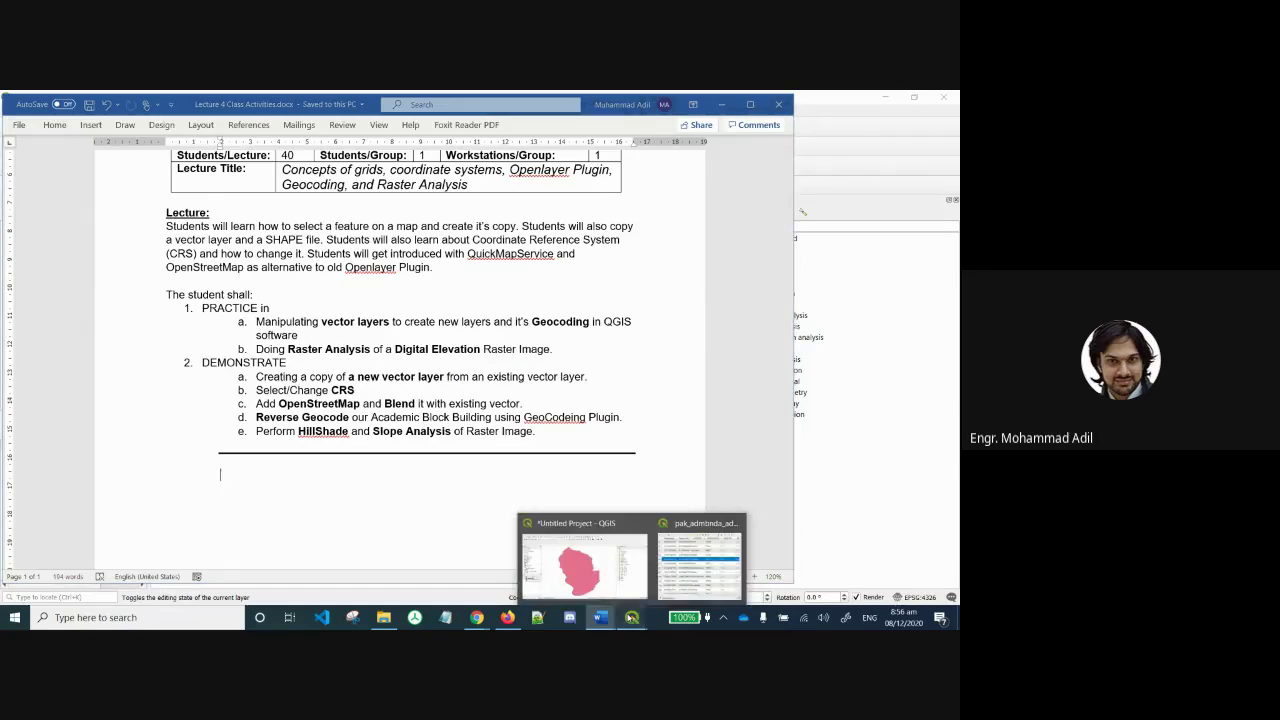
{"action": "left_click", "coordinate": [601, 563]}
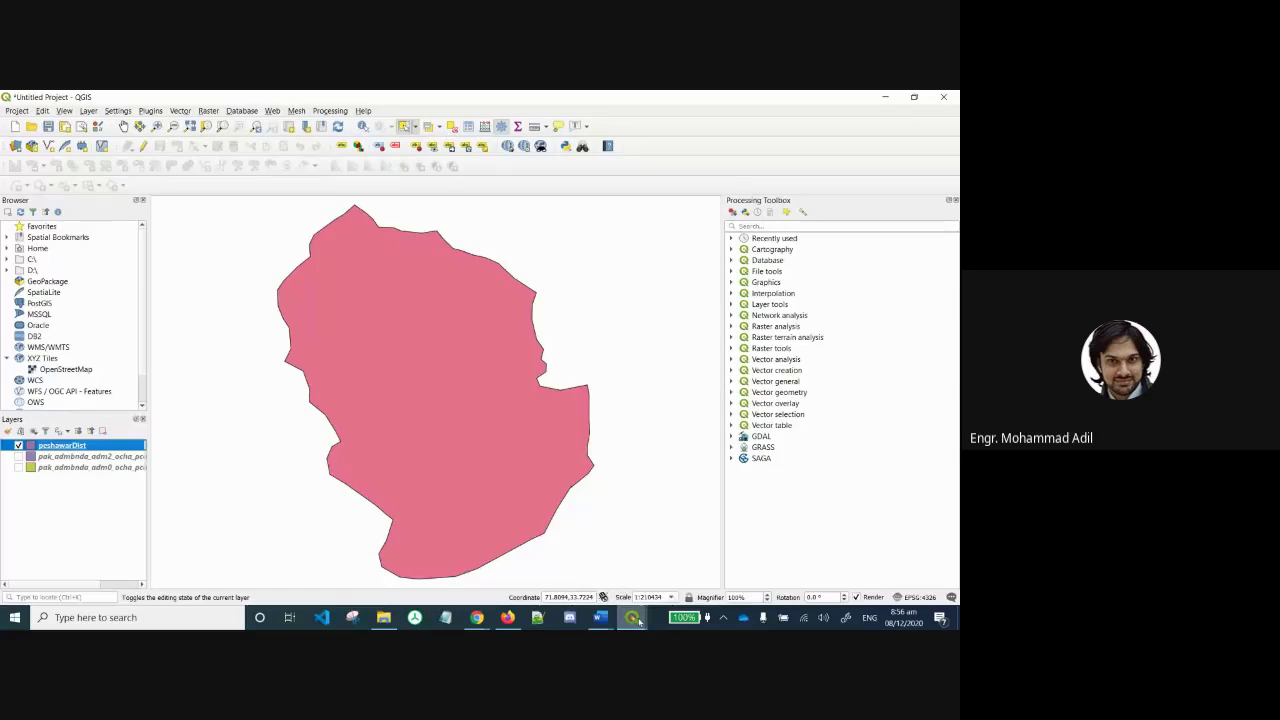
{"action": "mouse_move", "coordinate": [631, 617]}
{"action": "left_click", "coordinate": [708, 578]}
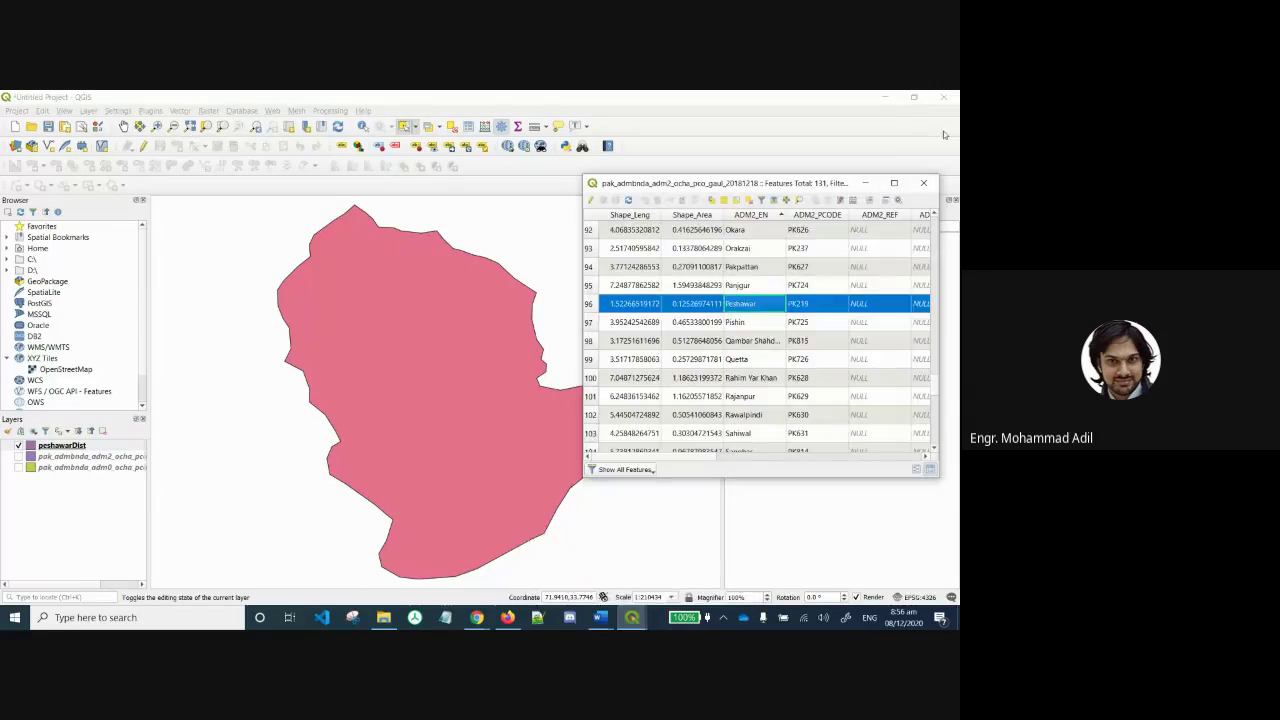
{"action": "left_click", "coordinate": [922, 185]}
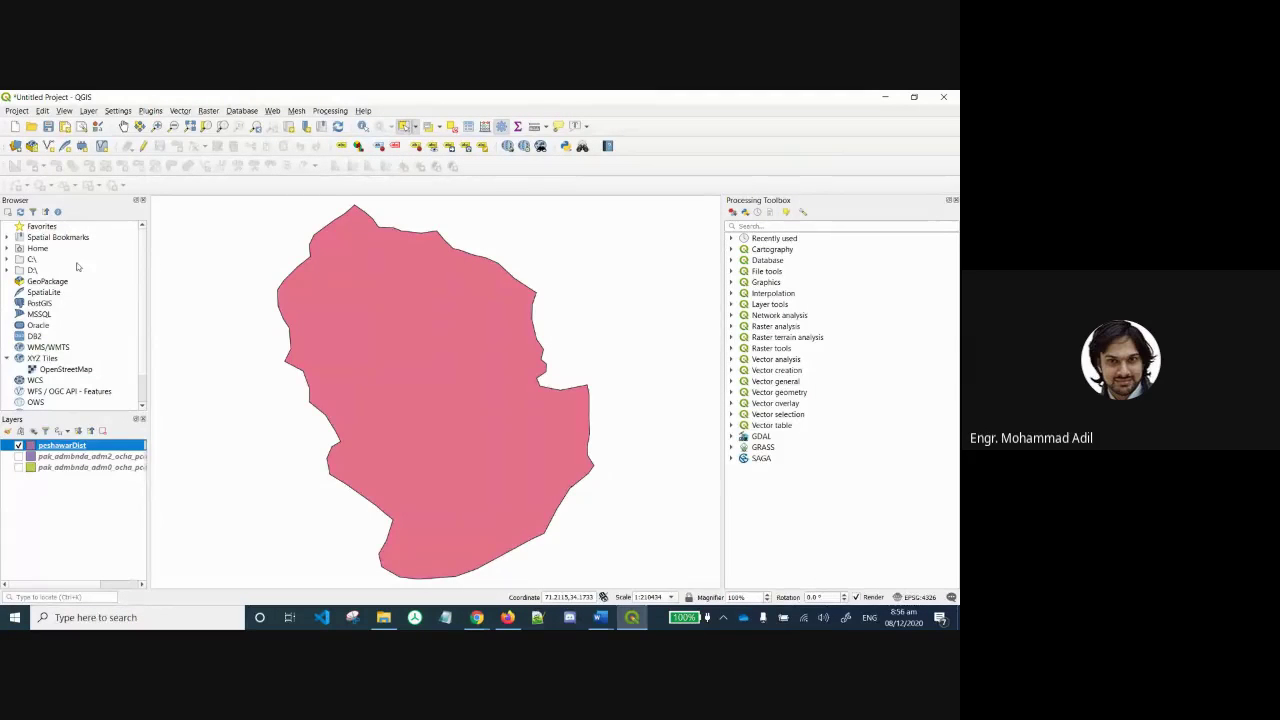
Hide the Browser panel, show it again and enlarge it above the layer list.
{"action": "left_click_drag", "start_coordinate": [143, 288], "coordinate": [141, 252]}
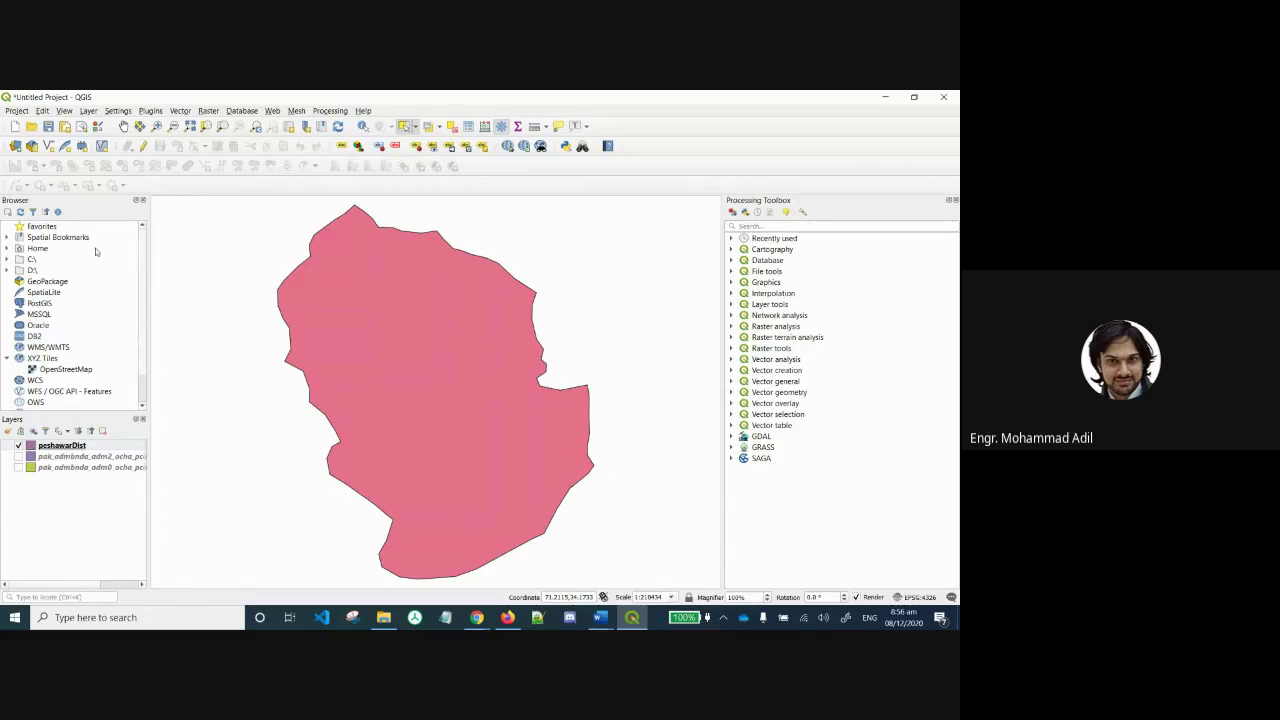
{"action": "right_click", "coordinate": [684, 140]}
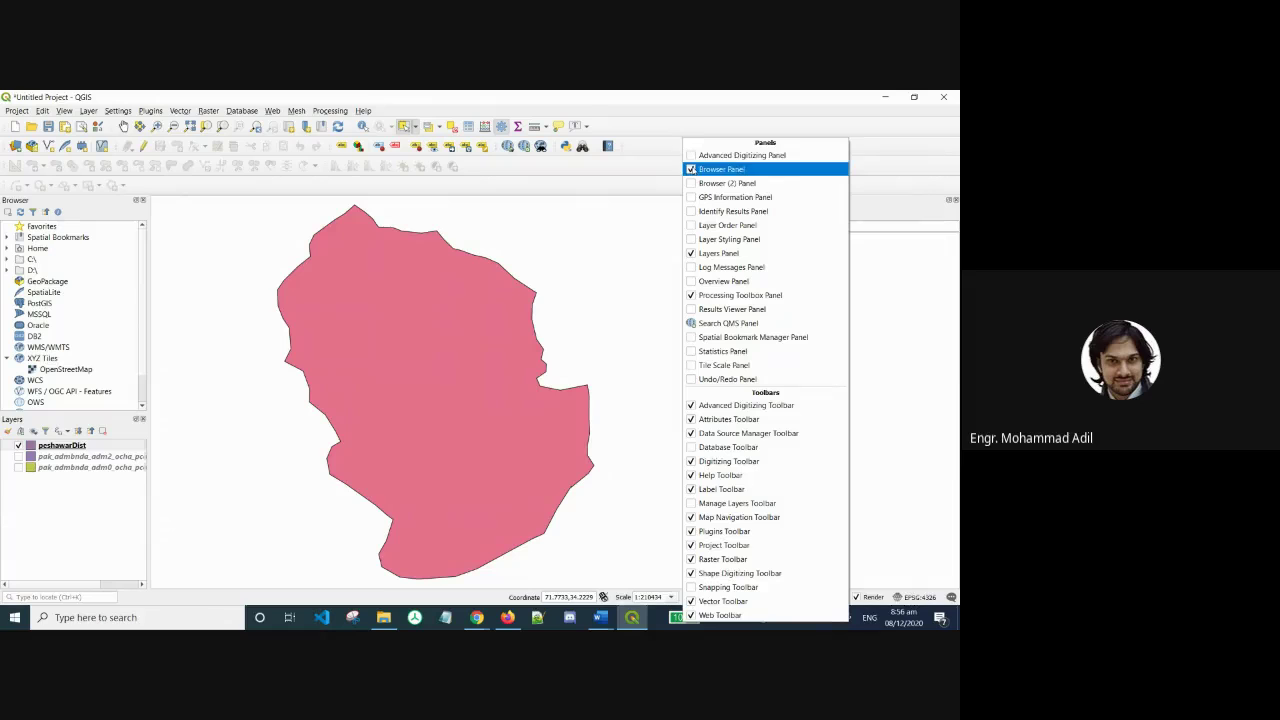
{"action": "left_click", "coordinate": [693, 170]}
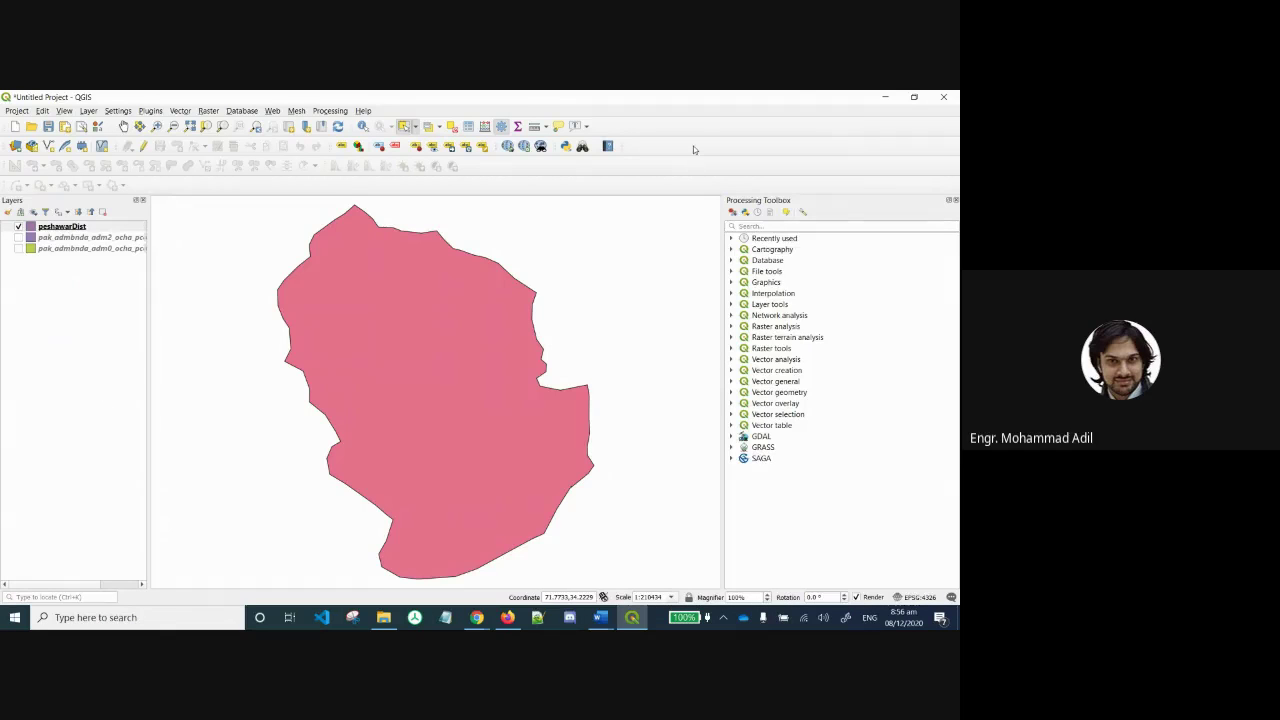
{"action": "right_click", "coordinate": [693, 146]}
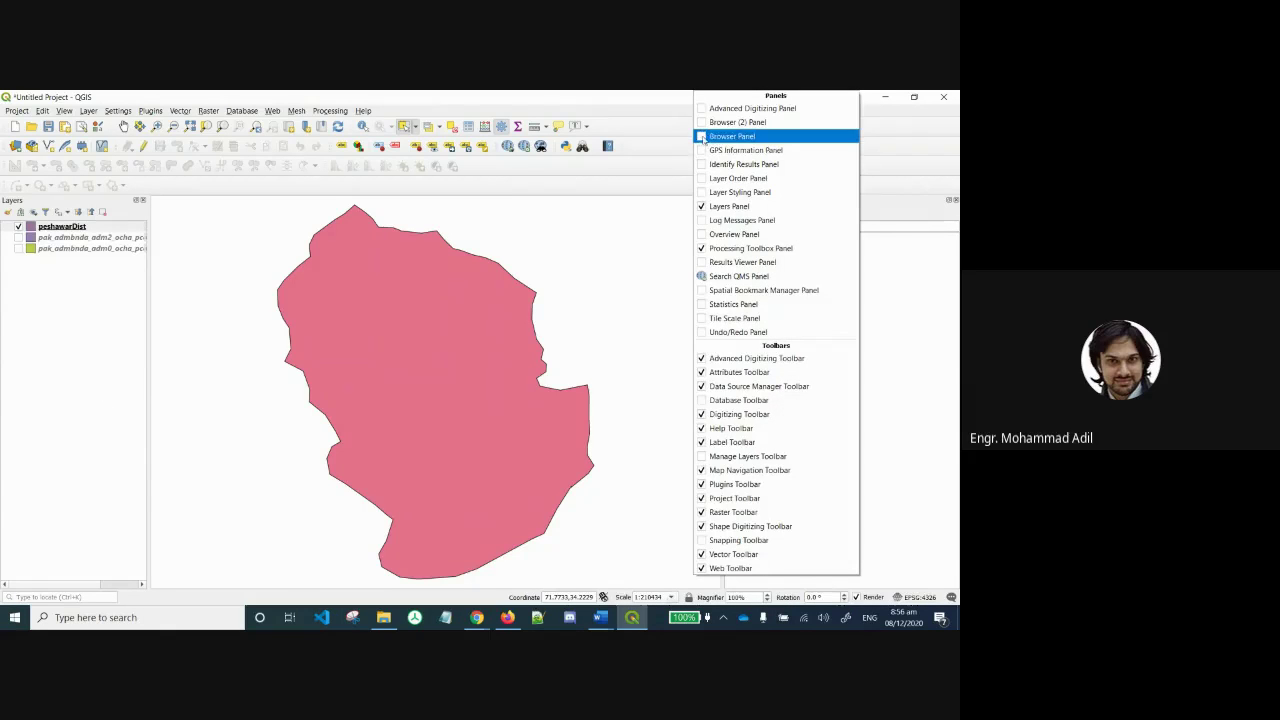
{"action": "left_click", "coordinate": [703, 137]}
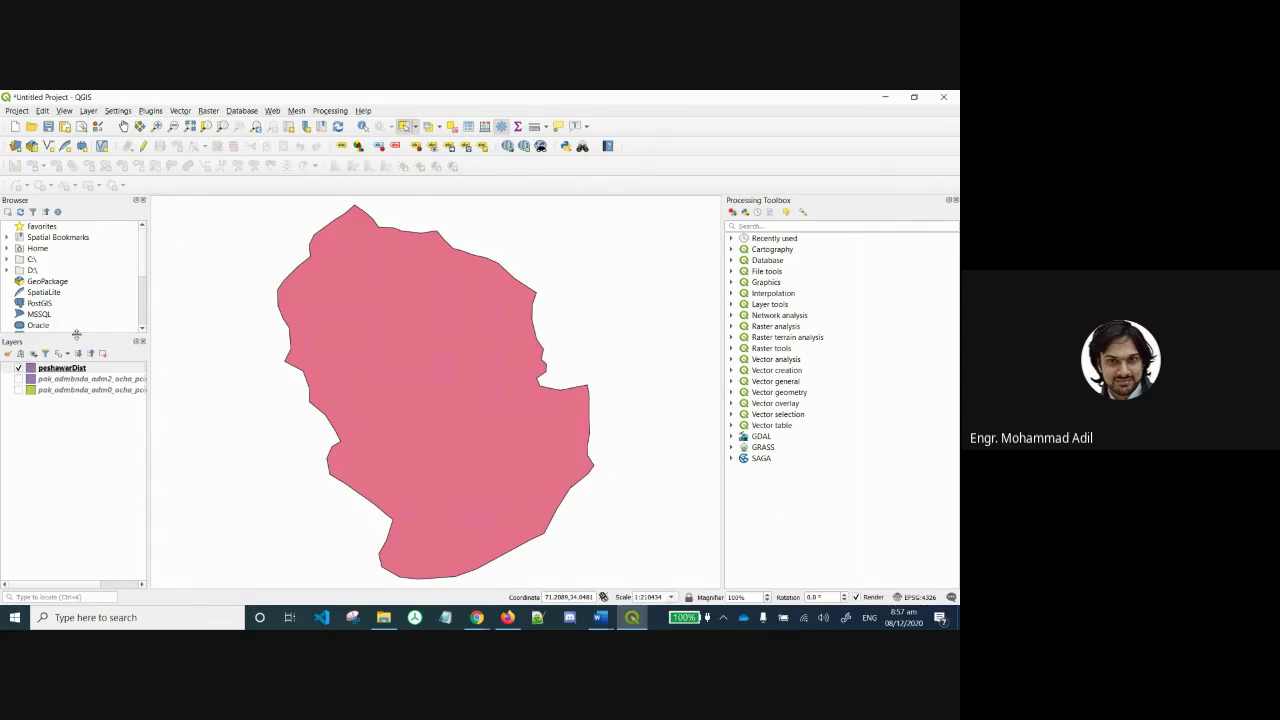
{"action": "left_click_drag", "start_coordinate": [77, 334], "coordinate": [77, 413]}
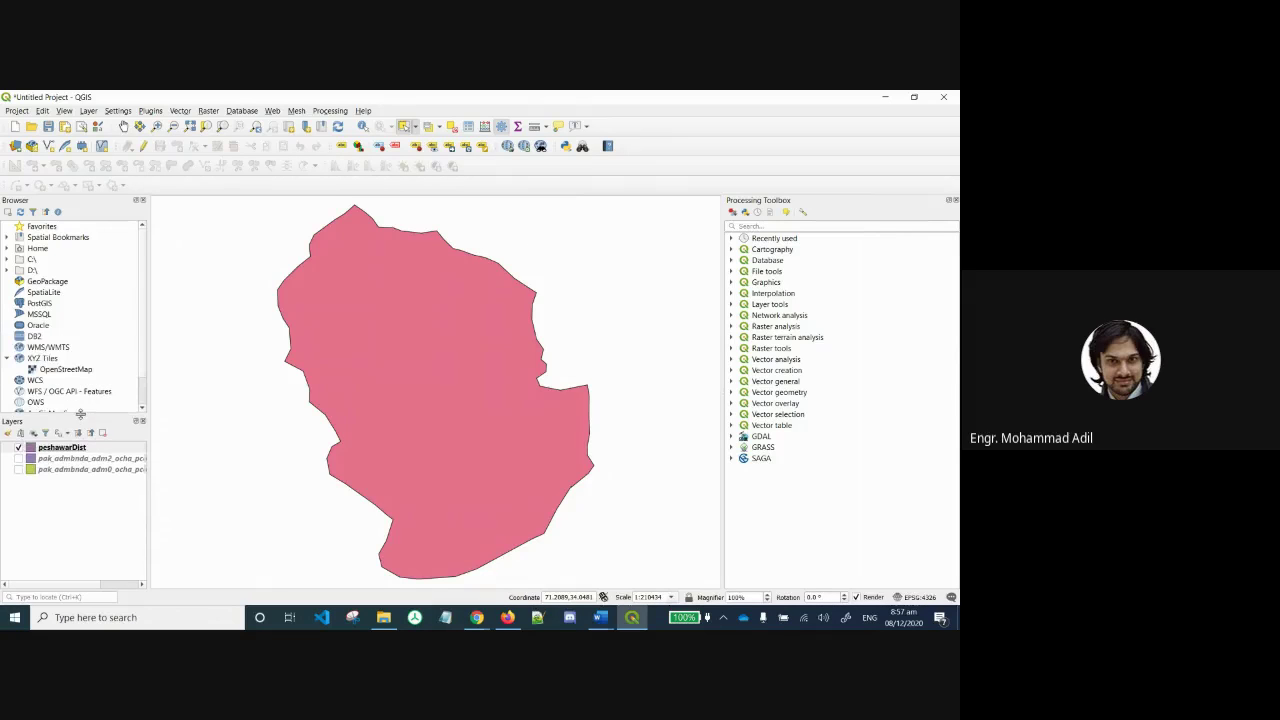
Browse past the C:\ drive contents to XYZ Tiles and add OpenStreetMap to the project's layers.
{"action": "left_click", "coordinate": [8, 260]}
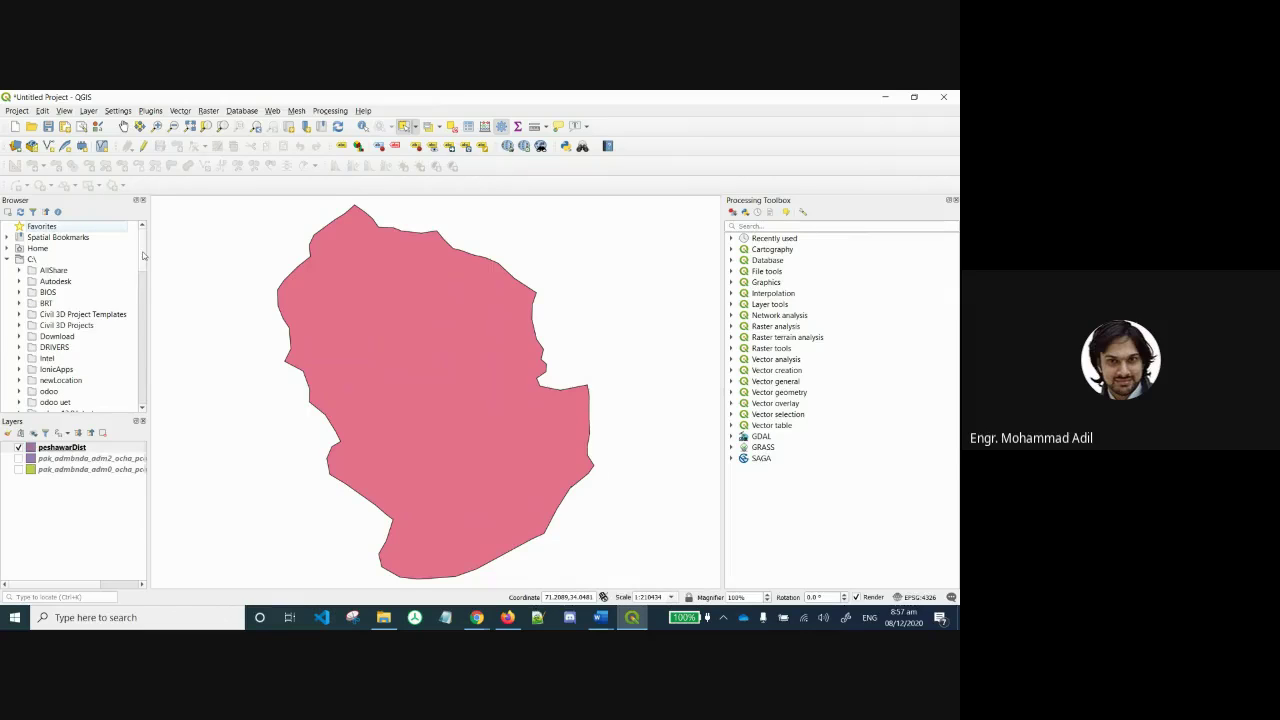
{"action": "left_click_drag", "start_coordinate": [143, 256], "coordinate": [142, 316]}
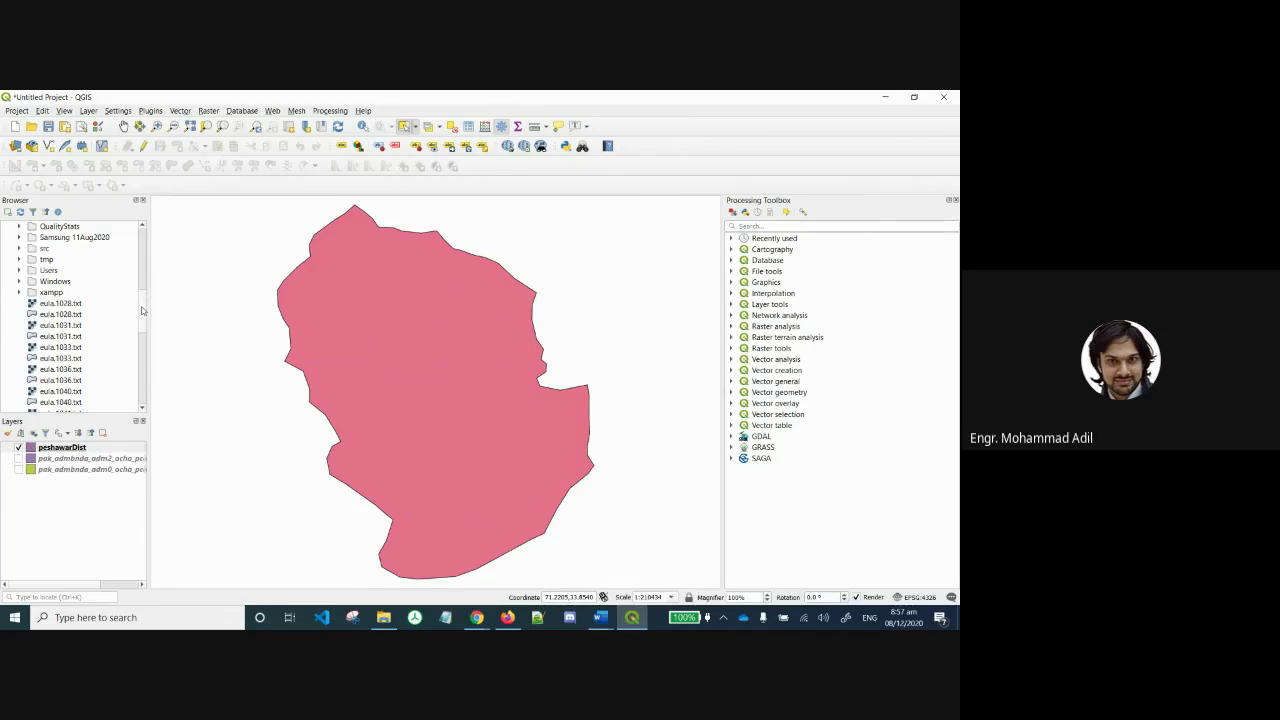
{"action": "left_click_drag", "start_coordinate": [142, 312], "coordinate": [143, 398]}
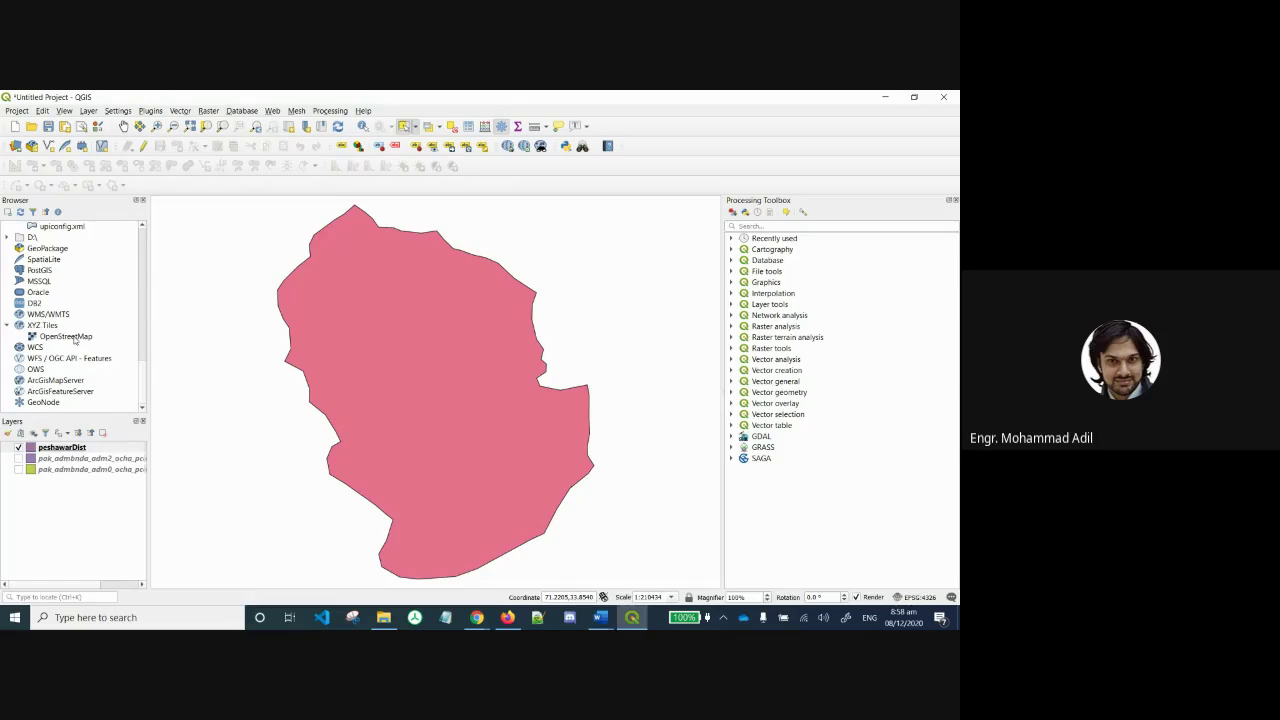
{"action": "left_click", "coordinate": [74, 340]}
{"action": "left_click_drag", "start_coordinate": [74, 340], "coordinate": [74, 485]}
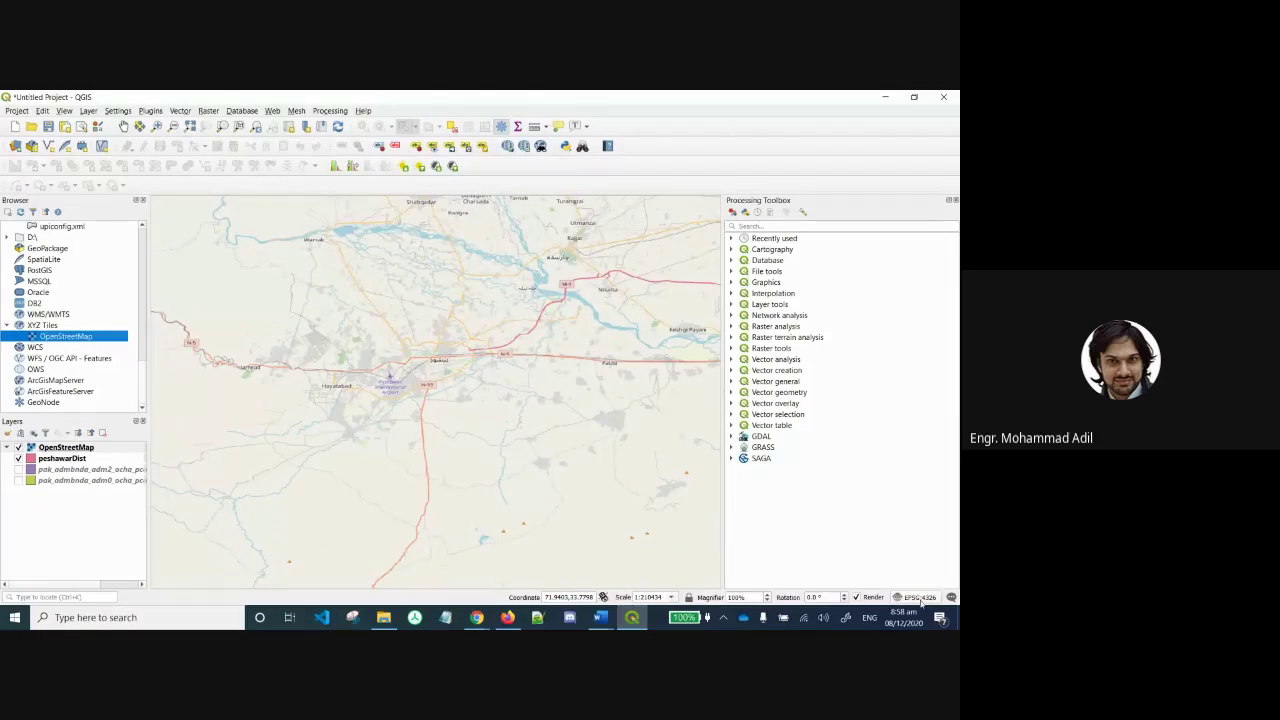
Examine the CRS in the OpenStreetMap layer's property information, then close the properties without changes.
{"action": "right_click", "coordinate": [88, 449]}
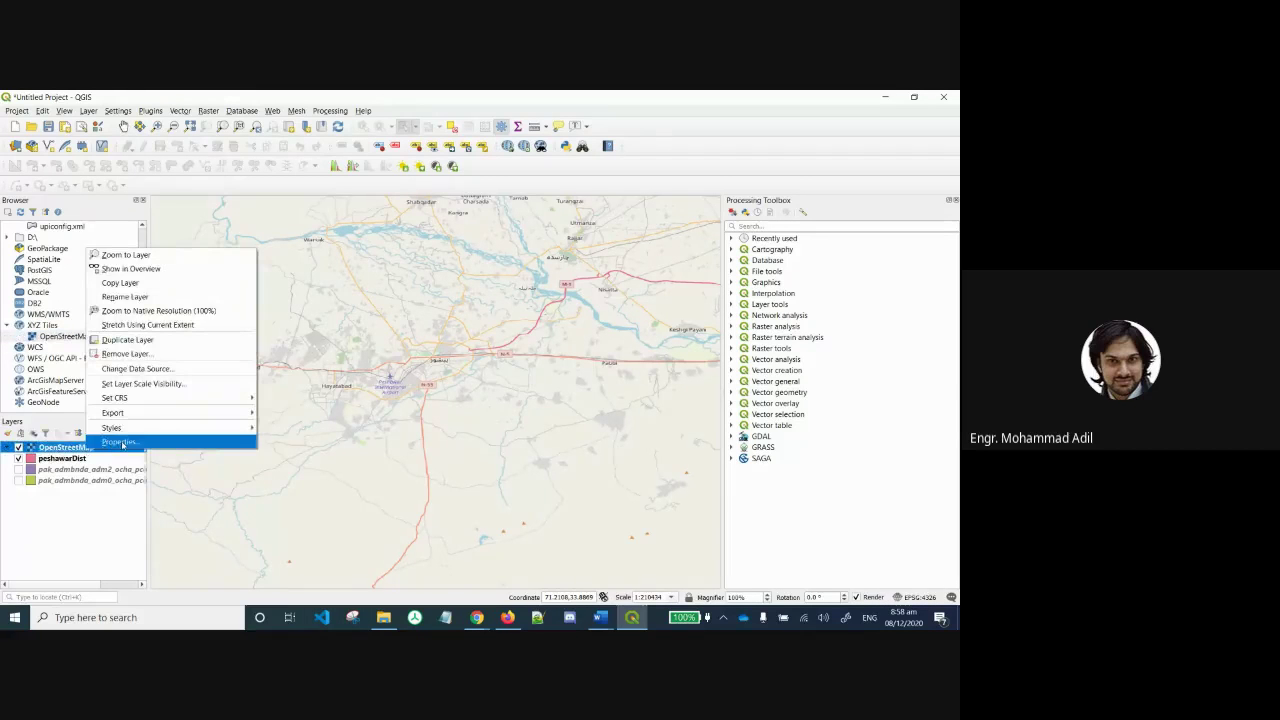
{"action": "left_click", "coordinate": [120, 443]}
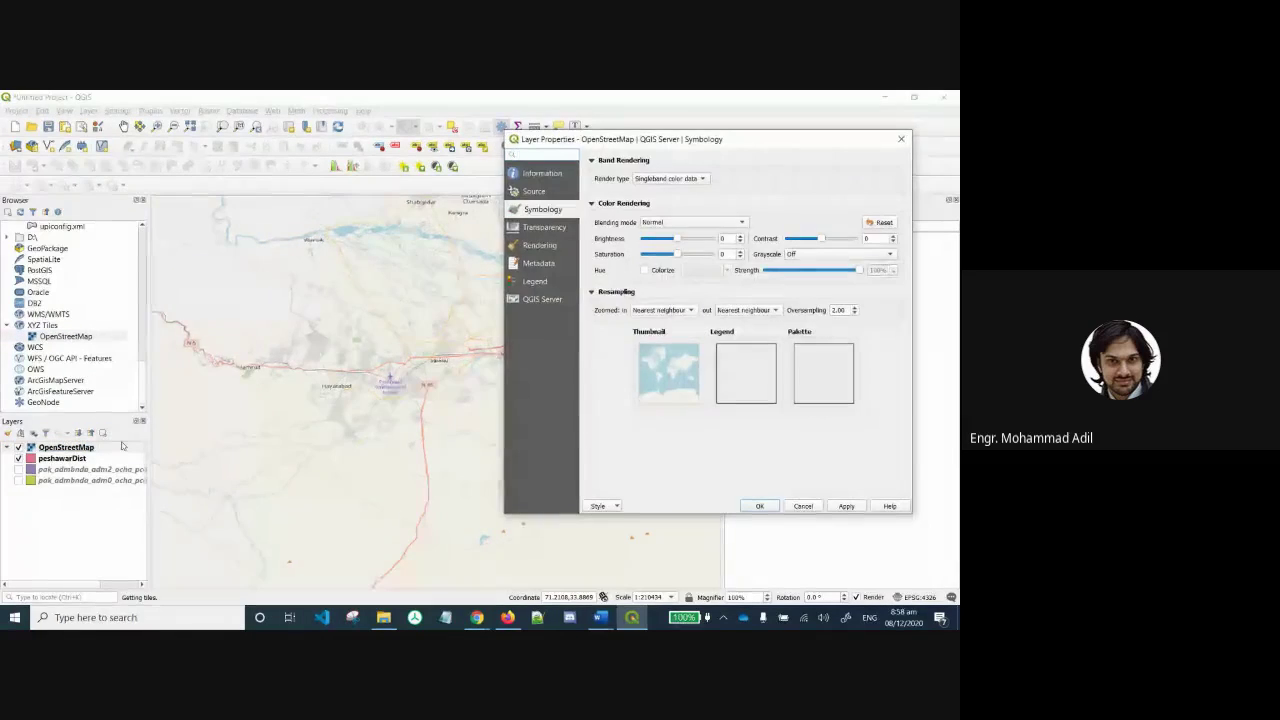
{"action": "left_click", "coordinate": [537, 177]}
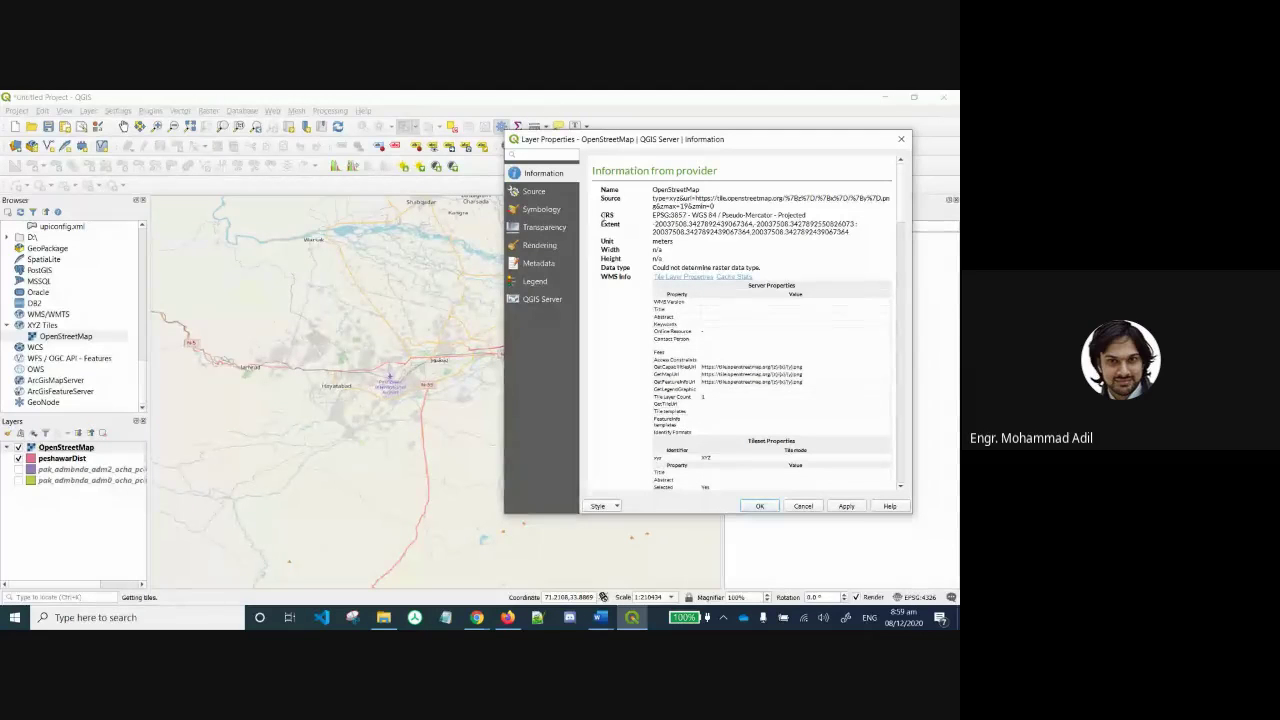
{"action": "left_click_drag", "start_coordinate": [602, 214], "coordinate": [820, 214]}
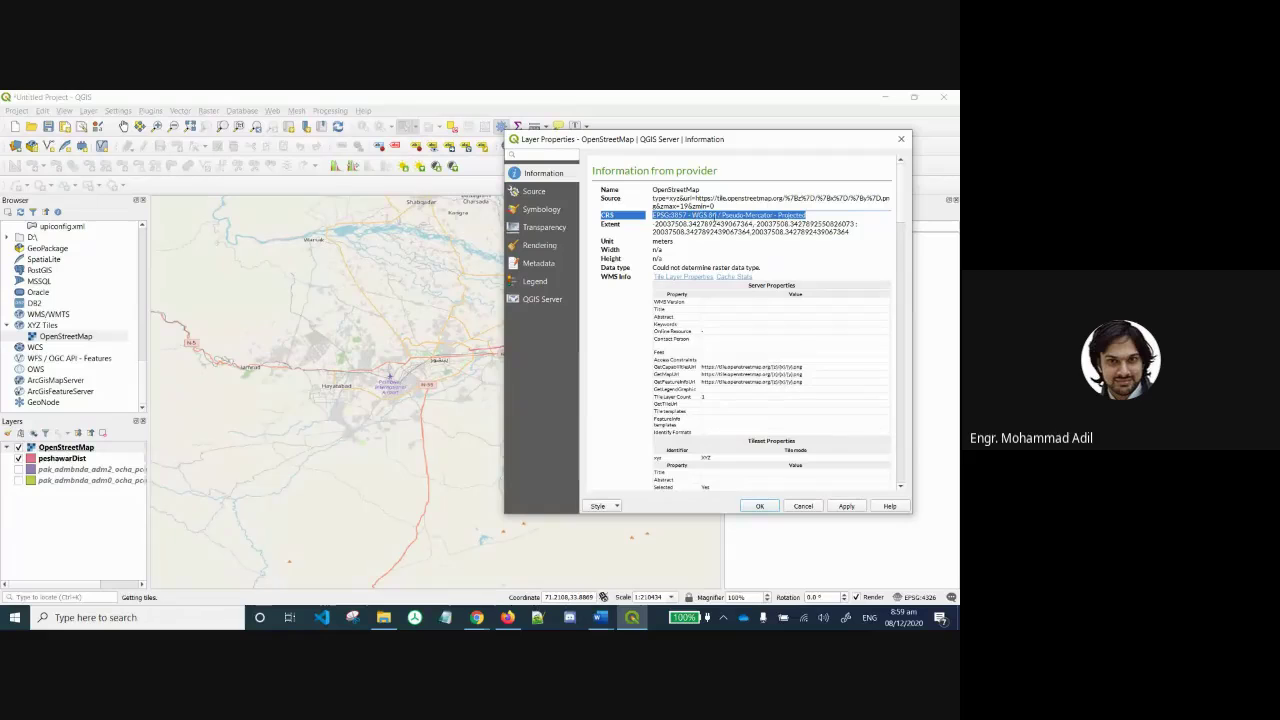
{"action": "left_click", "coordinate": [596, 358]}
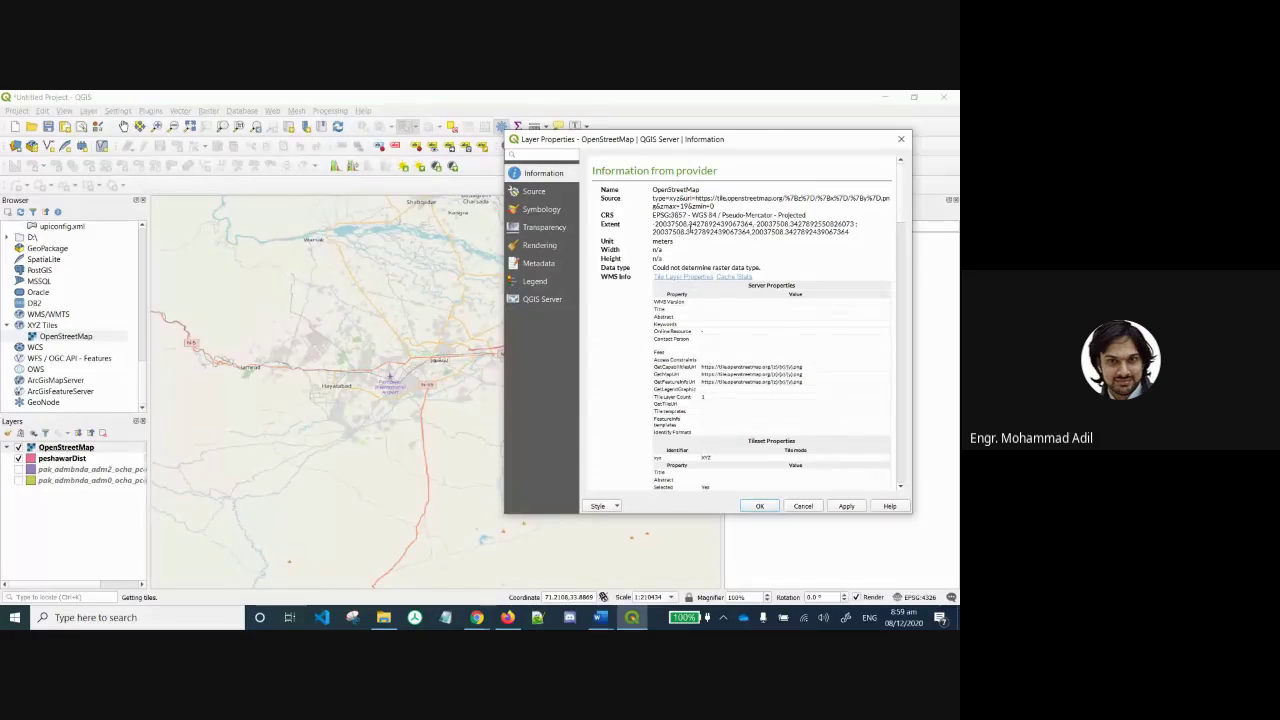
{"action": "left_click", "coordinate": [803, 506]}
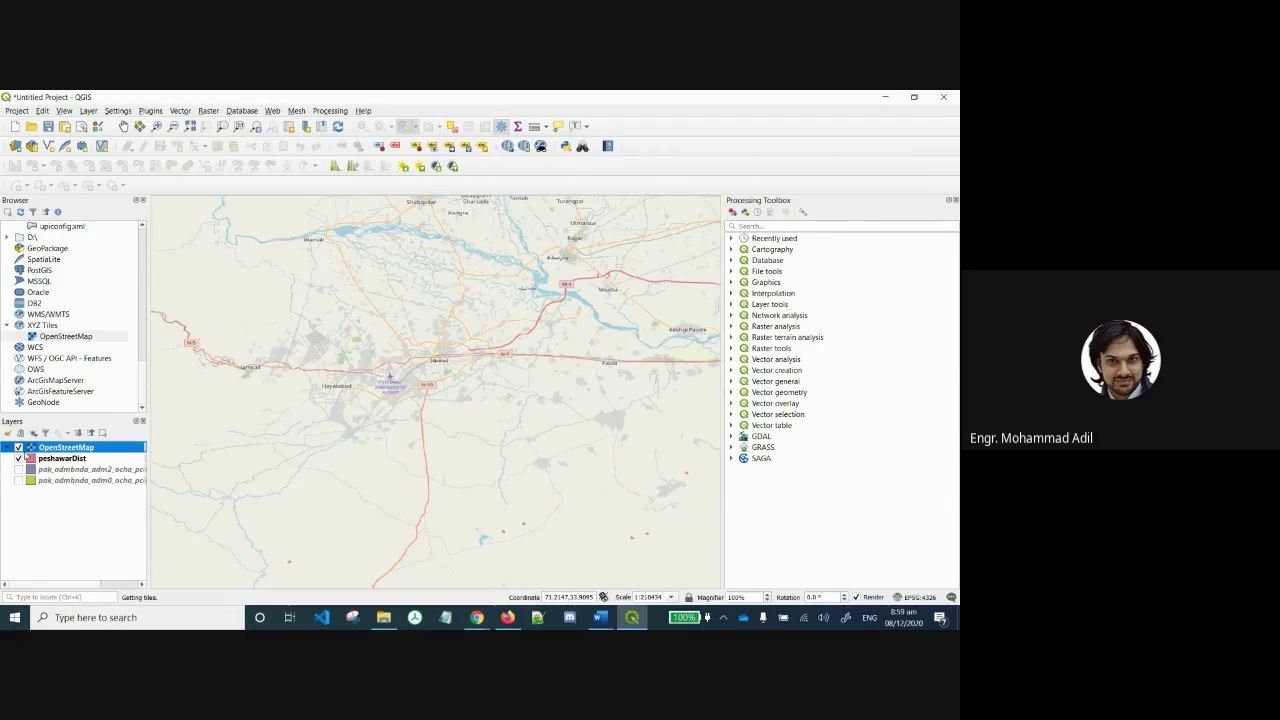
Move peshawarDist above OpenStreetMap and place the adm0 country layer first in the layer order.
{"action": "left_click", "coordinate": [51, 460]}
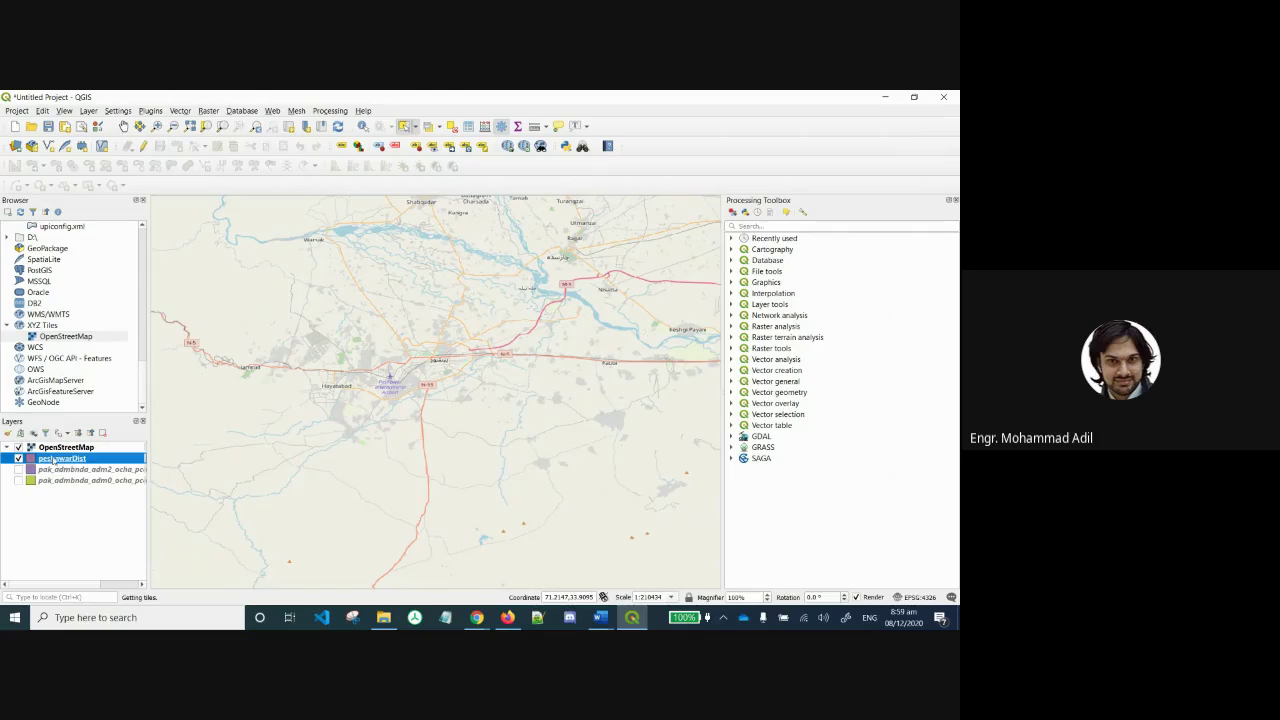
{"action": "left_click_drag", "start_coordinate": [53, 460], "coordinate": [57, 446]}
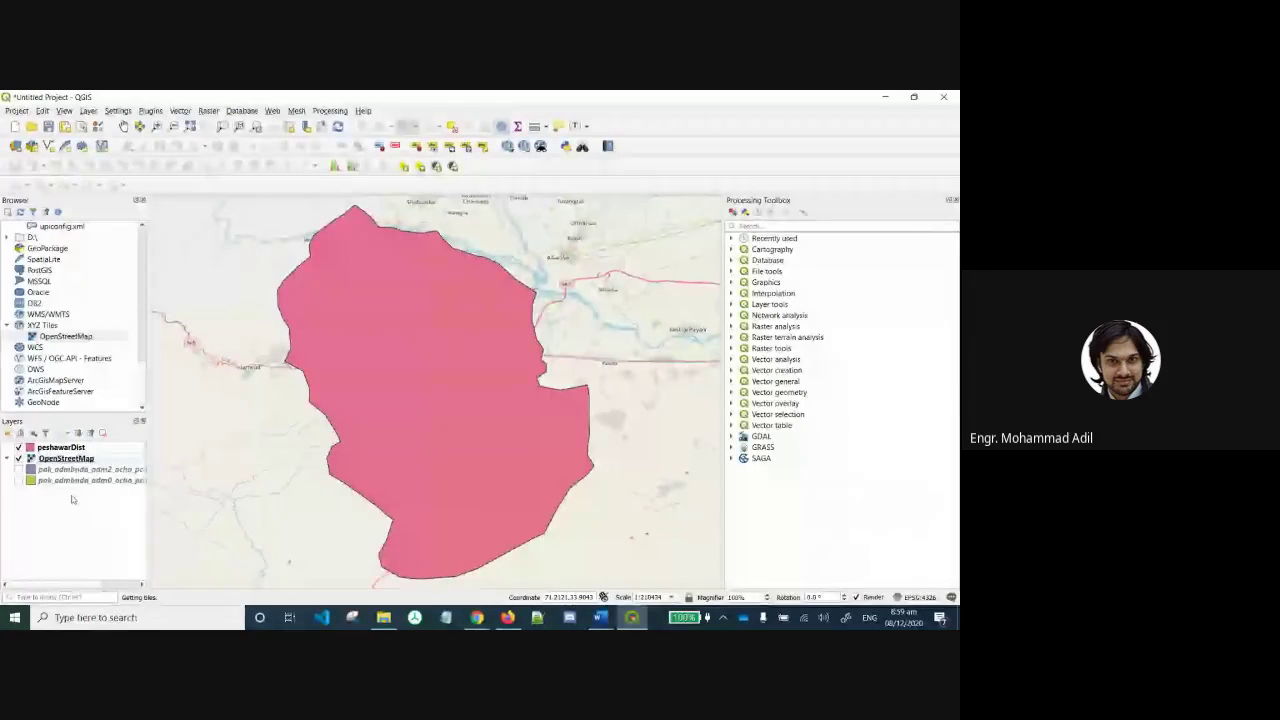
{"action": "left_click_drag", "start_coordinate": [75, 480], "coordinate": [72, 446]}
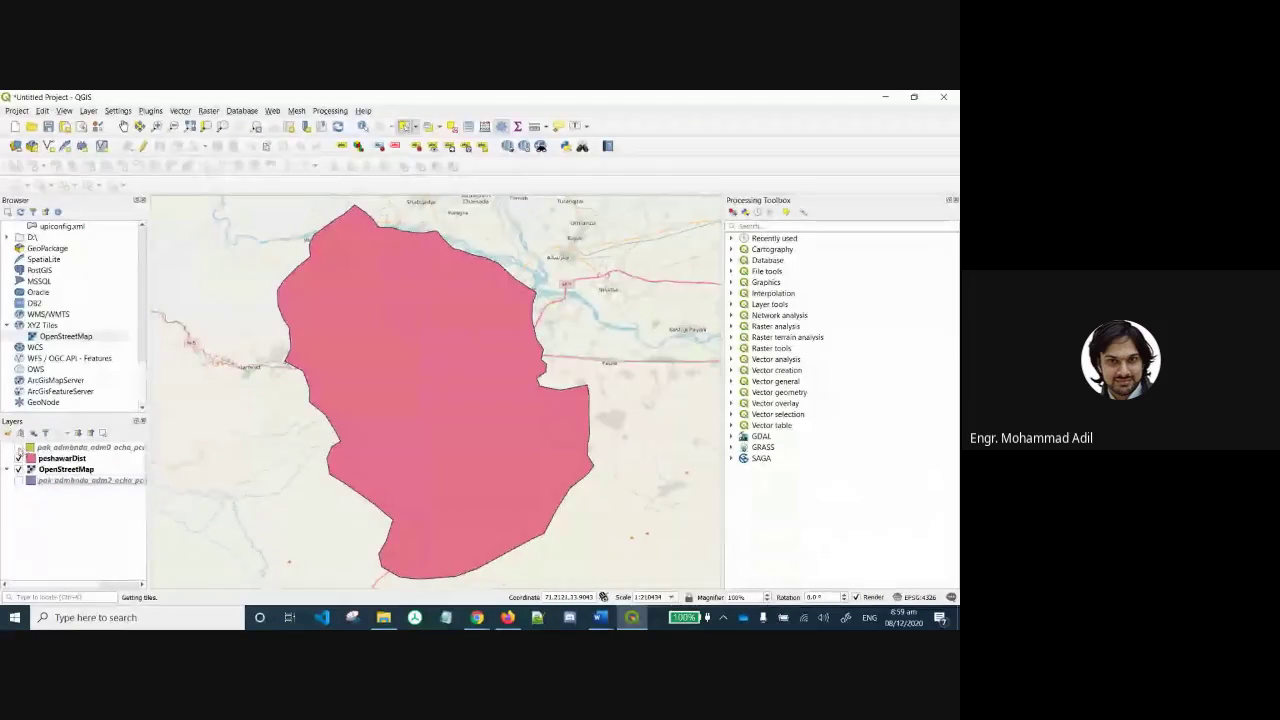
Toggle the adm0 country layer on and off, and zoom the map to that layer.
{"action": "left_click", "coordinate": [18, 448]}
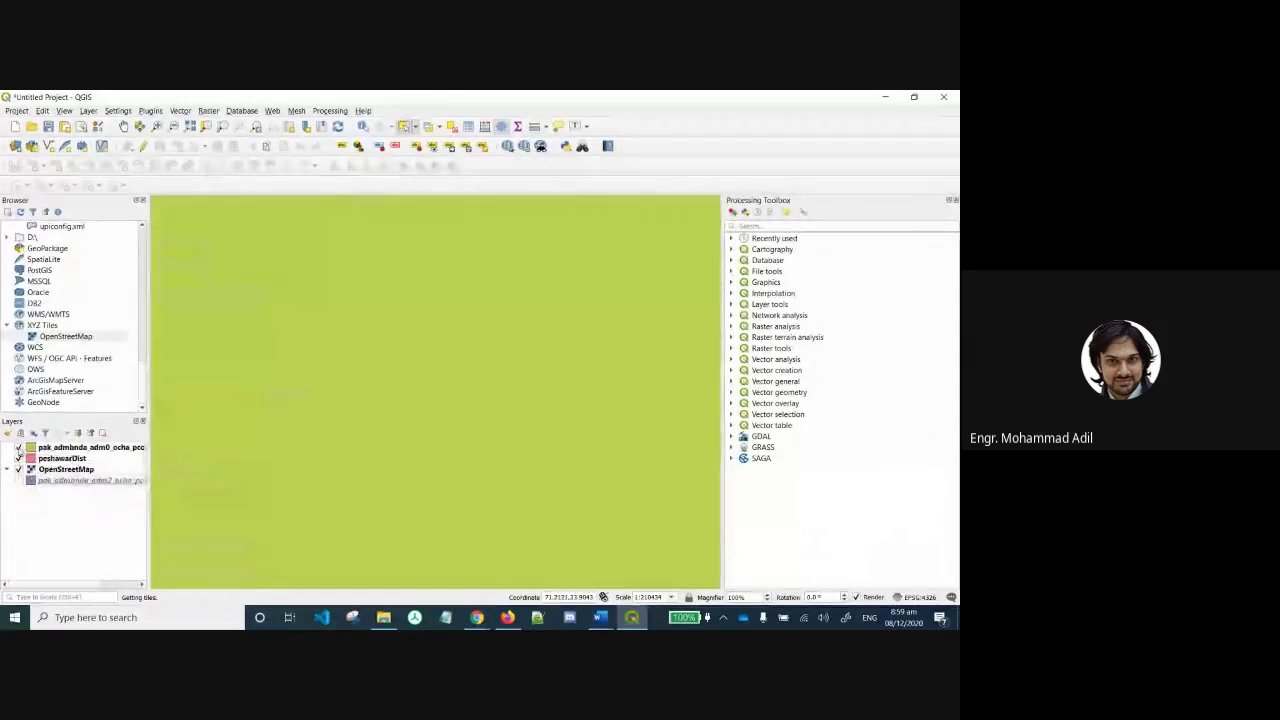
{"action": "left_click", "coordinate": [18, 448]}
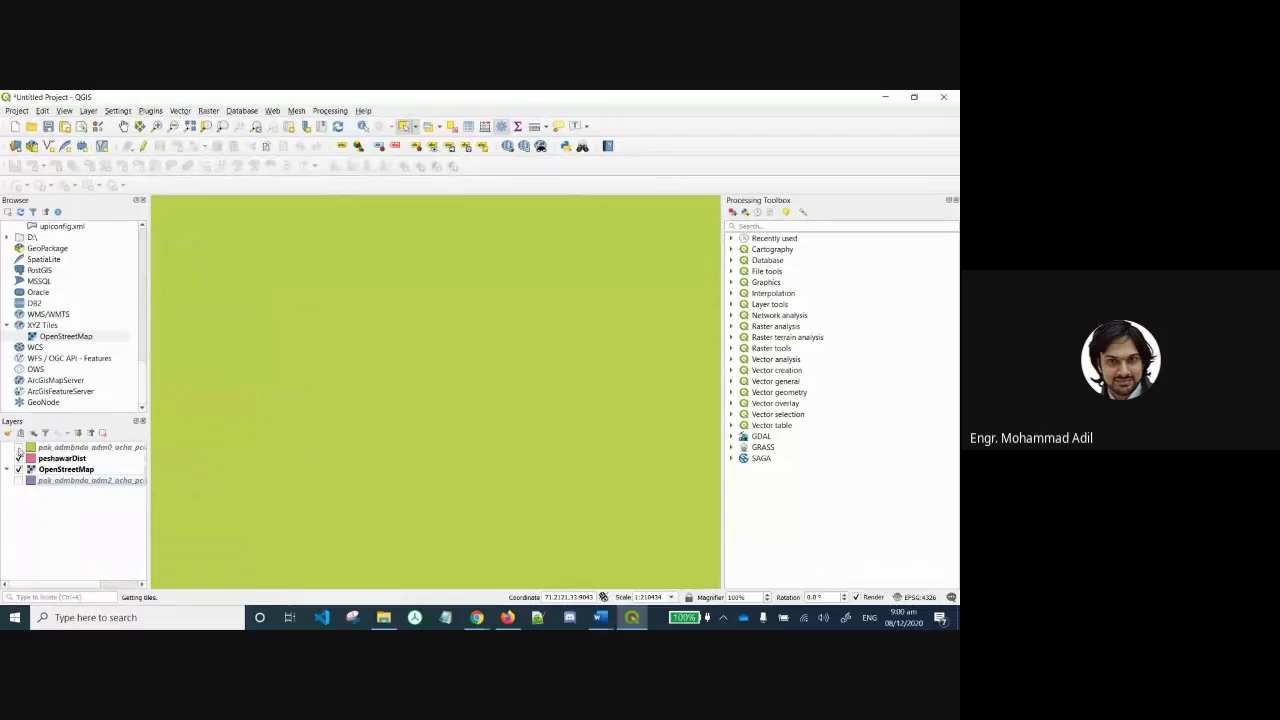
{"action": "right_click", "coordinate": [44, 448]}
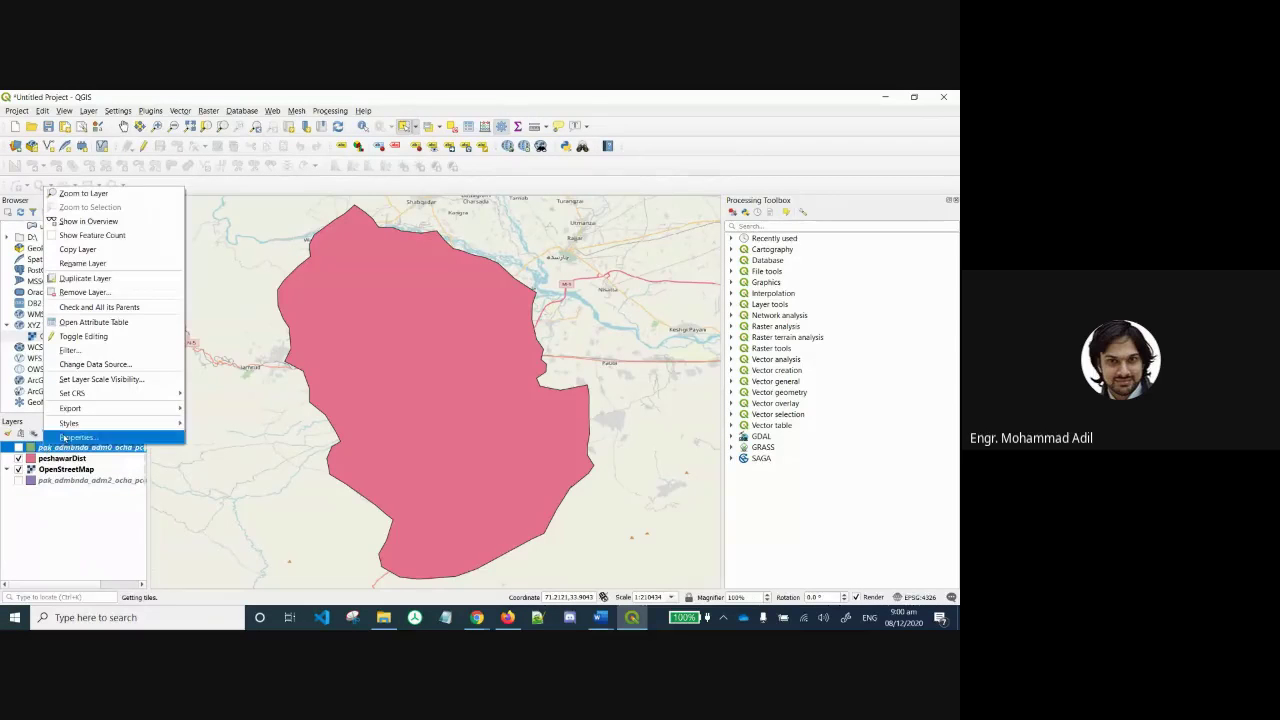
{"action": "left_click", "coordinate": [121, 196]}
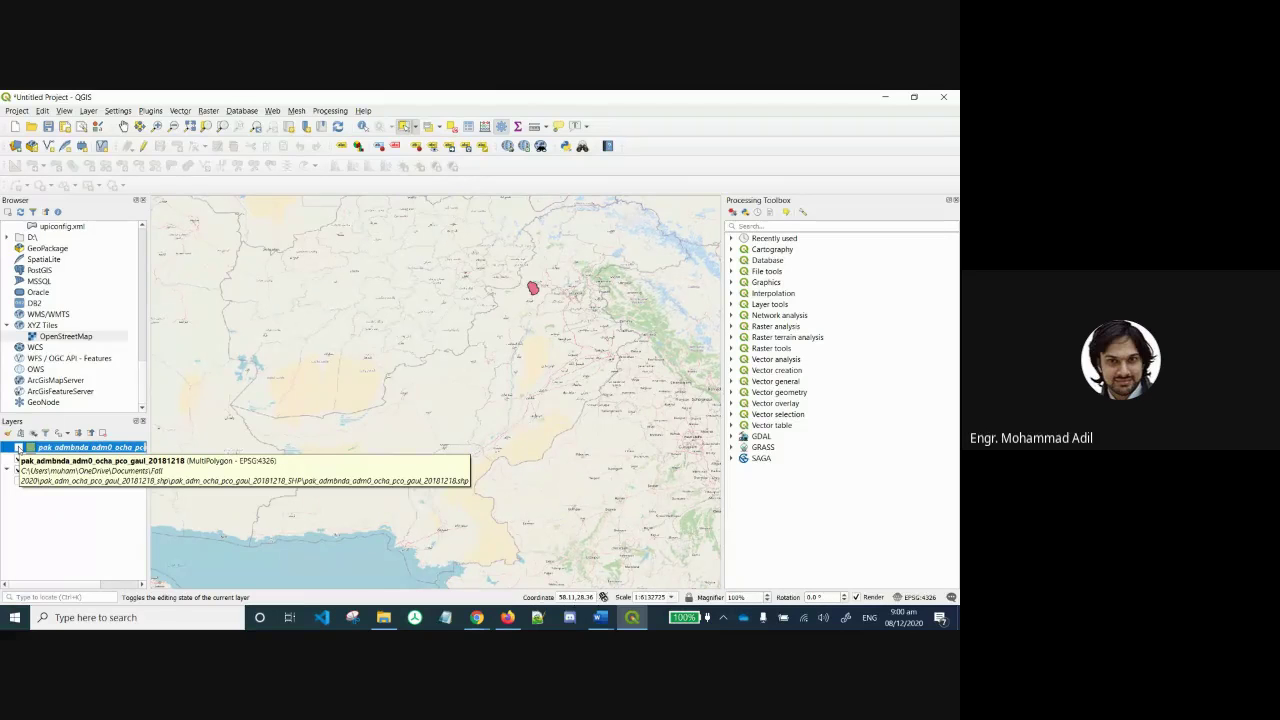
Repeatedly show and hide the adm0 country layer to compare its boundary with the OpenStreetMap base map.
{"action": "left_click", "coordinate": [18, 448]}
{"action": "left_click", "coordinate": [18, 448]}
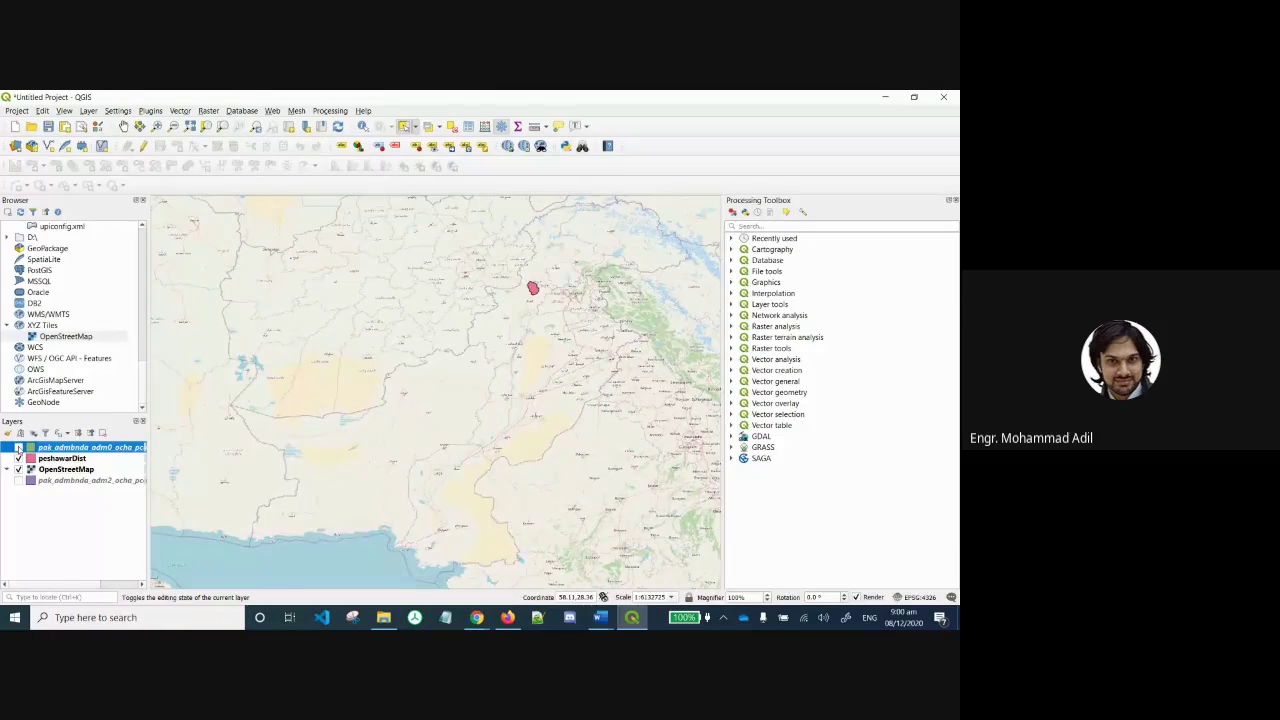
{"action": "left_click", "coordinate": [18, 448]}
{"action": "left_click", "coordinate": [18, 448]}
{"action": "left_click", "coordinate": [18, 448]}
{"action": "left_click", "coordinate": [18, 448]}
{"action": "left_click", "coordinate": [18, 448]}
{"action": "left_click", "coordinate": [18, 448]}
{"action": "left_click", "coordinate": [18, 448]}
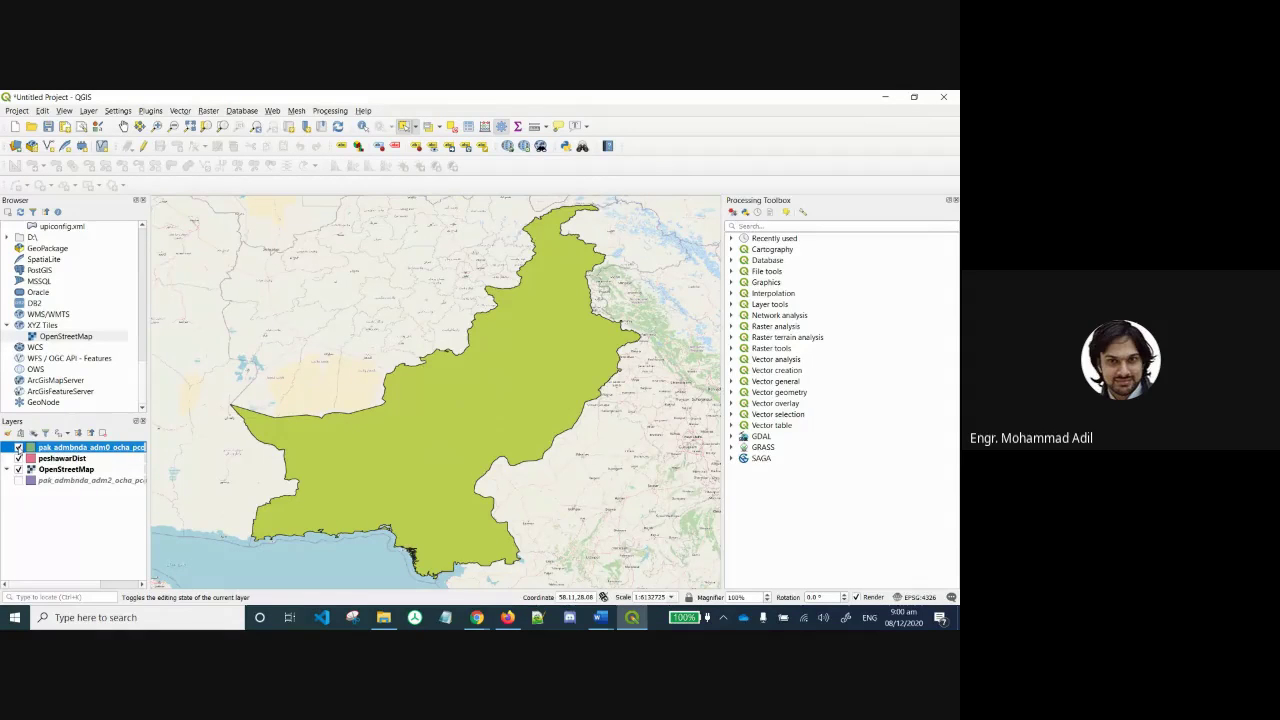
{"action": "left_click", "coordinate": [18, 447]}
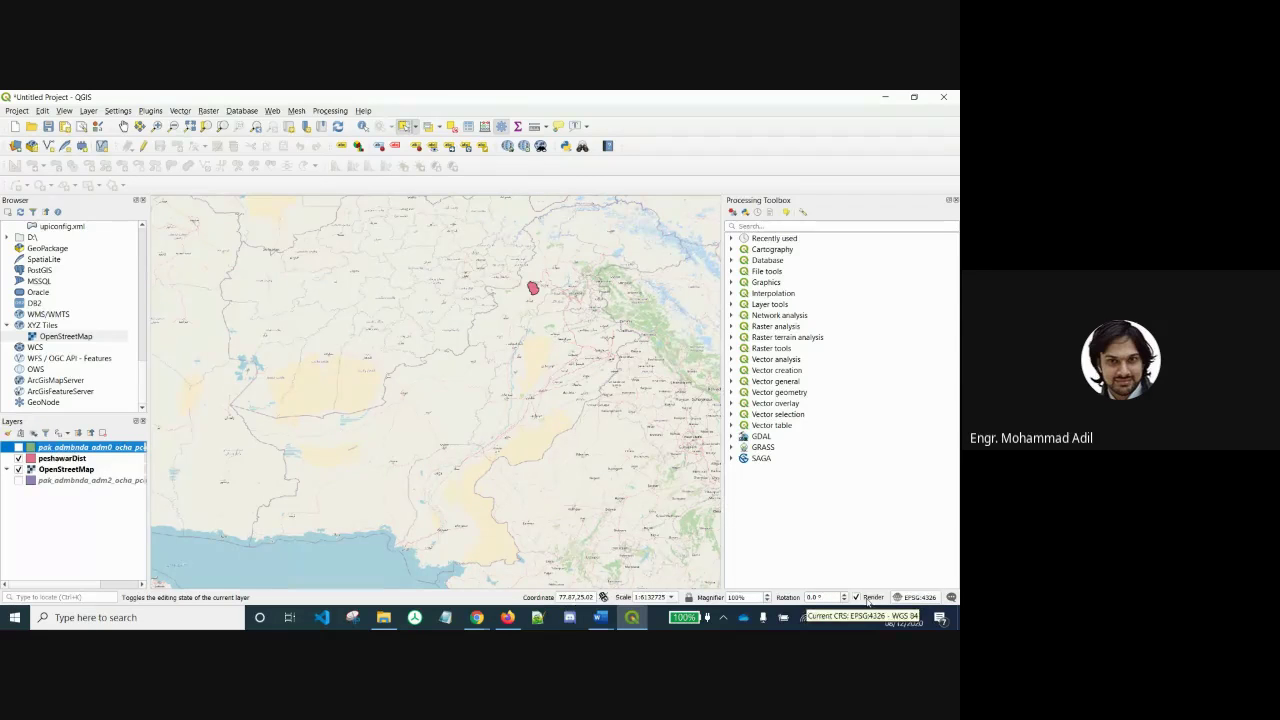
{"action": "left_click", "coordinate": [19, 447]}
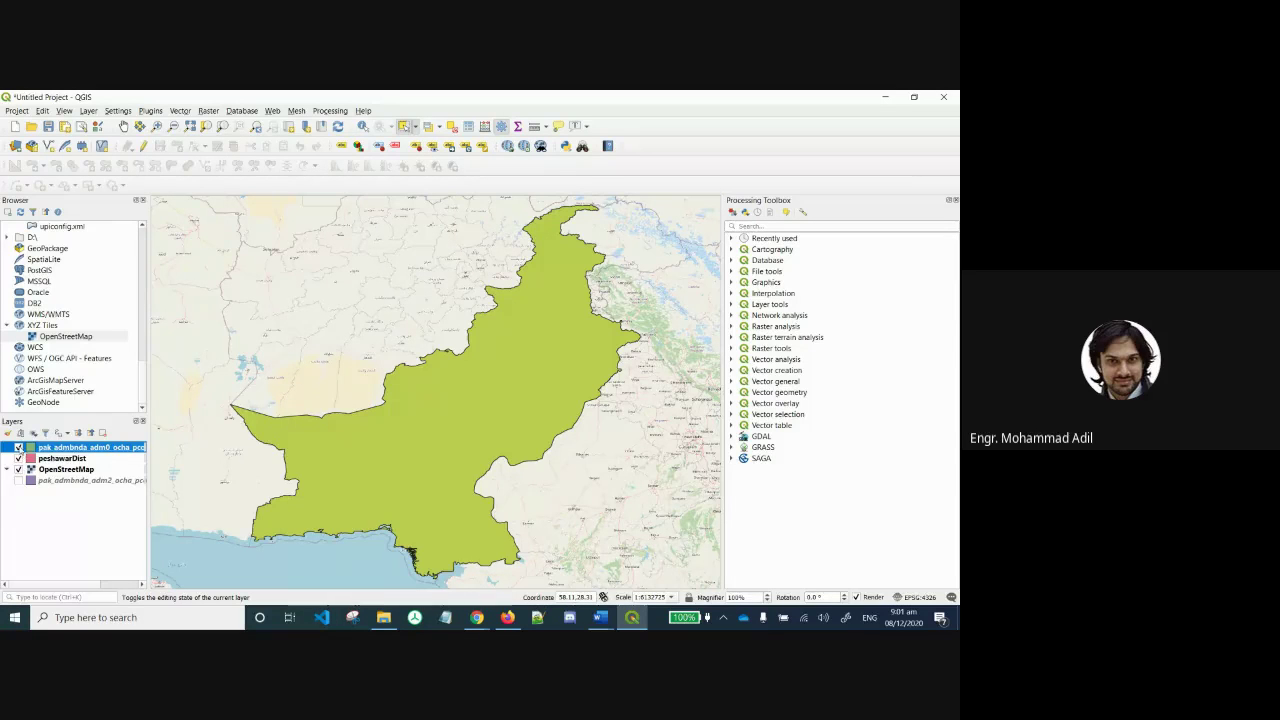
{"action": "left_click", "coordinate": [18, 447]}
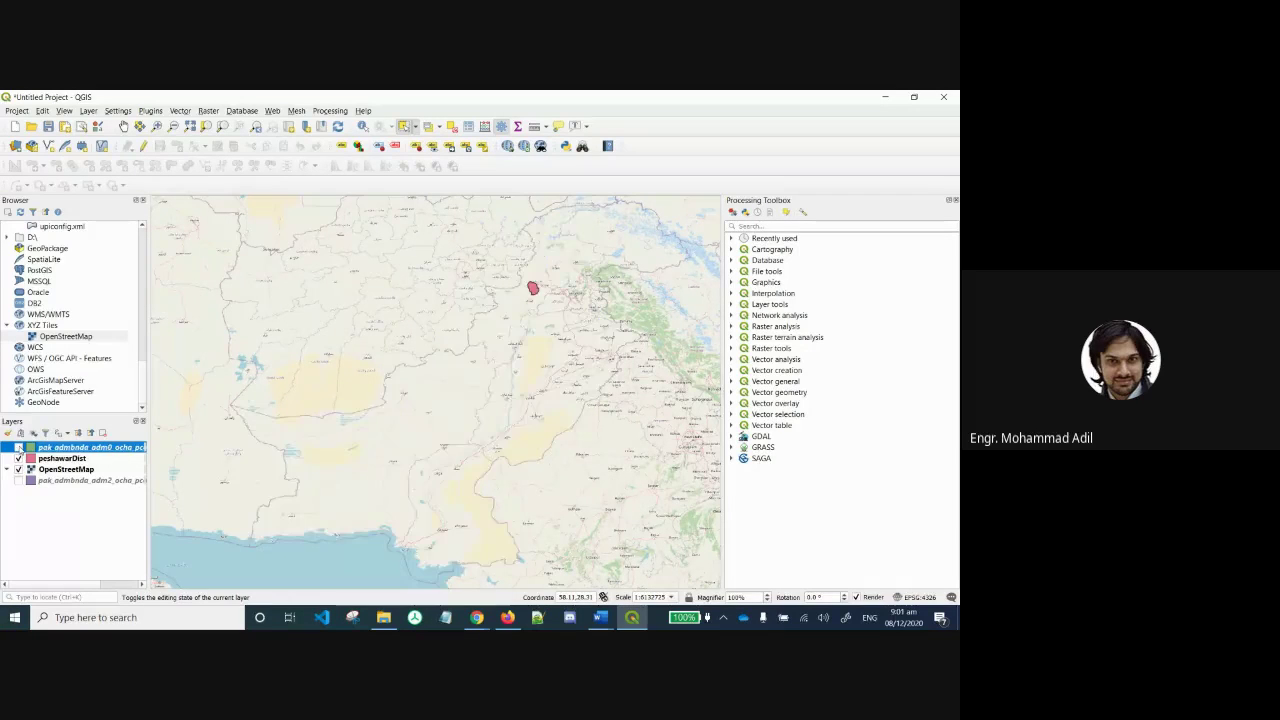
{"action": "left_click", "coordinate": [18, 447]}
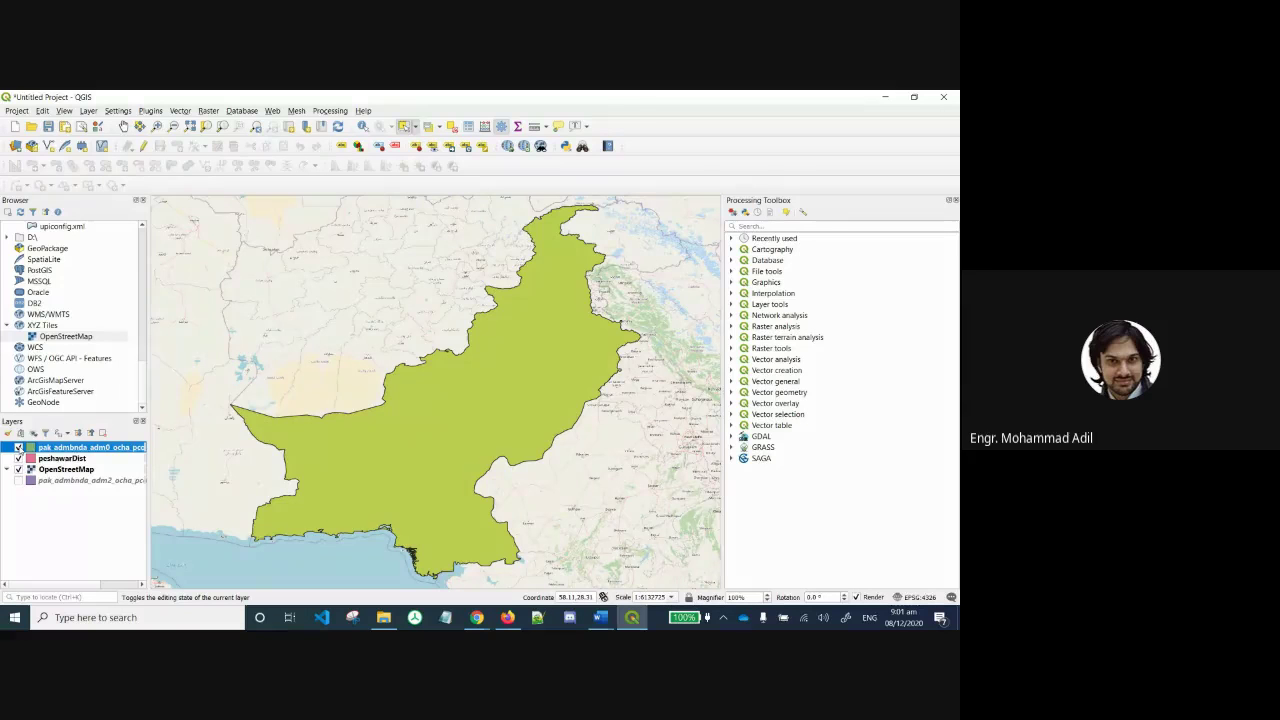
{"action": "left_click", "coordinate": [85, 471]}
{"action": "right_click", "coordinate": [85, 472]}
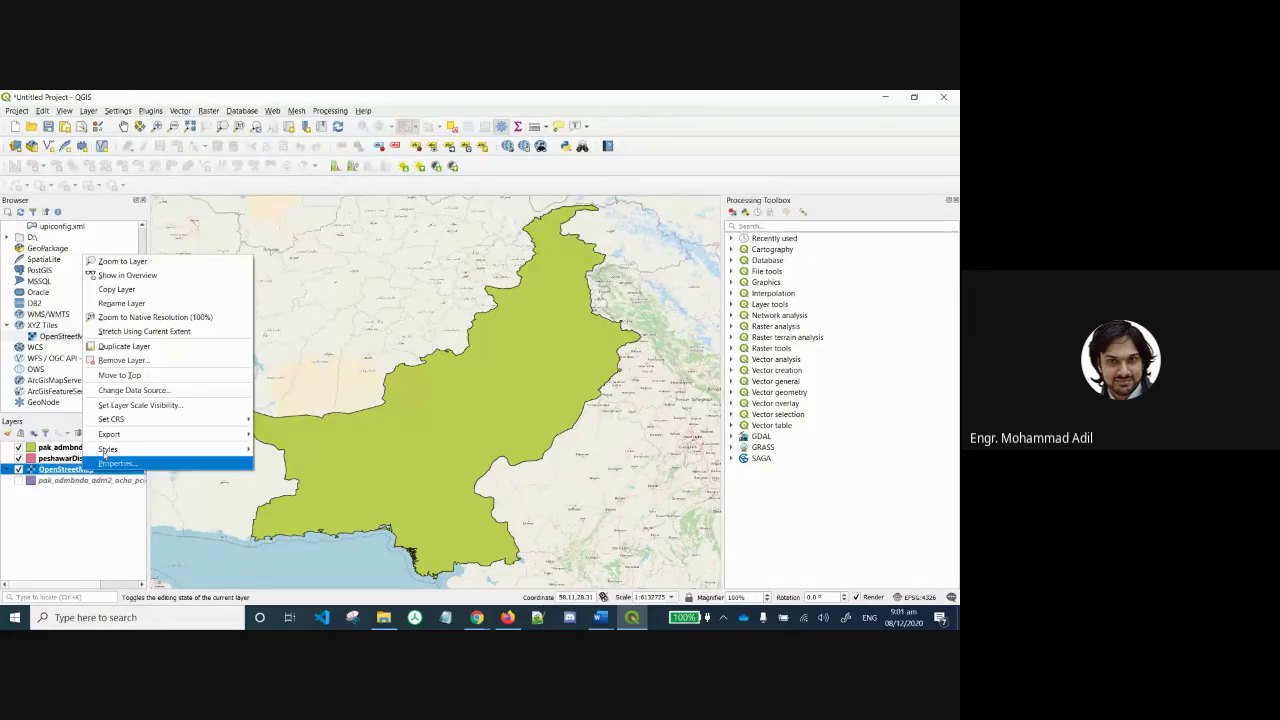
{"action": "mouse_move", "coordinate": [125, 435]}
{"action": "mouse_move", "coordinate": [180, 420]}
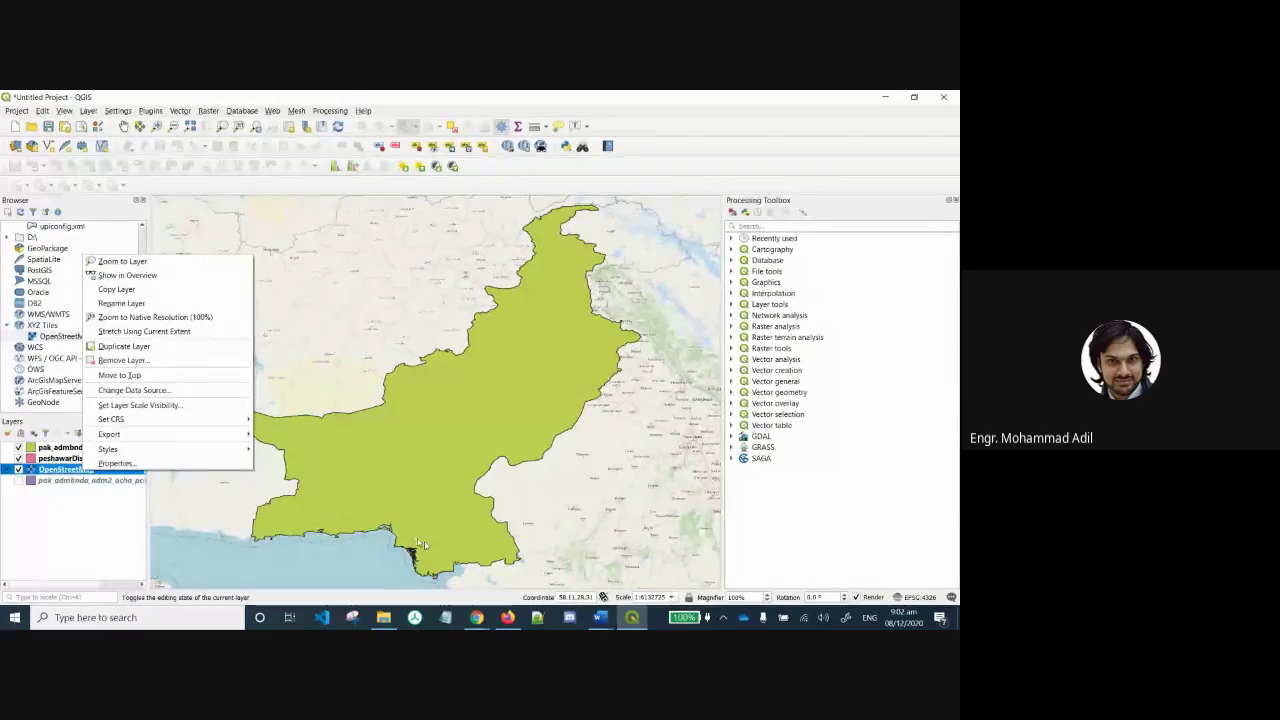
Switch to the Google Meet call in Chrome and check the meeting's chat.
{"action": "left_click", "coordinate": [477, 617]}
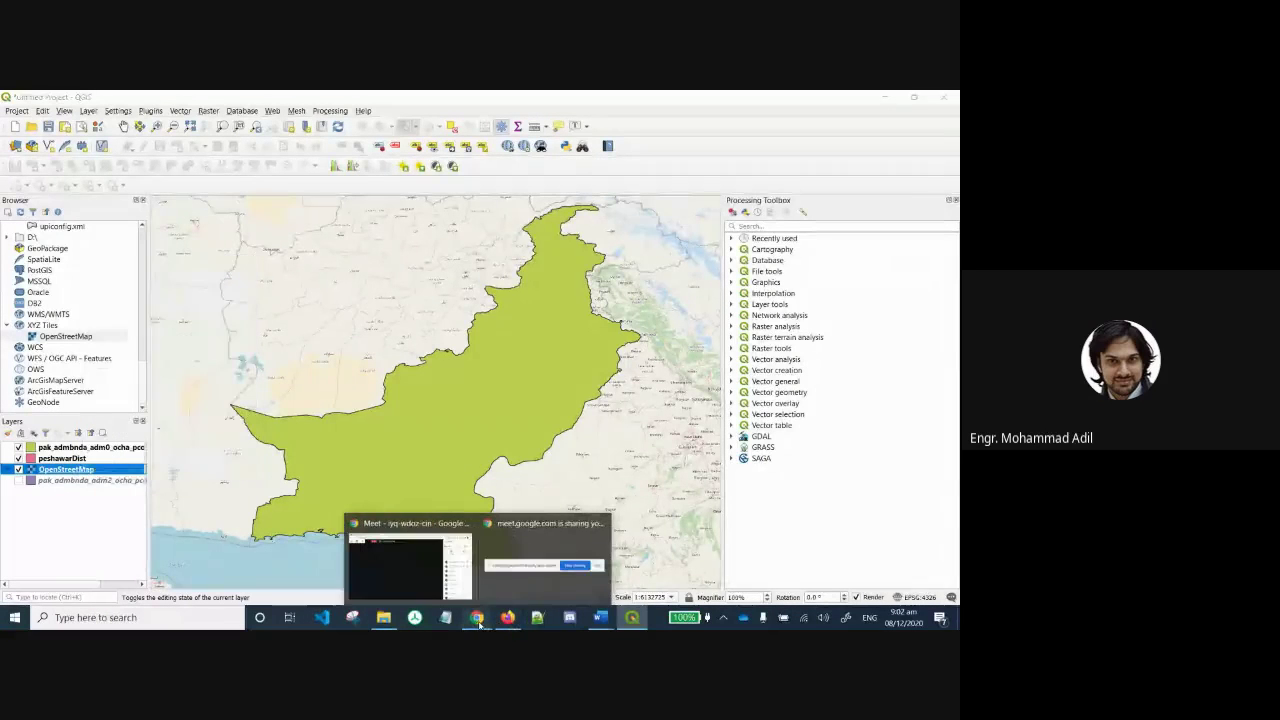
{"action": "left_click", "coordinate": [415, 559]}
{"action": "left_click", "coordinate": [920, 191]}
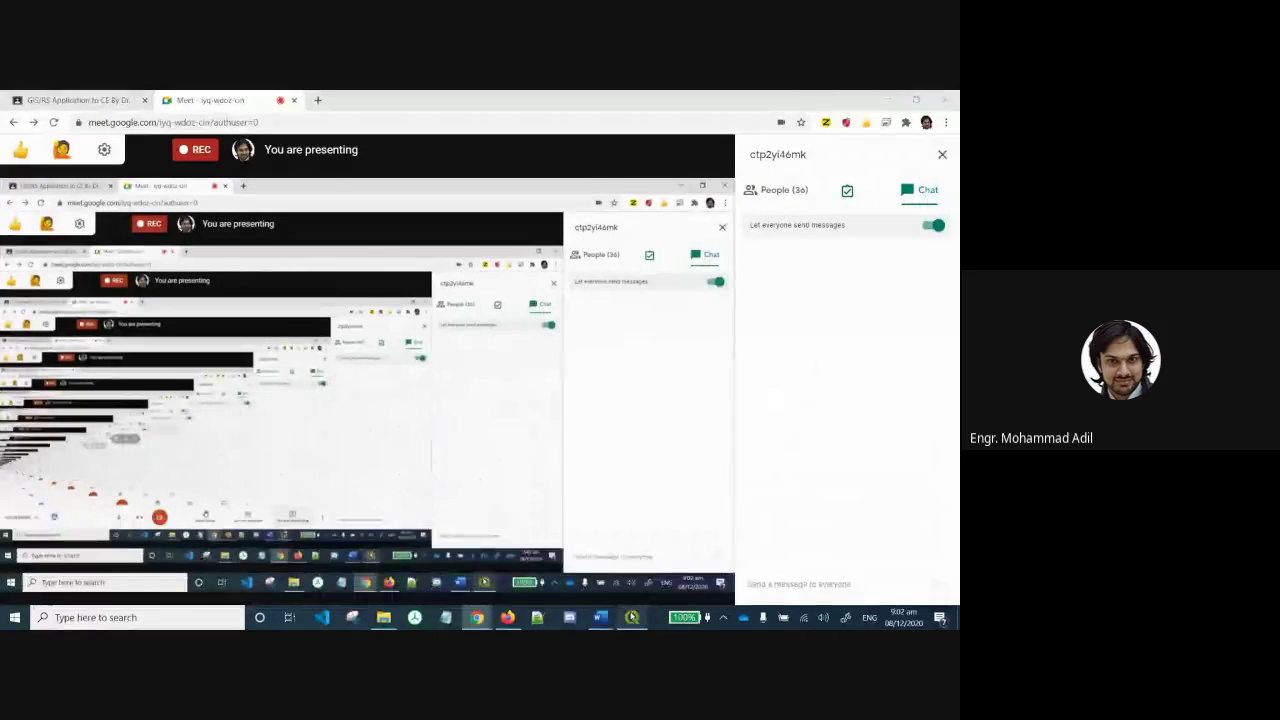
Return to the QGIS project and hide the adm0 country layer.
{"action": "left_click", "coordinate": [632, 617]}
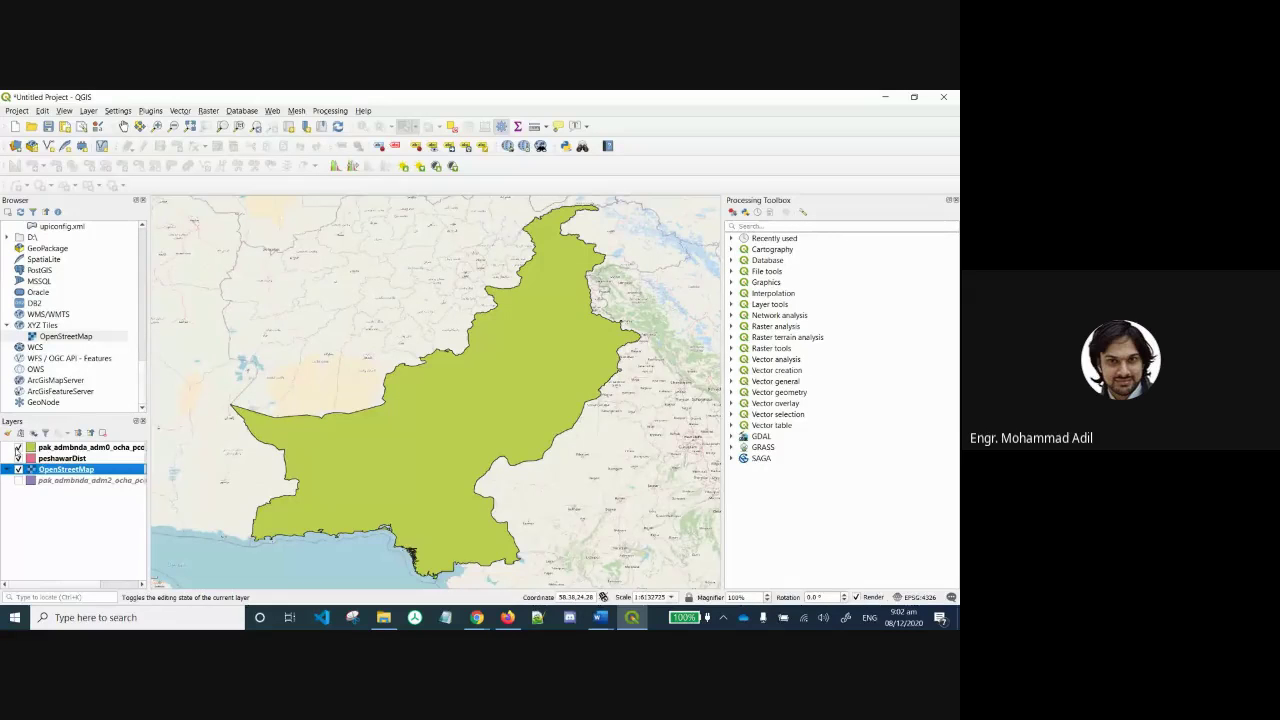
{"action": "left_click", "coordinate": [18, 447]}
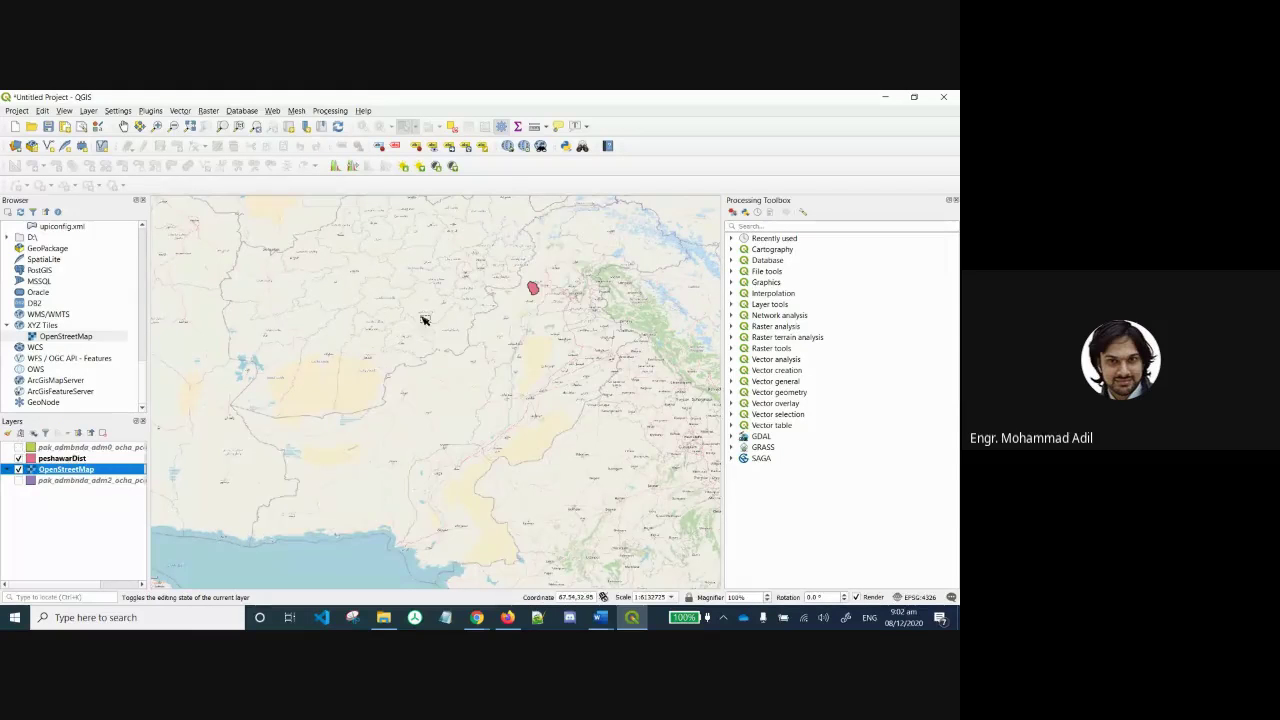
Zoom the map to the peshawarDist layer, then glance at the open Google Meet windows in Chrome and return to QGIS.
{"action": "right_click", "coordinate": [66, 460]}
{"action": "left_click", "coordinate": [110, 208]}
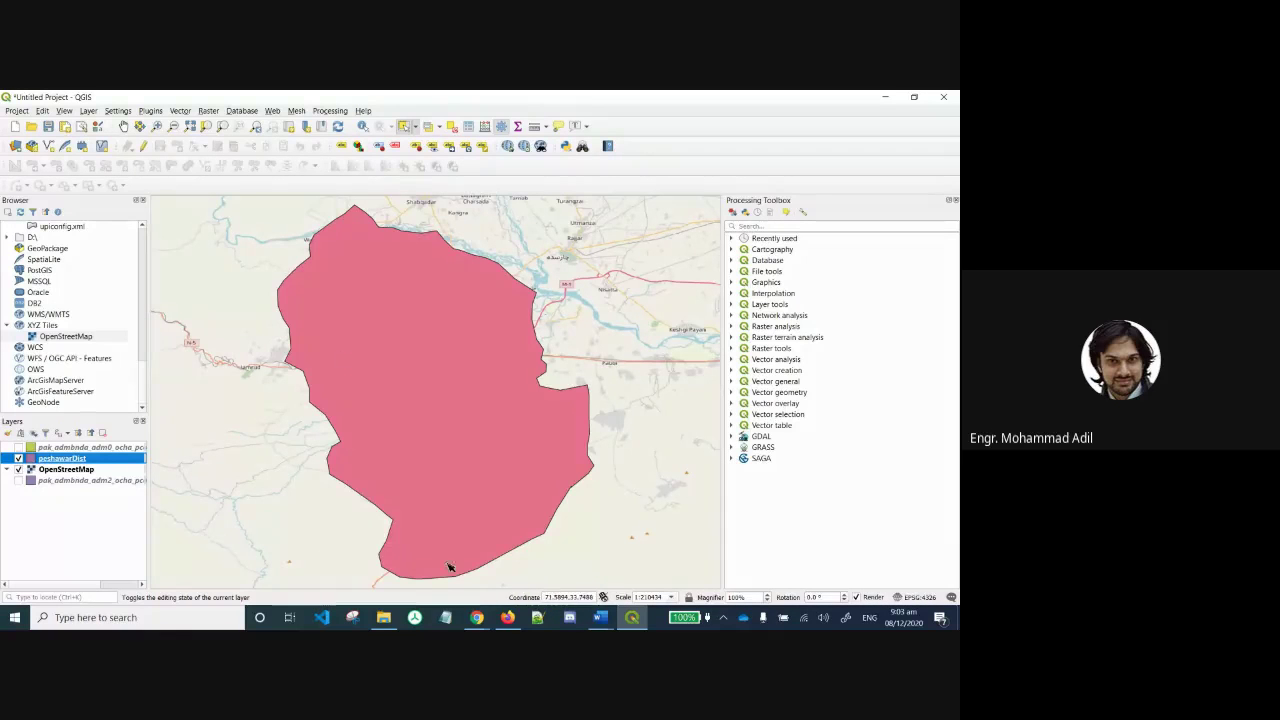
{"action": "left_click", "coordinate": [477, 619]}
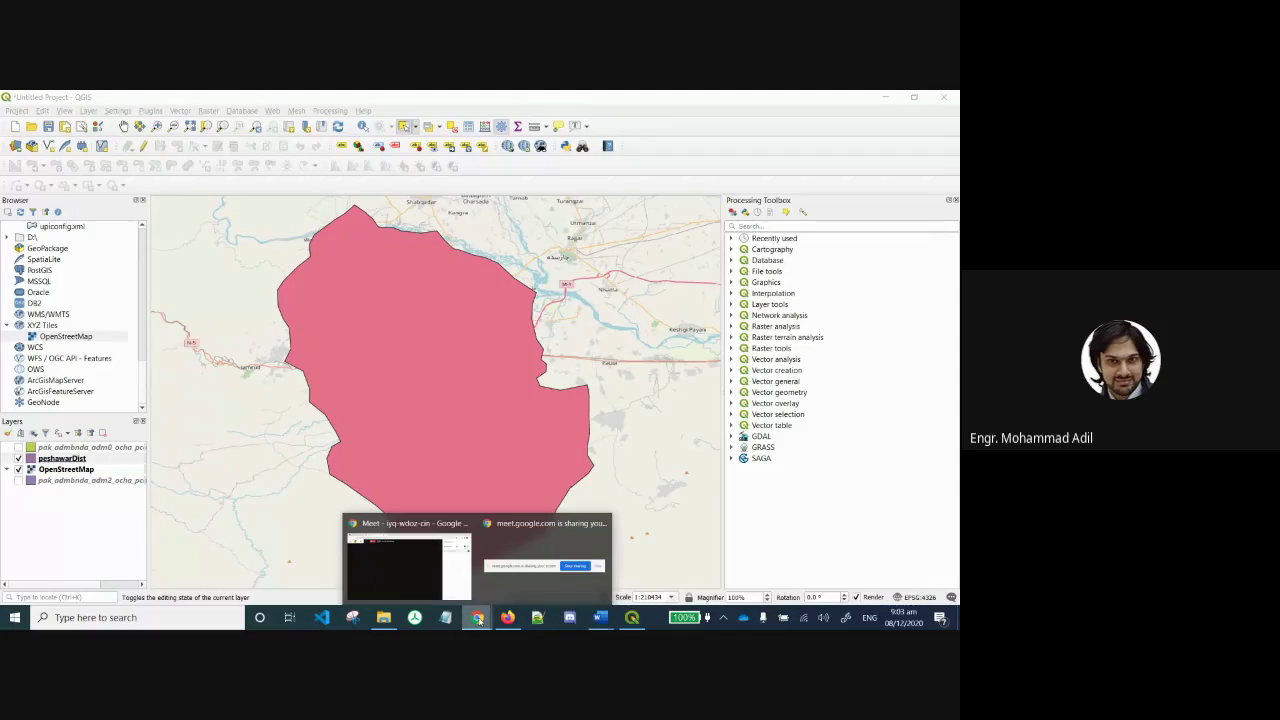
{"action": "left_click", "coordinate": [632, 619]}
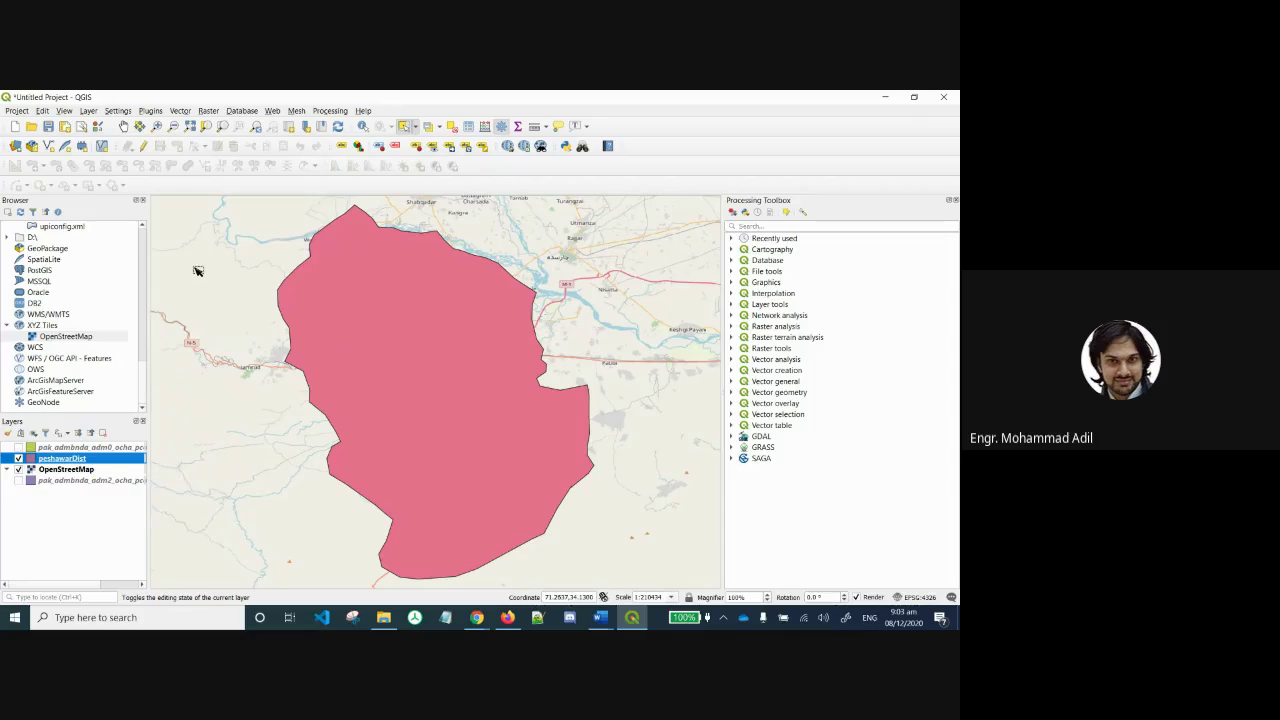
Search all available plugins for "quickmap" and view the details of QuickMapServices.
{"action": "left_click", "coordinate": [150, 111]}
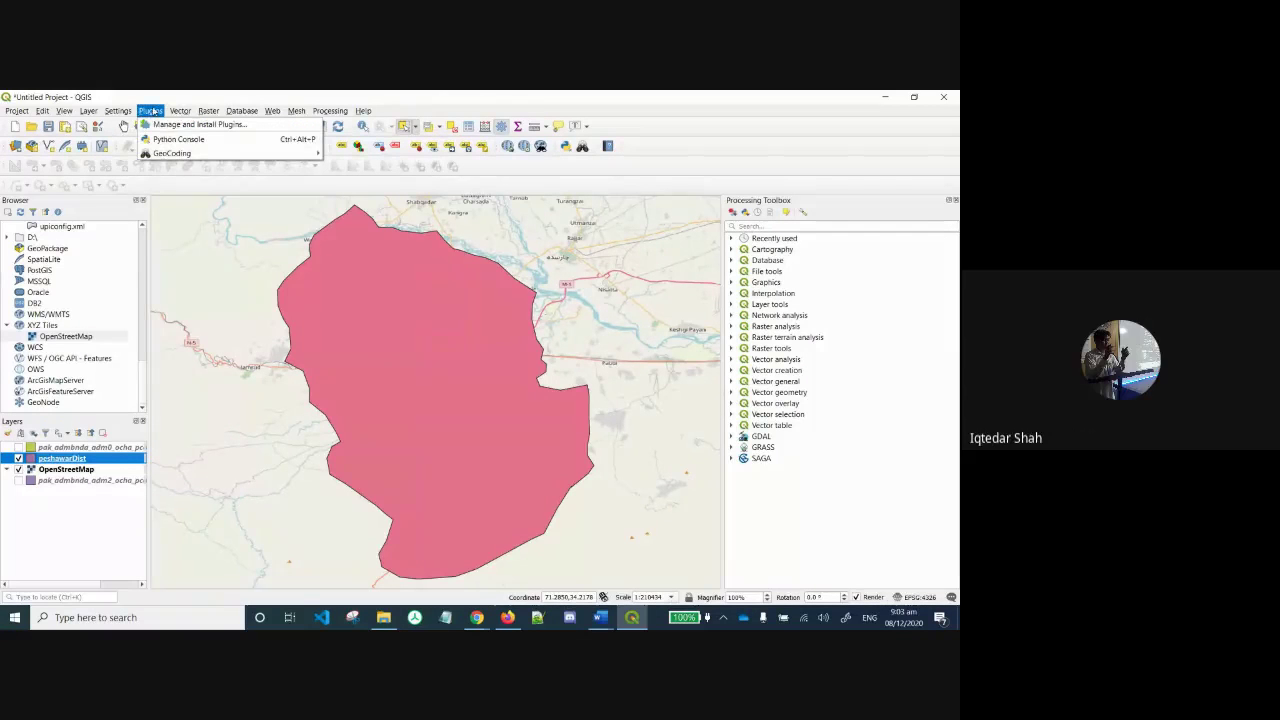
{"action": "left_click", "coordinate": [233, 124]}
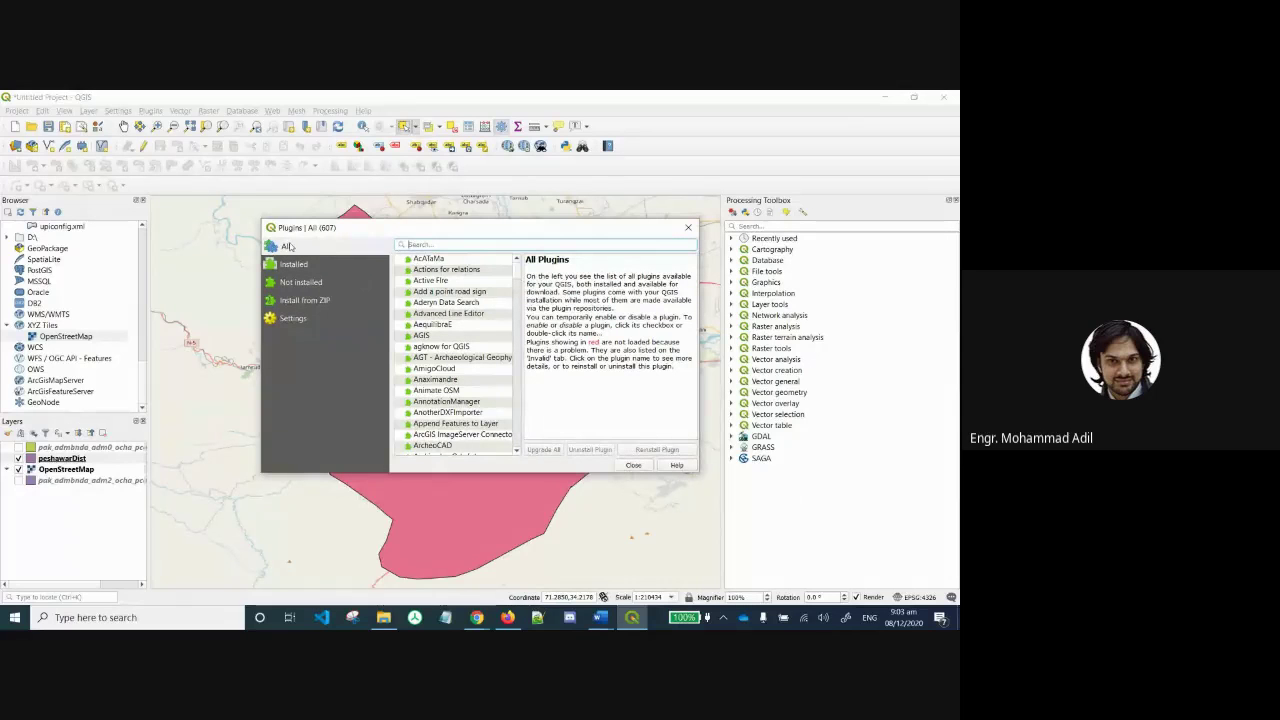
{"action": "left_click", "coordinate": [425, 244]}
{"action": "type", "text": "qui"}
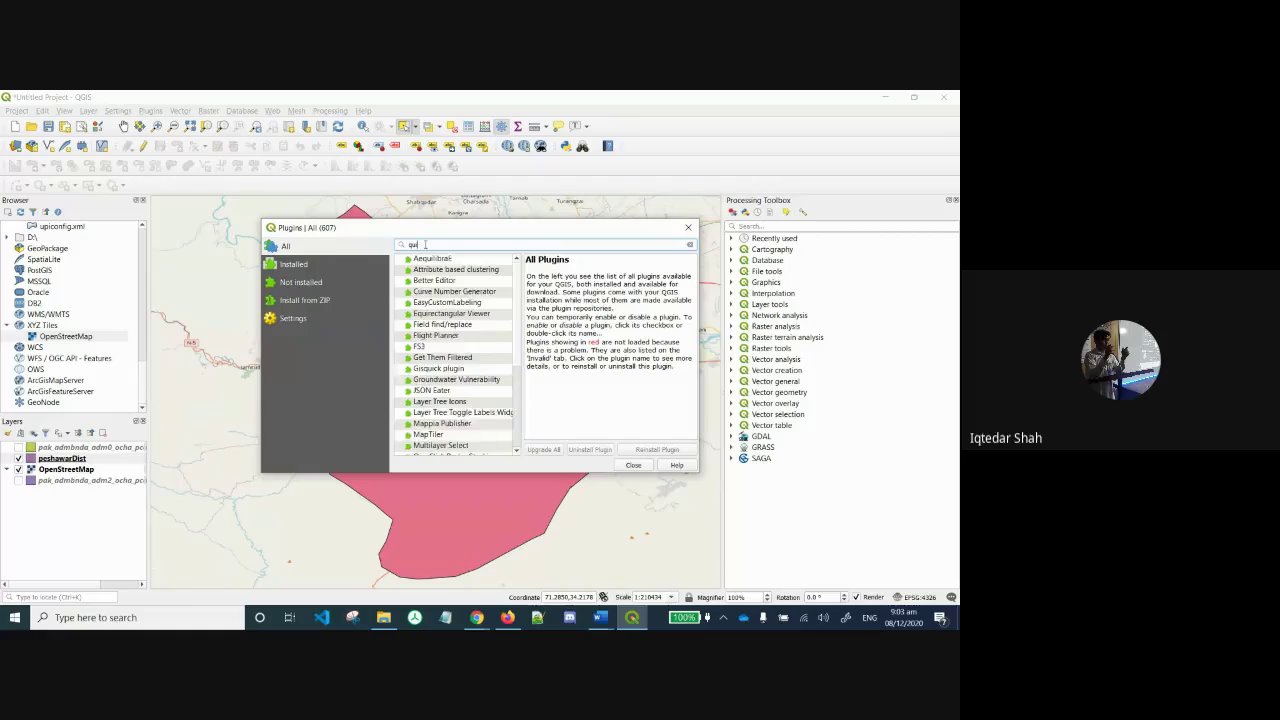
{"action": "type", "text": "ckmap"}
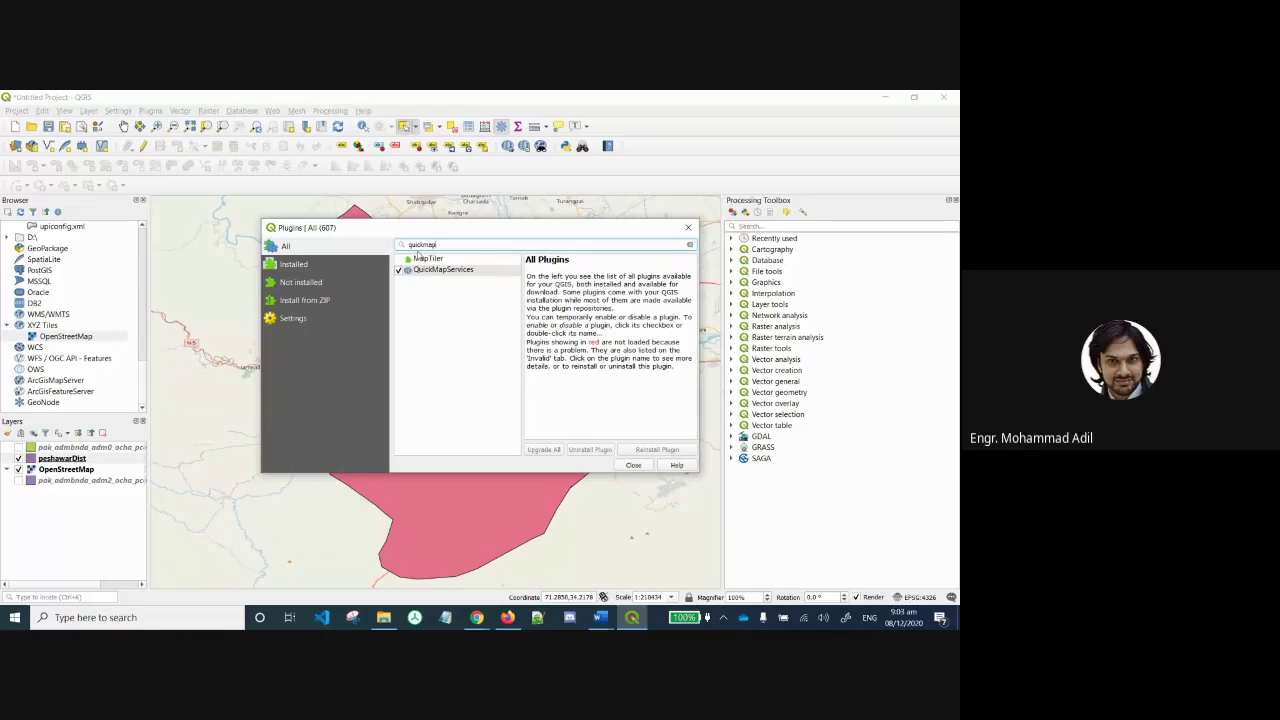
{"action": "left_click", "coordinate": [452, 272]}
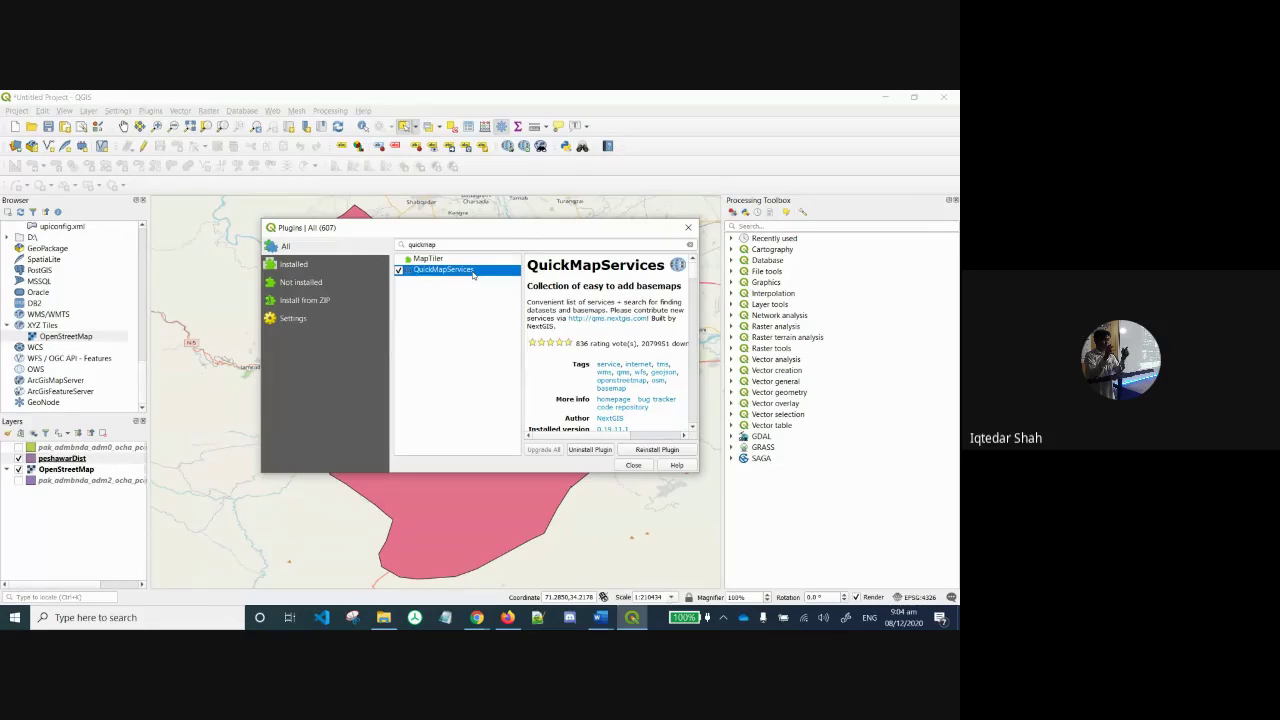
Review the full list of installed plugins without the search filter, and close the plugin manager.
{"action": "left_click", "coordinate": [294, 266]}
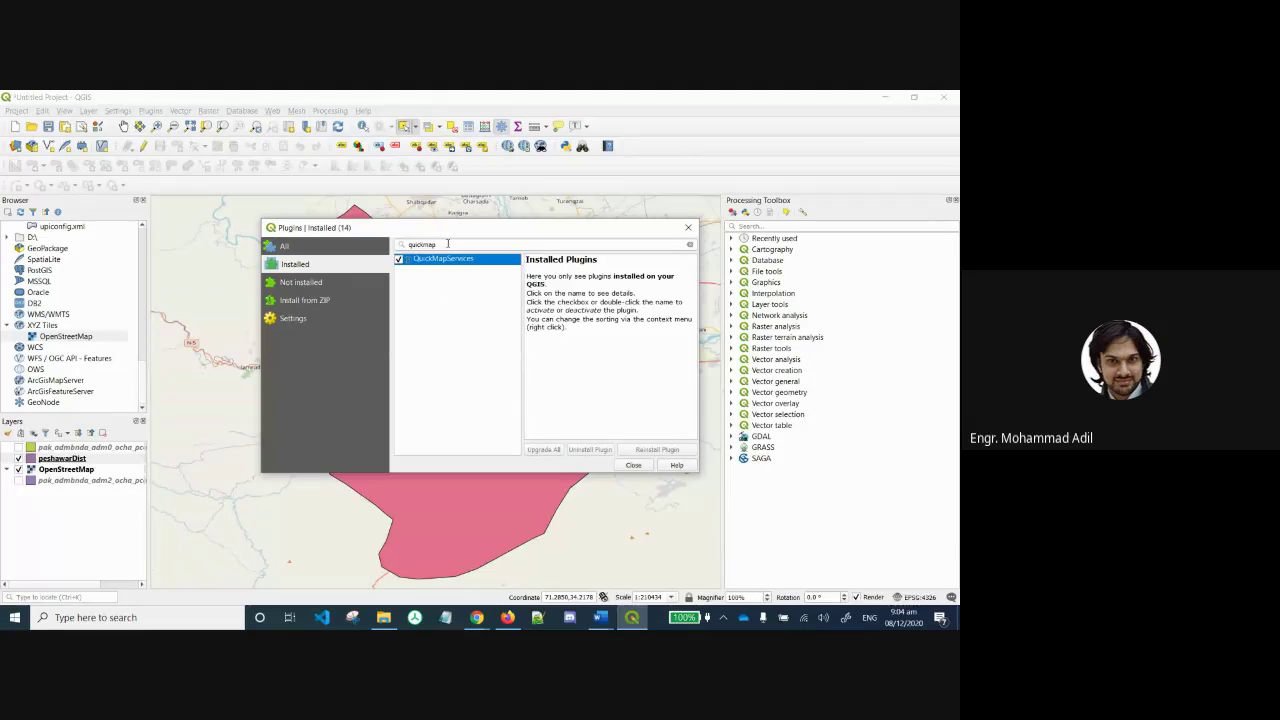
{"action": "left_click", "coordinate": [448, 244]}
{"action": "left_click_drag", "start_coordinate": [448, 244], "coordinate": [410, 244]}
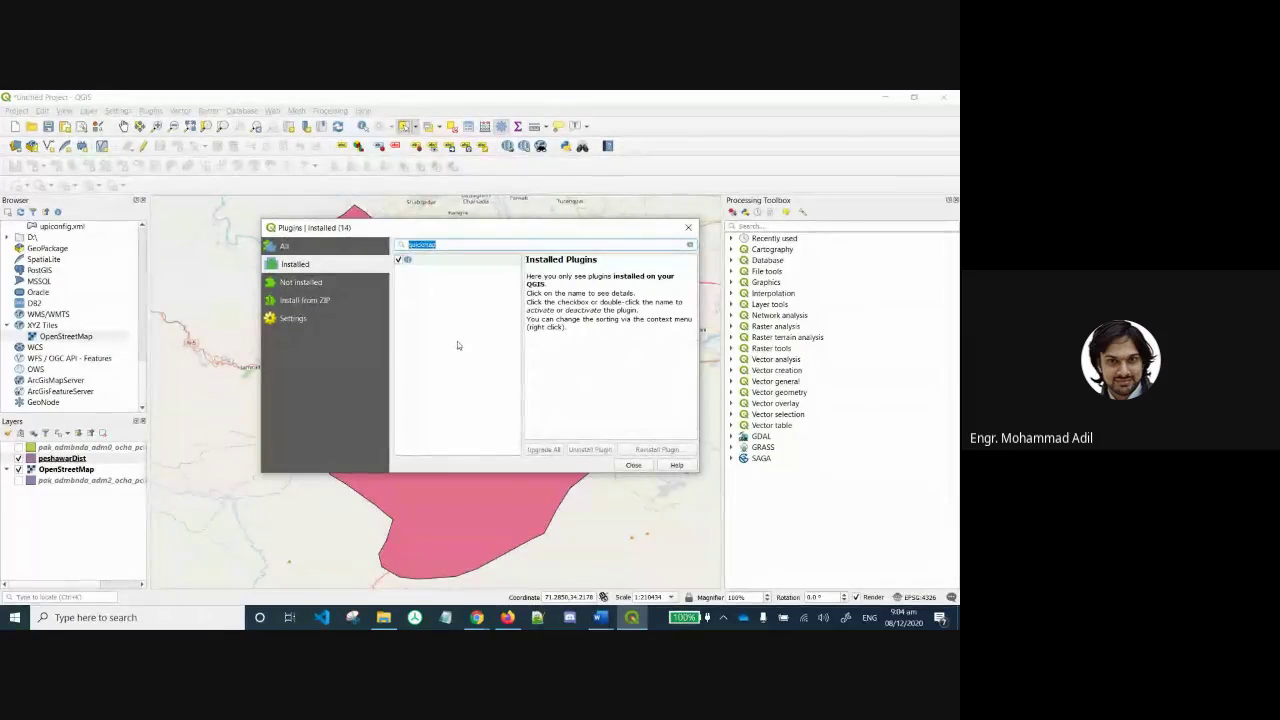
{"action": "key", "text": "BackSpace"}
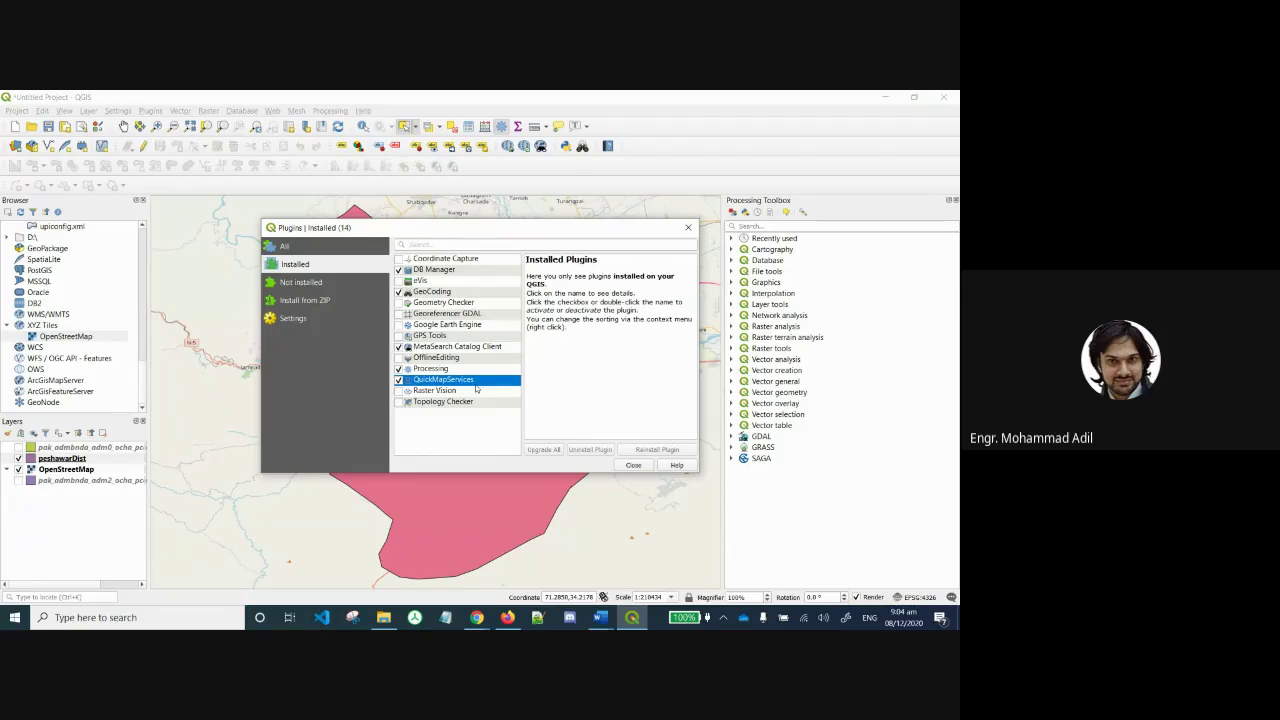
{"action": "left_click", "coordinate": [634, 466]}
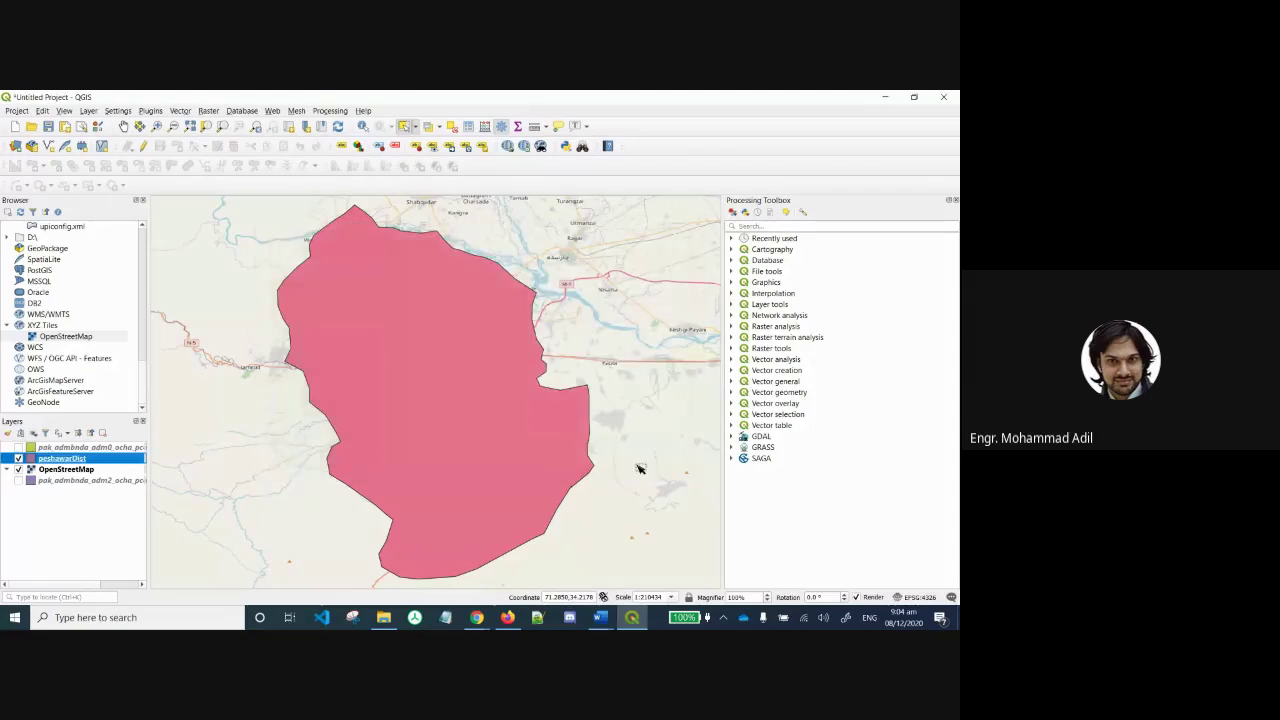
Add the OSM Standard base map from QuickMapServices after looking through its Landsat, MapSurfer.NET, NASA and OSM offerings.
{"action": "left_click", "coordinate": [272, 111]}
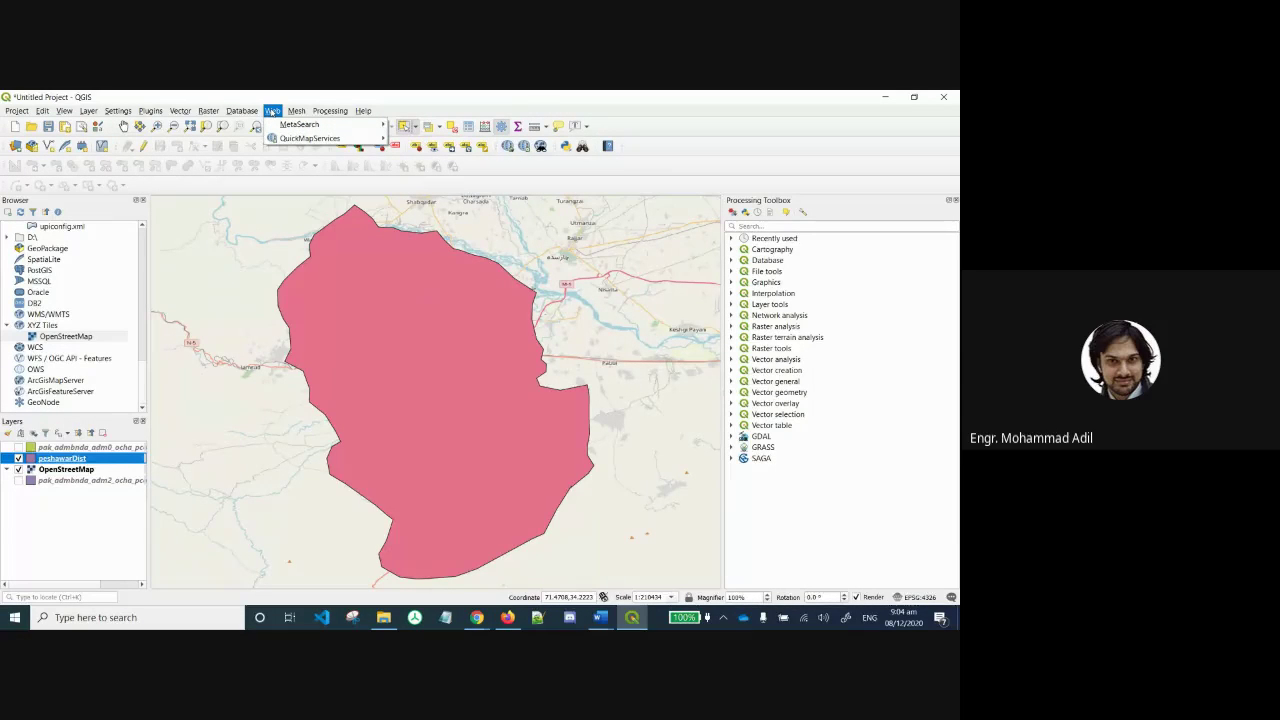
{"action": "mouse_move", "coordinate": [285, 138]}
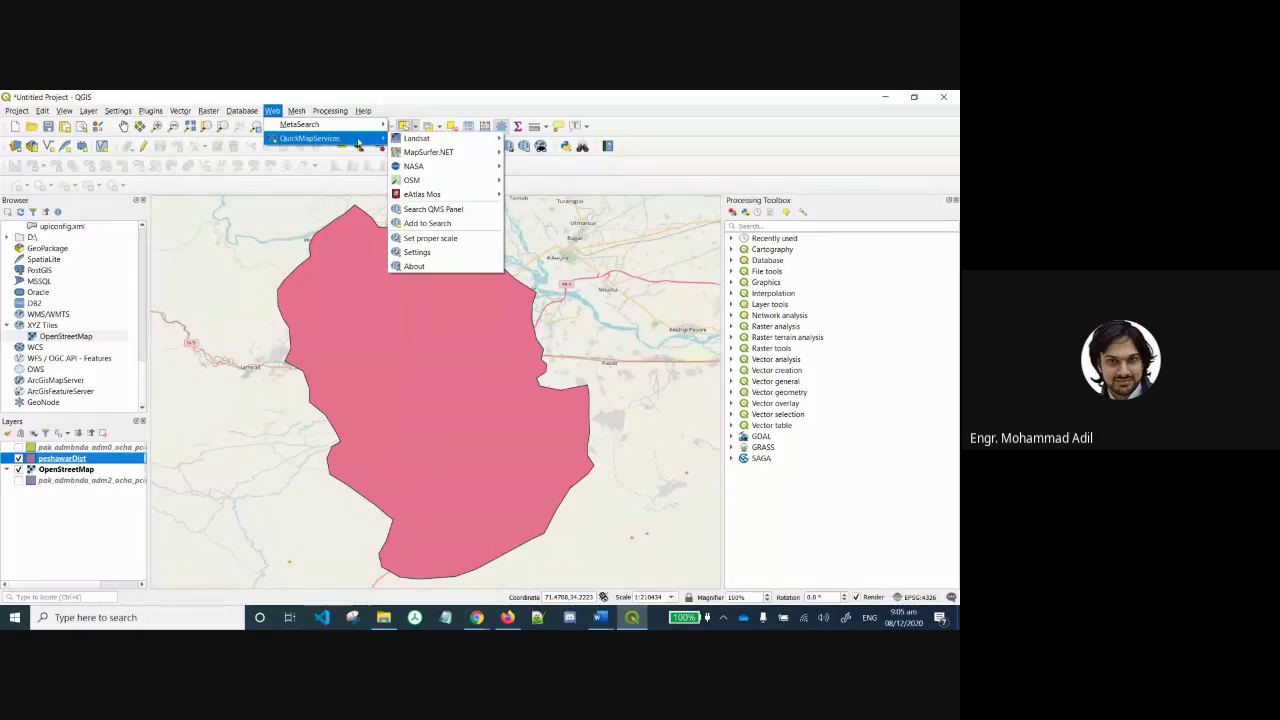
{"action": "mouse_move", "coordinate": [426, 180]}
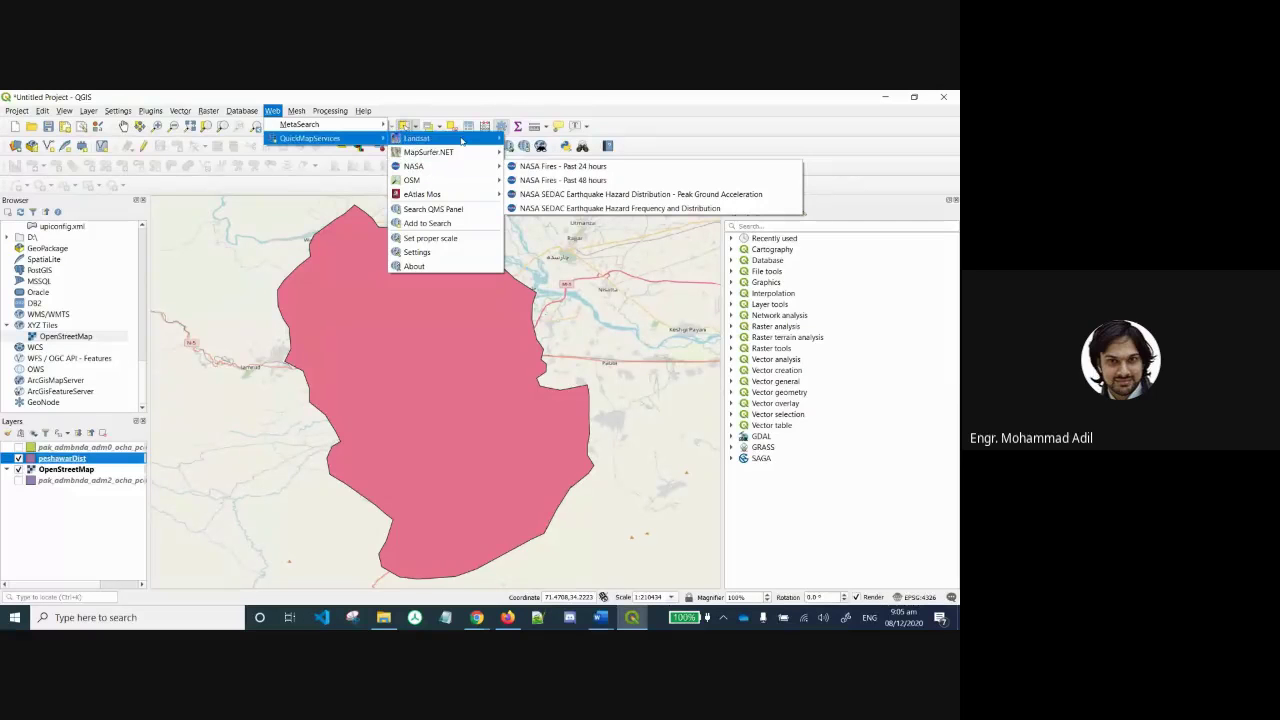
{"action": "mouse_move", "coordinate": [462, 140]}
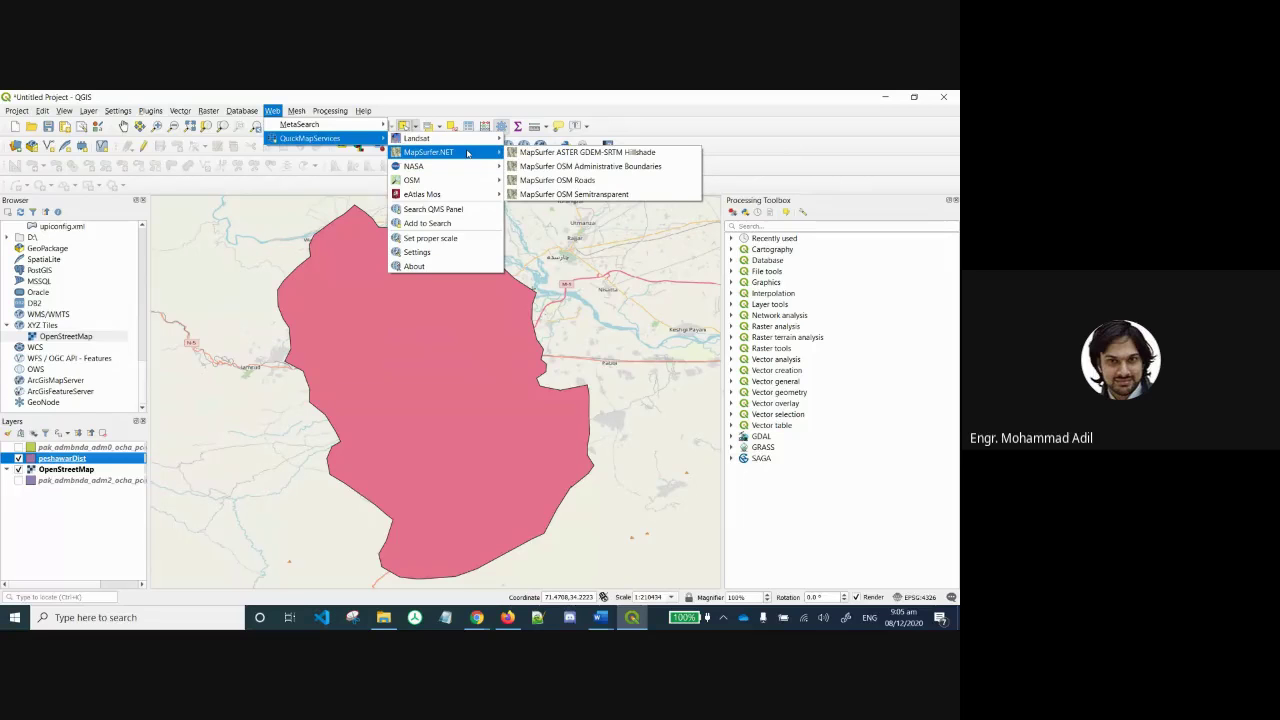
{"action": "mouse_move", "coordinate": [469, 196]}
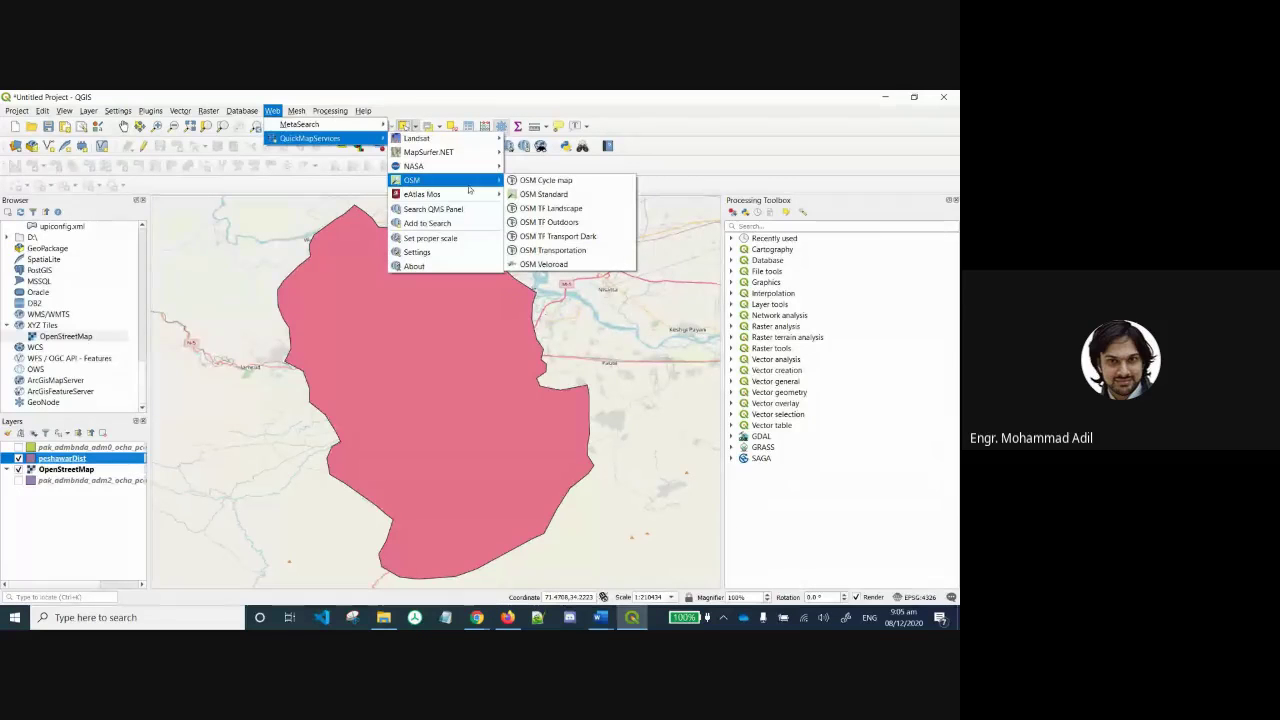
{"action": "left_click", "coordinate": [545, 194]}
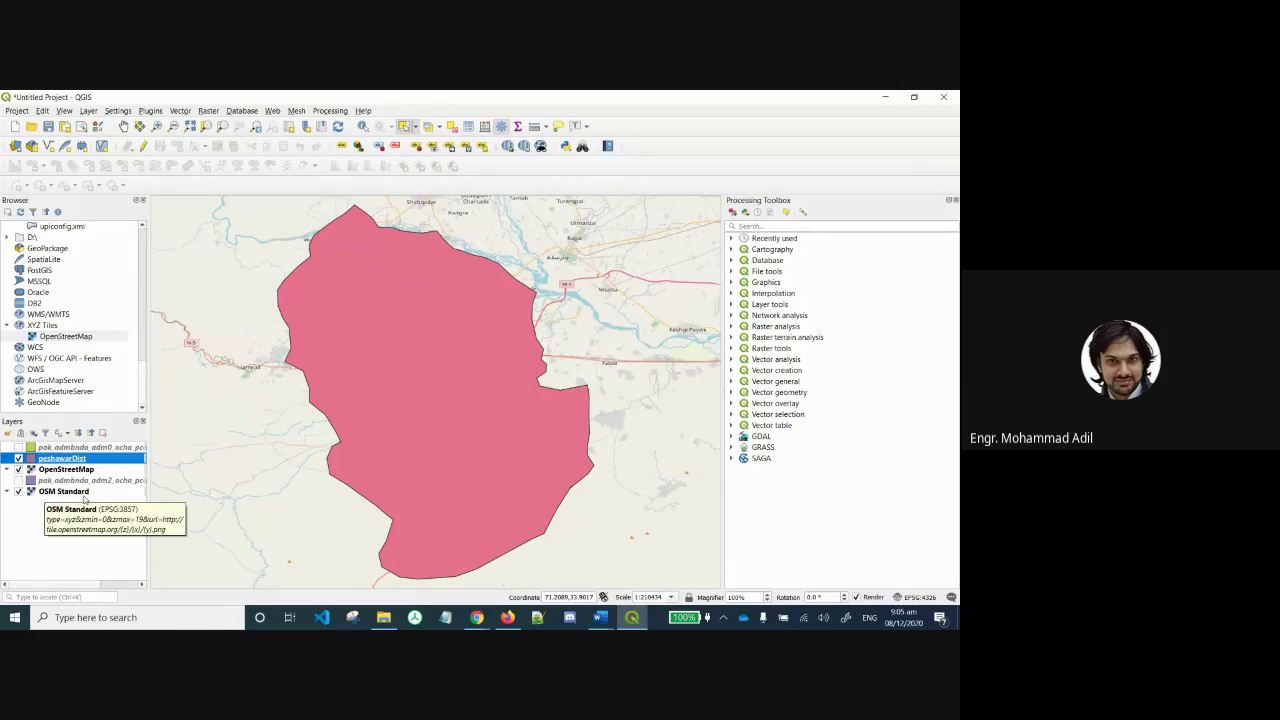
Hide the OSM Standard layer, leave OpenStreetMap shown, and move OpenStreetMap to the top of the layer order.
{"action": "left_click", "coordinate": [18, 469]}
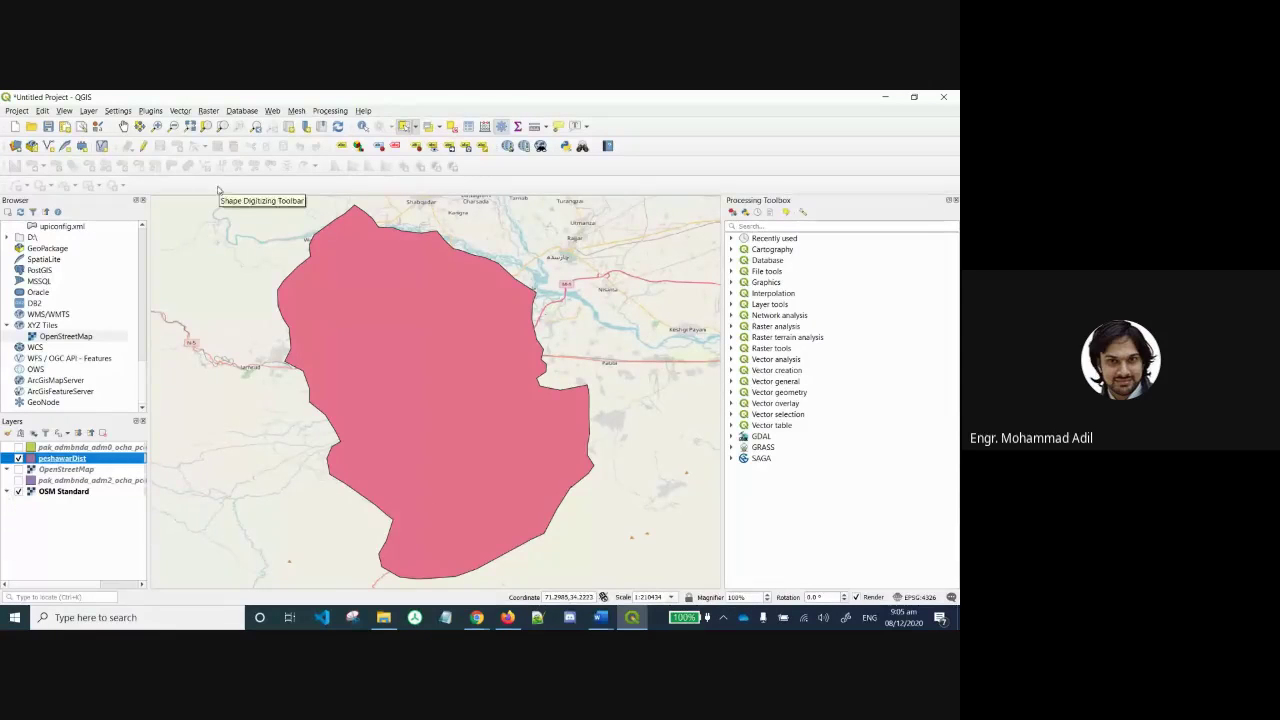
{"action": "left_click", "coordinate": [18, 491]}
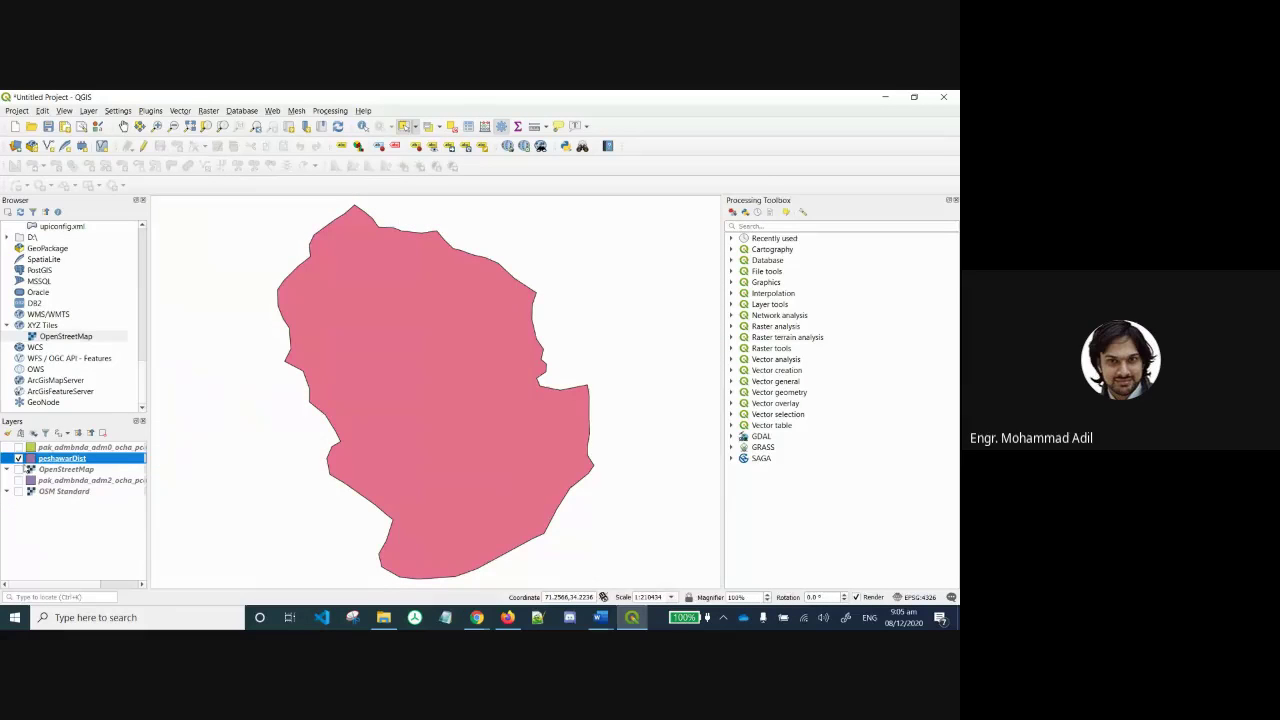
{"action": "left_click", "coordinate": [18, 469]}
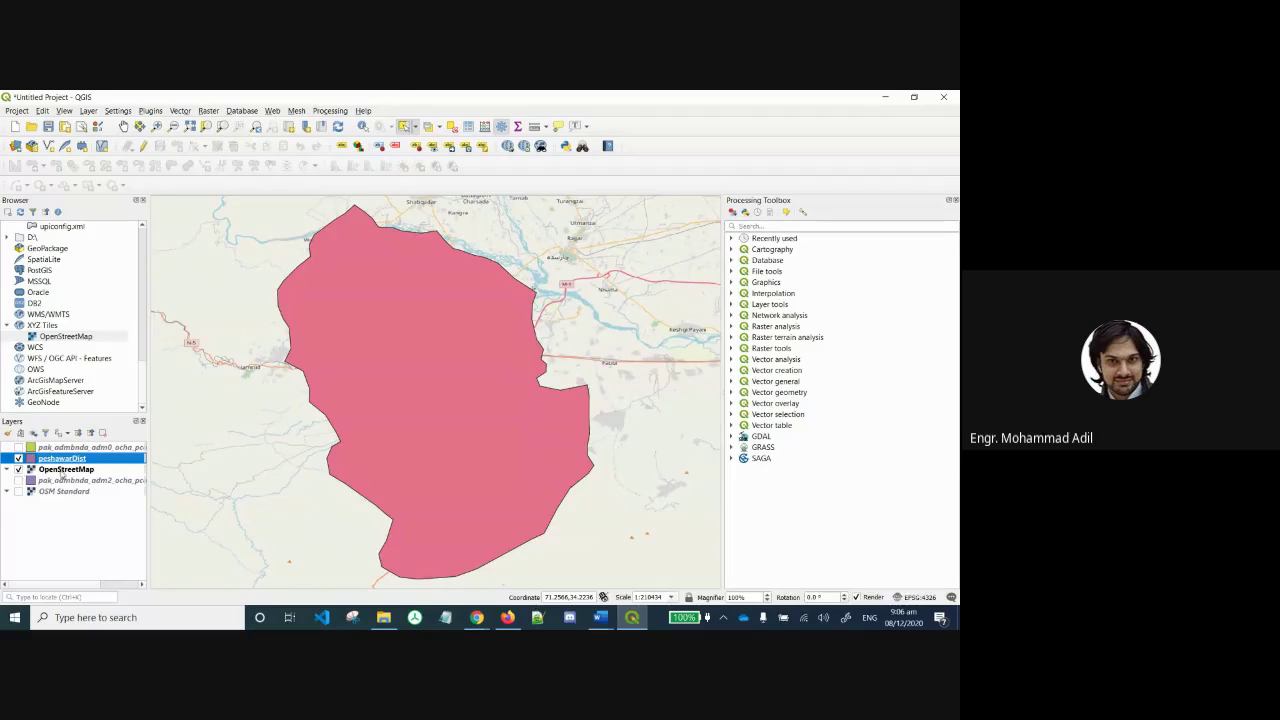
{"action": "left_click_drag", "start_coordinate": [63, 472], "coordinate": [64, 446]}
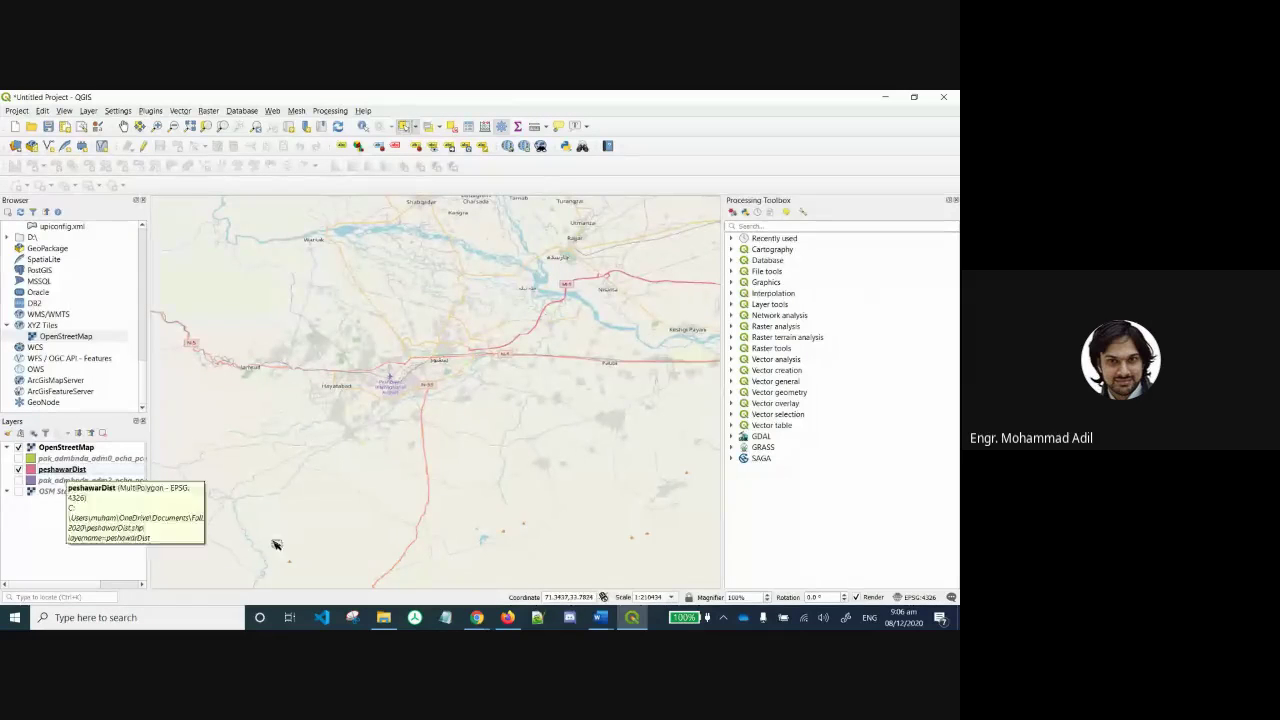
Switch to Lecture 4 Class Activities.docx in Word, review the OpenStreetMap blending task, and return to QGIS.
{"action": "left_click", "coordinate": [605, 620]}
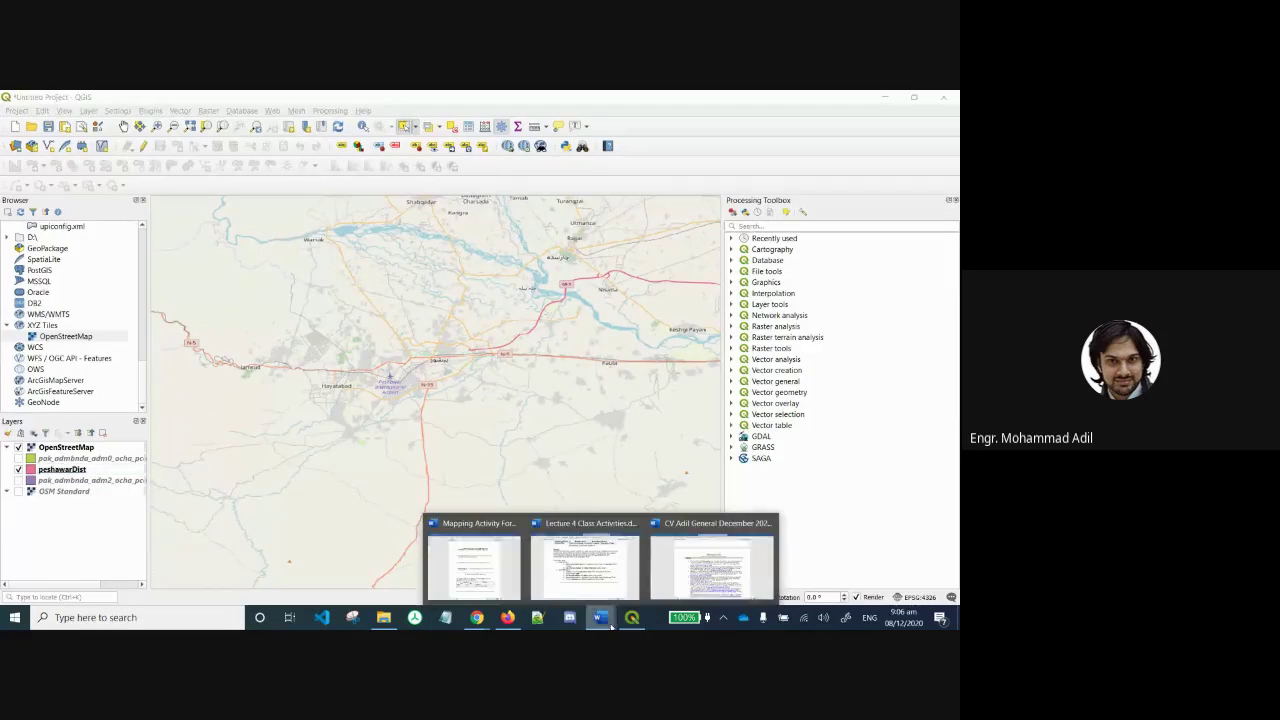
{"action": "left_click", "coordinate": [584, 565]}
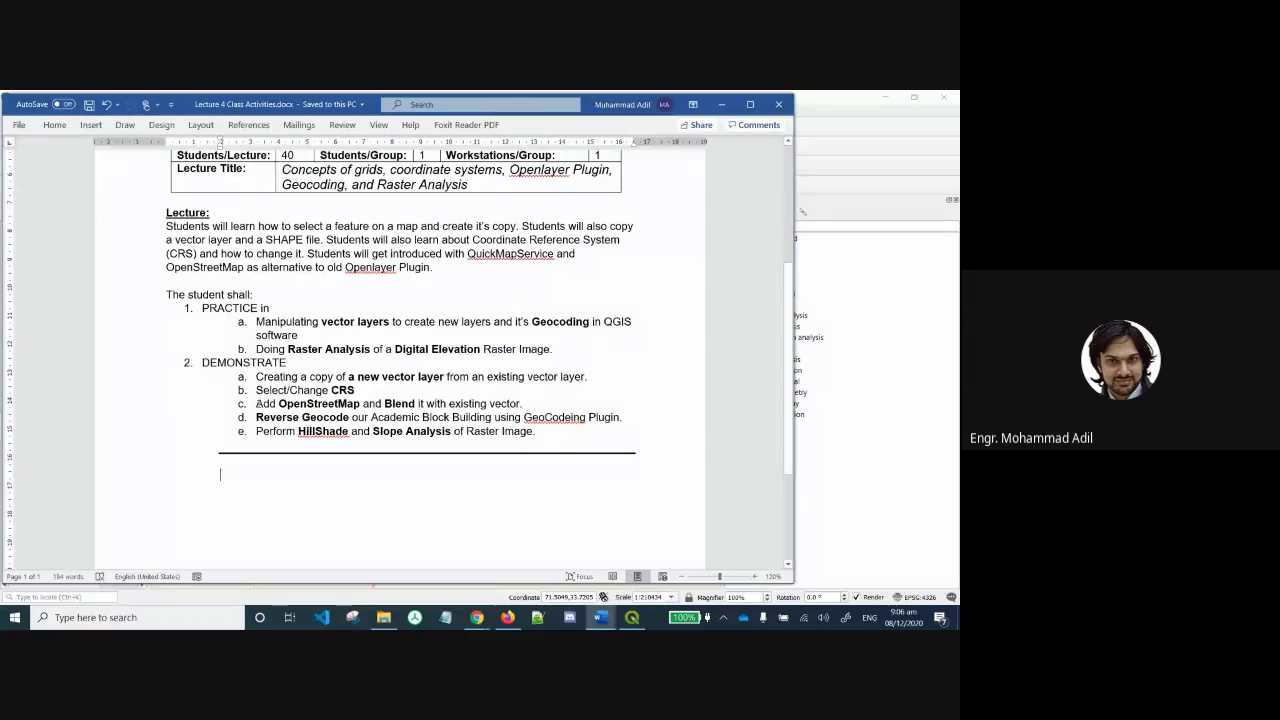
{"action": "left_click_drag", "start_coordinate": [257, 403], "coordinate": [417, 403]}
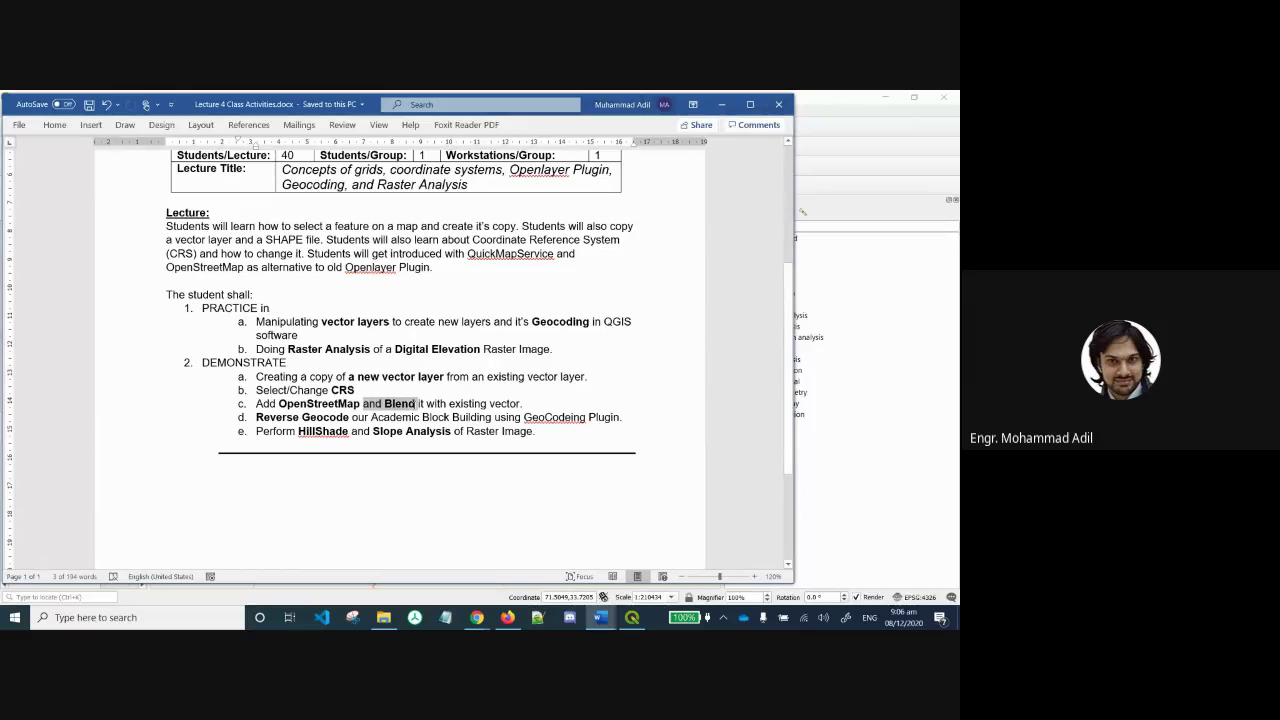
{"action": "left_click", "coordinate": [474, 404]}
{"action": "left_click", "coordinate": [631, 617]}
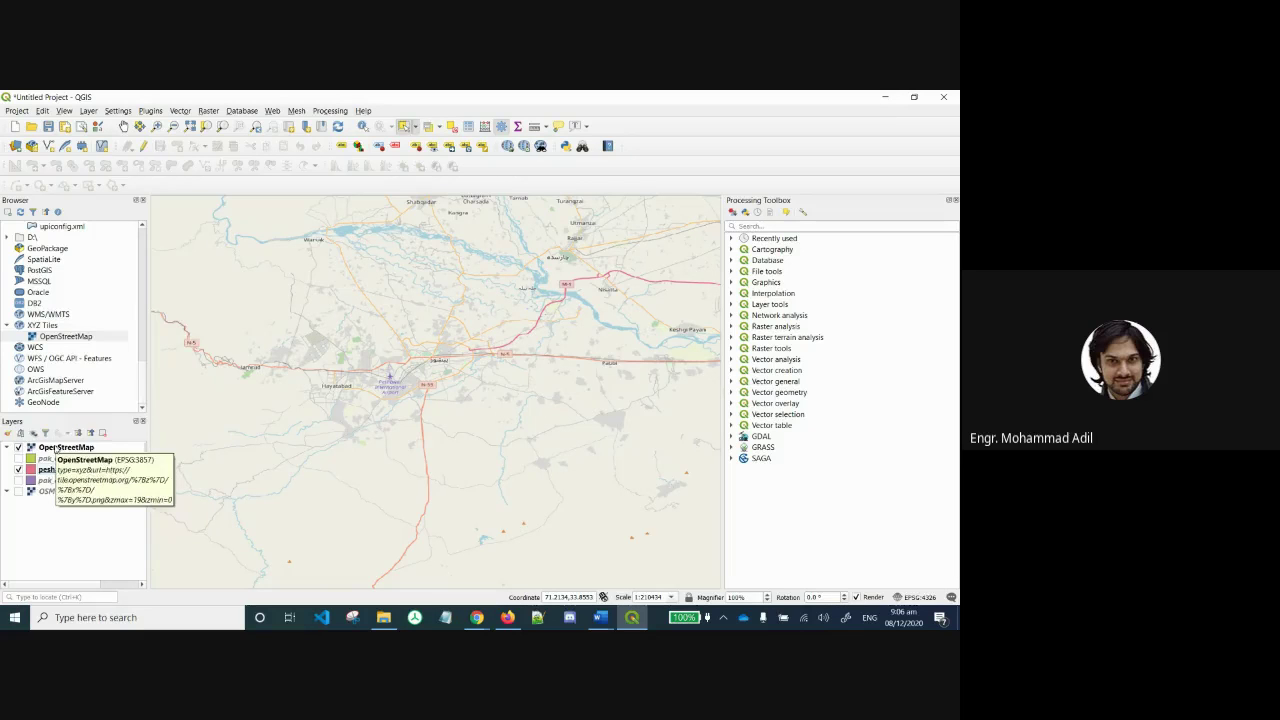
Apply the Darken blending mode to the OpenStreetMap layer in its symbology properties.
{"action": "right_click", "coordinate": [55, 447]}
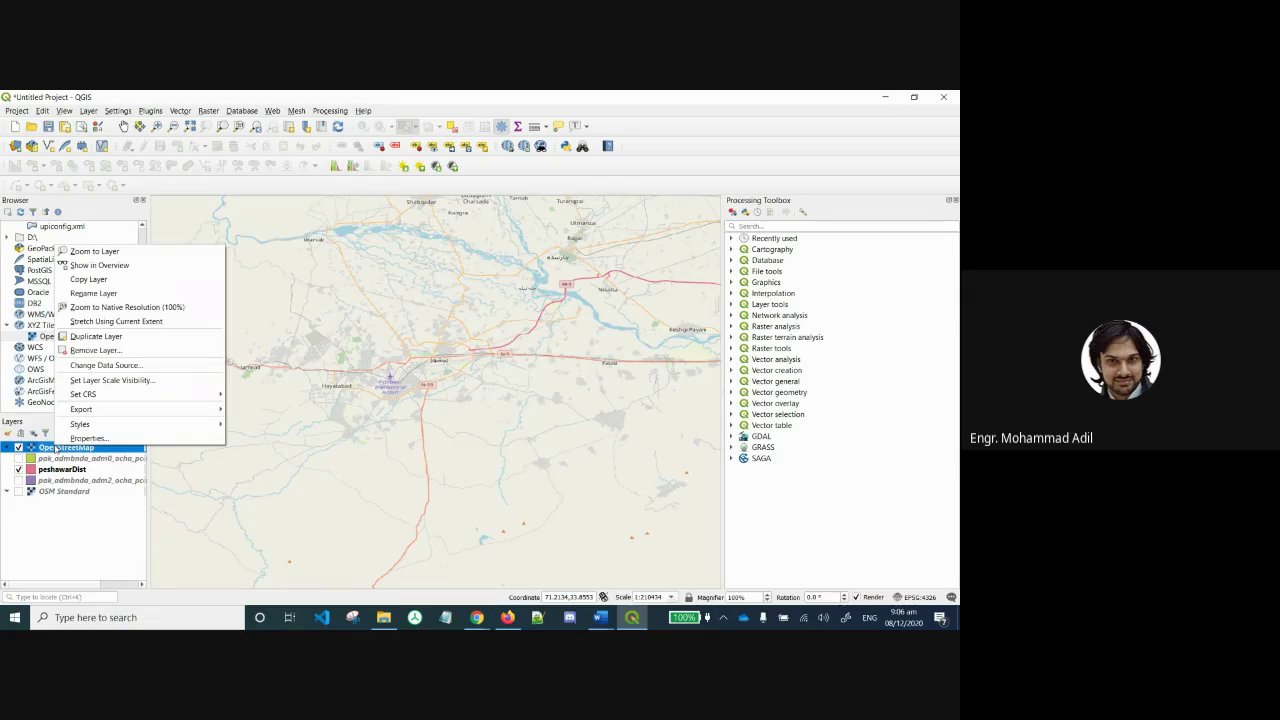
{"action": "mouse_move", "coordinate": [153, 406]}
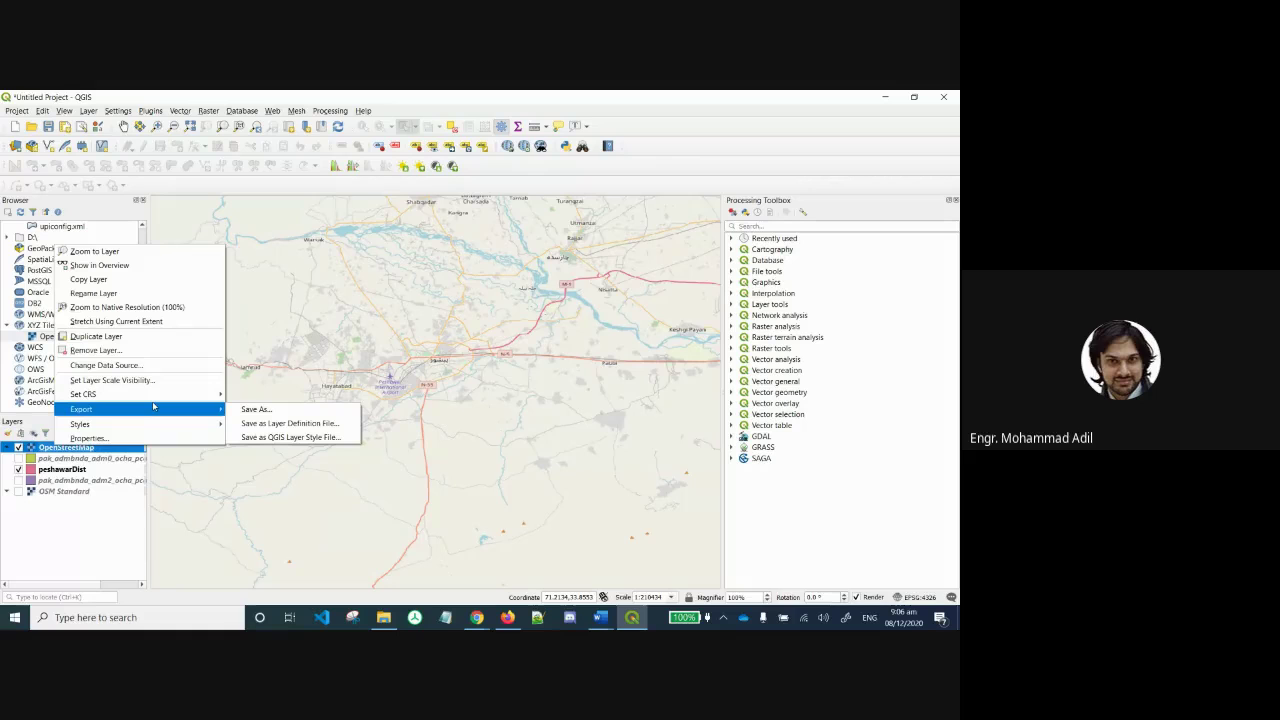
{"action": "left_click", "coordinate": [130, 438]}
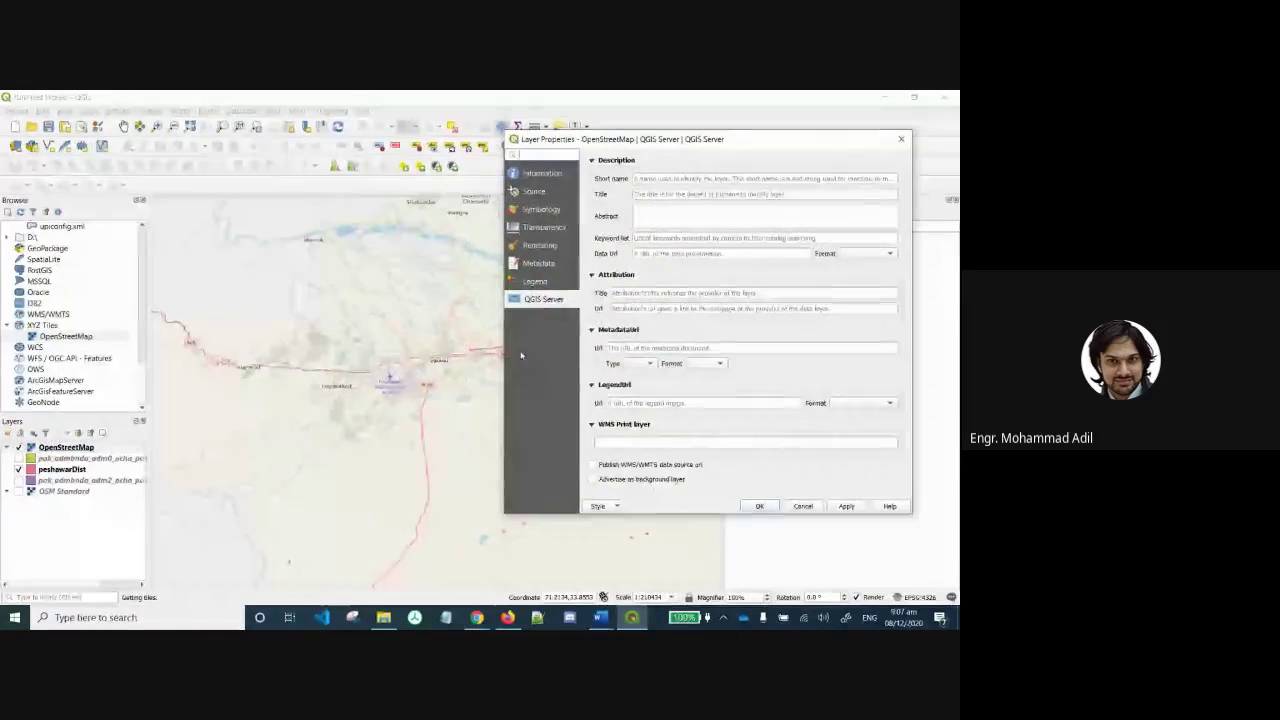
{"action": "left_click", "coordinate": [538, 211]}
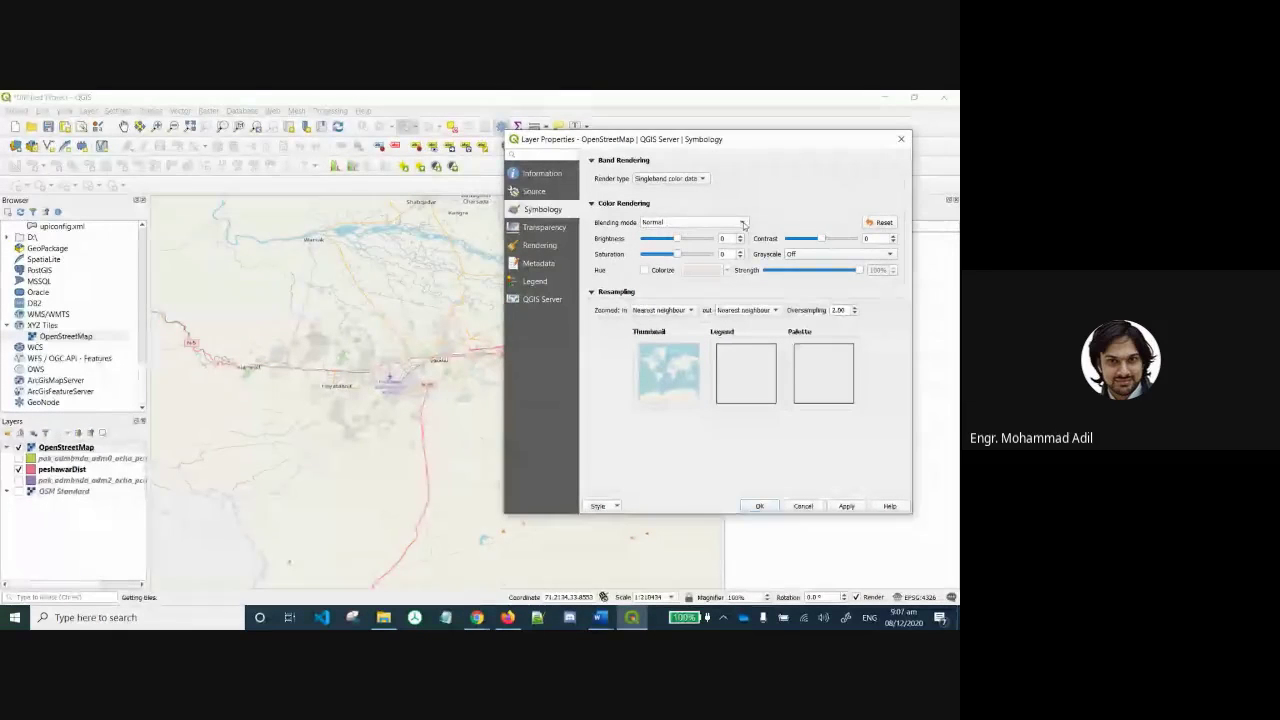
{"action": "left_click", "coordinate": [742, 223]}
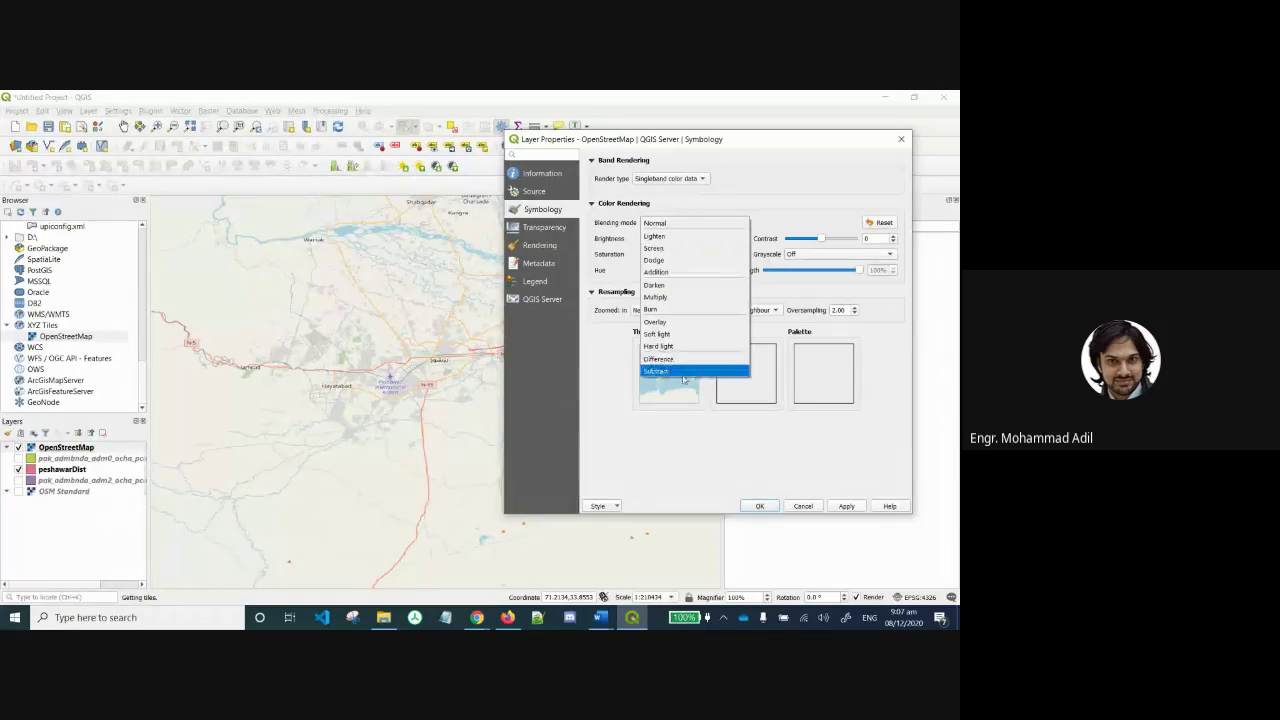
{"action": "left_click", "coordinate": [684, 287]}
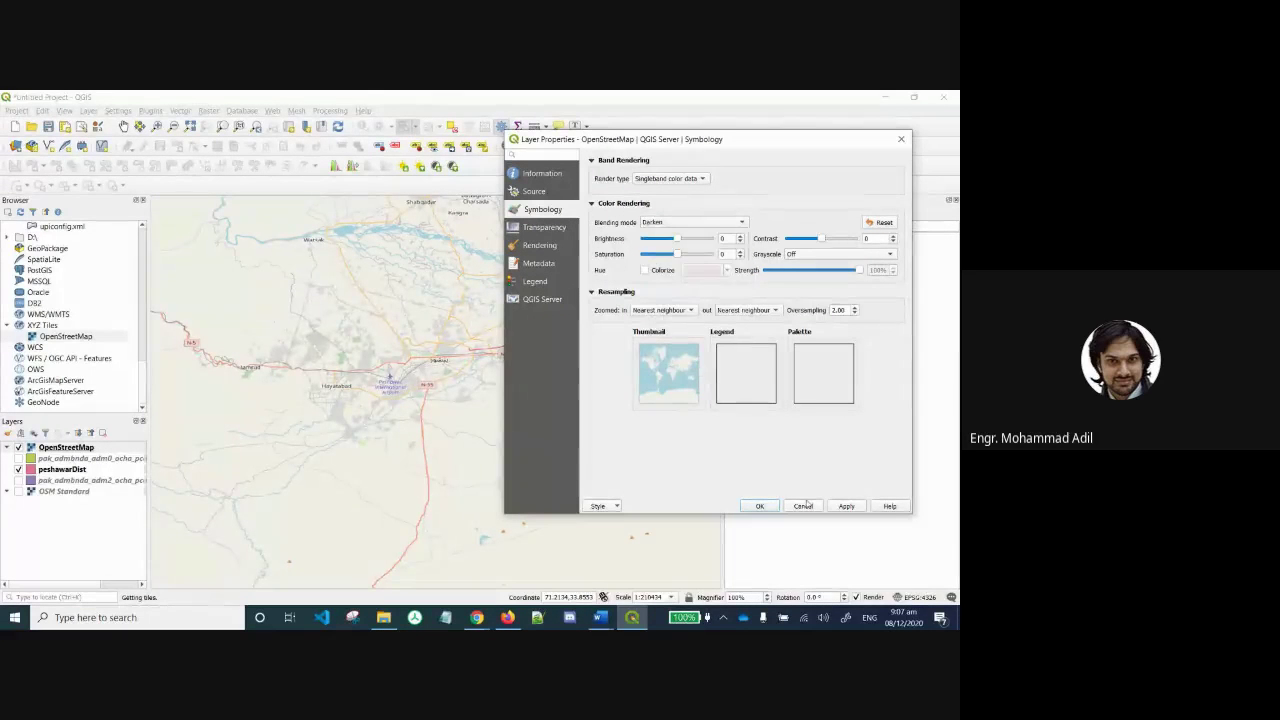
{"action": "left_click", "coordinate": [845, 507]}
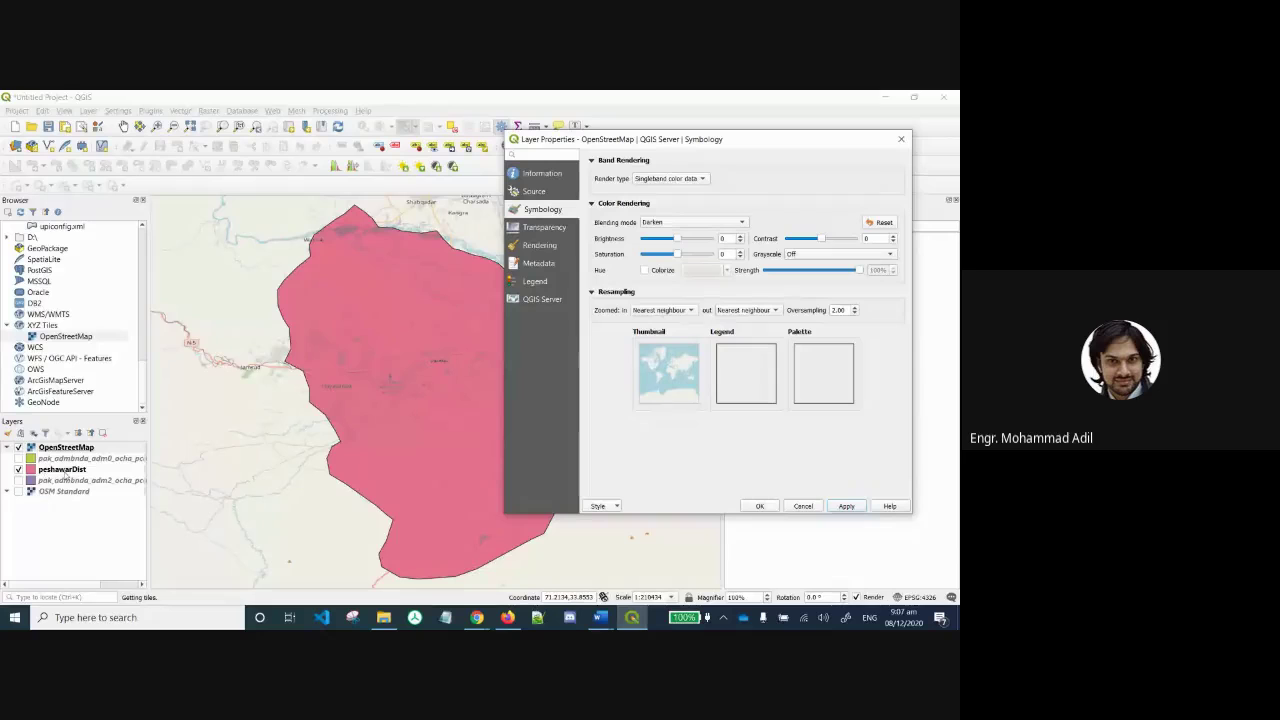
Apply the Burn blending mode to the OpenStreetMap layer and close its properties.
{"action": "left_click", "coordinate": [657, 224]}
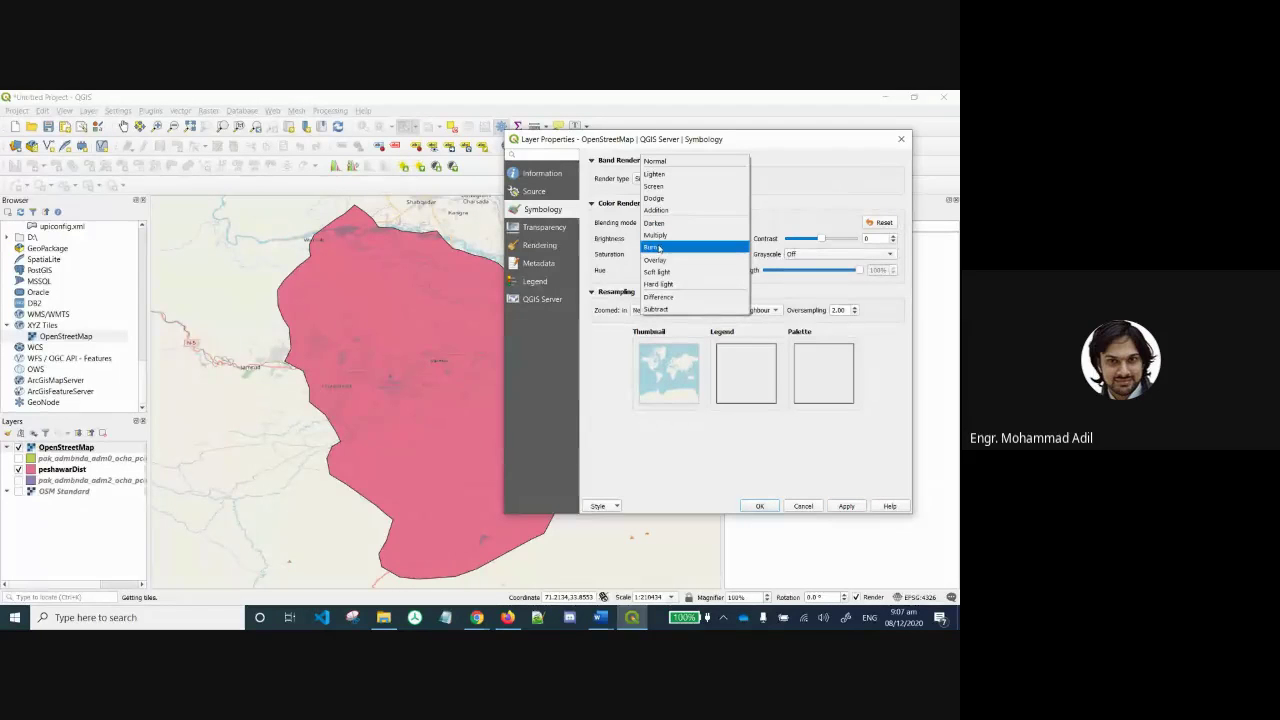
{"action": "left_click", "coordinate": [659, 248]}
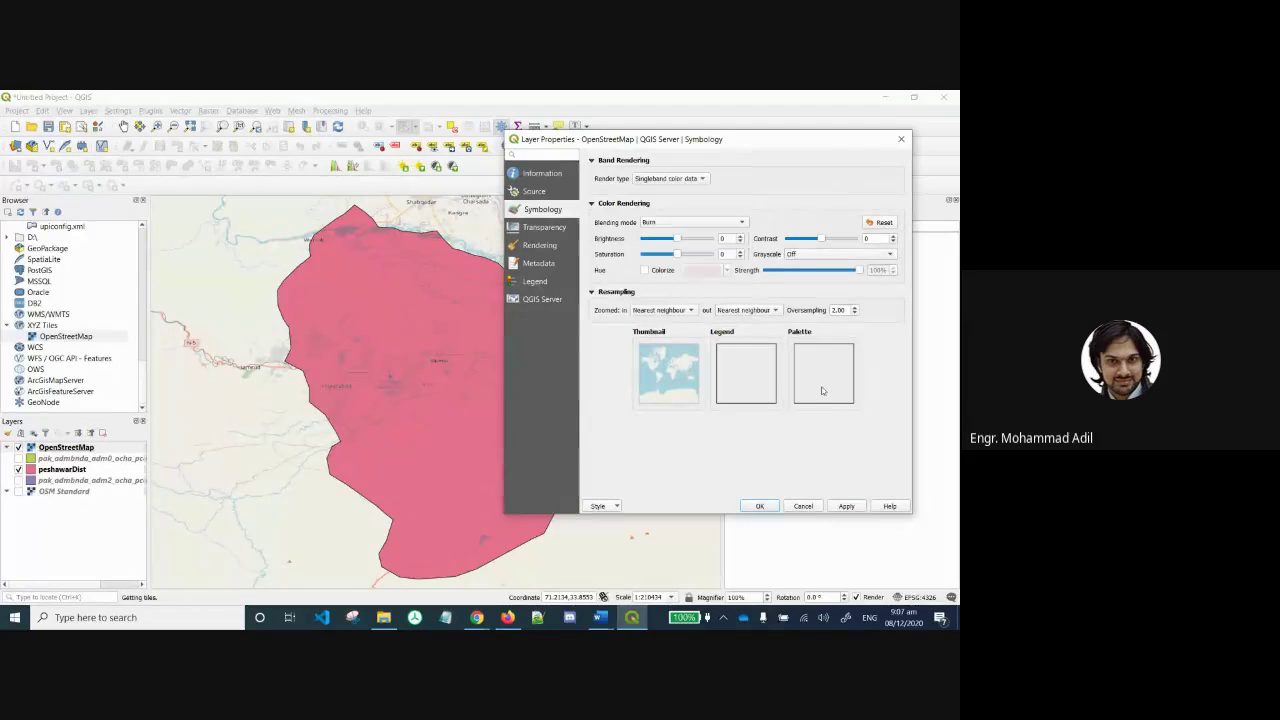
{"action": "left_click", "coordinate": [845, 506]}
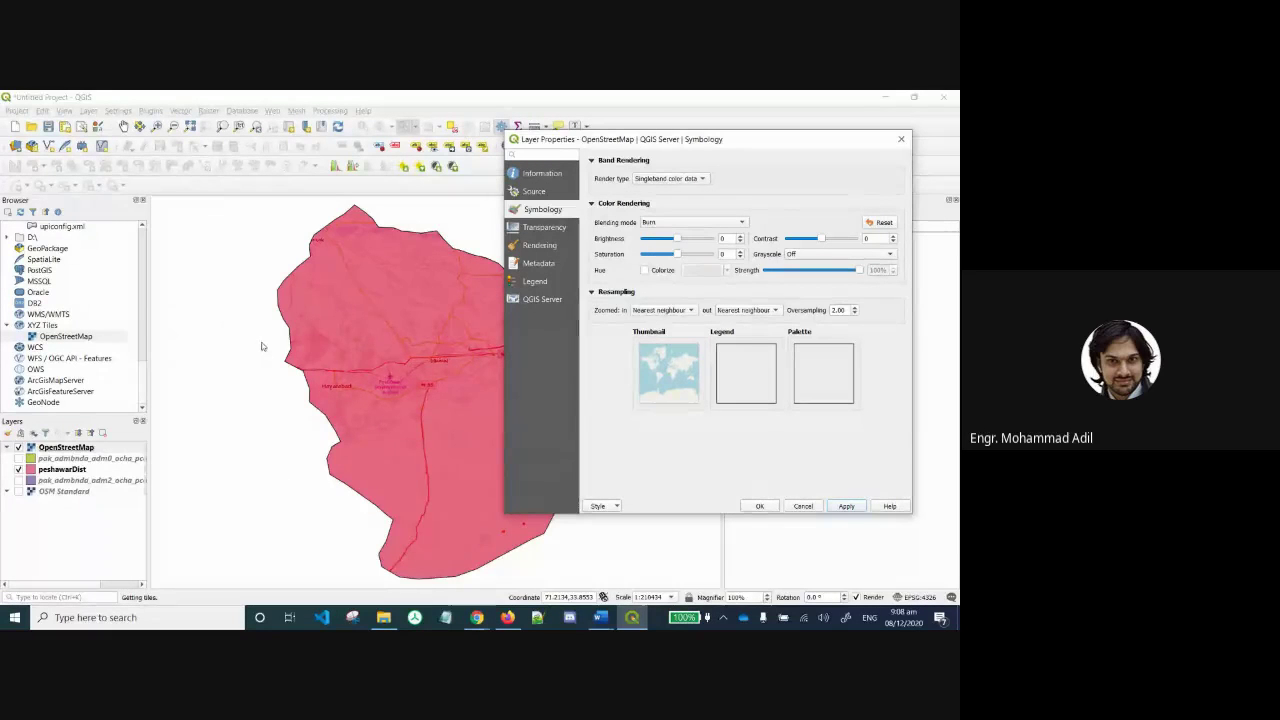
{"action": "left_click", "coordinate": [759, 507]}
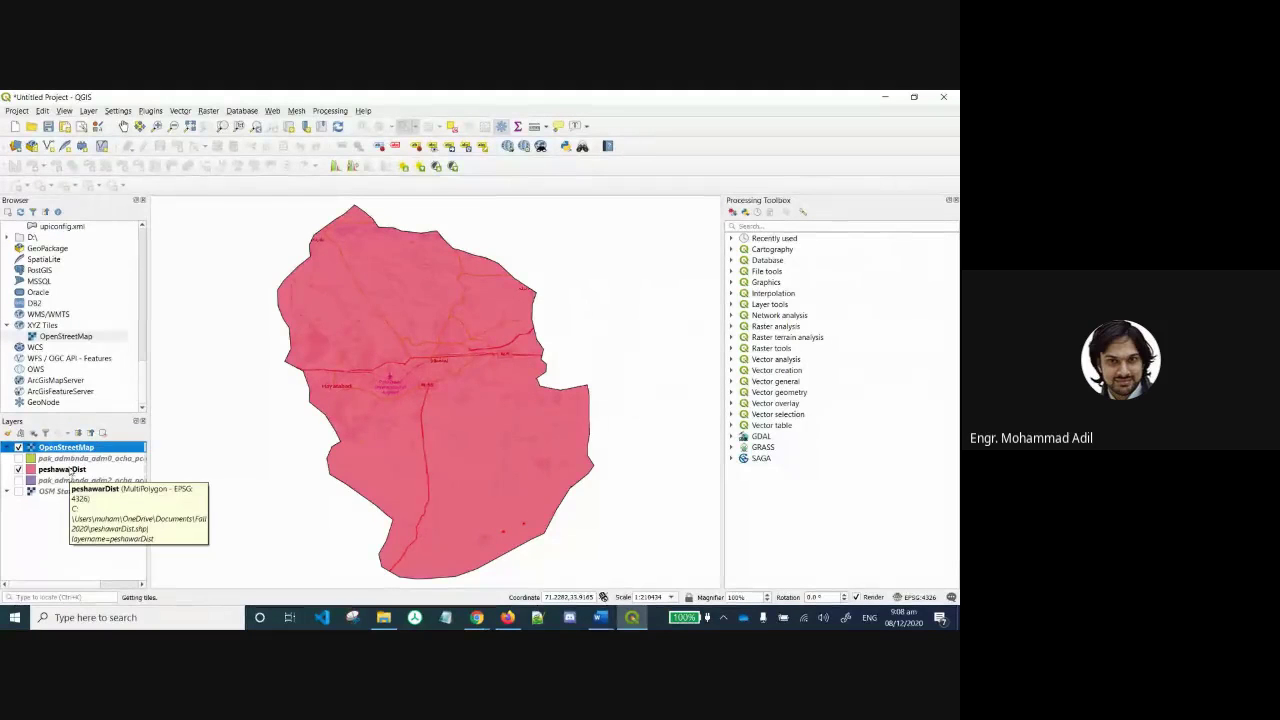
Change the peshawarDist layer's fill colour to grey (#bebdbe) in its symbology properties and apply it.
{"action": "right_click", "coordinate": [72, 470]}
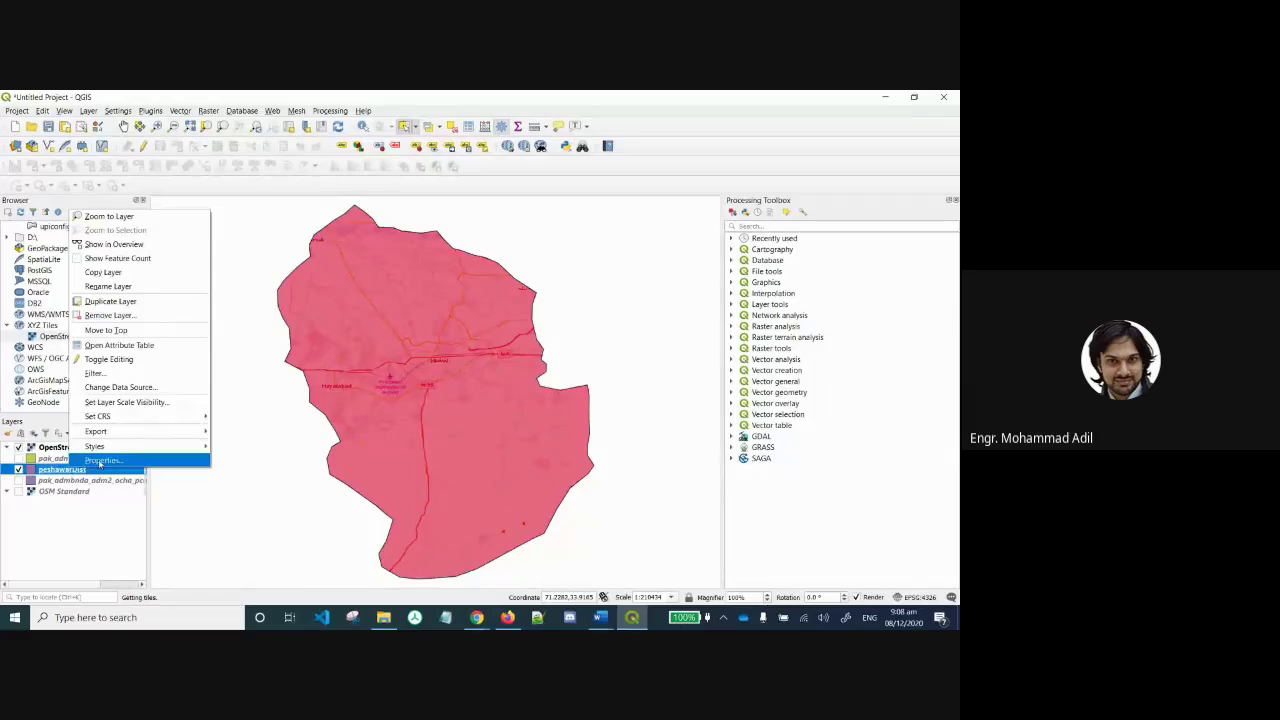
{"action": "left_click", "coordinate": [100, 461]}
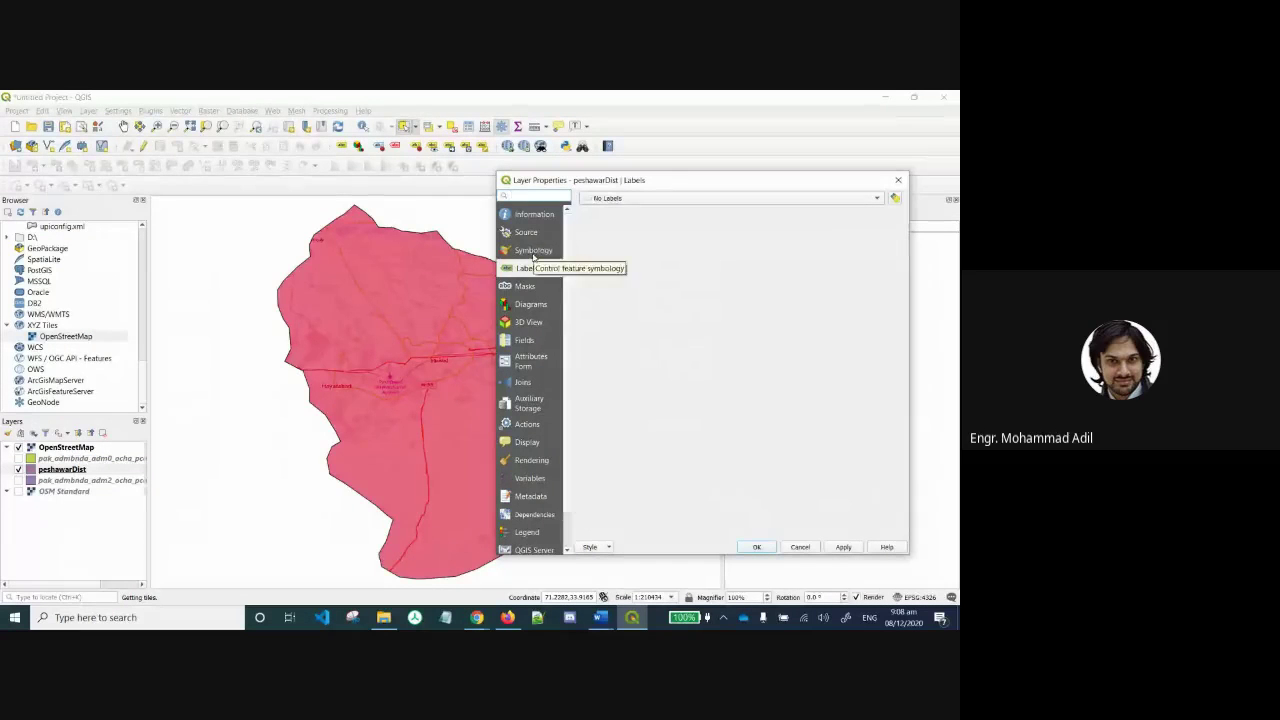
{"action": "left_click", "coordinate": [533, 252]}
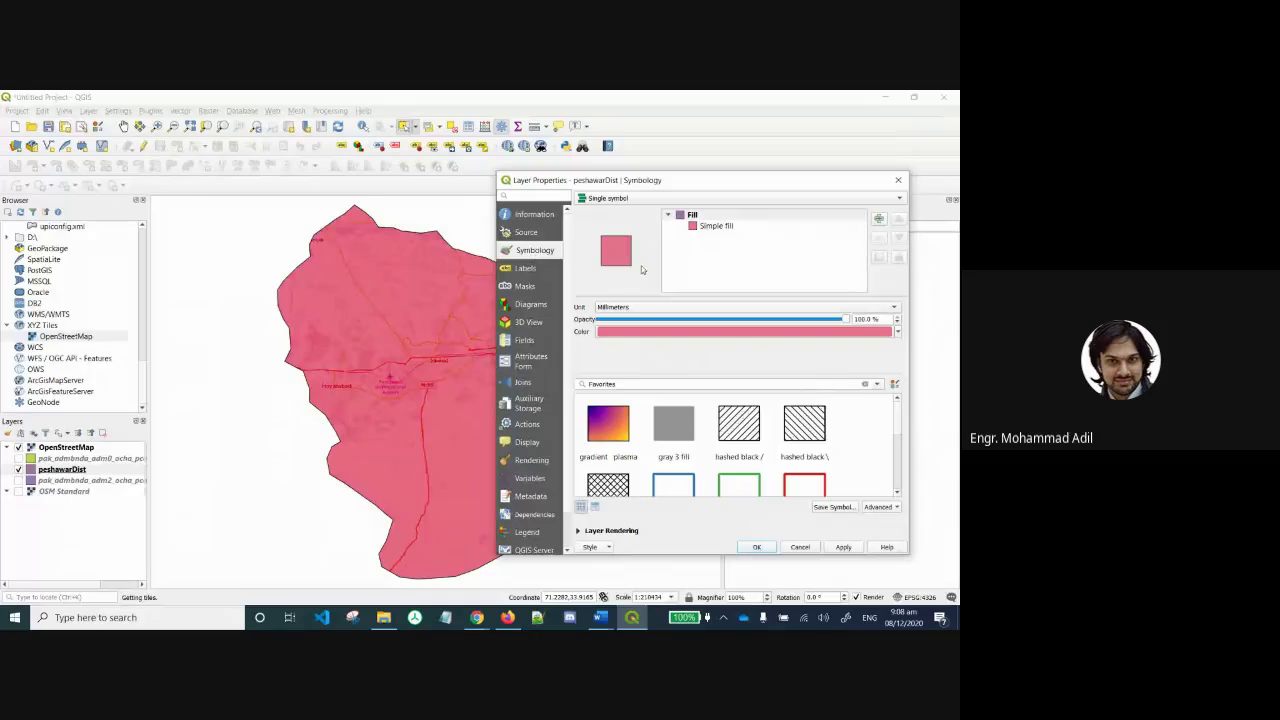
{"action": "left_click", "coordinate": [838, 332]}
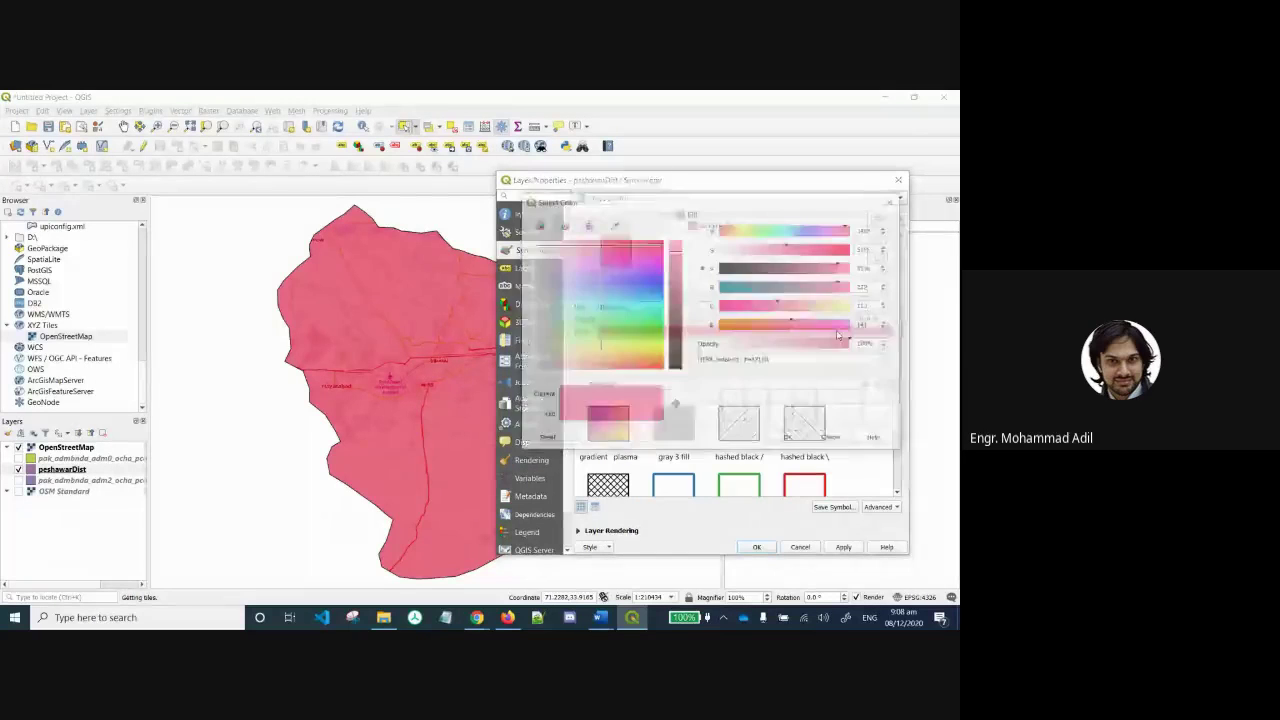
{"action": "left_click", "coordinate": [537, 261]}
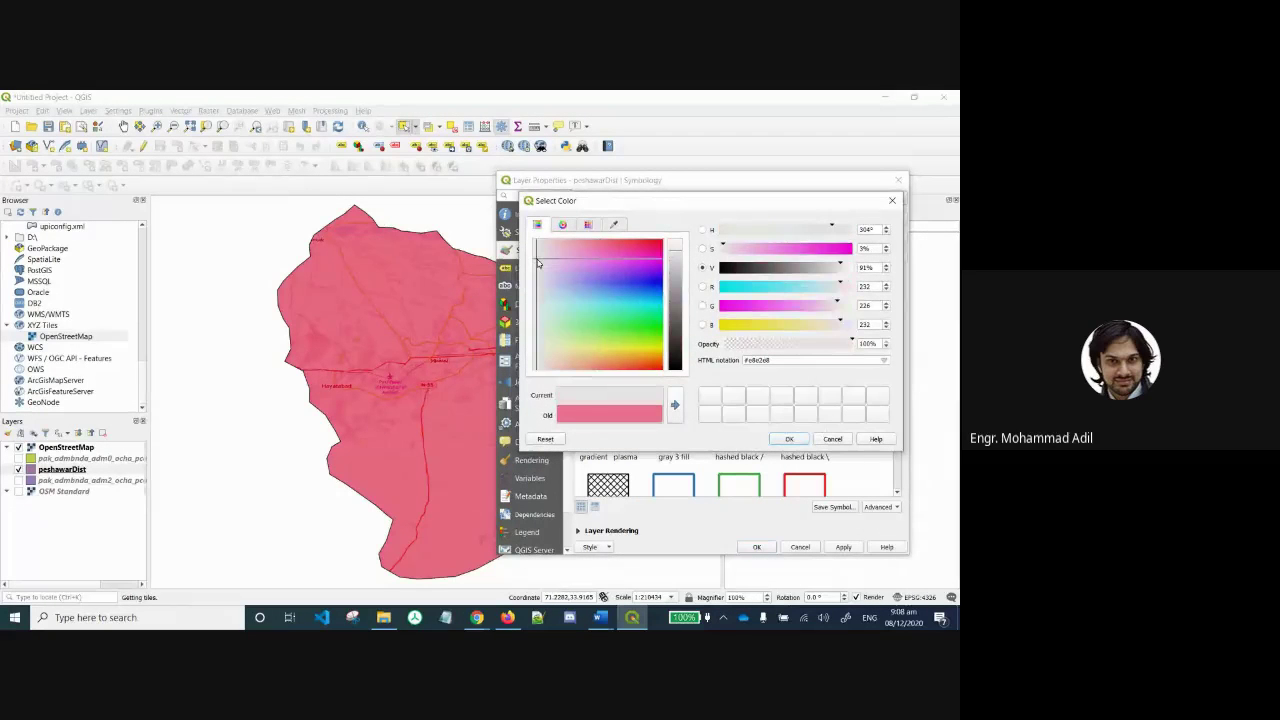
{"action": "left_click", "coordinate": [544, 257]}
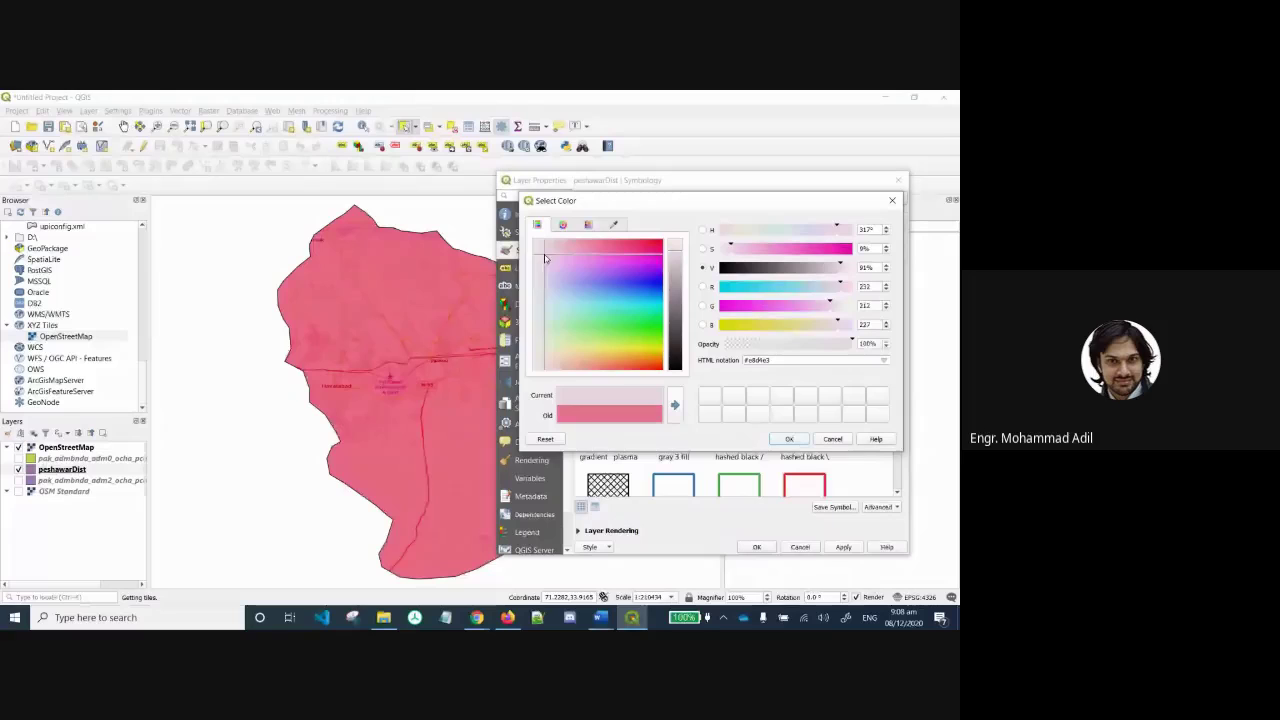
{"action": "left_click_drag", "start_coordinate": [544, 258], "coordinate": [535, 268]}
{"action": "left_click_drag", "start_coordinate": [684, 276], "coordinate": [684, 296]}
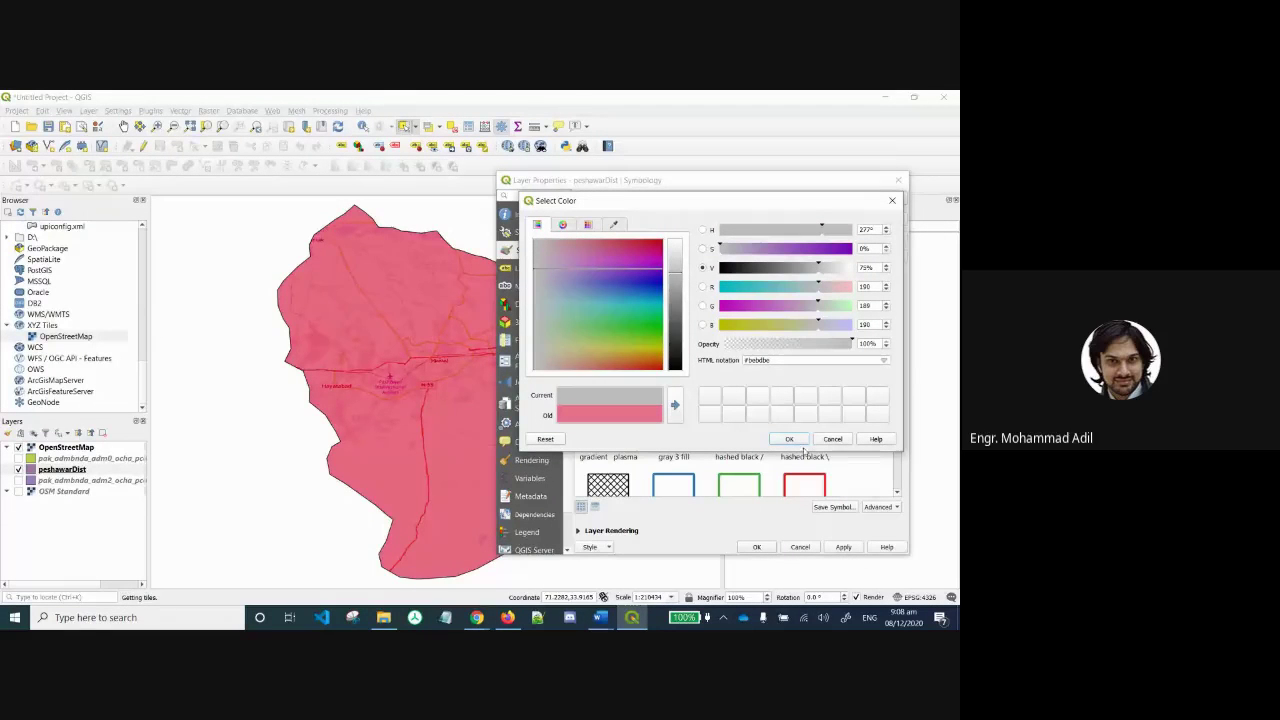
{"action": "left_click", "coordinate": [790, 440]}
{"action": "left_click", "coordinate": [843, 547]}
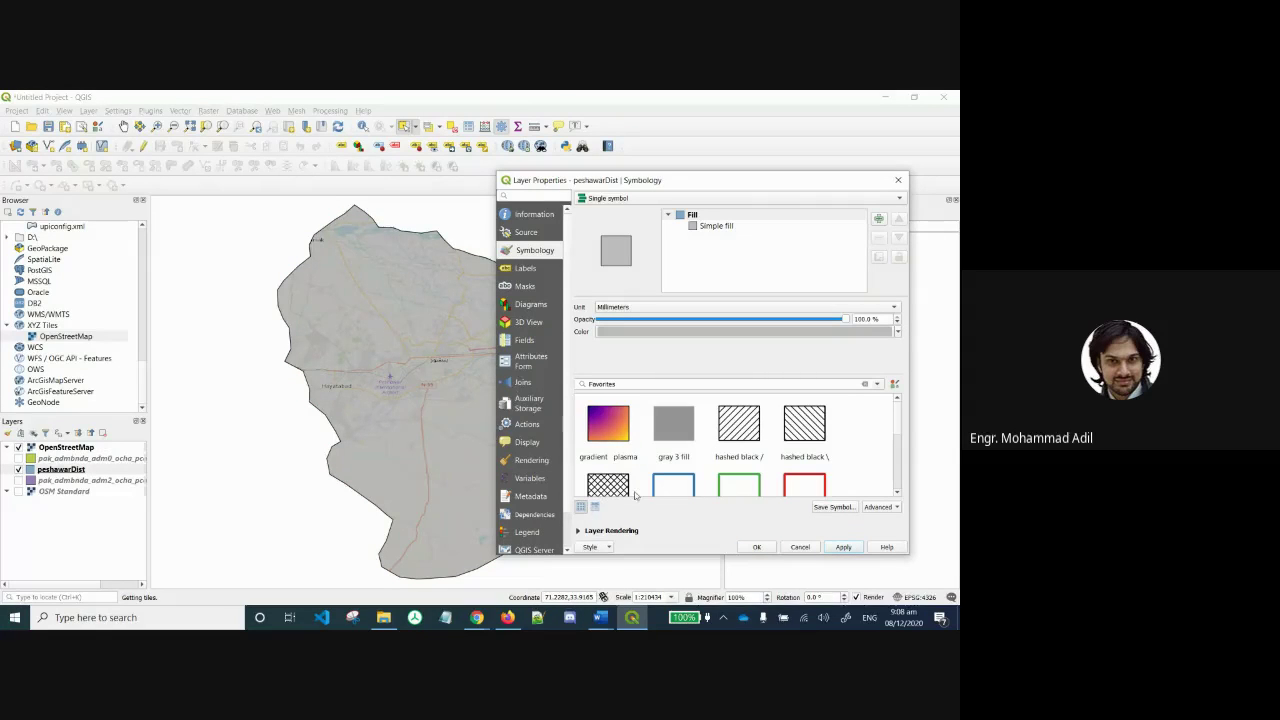
{"action": "left_click", "coordinate": [757, 547]}
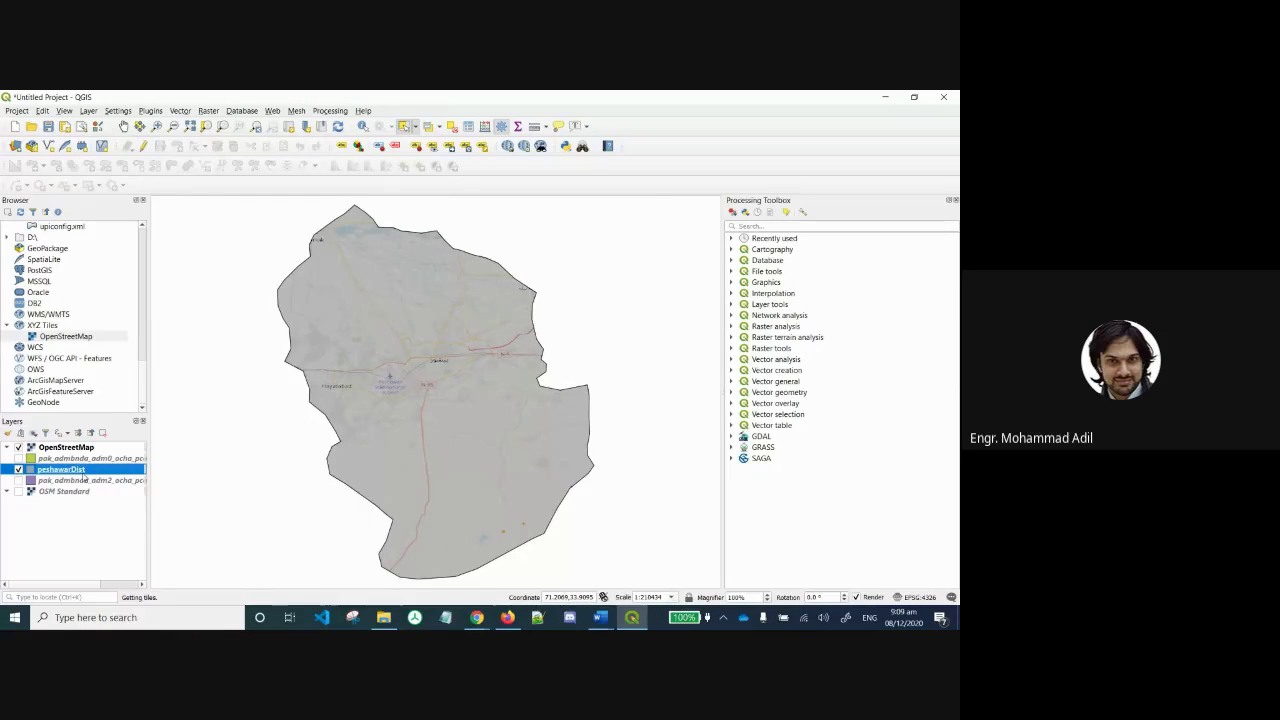
Apply the Overlay blending mode to the OpenStreetMap layer in its symbology properties.
{"action": "right_click", "coordinate": [86, 447]}
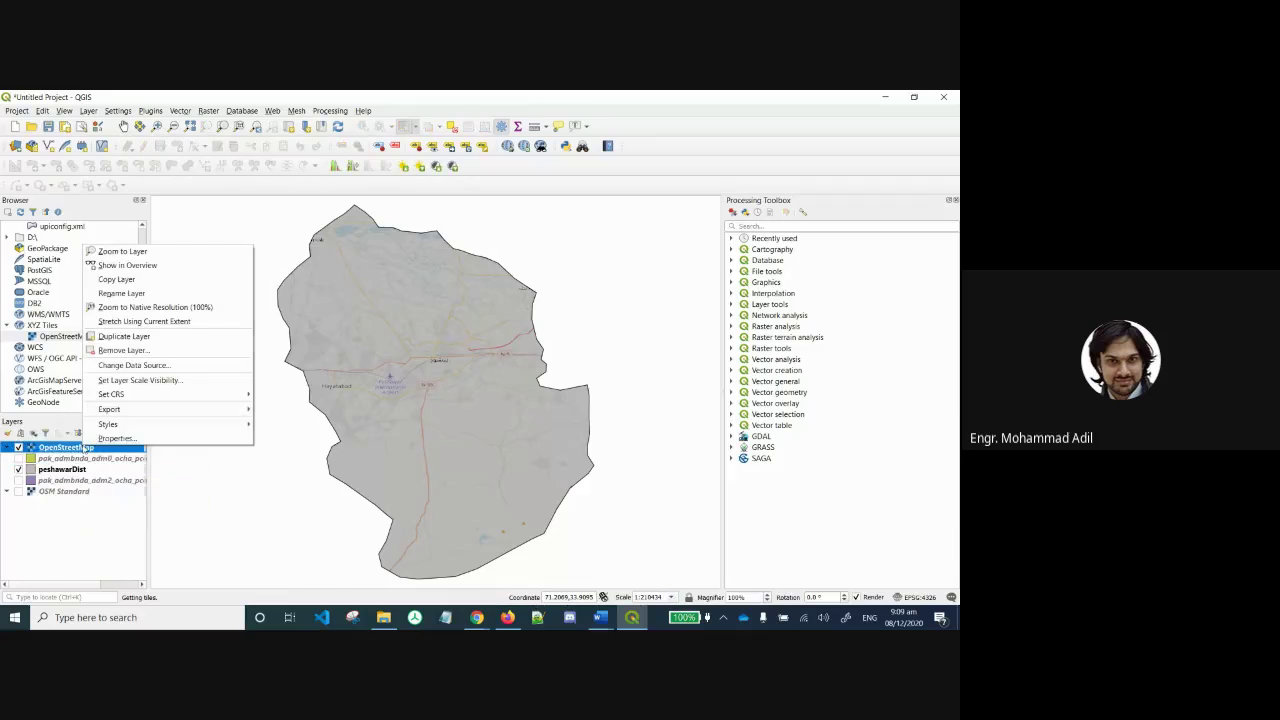
{"action": "left_click", "coordinate": [114, 439]}
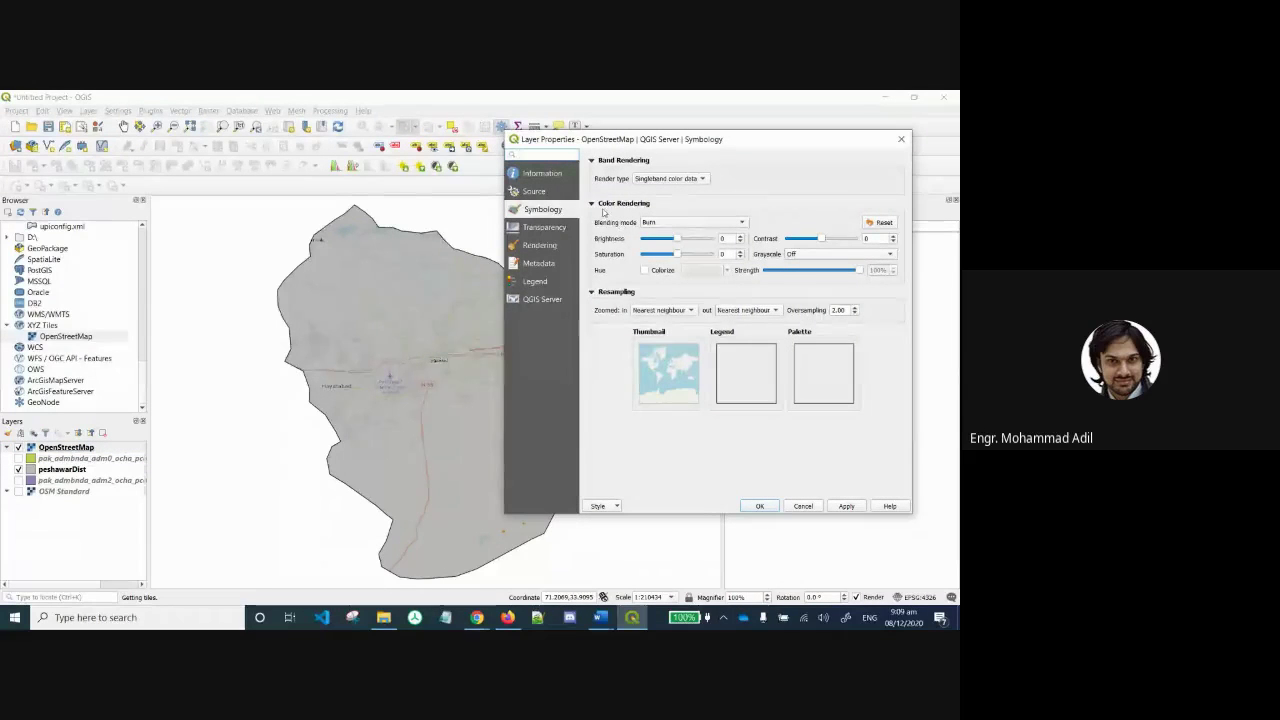
{"action": "left_click", "coordinate": [677, 224]}
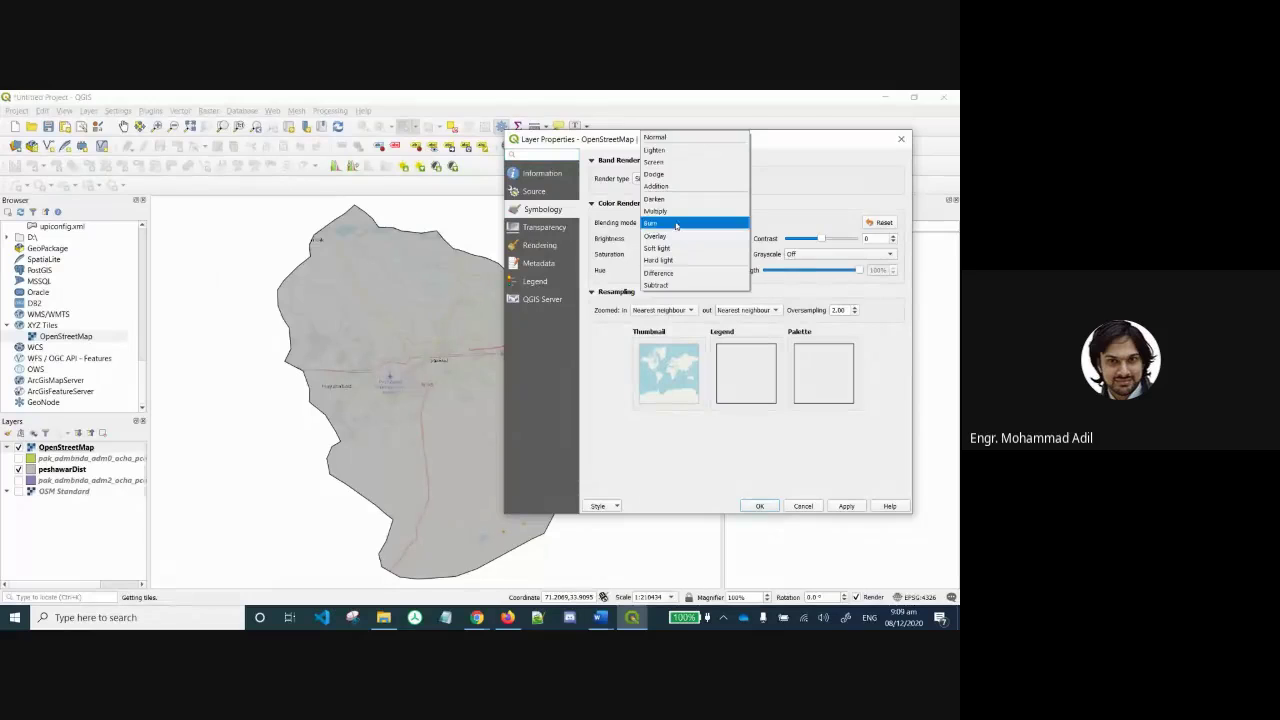
{"action": "left_click", "coordinate": [676, 235]}
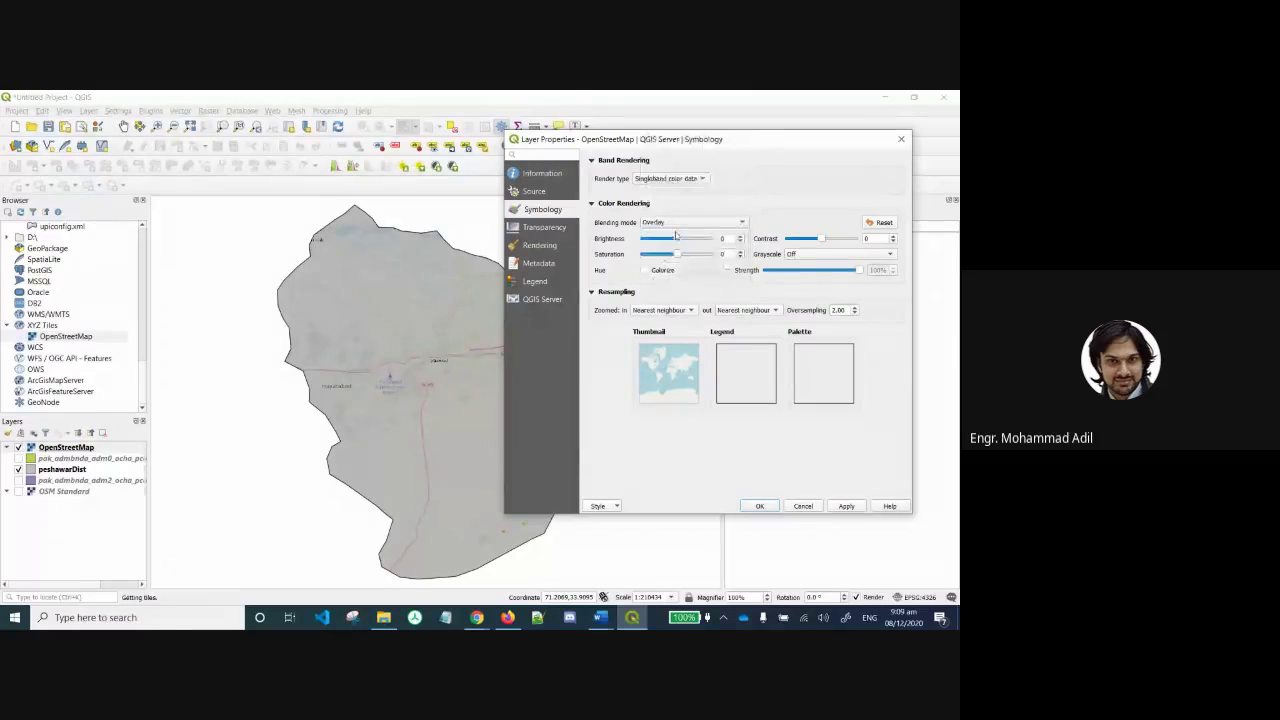
{"action": "left_click", "coordinate": [846, 506]}
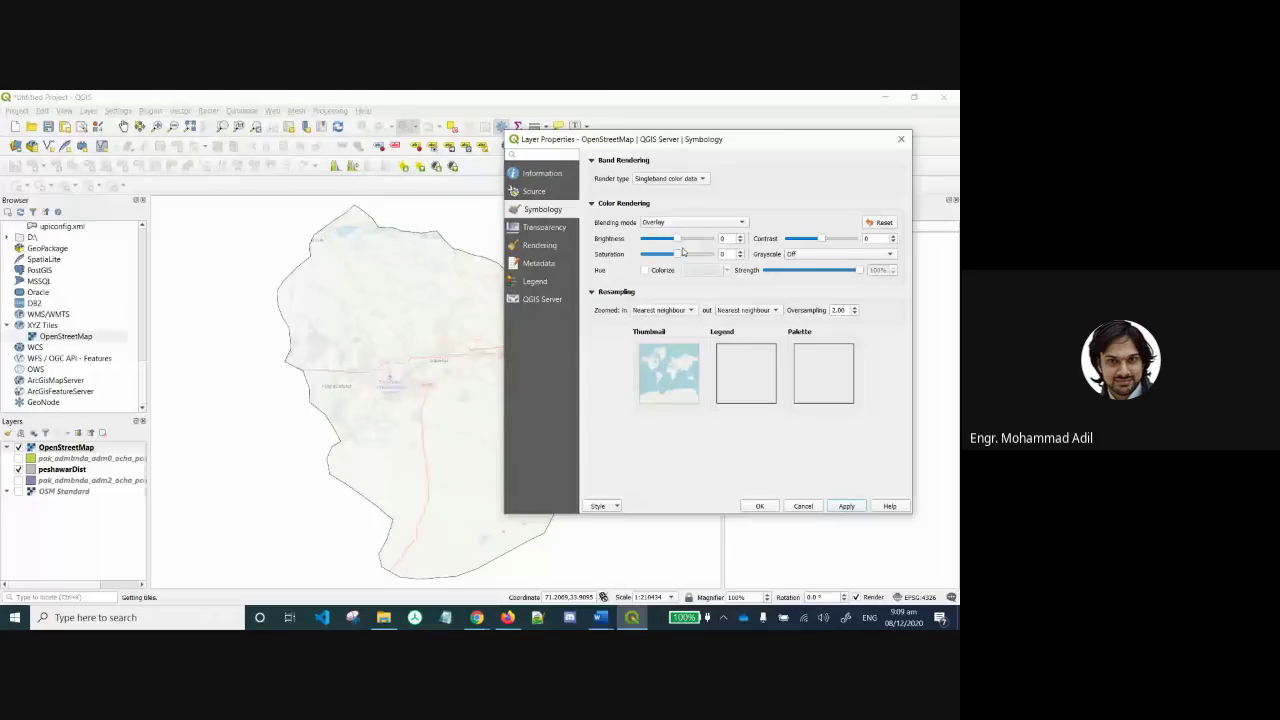
Try an OpenStreetMap contrast of 51 and a strongly lowered contrast, applying each one to the map.
{"action": "left_click_drag", "start_coordinate": [820, 242], "coordinate": [838, 241]}
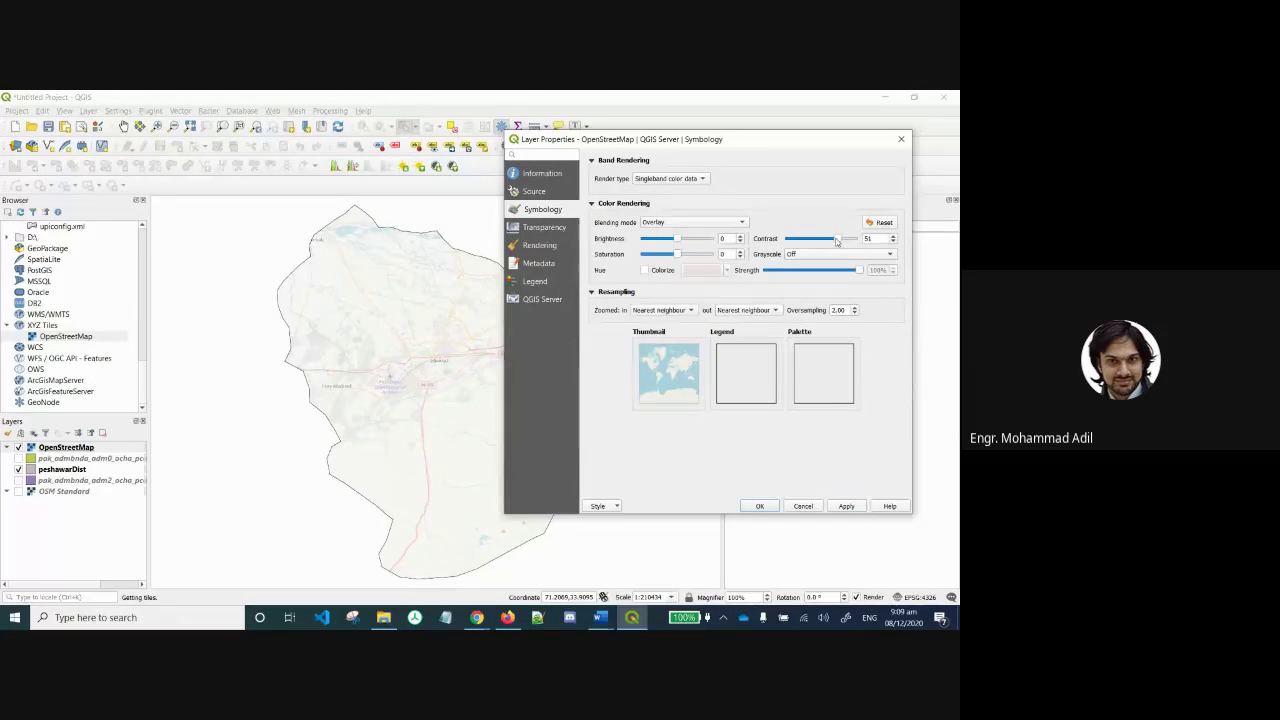
{"action": "left_click", "coordinate": [848, 507]}
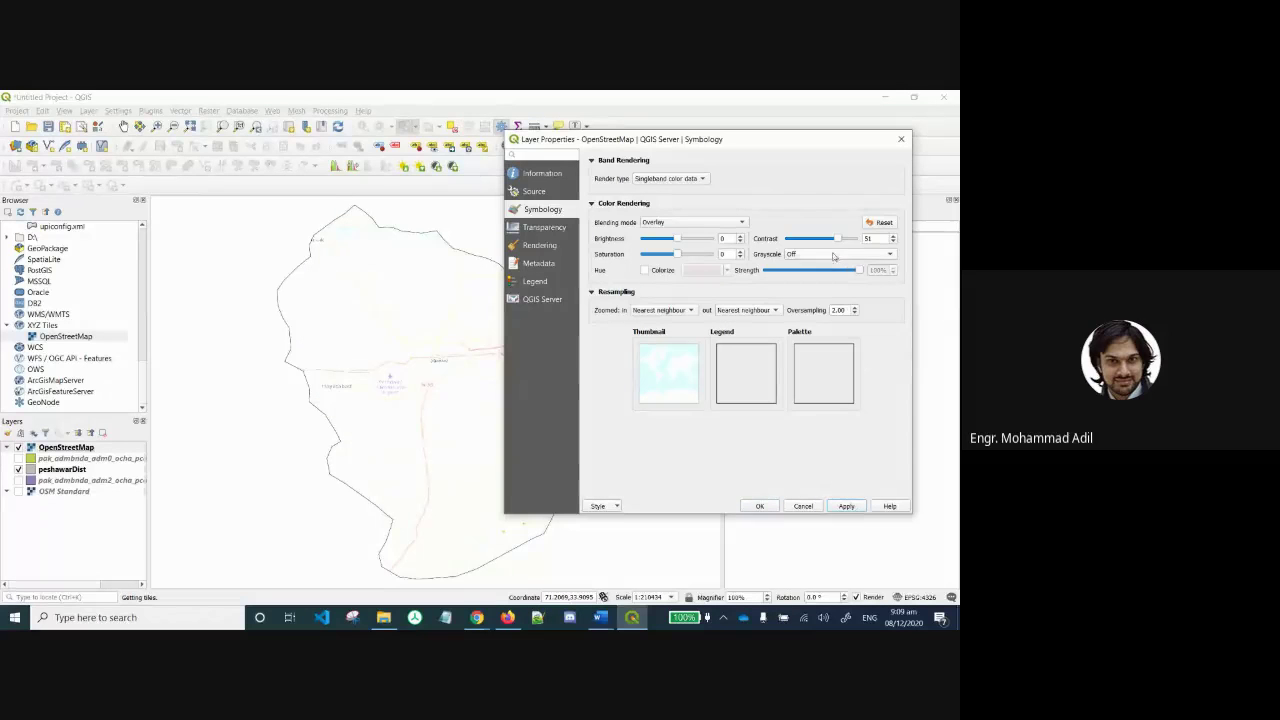
{"action": "left_click_drag", "start_coordinate": [839, 242], "coordinate": [790, 241]}
{"action": "left_click", "coordinate": [846, 506]}
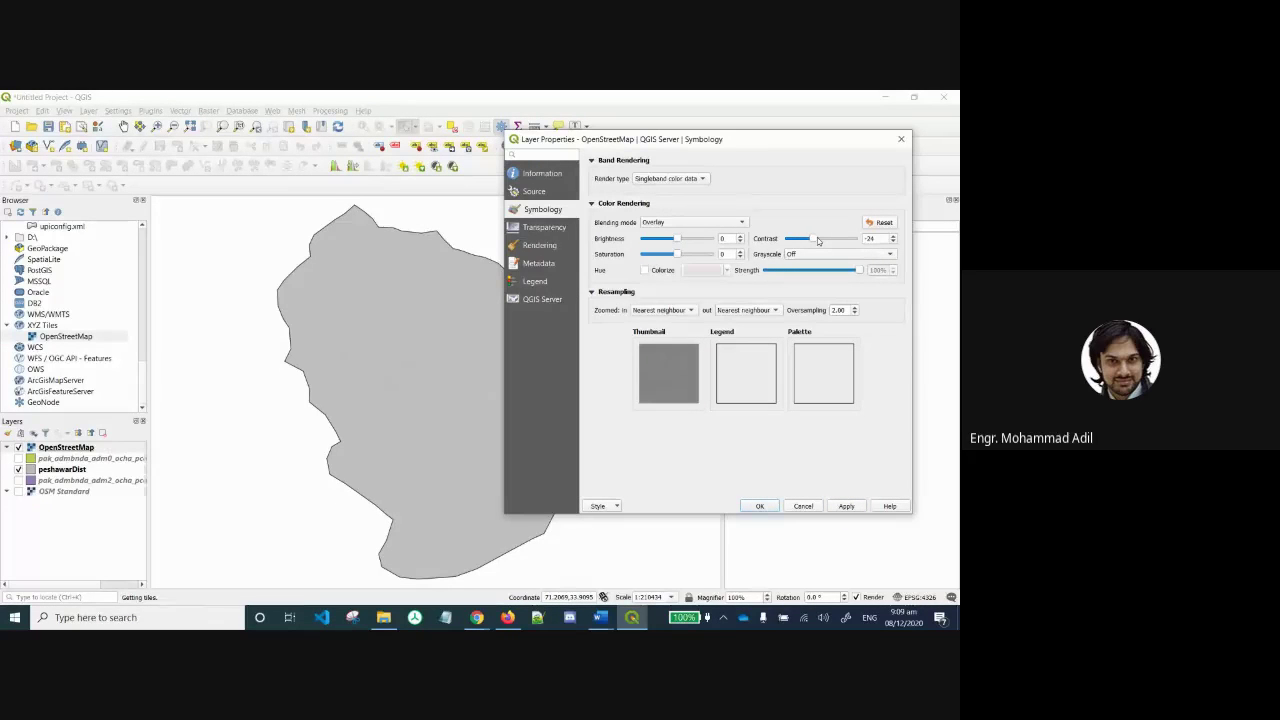
Reset the OpenStreetMap layer's colour rendering settings and choose the Overlay blending mode again.
{"action": "left_click", "coordinate": [880, 223]}
{"action": "left_click", "coordinate": [728, 222]}
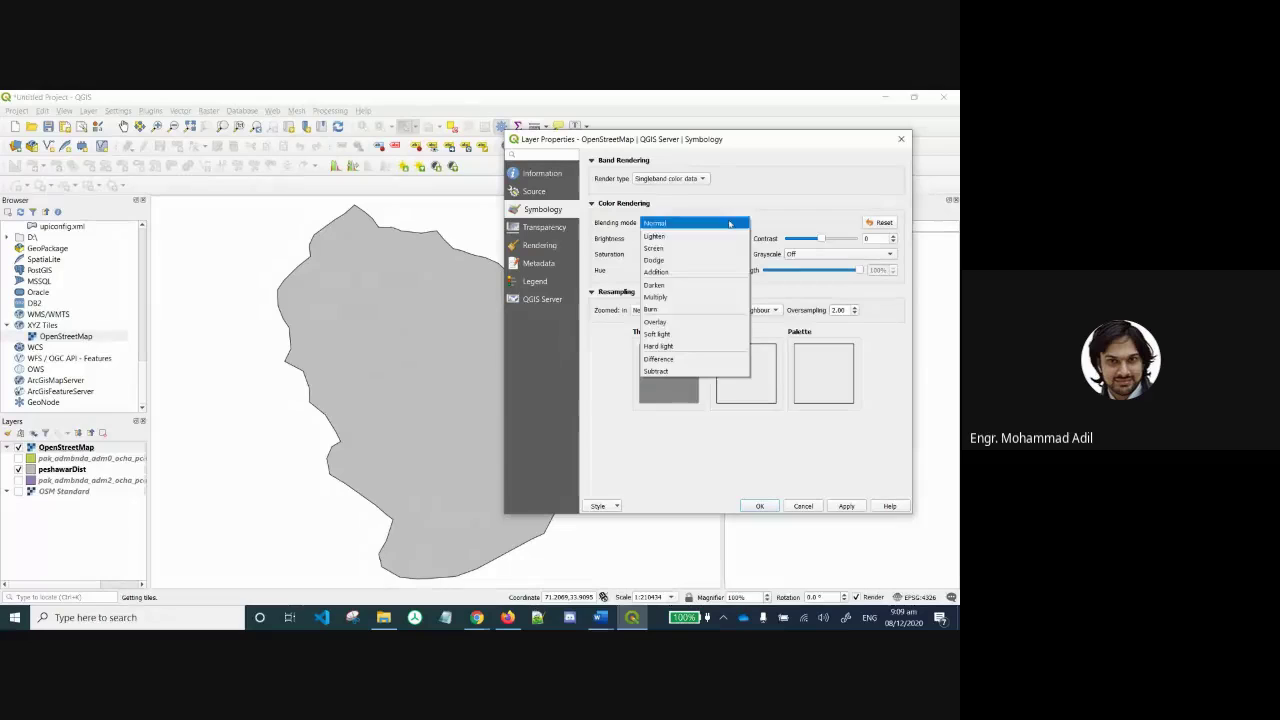
{"action": "left_click", "coordinate": [668, 322]}
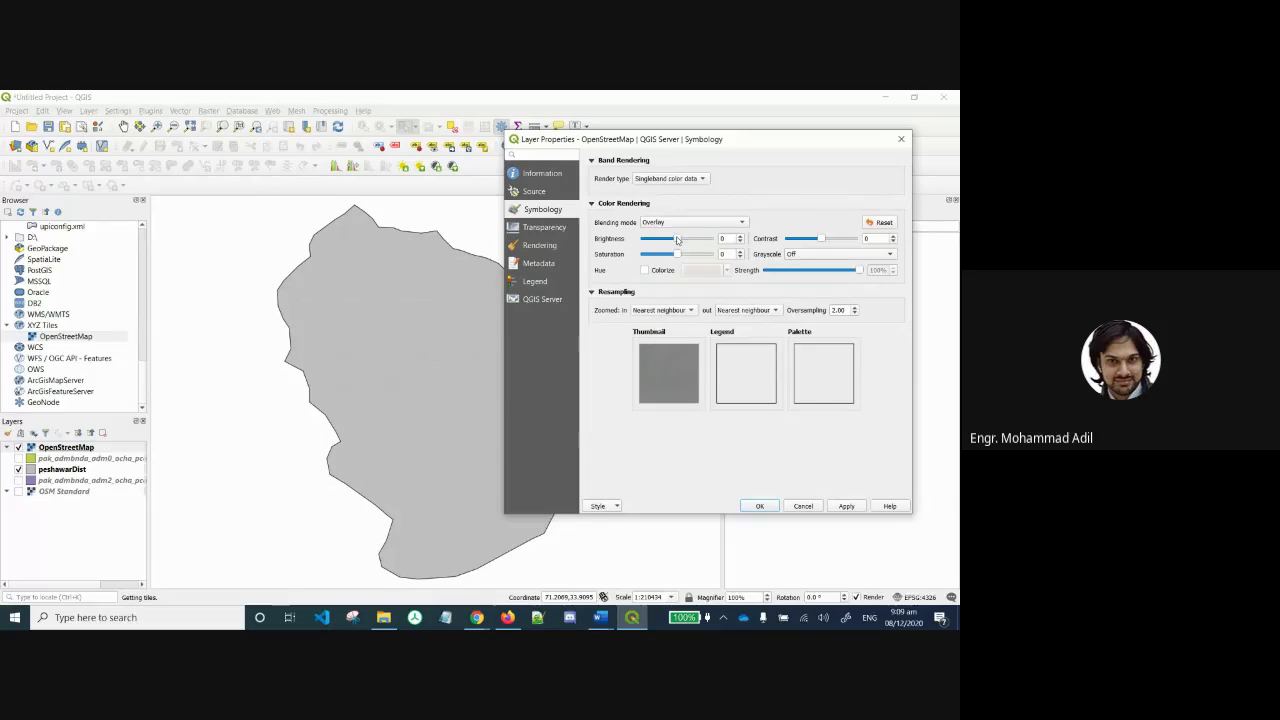
Test OpenStreetMap brightness values of 146 and 84, and apply a final brightness of -146.
{"action": "left_click_drag", "start_coordinate": [678, 239], "coordinate": [696, 241]}
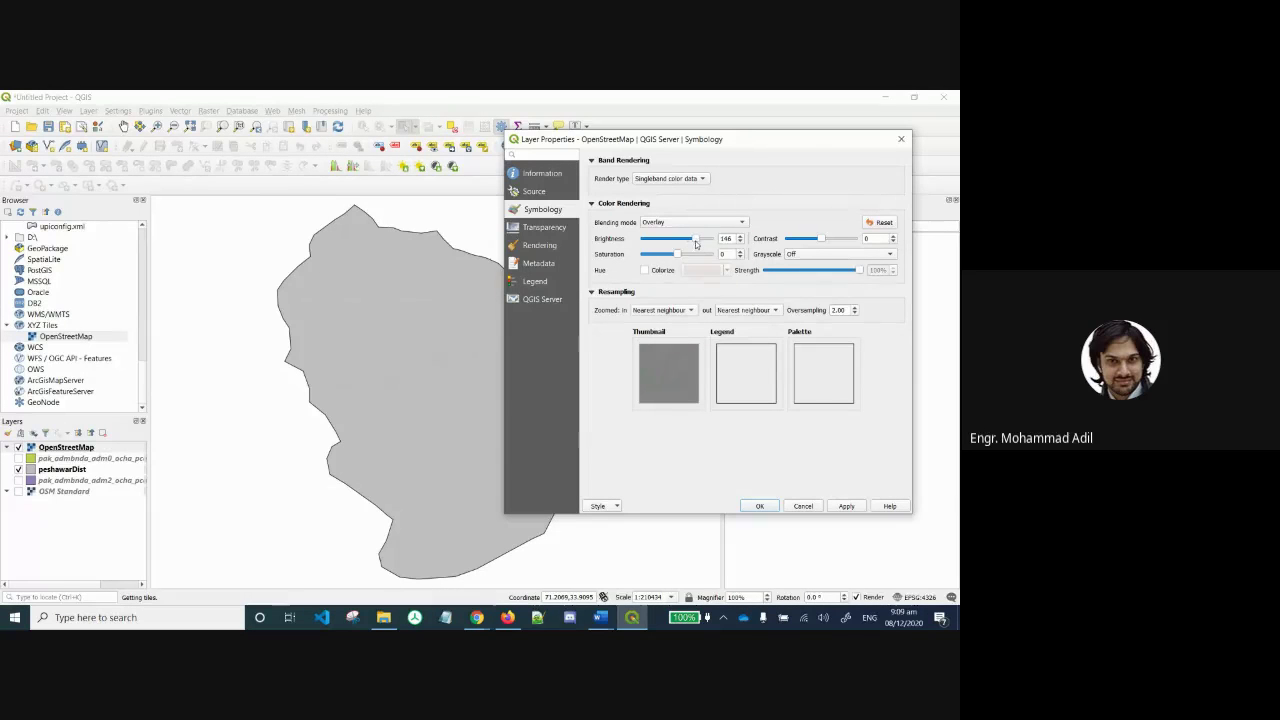
{"action": "left_click", "coordinate": [837, 506]}
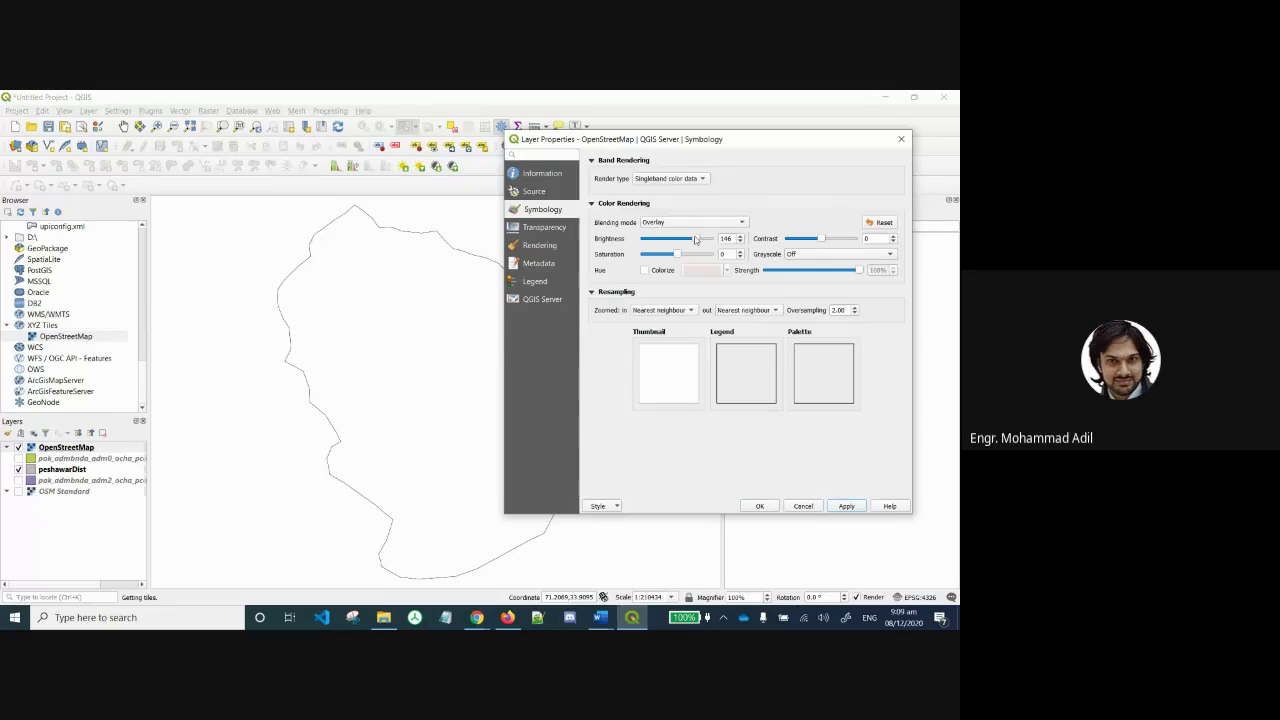
{"action": "left_click_drag", "start_coordinate": [696, 240], "coordinate": [687, 239]}
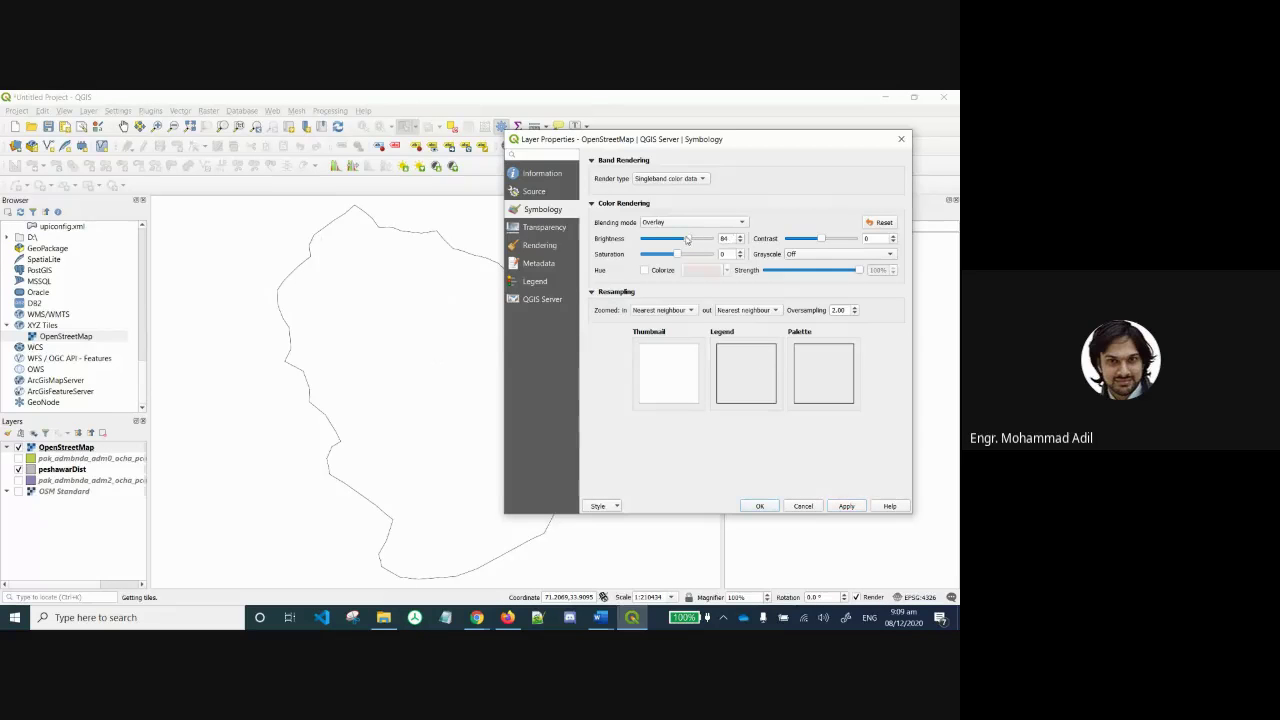
{"action": "left_click", "coordinate": [845, 506]}
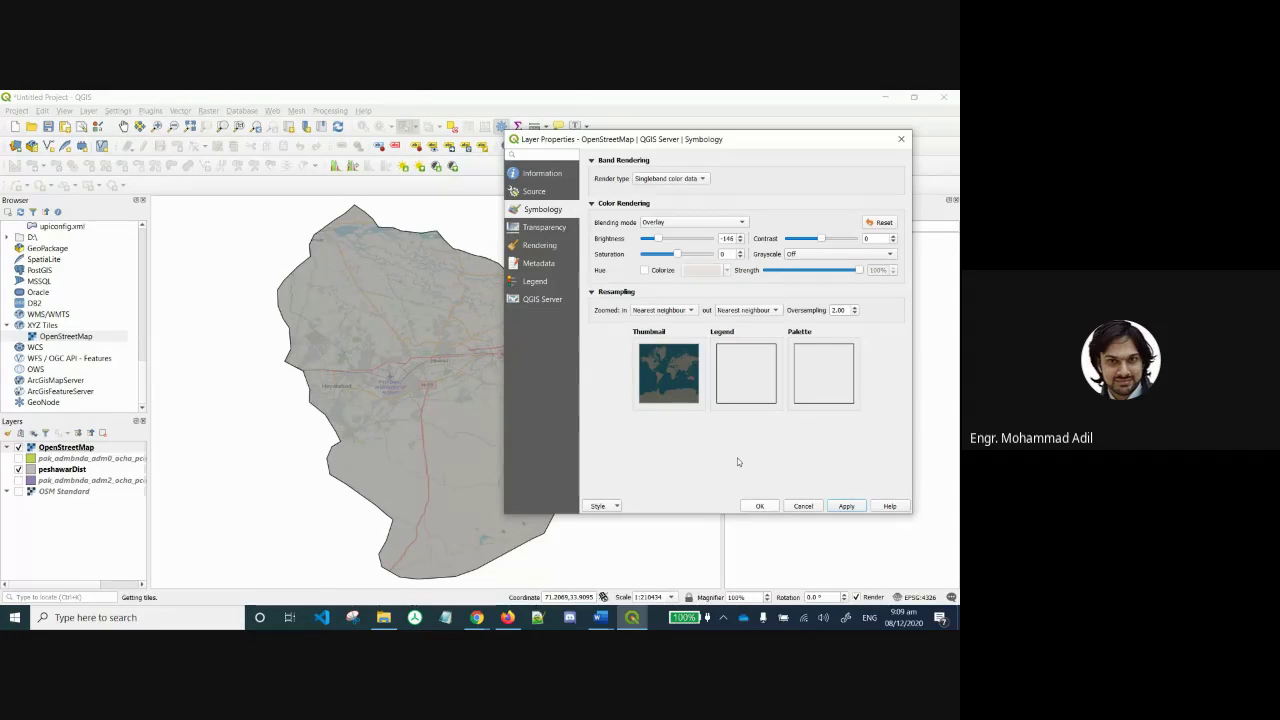
Apply the Subtract blending mode to the OpenStreetMap layer.
{"action": "left_click", "coordinate": [712, 223]}
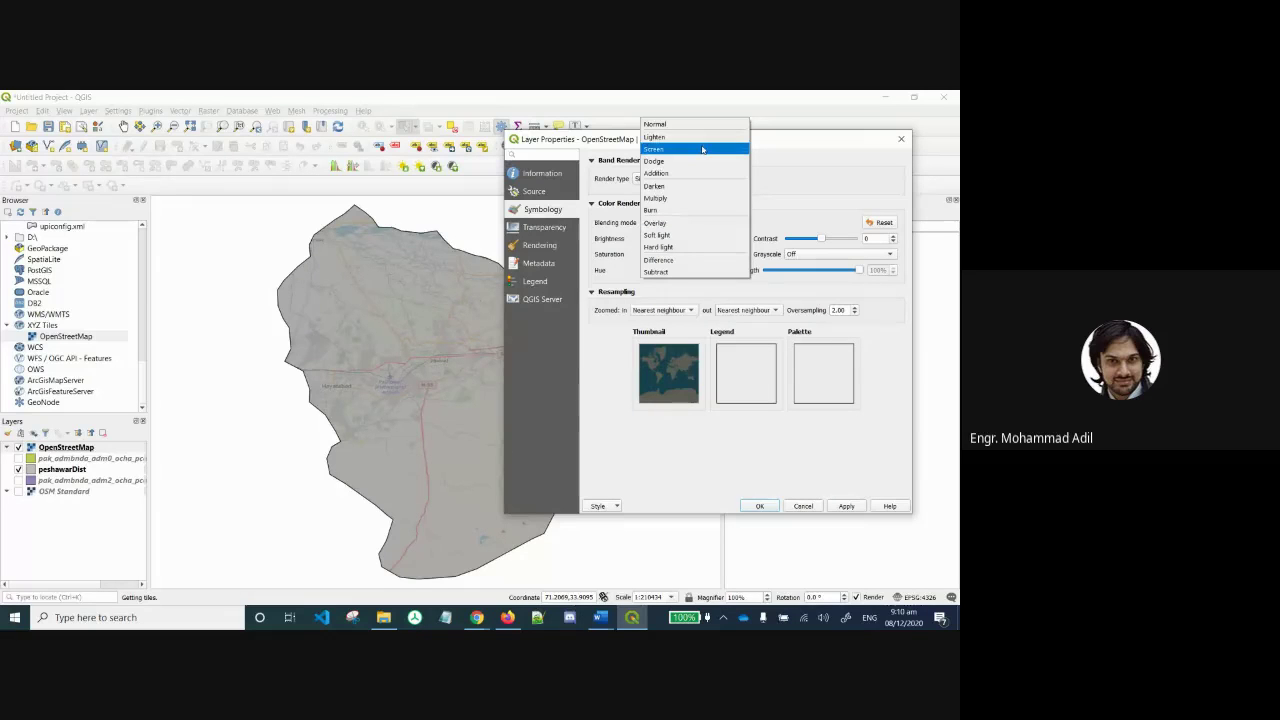
{"action": "left_click", "coordinate": [683, 273]}
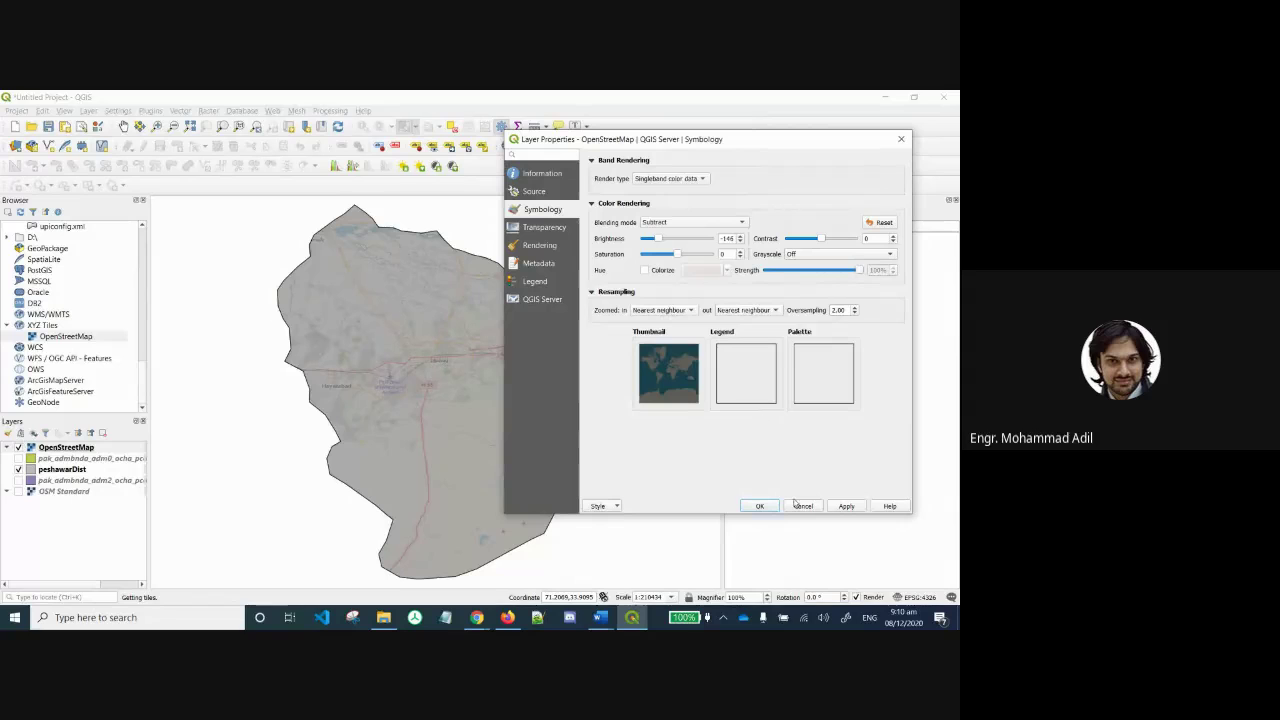
{"action": "left_click", "coordinate": [843, 507]}
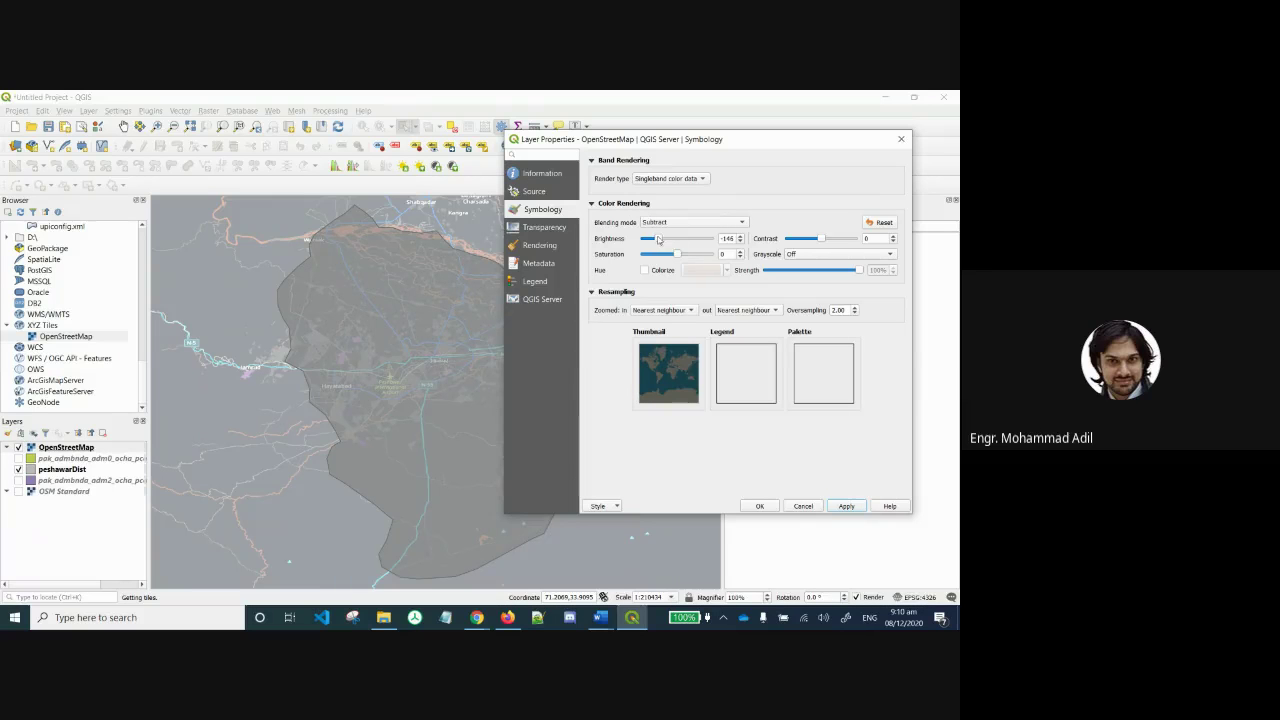
Set the OpenStreetMap layer's brightness to 0 in its color rendering settings and apply the change.
{"action": "left_click_drag", "start_coordinate": [658, 239], "coordinate": [678, 243]}
{"action": "double_click", "coordinate": [742, 242]}
{"action": "left_click", "coordinate": [741, 242]}
{"action": "left_click", "coordinate": [846, 506]}
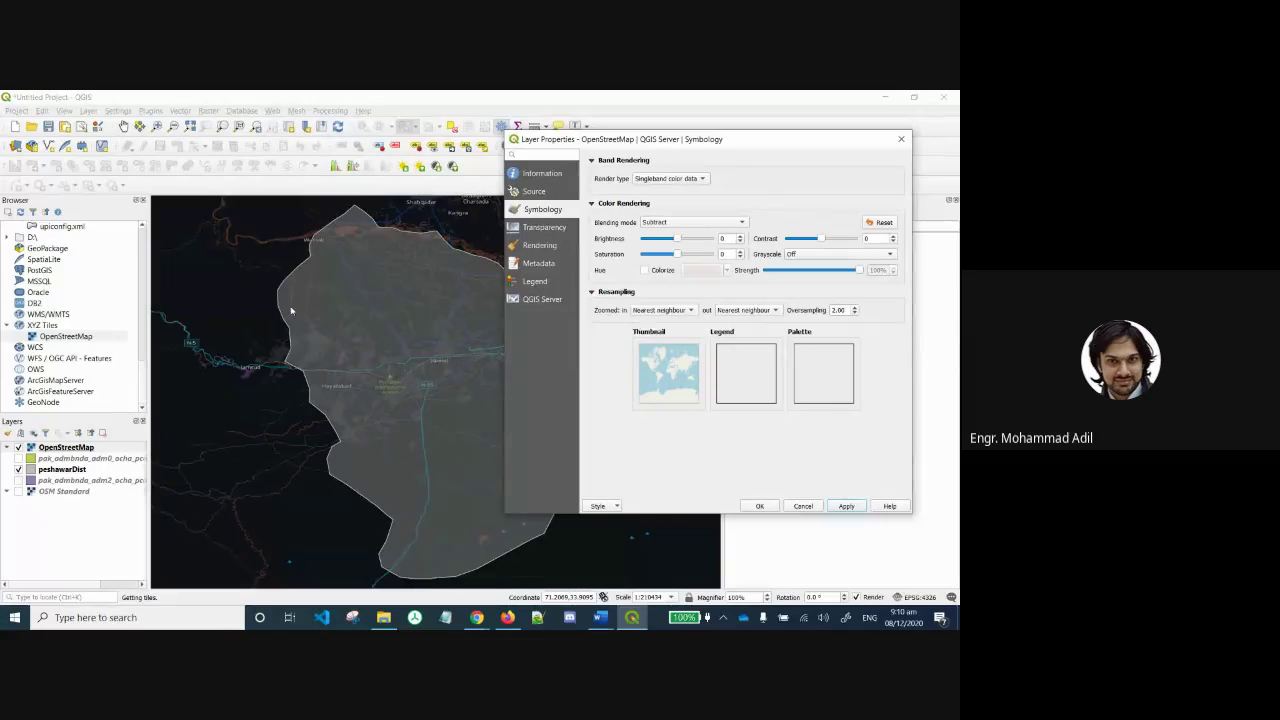
Set the OpenStreetMap layer's blending mode to Burn and apply it.
{"action": "left_click", "coordinate": [666, 221]}
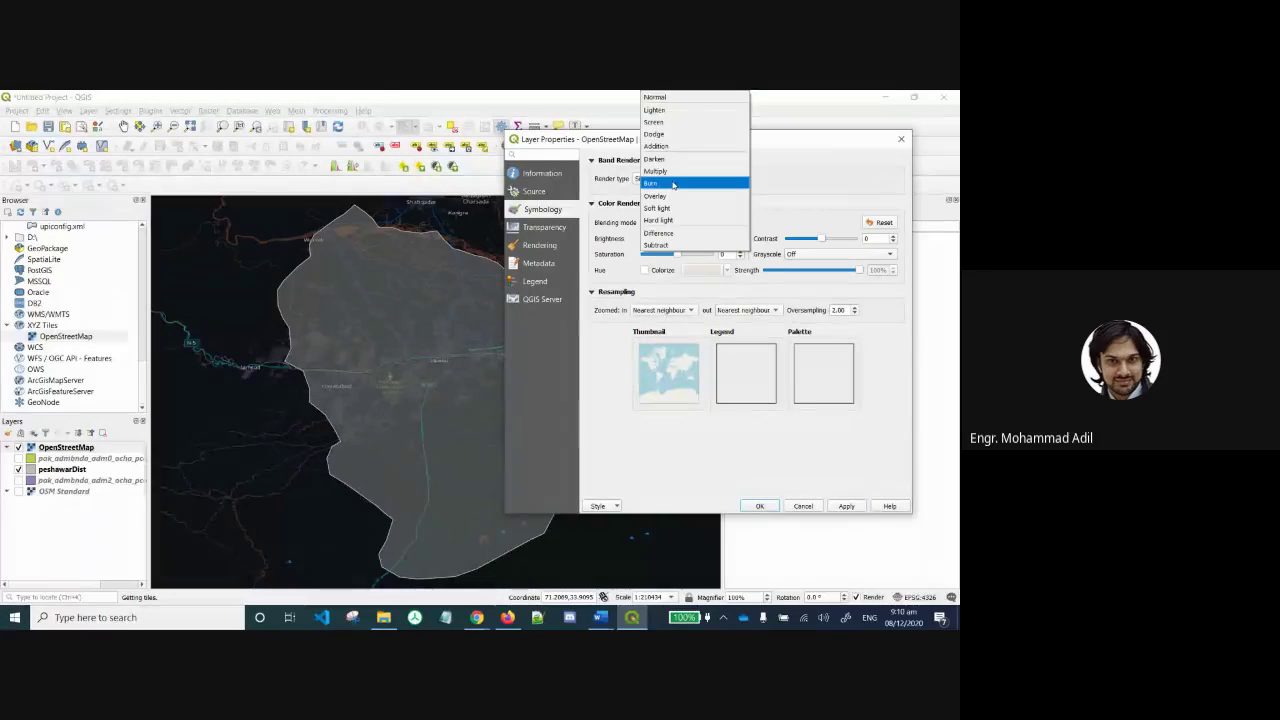
{"action": "left_click", "coordinate": [673, 184]}
{"action": "left_click", "coordinate": [852, 505]}
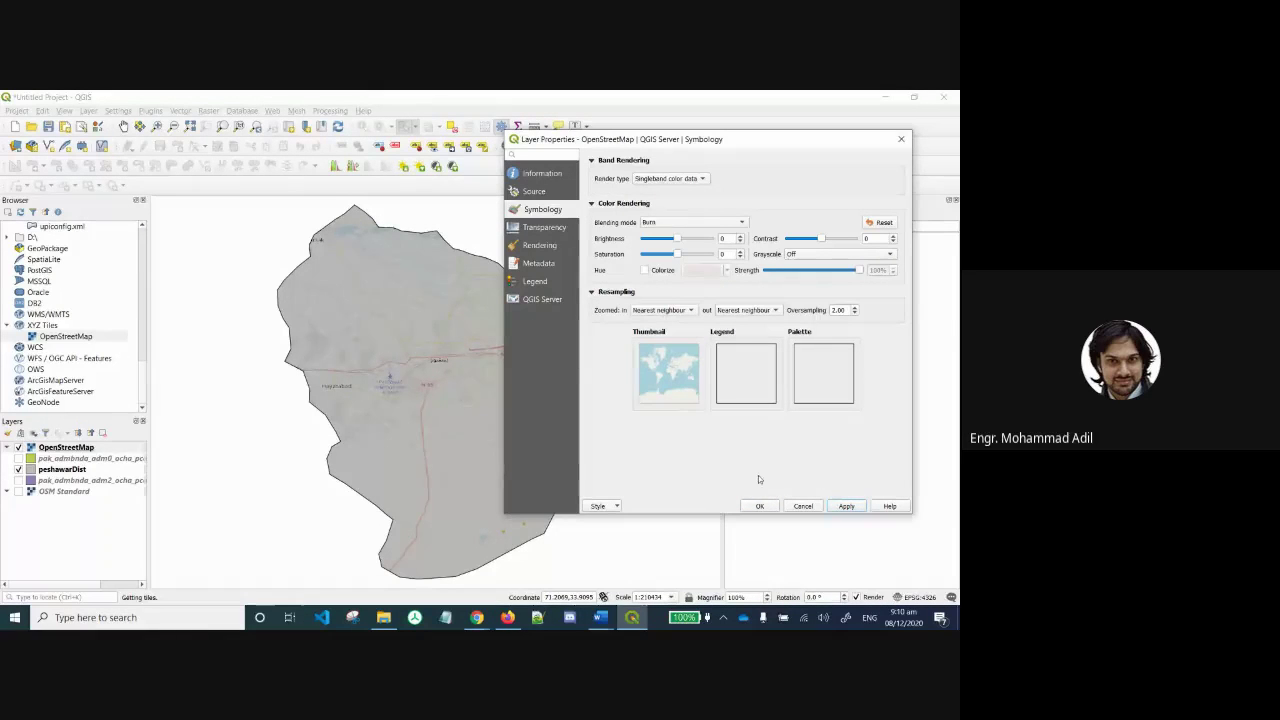
{"action": "left_click", "coordinate": [761, 505]}
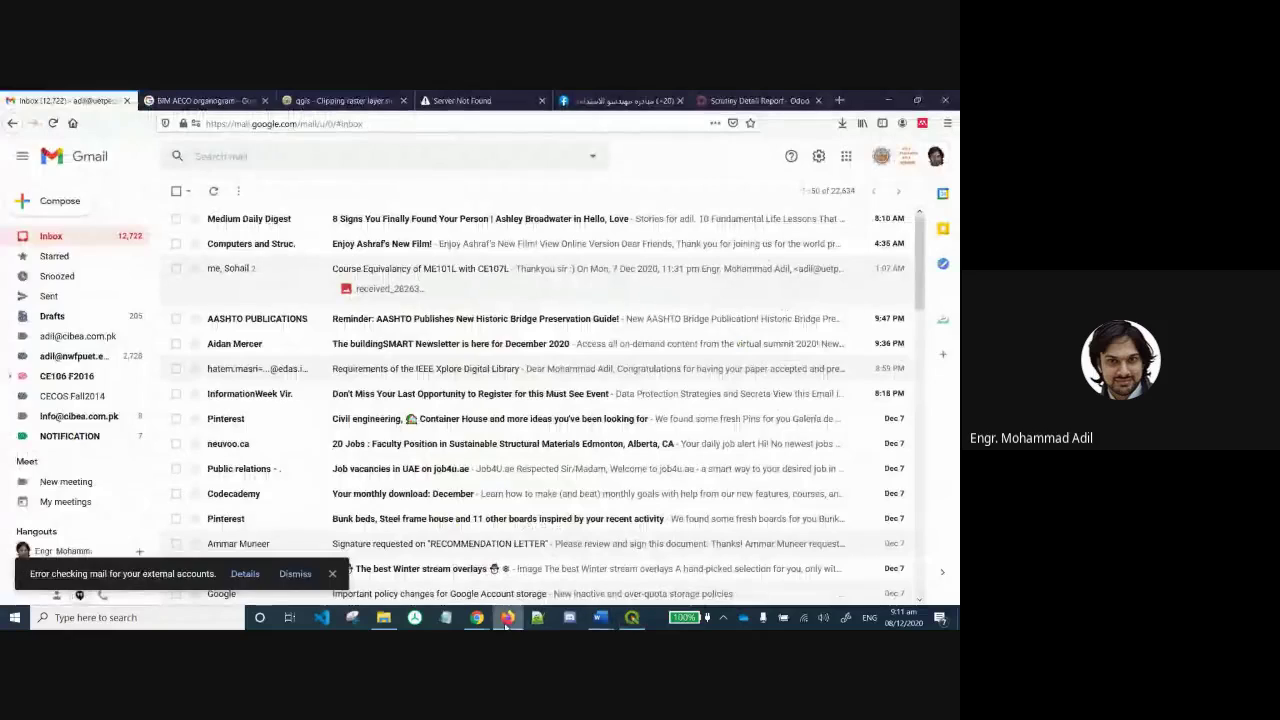
Switch to Word to check the task list in the Lecture 4 Class Activities document, and return to QGIS.
{"action": "mouse_move", "coordinate": [601, 619]}
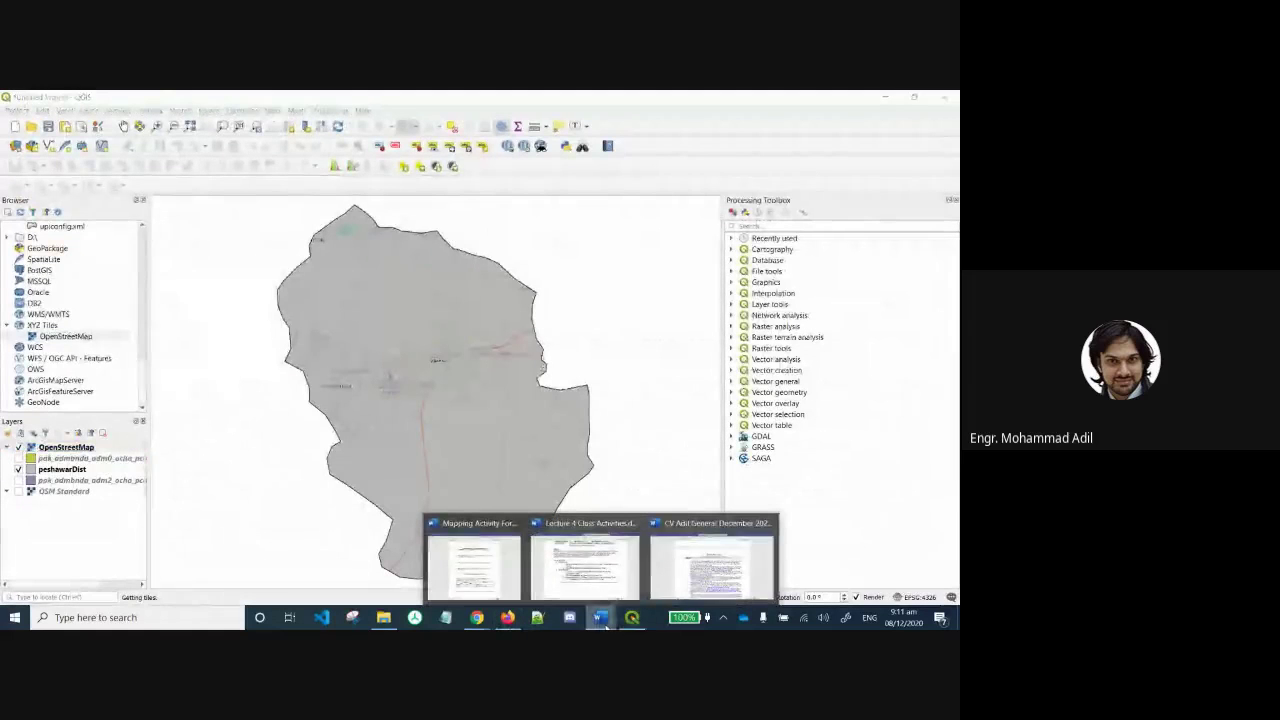
{"action": "left_click", "coordinate": [603, 583]}
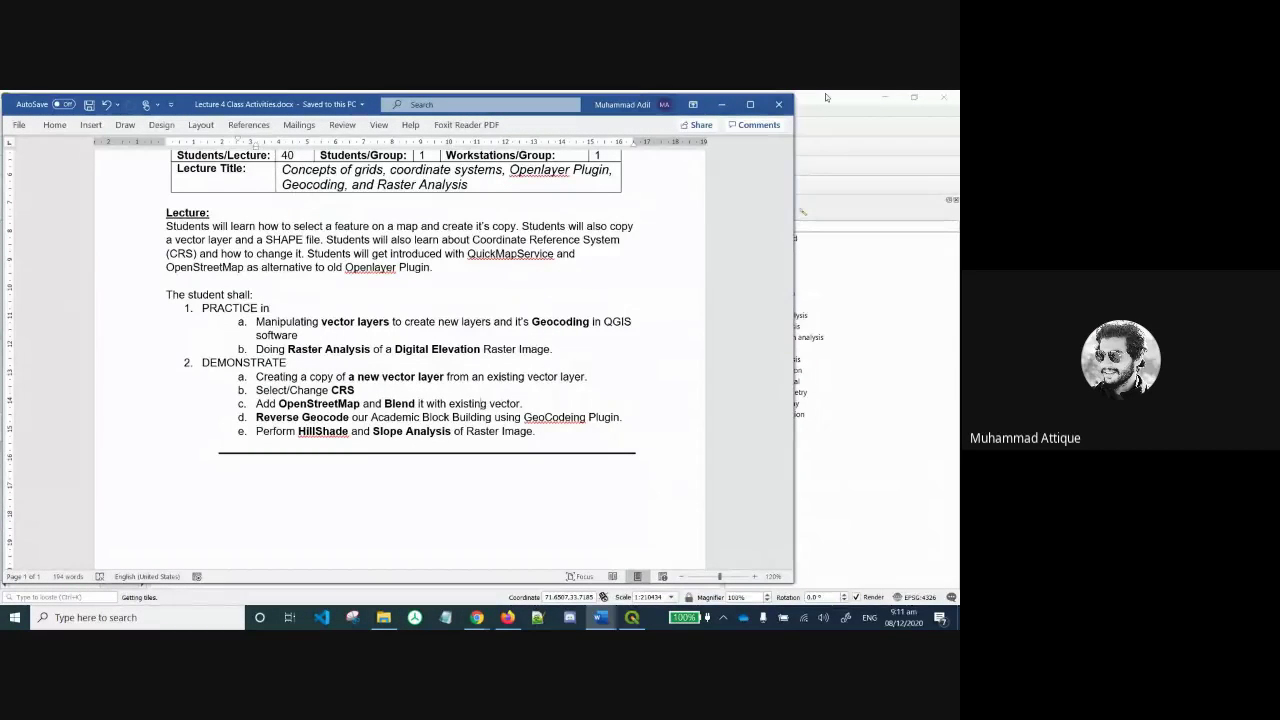
{"action": "left_click", "coordinate": [825, 93]}
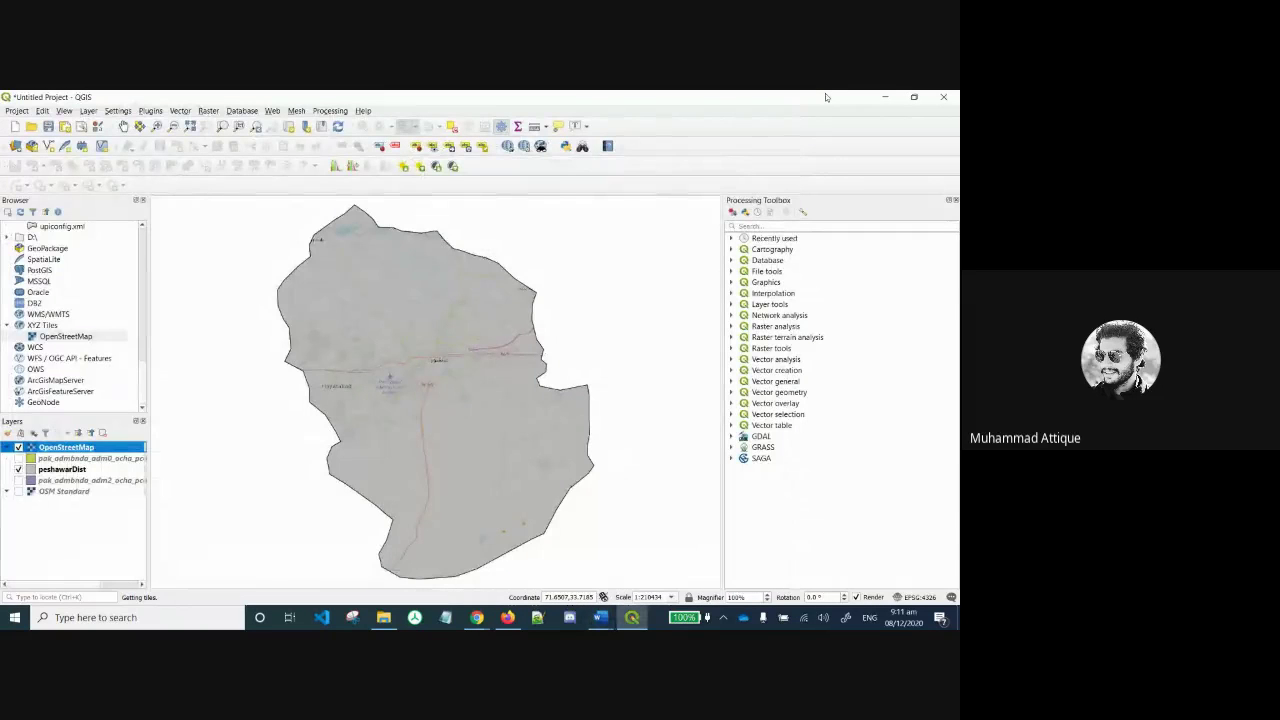
Reduce the peshawarDist layer's symbol opacity to 46% and apply it.
{"action": "right_click", "coordinate": [63, 469]}
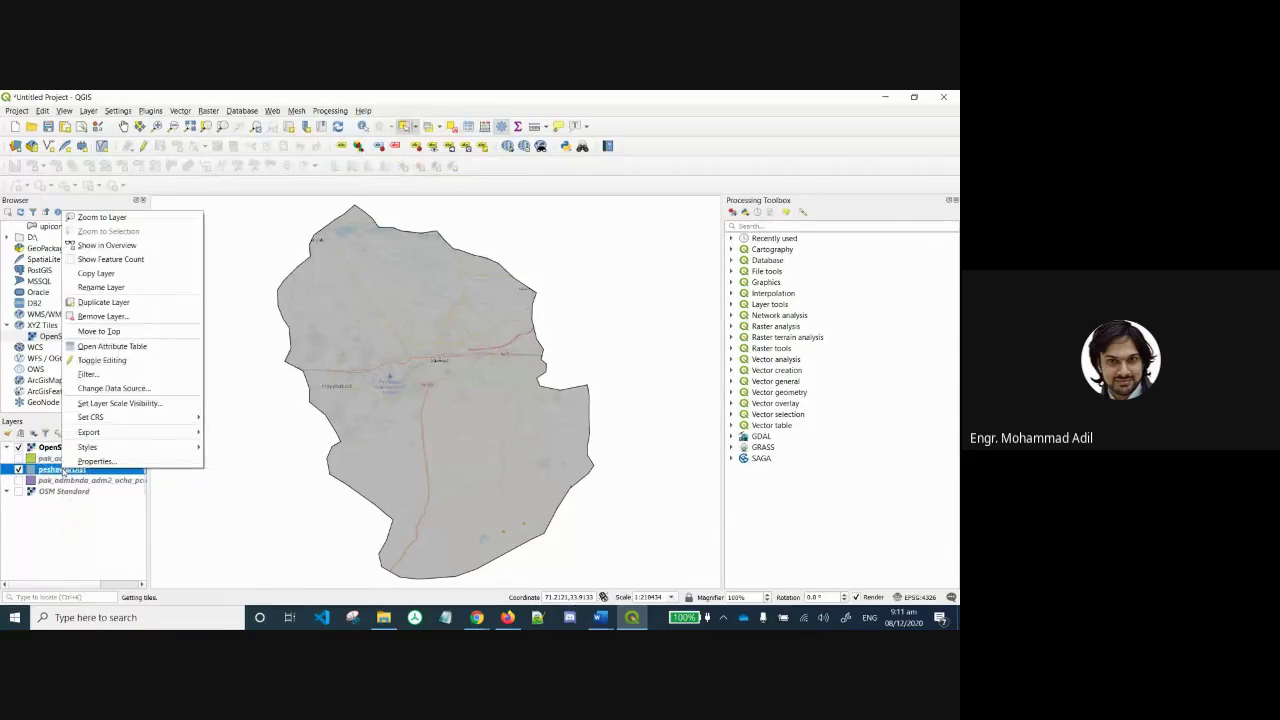
{"action": "left_click", "coordinate": [95, 461]}
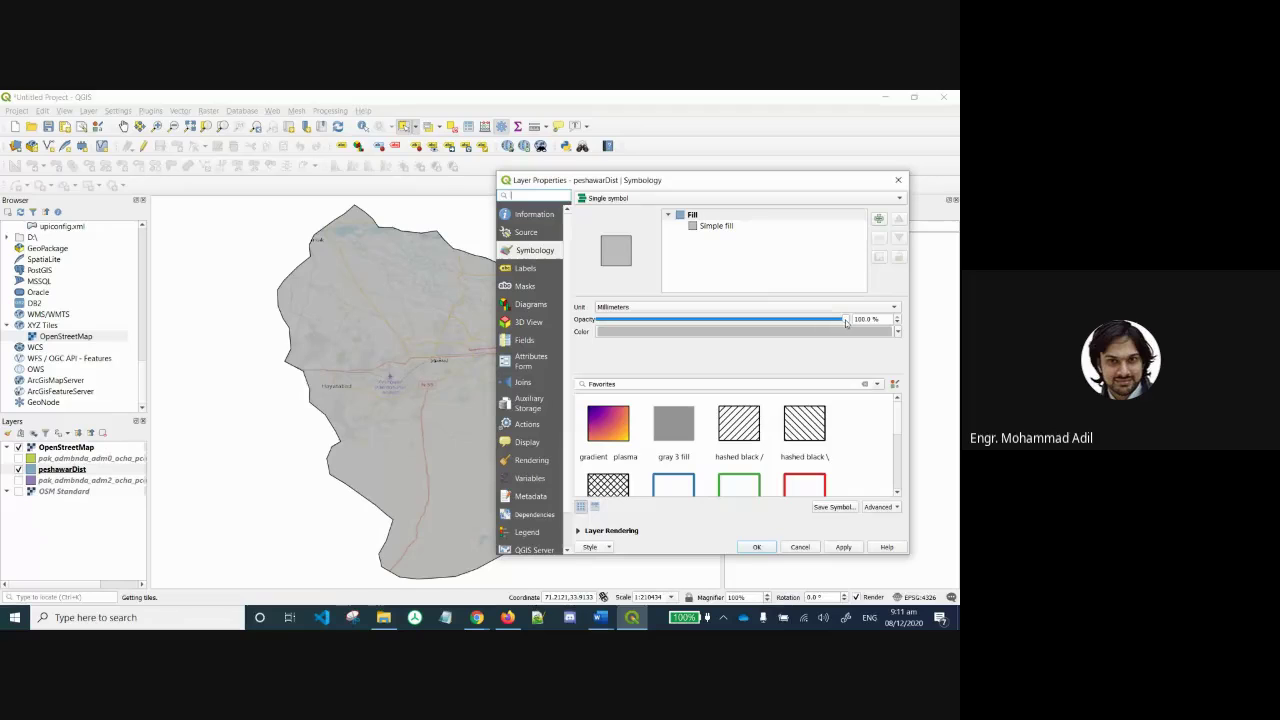
{"action": "left_click_drag", "start_coordinate": [846, 321], "coordinate": [712, 321]}
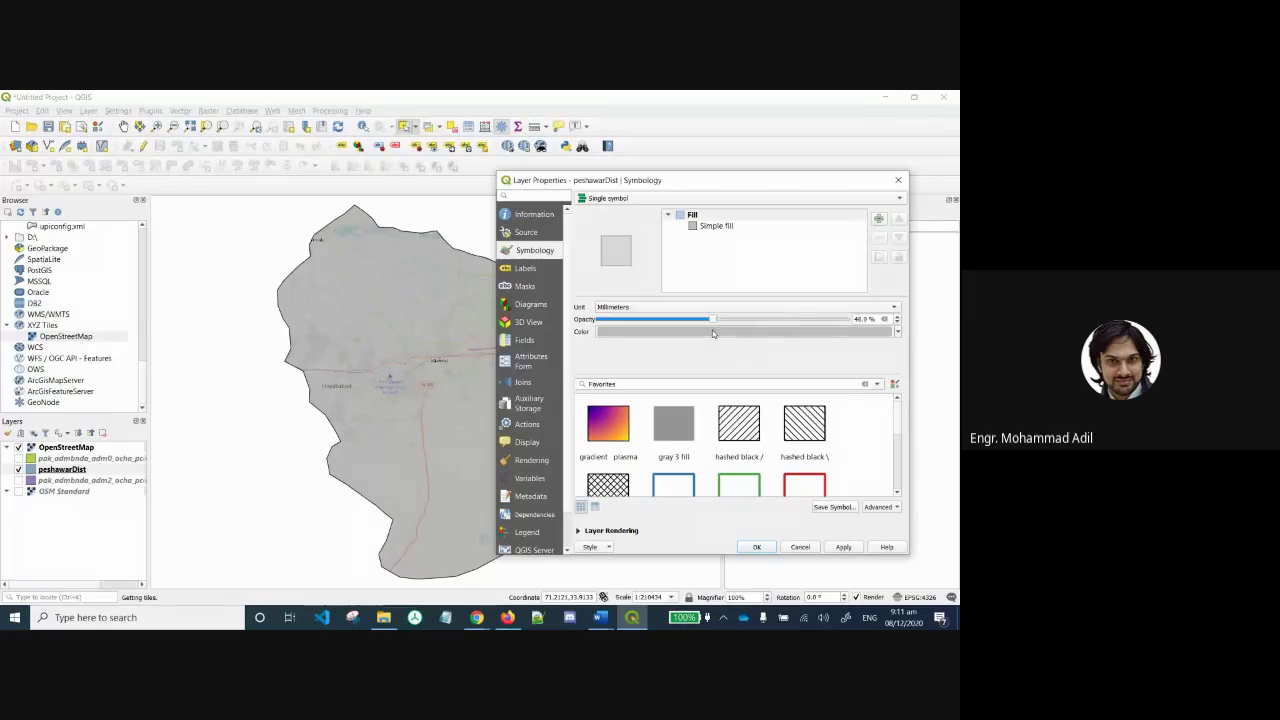
{"action": "left_click", "coordinate": [844, 547]}
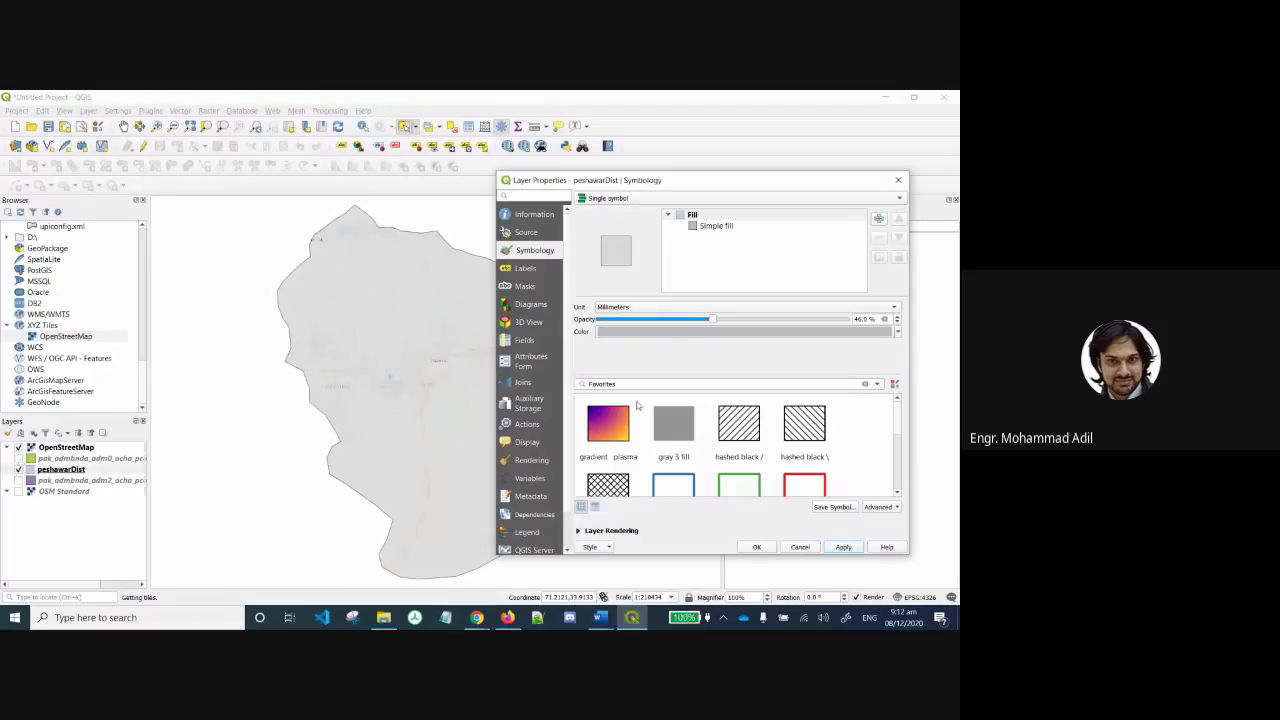
Restore the peshawarDist layer's symbol opacity to 100% and accept the layer properties.
{"action": "left_click_drag", "start_coordinate": [711, 321], "coordinate": [850, 322]}
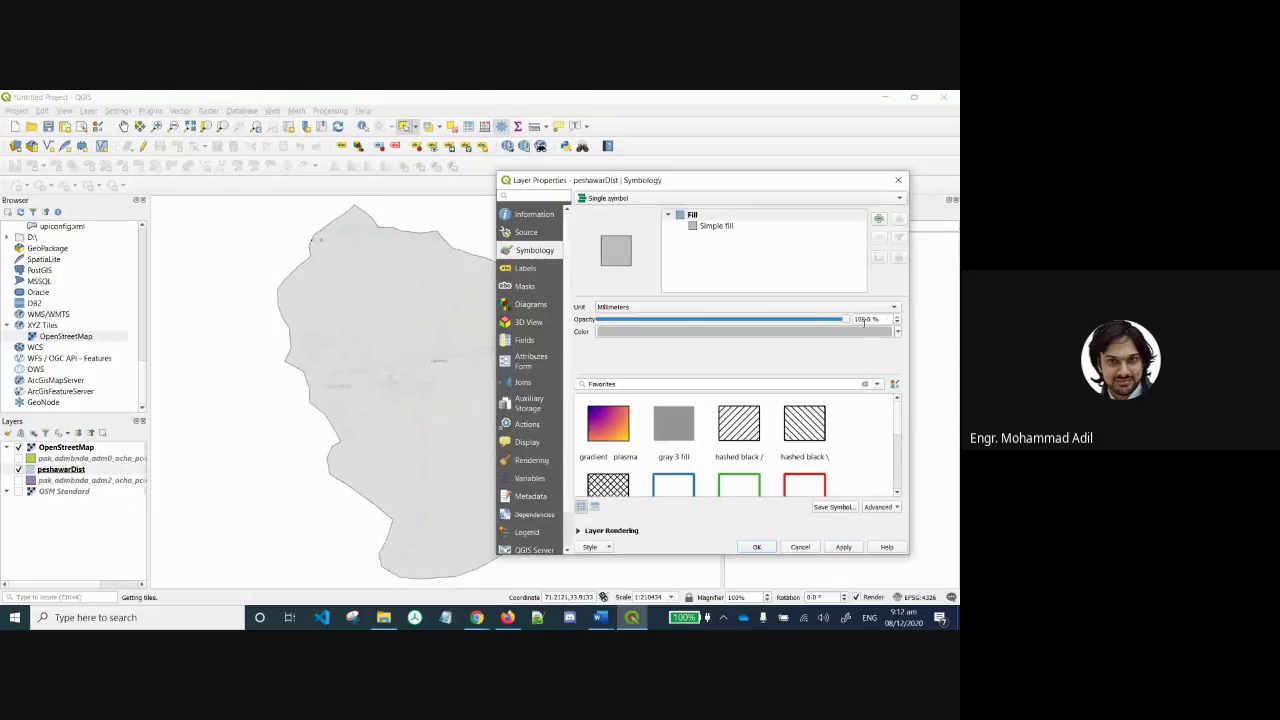
{"action": "left_click", "coordinate": [843, 547]}
{"action": "left_click", "coordinate": [746, 547]}
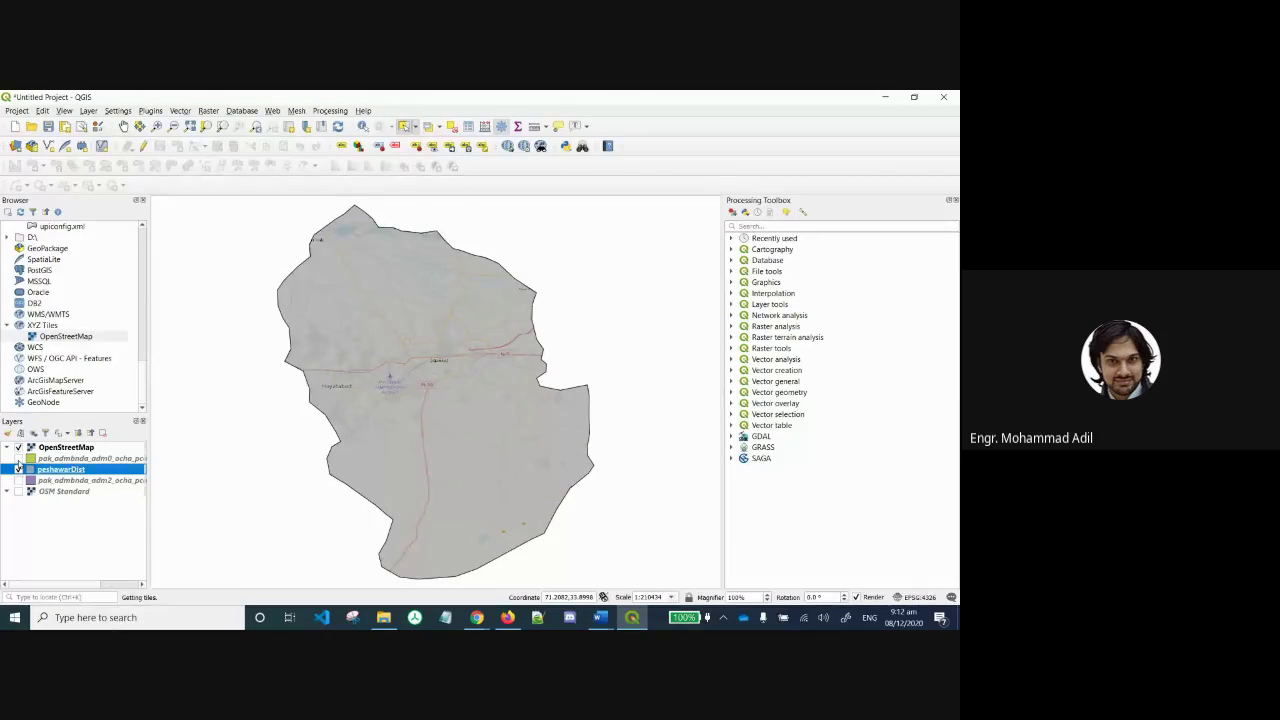
Make the pak_admbnda_adm0 country boundary layer visible and zoom the map to its extent.
{"action": "left_click", "coordinate": [18, 458]}
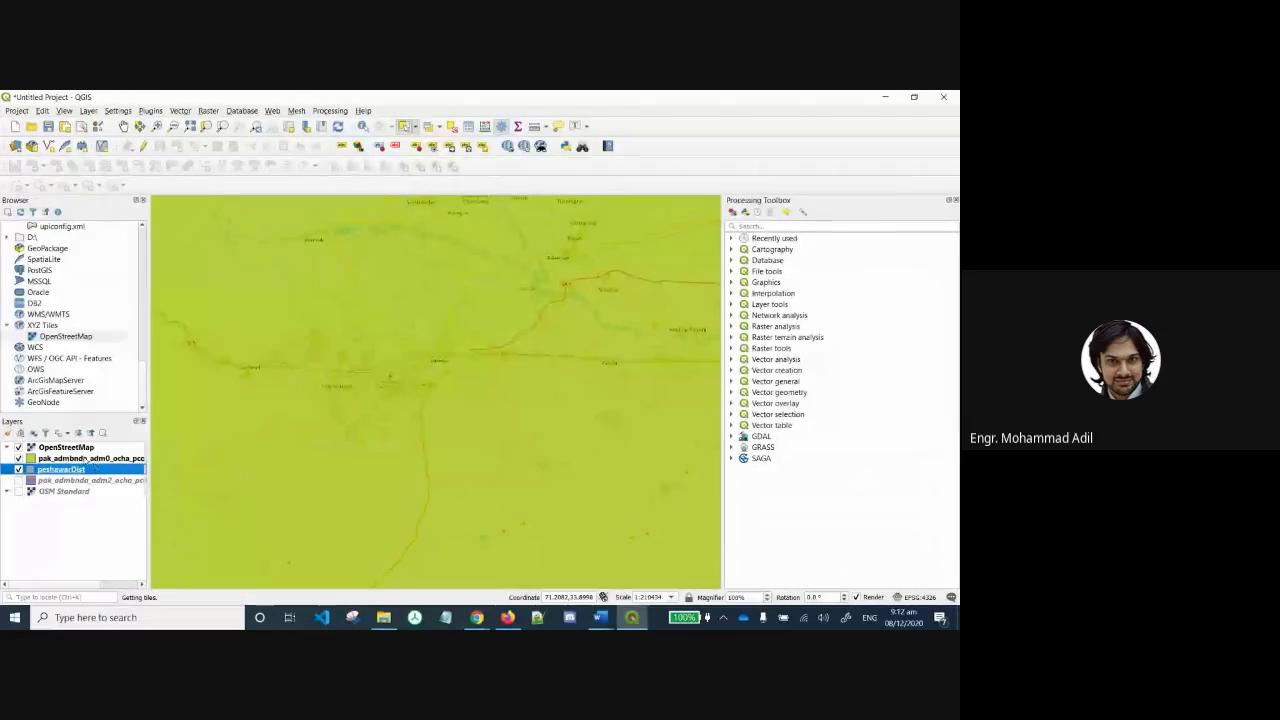
{"action": "right_click", "coordinate": [54, 459]}
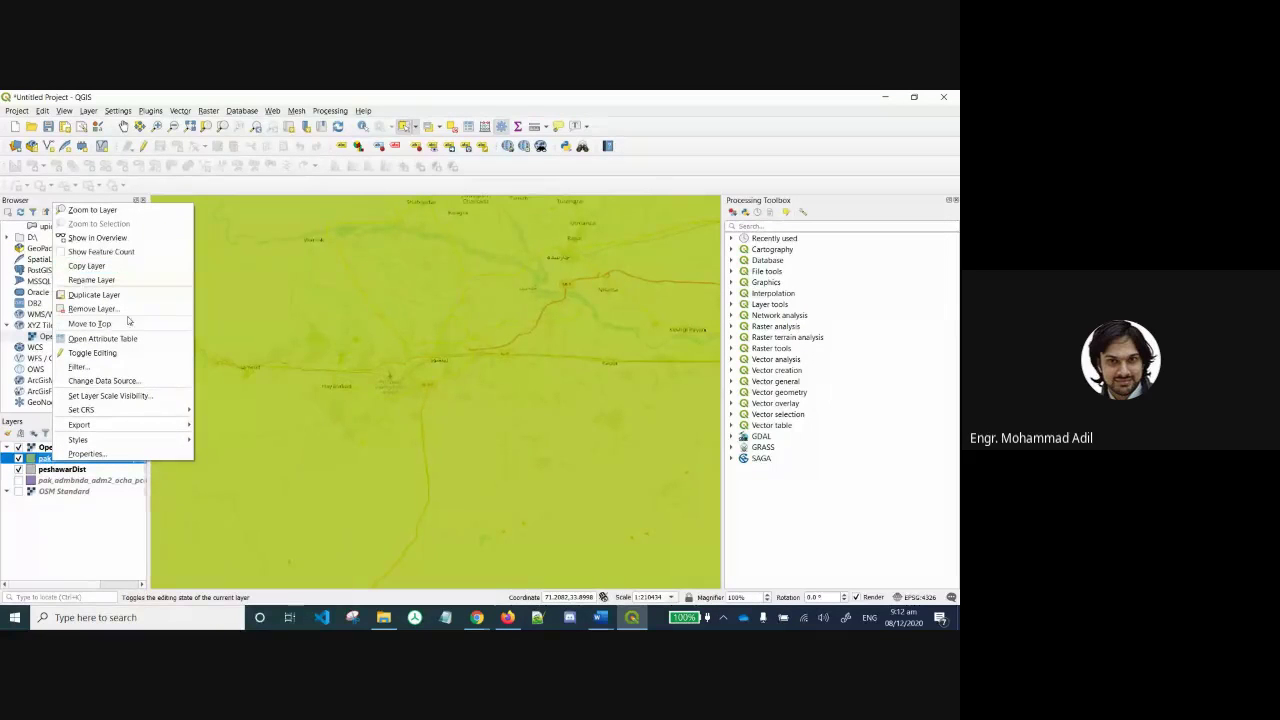
{"action": "left_click", "coordinate": [127, 212]}
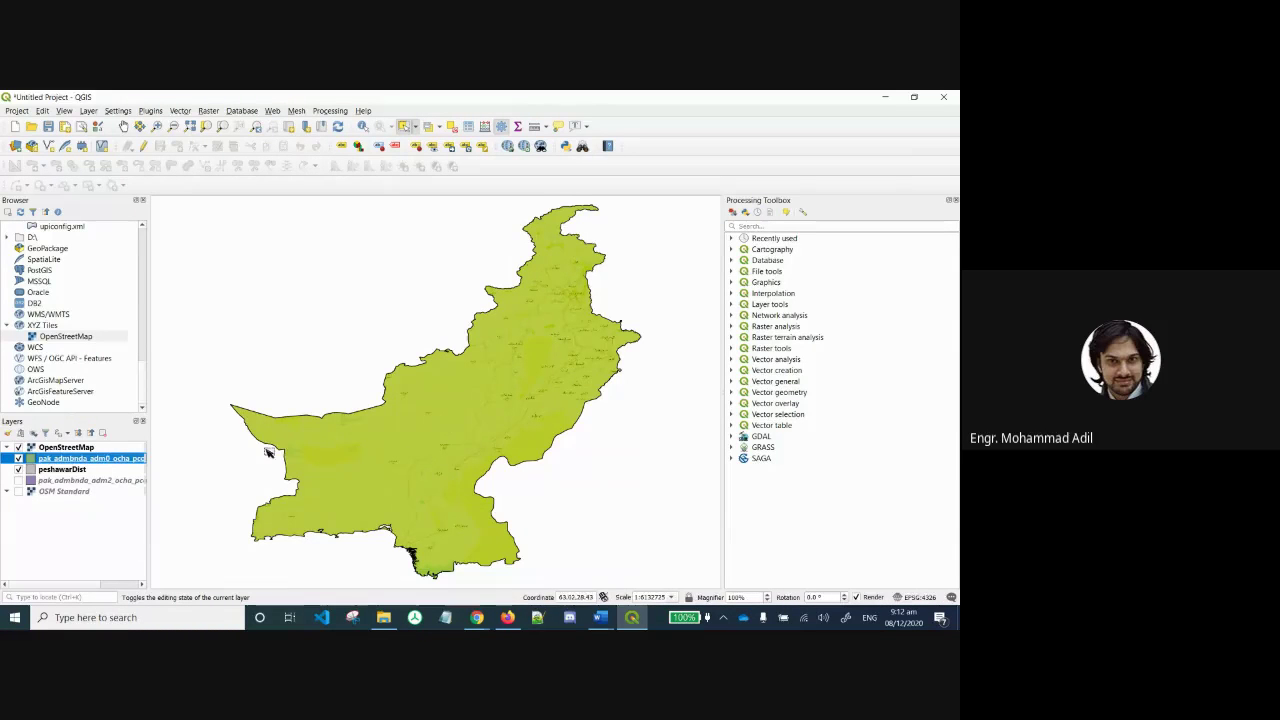
Set the OpenStreetMap layer's blending mode to Normal and accept the layer properties.
{"action": "right_click", "coordinate": [49, 450]}
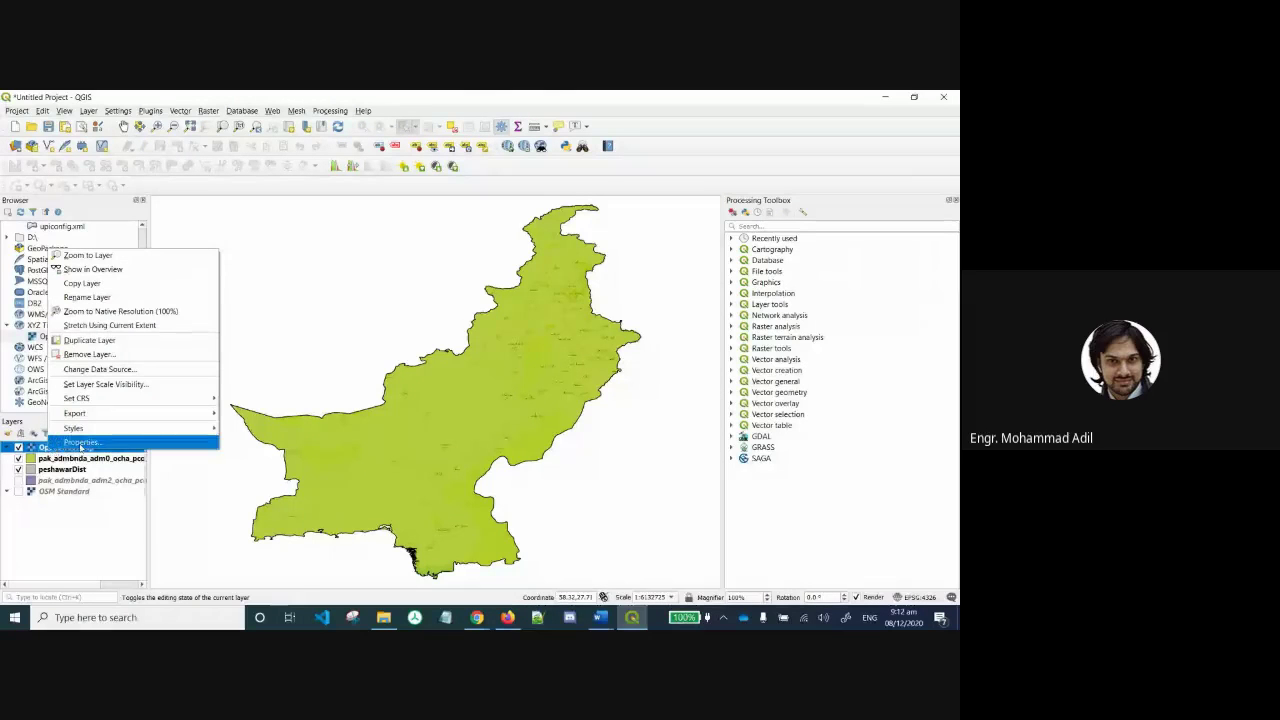
{"action": "left_click", "coordinate": [82, 442]}
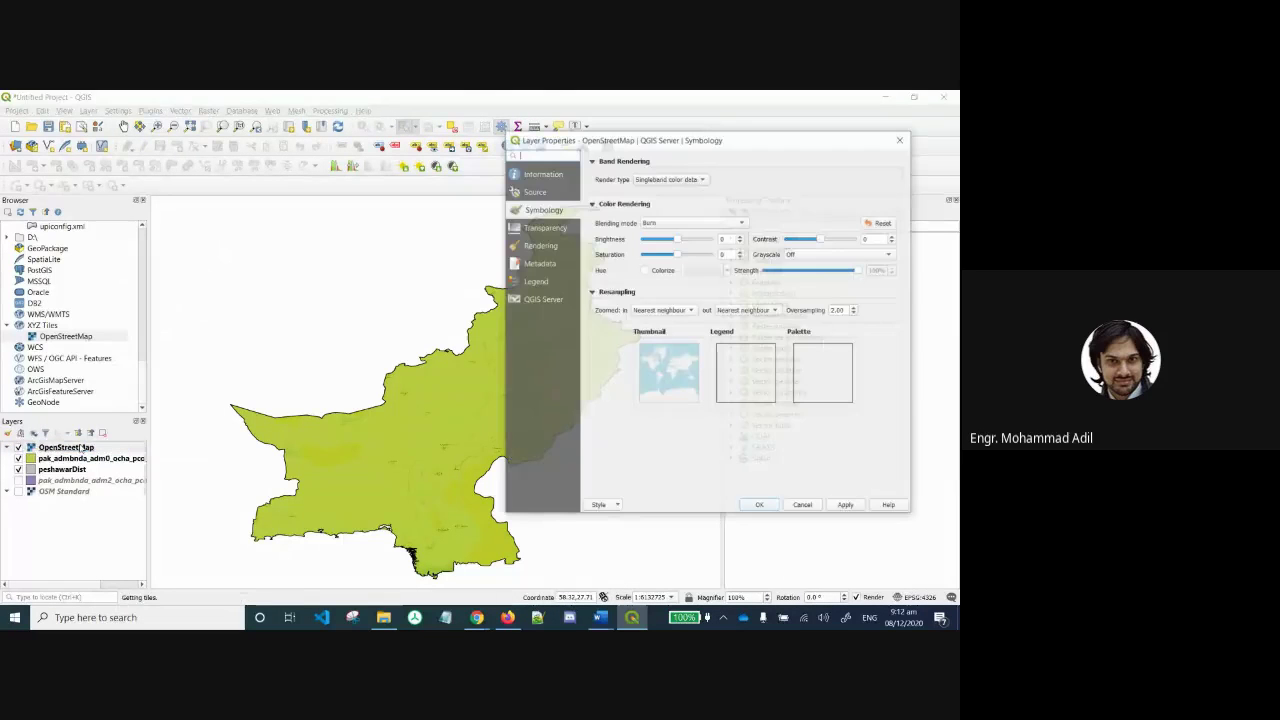
{"action": "left_click", "coordinate": [672, 222]}
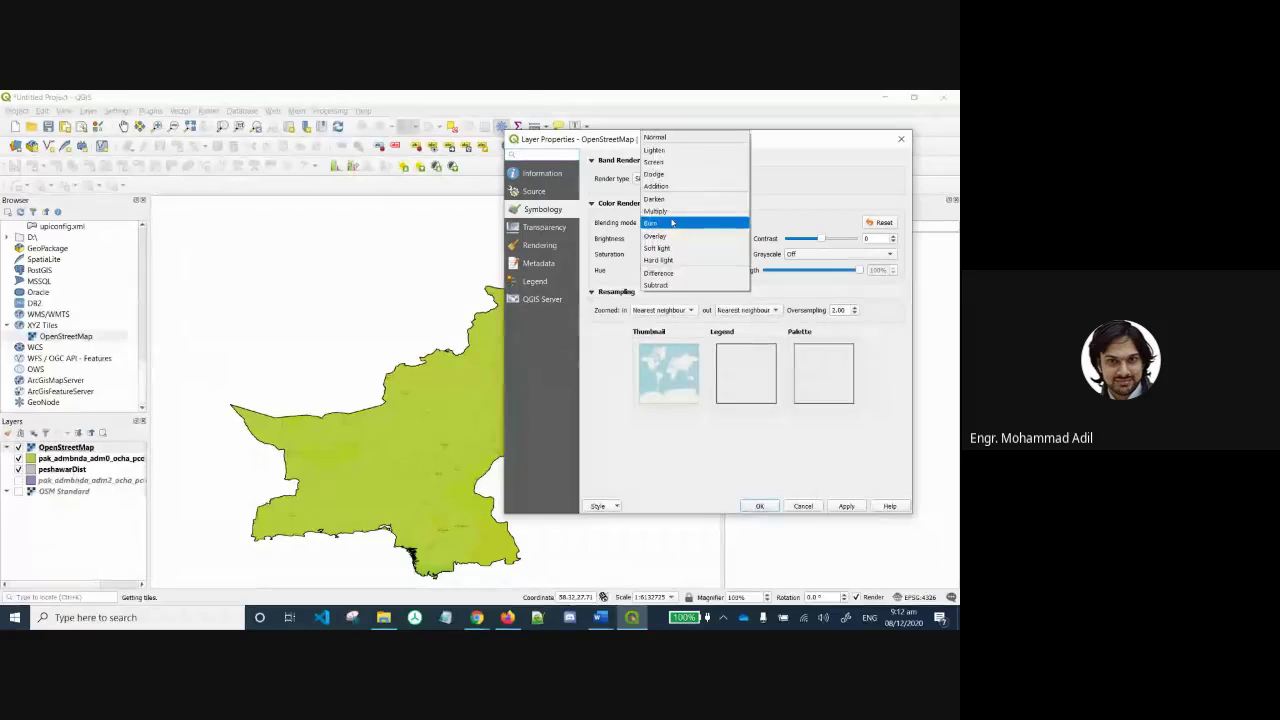
{"action": "left_click", "coordinate": [705, 137]}
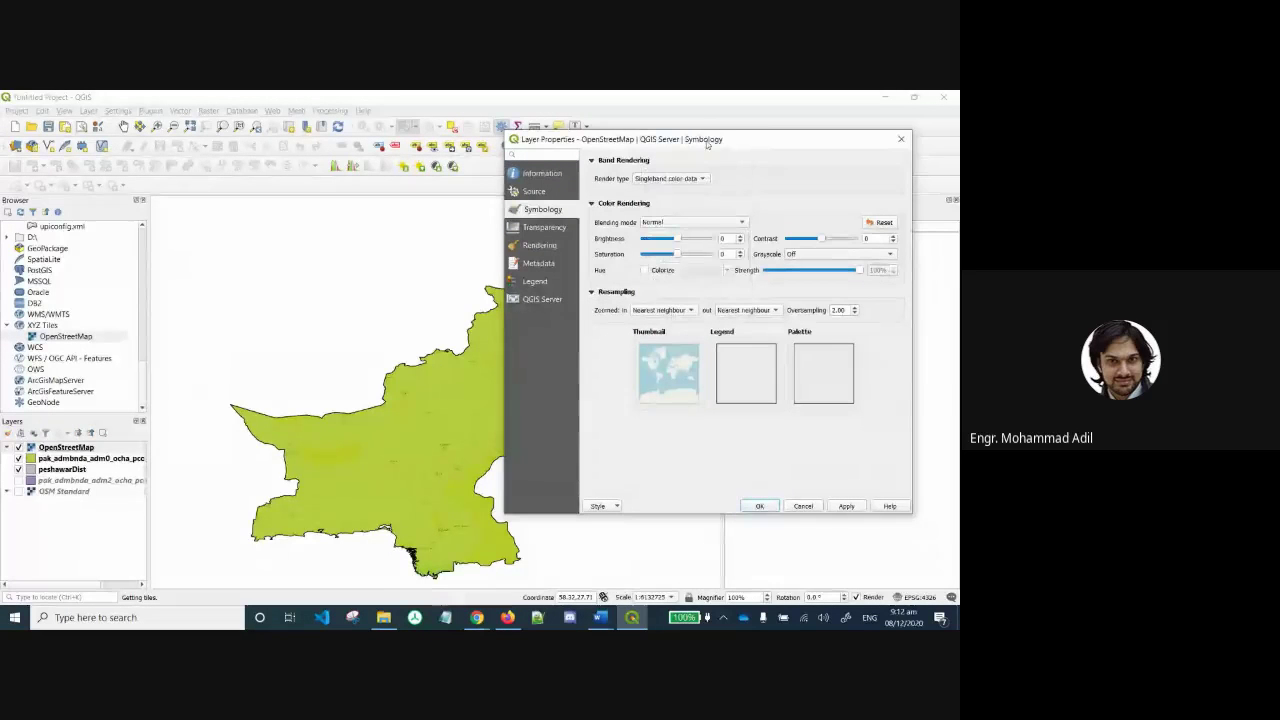
{"action": "left_click", "coordinate": [845, 506]}
{"action": "left_click", "coordinate": [757, 507]}
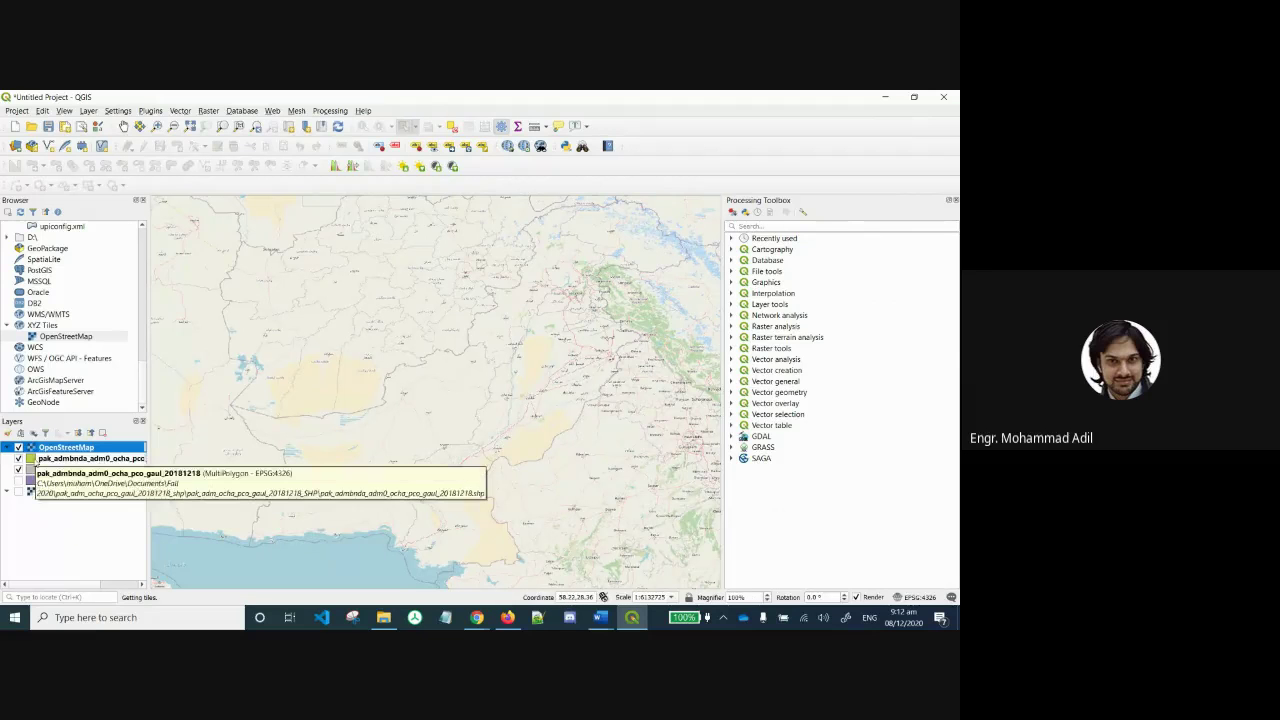
Move the pak_admbnda_adm0 layer above OpenStreetMap in the layer order.
{"action": "left_click_drag", "start_coordinate": [40, 459], "coordinate": [46, 446]}
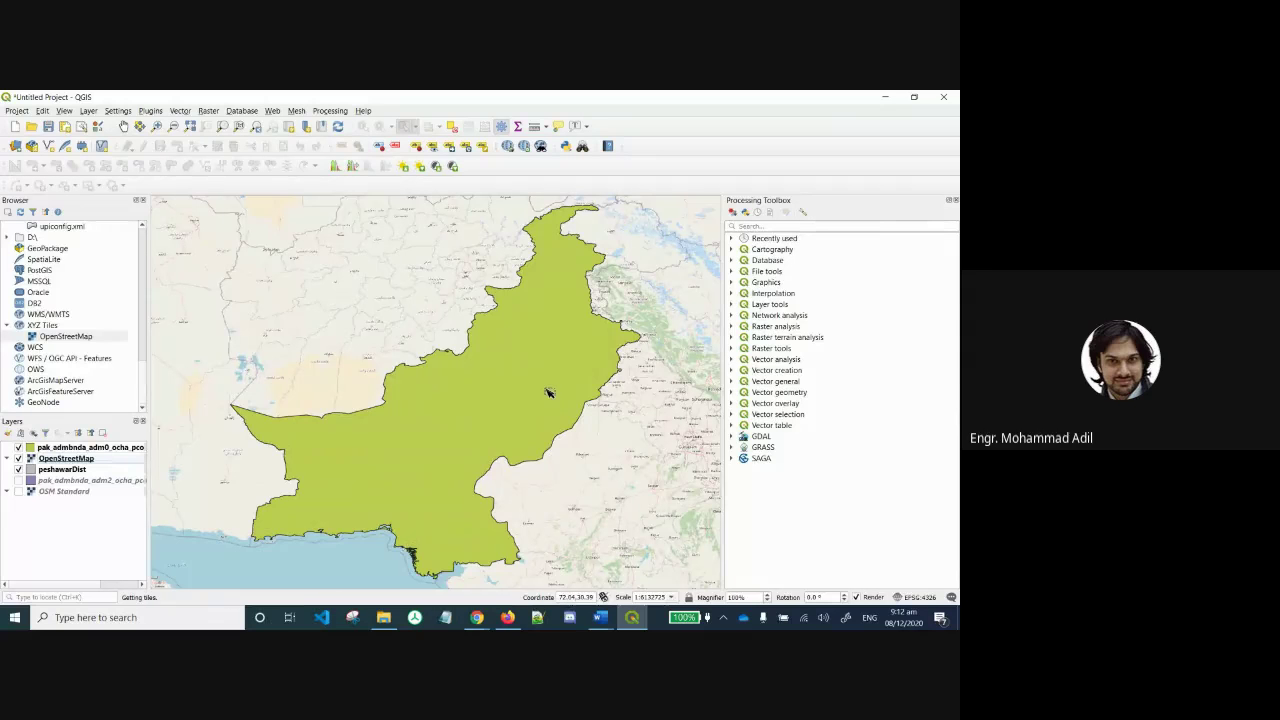
{"action": "right_click", "coordinate": [87, 449]}
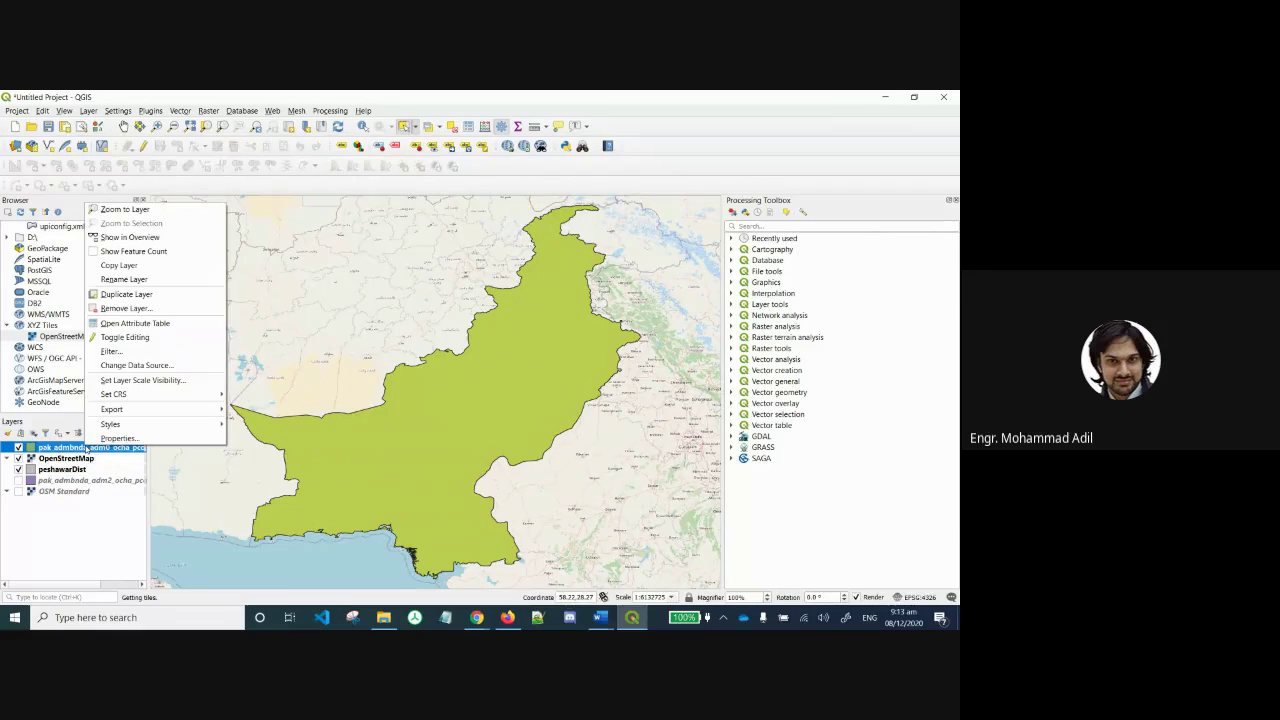
{"action": "right_click", "coordinate": [67, 470]}
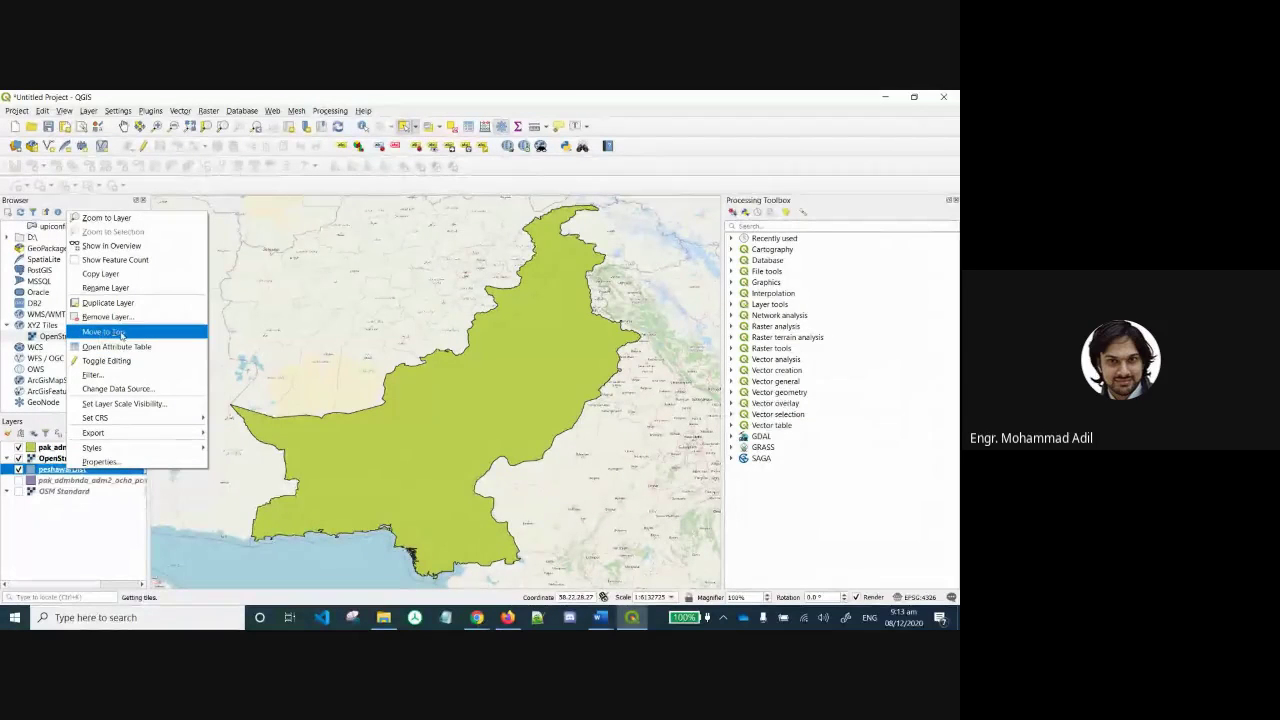
{"action": "left_click", "coordinate": [84, 519]}
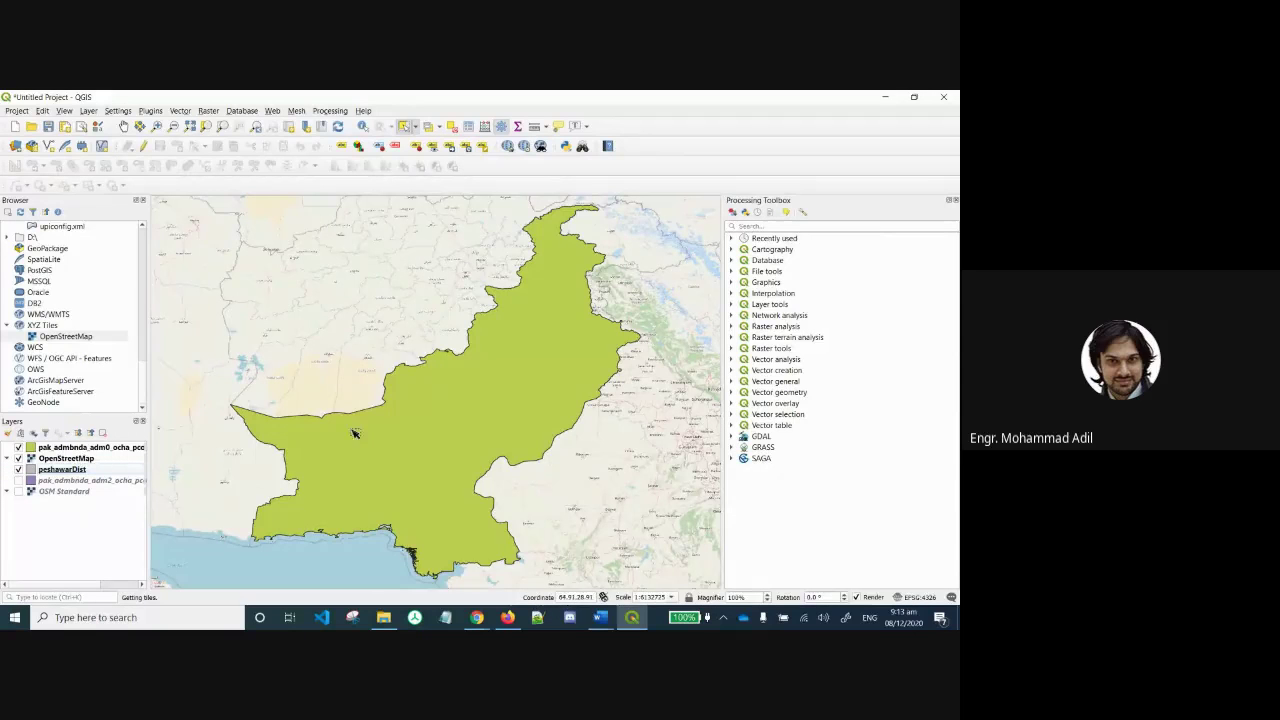
Set the pak_admbnda_adm0 layer's symbol opacity to 50.5%, apply it and close the layer properties.
{"action": "right_click", "coordinate": [58, 449]}
{"action": "left_click", "coordinate": [96, 440]}
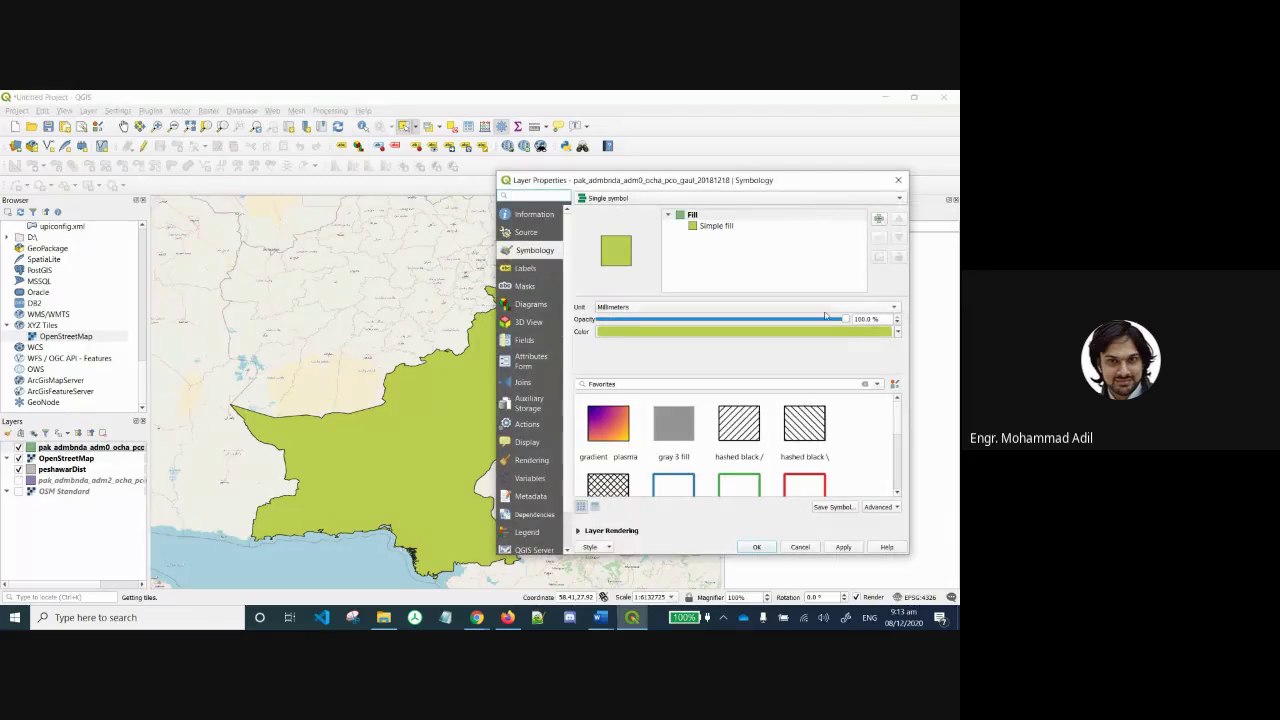
{"action": "left_click_drag", "start_coordinate": [843, 319], "coordinate": [728, 334]}
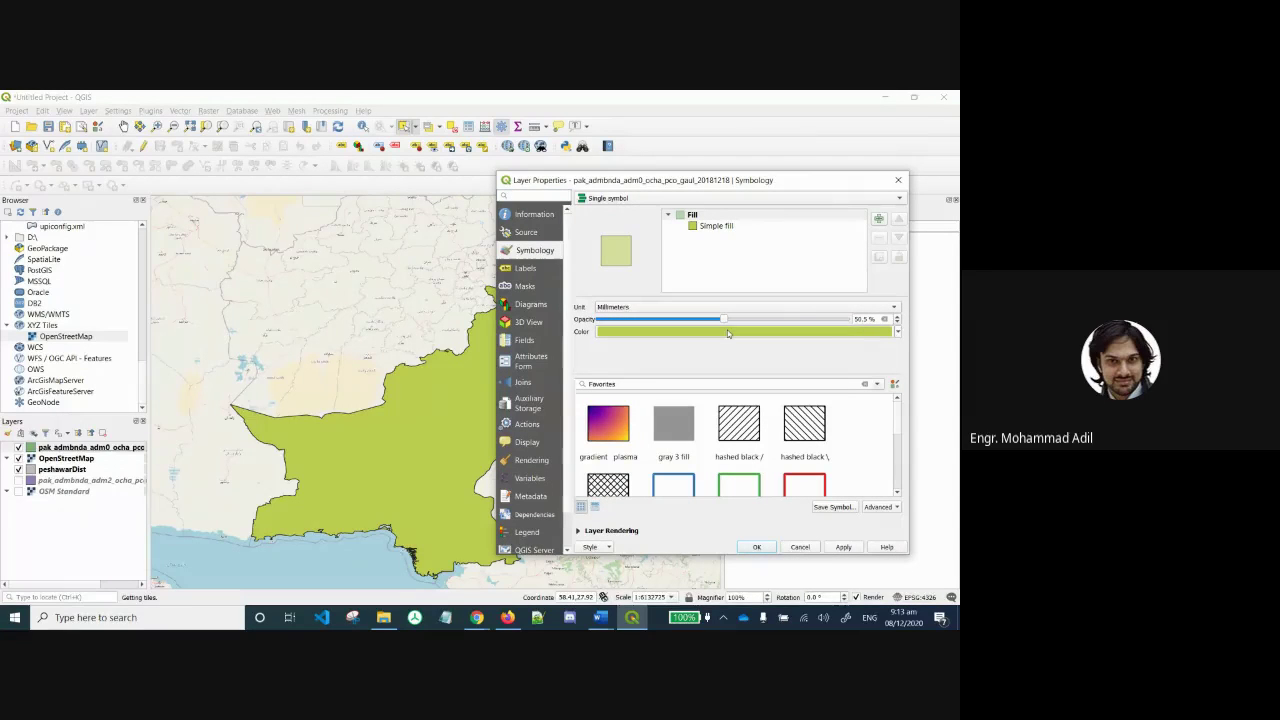
{"action": "left_click", "coordinate": [841, 547]}
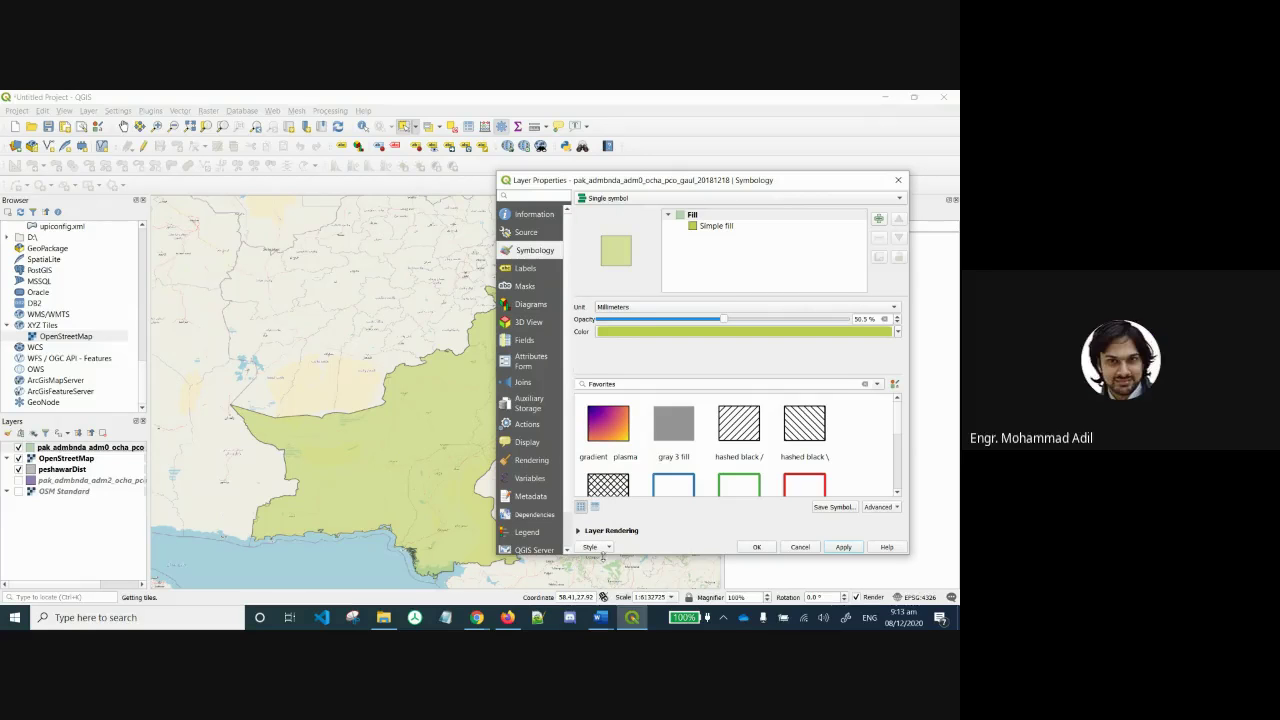
{"action": "left_click", "coordinate": [800, 547]}
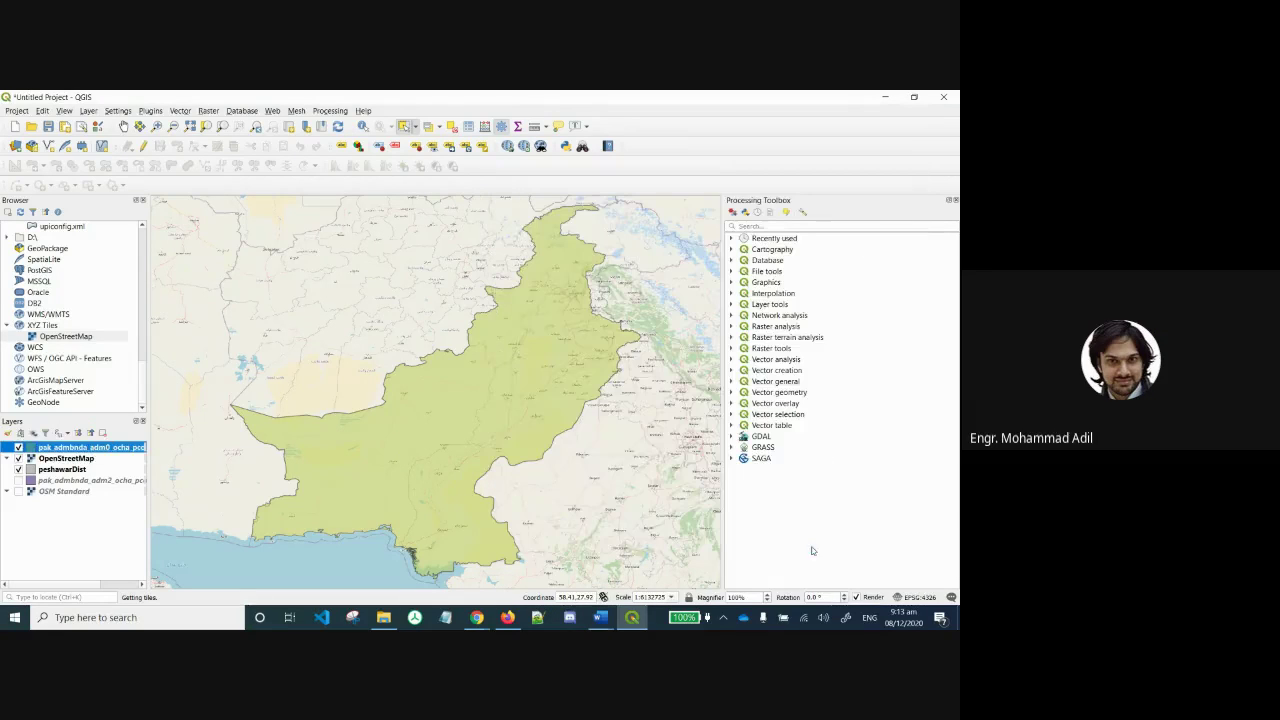
Review the Reverse Geocode task in the Lecture 4 Class Activities Word document, highlighting its key phrases, and return to QGIS.
{"action": "left_click", "coordinate": [598, 617]}
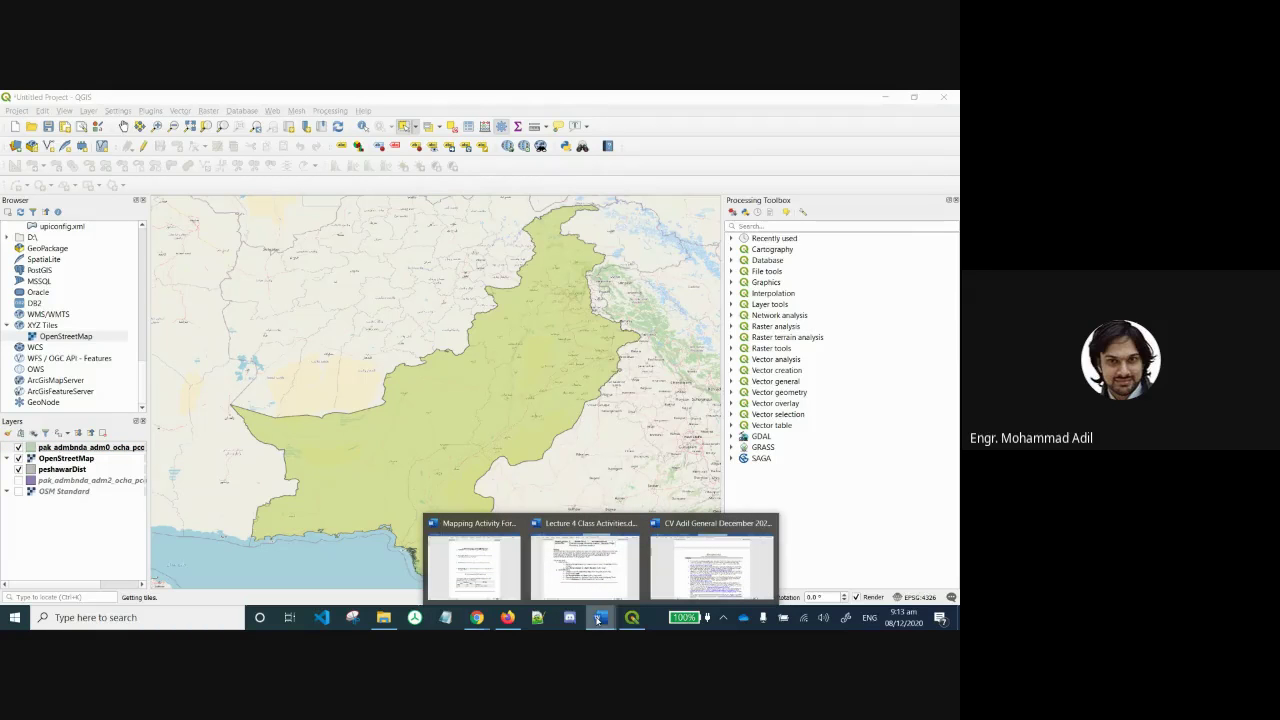
{"action": "left_click", "coordinate": [590, 566]}
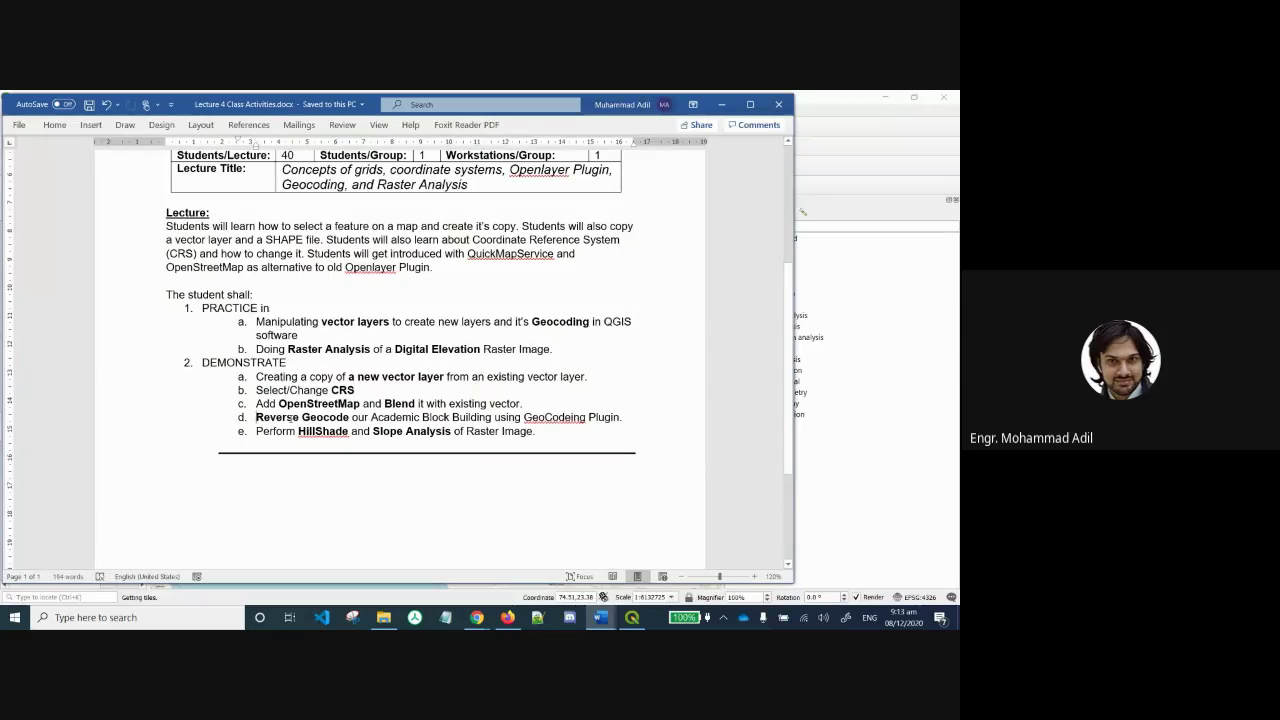
{"action": "left_click_drag", "start_coordinate": [295, 417], "coordinate": [350, 417]}
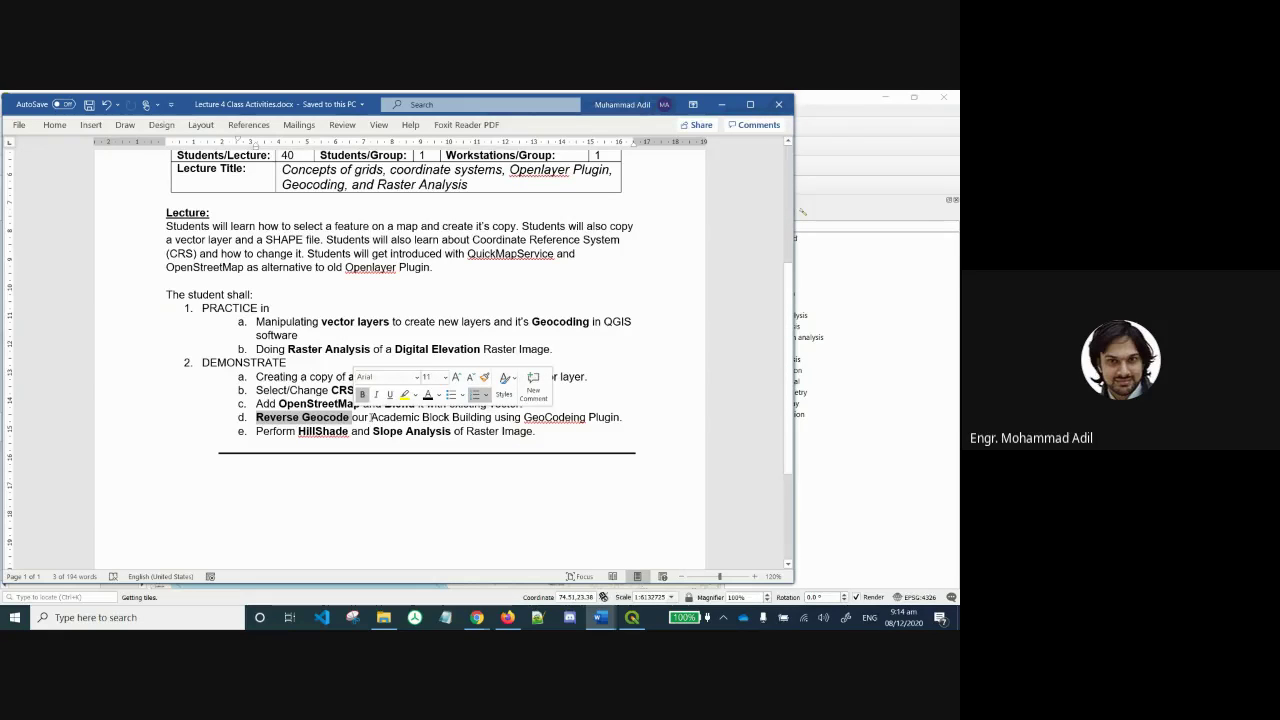
{"action": "left_click_drag", "start_coordinate": [371, 417], "coordinate": [493, 418]}
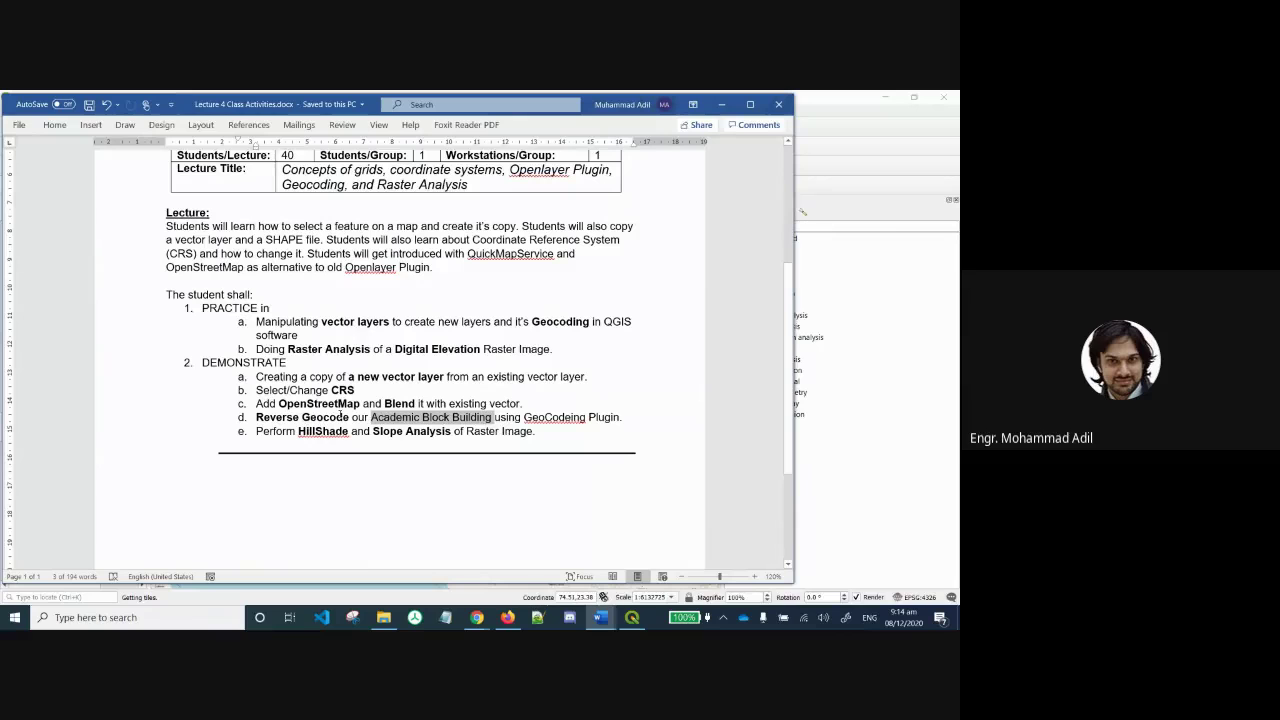
{"action": "left_click_drag", "start_coordinate": [525, 417], "coordinate": [620, 417]}
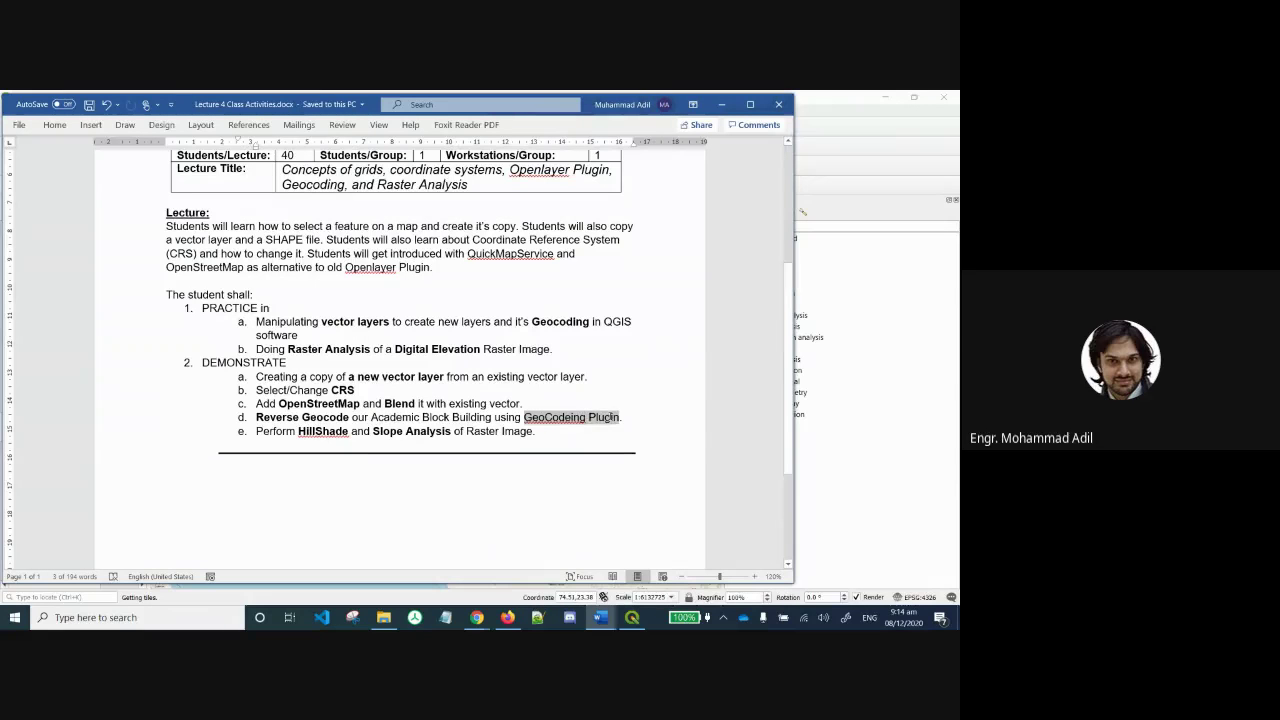
{"action": "left_click", "coordinate": [636, 622]}
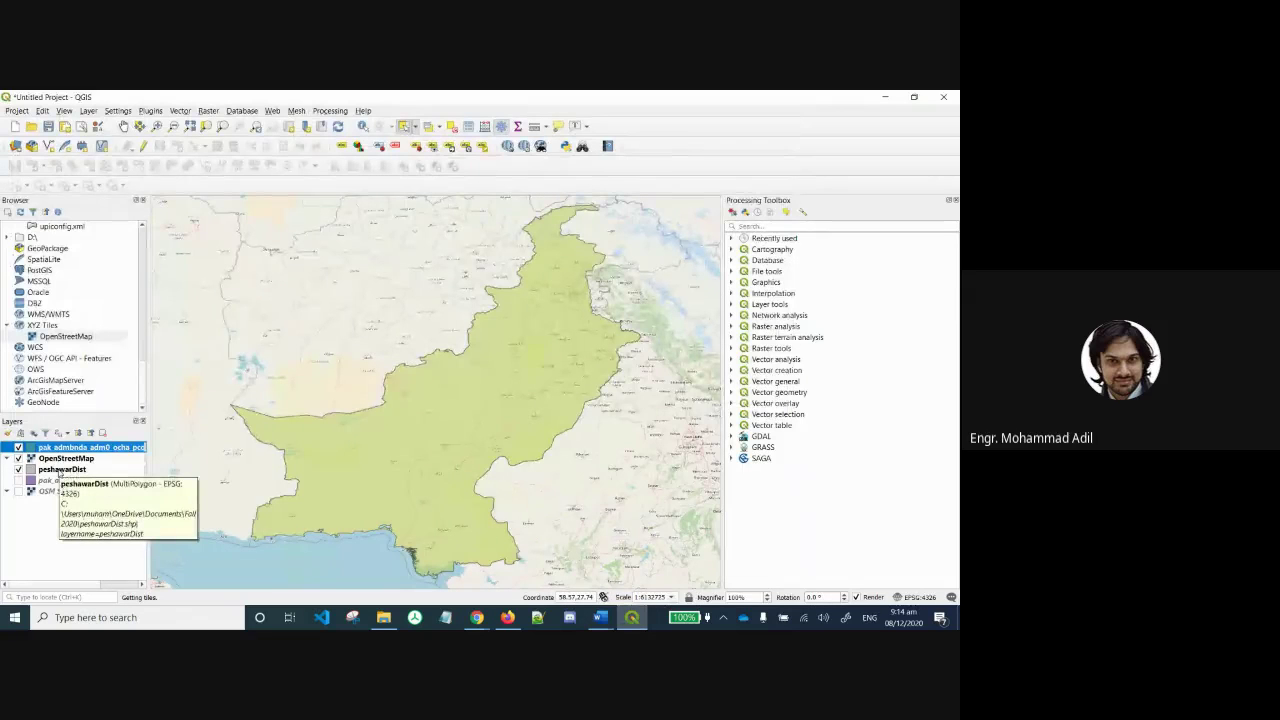
Hide the pak_admbnda_adm0 layer, leaving OpenStreetMap and peshawarDist switched on.
{"action": "left_click", "coordinate": [60, 472]}
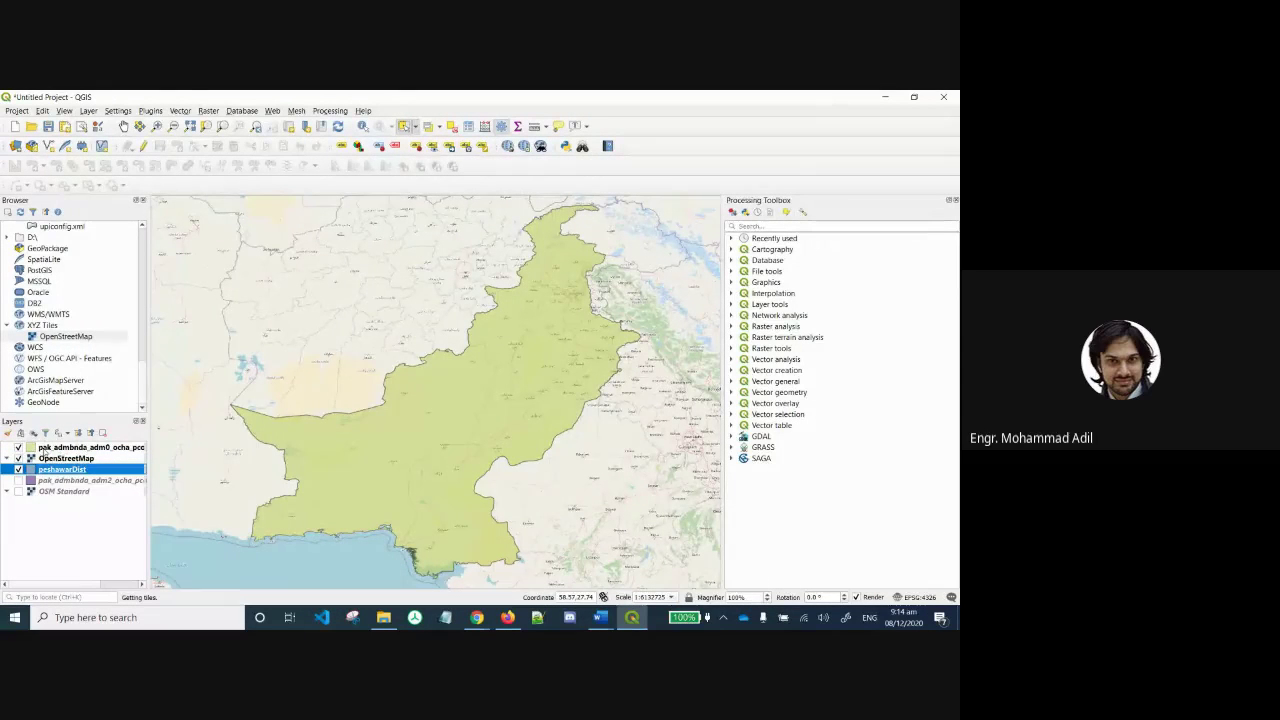
{"action": "left_click", "coordinate": [18, 448]}
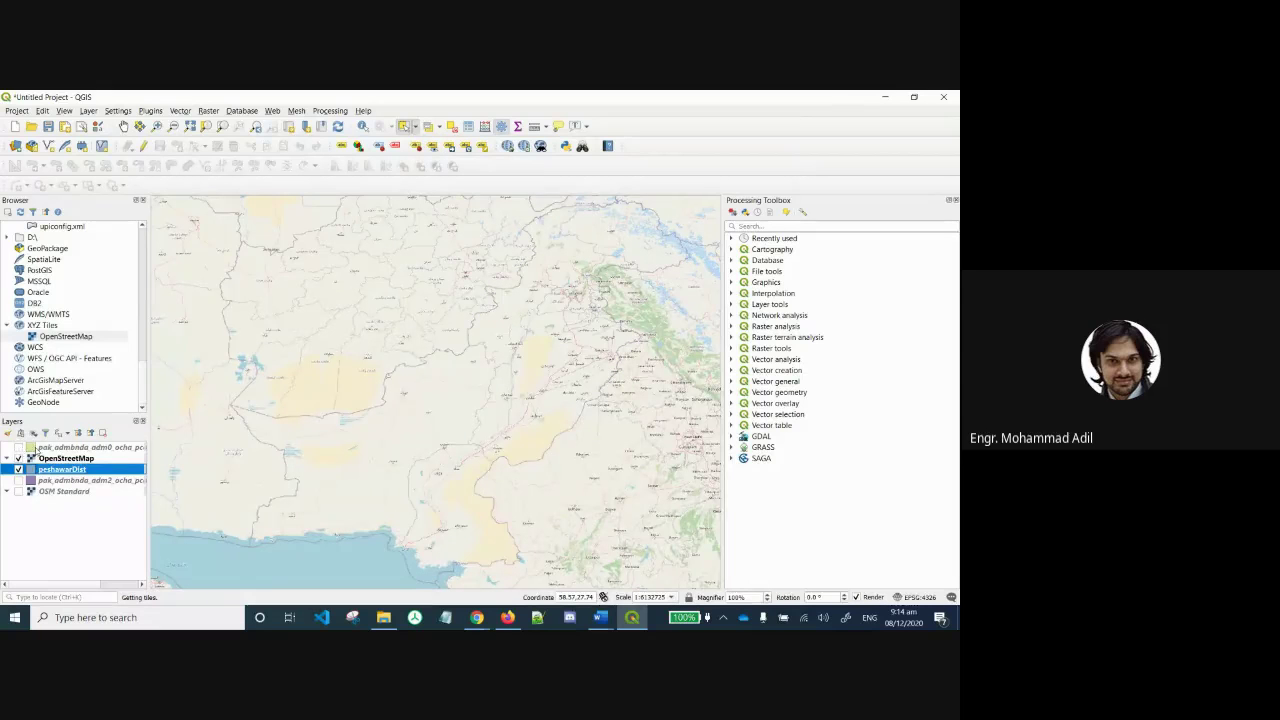
{"action": "left_click", "coordinate": [35, 451]}
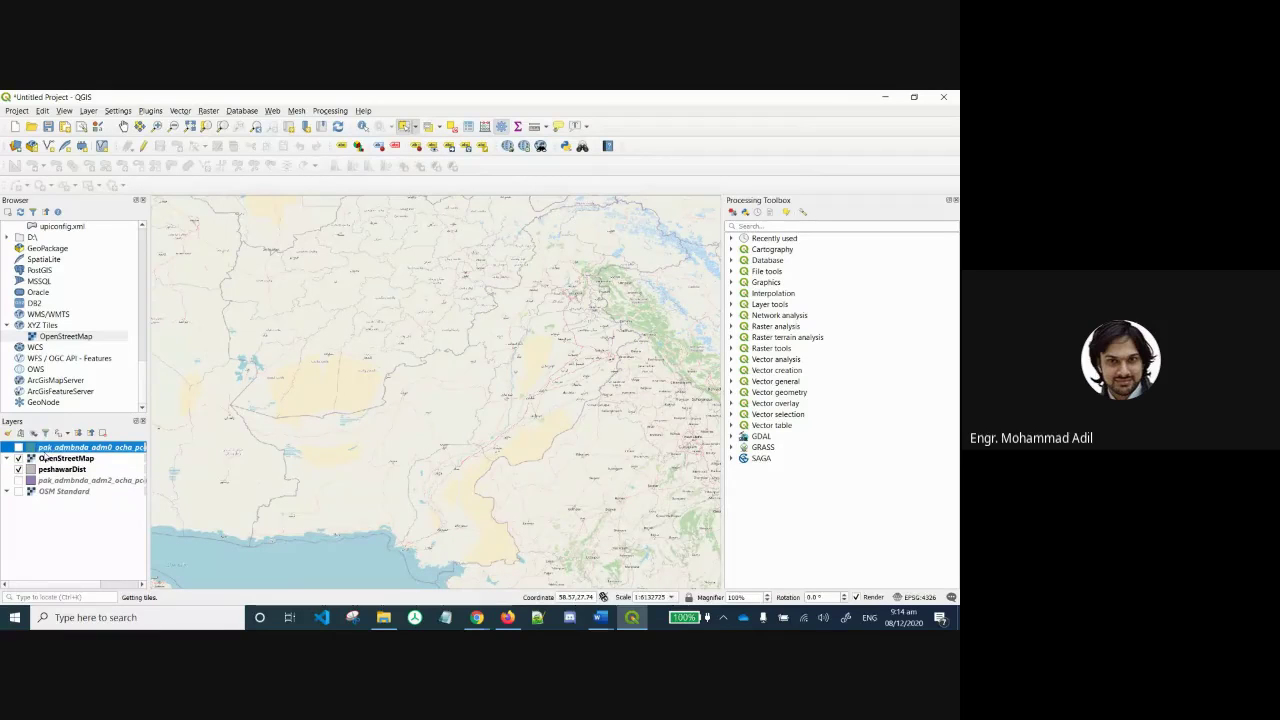
Set the OpenStreetMap layer's blending mode to Burn, apply it and accept the layer properties.
{"action": "left_click", "coordinate": [55, 461]}
{"action": "right_click", "coordinate": [55, 459]}
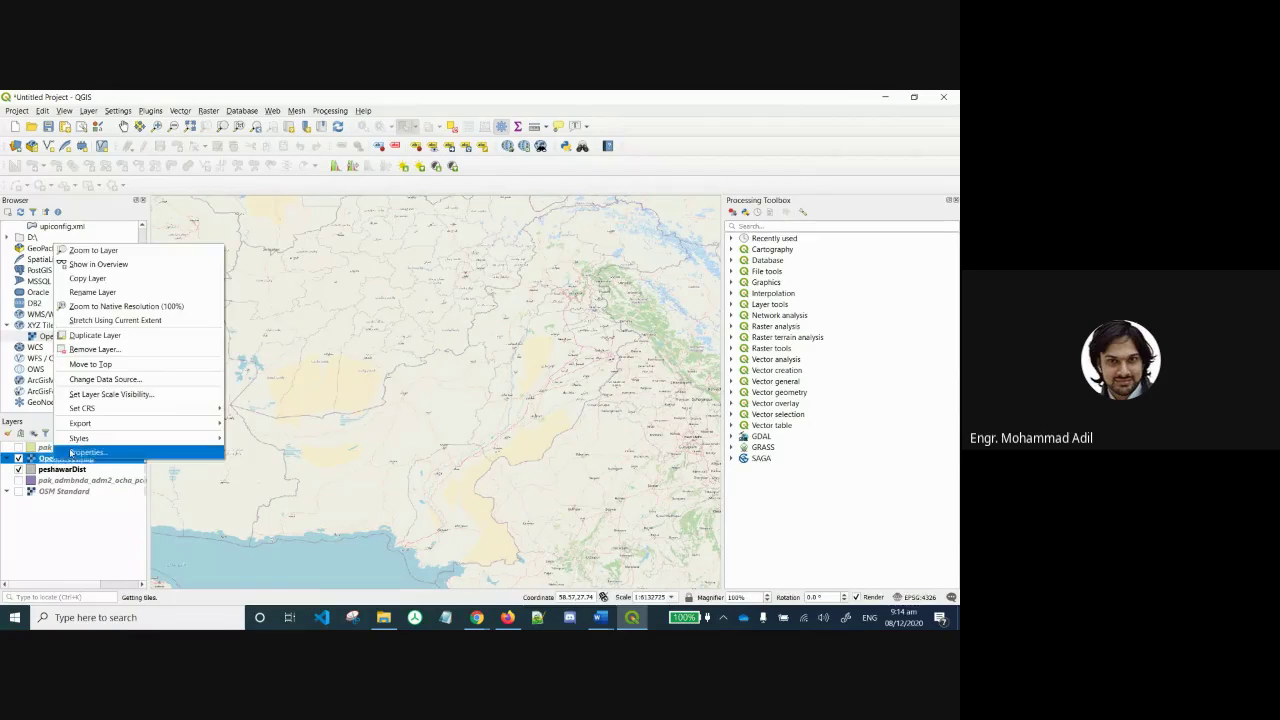
{"action": "left_click", "coordinate": [88, 452]}
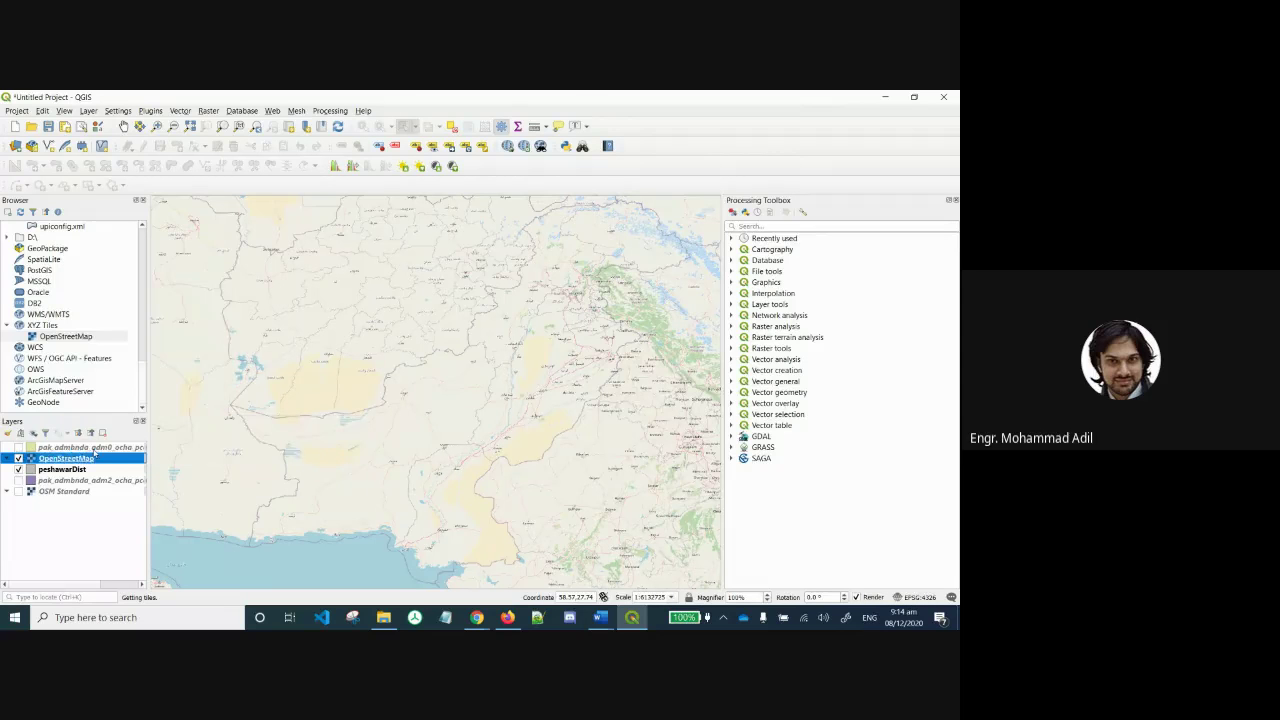
{"action": "left_click", "coordinate": [673, 223]}
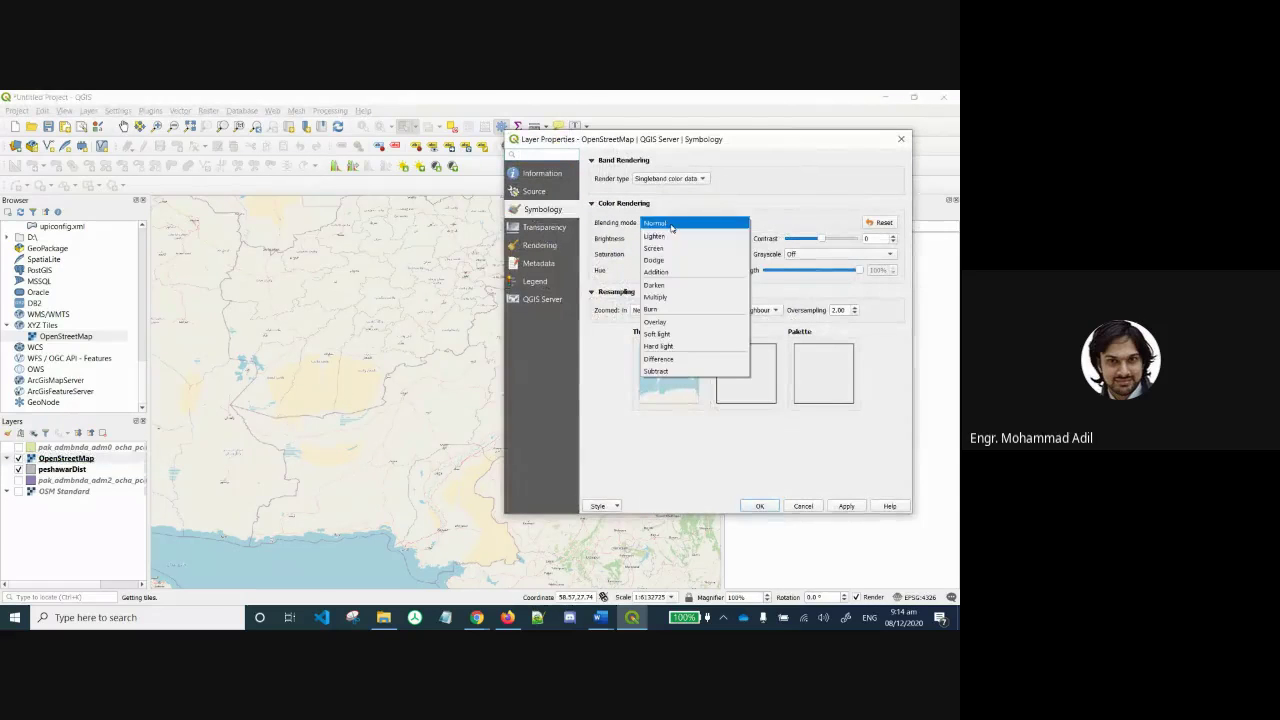
{"action": "left_click", "coordinate": [673, 311]}
{"action": "left_click", "coordinate": [846, 507]}
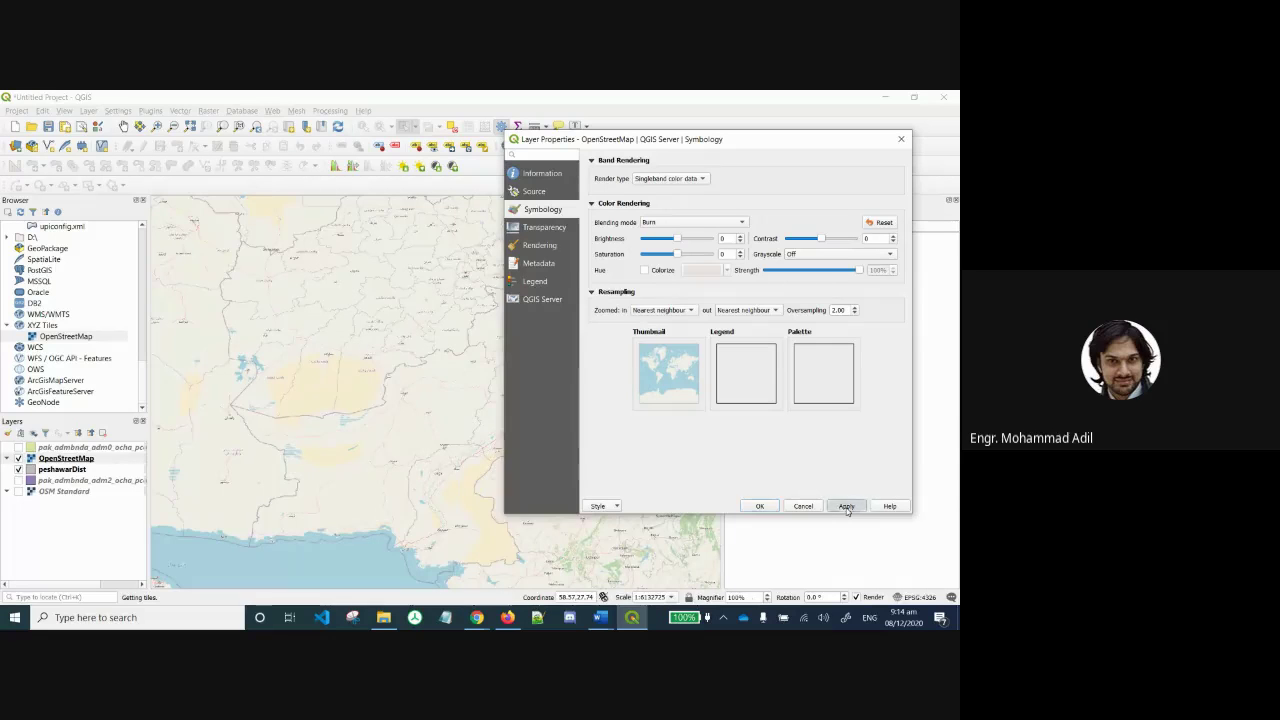
{"action": "left_click", "coordinate": [760, 506]}
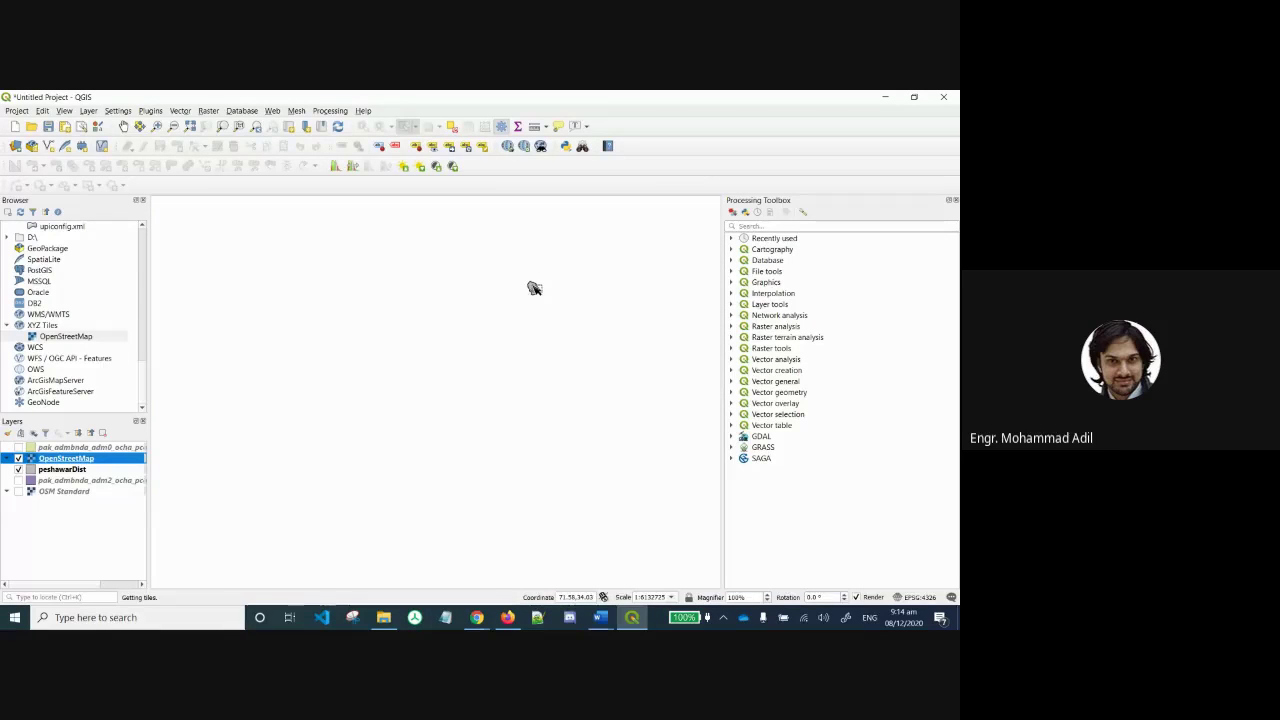
Zoom to the peshawarDist layer and examine the blended street map around the campus north of Grand Trunk Road.
{"action": "right_click", "coordinate": [74, 473]}
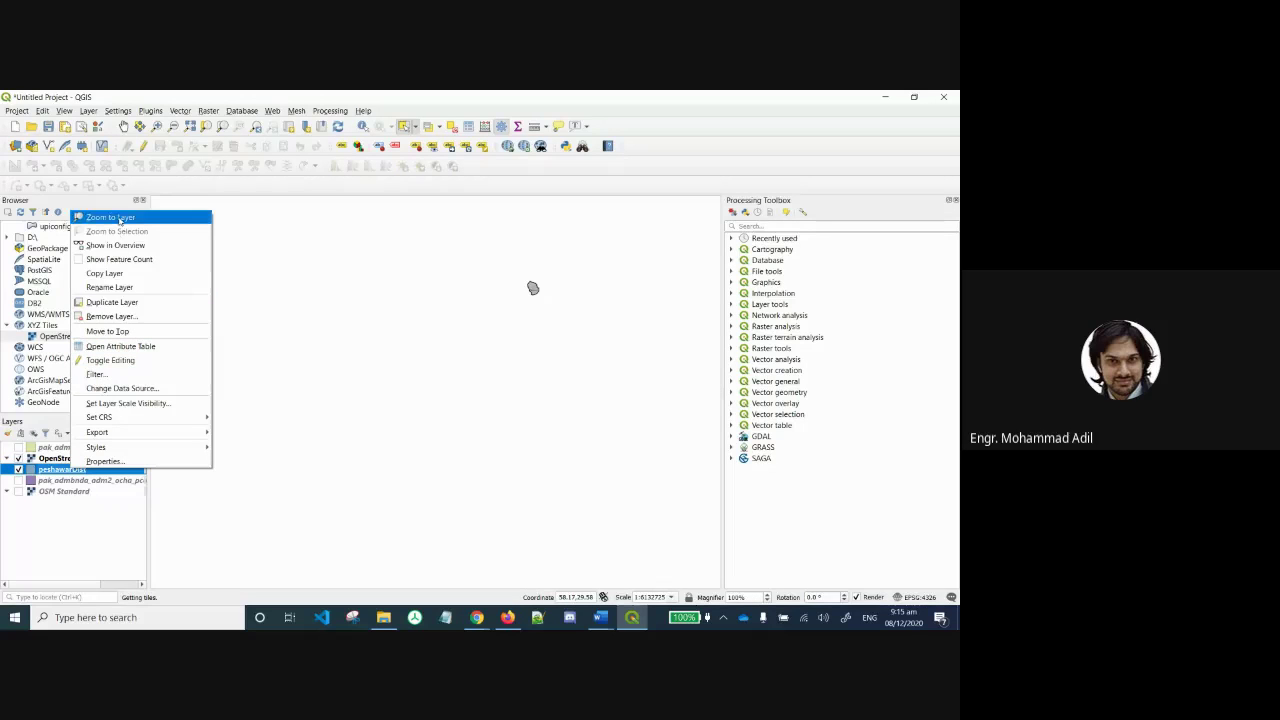
{"action": "left_click", "coordinate": [119, 221]}
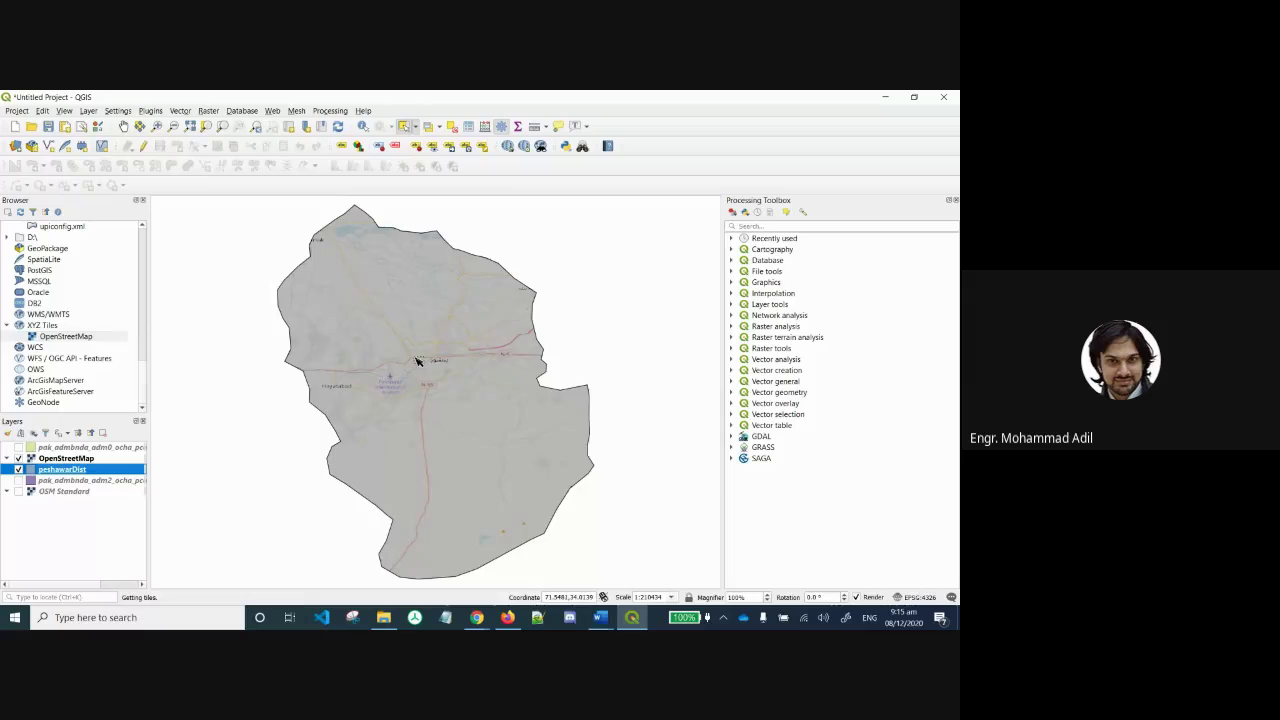
{"action": "scroll", "coordinate": [418, 361], "scroll_direction": "up", "scroll_amount": 1}
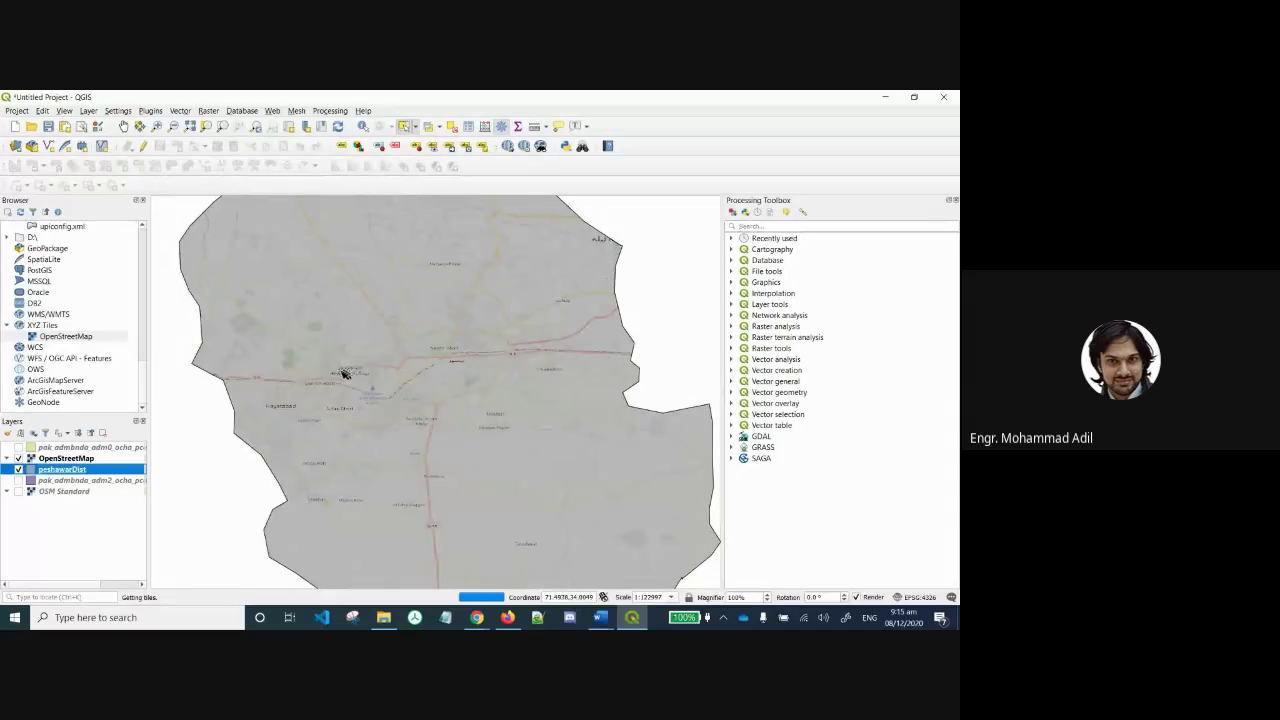
{"action": "scroll", "coordinate": [325, 381], "scroll_direction": "up", "scroll_amount": 2}
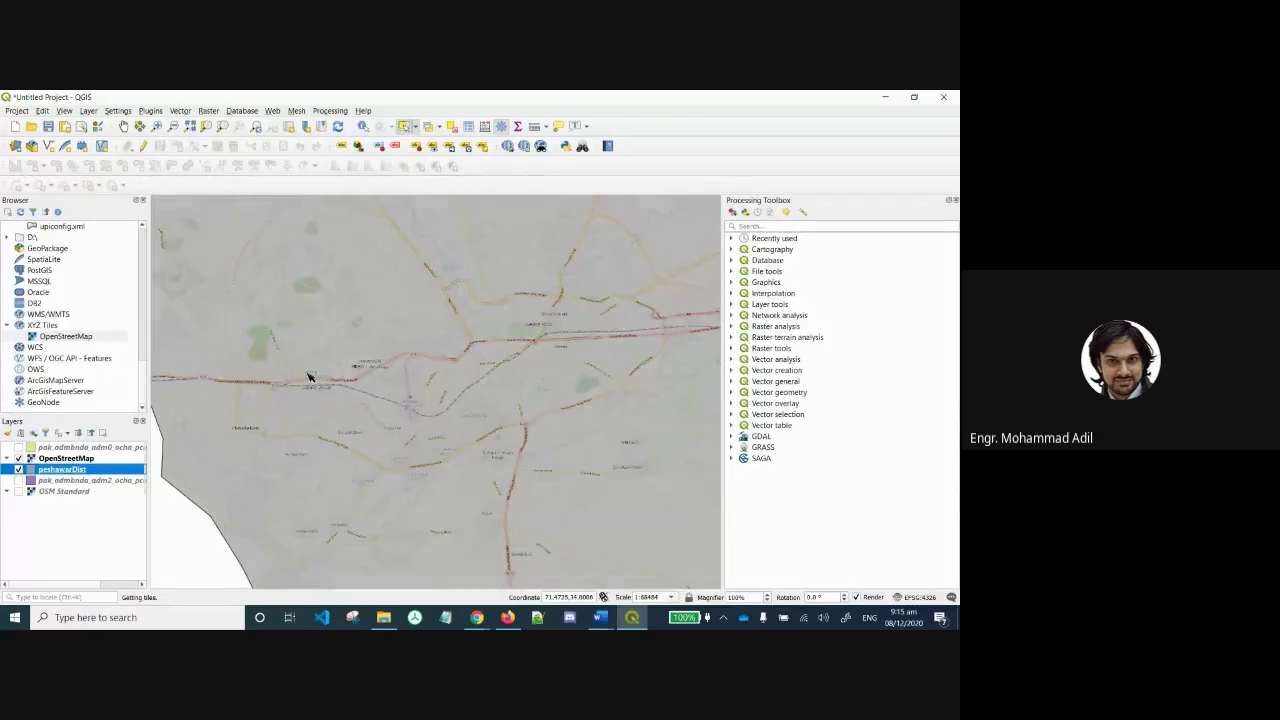
{"action": "scroll", "coordinate": [310, 377], "scroll_direction": "up", "scroll_amount": 1}
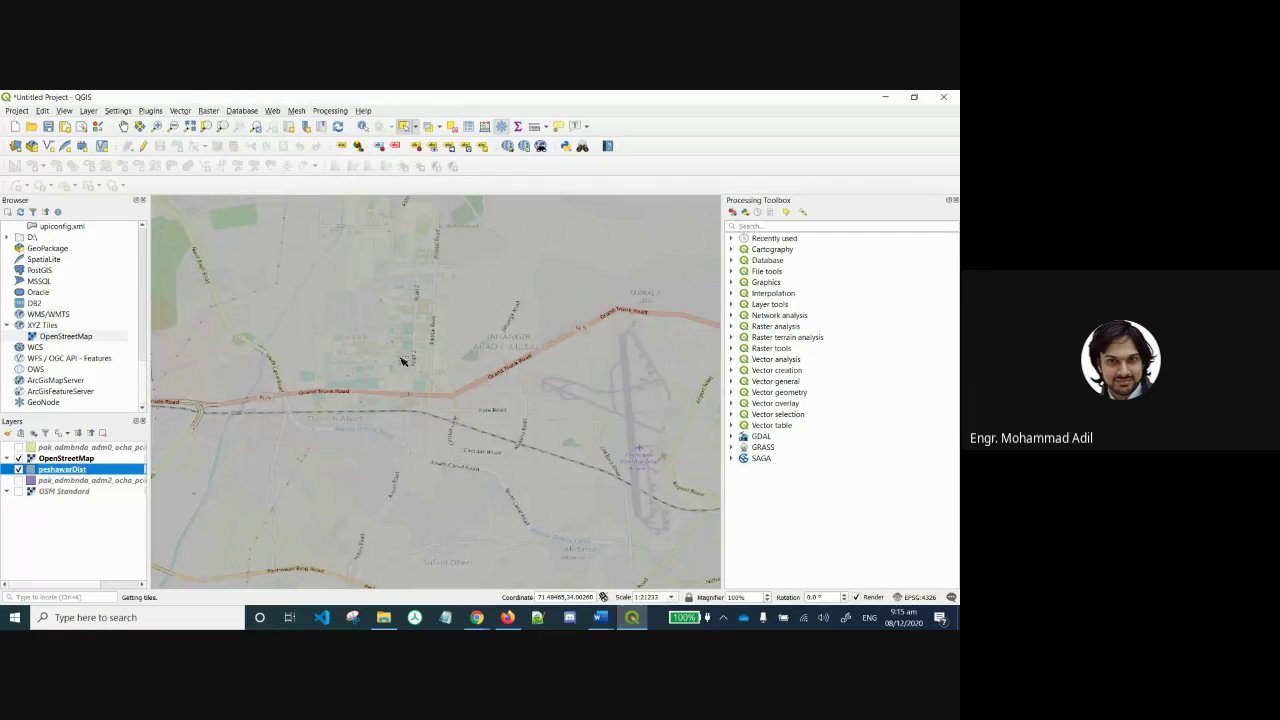
{"action": "scroll", "coordinate": [401, 360], "scroll_direction": "up", "scroll_amount": 1}
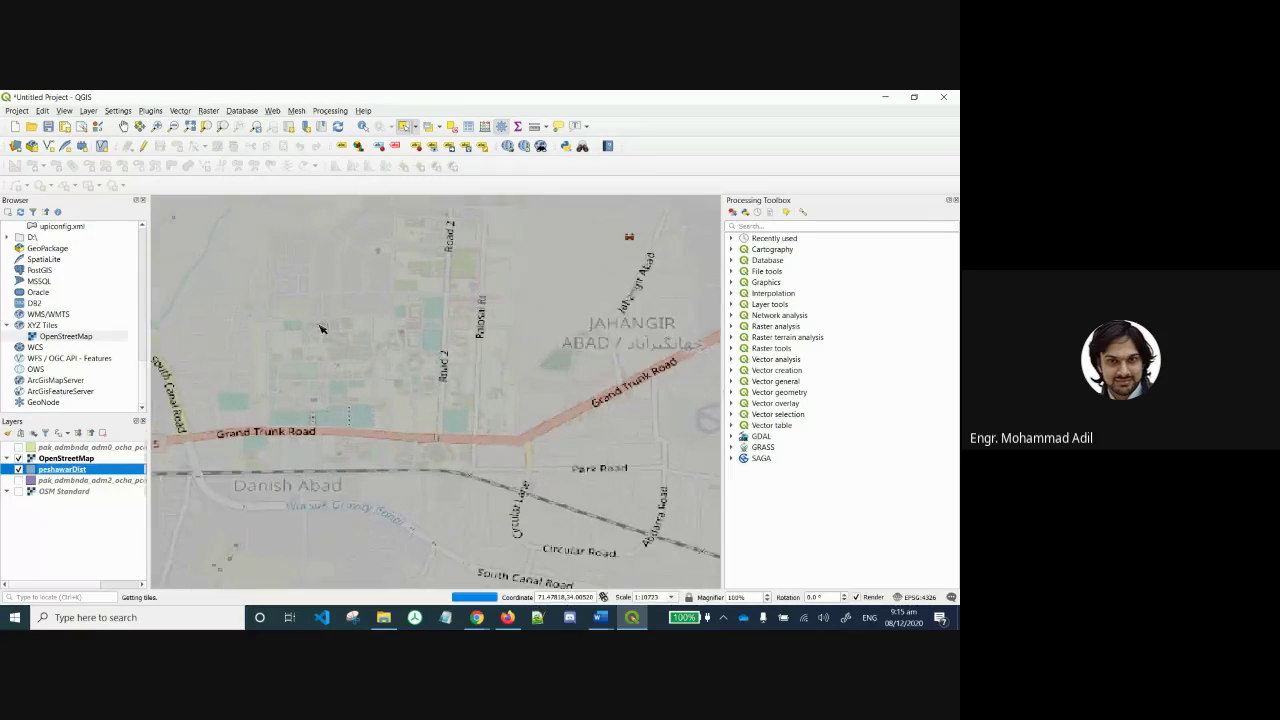
{"action": "scroll", "coordinate": [320, 328], "scroll_direction": "up", "scroll_amount": 1}
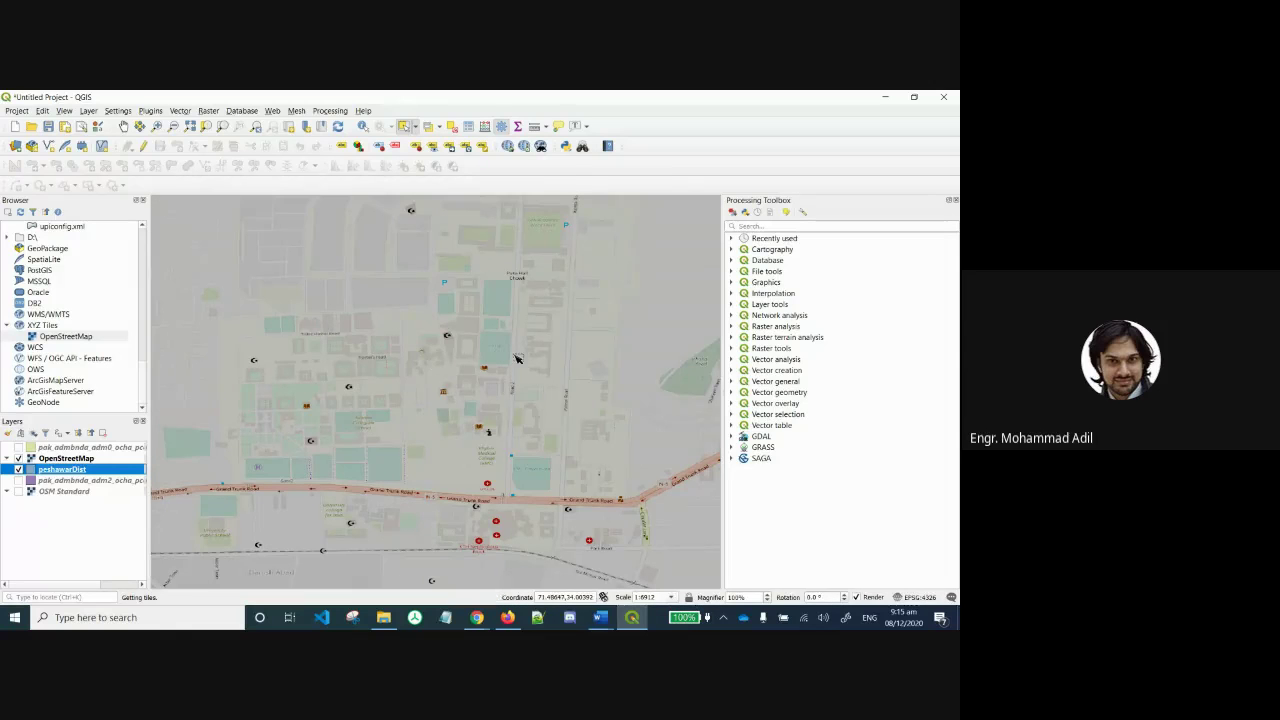
{"action": "scroll", "coordinate": [517, 358], "scroll_direction": "up", "scroll_amount": 1}
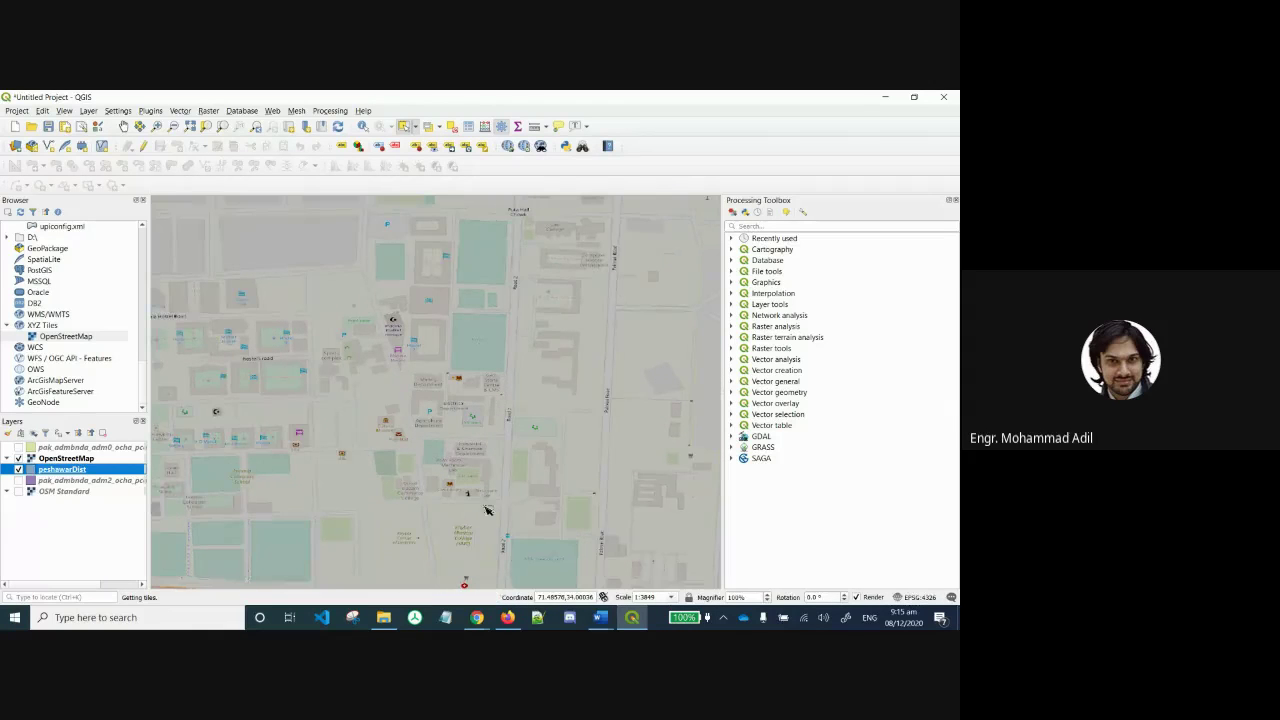
{"action": "mouse_move", "coordinate": [485, 513]}
{"action": "left_mouse_down"}
{"action": "mouse_move", "coordinate": [514, 439]}
{"action": "mouse_move", "coordinate": [489, 533]}
{"action": "mouse_move", "coordinate": [488, 521]}
{"action": "left_mouse_up"}
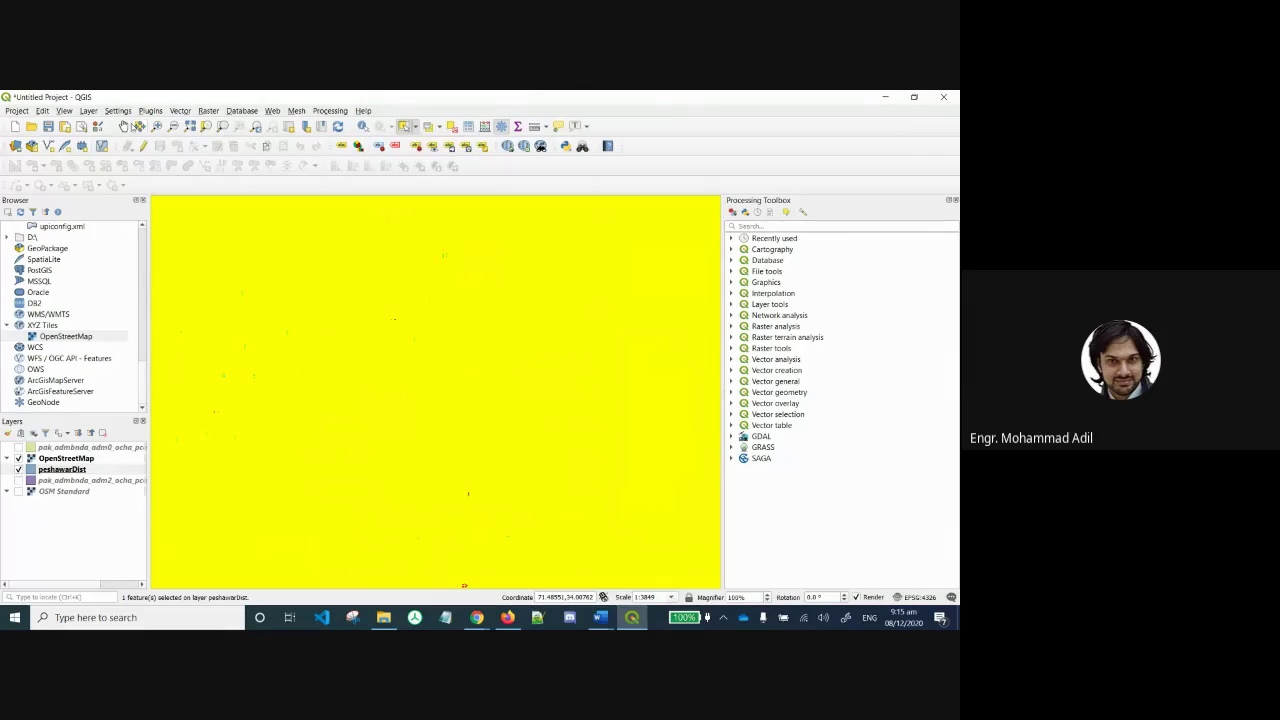
{"action": "left_click", "coordinate": [124, 126]}
{"action": "scroll", "coordinate": [337, 366], "scroll_direction": "down", "scroll_amount": 1}
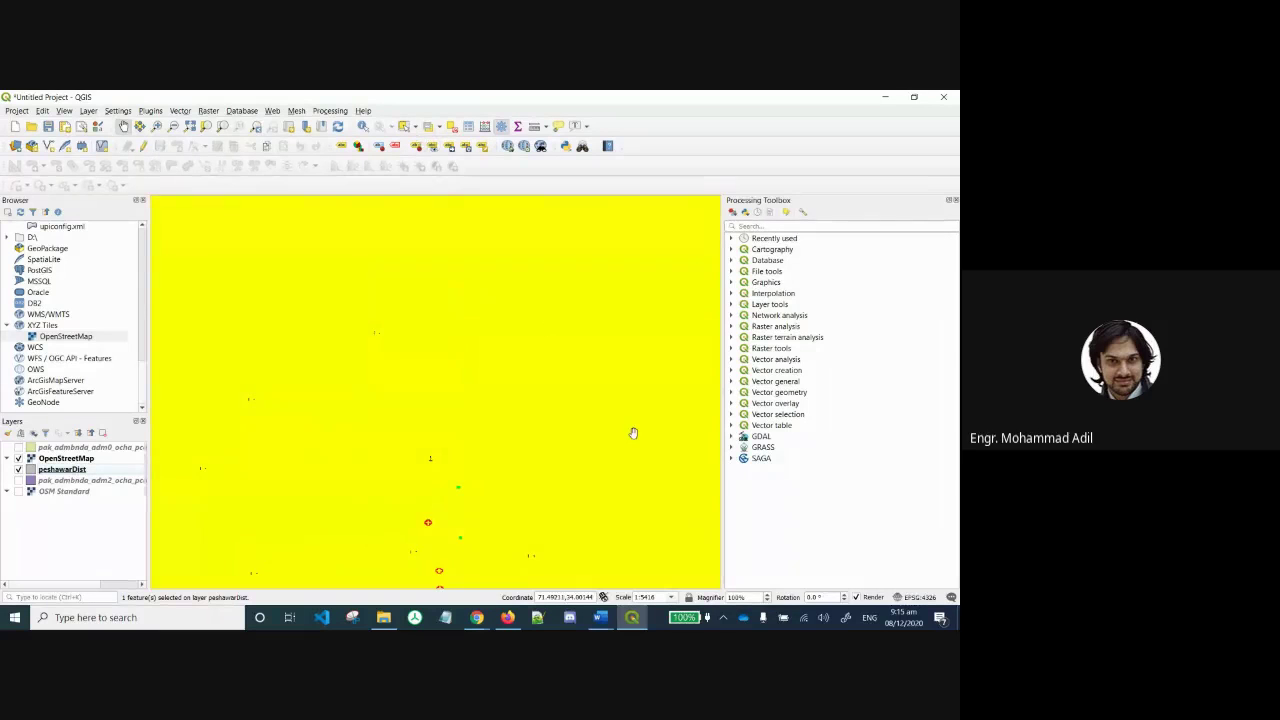
{"action": "scroll", "coordinate": [633, 433], "scroll_direction": "down", "scroll_amount": 1}
{"action": "scroll", "coordinate": [633, 433], "scroll_direction": "down", "scroll_amount": 2}
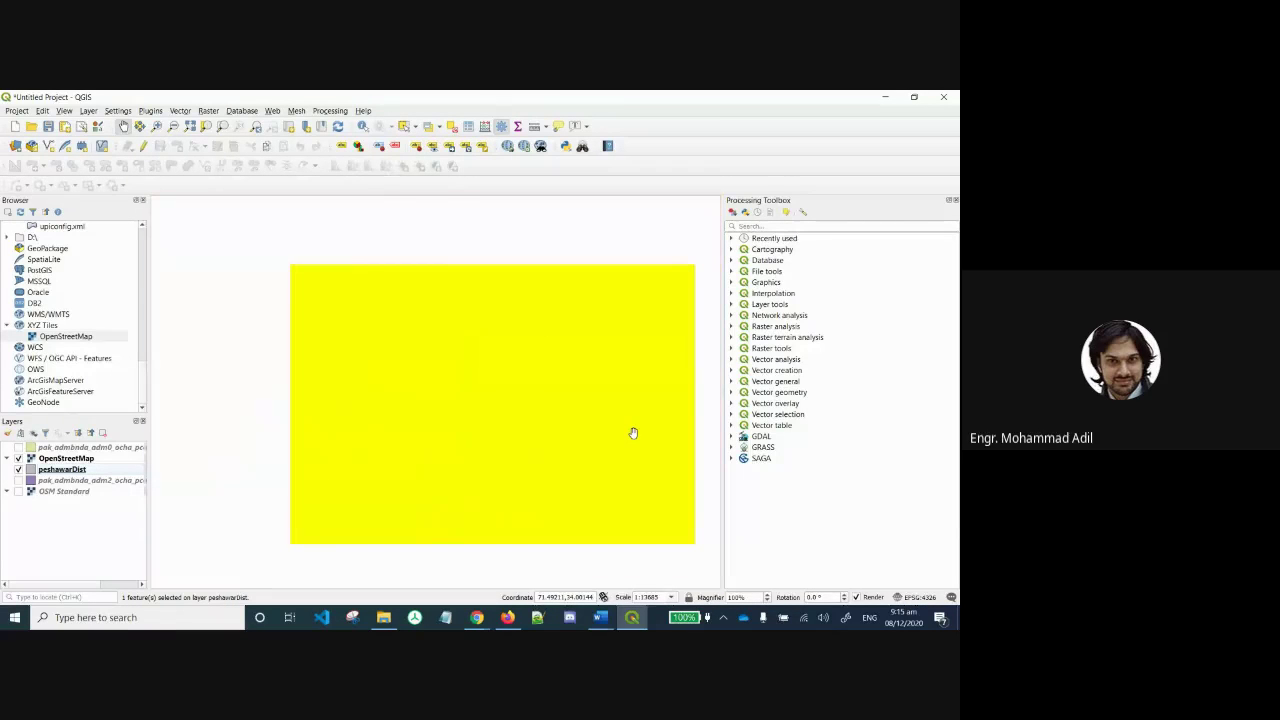
{"action": "scroll", "coordinate": [633, 433], "scroll_direction": "down", "scroll_amount": 2}
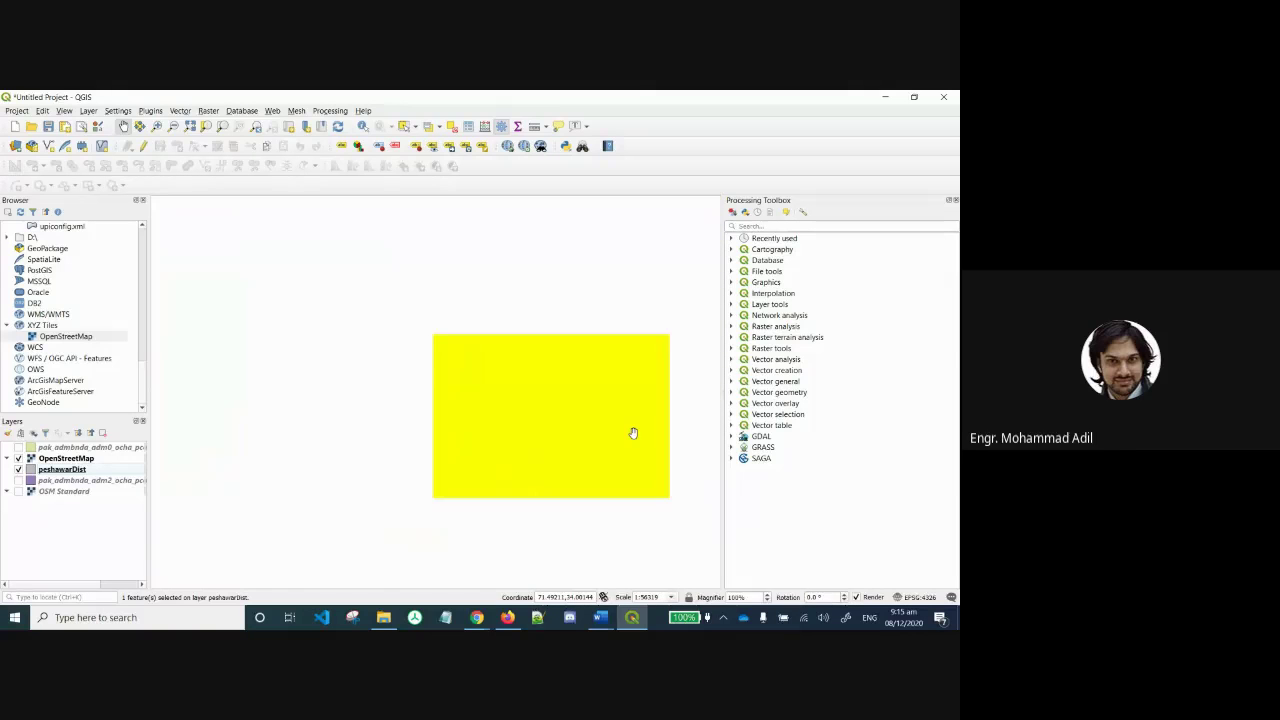
{"action": "left_click_drag", "start_coordinate": [210, 445], "coordinate": [323, 419]}
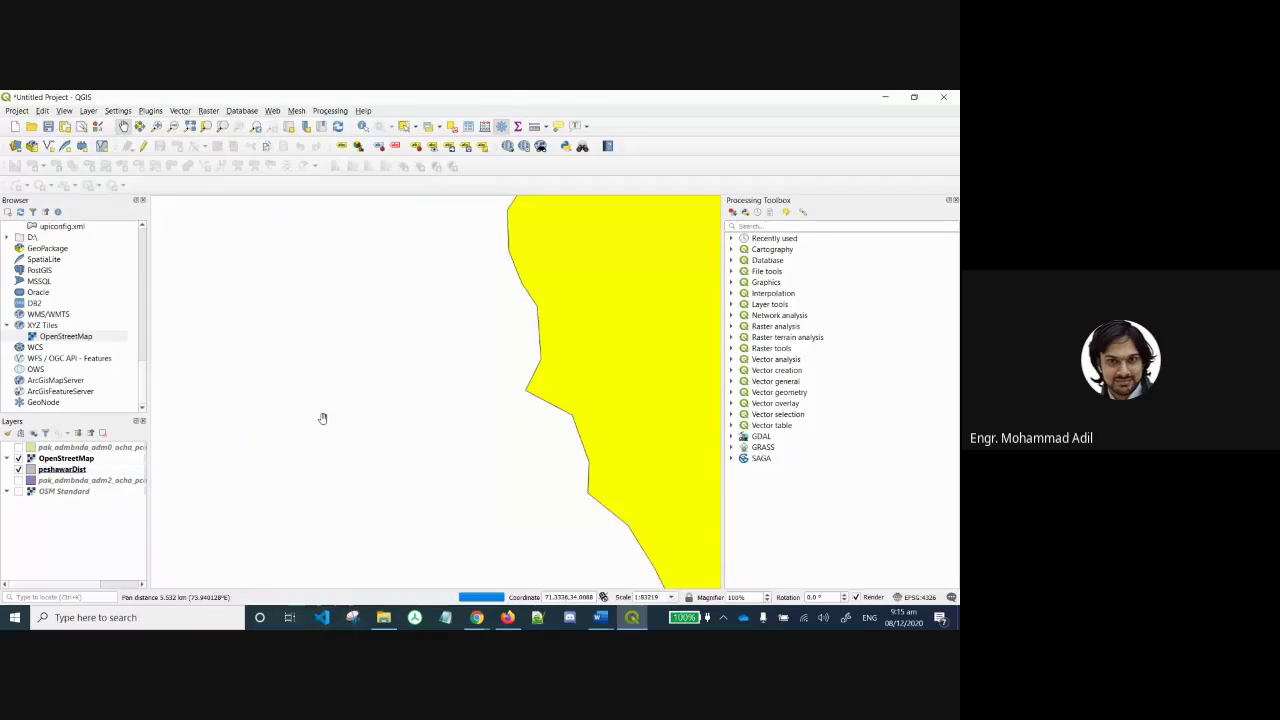
{"action": "left_click_drag", "start_coordinate": [238, 435], "coordinate": [336, 413]}
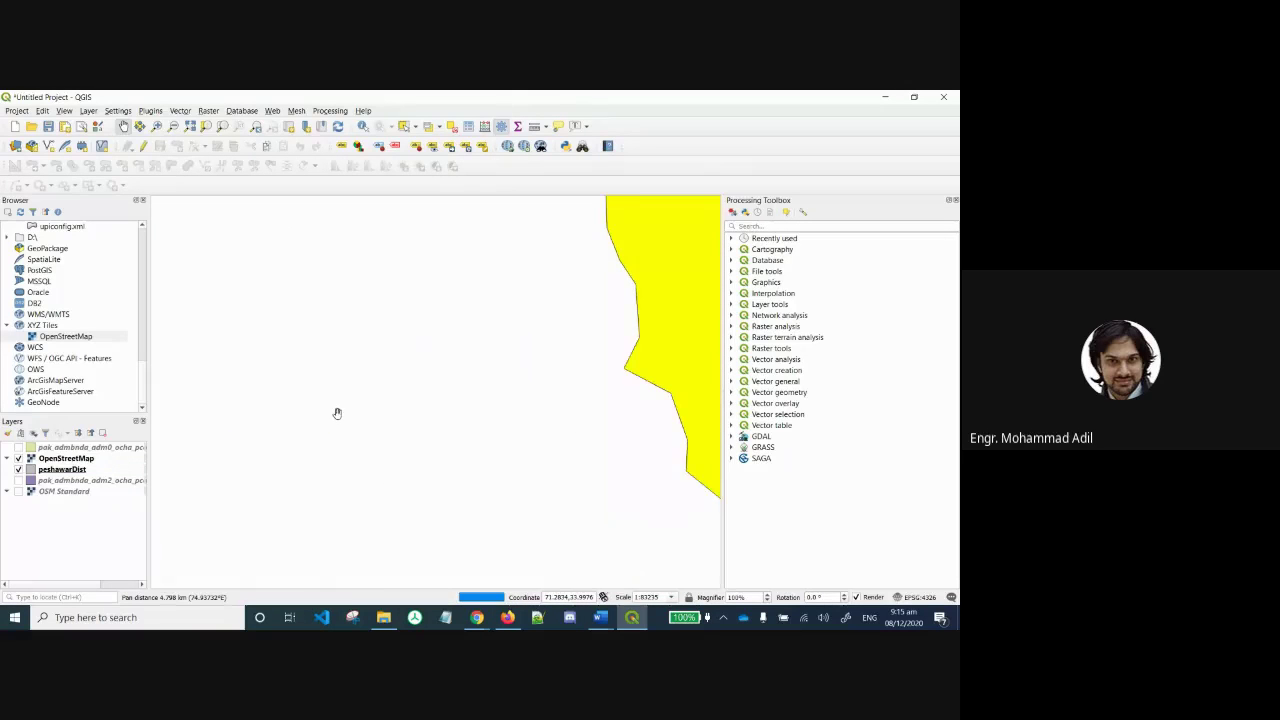
Clear the feature selection on the peshawarDist layer using the Select Features tool.
{"action": "left_click", "coordinate": [416, 128]}
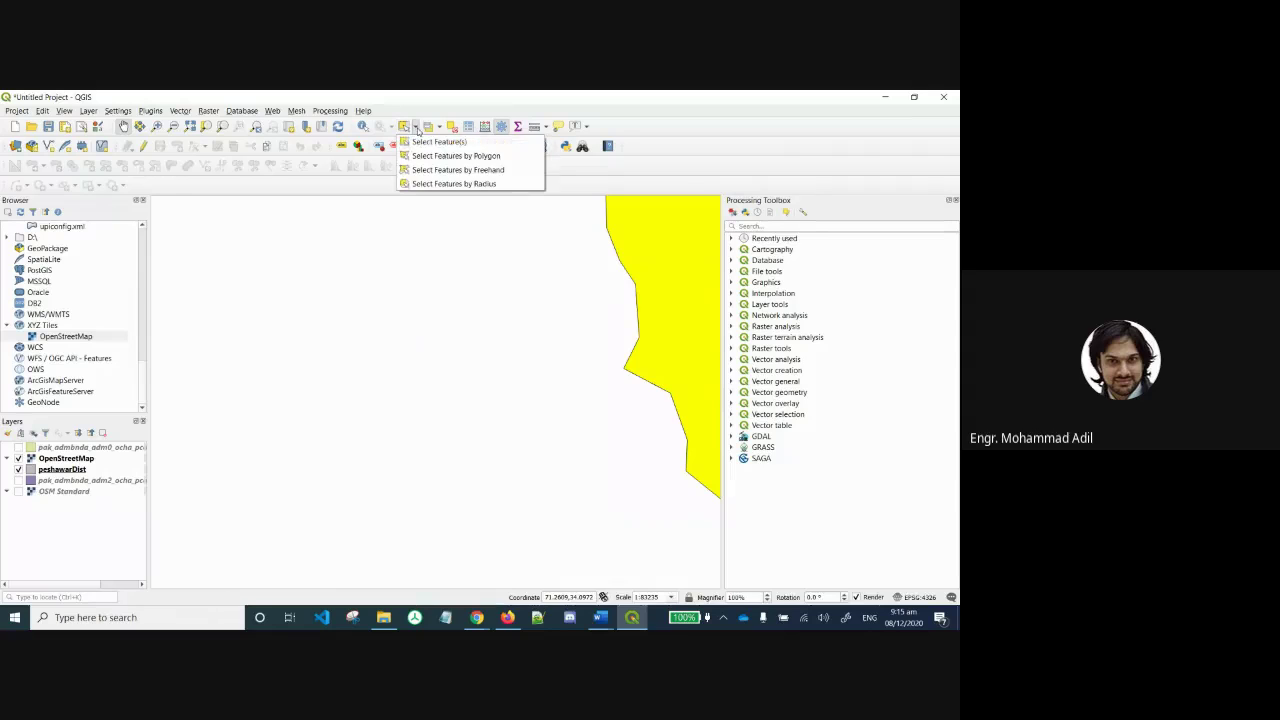
{"action": "left_click", "coordinate": [430, 142]}
{"action": "left_click", "coordinate": [446, 271]}
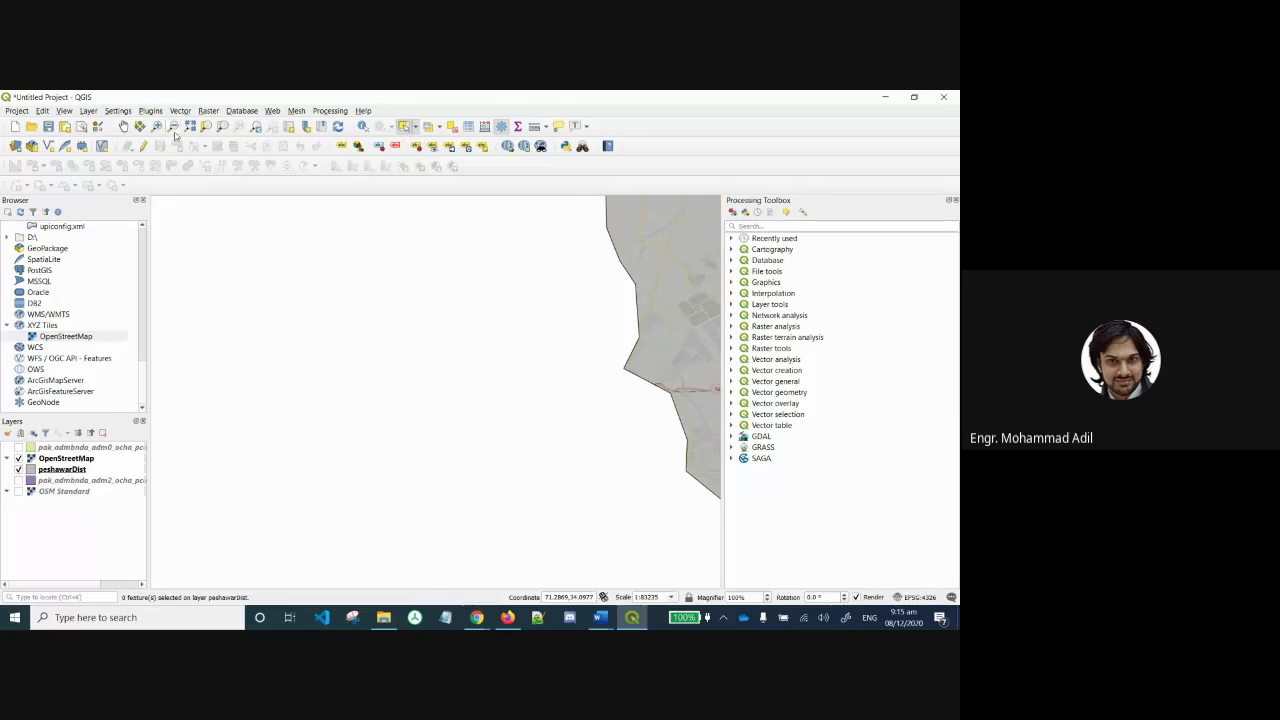
Locate the campus buildings just north of Khyber Medical College, beside Road 2, and examine them at close range.
{"action": "left_click", "coordinate": [123, 126]}
{"action": "left_click_drag", "start_coordinate": [659, 273], "coordinate": [229, 439]}
{"action": "left_click_drag", "start_coordinate": [404, 503], "coordinate": [398, 452]}
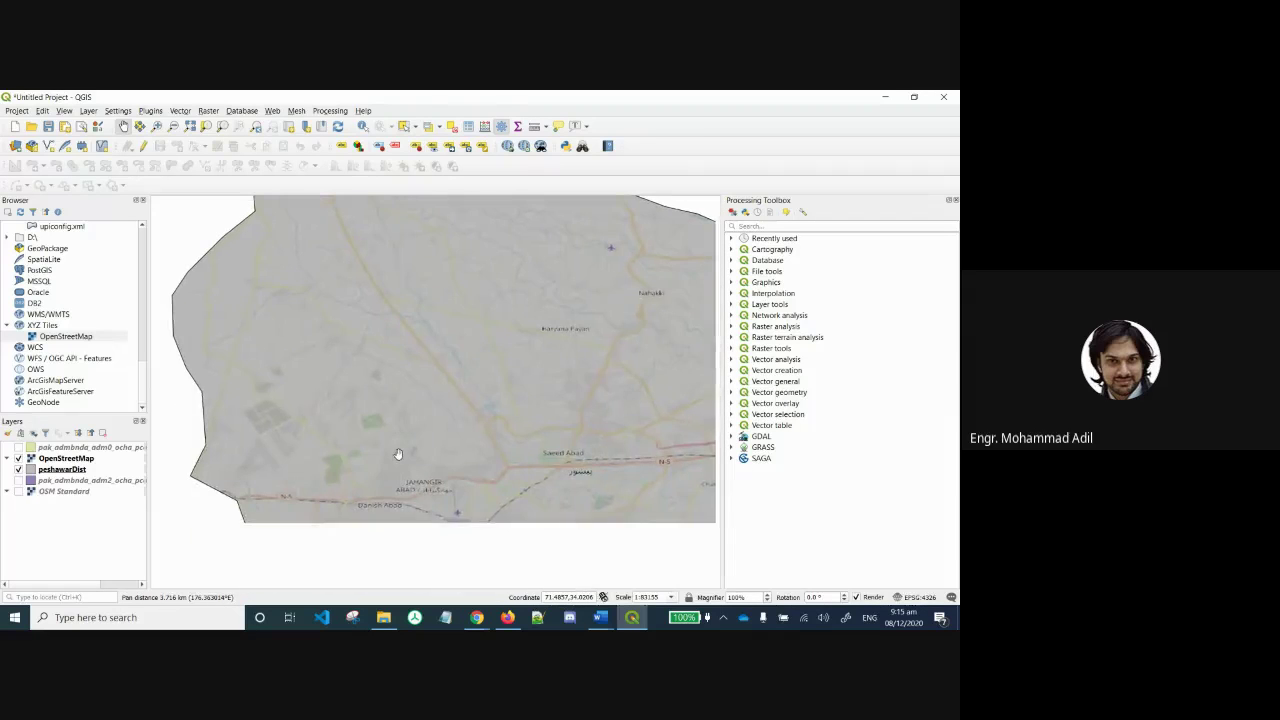
{"action": "scroll", "coordinate": [405, 465], "scroll_direction": "up", "scroll_amount": 1}
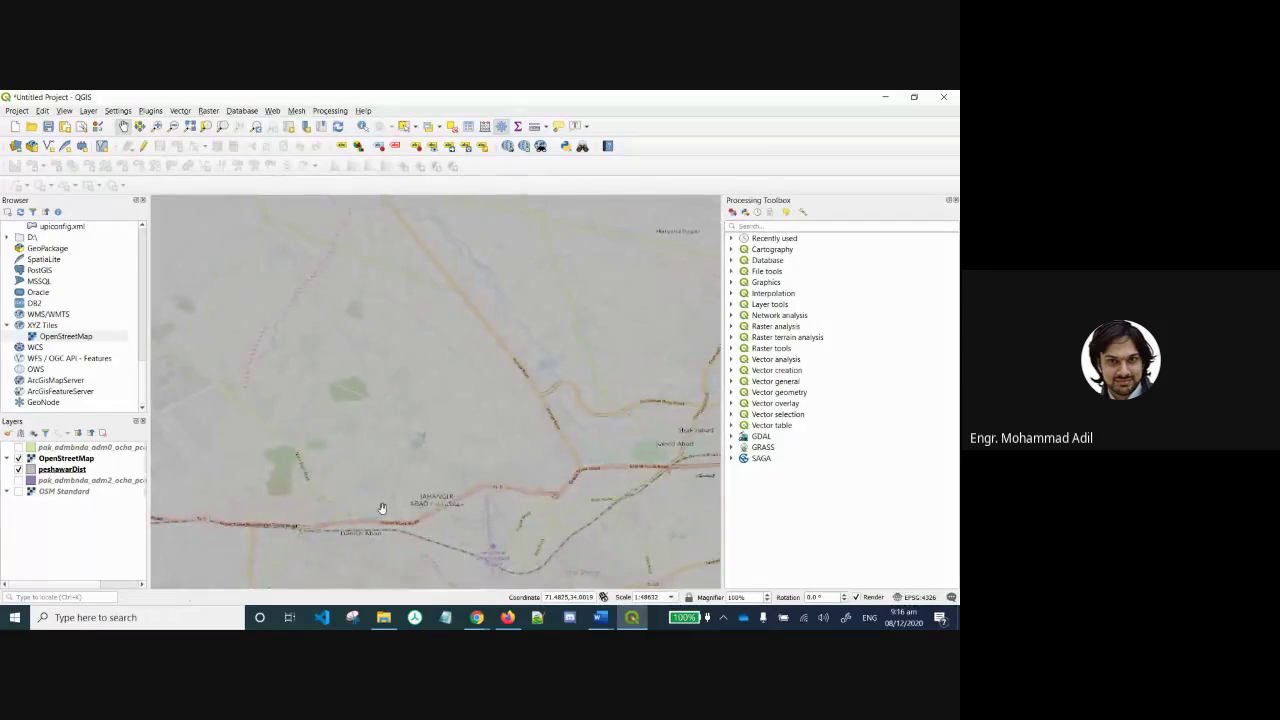
{"action": "left_click_drag", "start_coordinate": [380, 508], "coordinate": [436, 434]}
{"action": "scroll", "coordinate": [436, 434], "scroll_direction": "up", "scroll_amount": 2}
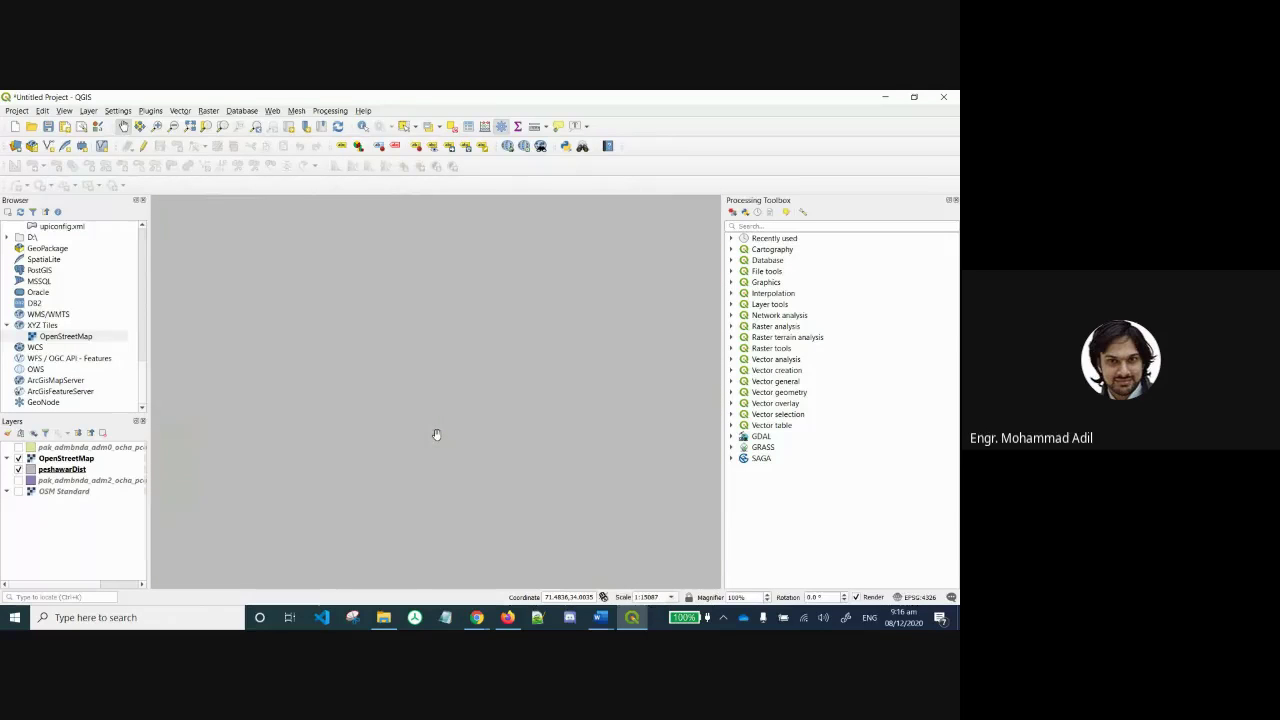
{"action": "scroll", "coordinate": [486, 450], "scroll_direction": "up", "scroll_amount": 1}
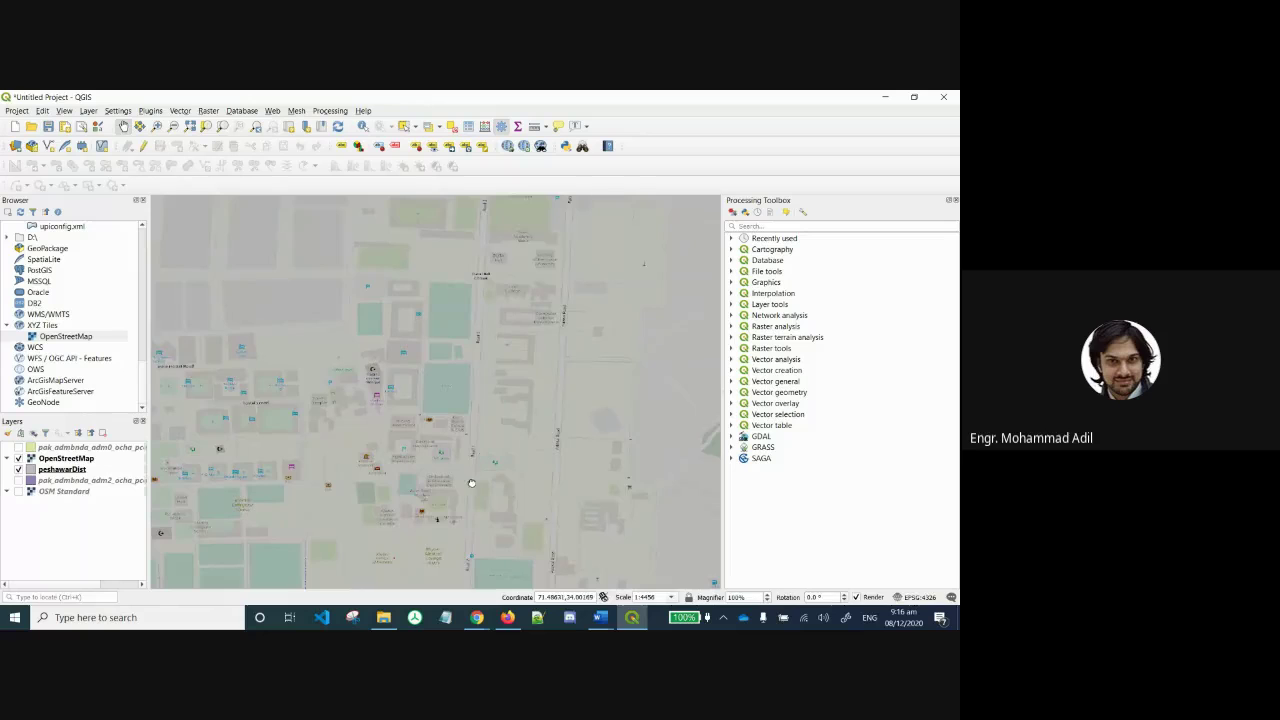
{"action": "left_click_drag", "start_coordinate": [471, 486], "coordinate": [469, 378]}
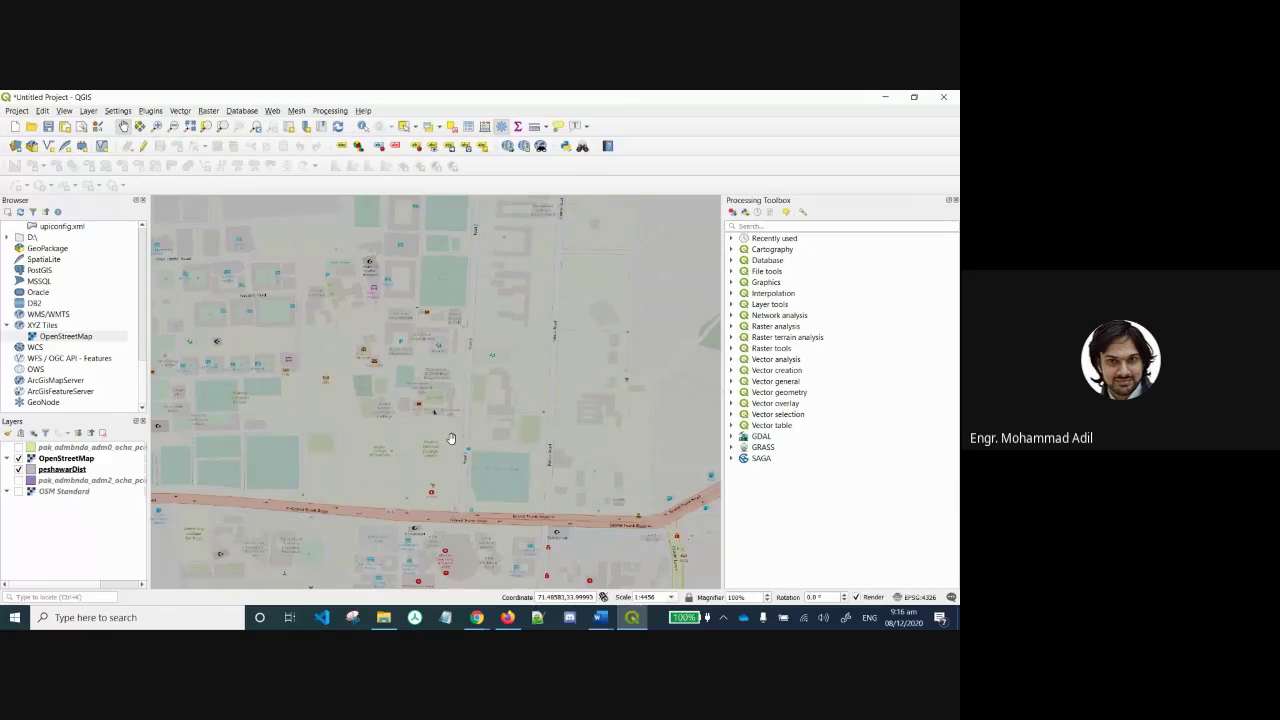
{"action": "left_click_drag", "start_coordinate": [460, 405], "coordinate": [458, 433]}
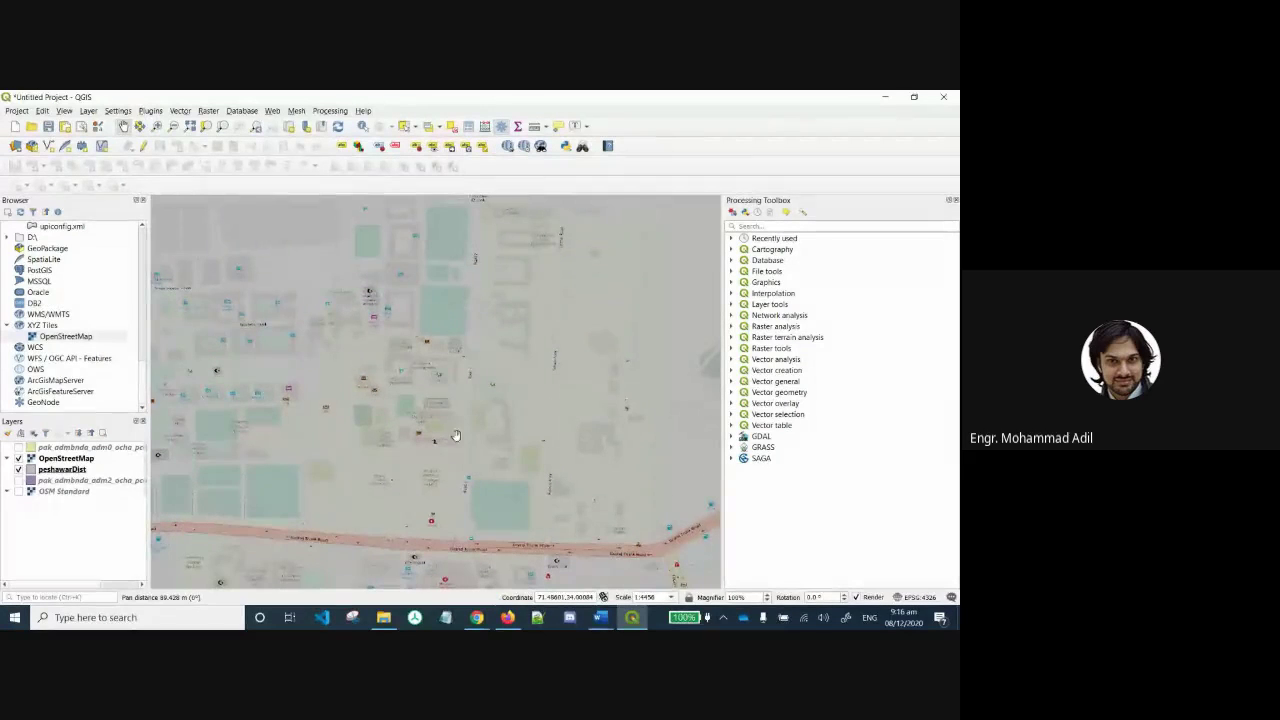
{"action": "scroll", "coordinate": [429, 448], "scroll_direction": "up", "scroll_amount": 1}
{"action": "scroll", "coordinate": [429, 448], "scroll_direction": "up", "scroll_amount": 2}
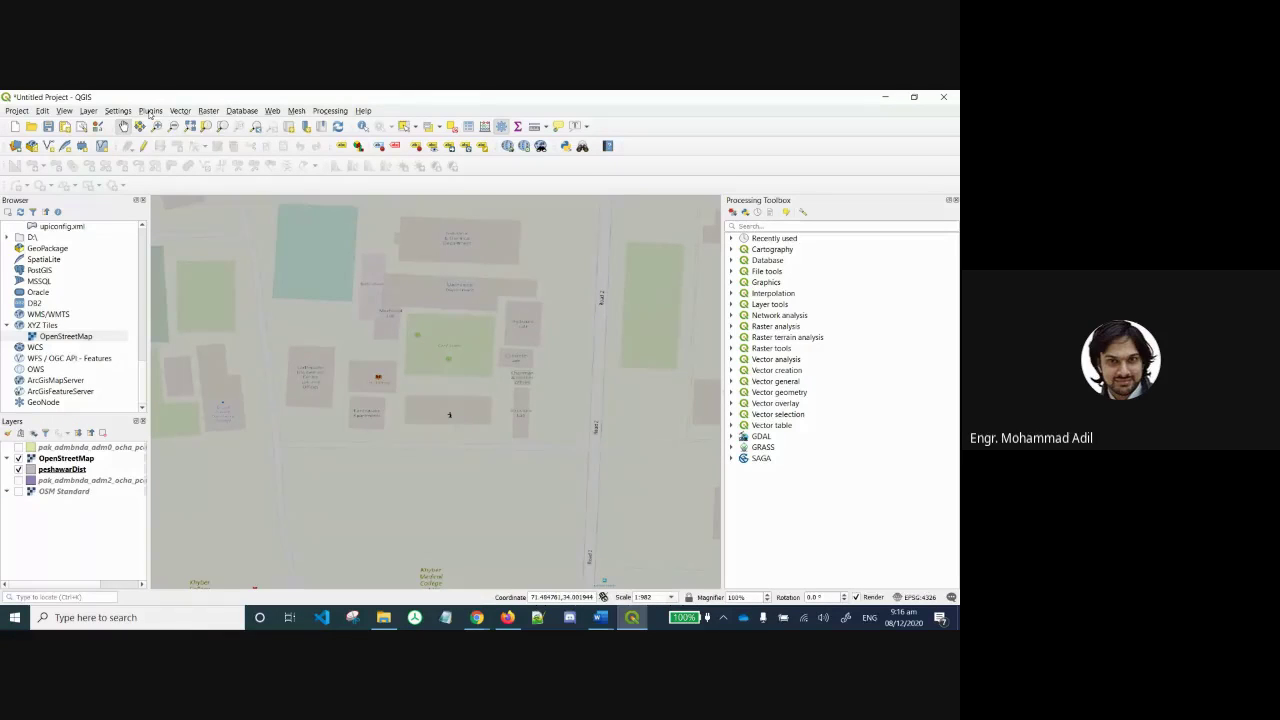
Search all available plugins for "geocodi" and review the GeoCoding plugin's description and installation state.
{"action": "left_click", "coordinate": [150, 111]}
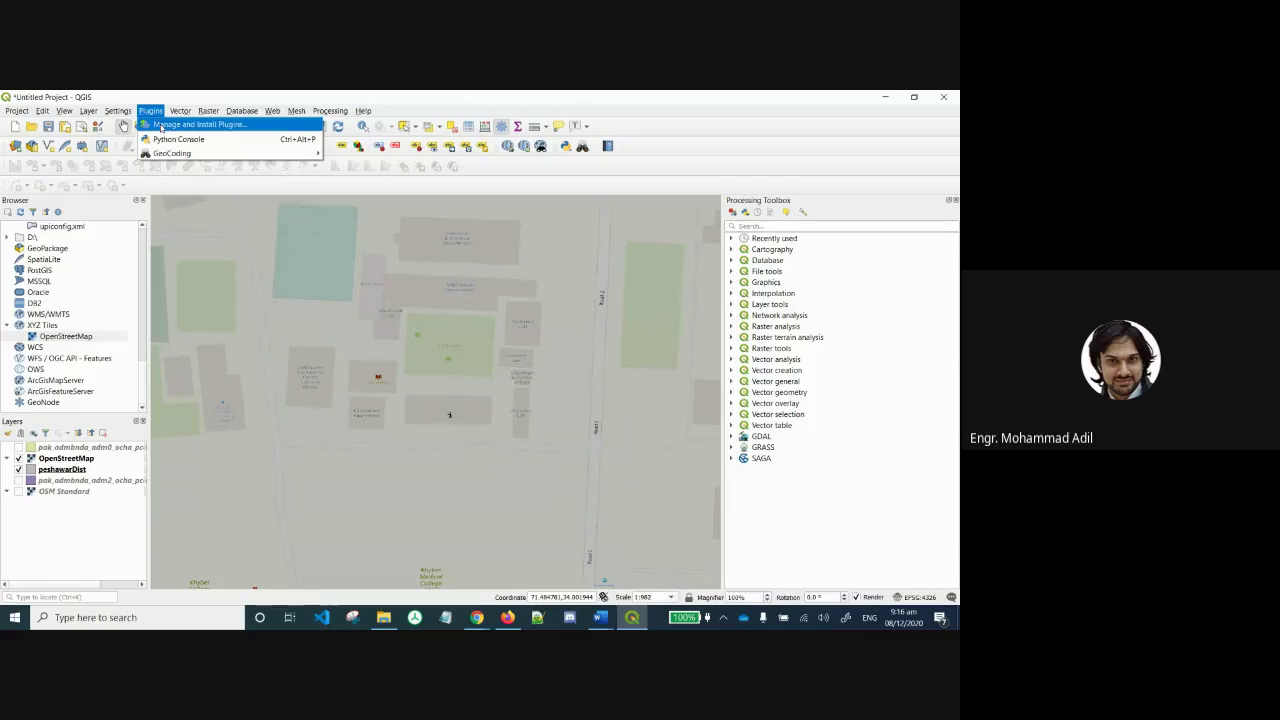
{"action": "left_click", "coordinate": [162, 125]}
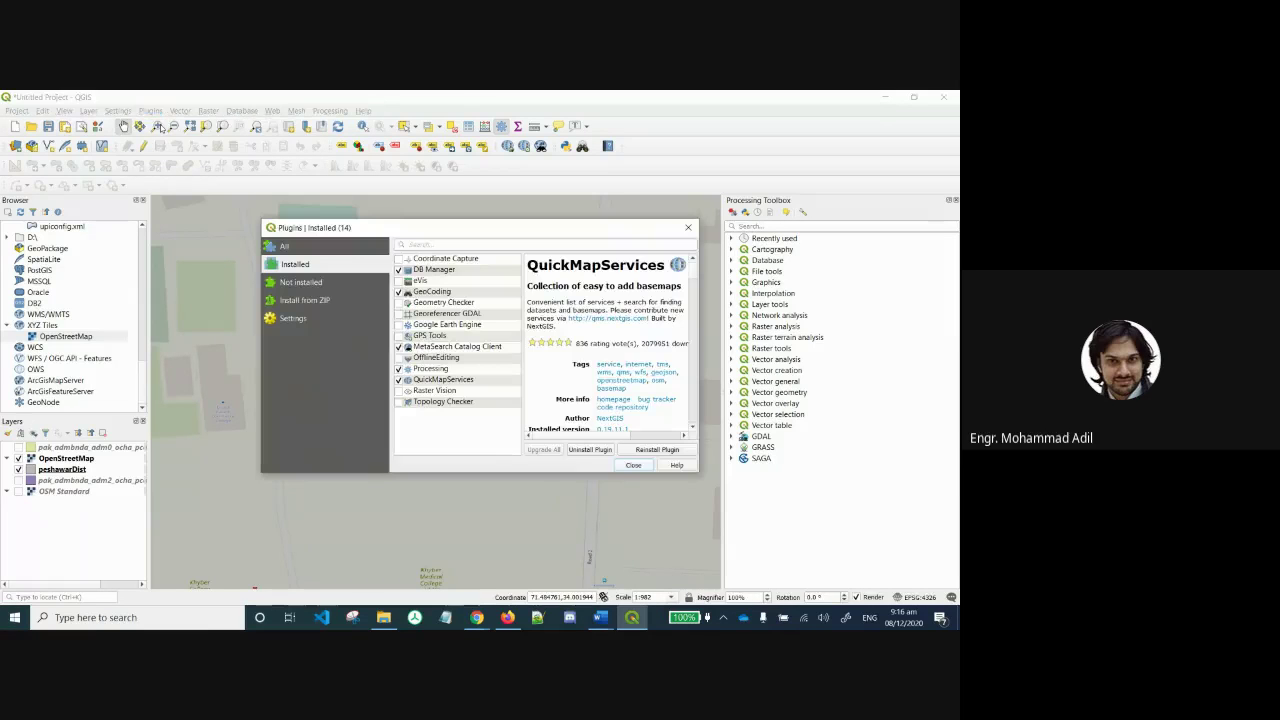
{"action": "left_click", "coordinate": [284, 246]}
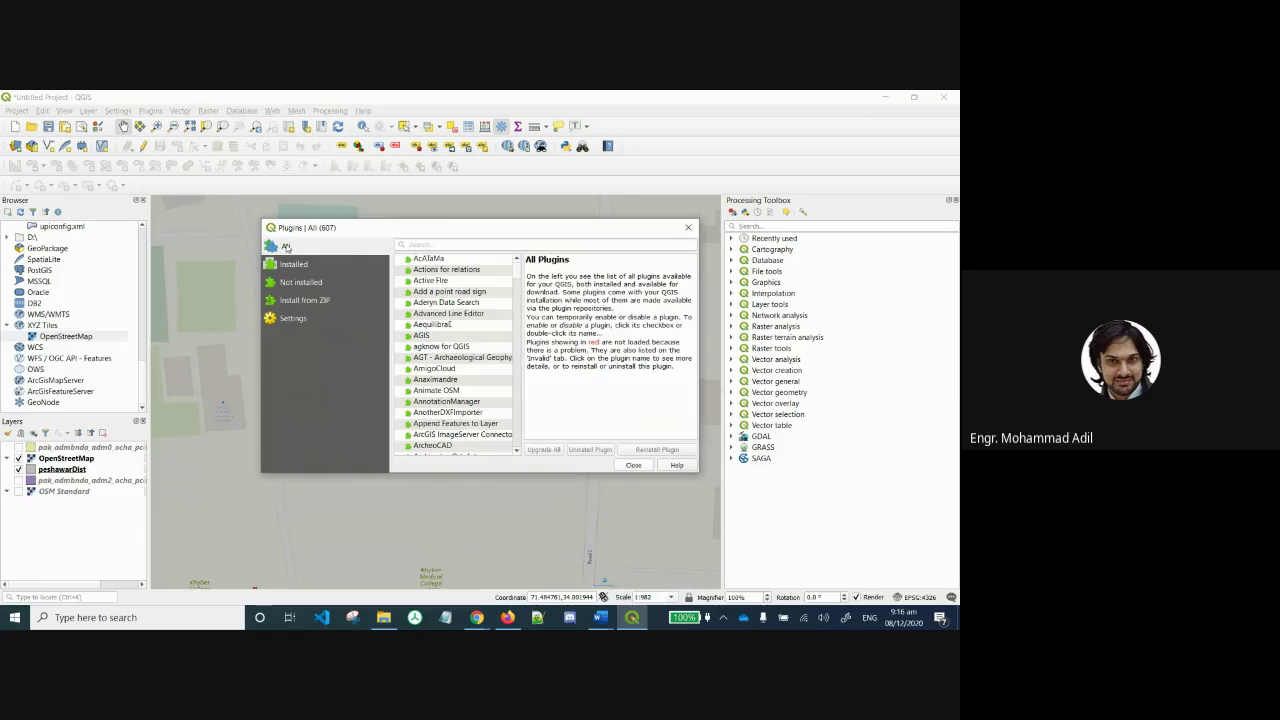
{"action": "left_click", "coordinate": [443, 245]}
{"action": "type", "text": "g"}
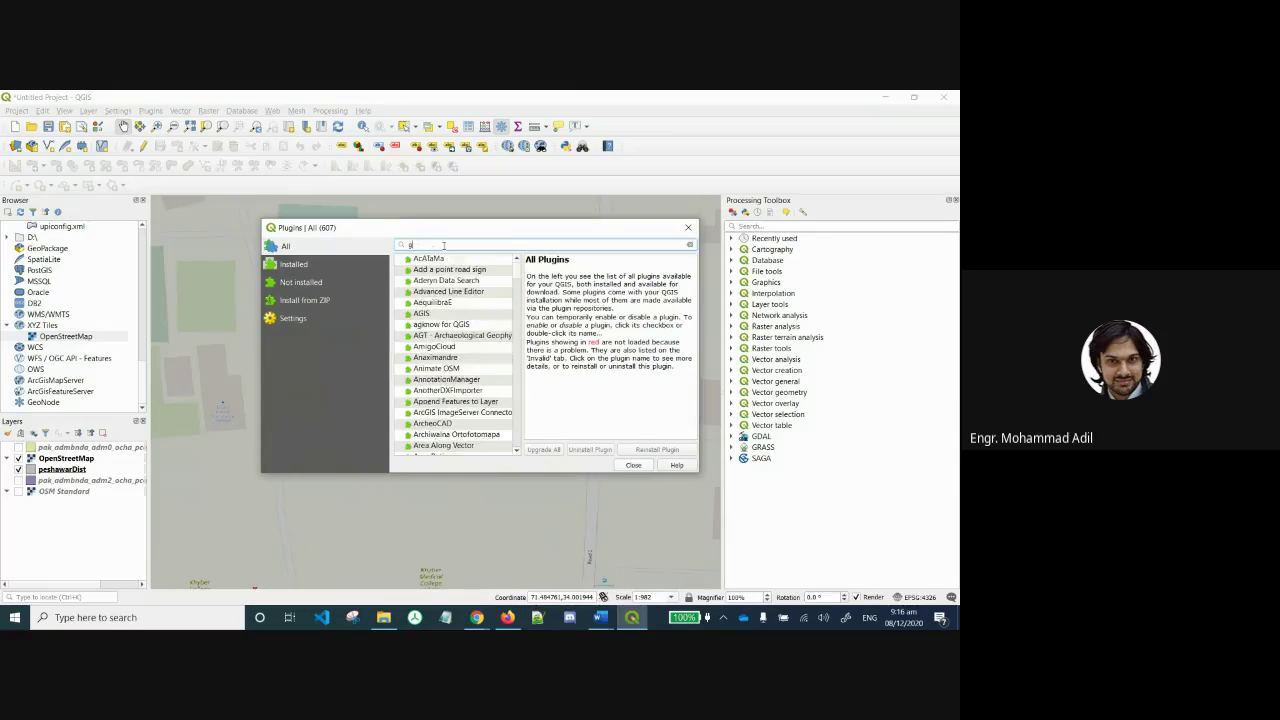
{"action": "type", "text": "eocodi"}
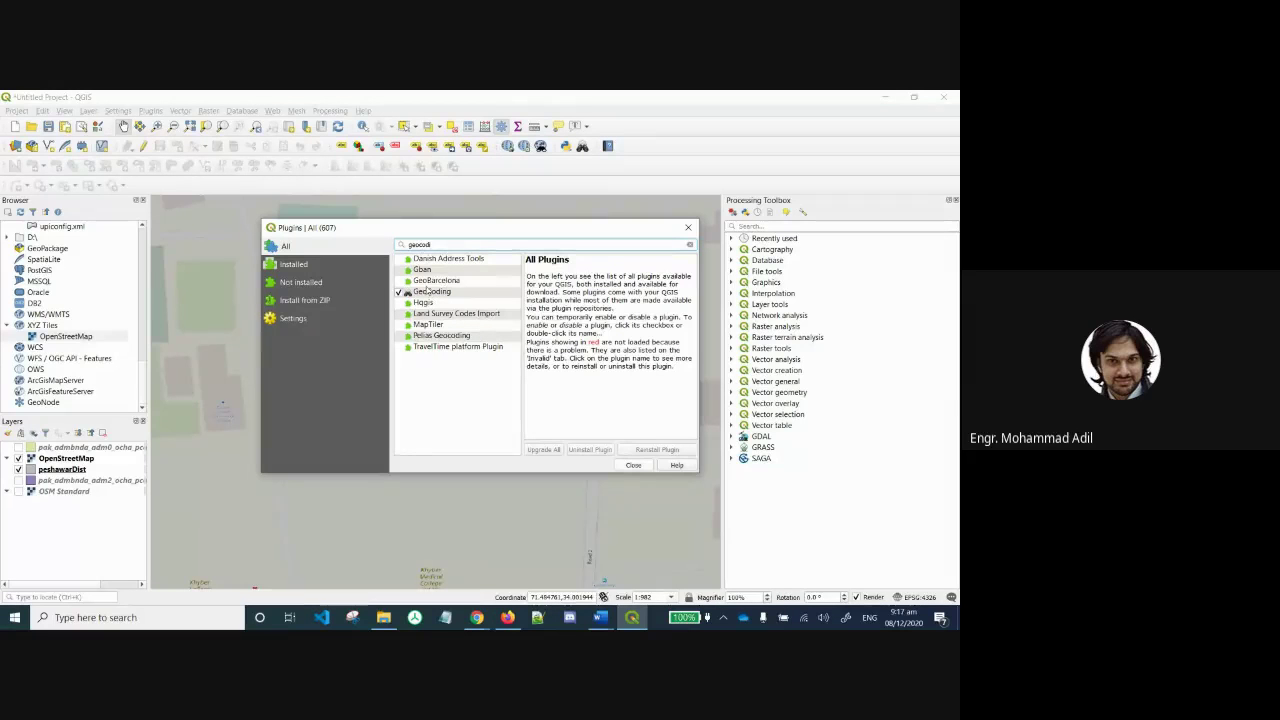
{"action": "left_click", "coordinate": [463, 292]}
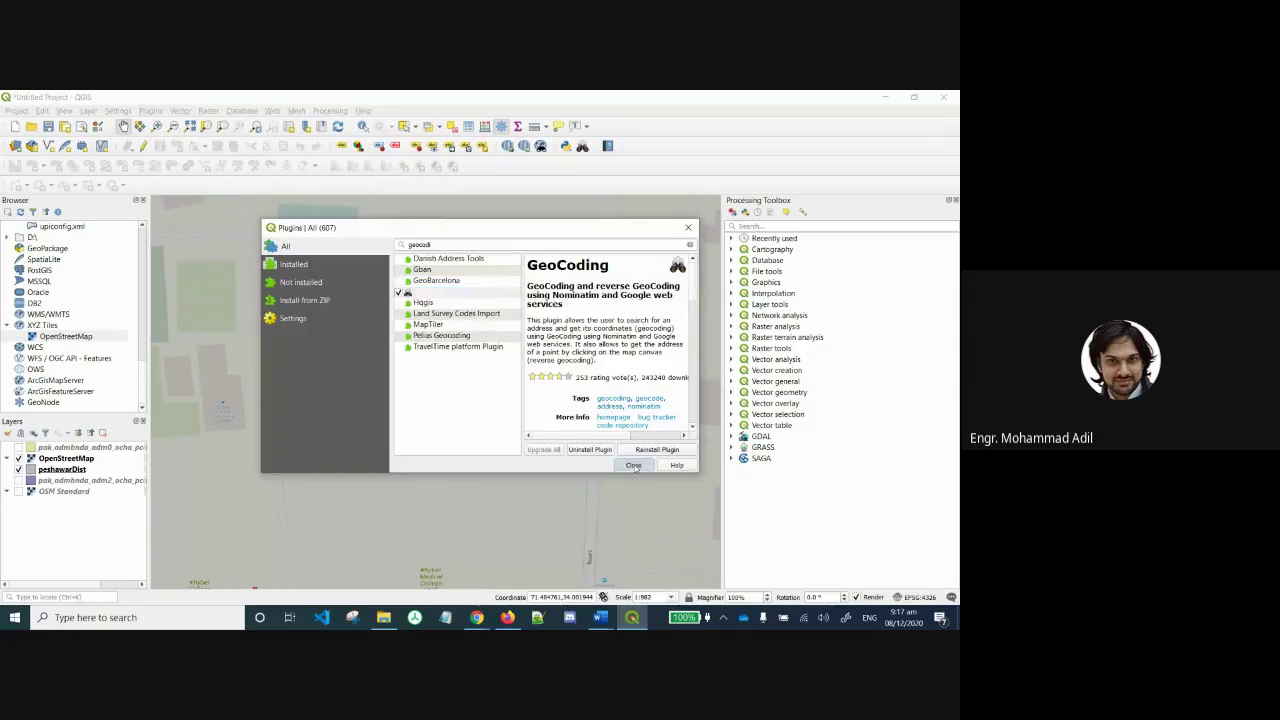
{"action": "left_click", "coordinate": [633, 466]}
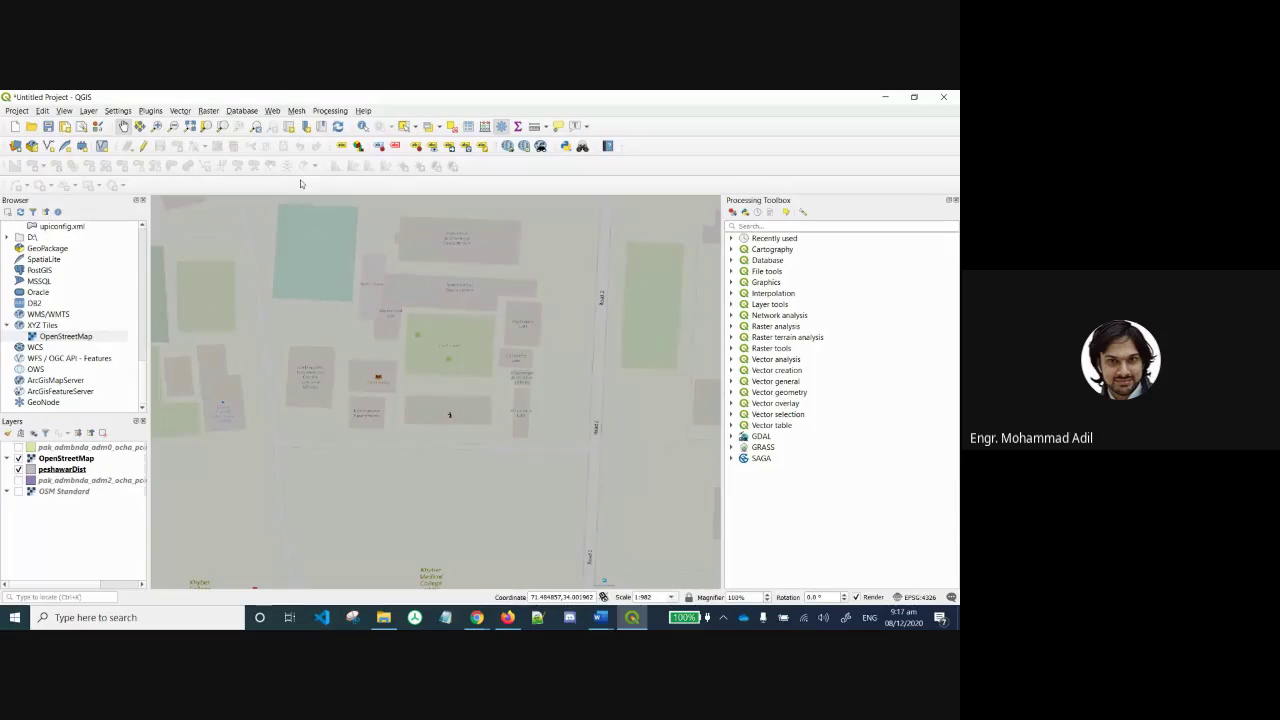
{"action": "left_click", "coordinate": [151, 111]}
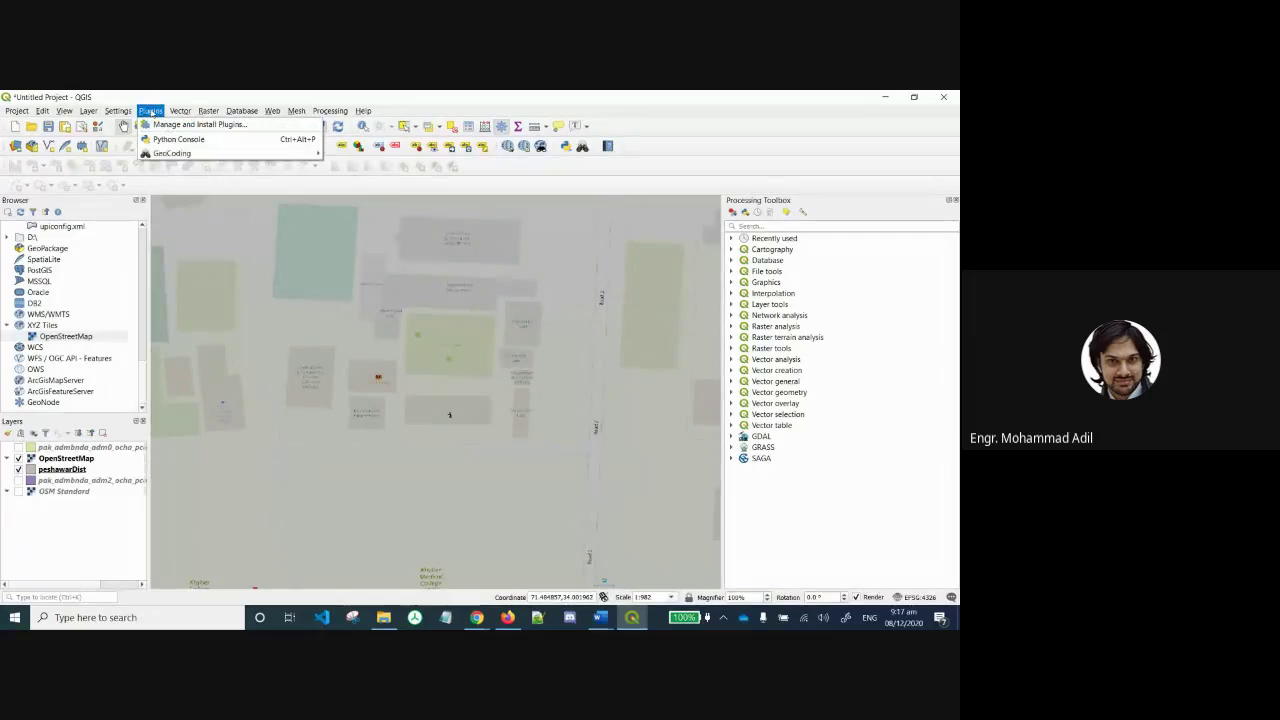
{"action": "mouse_move", "coordinate": [170, 155]}
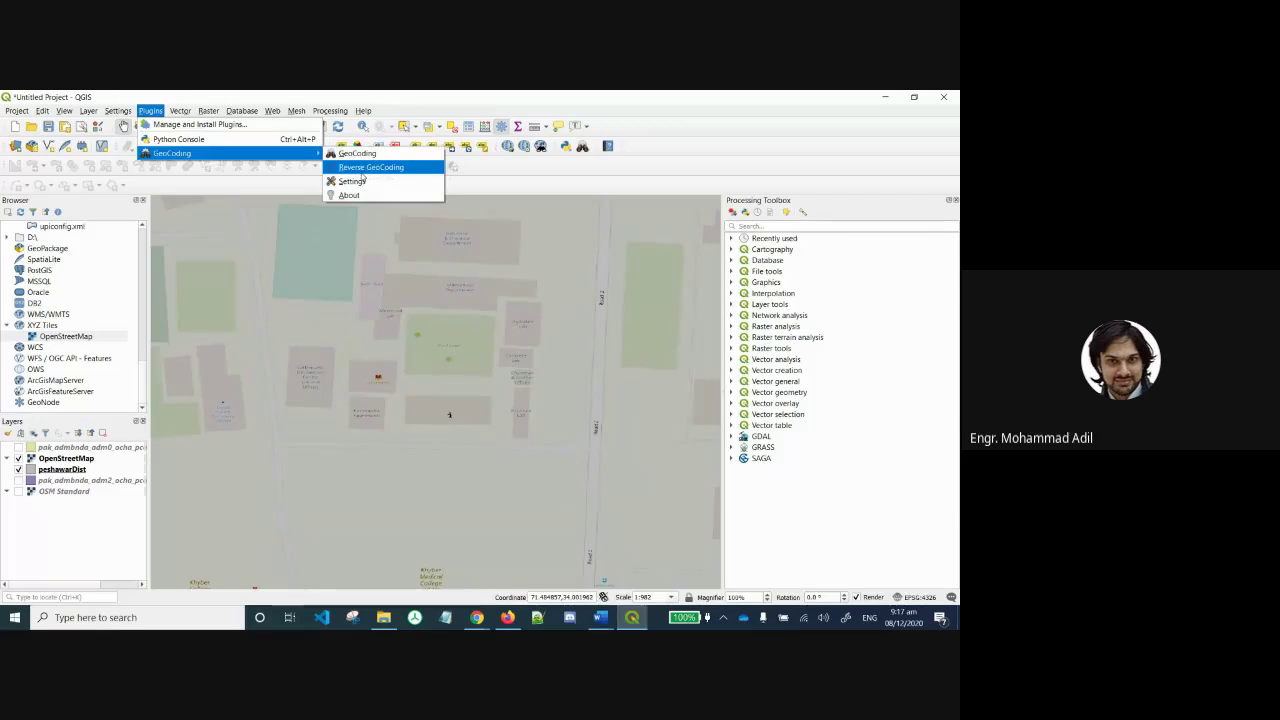
{"action": "key", "text": "Escape"}
{"action": "key", "text": "Escape"}
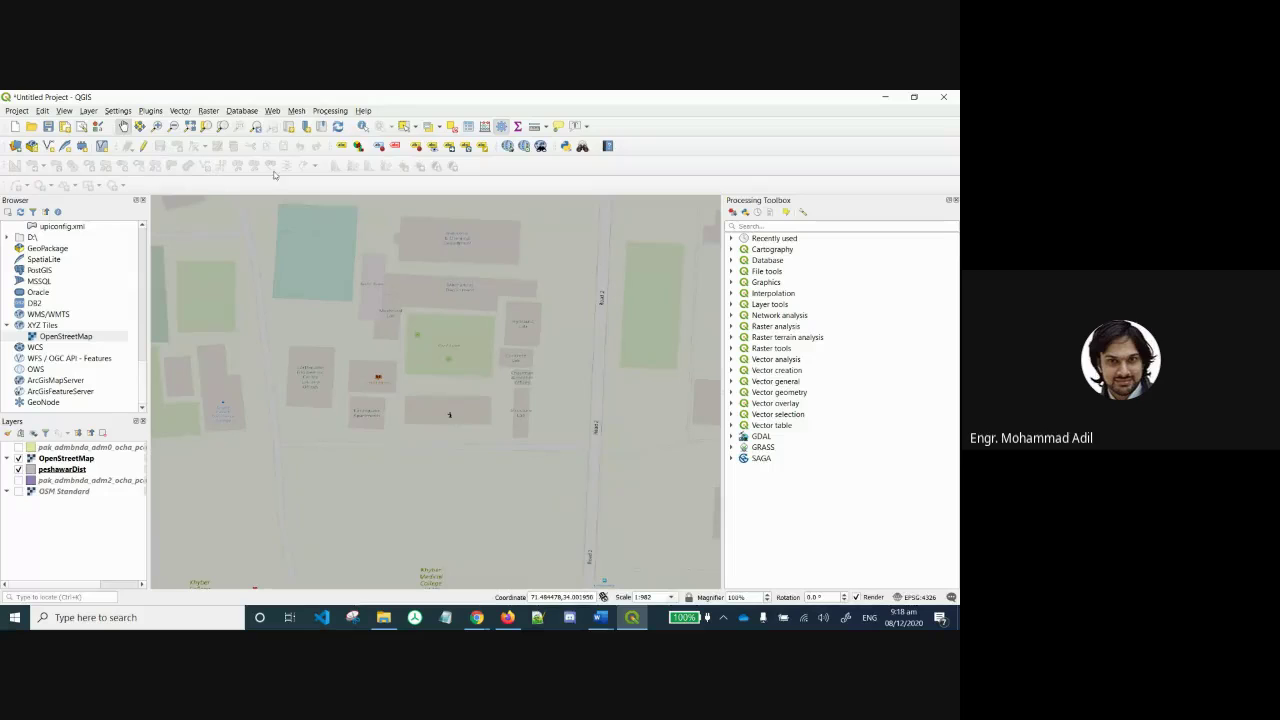
Reverse geocode the building just south of the campus's central lawn with the GeoCoding plugin and accept the address.
{"action": "left_click", "coordinate": [150, 111]}
{"action": "mouse_move", "coordinate": [170, 153]}
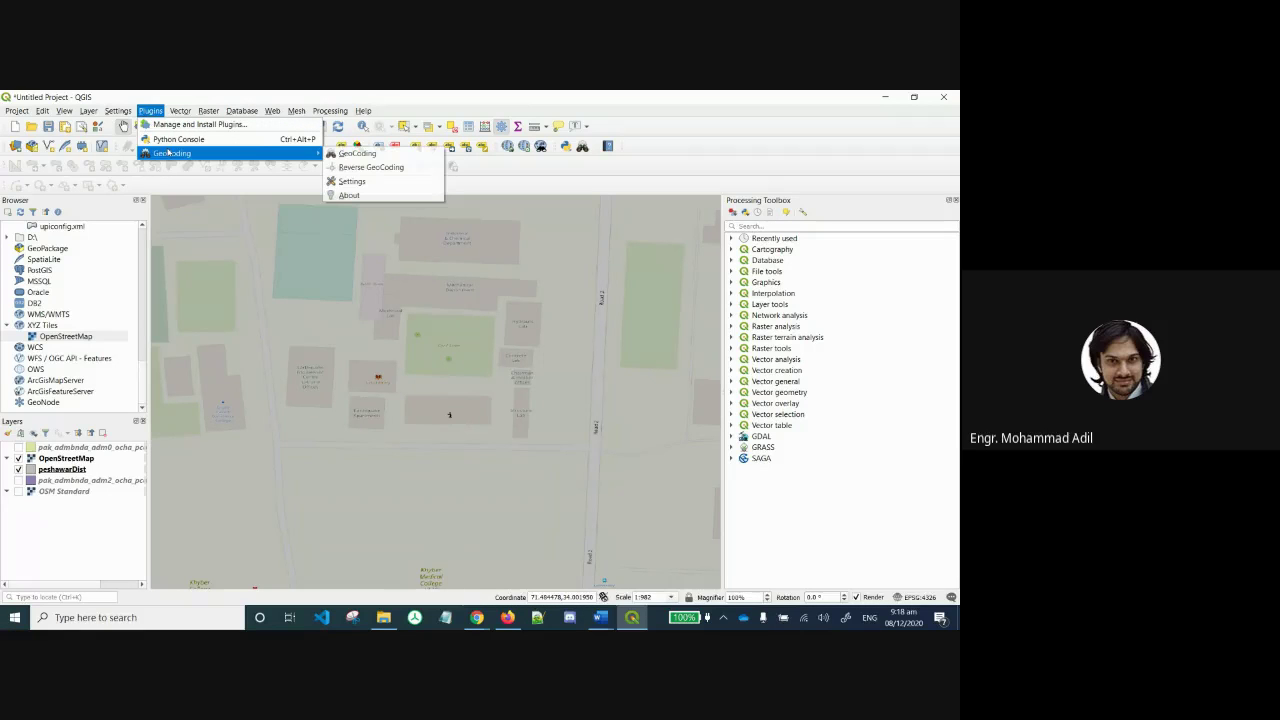
{"action": "left_click", "coordinate": [396, 167]}
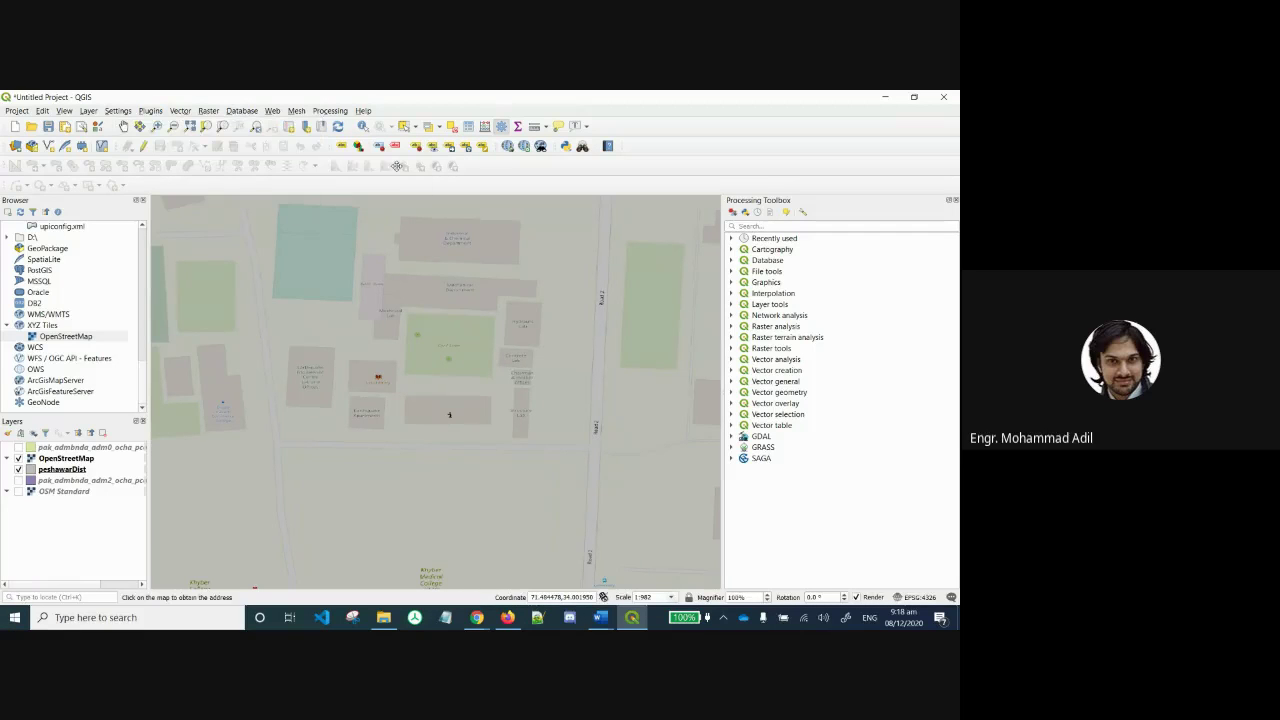
{"action": "left_click", "coordinate": [430, 411]}
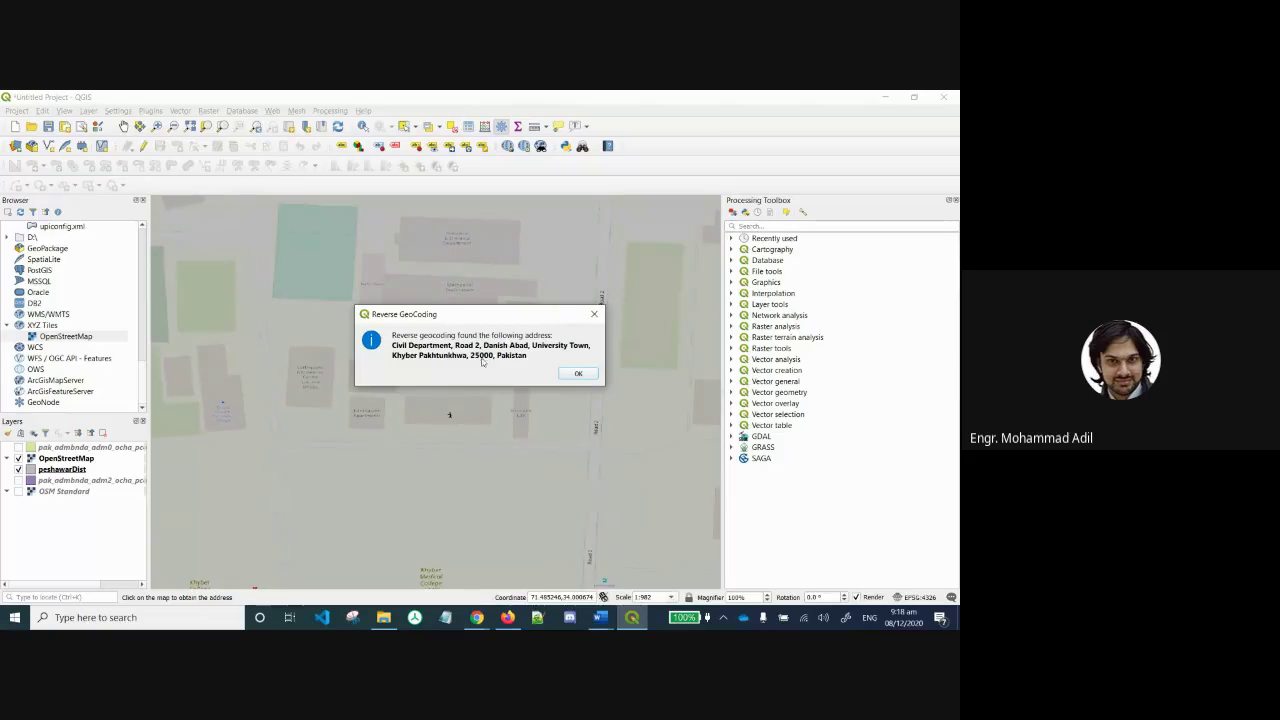
{"action": "left_click", "coordinate": [576, 373]}
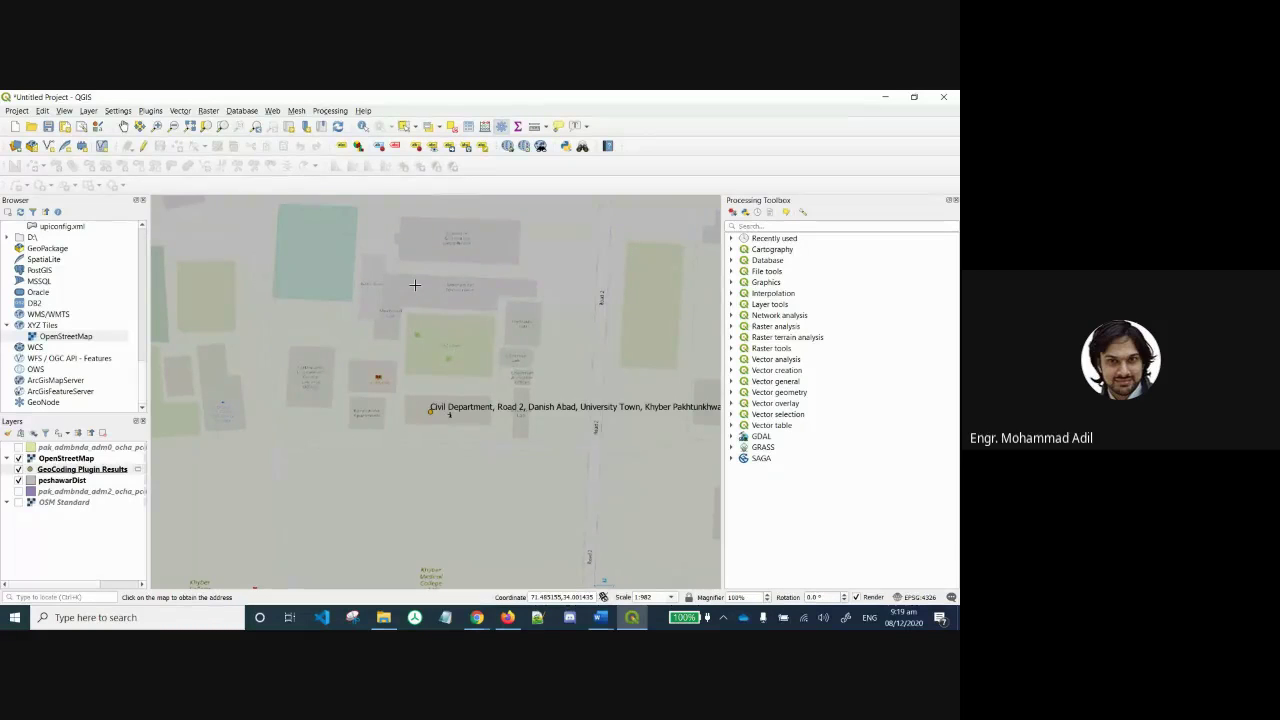
Reverse geocode the long building just north of the central lawn and the green lawn farther west, accepting each address.
{"action": "left_click", "coordinate": [415, 285]}
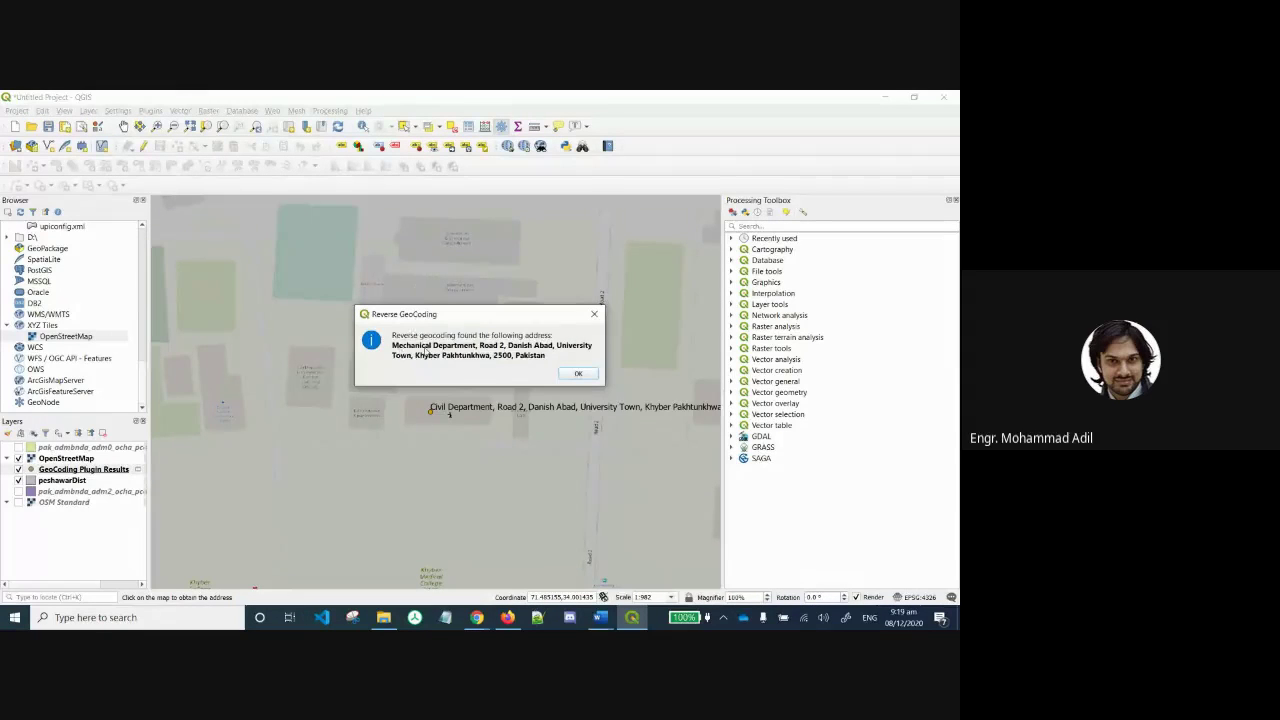
{"action": "left_click", "coordinate": [588, 375]}
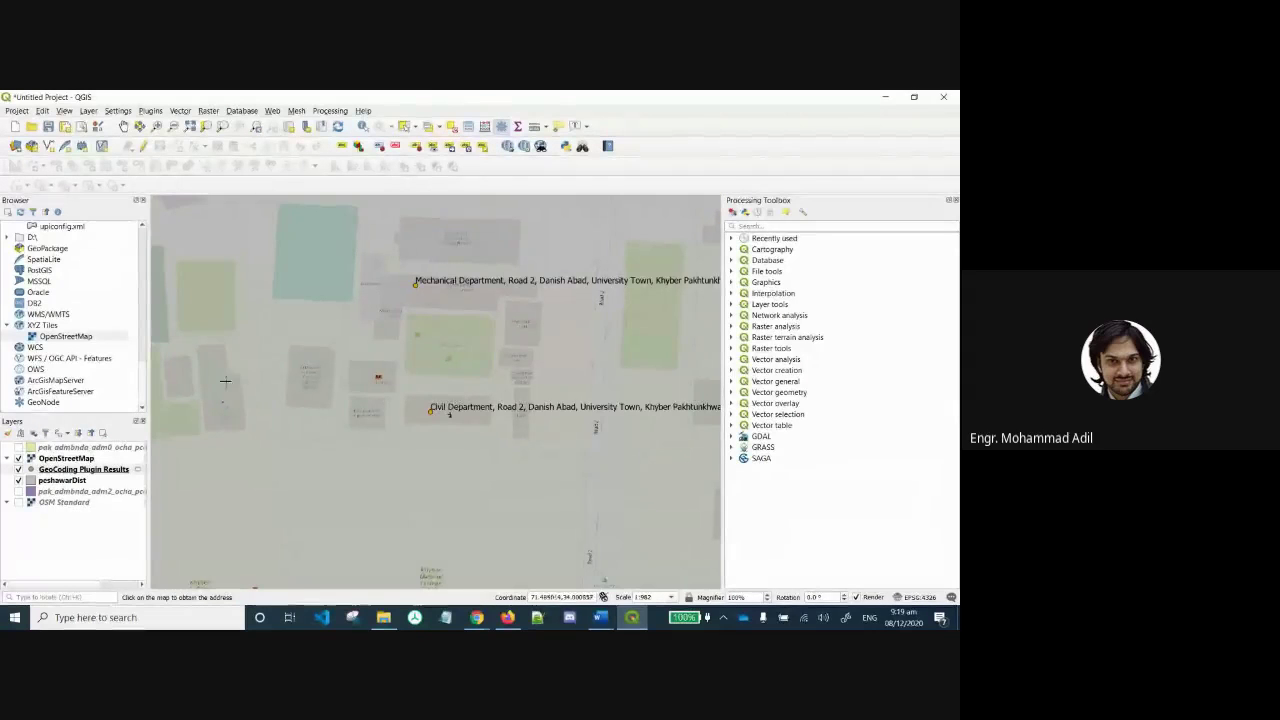
{"action": "left_click", "coordinate": [203, 296]}
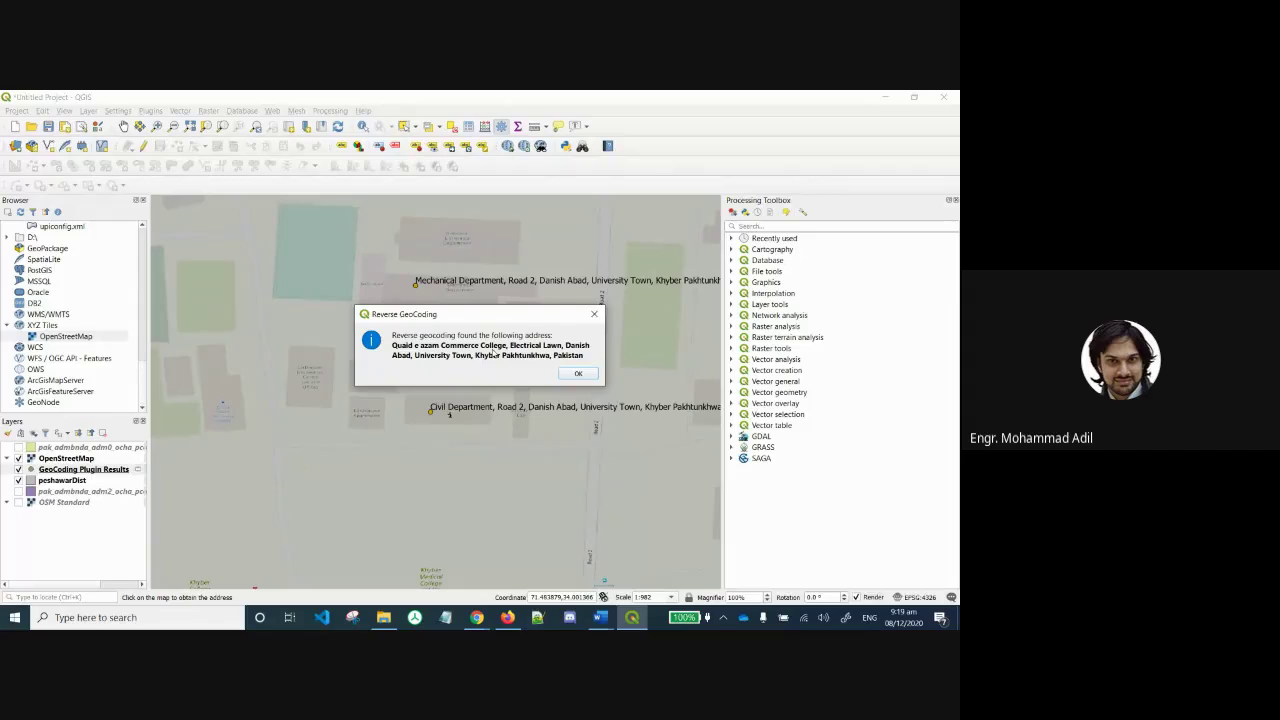
{"action": "left_click", "coordinate": [580, 374]}
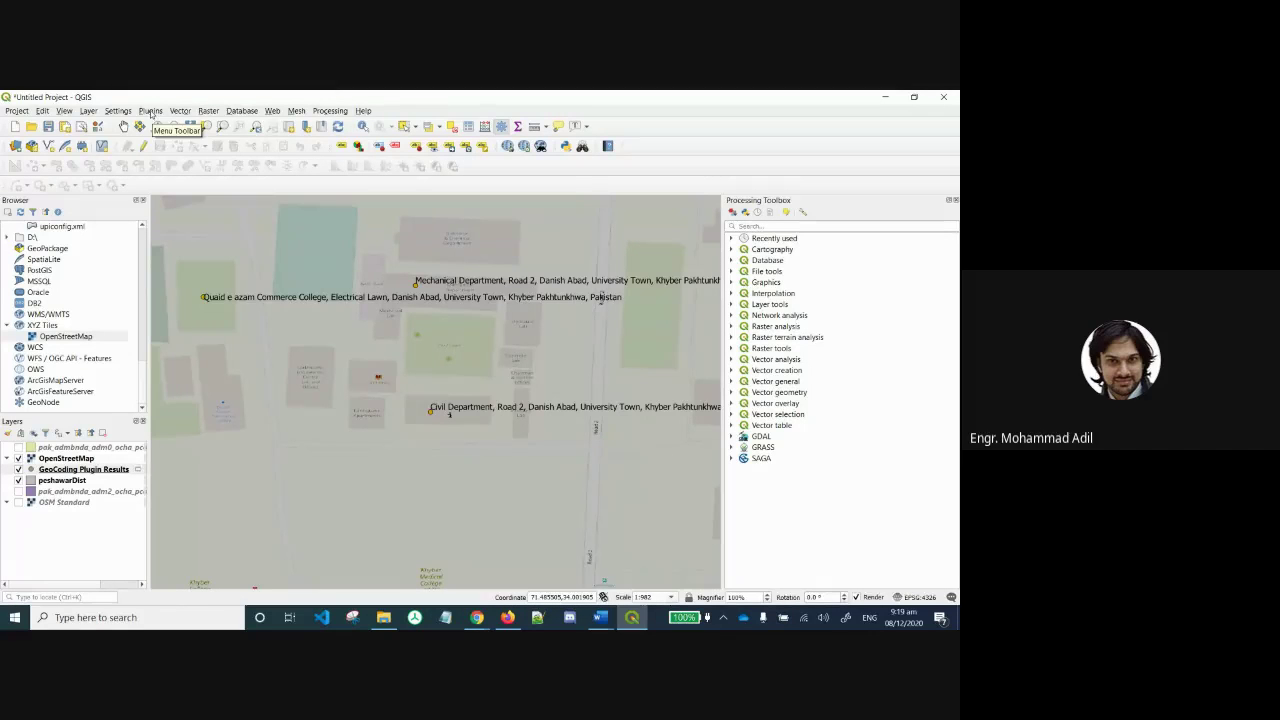
Review the geocoder engine choices in the GeoCoding plugin's settings and leave them without saving changes.
{"action": "left_click", "coordinate": [150, 111]}
{"action": "mouse_move", "coordinate": [198, 157]}
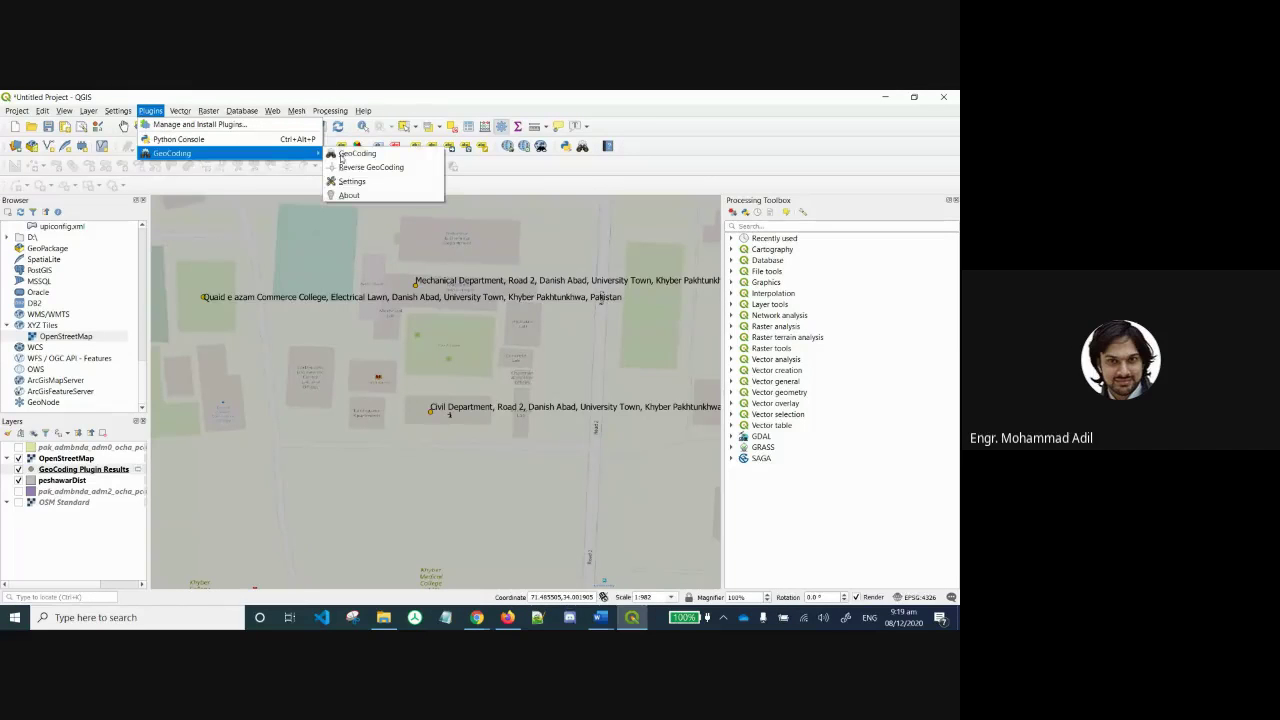
{"action": "left_click", "coordinate": [372, 189]}
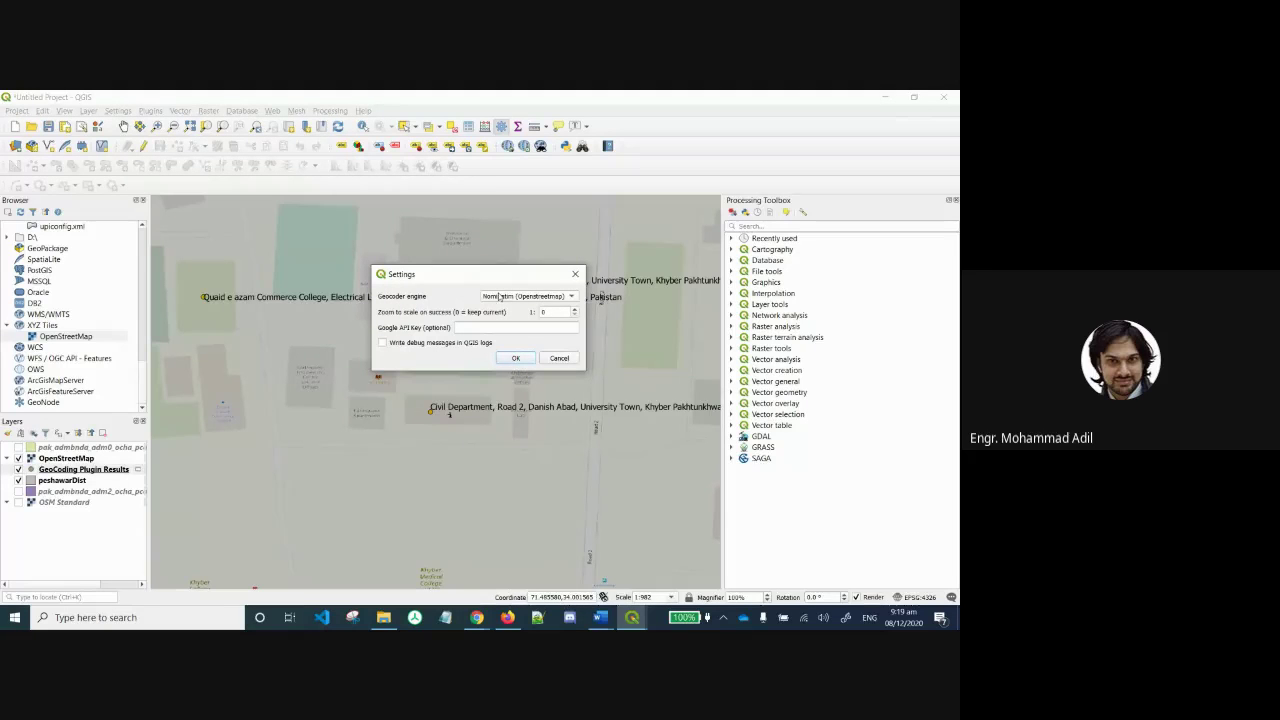
{"action": "left_click", "coordinate": [553, 299]}
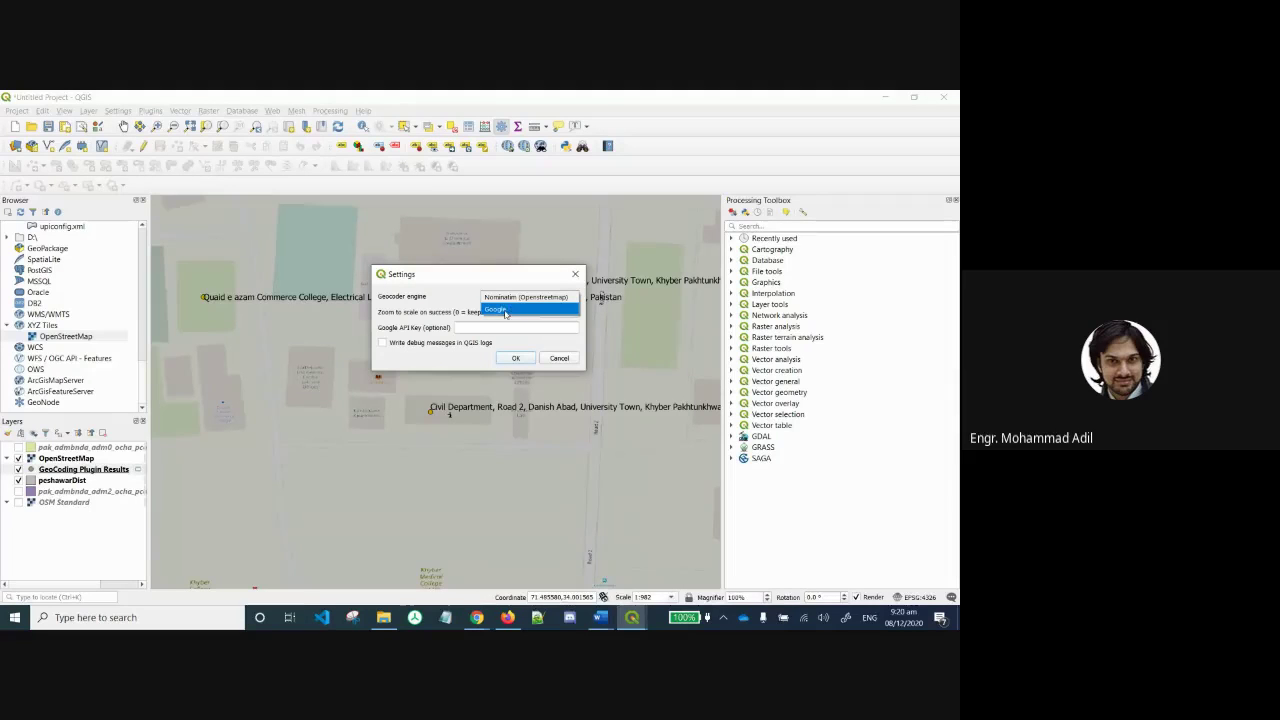
{"action": "left_click", "coordinate": [398, 333]}
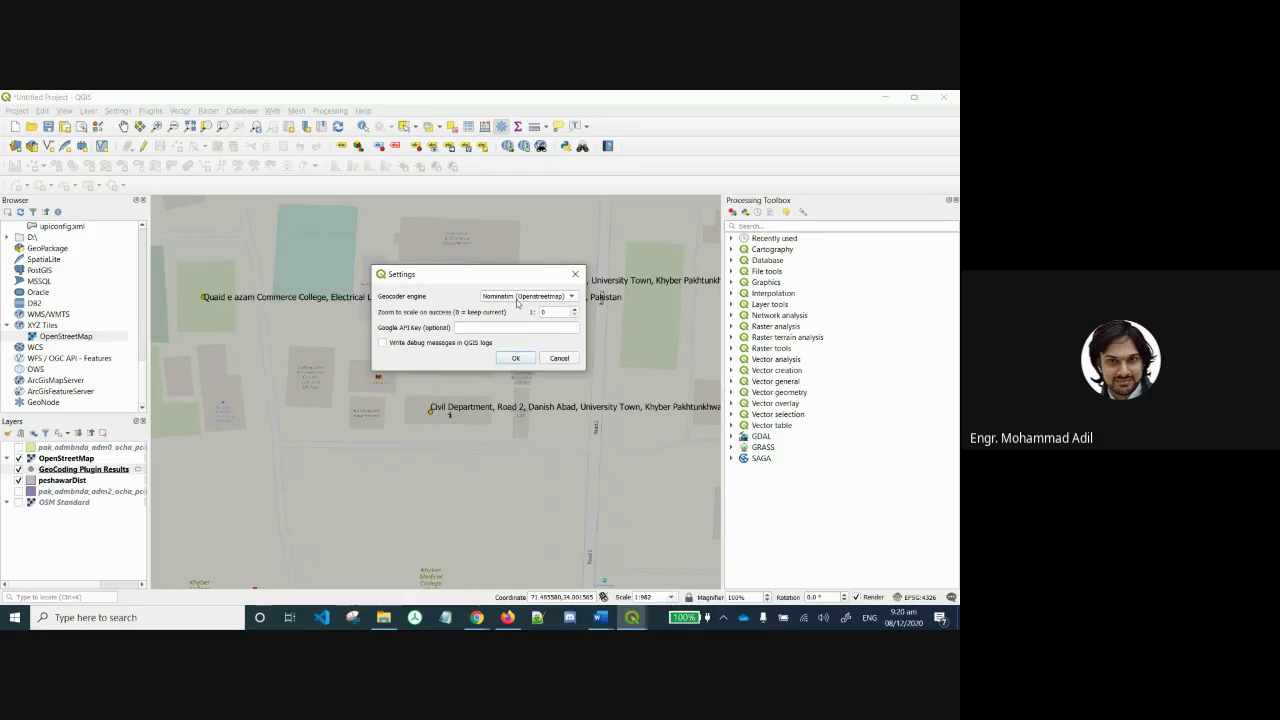
{"action": "left_click", "coordinate": [558, 359]}
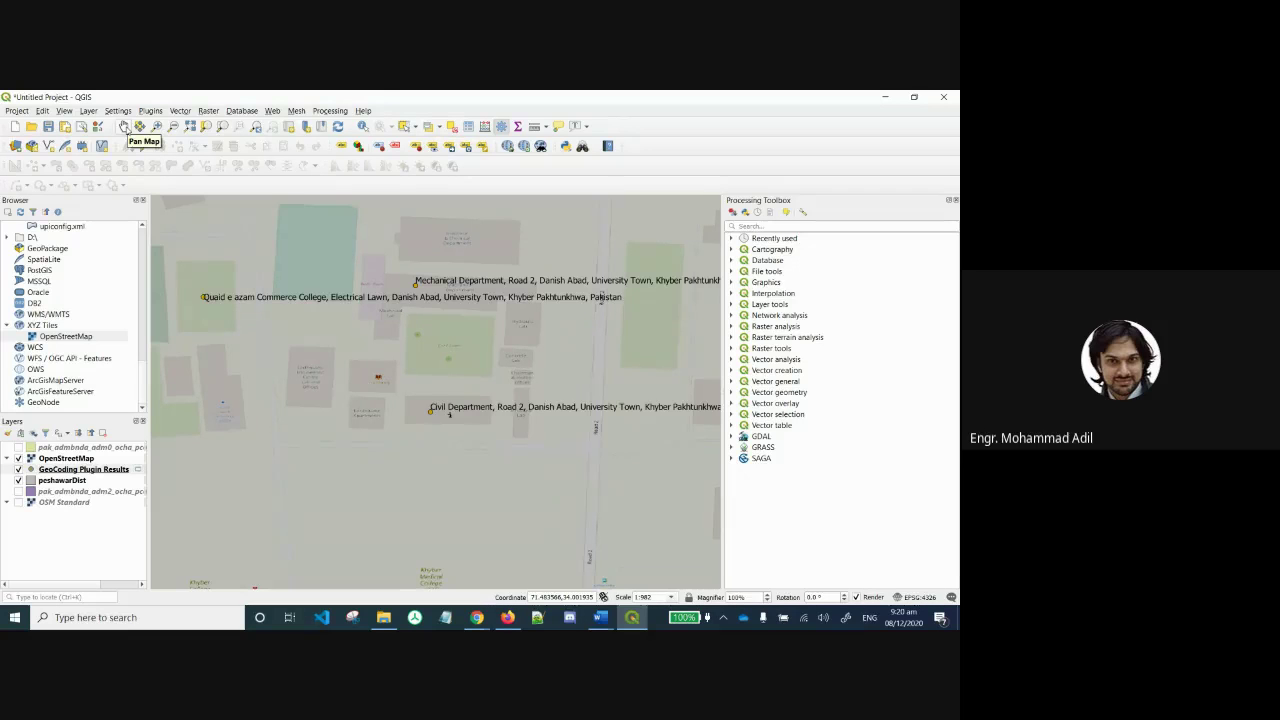
Examine the three labelled geocoding points in their surroundings and view the full extent of the peshawarDist layer.
{"action": "left_click", "coordinate": [124, 127]}
{"action": "left_click_drag", "start_coordinate": [384, 374], "coordinate": [391, 429]}
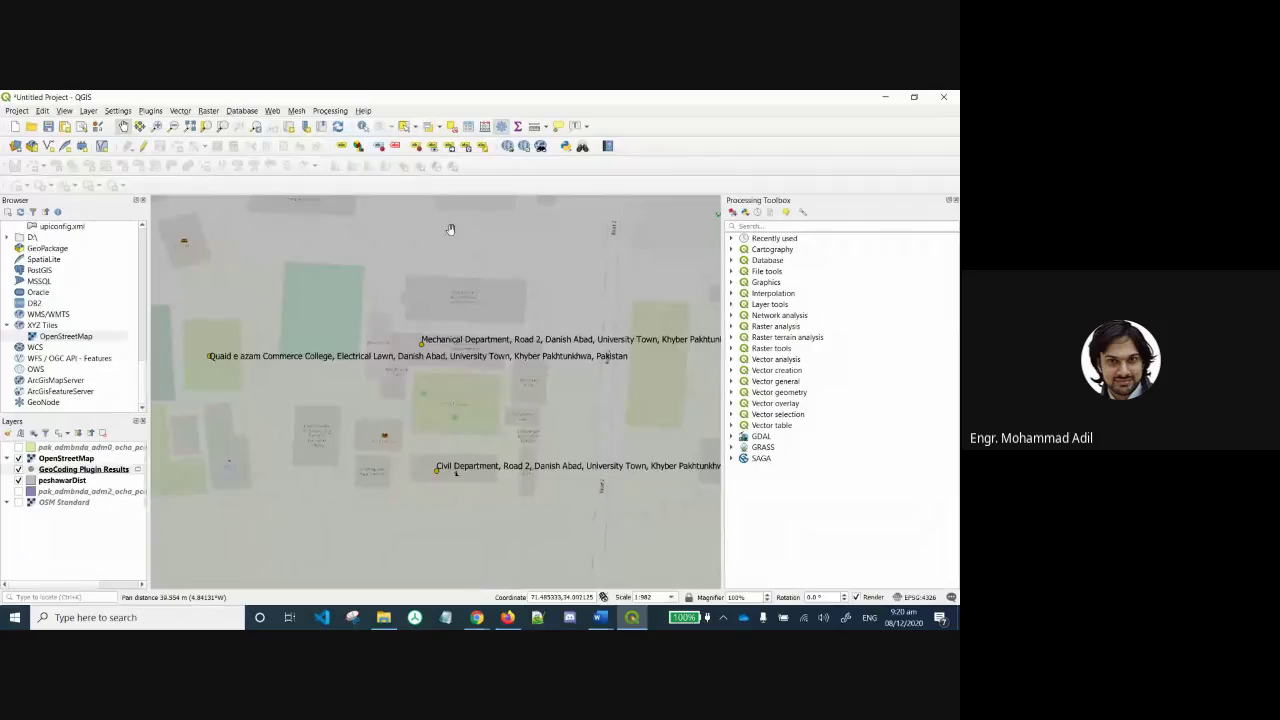
{"action": "mouse_move", "coordinate": [449, 231]}
{"action": "left_mouse_down"}
{"action": "mouse_move", "coordinate": [437, 286]}
{"action": "mouse_move", "coordinate": [471, 229]}
{"action": "left_mouse_up"}
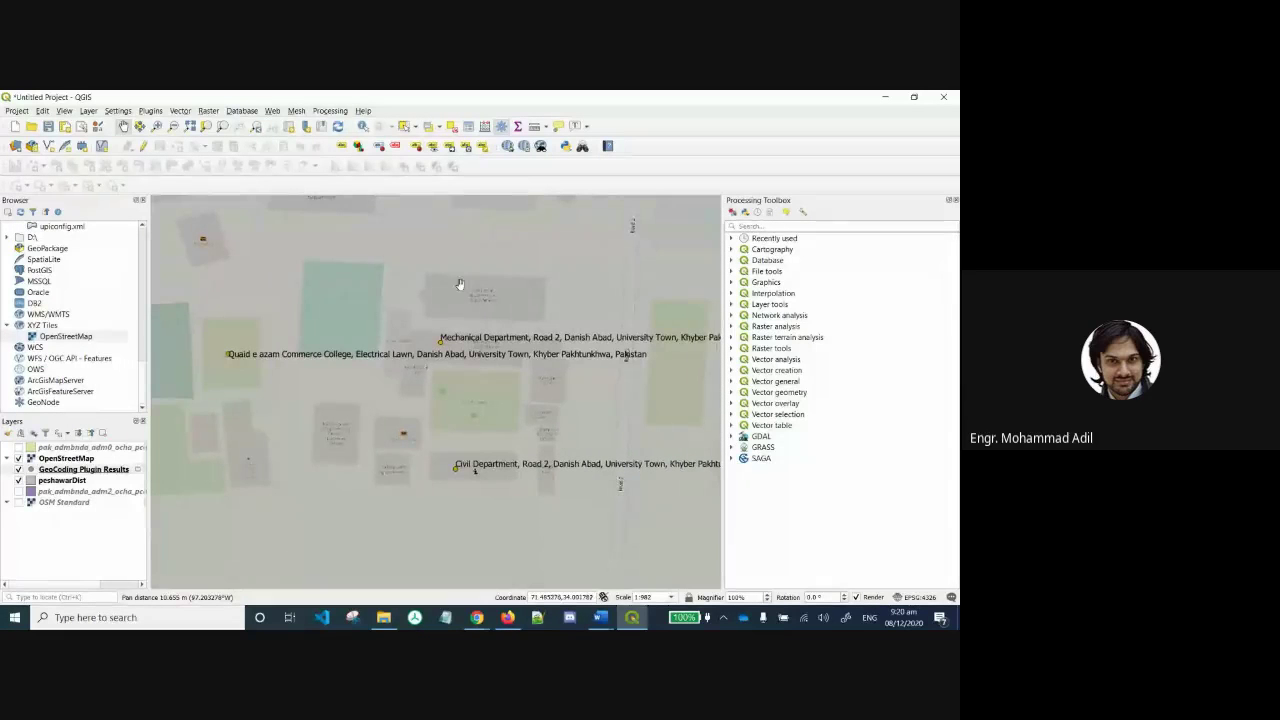
{"action": "scroll", "coordinate": [459, 287], "scroll_direction": "down", "scroll_amount": 1}
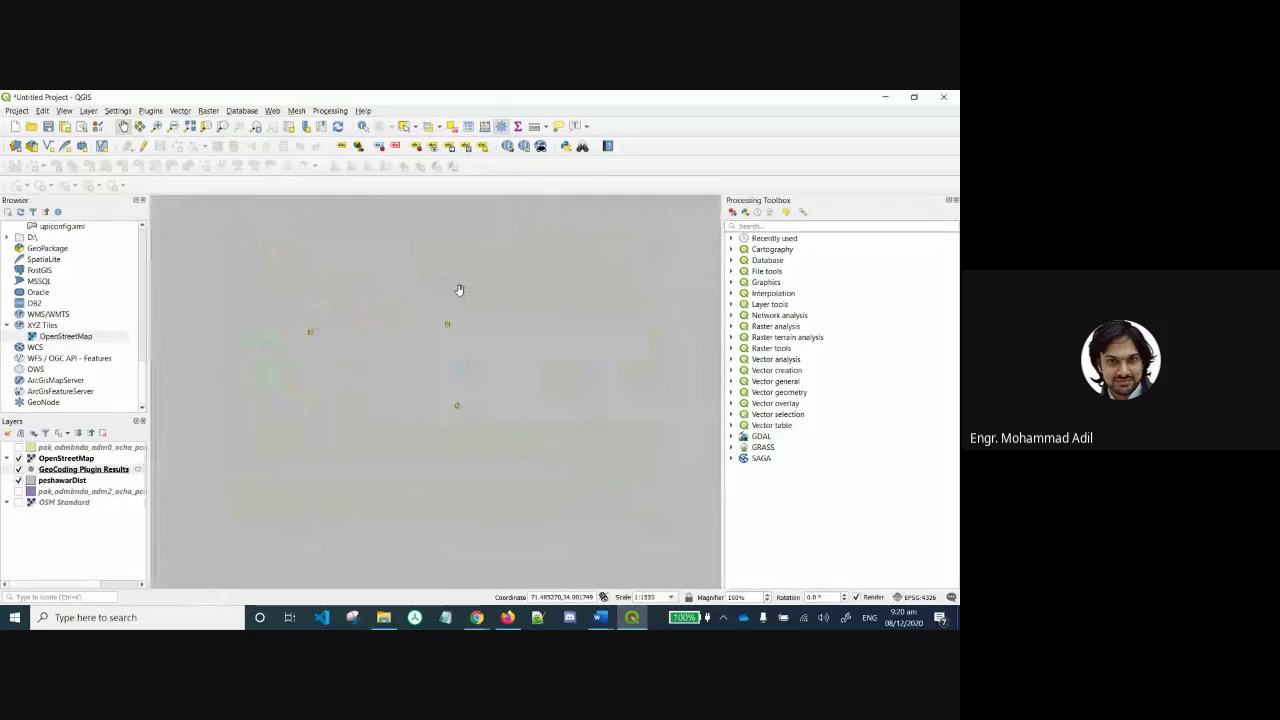
{"action": "scroll", "coordinate": [459, 290], "scroll_direction": "down", "scroll_amount": 1}
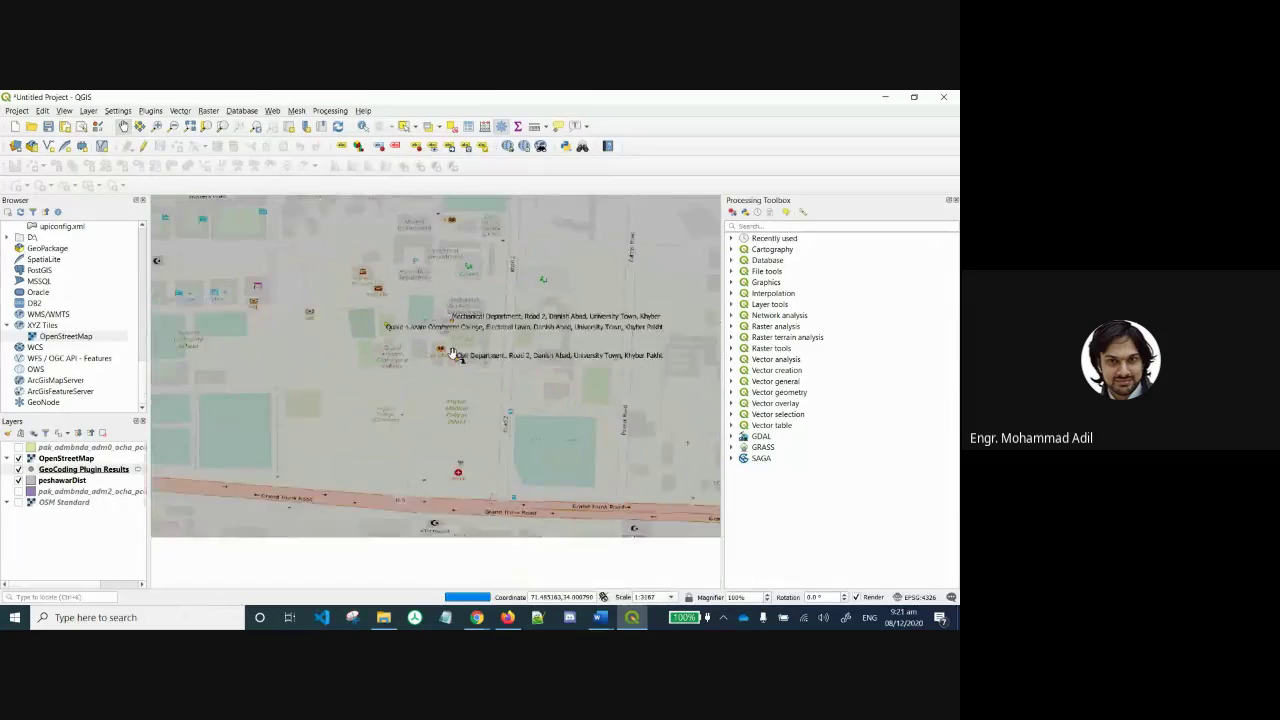
{"action": "scroll", "coordinate": [453, 355], "scroll_direction": "down", "scroll_amount": 1}
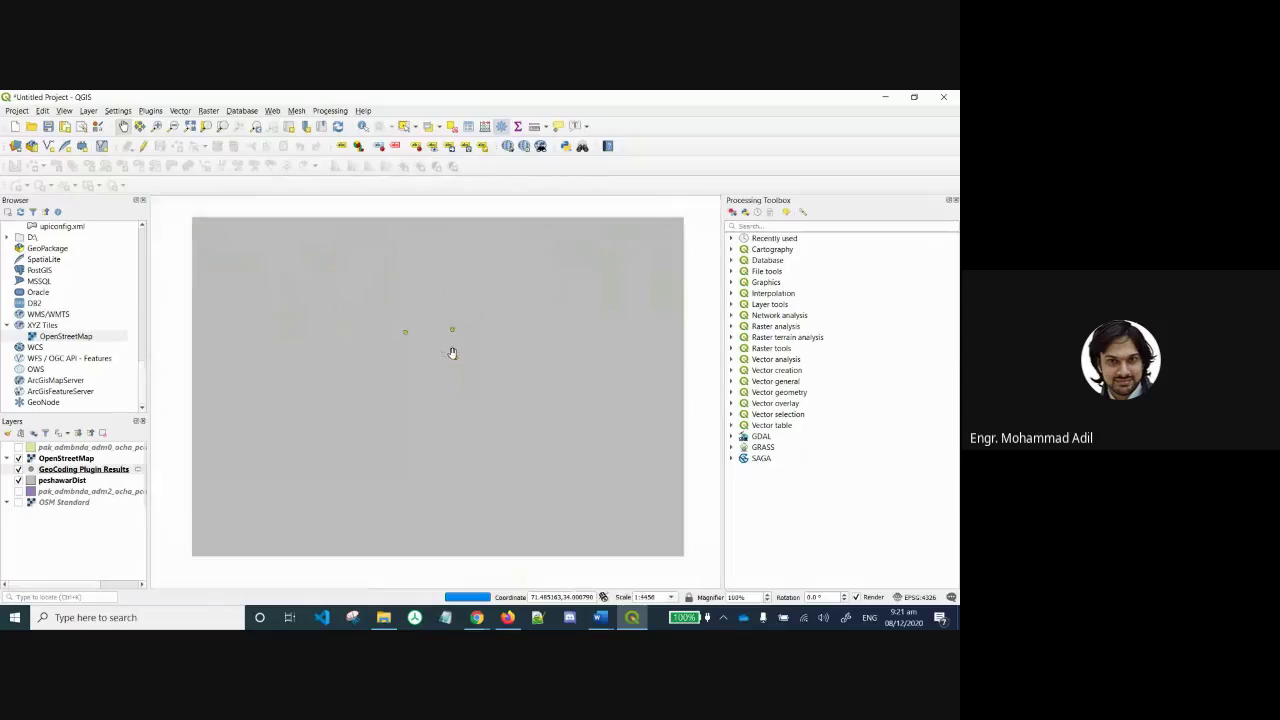
{"action": "right_click", "coordinate": [70, 480]}
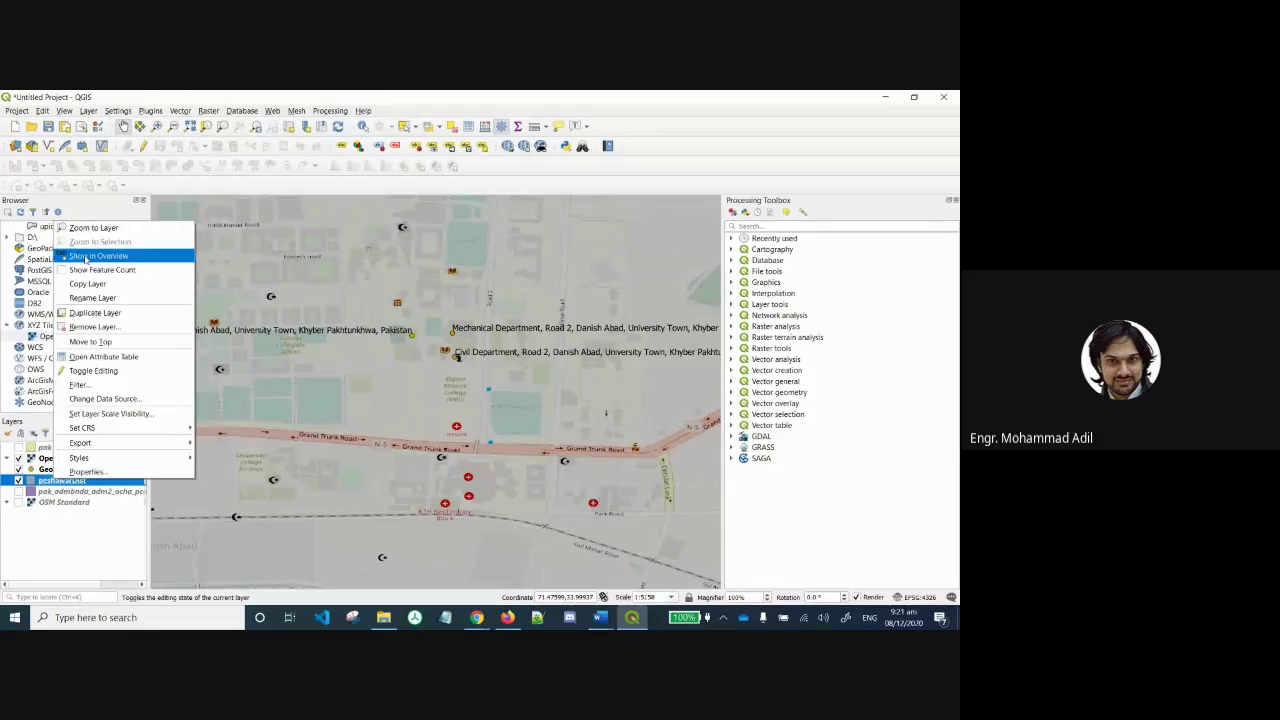
{"action": "left_click", "coordinate": [87, 228]}
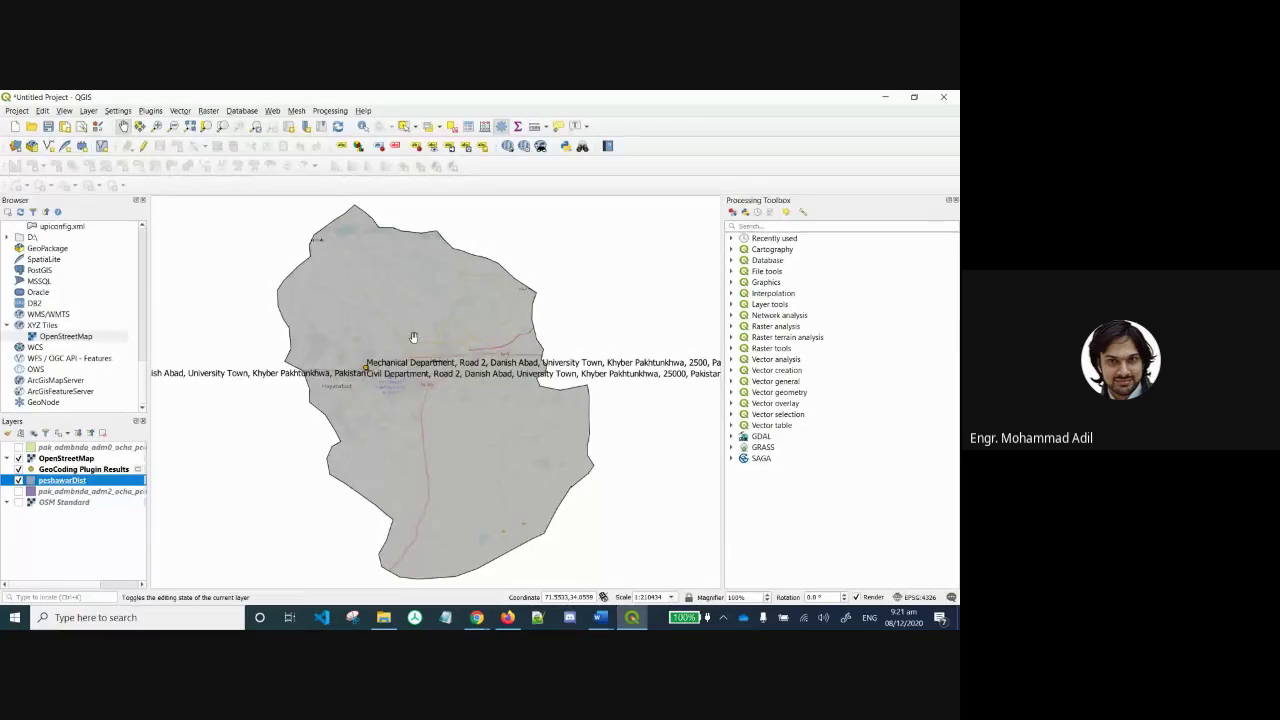
Inspect the symbology properties of the GeoCoding Plugin Results layer and cancel without changes.
{"action": "right_click", "coordinate": [50, 469]}
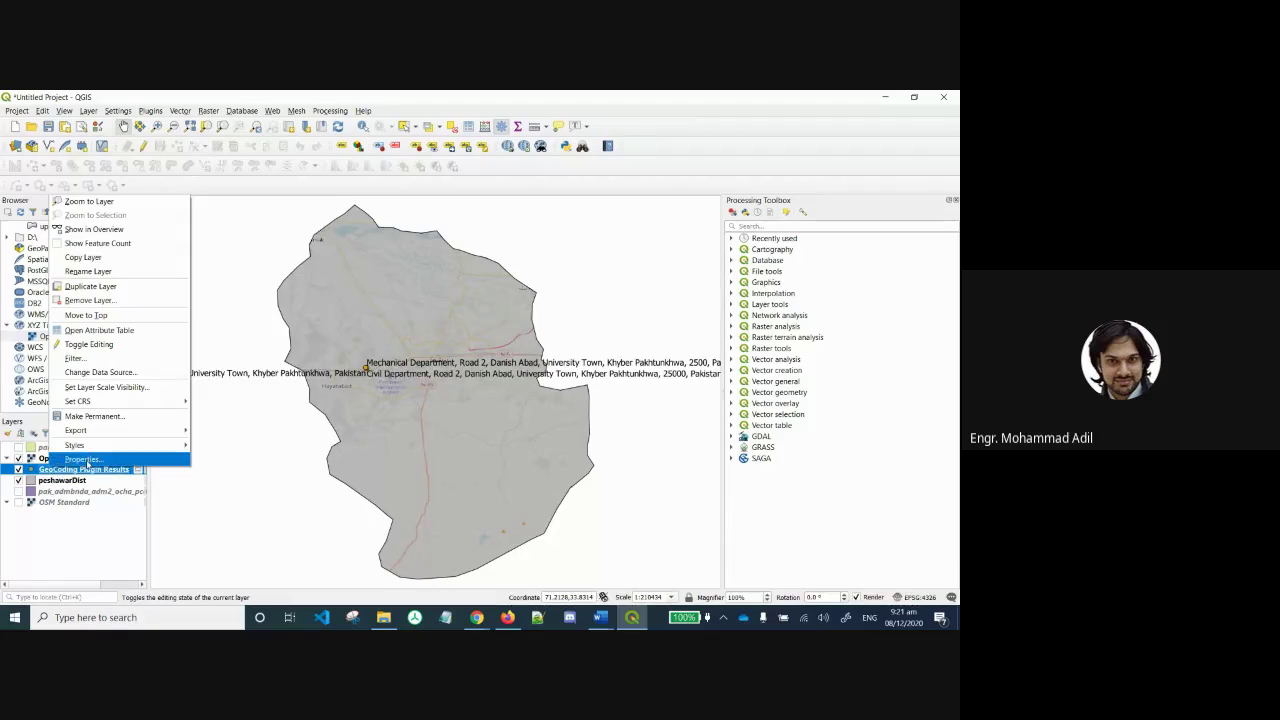
{"action": "left_click", "coordinate": [84, 459]}
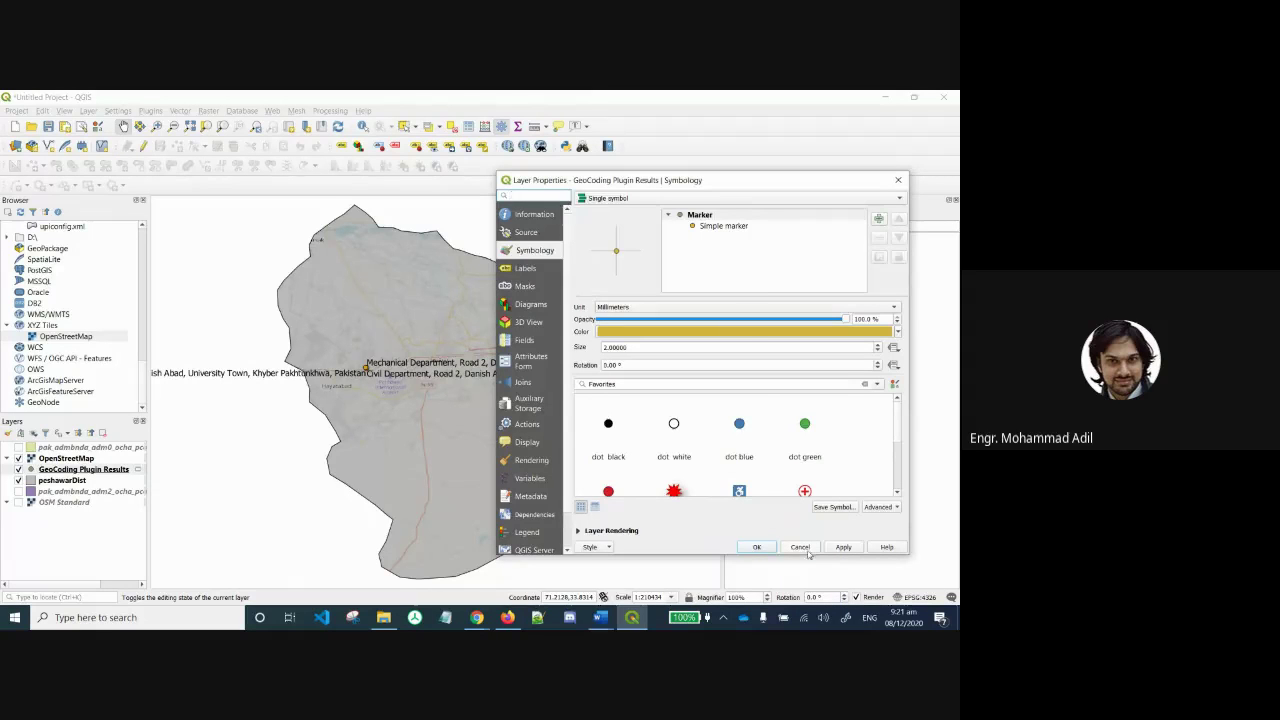
{"action": "left_click", "coordinate": [810, 547]}
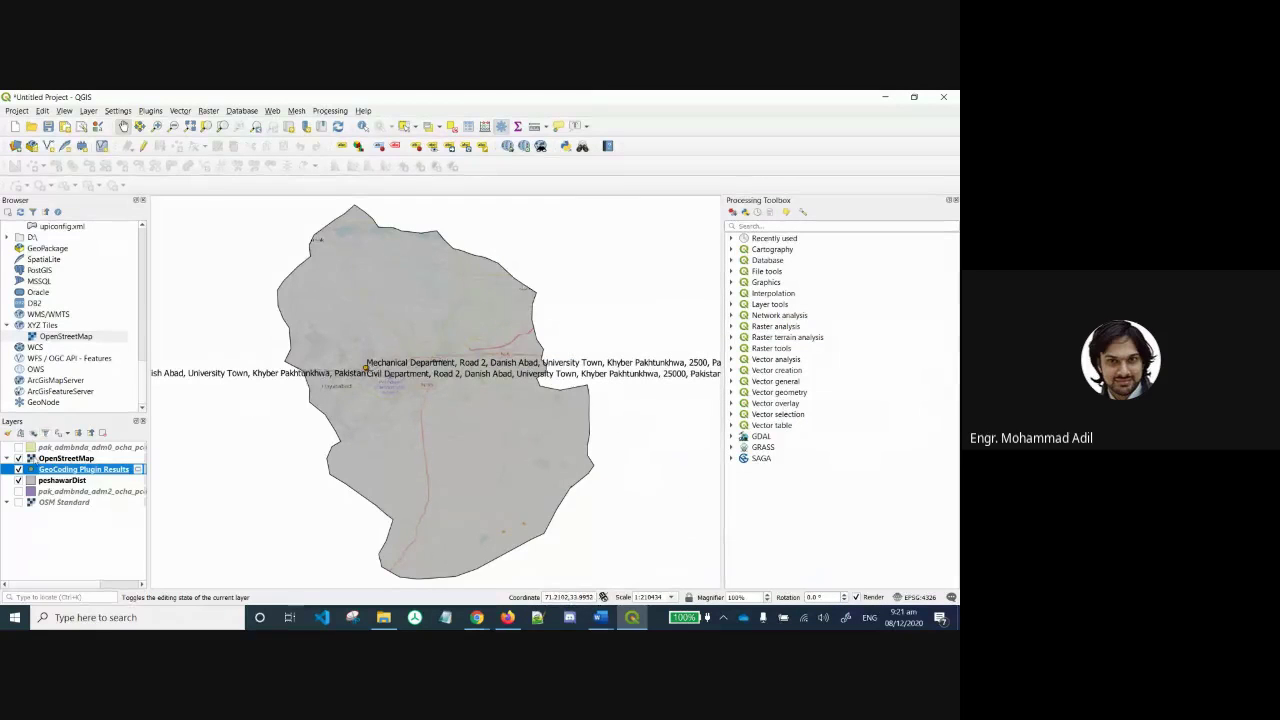
Zoom to the GeoCoding Plugin Results layer to view its three points together.
{"action": "right_click", "coordinate": [46, 469]}
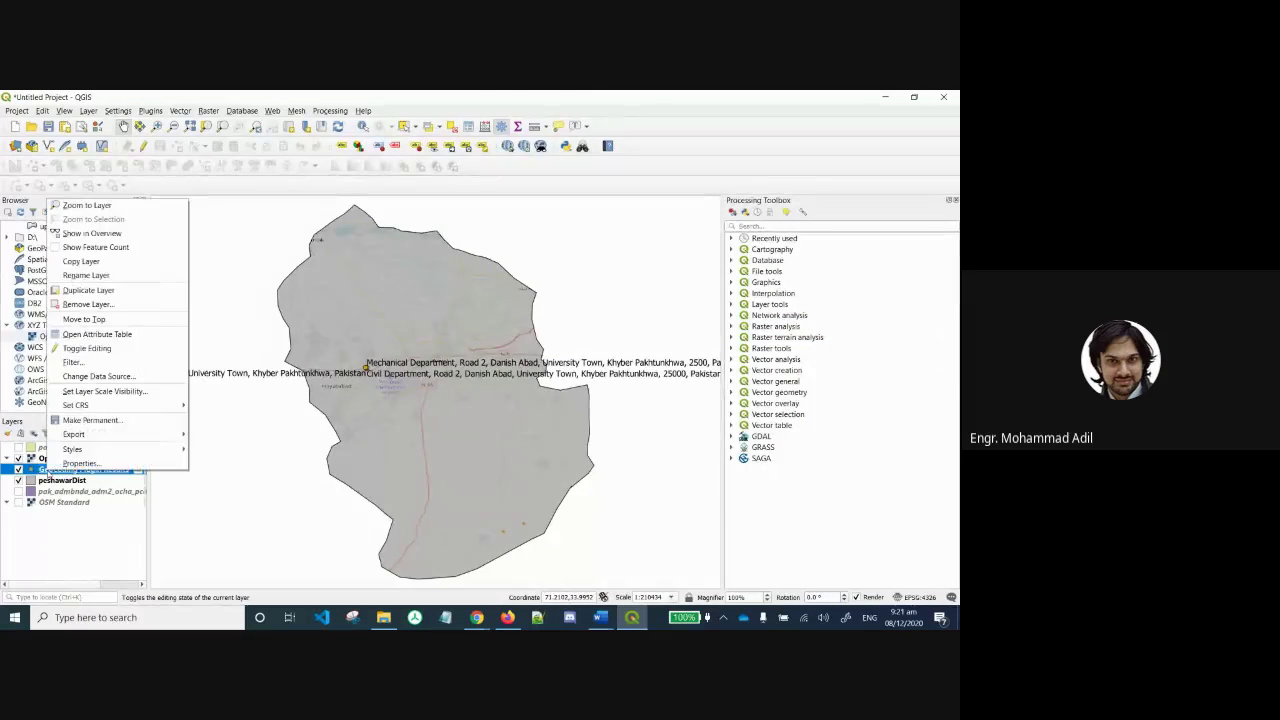
{"action": "left_click", "coordinate": [99, 206]}
{"action": "scroll", "coordinate": [444, 367], "scroll_direction": "down", "scroll_amount": 3}
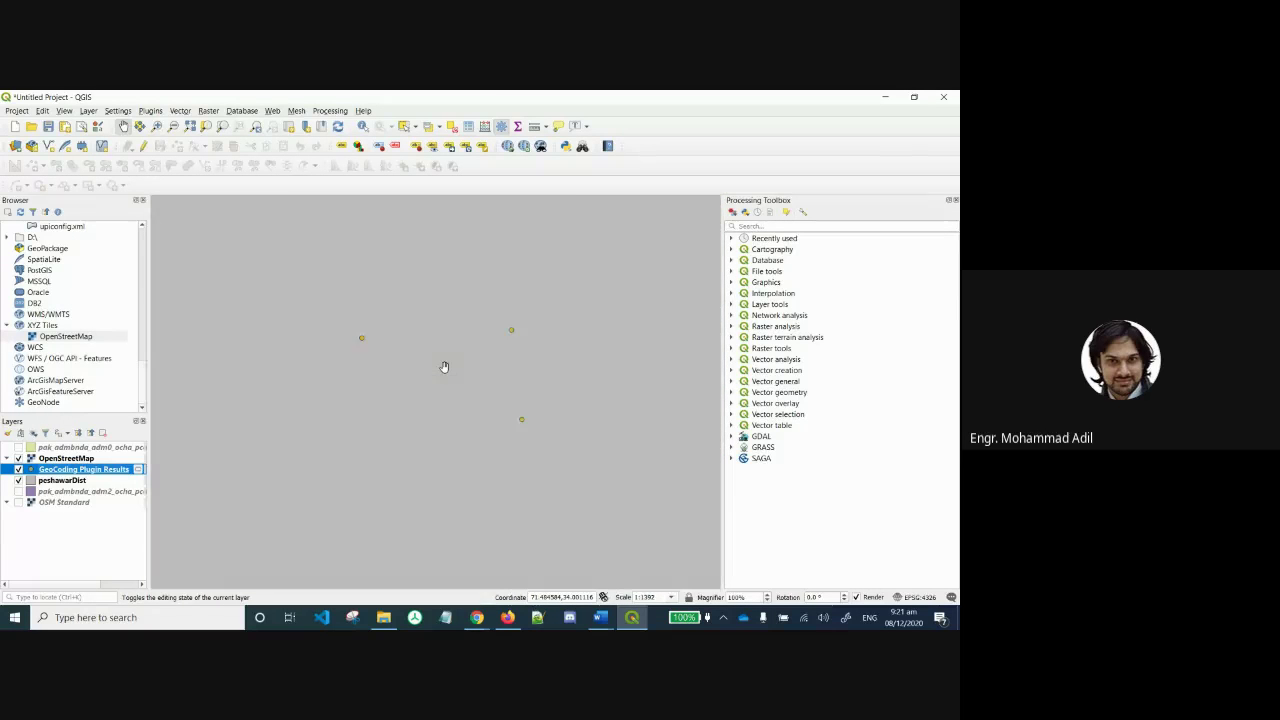
Open the attribute table of the GeoCoding Plugin Results layer and check the options for the Quaid e azam Commerce College record.
{"action": "left_click_drag", "start_coordinate": [570, 345], "coordinate": [480, 388]}
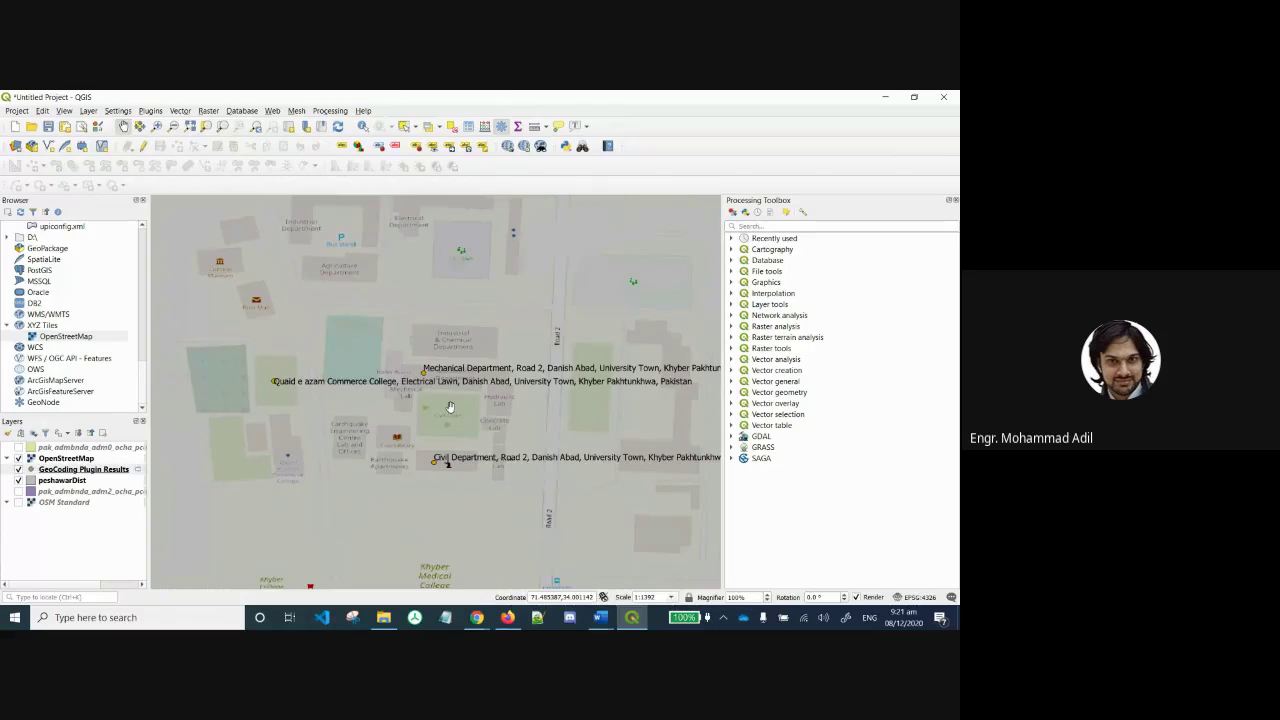
{"action": "right_click", "coordinate": [59, 470]}
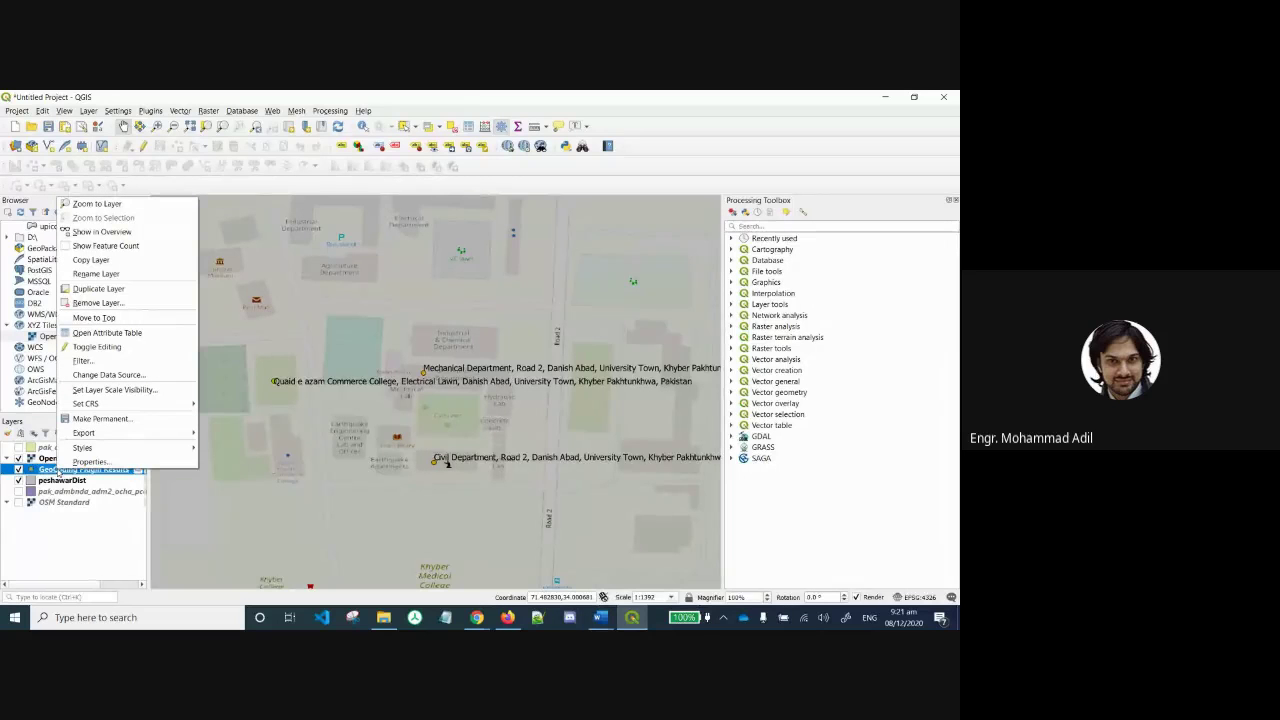
{"action": "left_click", "coordinate": [105, 333]}
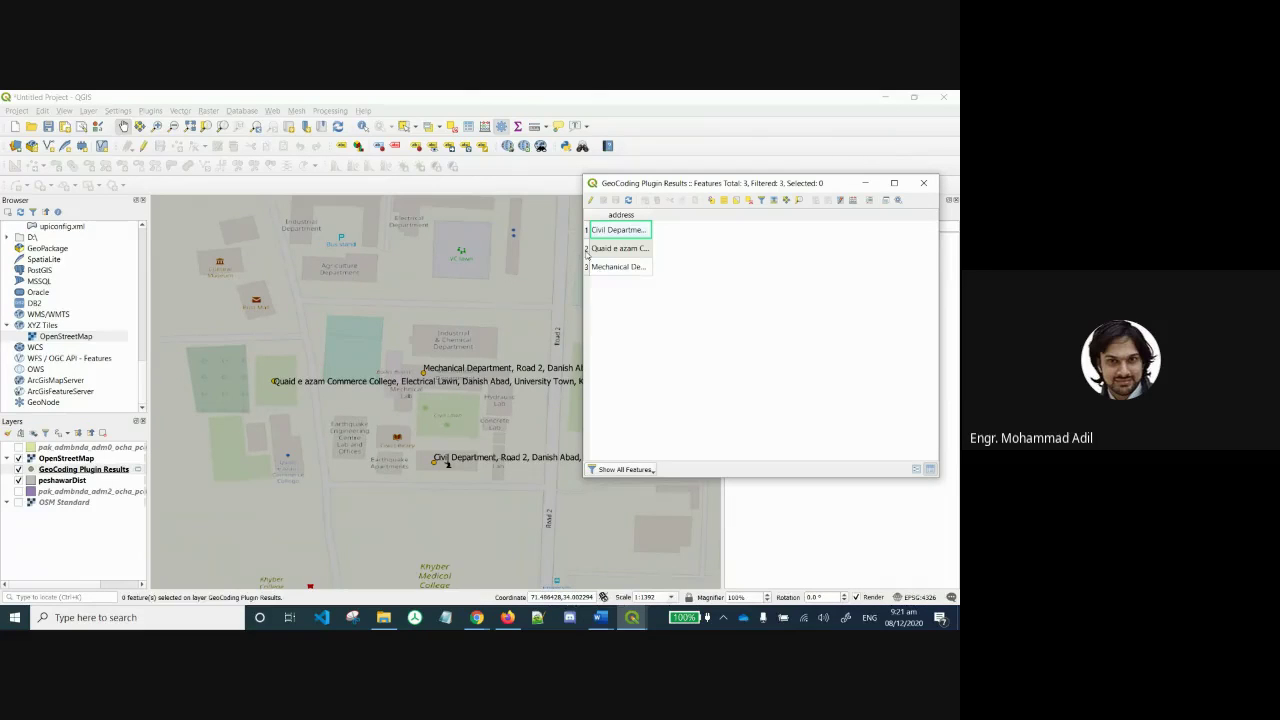
{"action": "left_click", "coordinate": [624, 249]}
{"action": "right_click", "coordinate": [624, 249]}
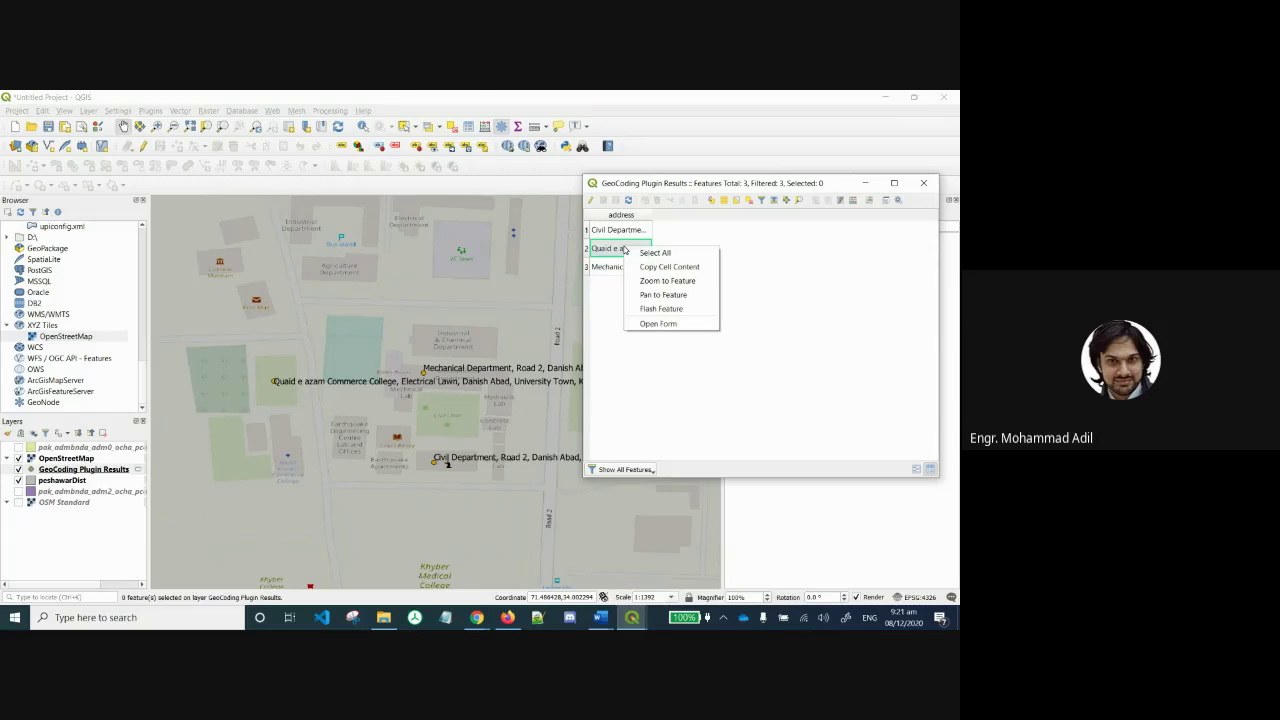
{"action": "left_click", "coordinate": [799, 243]}
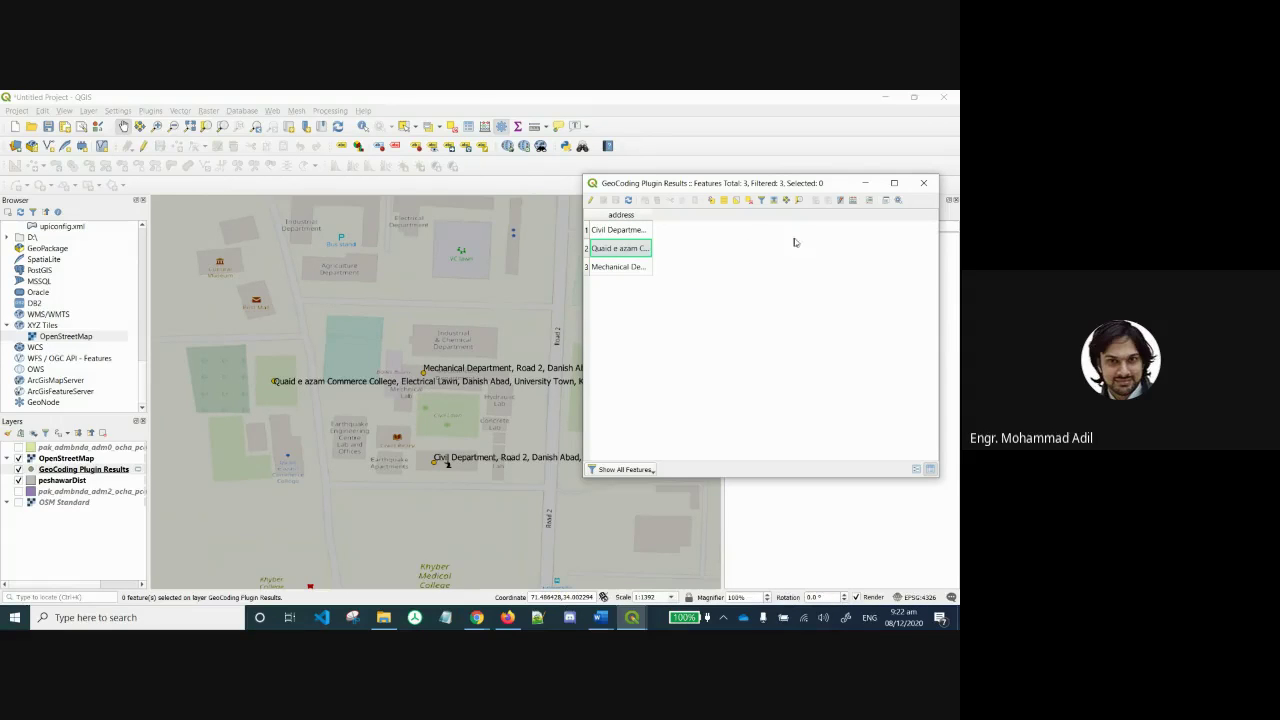
{"action": "left_click", "coordinate": [591, 201]}
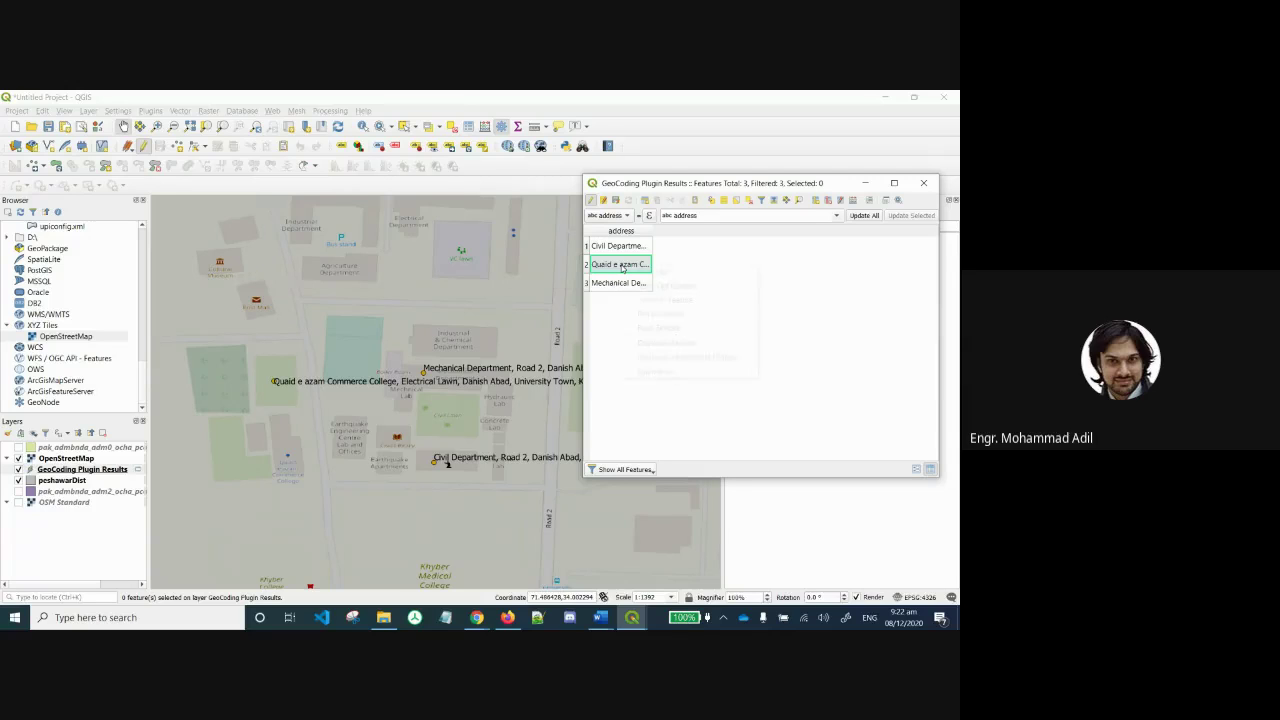
{"action": "right_click", "coordinate": [622, 266]}
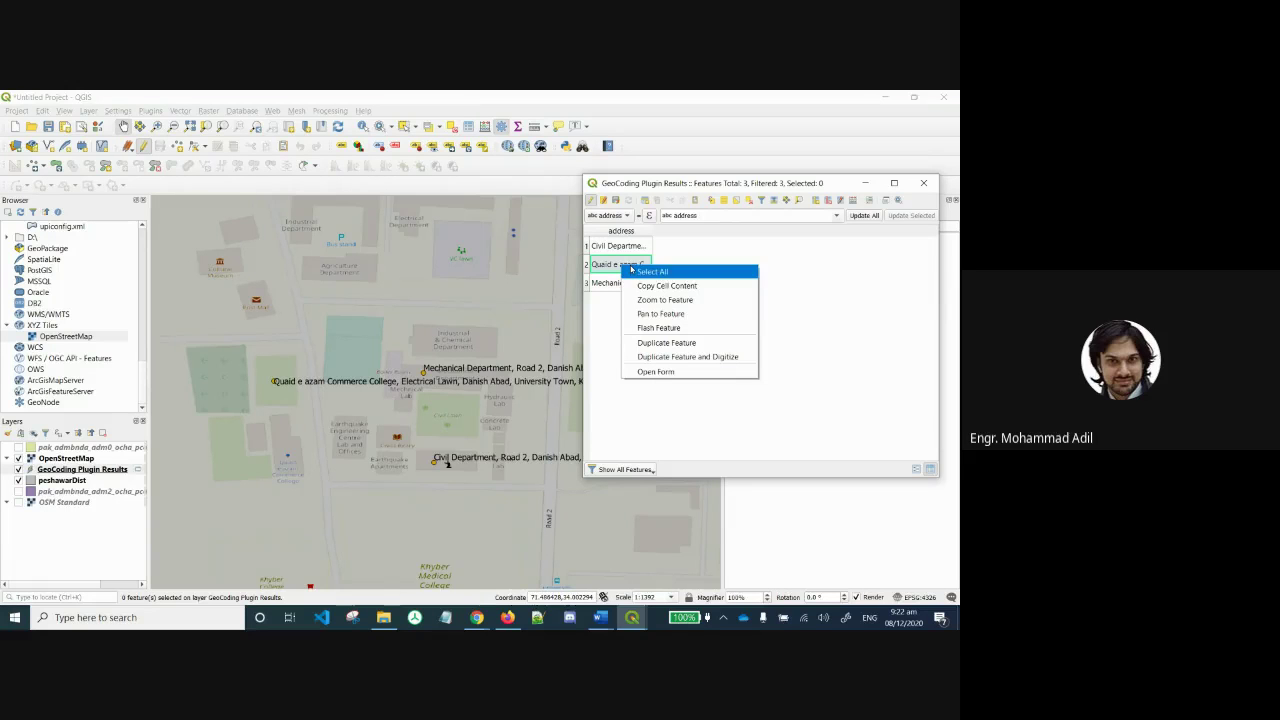
{"action": "left_click", "coordinate": [830, 182]}
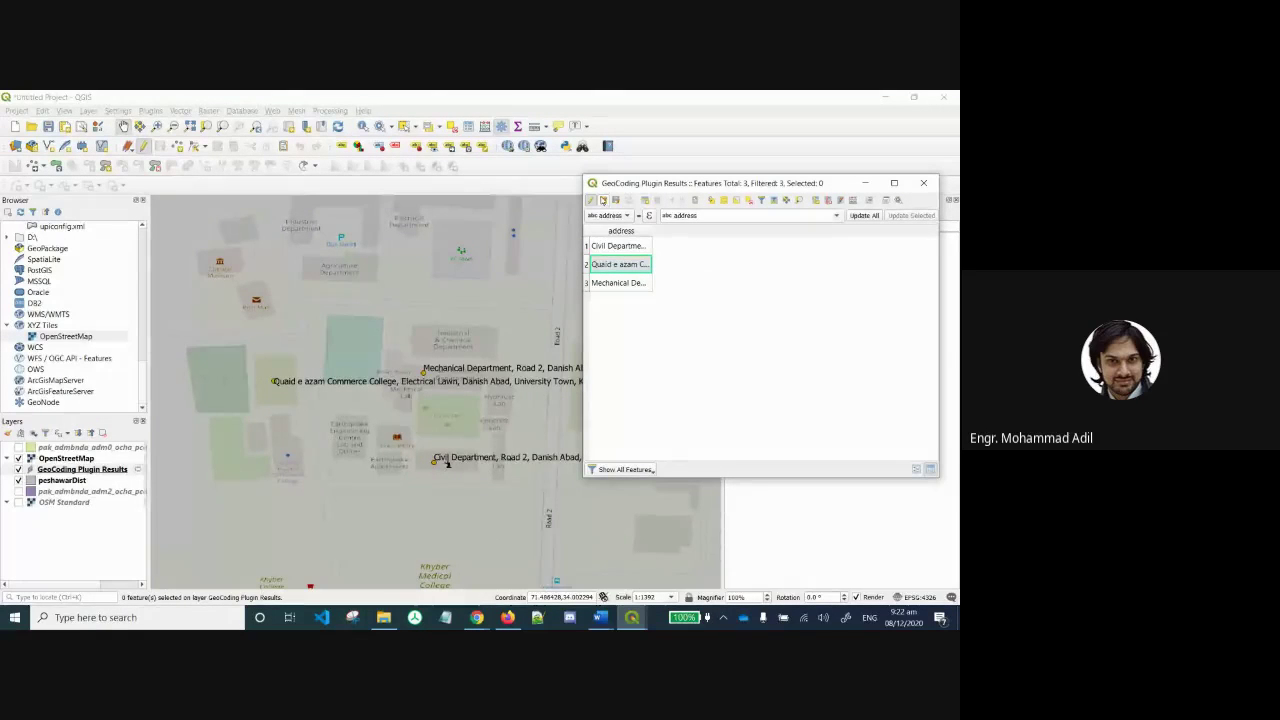
{"action": "left_click", "coordinate": [603, 203]}
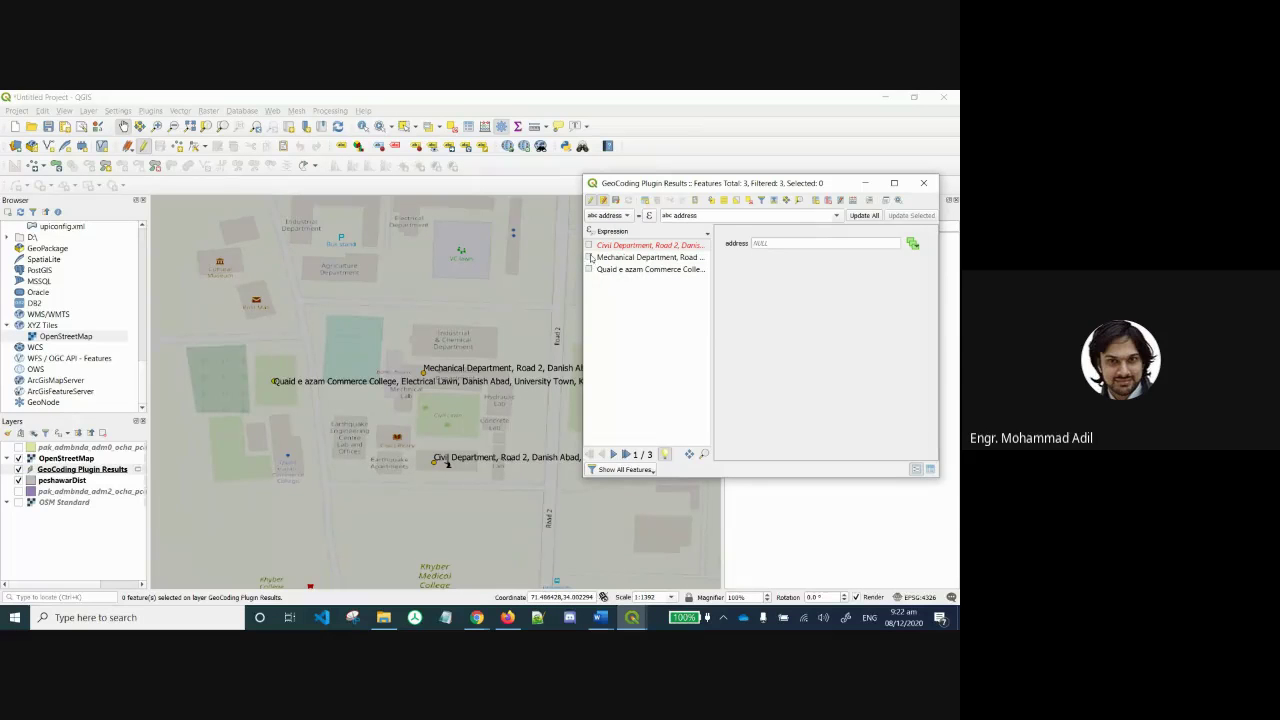
{"action": "left_click", "coordinate": [446, 461]}
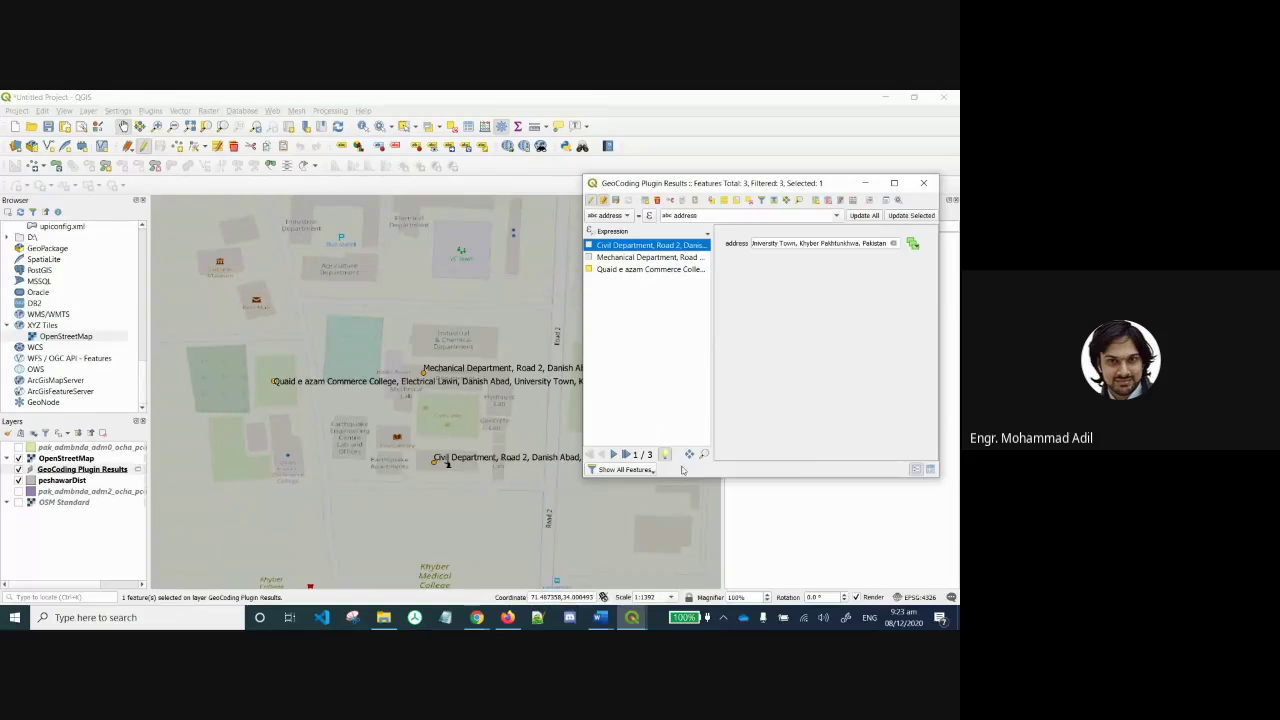
{"action": "right_click", "coordinate": [645, 269]}
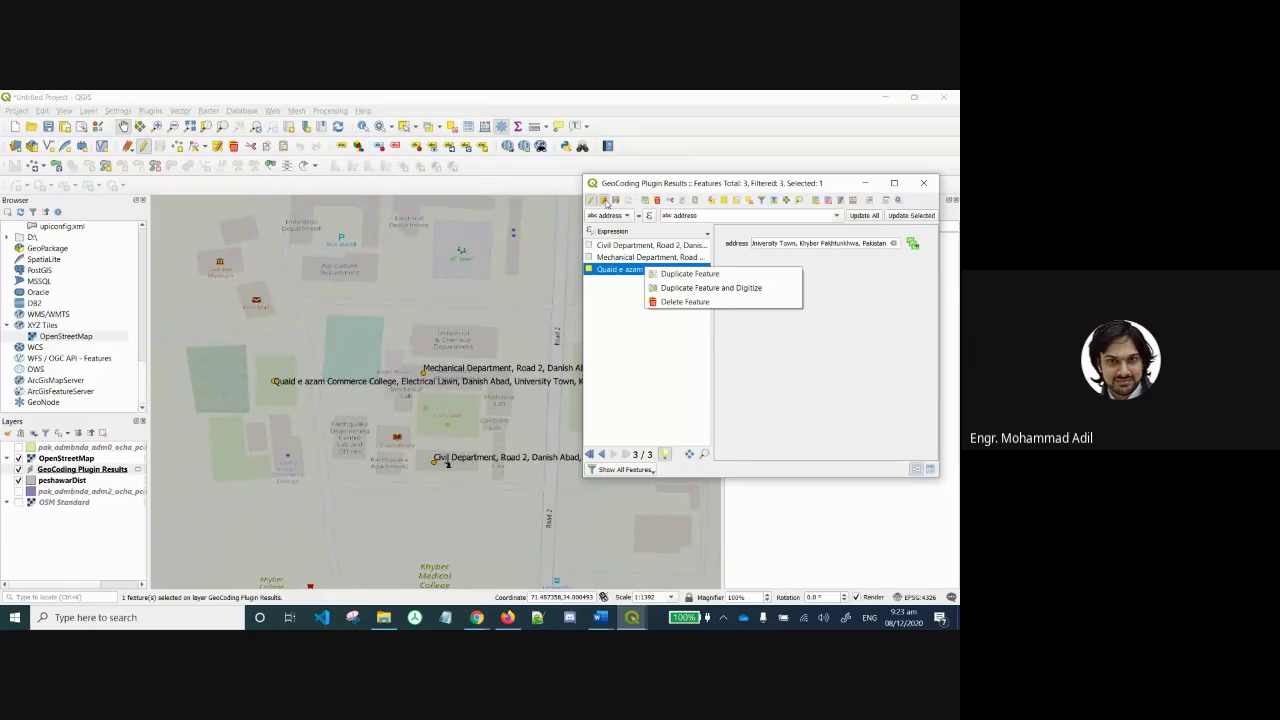
{"action": "left_click", "coordinate": [601, 204]}
{"action": "left_click", "coordinate": [594, 203]}
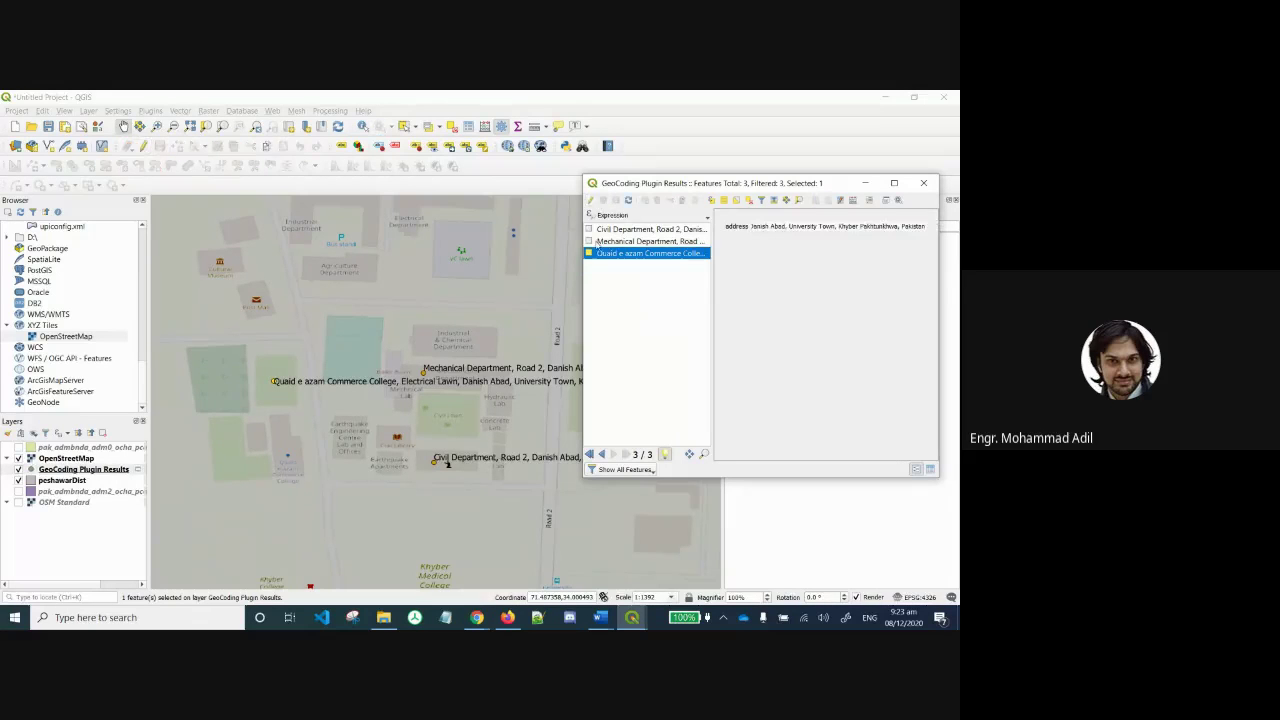
Enable multi edit mode on the GeoCoding Plugin Results table, delete the Quaid e azam Commerce College feature, and return to the refreshed map.
{"action": "left_click", "coordinate": [590, 201]}
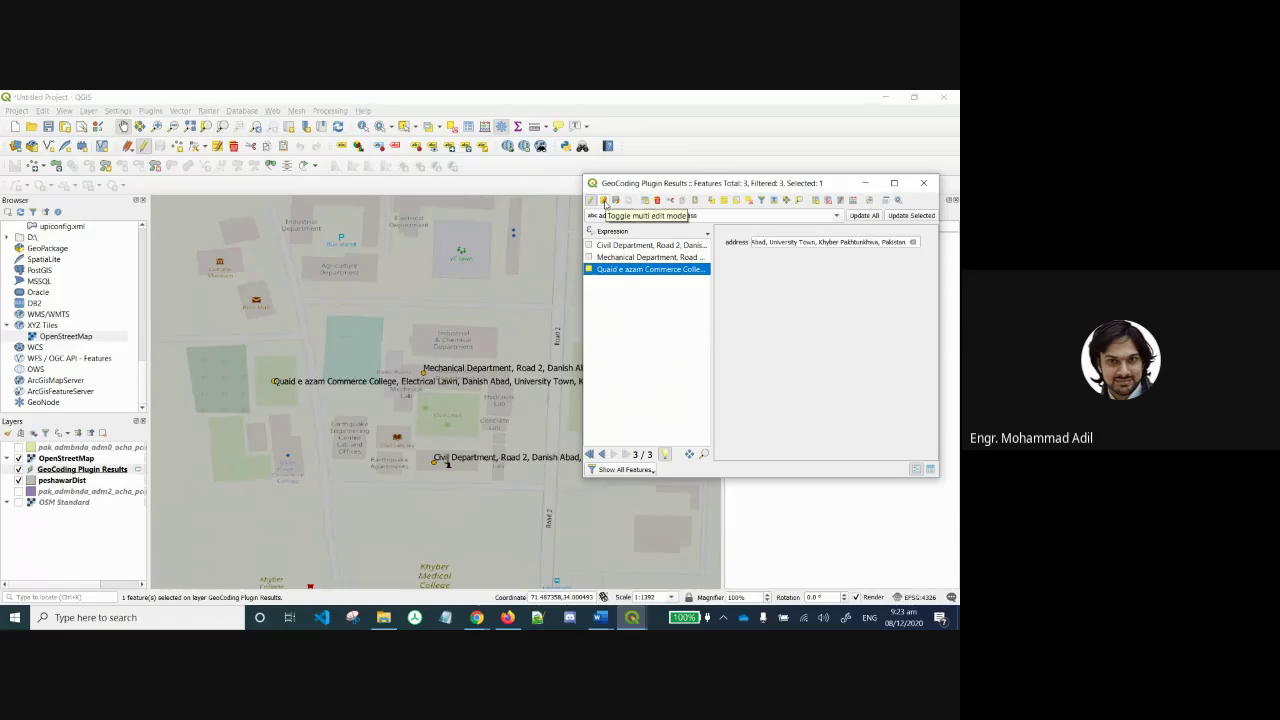
{"action": "left_click", "coordinate": [603, 201]}
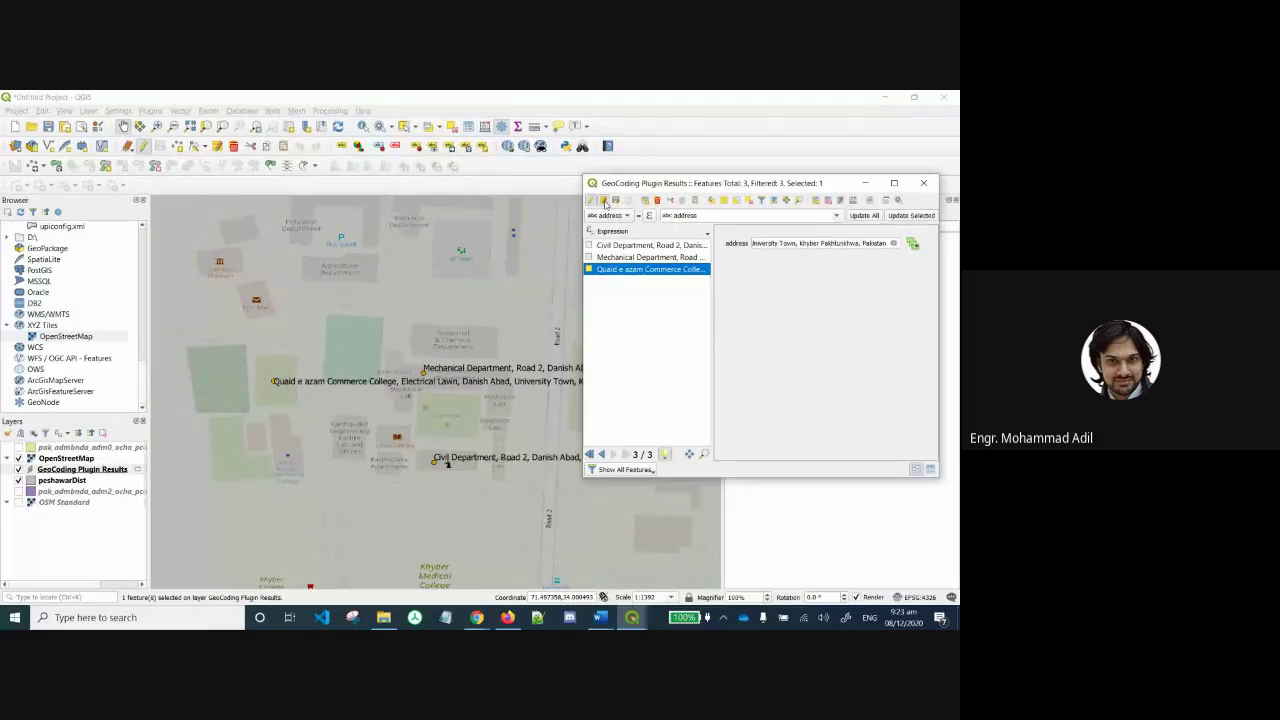
{"action": "right_click", "coordinate": [621, 272]}
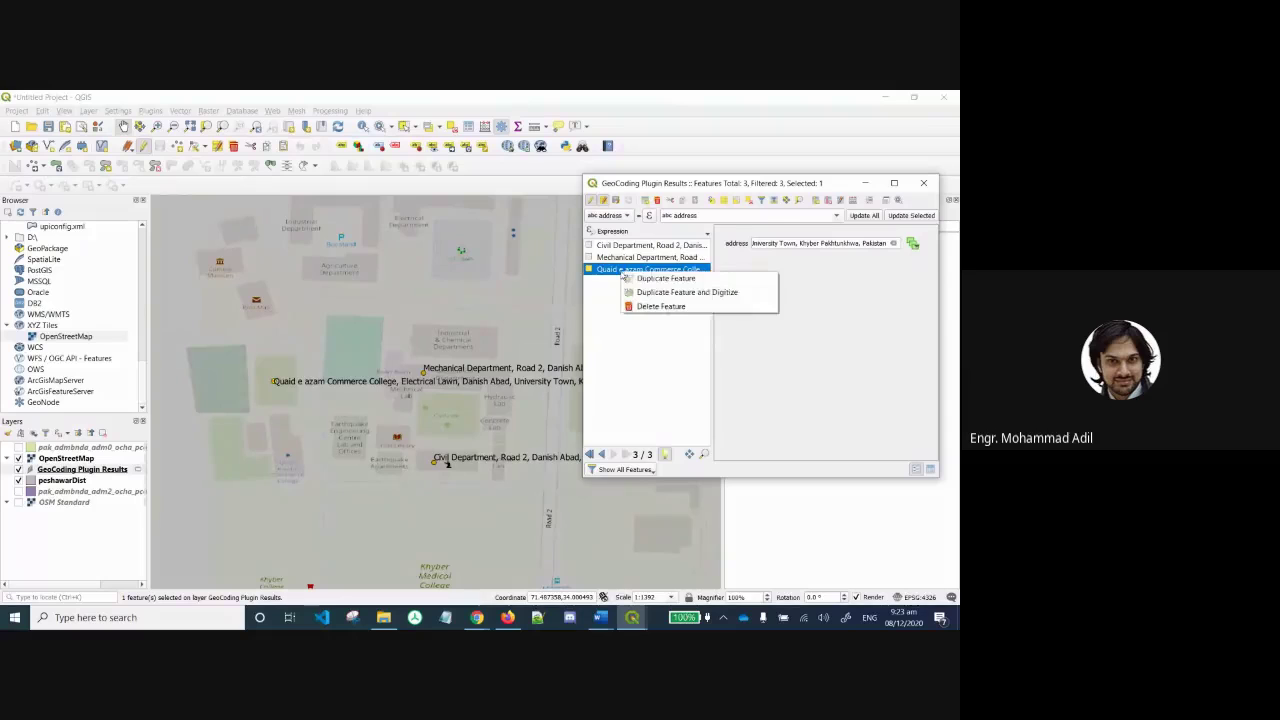
{"action": "left_click", "coordinate": [660, 305]}
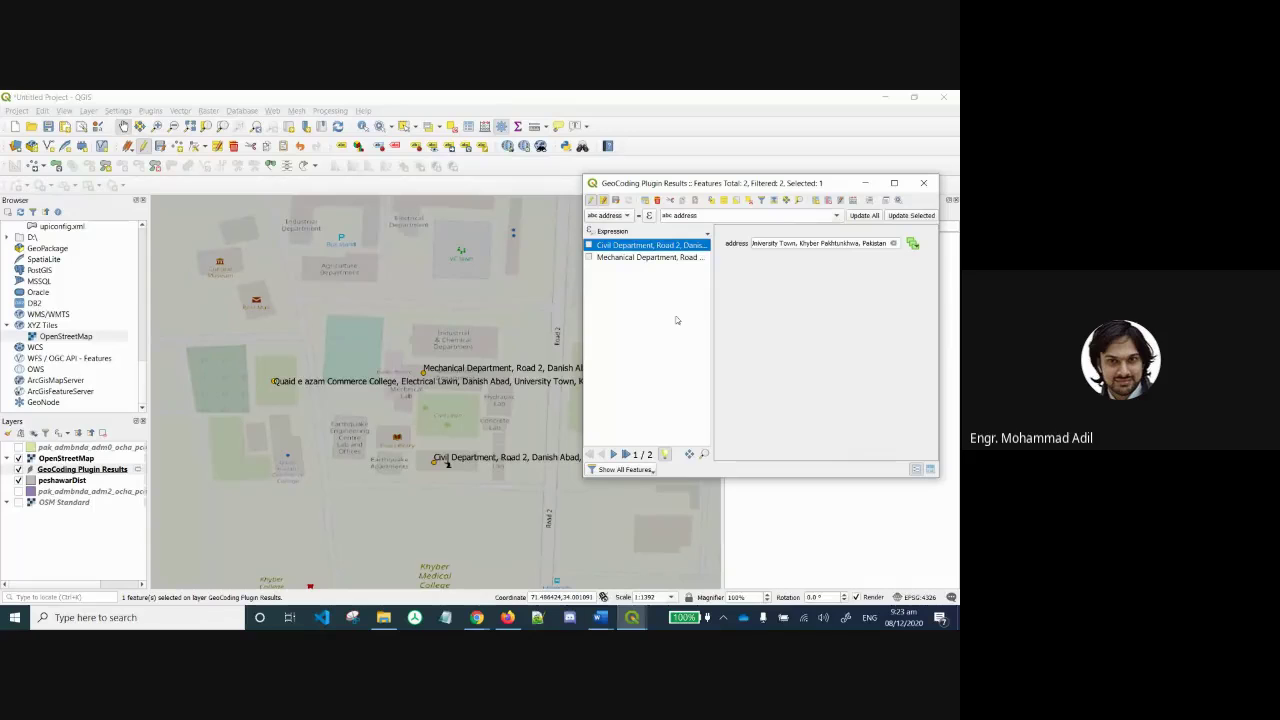
{"action": "left_click", "coordinate": [923, 183]}
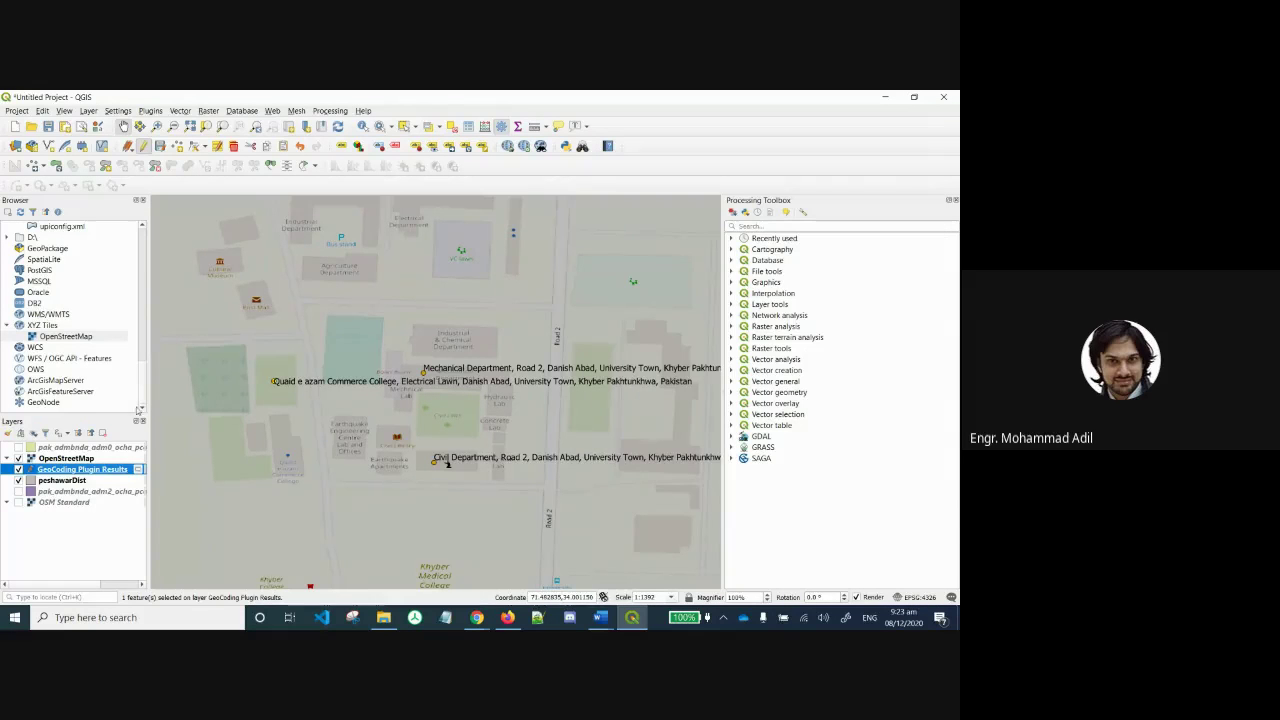
{"action": "left_click", "coordinate": [18, 469]}
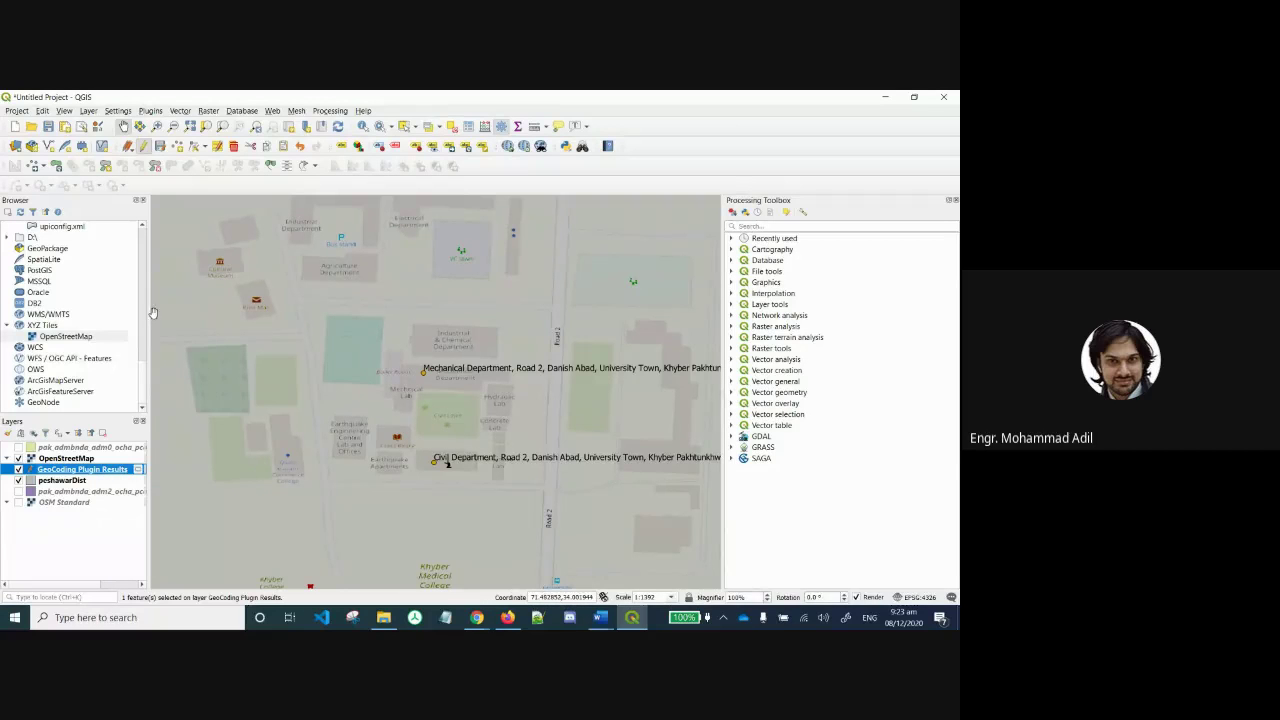
Widen the Layers panel and view the save dialog for the GeoCoding Plugin Results scratch layer, leaving without saving.
{"action": "left_click_drag", "start_coordinate": [148, 314], "coordinate": [240, 316]}
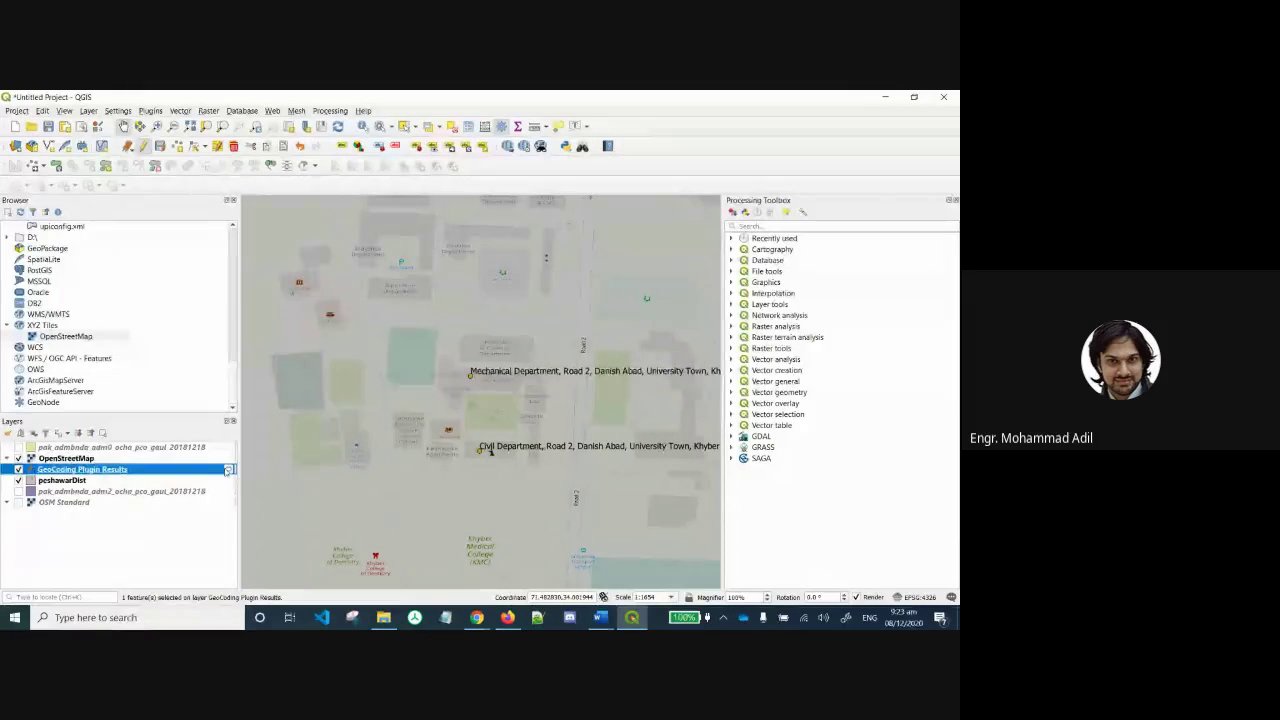
{"action": "left_click", "coordinate": [226, 481]}
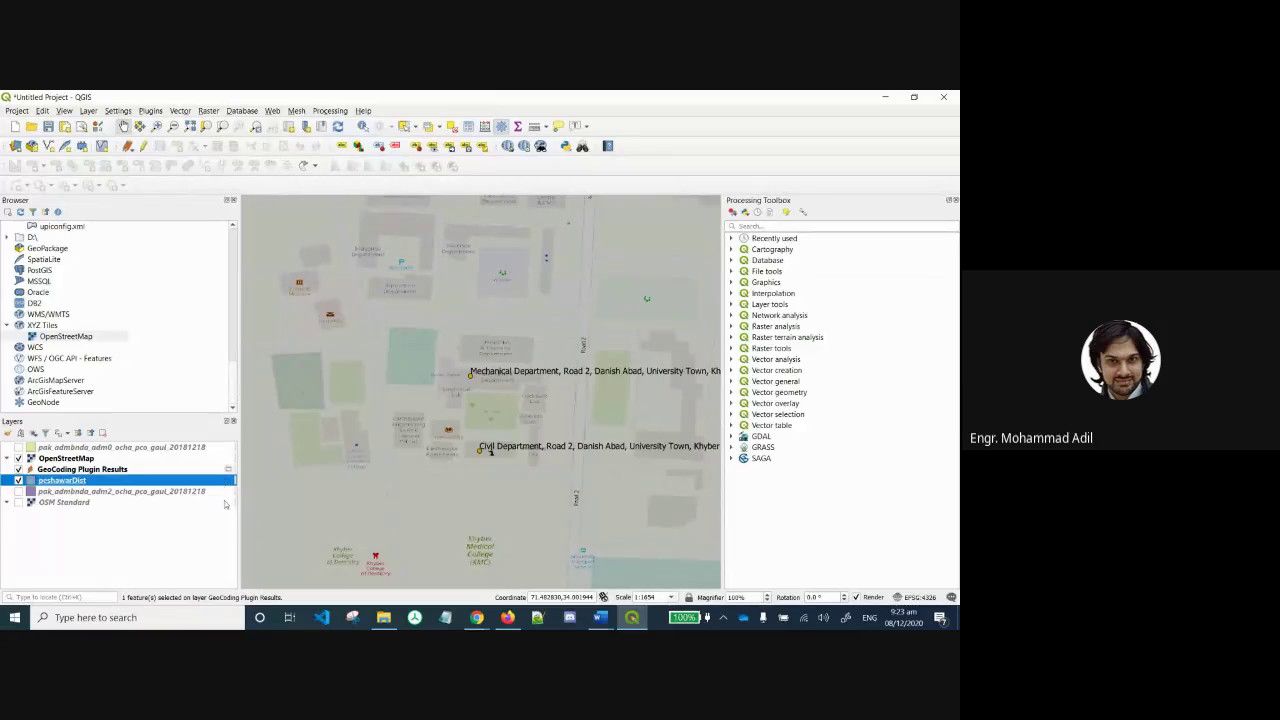
{"action": "left_click", "coordinate": [226, 503]}
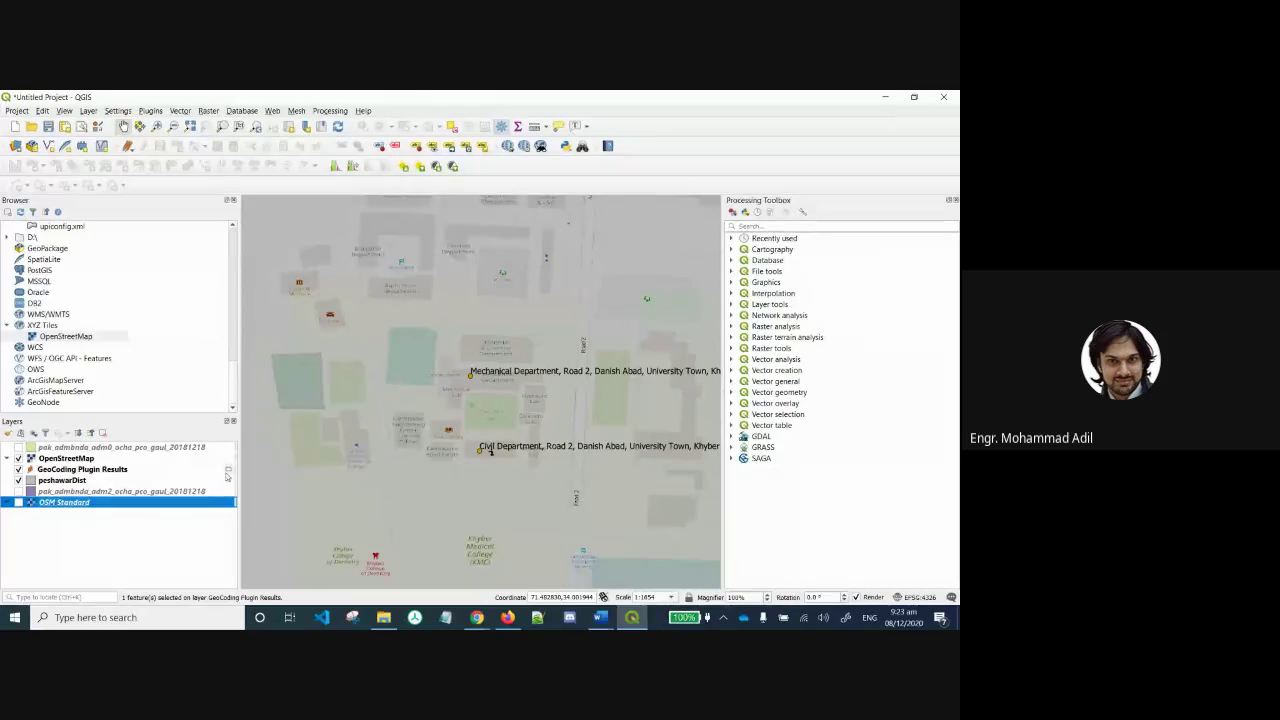
{"action": "left_click", "coordinate": [228, 471]}
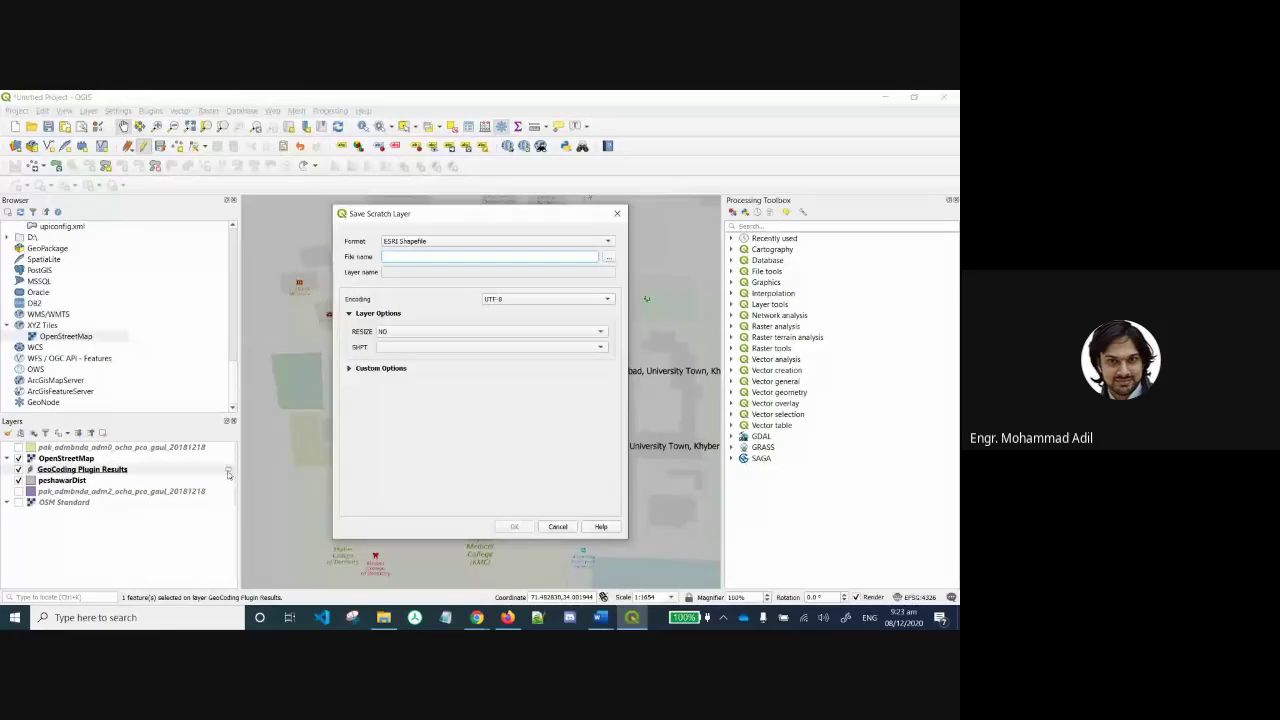
{"action": "left_click", "coordinate": [557, 527]}
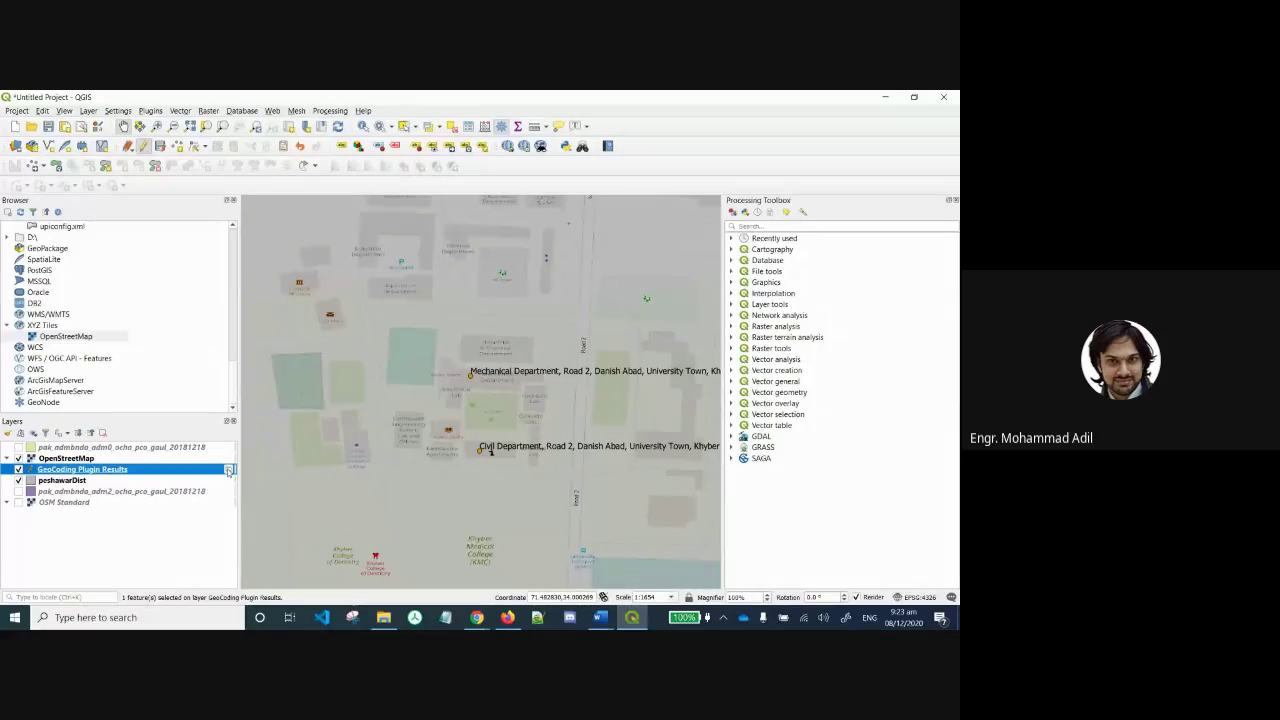
Review the file formats and save folder for storing the GeoCoding Plugin Results scratch layer as an ESRI Shapefile, and cancel without saving.
{"action": "mouse_move", "coordinate": [229, 471]}
{"action": "mouse_move", "coordinate": [229, 470]}
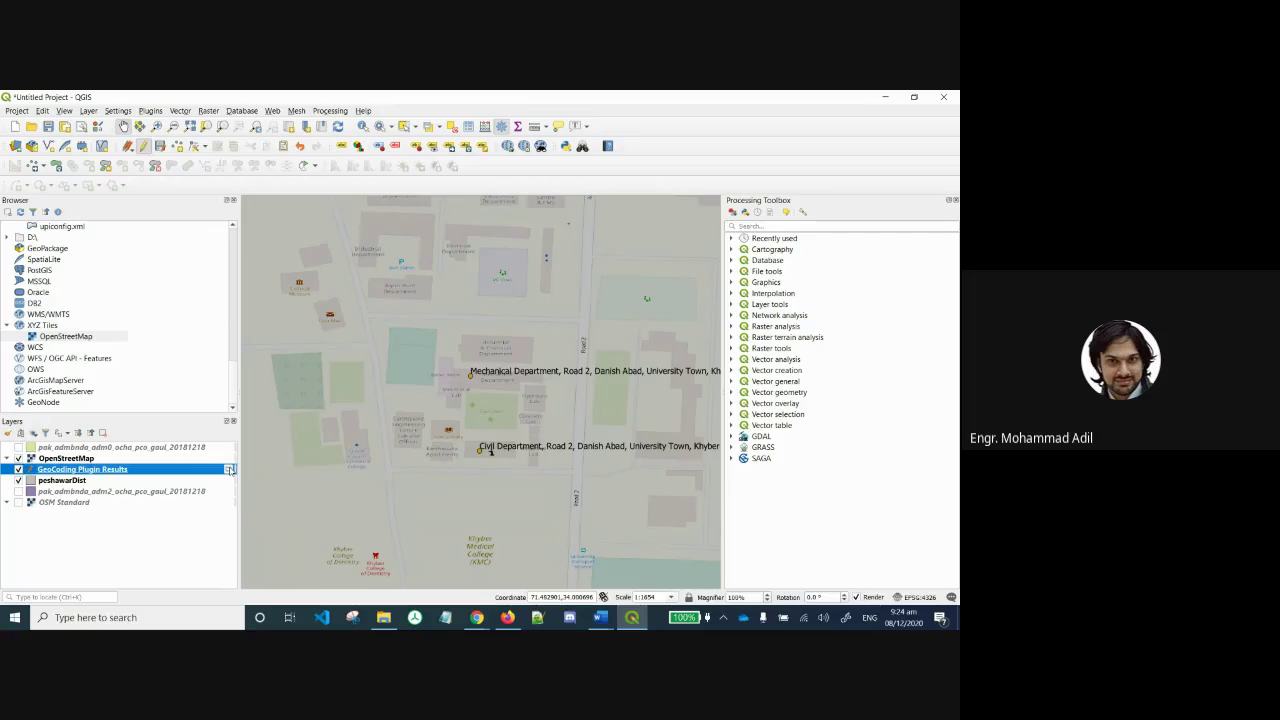
{"action": "left_click", "coordinate": [229, 469]}
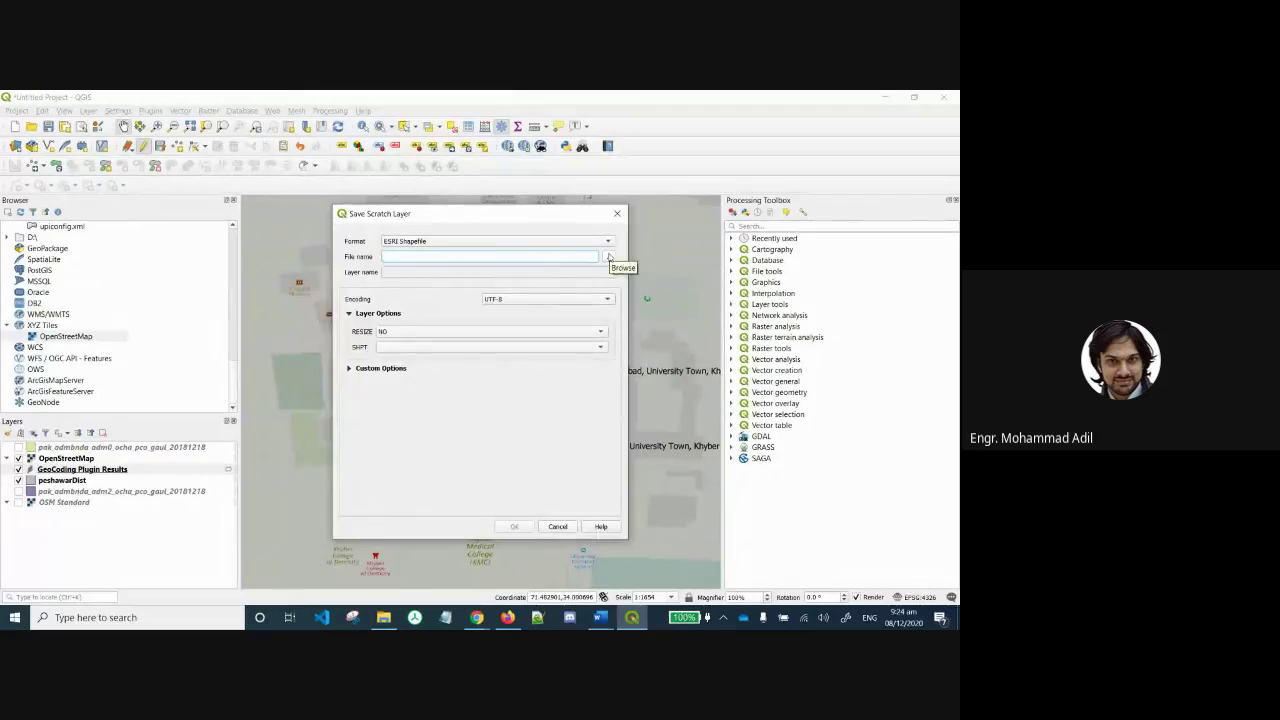
{"action": "left_click", "coordinate": [401, 244]}
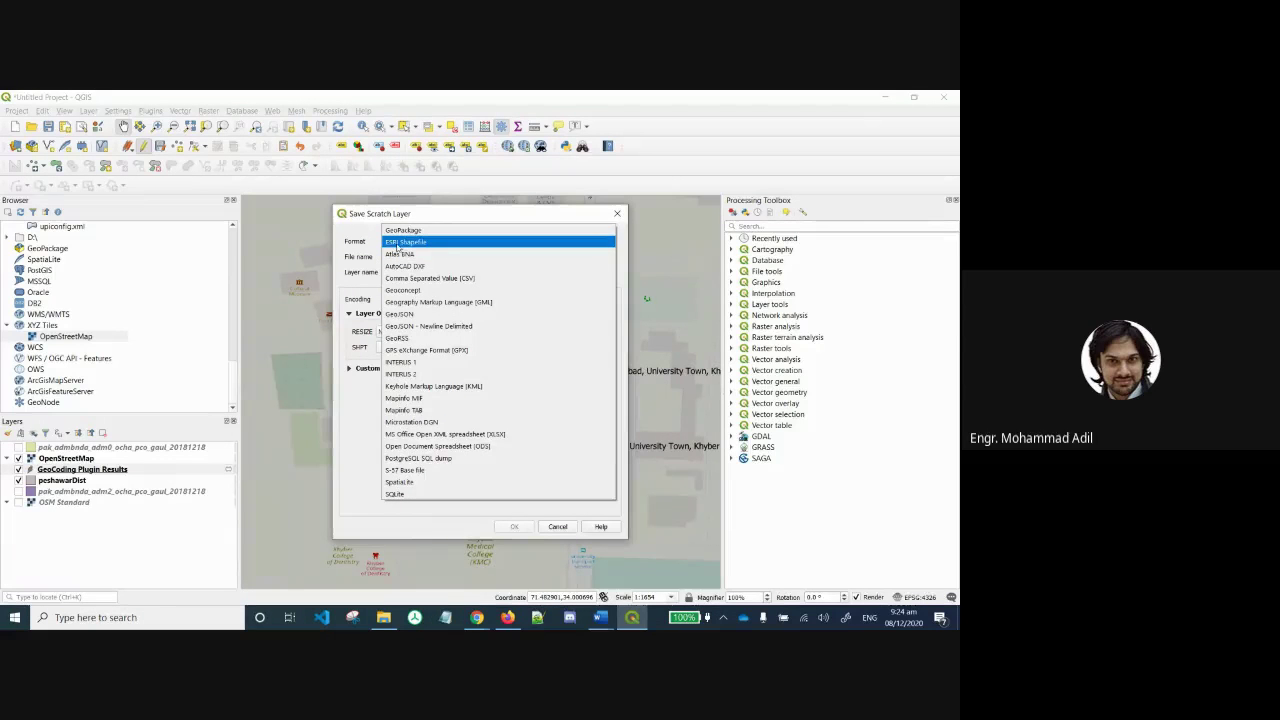
{"action": "left_click", "coordinate": [416, 243]}
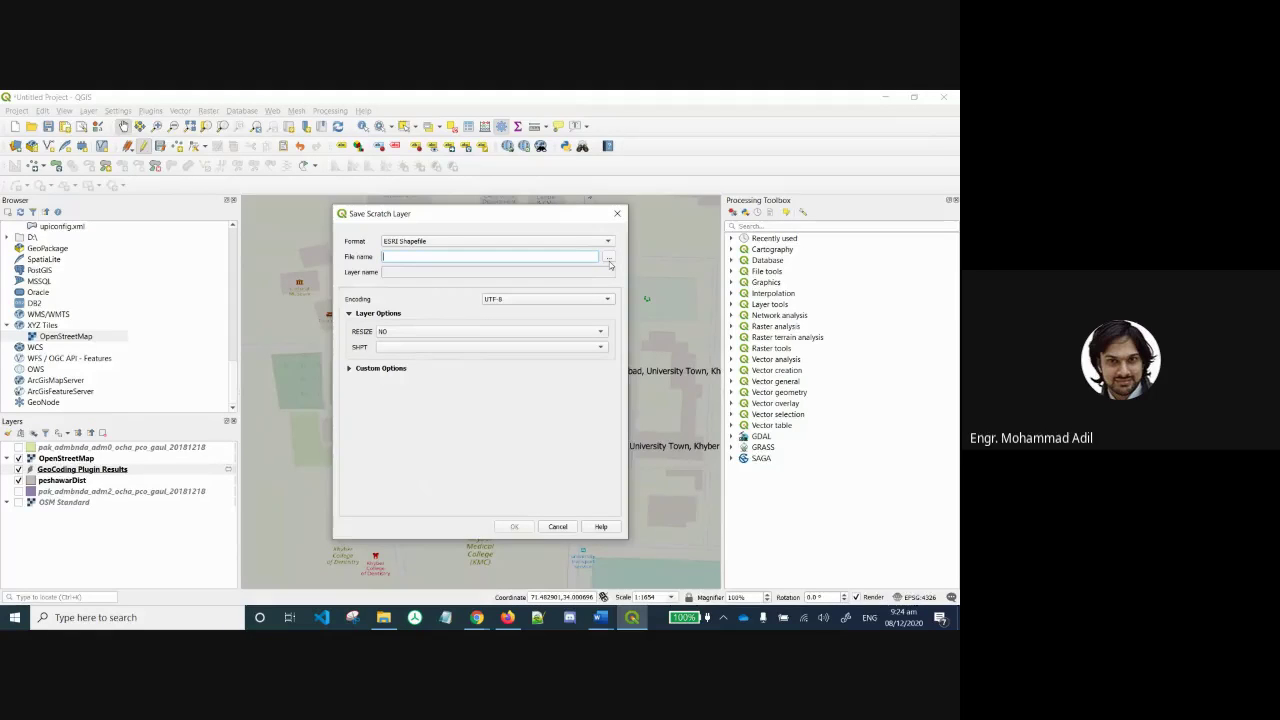
{"action": "left_click", "coordinate": [609, 259]}
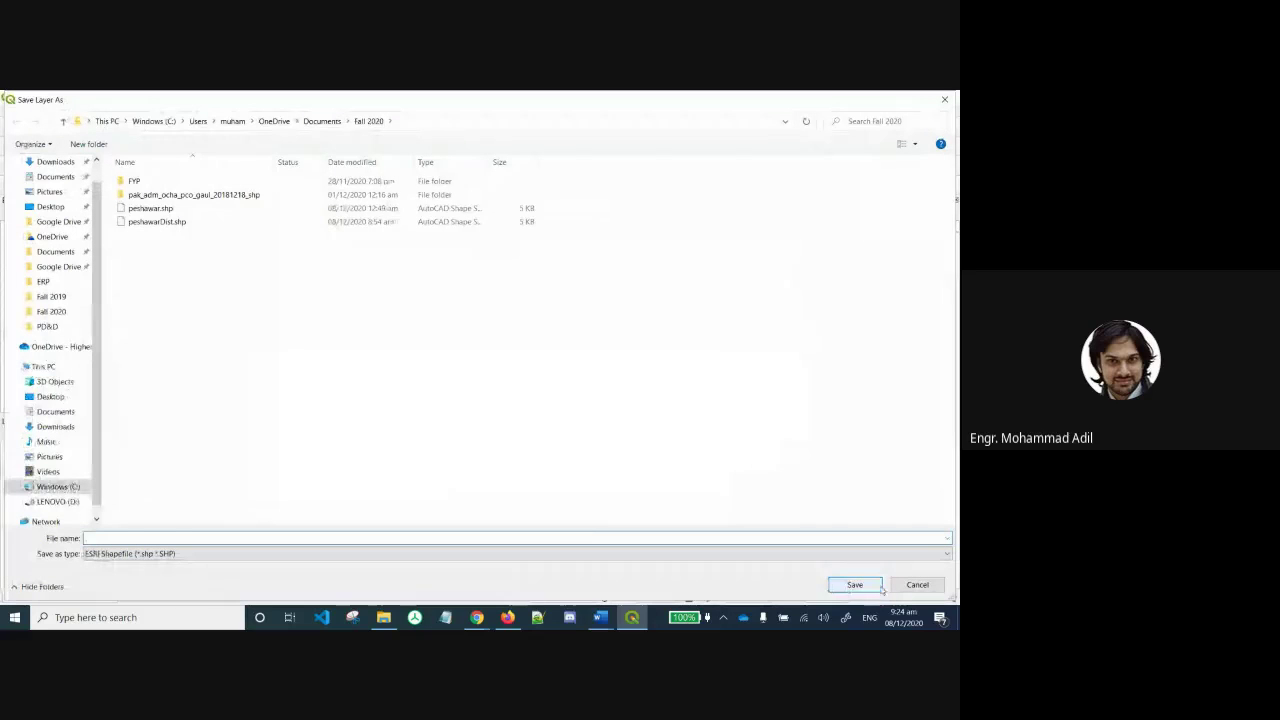
{"action": "left_click", "coordinate": [917, 585]}
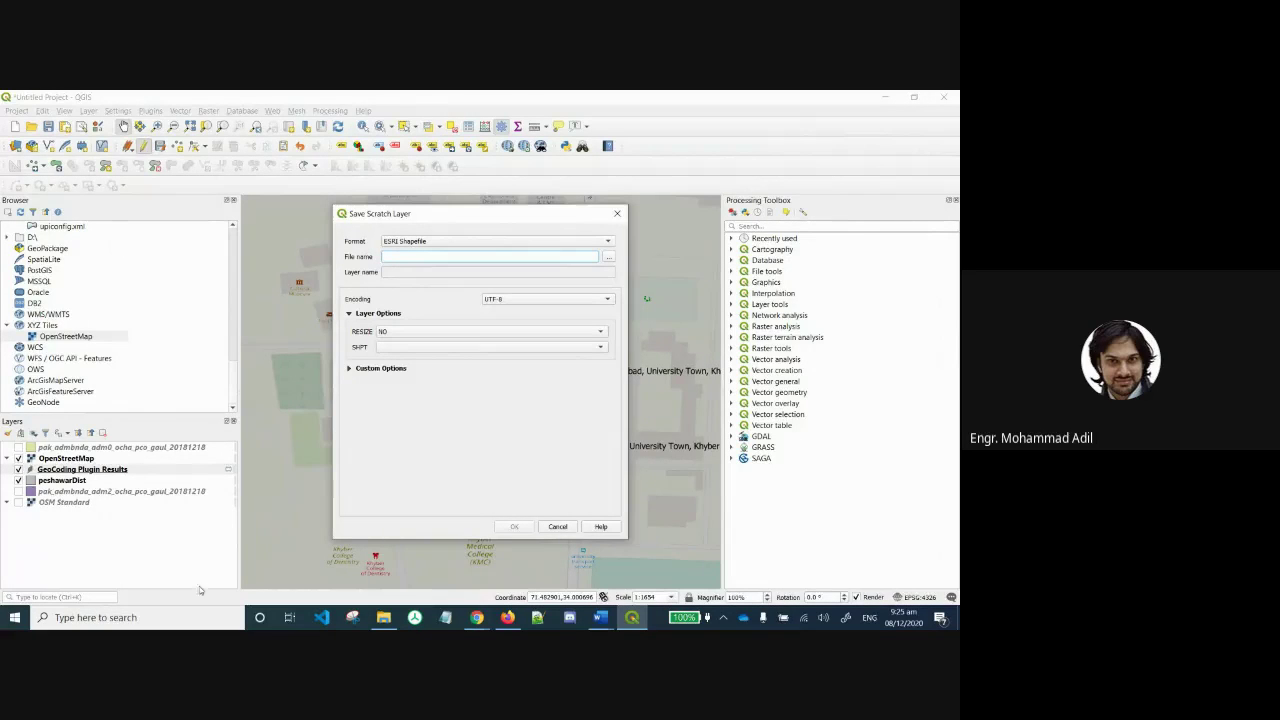
{"action": "left_click", "coordinate": [555, 527]}
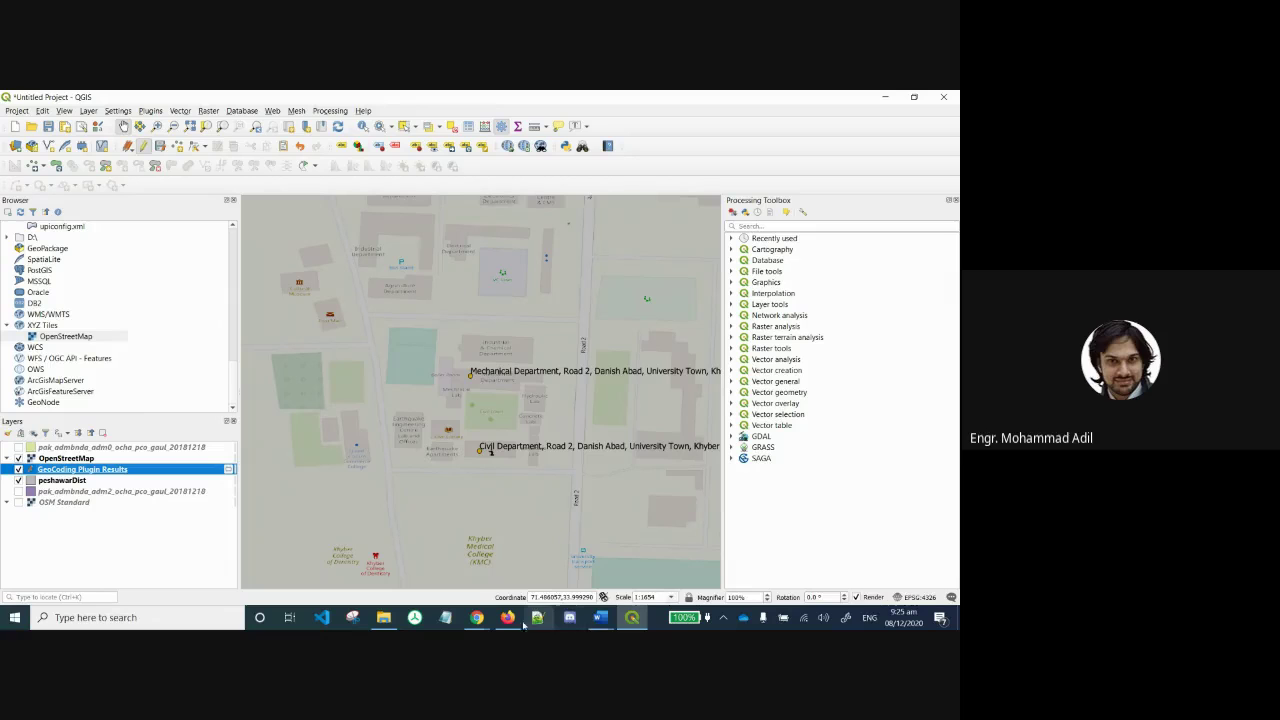
Switch to the Lecture 4 Class Activities document in Word and highlight item e on HillShade and Slope Analysis.
{"action": "left_click", "coordinate": [599, 618]}
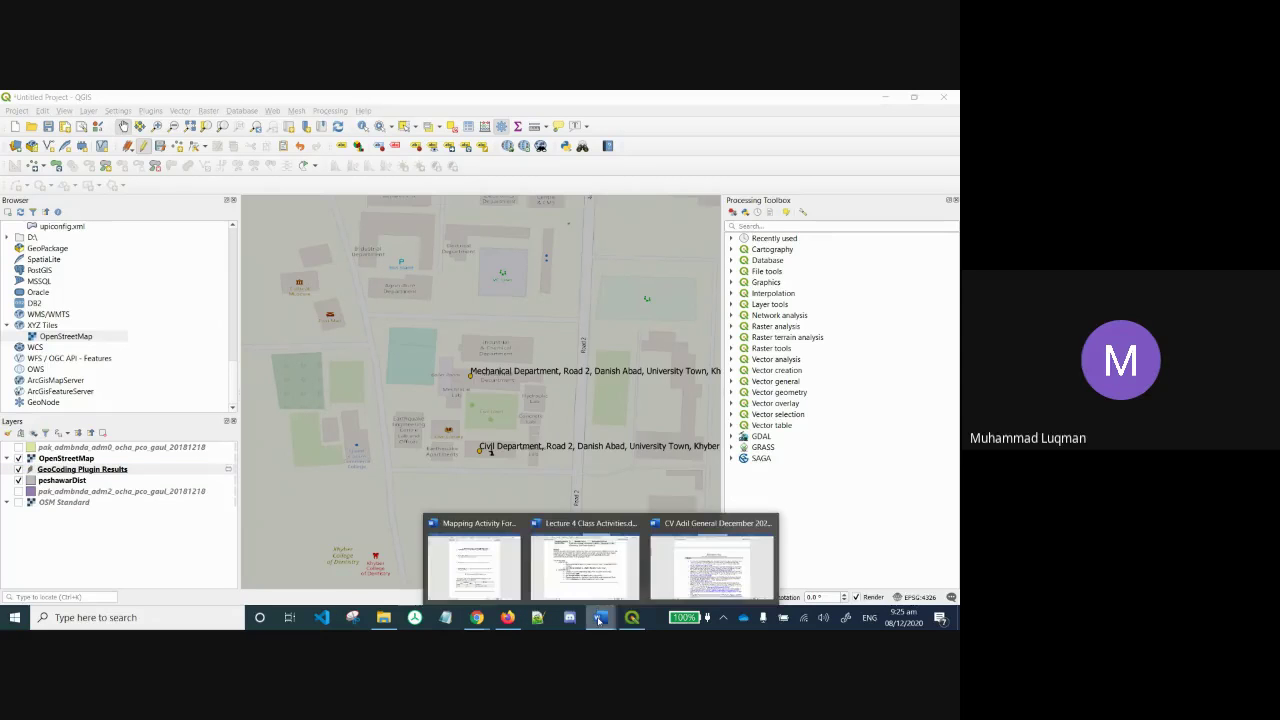
{"action": "left_click", "coordinate": [585, 565]}
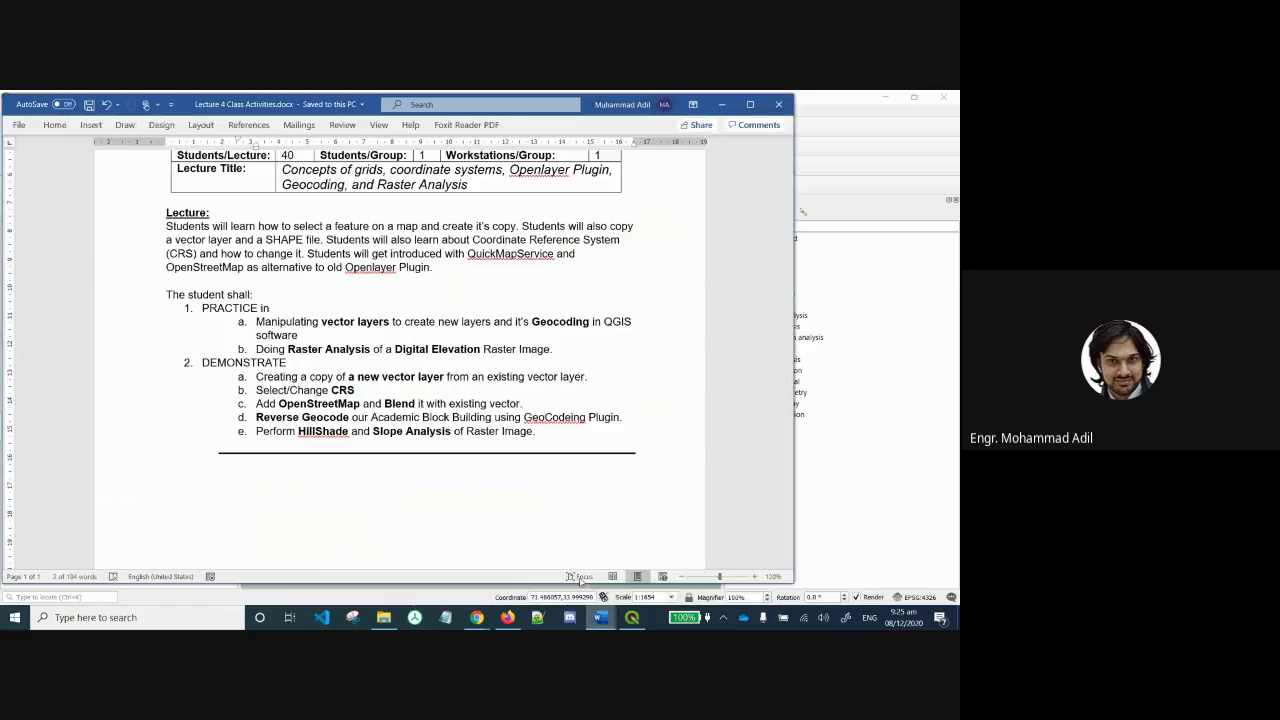
{"action": "left_click", "coordinate": [553, 437]}
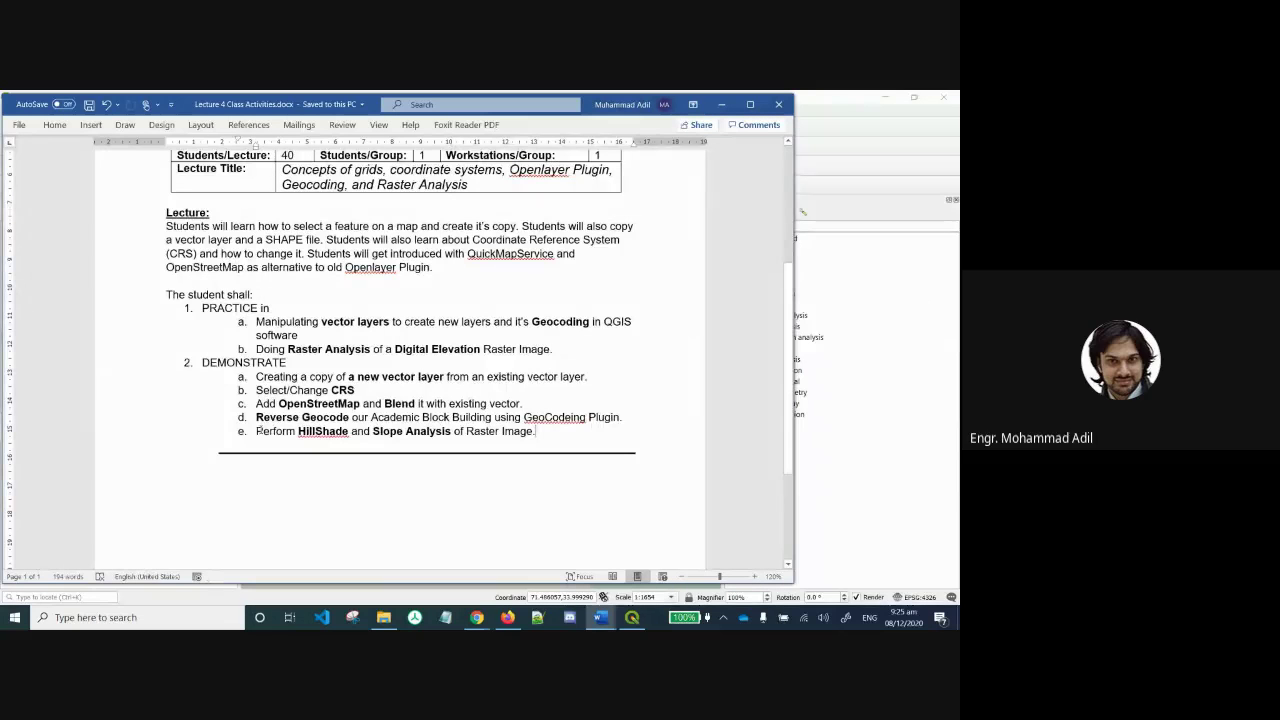
{"action": "left_click_drag", "start_coordinate": [257, 431], "coordinate": [517, 434]}
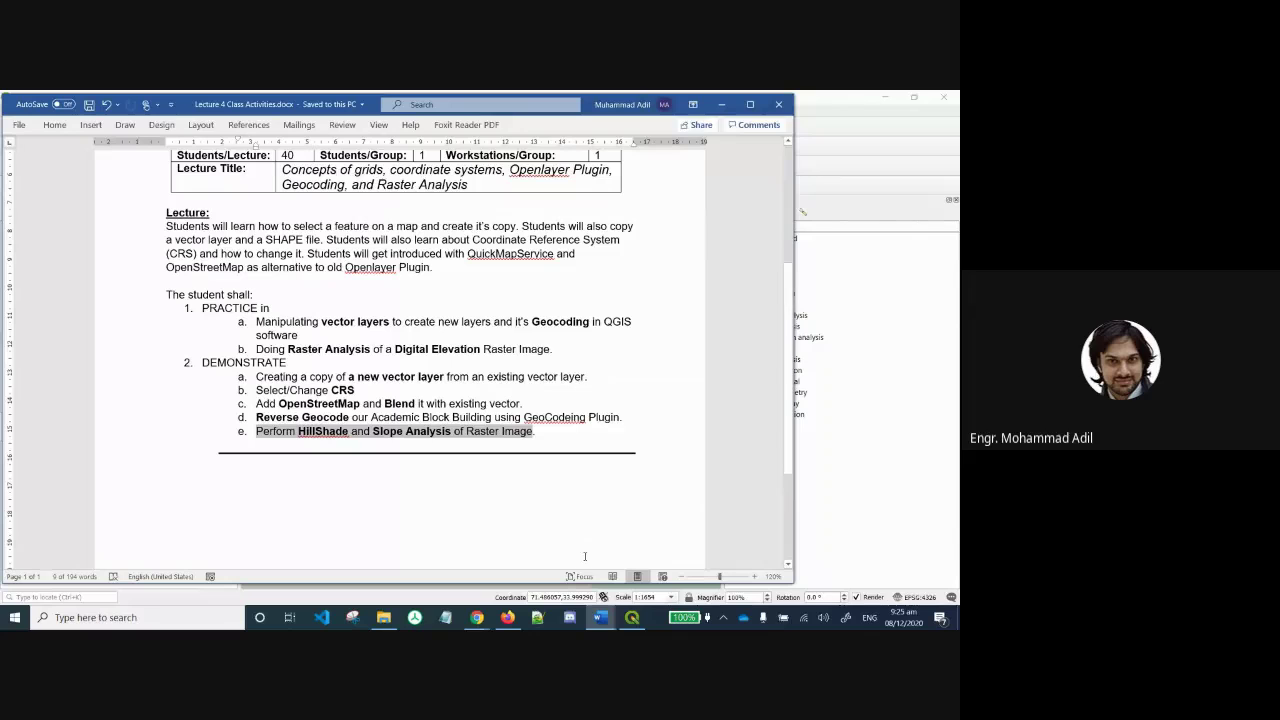
Switch to the GIS/RS Application to CE class in Google Classroom in Chrome and leave its class settings.
{"action": "left_click", "coordinate": [477, 617]}
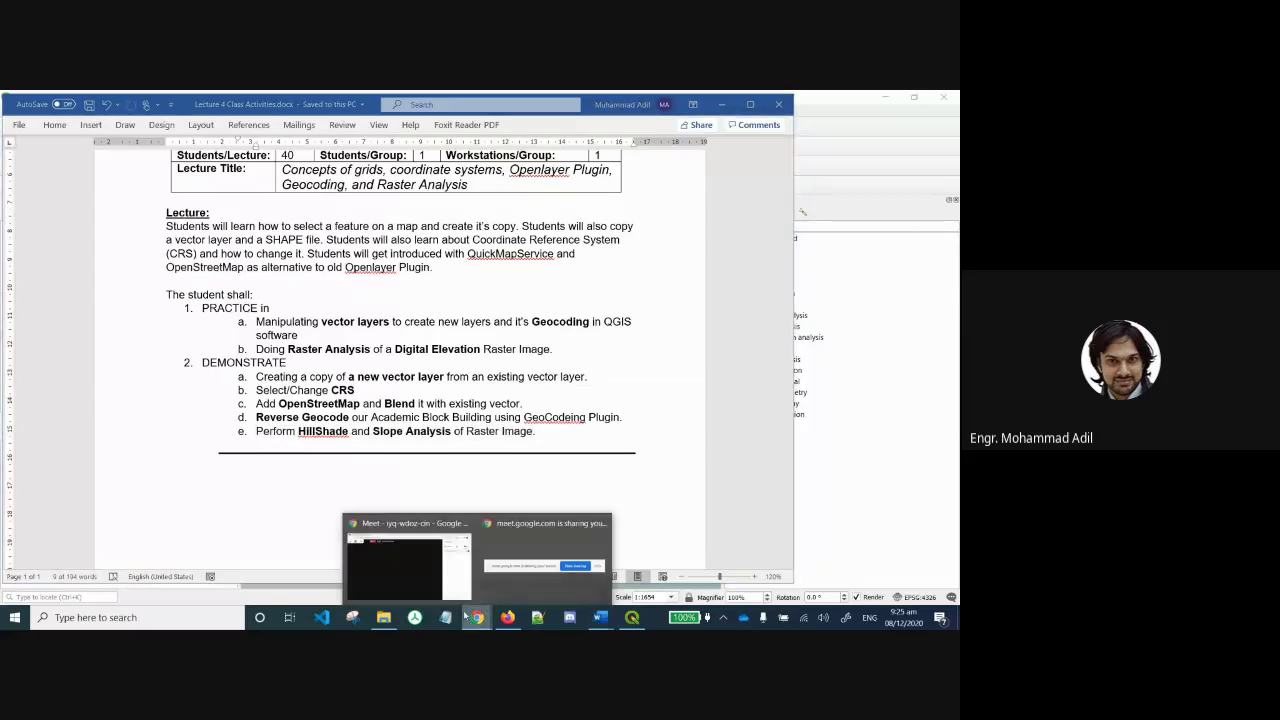
{"action": "left_click", "coordinate": [411, 565]}
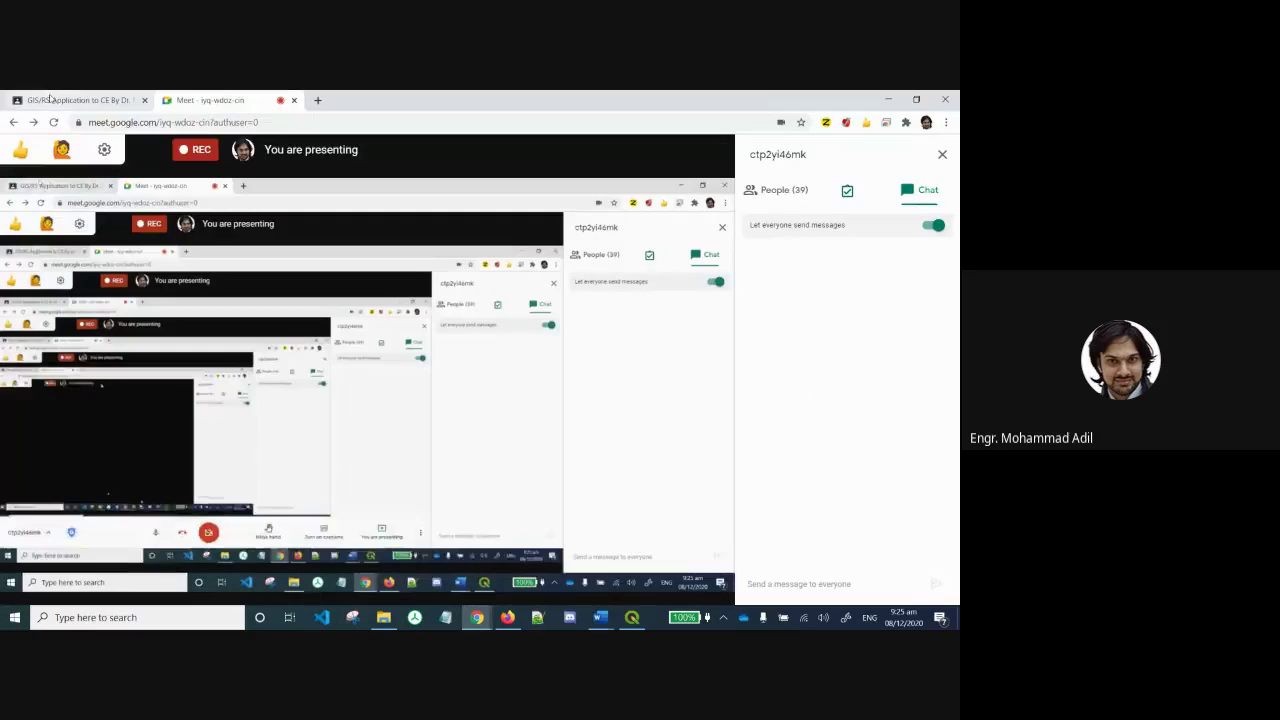
{"action": "left_click", "coordinate": [50, 99]}
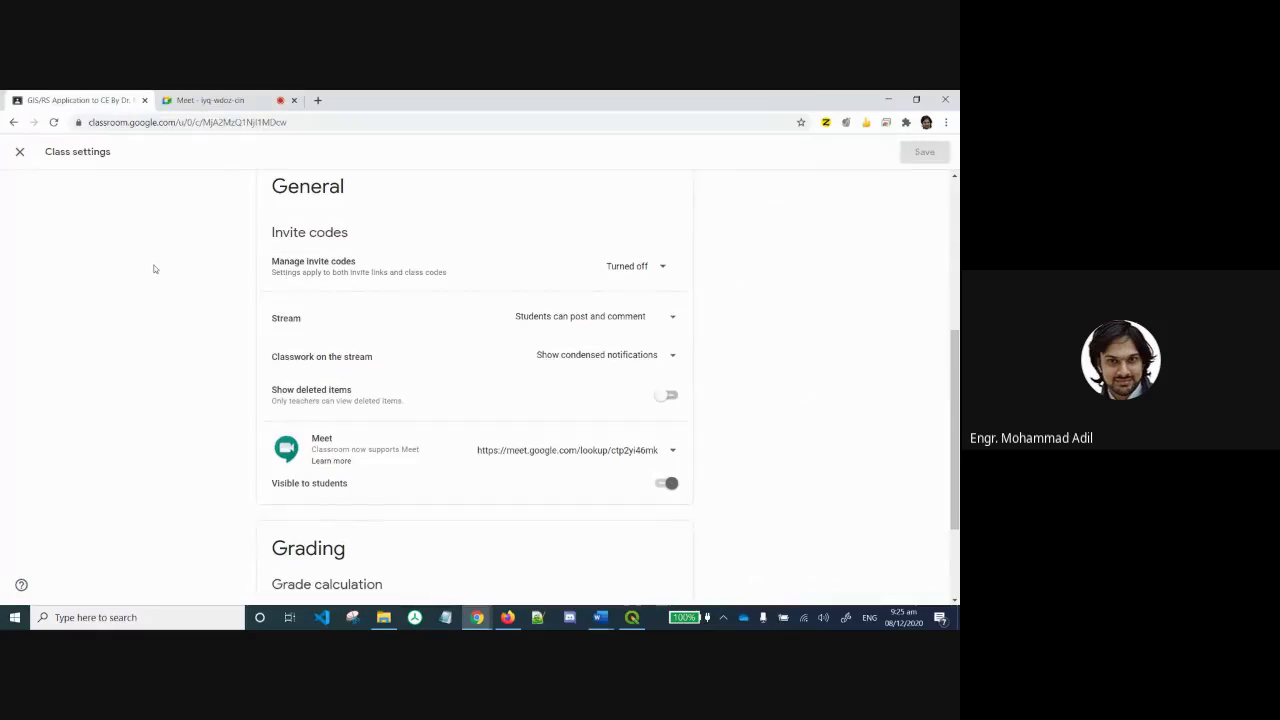
{"action": "scroll", "coordinate": [155, 268], "scroll_direction": "up", "scroll_amount": 3}
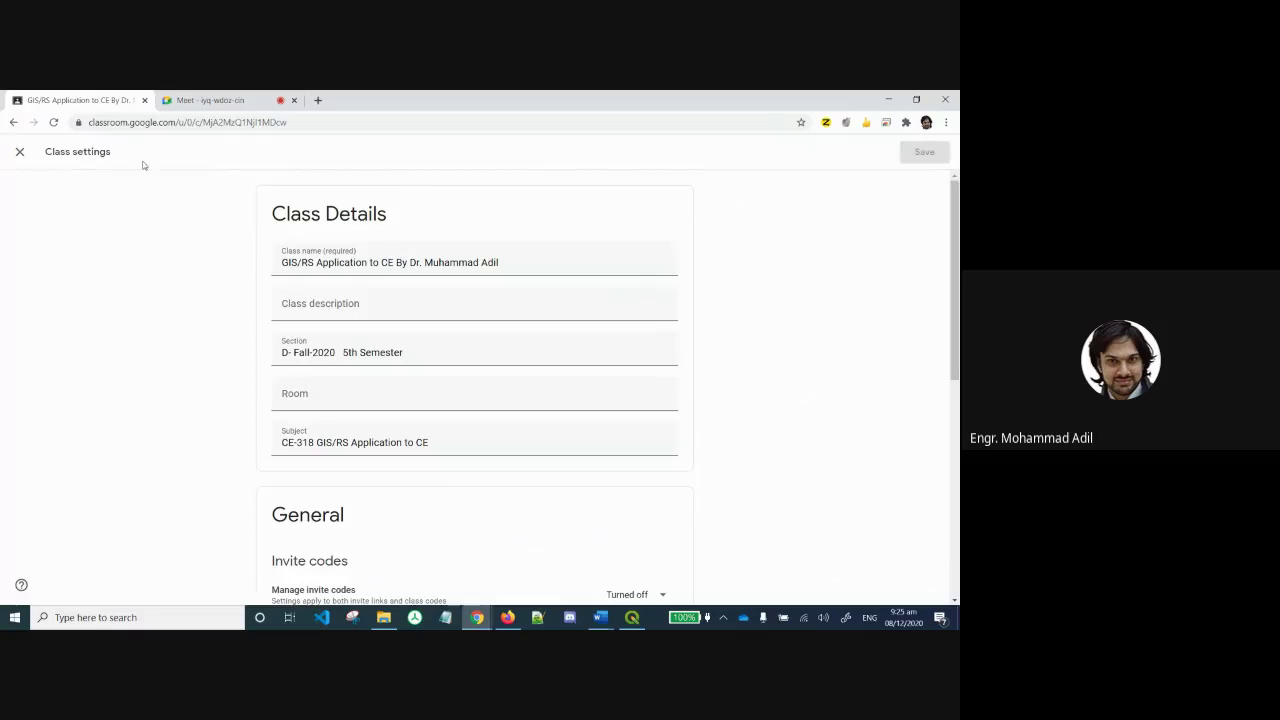
{"action": "left_click", "coordinate": [19, 151]}
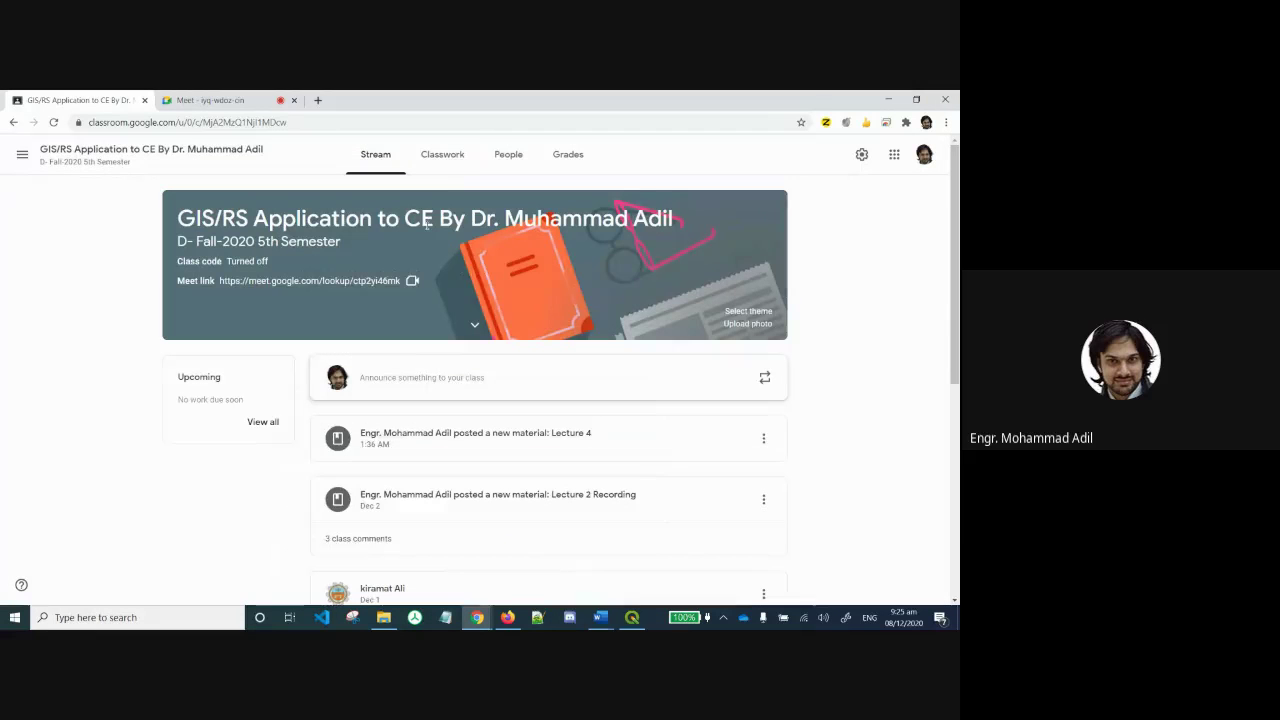
Find the Lecture 4 material under Week 4 in the class's Classwork and view its attached GDEM files and activities document.
{"action": "left_click", "coordinate": [450, 158]}
{"action": "scroll", "coordinate": [424, 480], "scroll_direction": "down", "scroll_amount": 3}
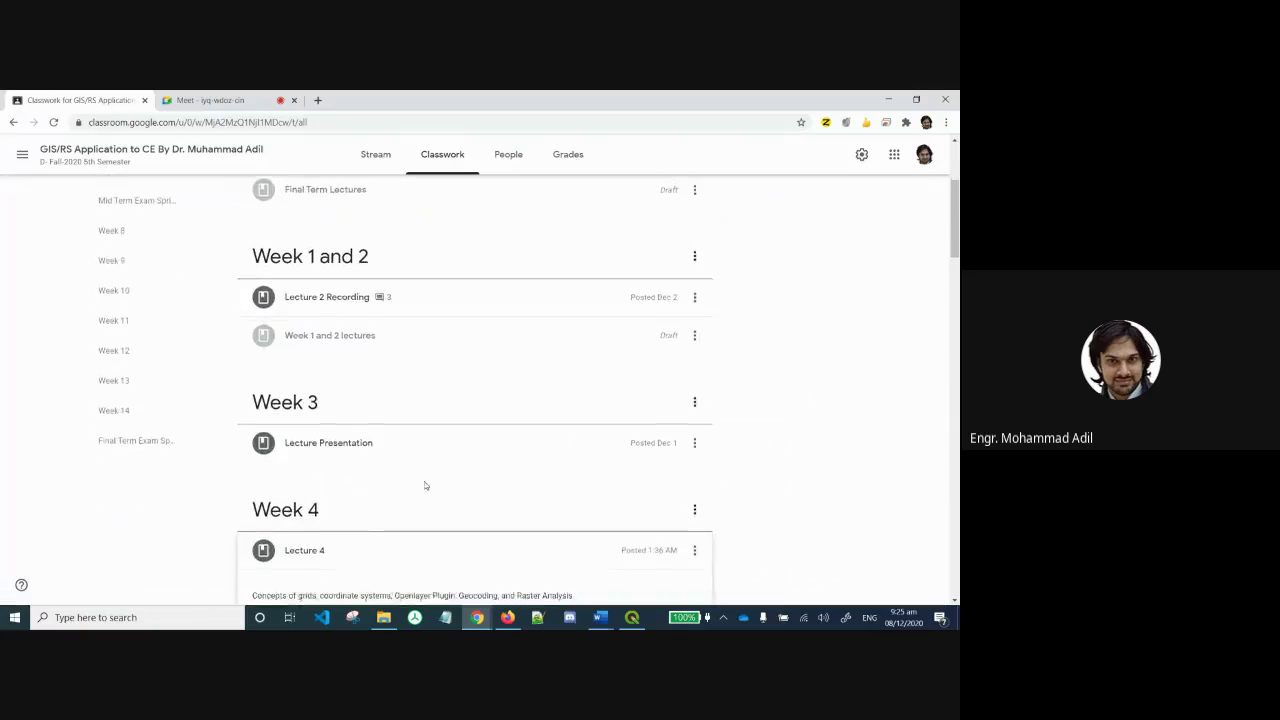
{"action": "scroll", "coordinate": [424, 485], "scroll_direction": "down", "scroll_amount": 2}
{"action": "scroll", "coordinate": [400, 371], "scroll_direction": "down", "scroll_amount": 2}
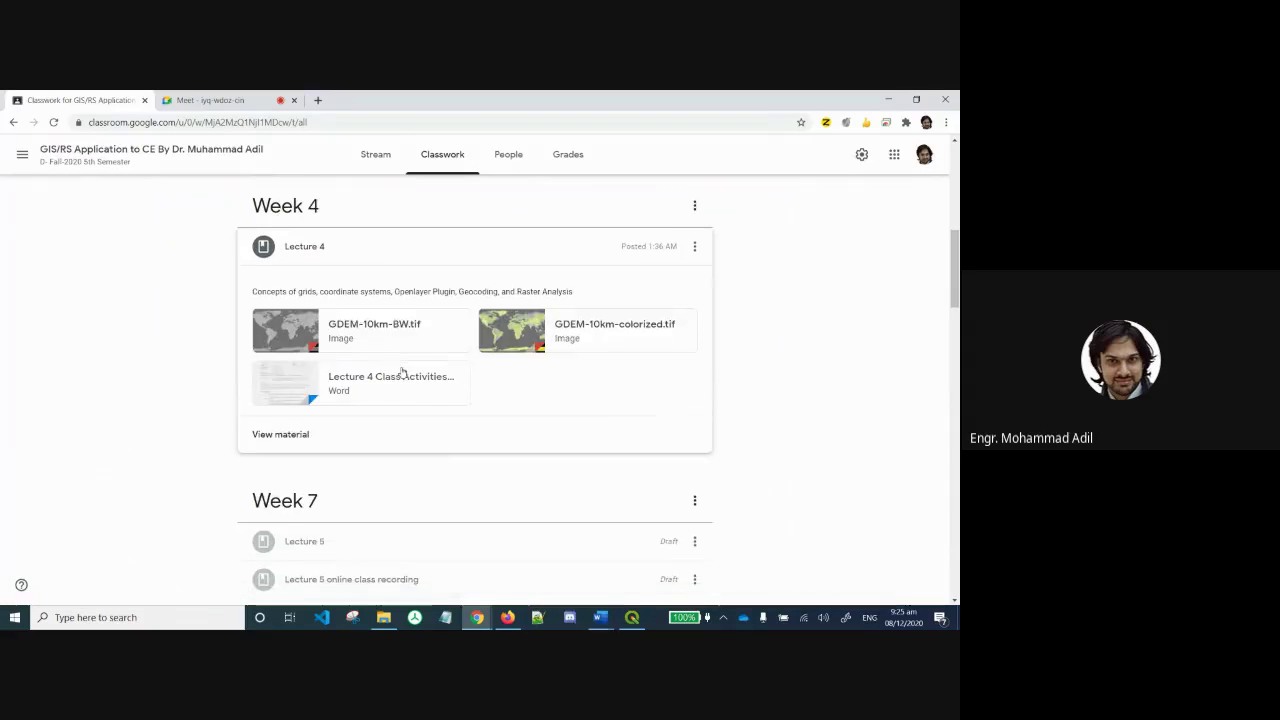
{"action": "left_click", "coordinate": [344, 259]}
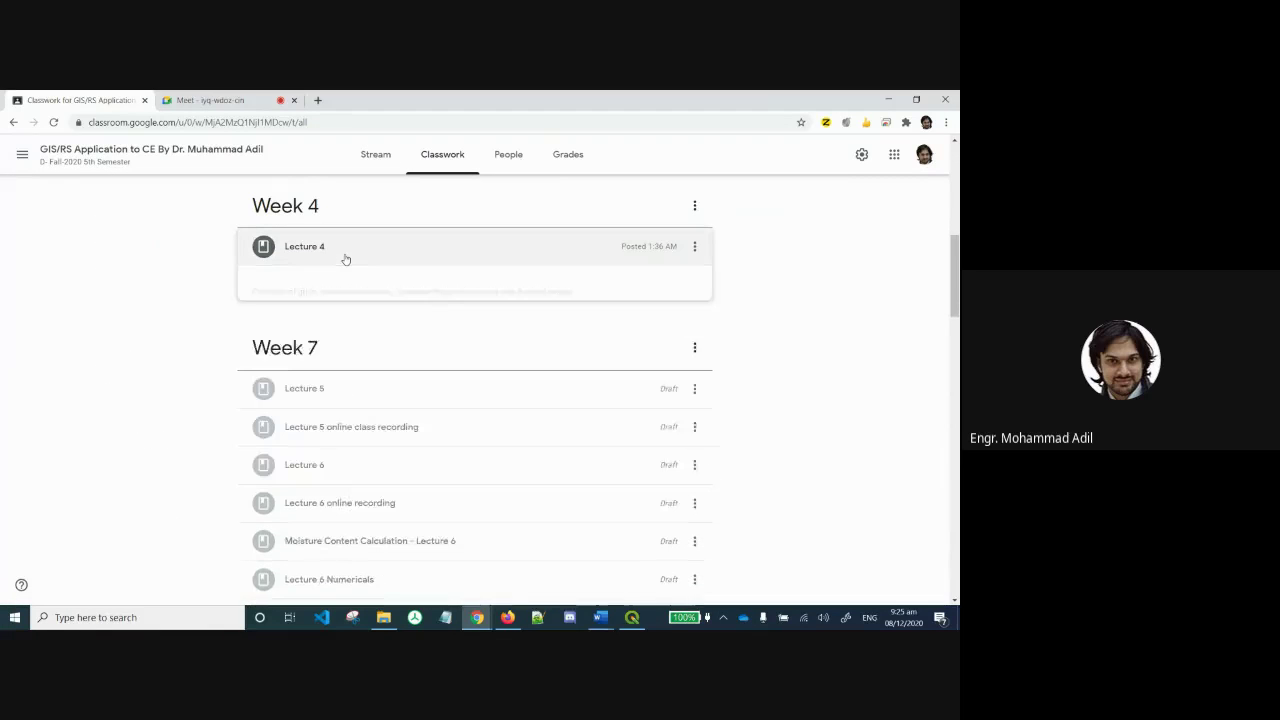
{"action": "left_click", "coordinate": [344, 258]}
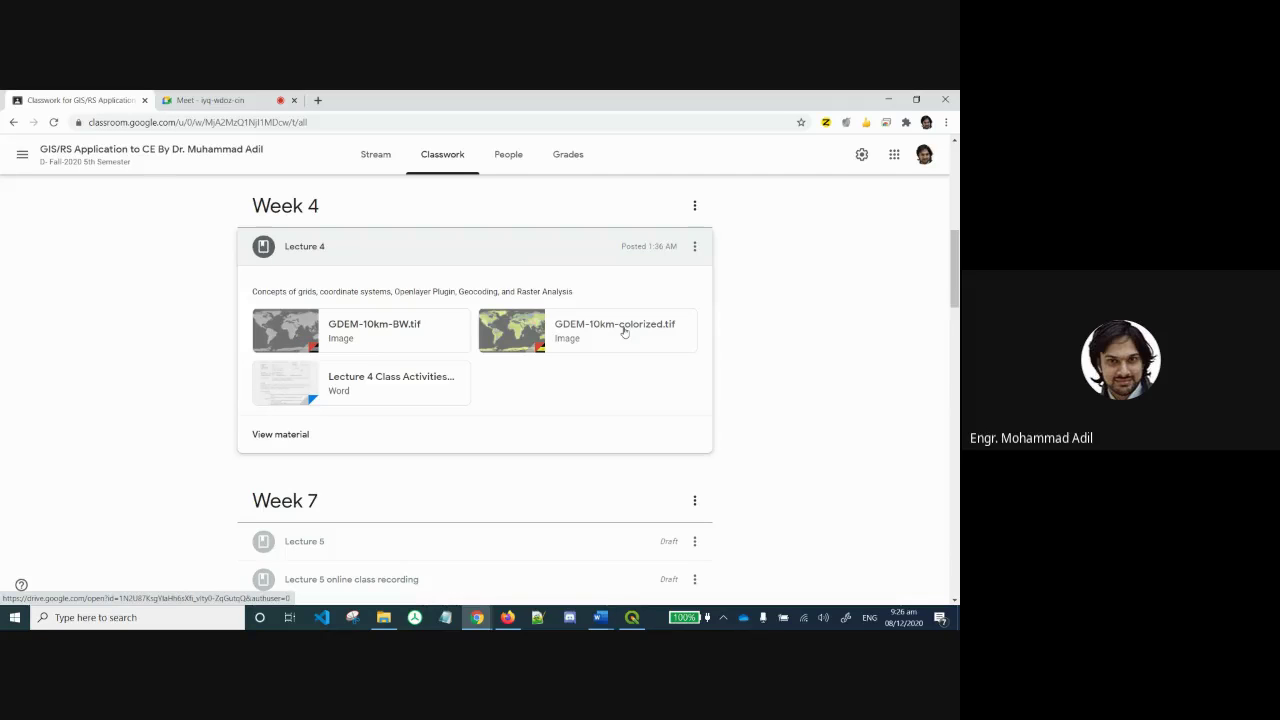
Open GDEM-10km-BW.tif from the Fall 2020 folder in File Explorer and examine the terrain around the Arabian Sea up close.
{"action": "left_click", "coordinate": [380, 620]}
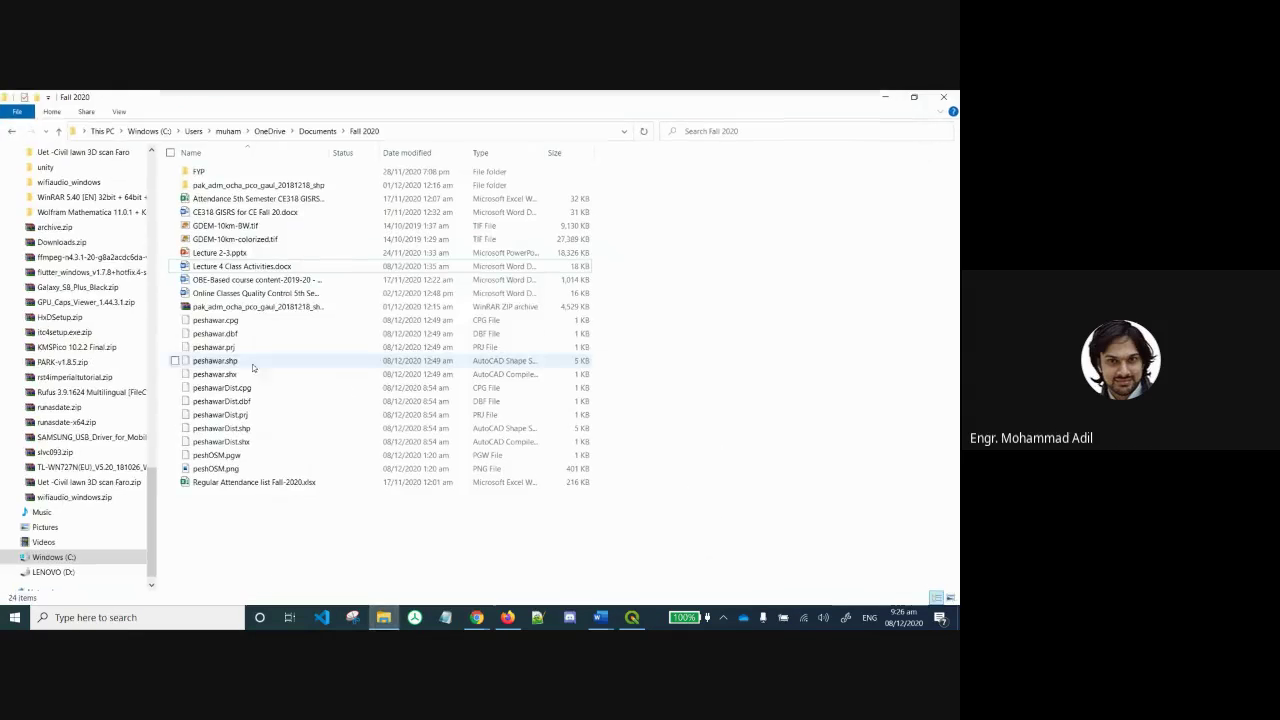
{"action": "double_click", "coordinate": [266, 228]}
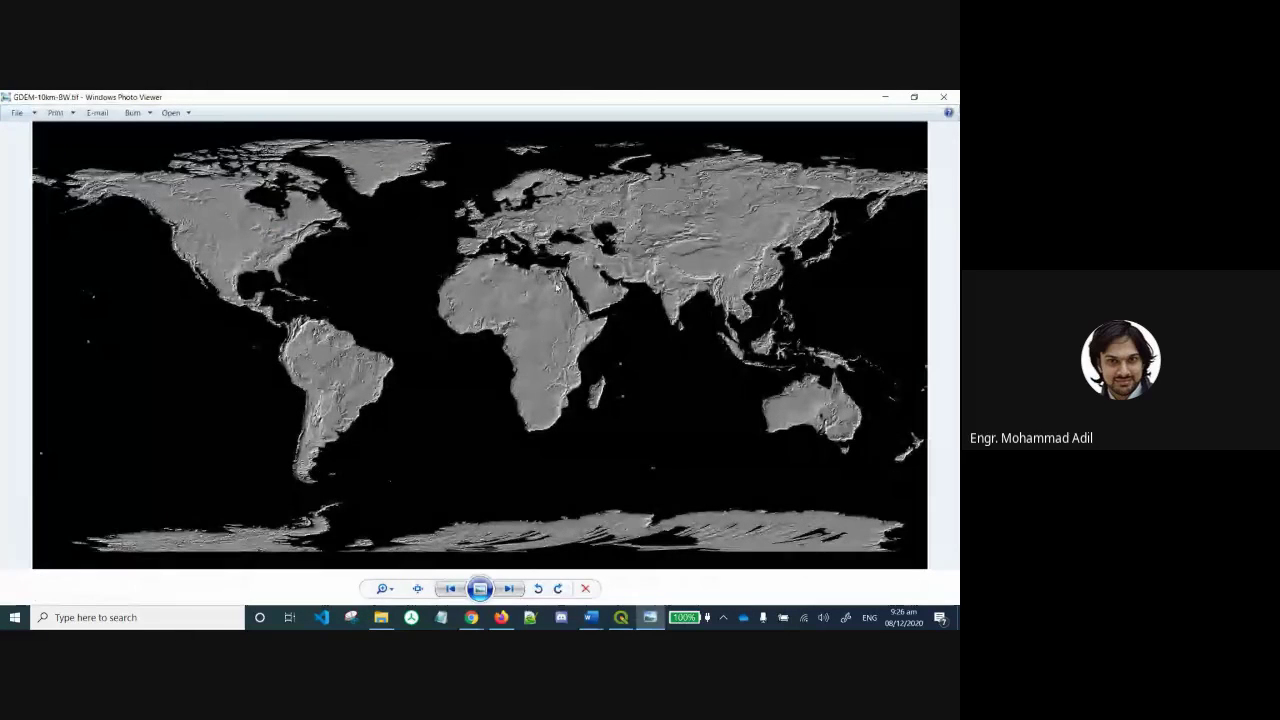
{"action": "scroll", "coordinate": [557, 287], "scroll_direction": "up", "scroll_amount": 5}
{"action": "scroll", "coordinate": [557, 287], "scroll_direction": "down", "scroll_amount": 3}
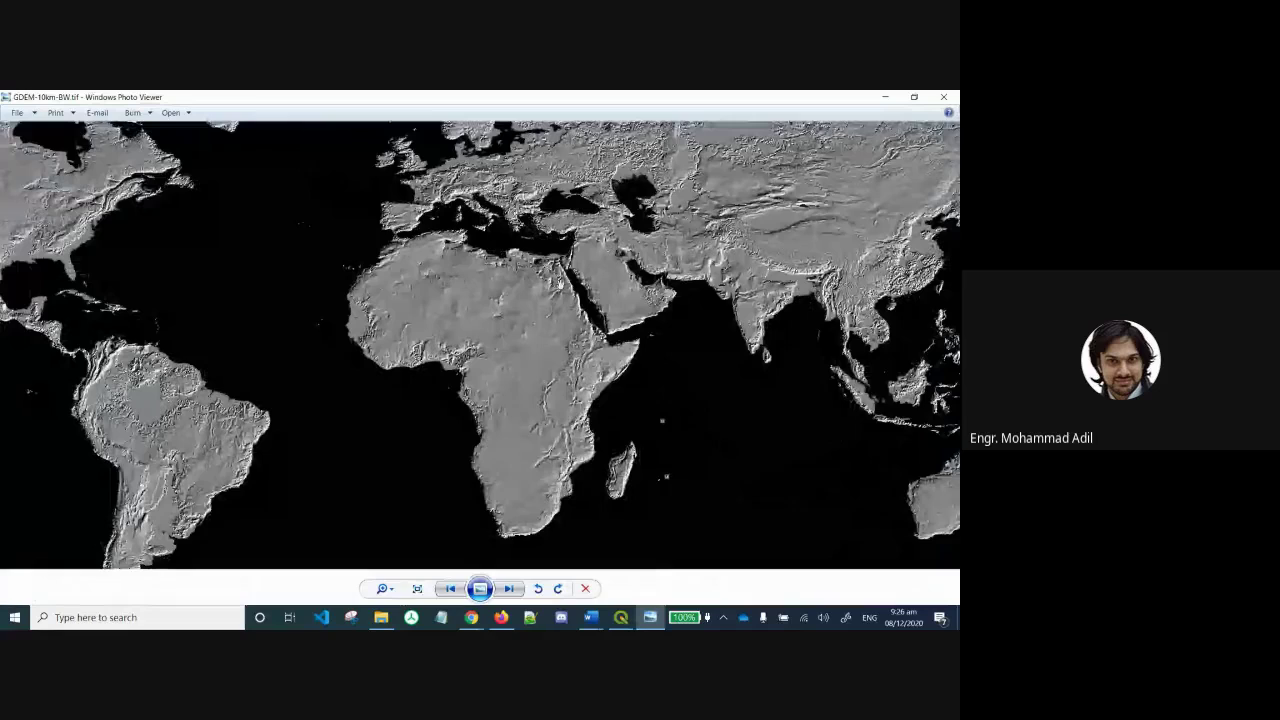
{"action": "scroll", "coordinate": [725, 290], "scroll_direction": "up", "scroll_amount": 3}
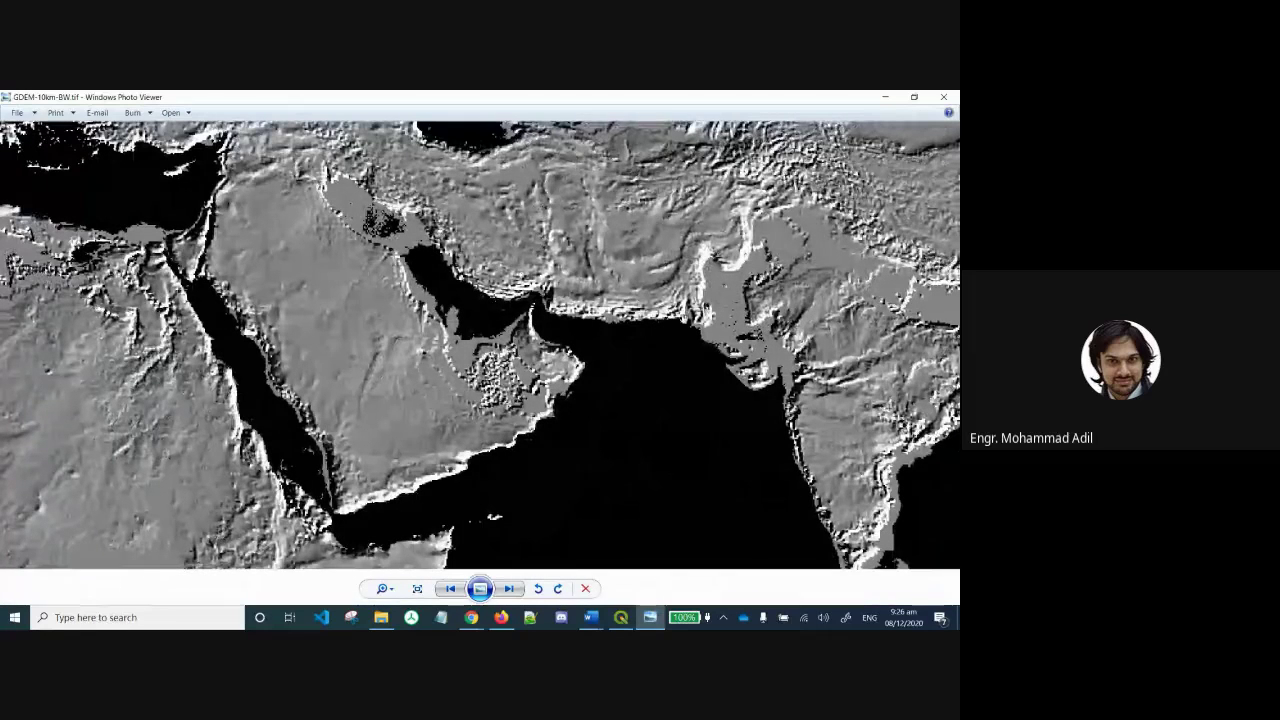
{"action": "scroll", "coordinate": [790, 307], "scroll_direction": "up", "scroll_amount": 3}
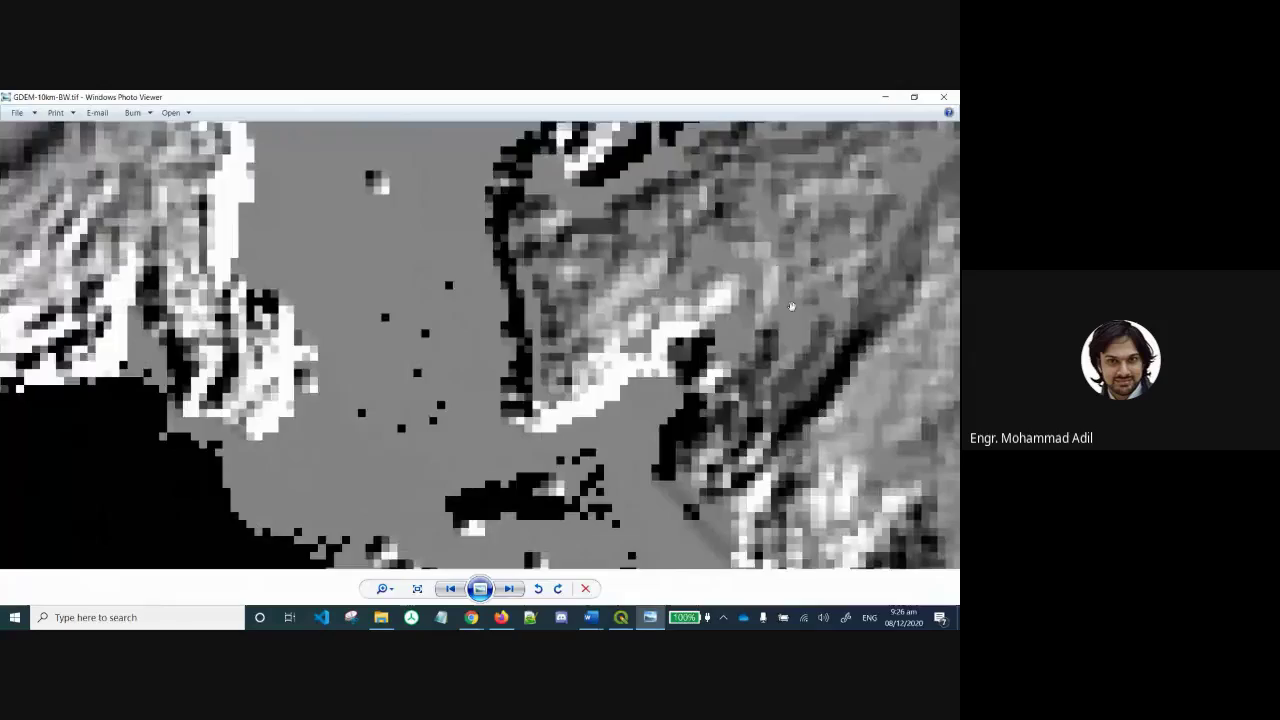
{"action": "scroll", "coordinate": [790, 307], "scroll_direction": "down", "scroll_amount": 2}
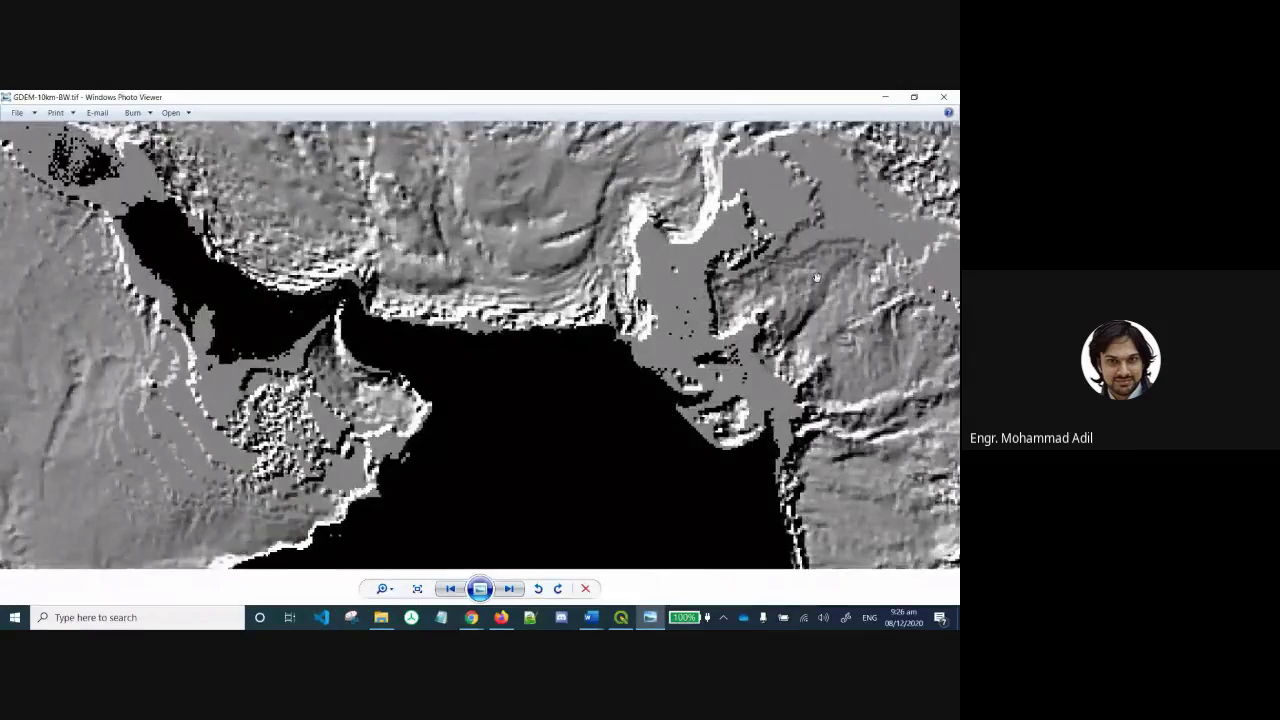
Examine the shaded relief of Pakistan, the Himalayas and surrounding Asia in the black-and-white GDEM image at several magnifications.
{"action": "left_click_drag", "start_coordinate": [790, 307], "coordinate": [617, 372]}
{"action": "scroll", "coordinate": [617, 372], "scroll_direction": "down", "scroll_amount": 2}
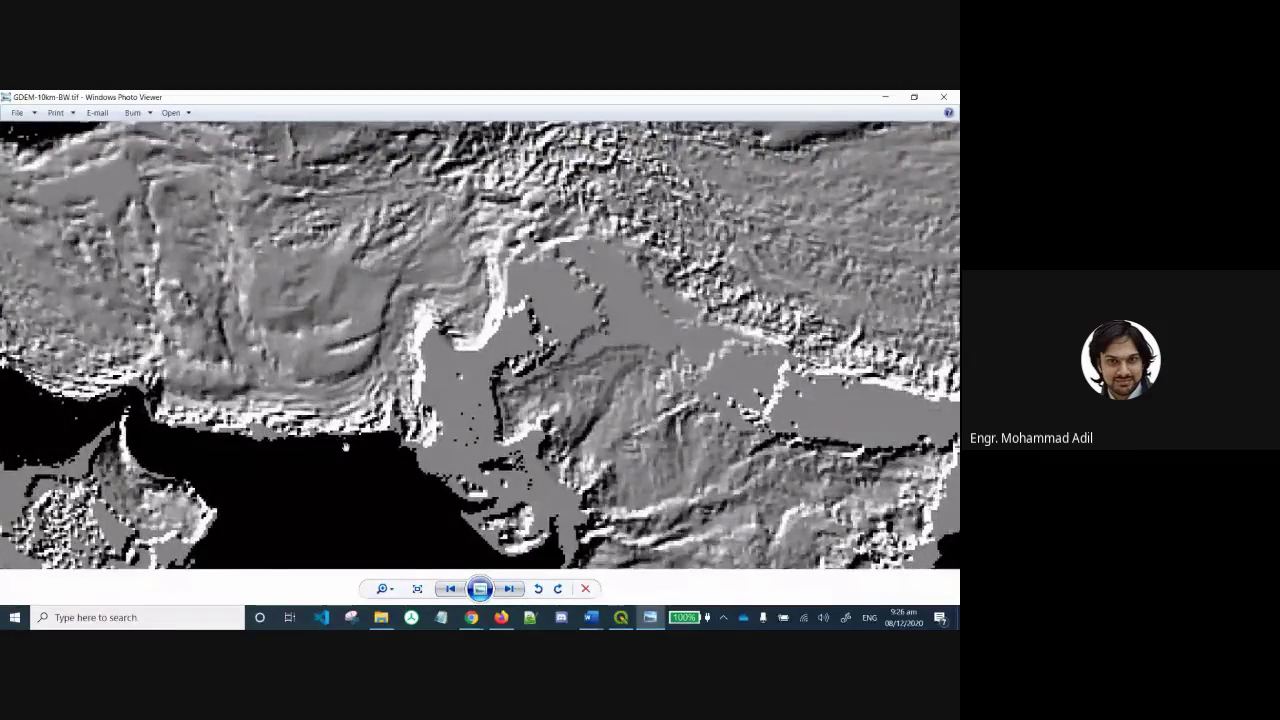
{"action": "scroll", "coordinate": [617, 372], "scroll_direction": "down", "scroll_amount": 3}
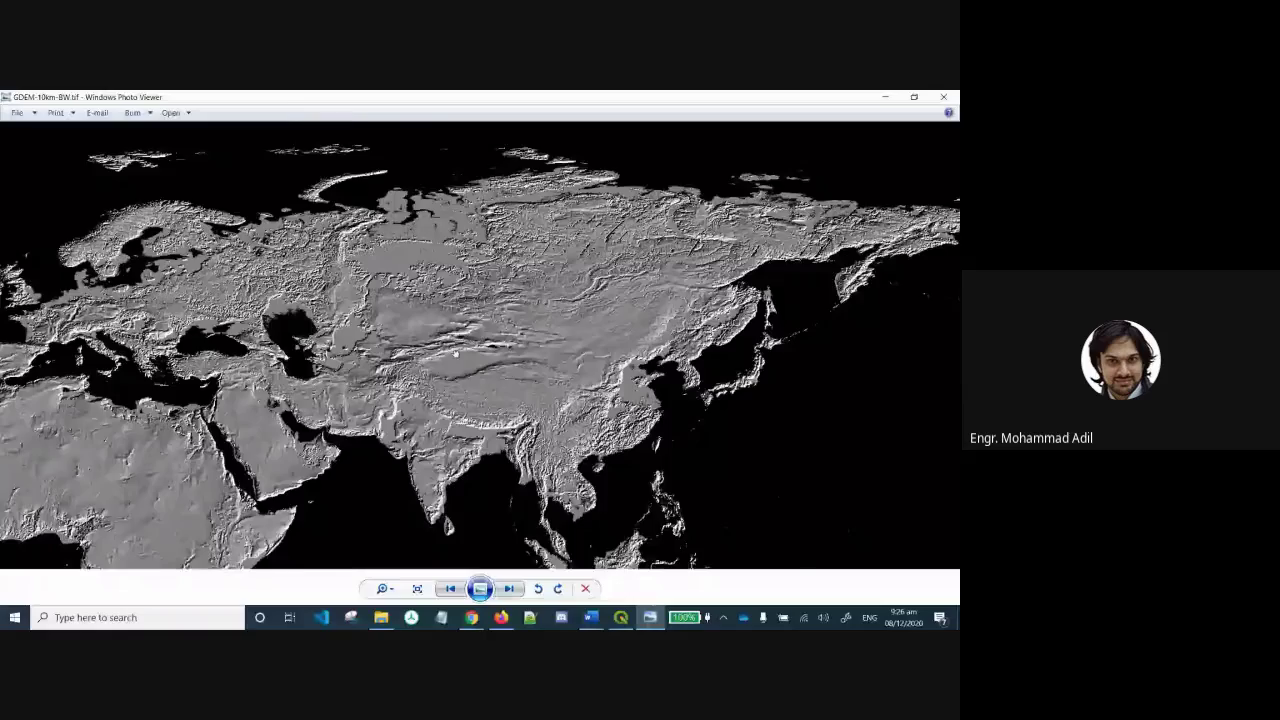
{"action": "left_click_drag", "start_coordinate": [368, 460], "coordinate": [413, 380]}
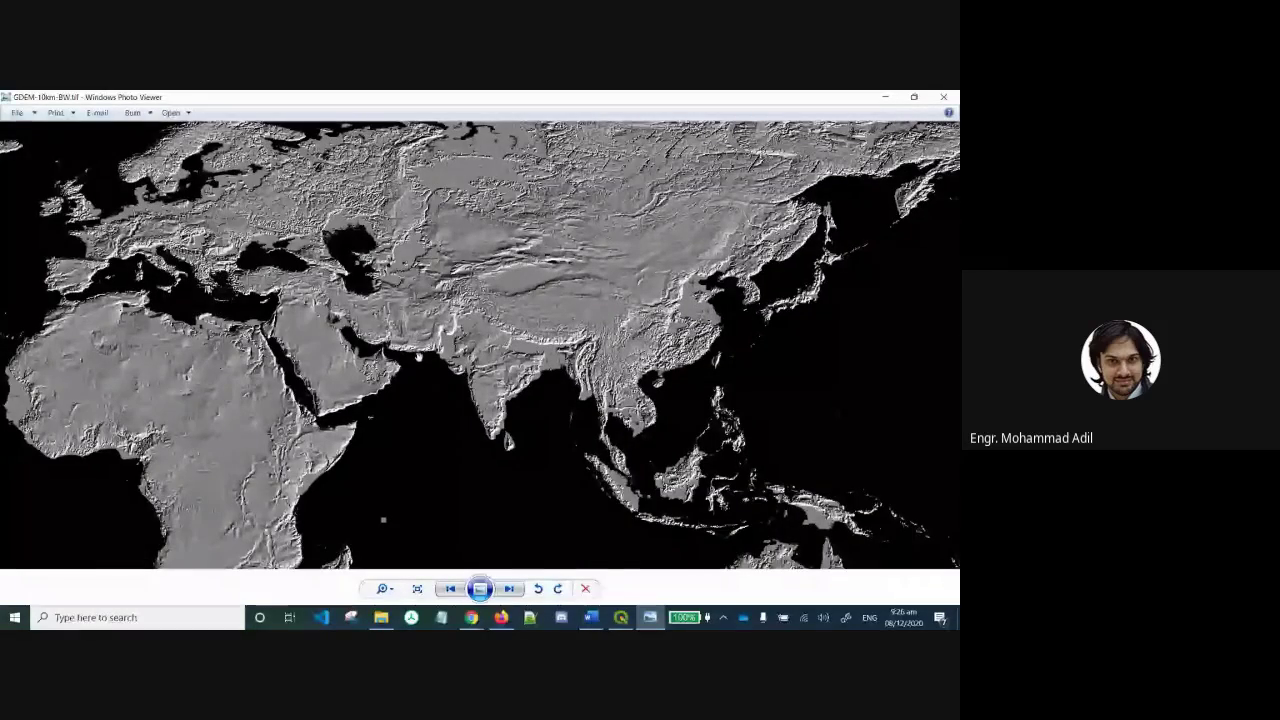
{"action": "scroll", "coordinate": [419, 356], "scroll_direction": "up", "scroll_amount": 2}
{"action": "scroll", "coordinate": [418, 357], "scroll_direction": "down", "scroll_amount": 3}
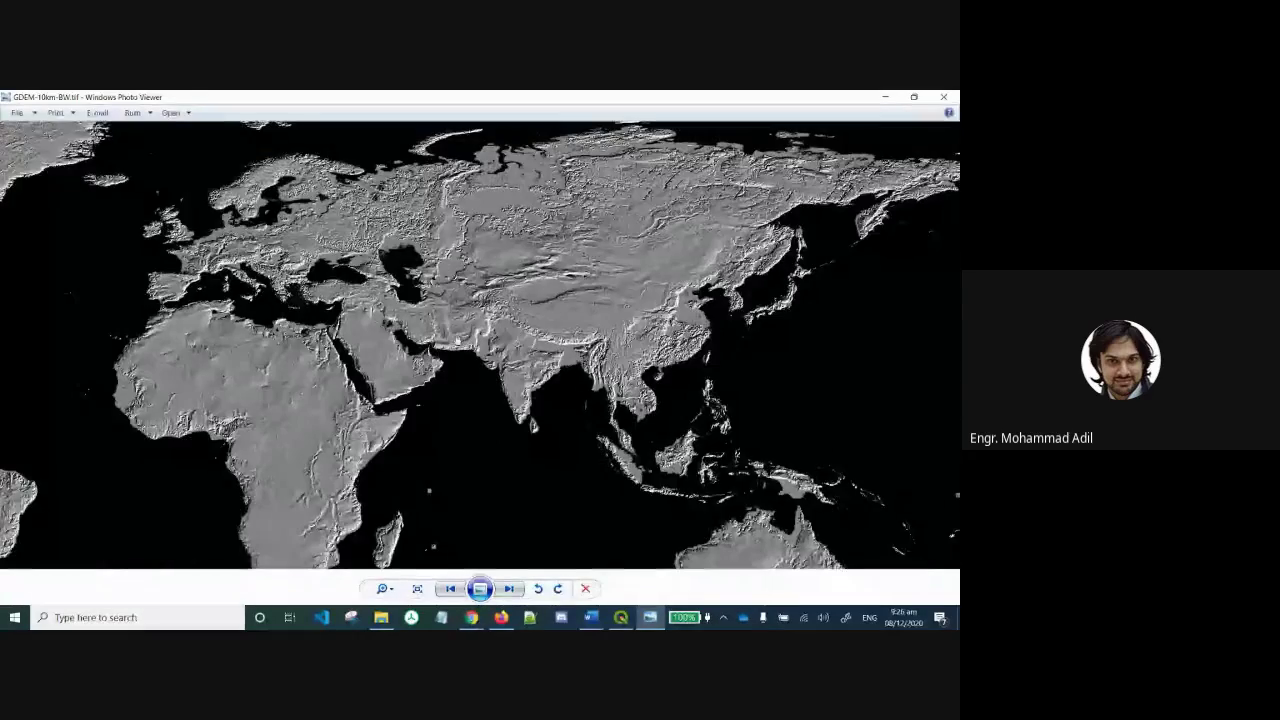
{"action": "scroll", "coordinate": [457, 342], "scroll_direction": "up", "scroll_amount": 4}
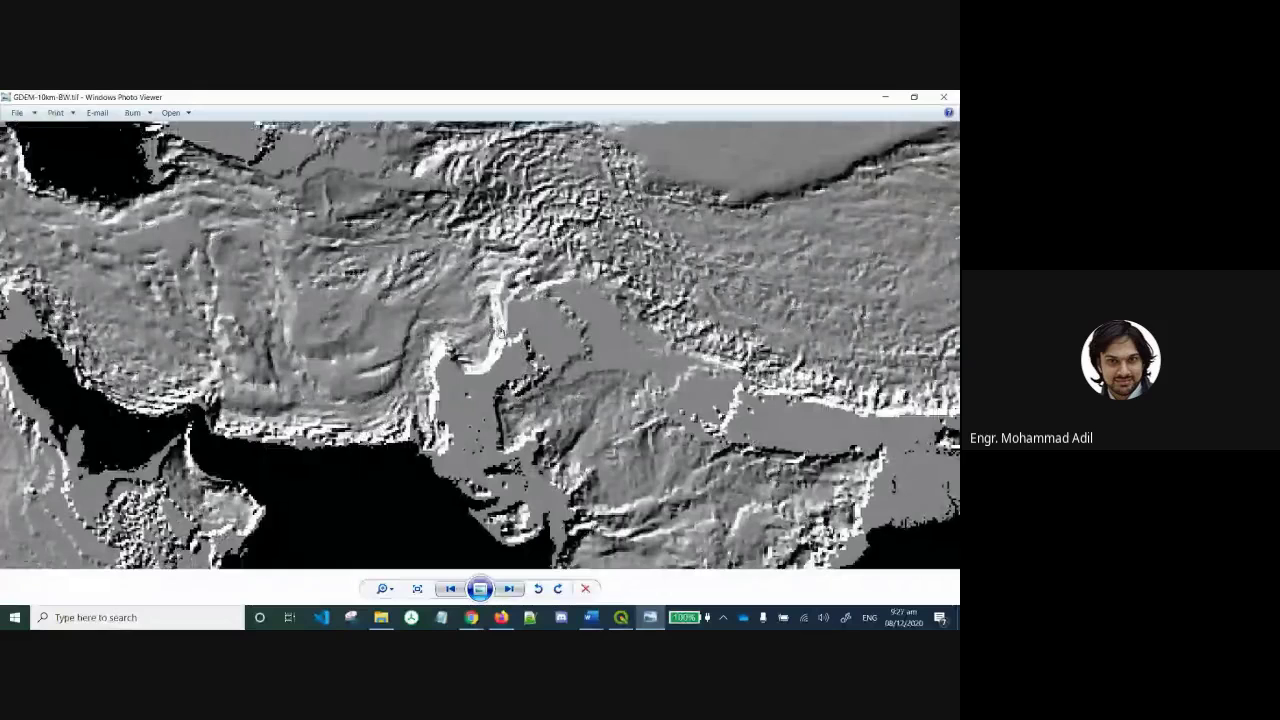
{"action": "scroll", "coordinate": [519, 316], "scroll_direction": "up", "scroll_amount": 4}
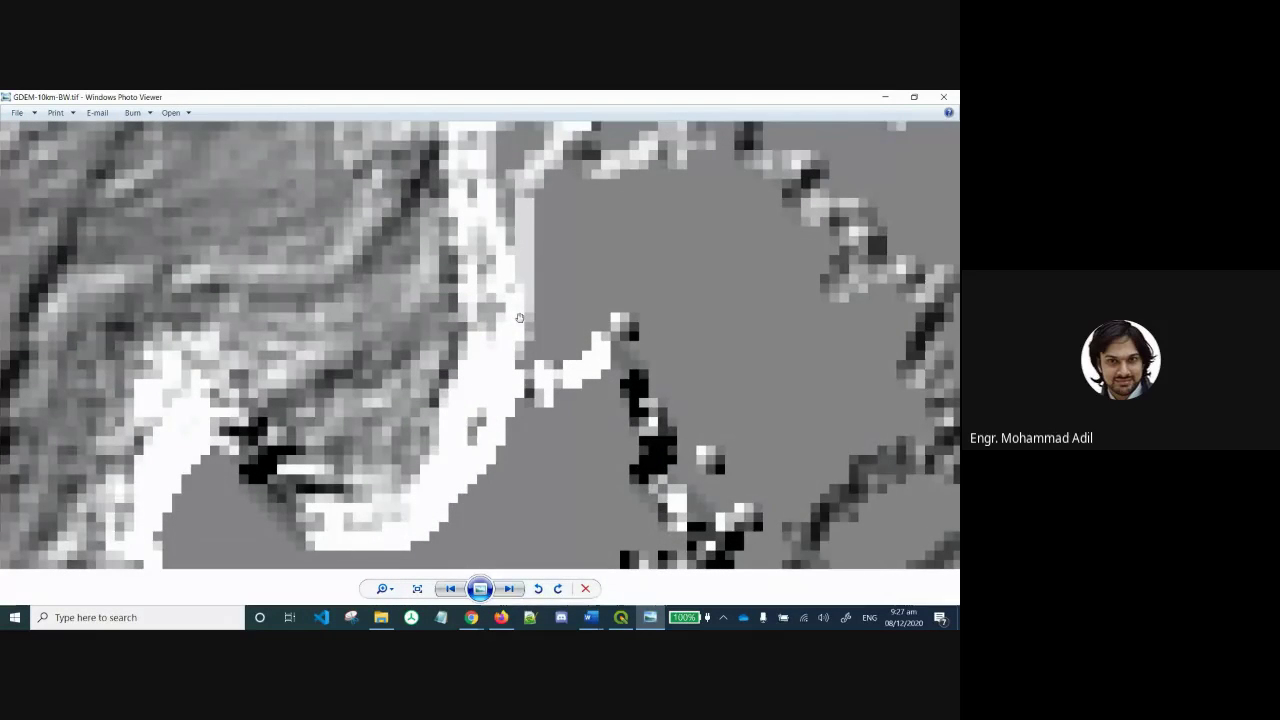
{"action": "scroll", "coordinate": [504, 320], "scroll_direction": "down", "scroll_amount": 6}
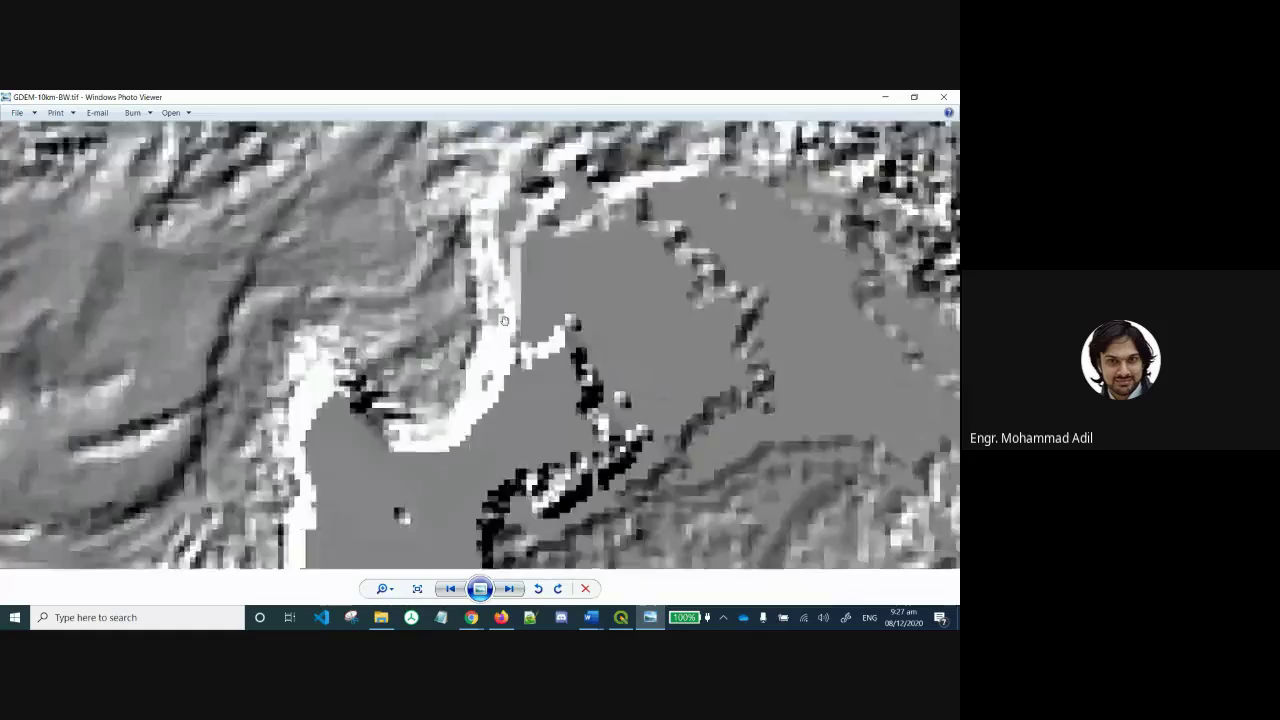
{"action": "scroll", "coordinate": [504, 320], "scroll_direction": "down", "scroll_amount": 2}
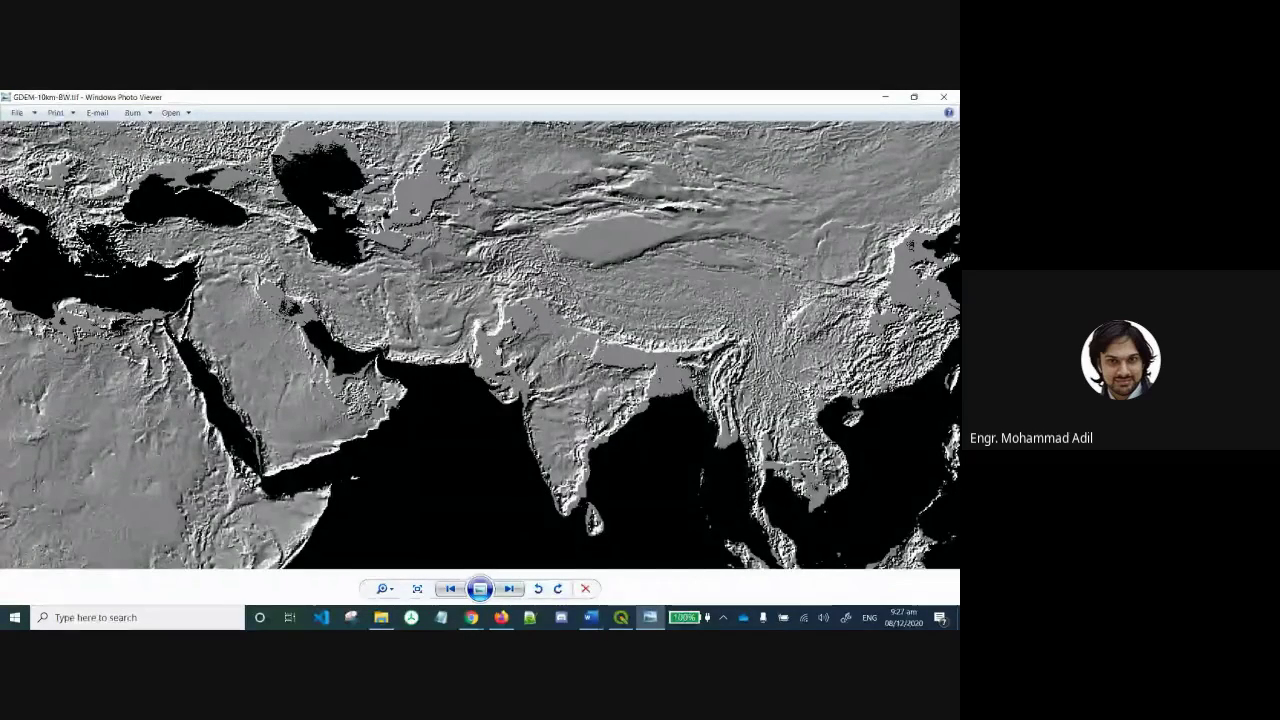
{"action": "scroll", "coordinate": [498, 357], "scroll_direction": "up", "scroll_amount": 3}
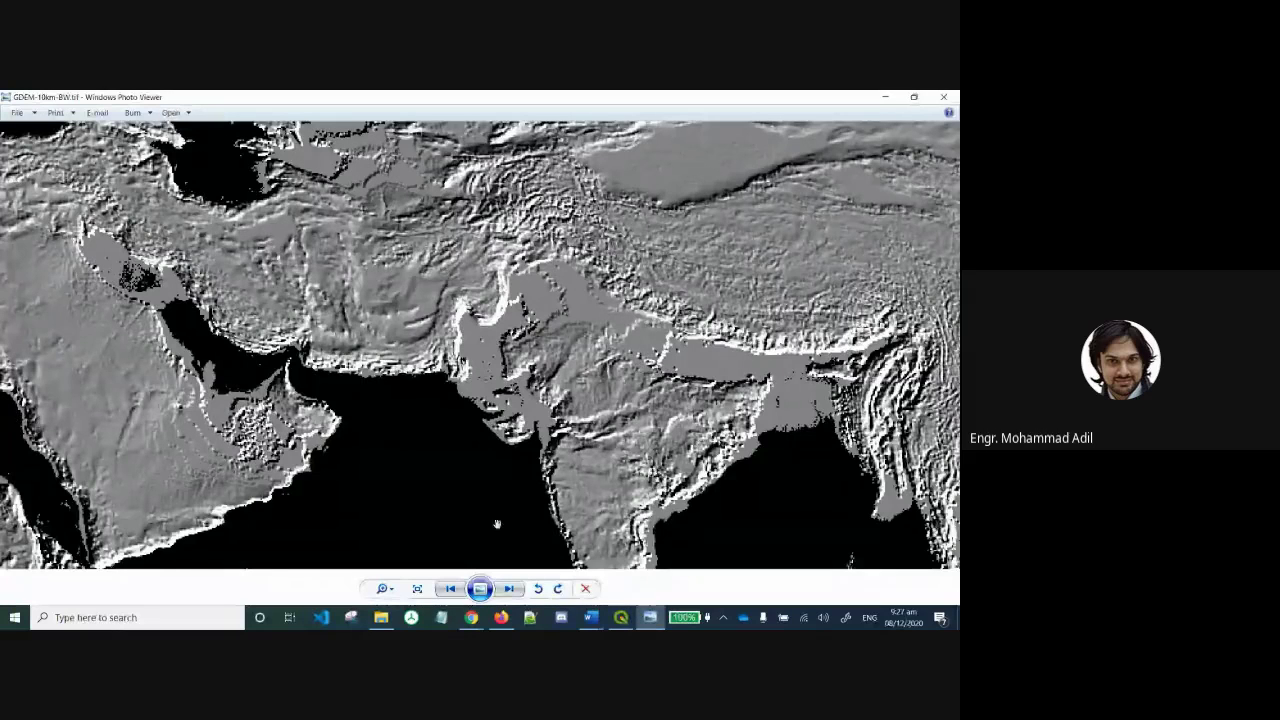
Switch back to Chrome and search Google for "asterdem" in a new tab.
{"action": "mouse_move", "coordinate": [501, 617]}
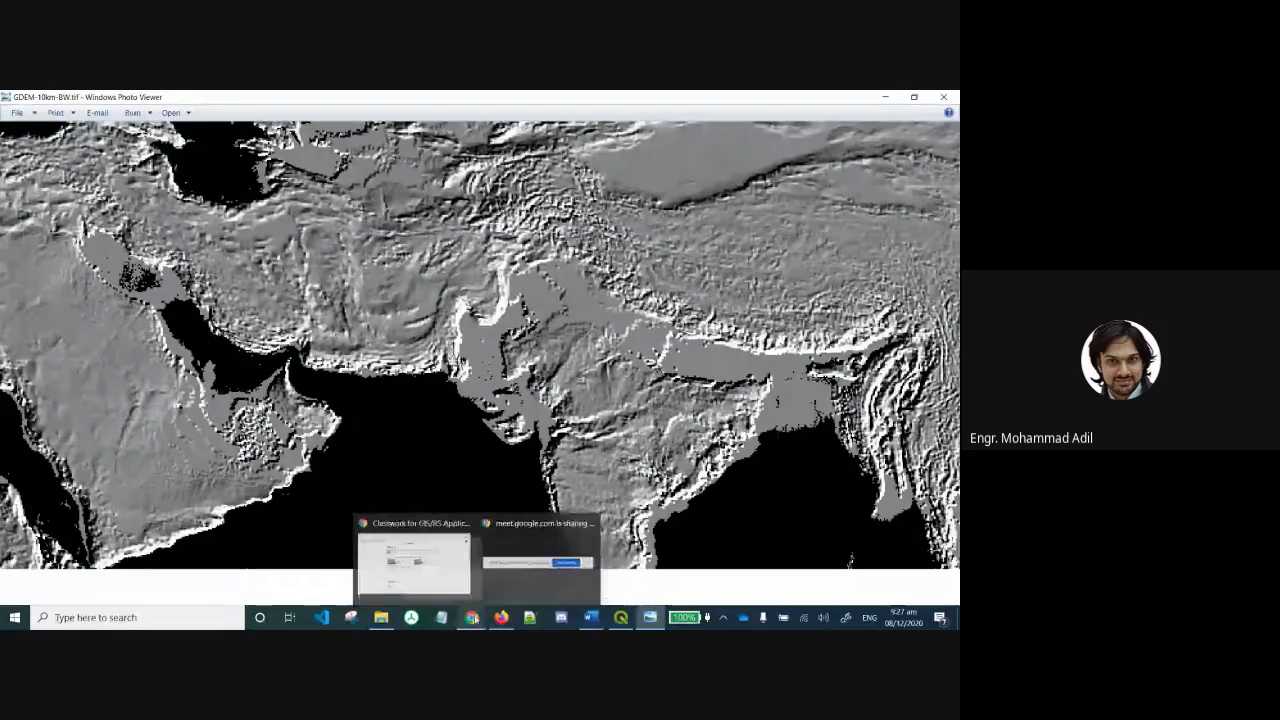
{"action": "left_click", "coordinate": [474, 619]}
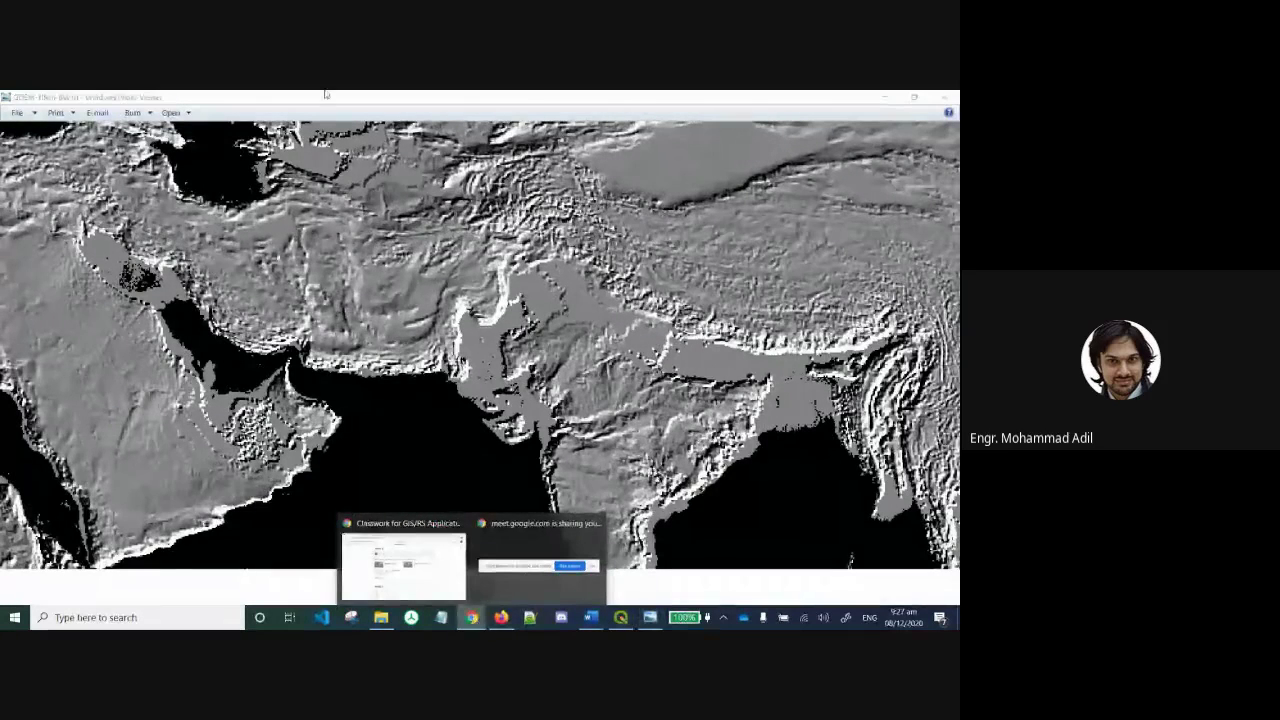
{"action": "left_click", "coordinate": [453, 561]}
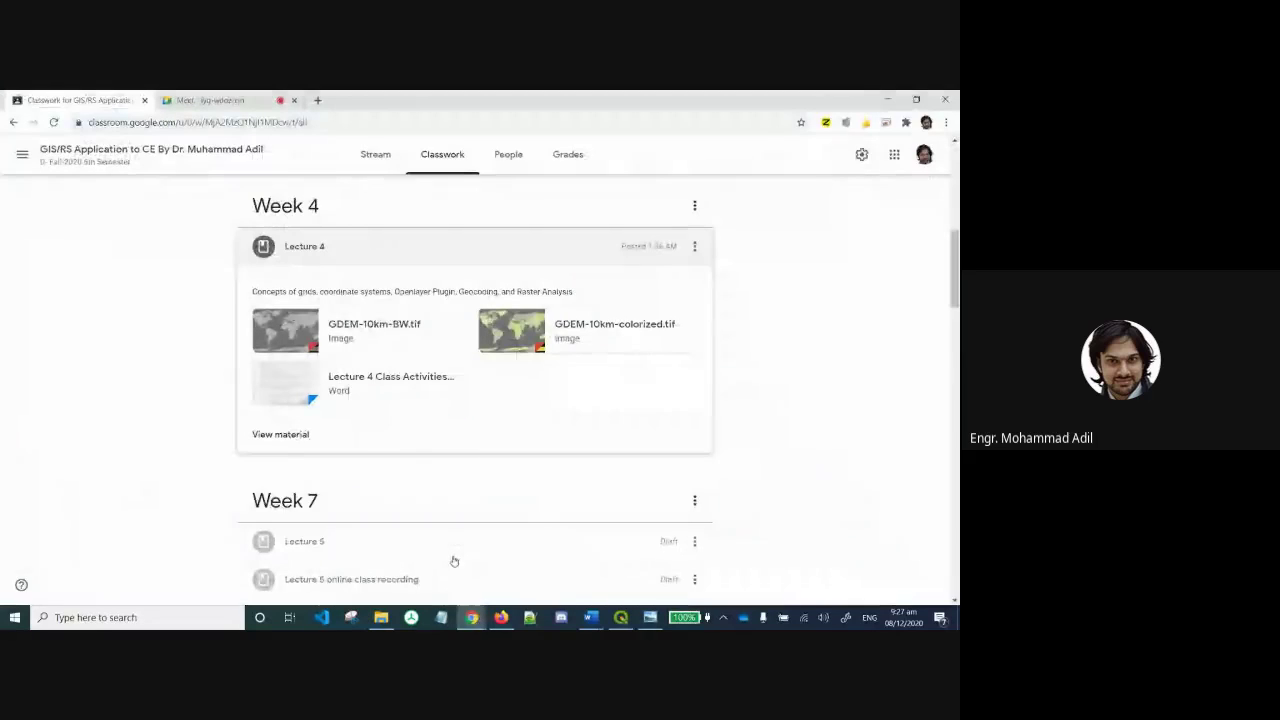
{"action": "left_click", "coordinate": [317, 100]}
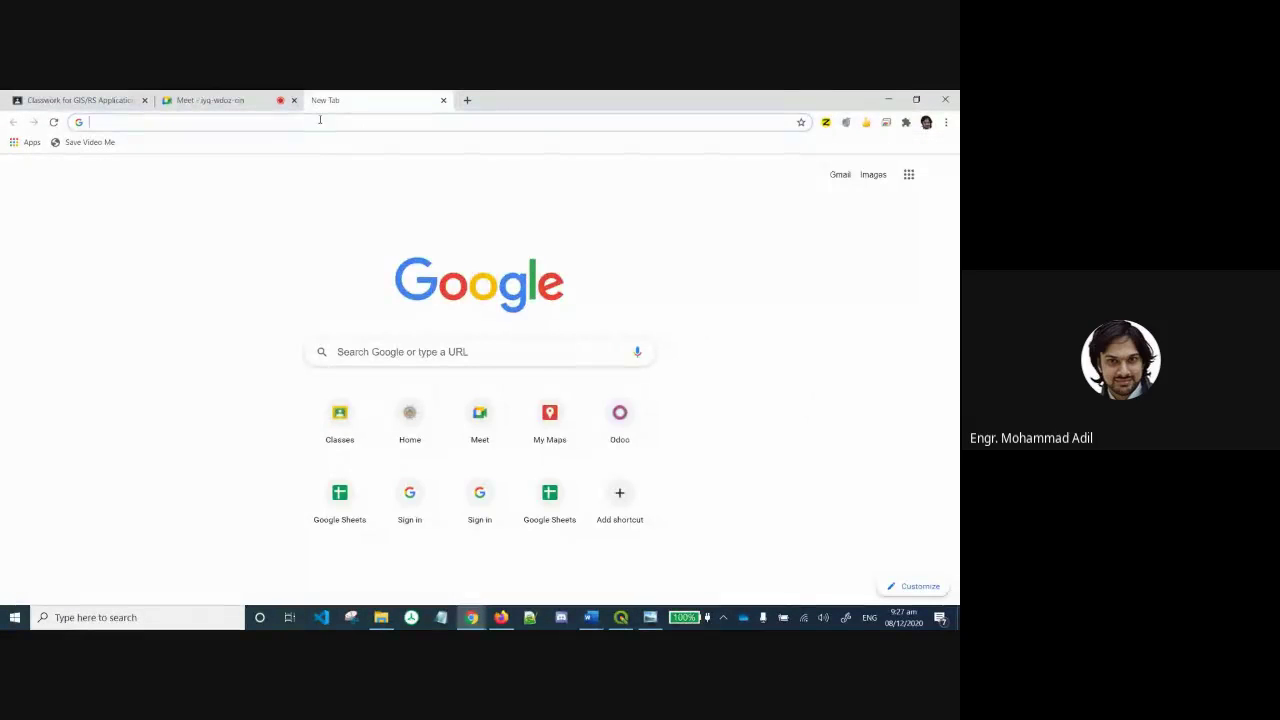
{"action": "type", "text": "as"}
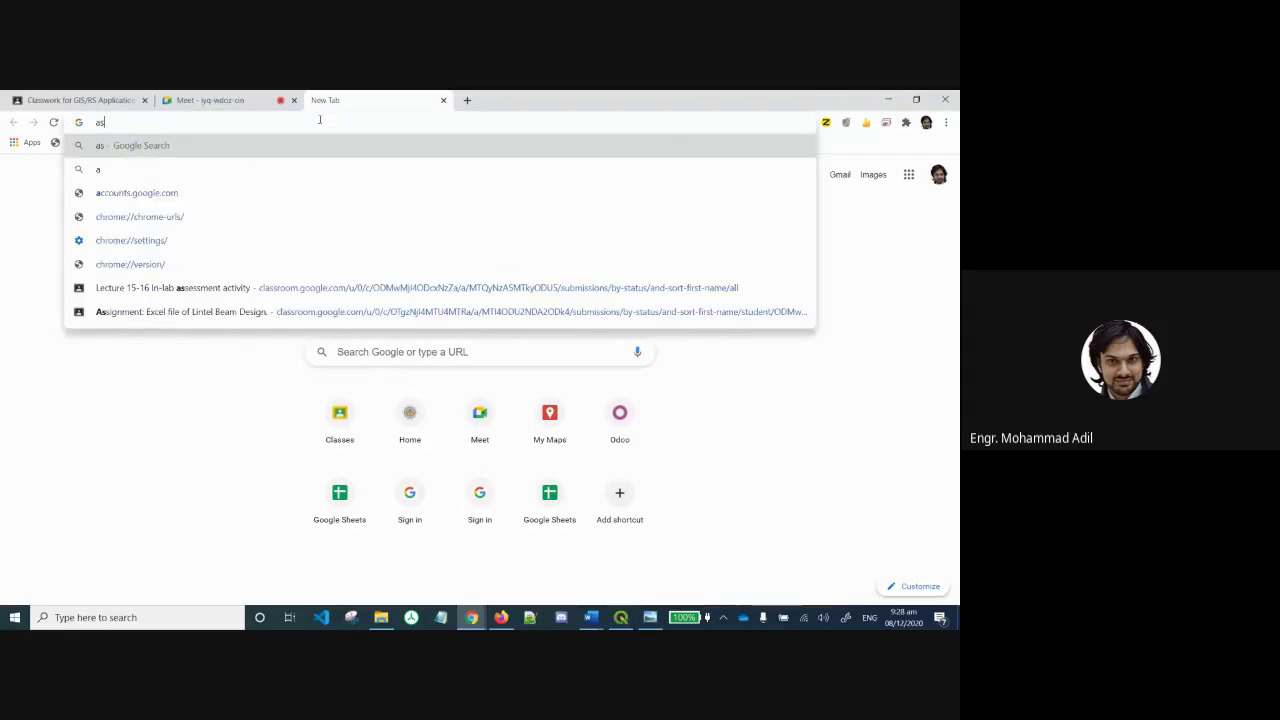
{"action": "type", "text": "ter"}
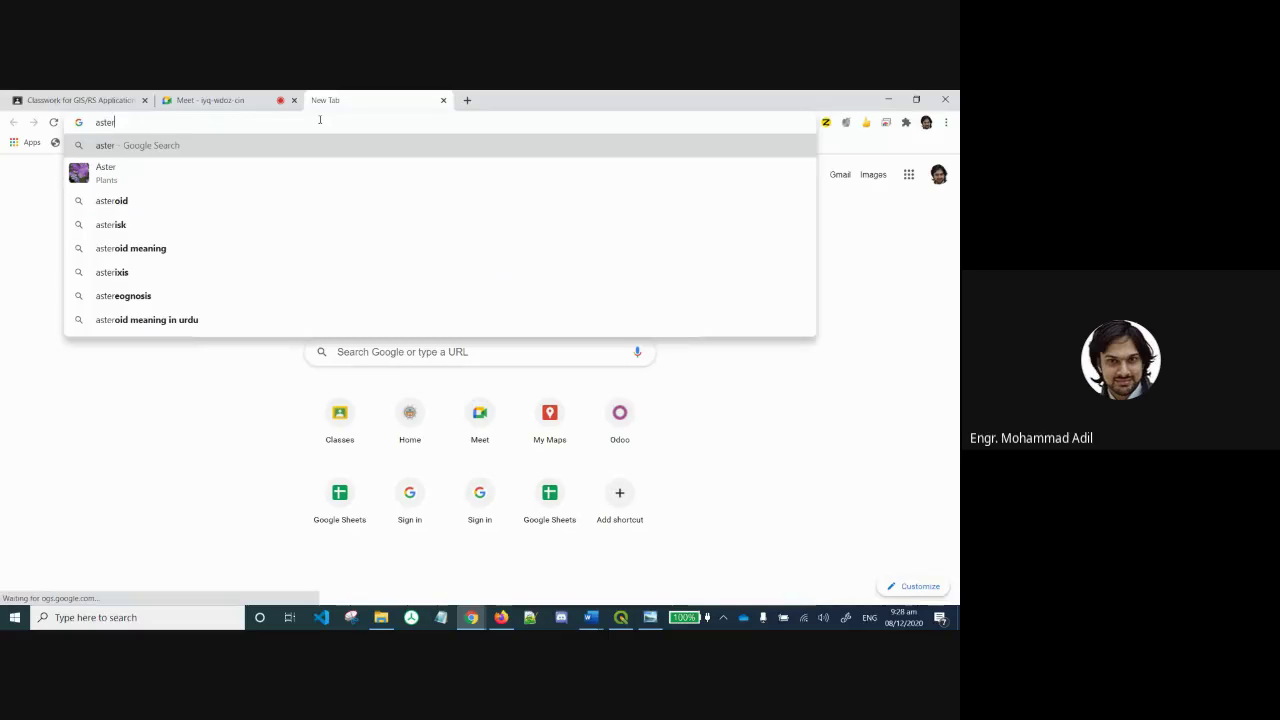
{"action": "type", "text": "dem"}
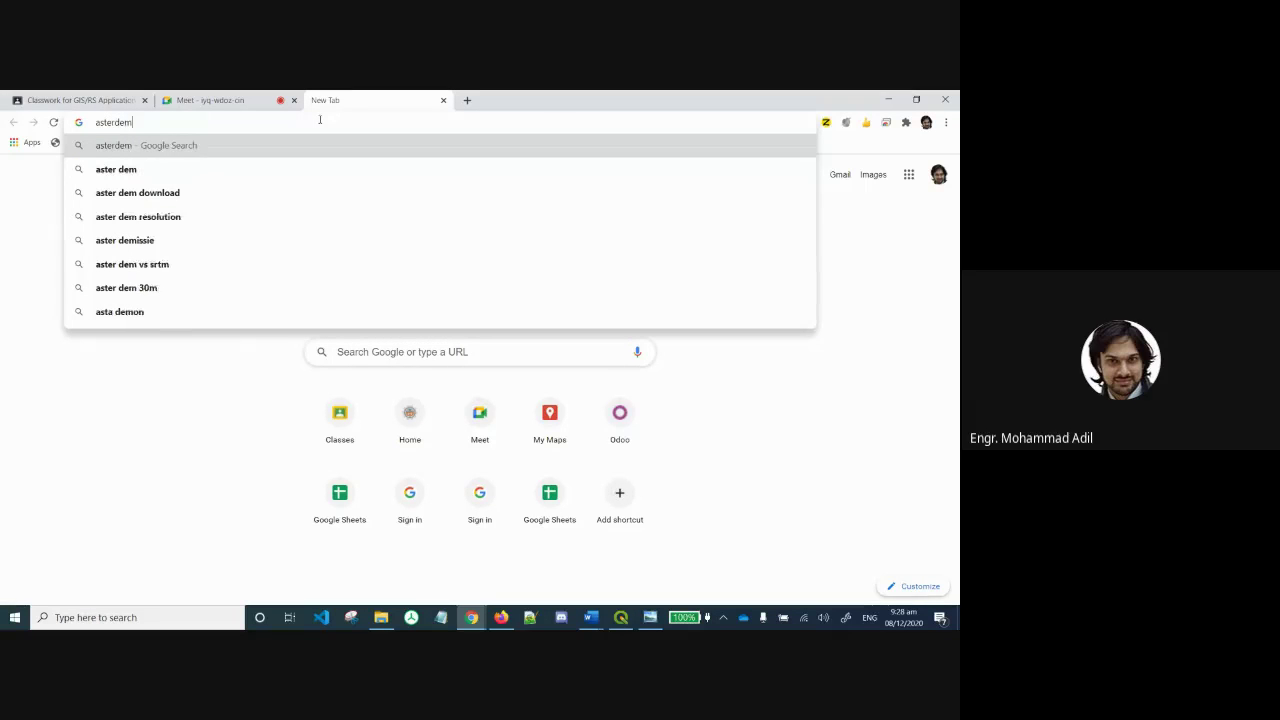
{"action": "key", "text": "Return"}
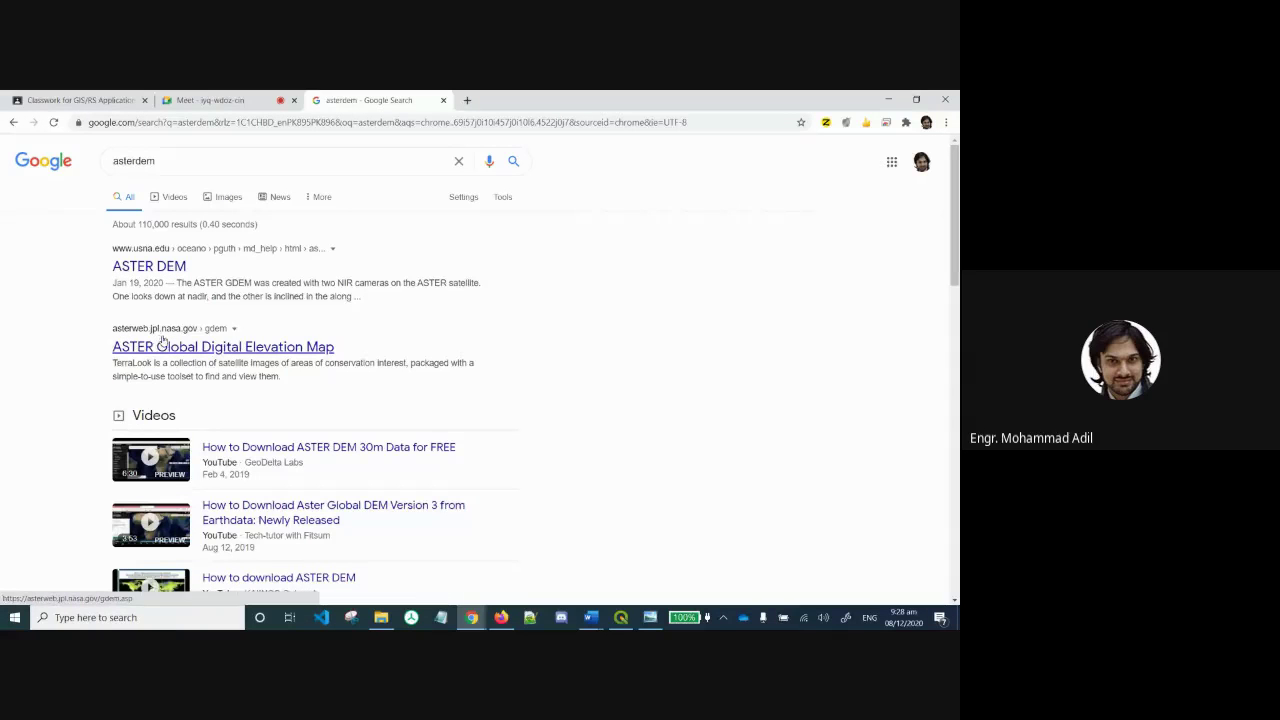
Open the ASTER Global Digital Elevation Map page, view the GDEM colorized and black-and-white map downloads, and highlight the page address.
{"action": "left_click", "coordinate": [255, 352]}
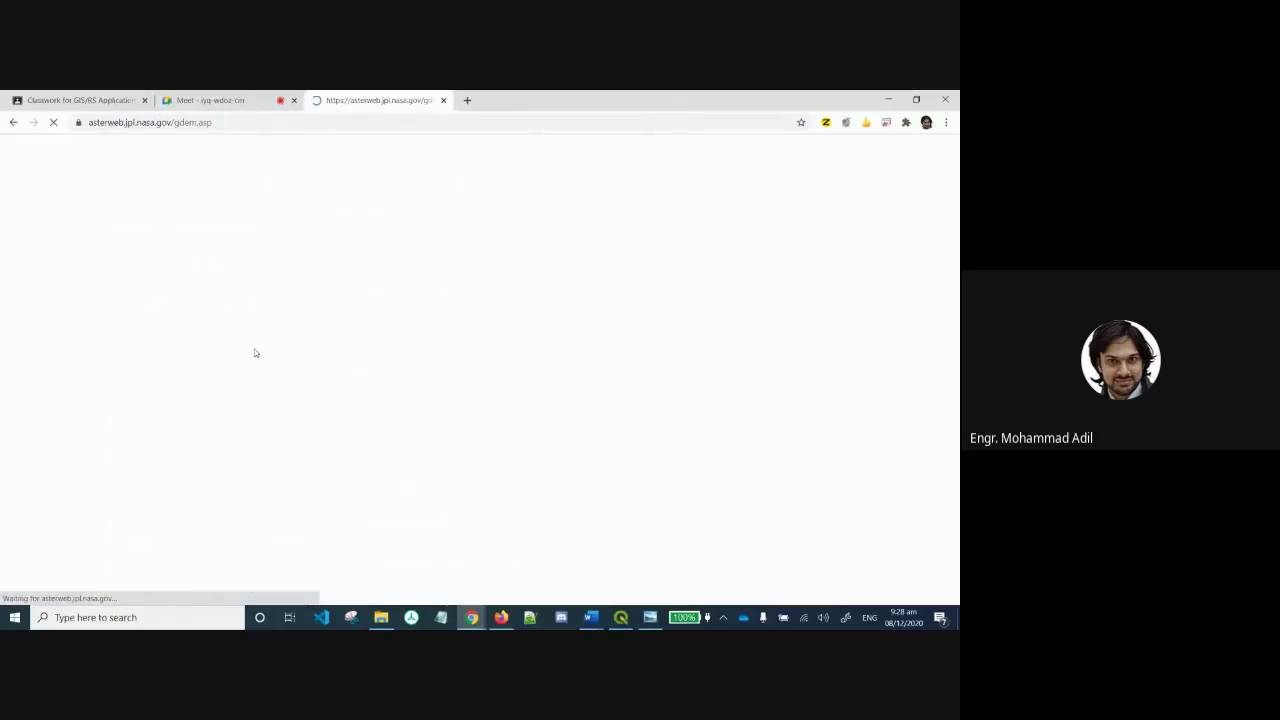
{"action": "scroll", "coordinate": [254, 353], "scroll_direction": "down", "scroll_amount": 5}
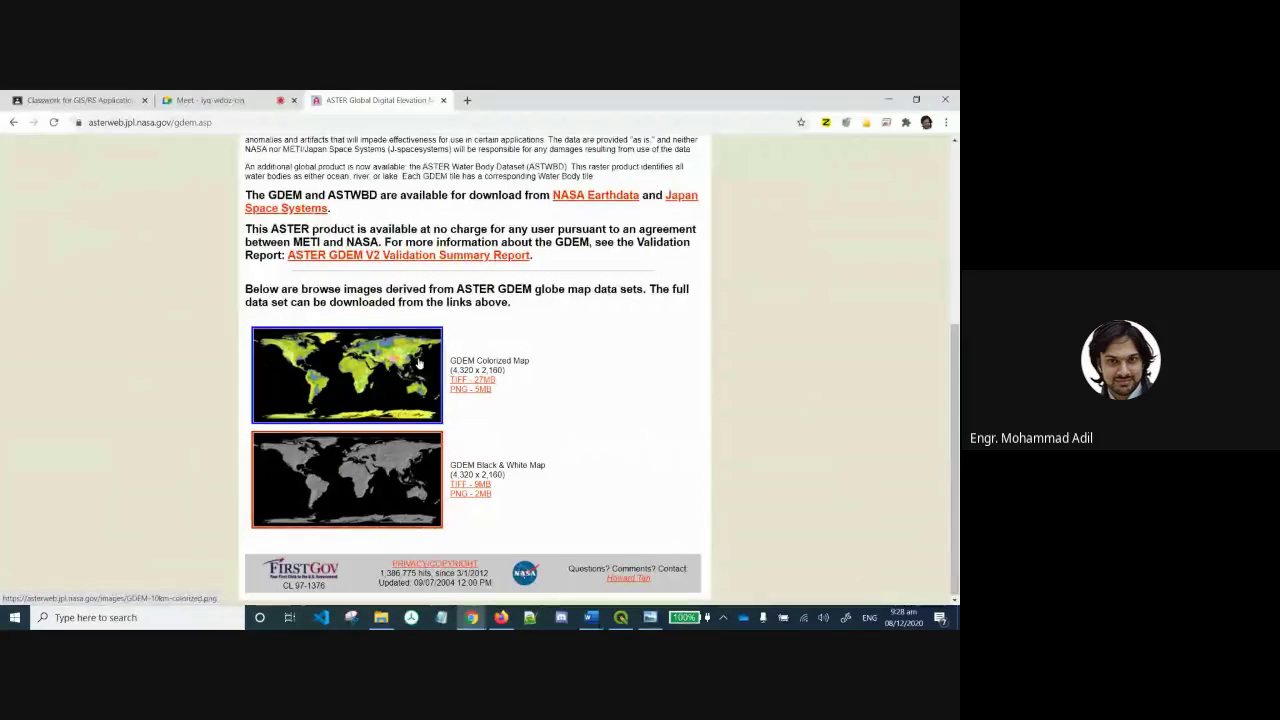
{"action": "left_click", "coordinate": [262, 121]}
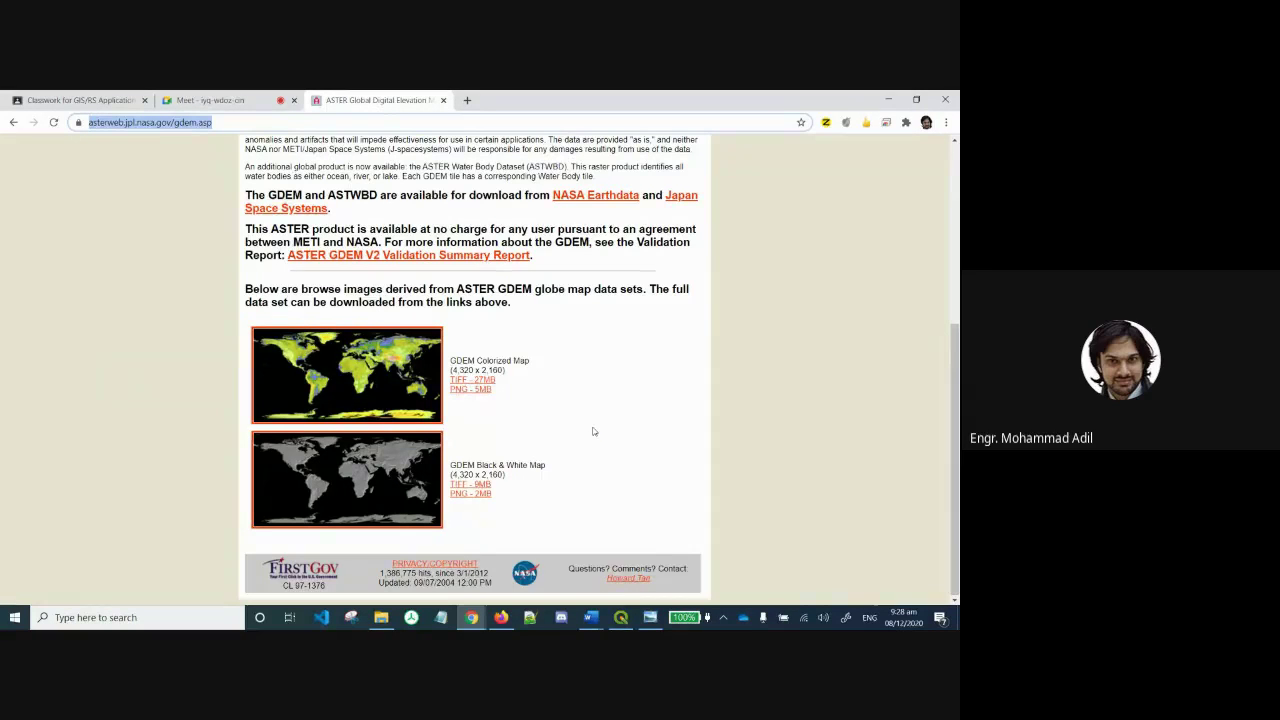
Switch to the Lecture 4 Class Activities document in Word and highlight "Raster Image" and "Slope Analysis" in item e.
{"action": "left_click", "coordinate": [591, 620]}
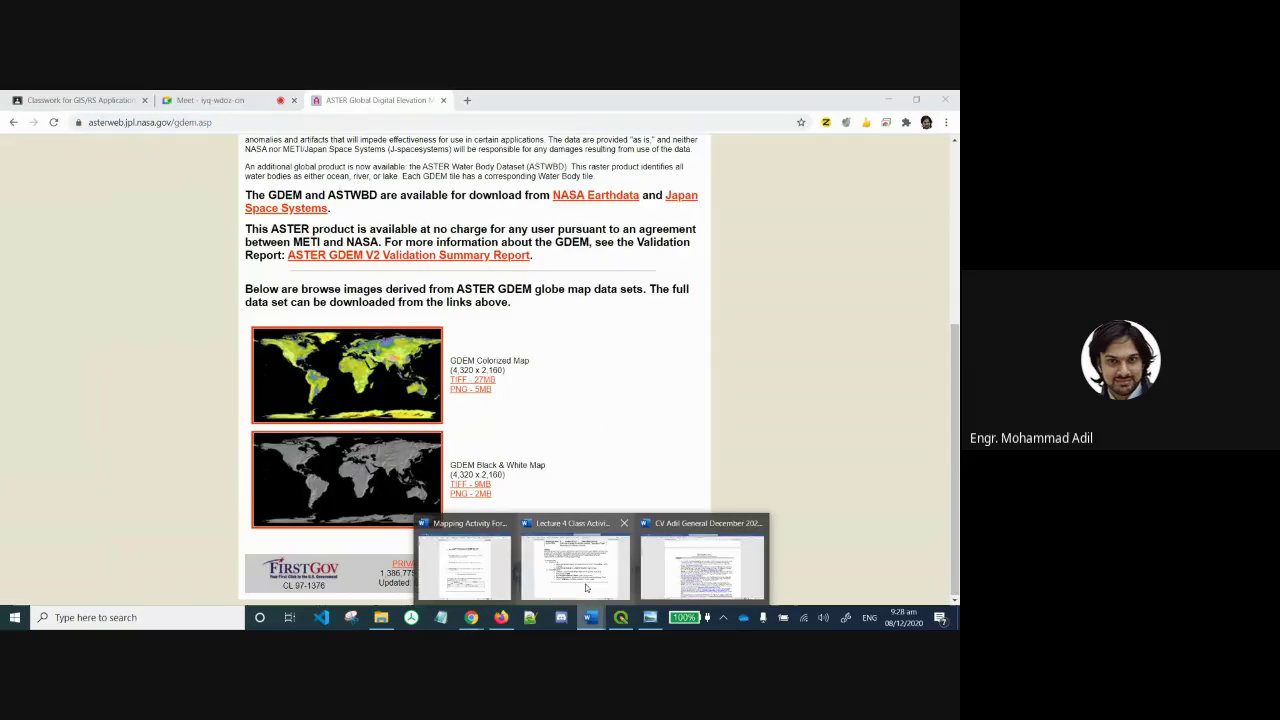
{"action": "left_click", "coordinate": [586, 588]}
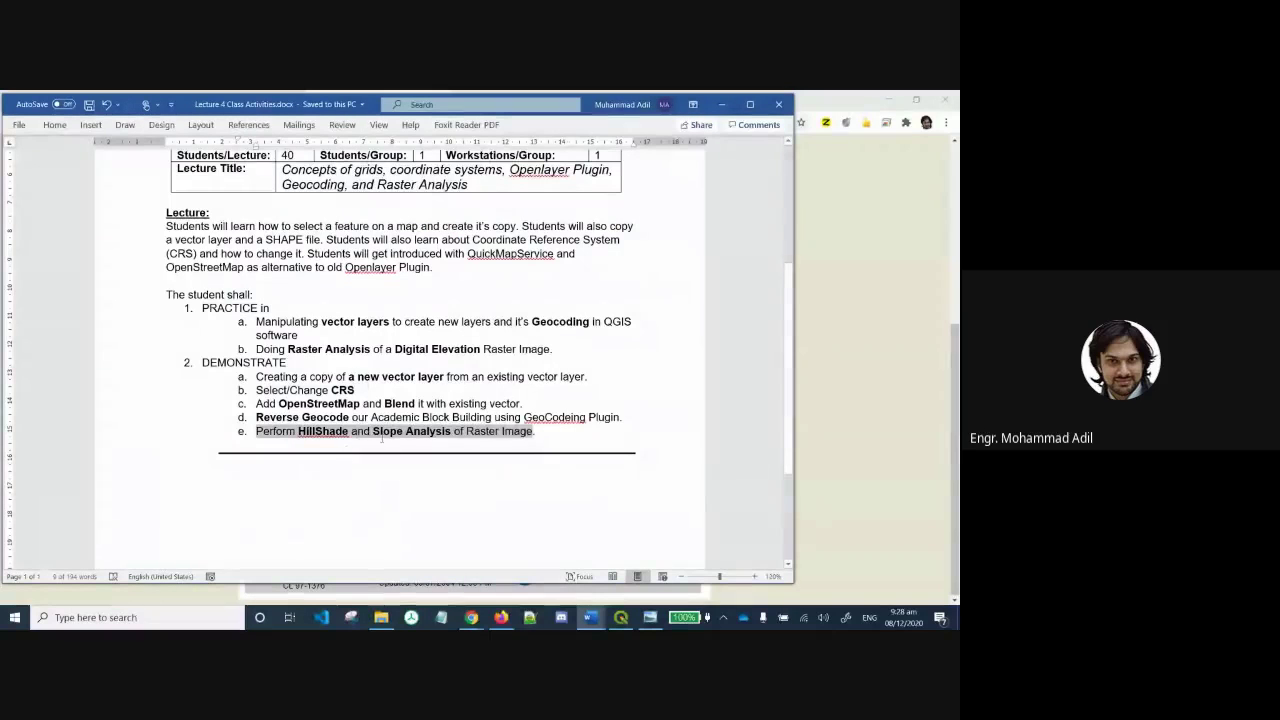
{"action": "left_click", "coordinate": [508, 438]}
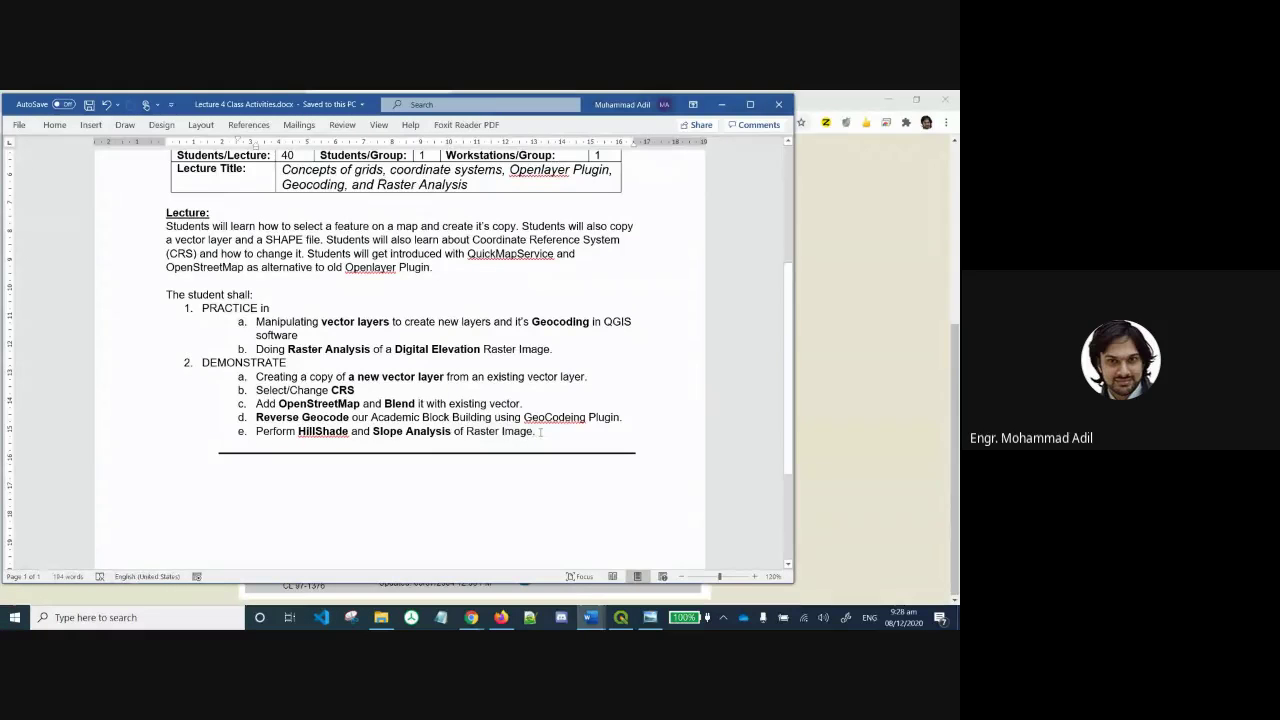
{"action": "left_click_drag", "start_coordinate": [540, 432], "coordinate": [466, 432]}
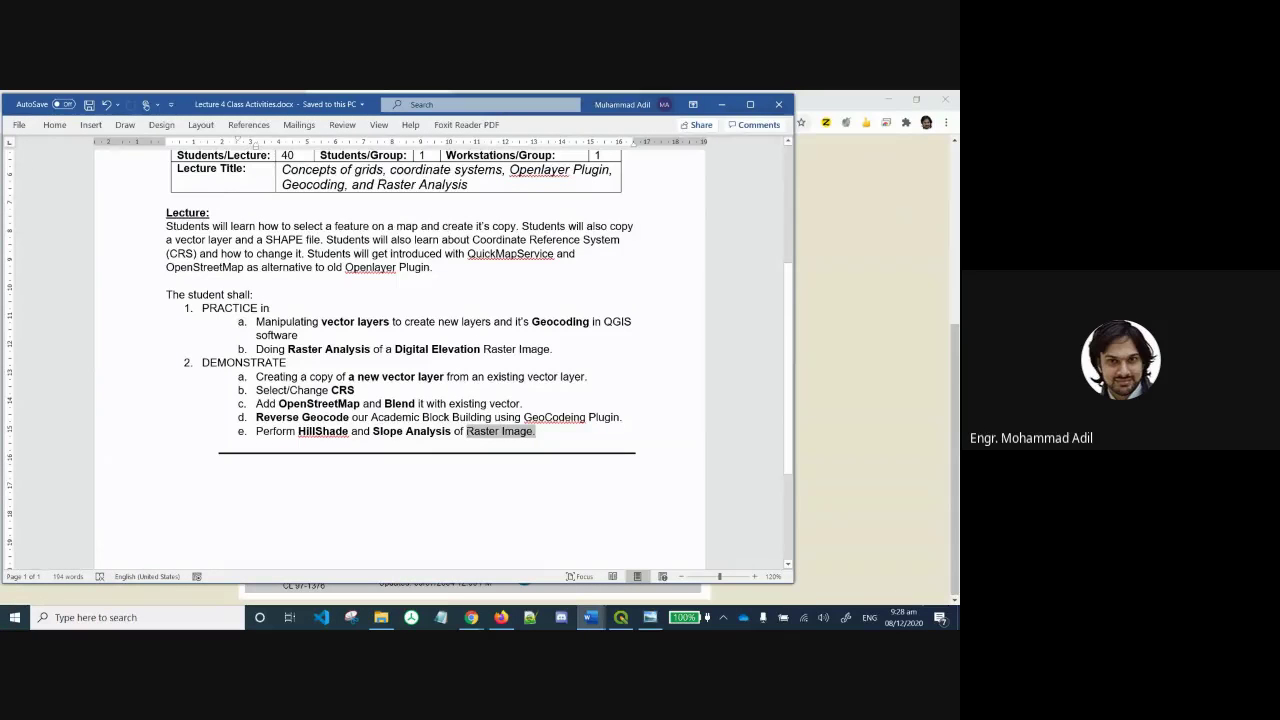
{"action": "left_click_drag", "start_coordinate": [453, 432], "coordinate": [376, 432]}
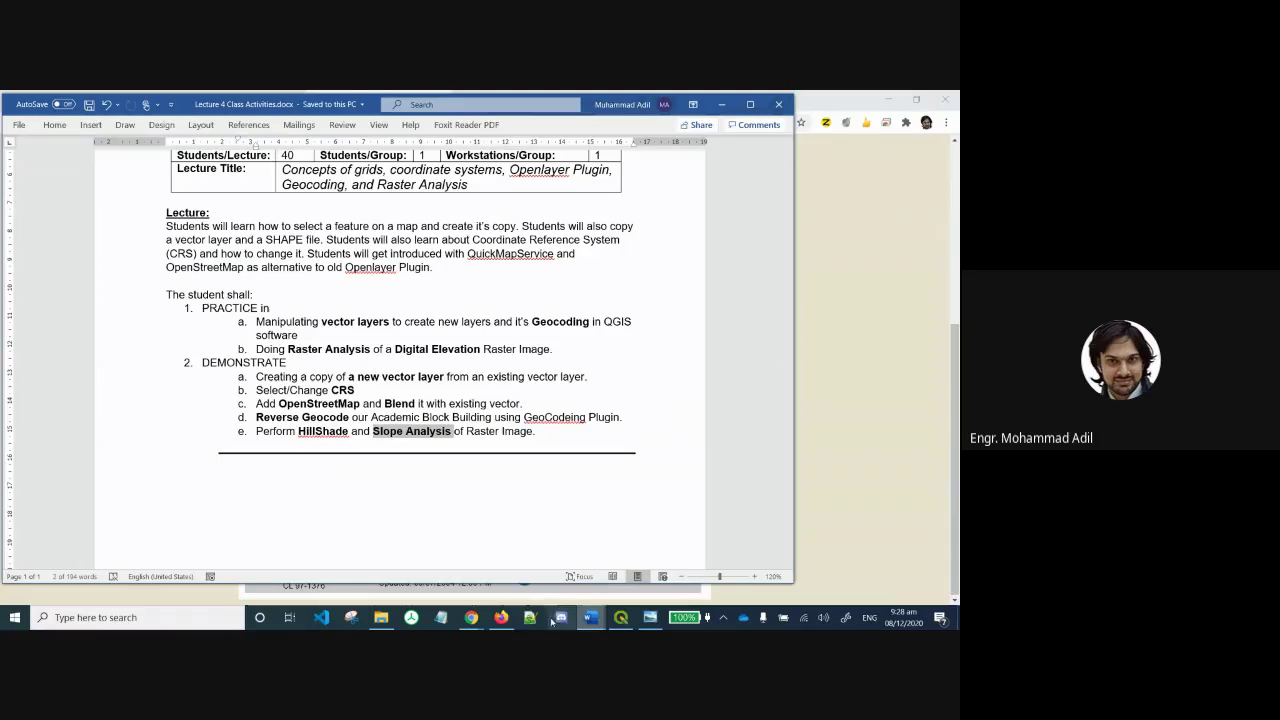
Switch to the Google Meet call in Chrome and view its chat and list of participants.
{"action": "left_click", "coordinate": [471, 617]}
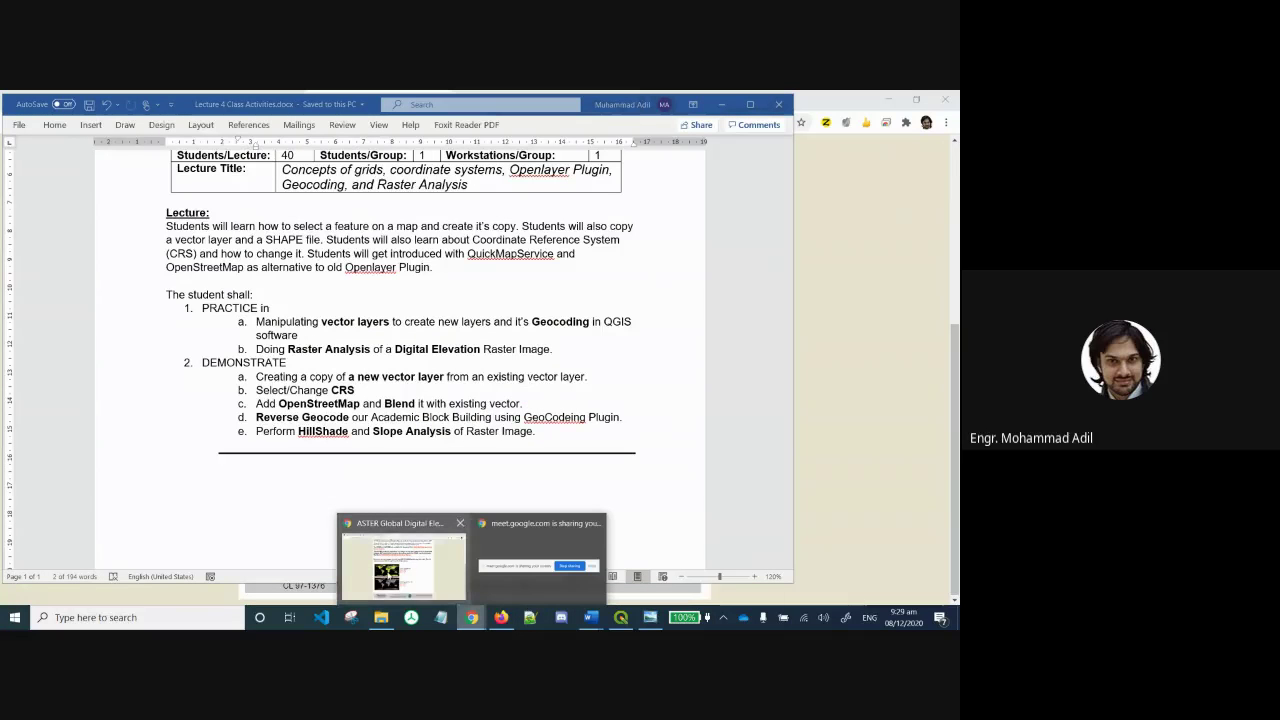
{"action": "left_click", "coordinate": [465, 555]}
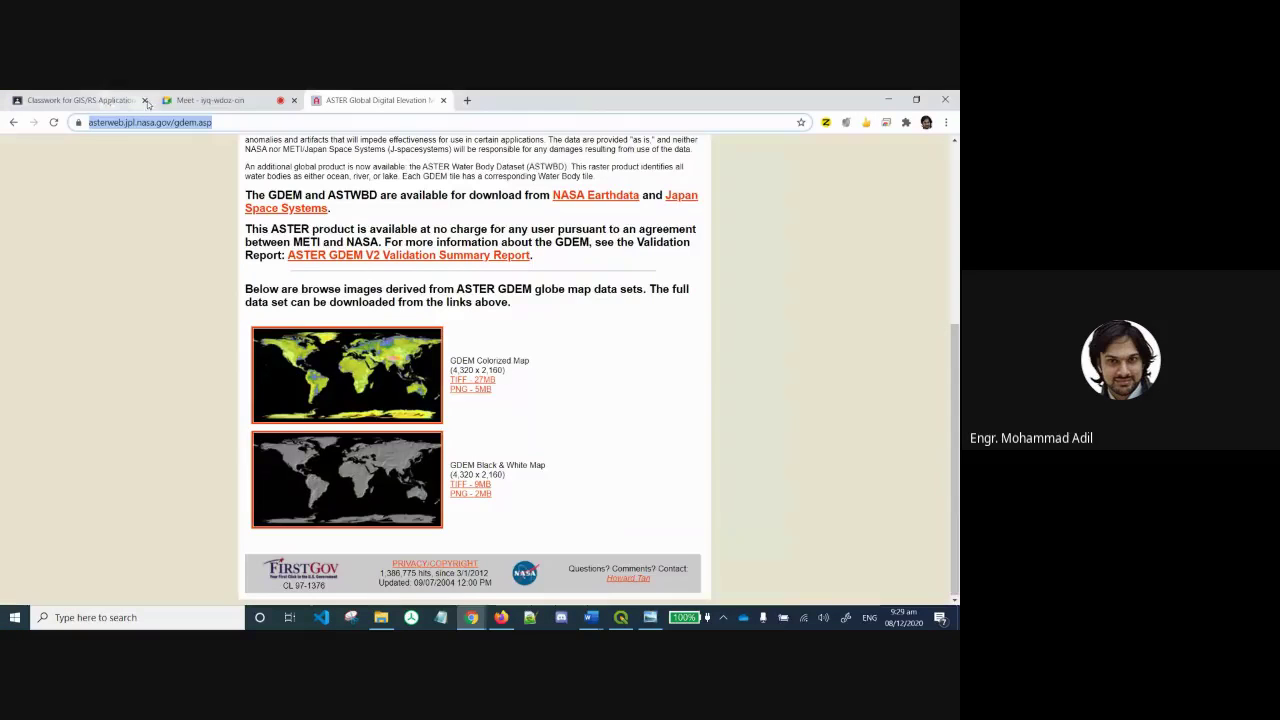
{"action": "left_click", "coordinate": [210, 100]}
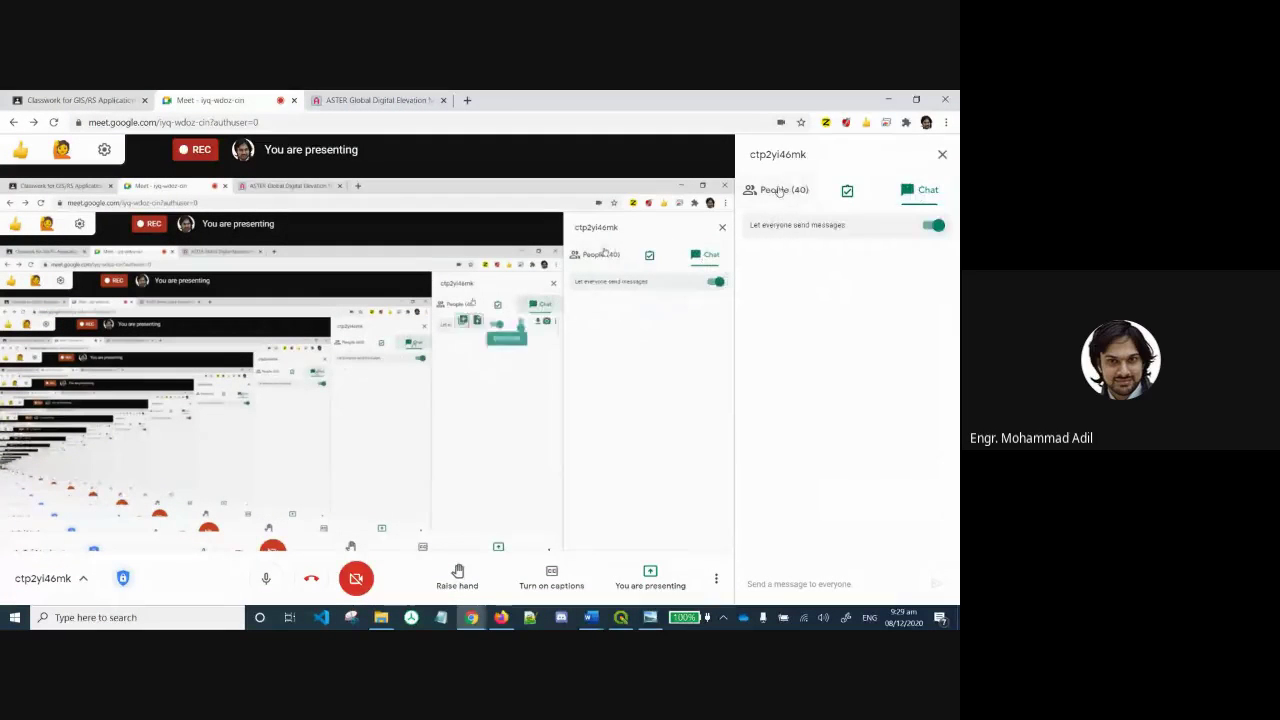
{"action": "left_click", "coordinate": [782, 190]}
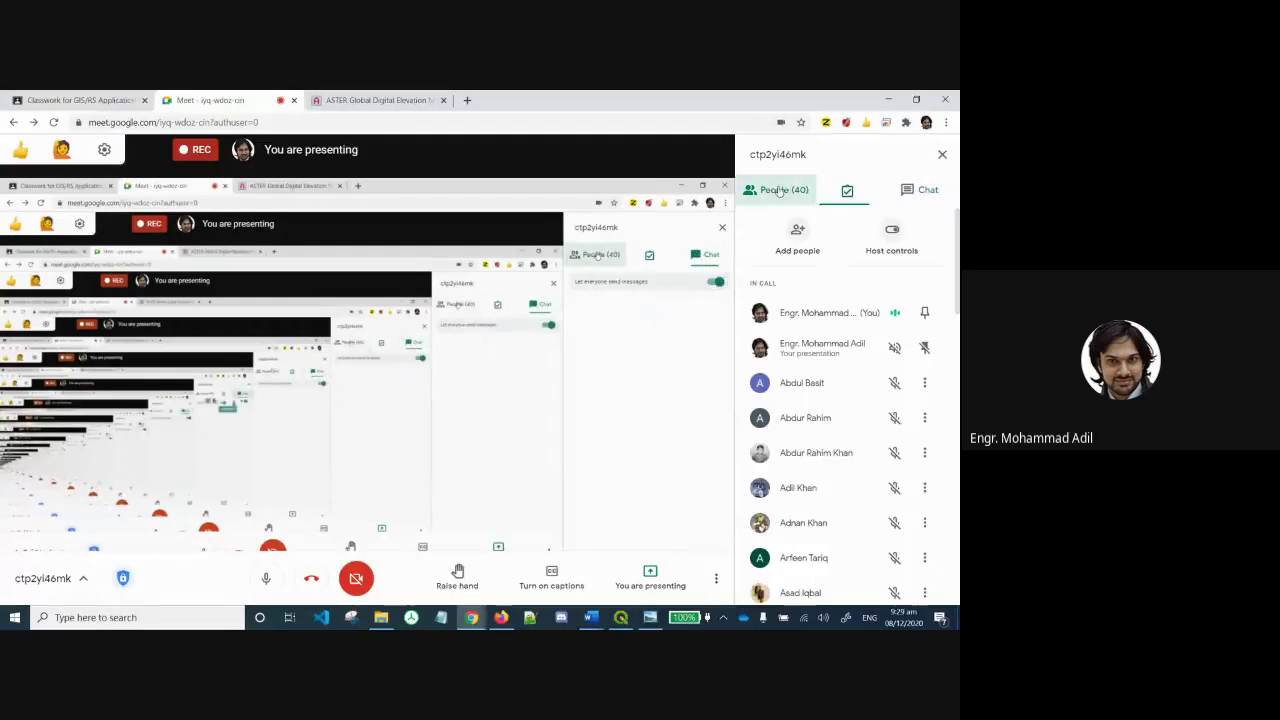
Switch to QGIS and zoom the map to the extent of the peshawarDist layer.
{"action": "left_click", "coordinate": [620, 617]}
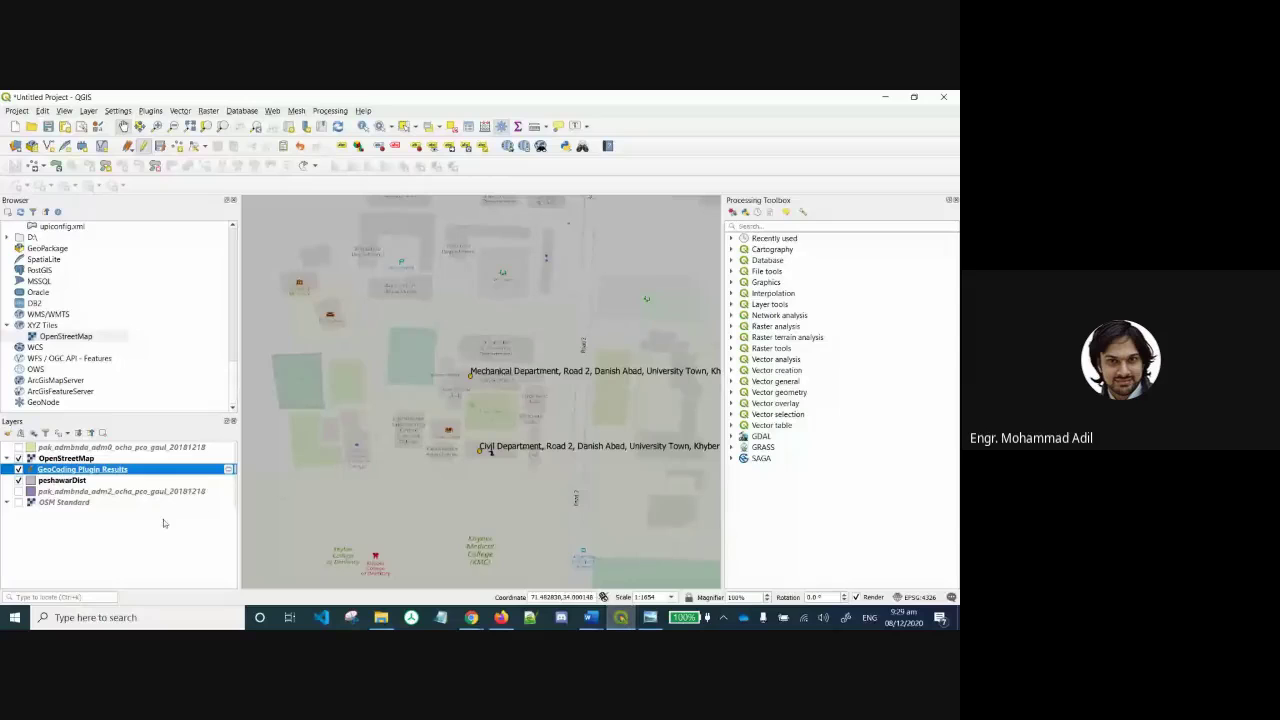
{"action": "right_click", "coordinate": [60, 480]}
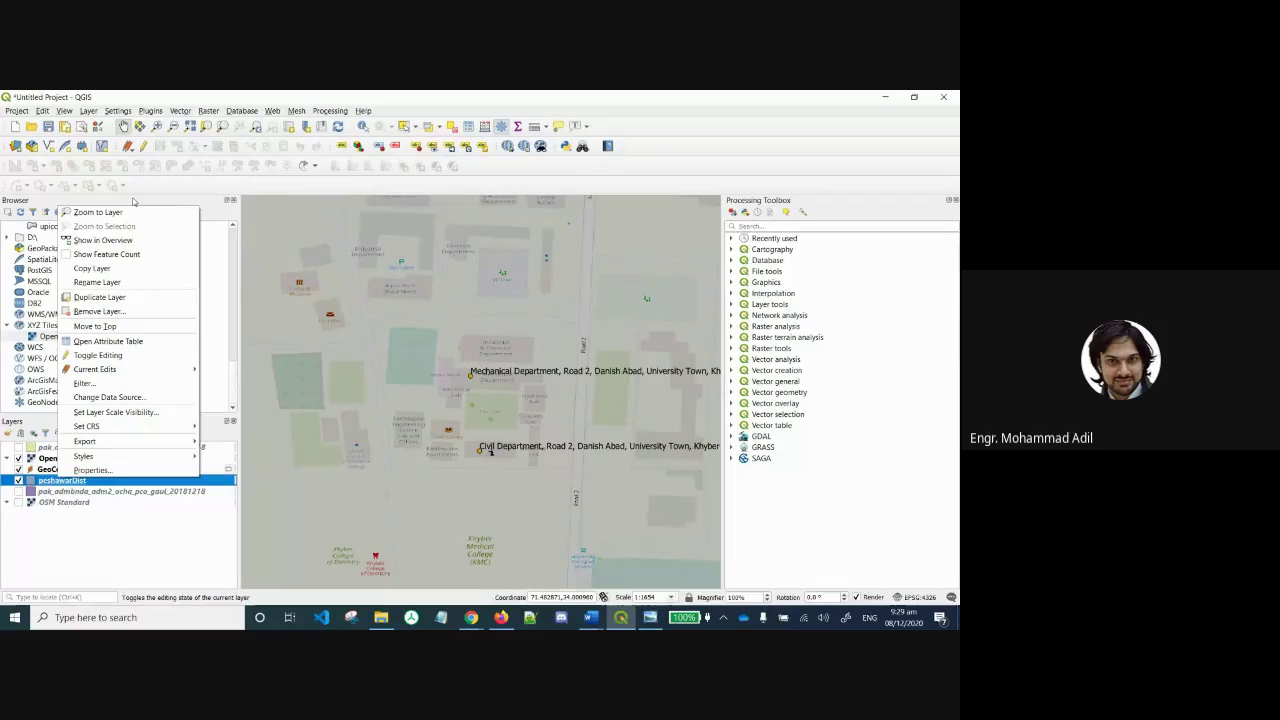
{"action": "left_click", "coordinate": [98, 212]}
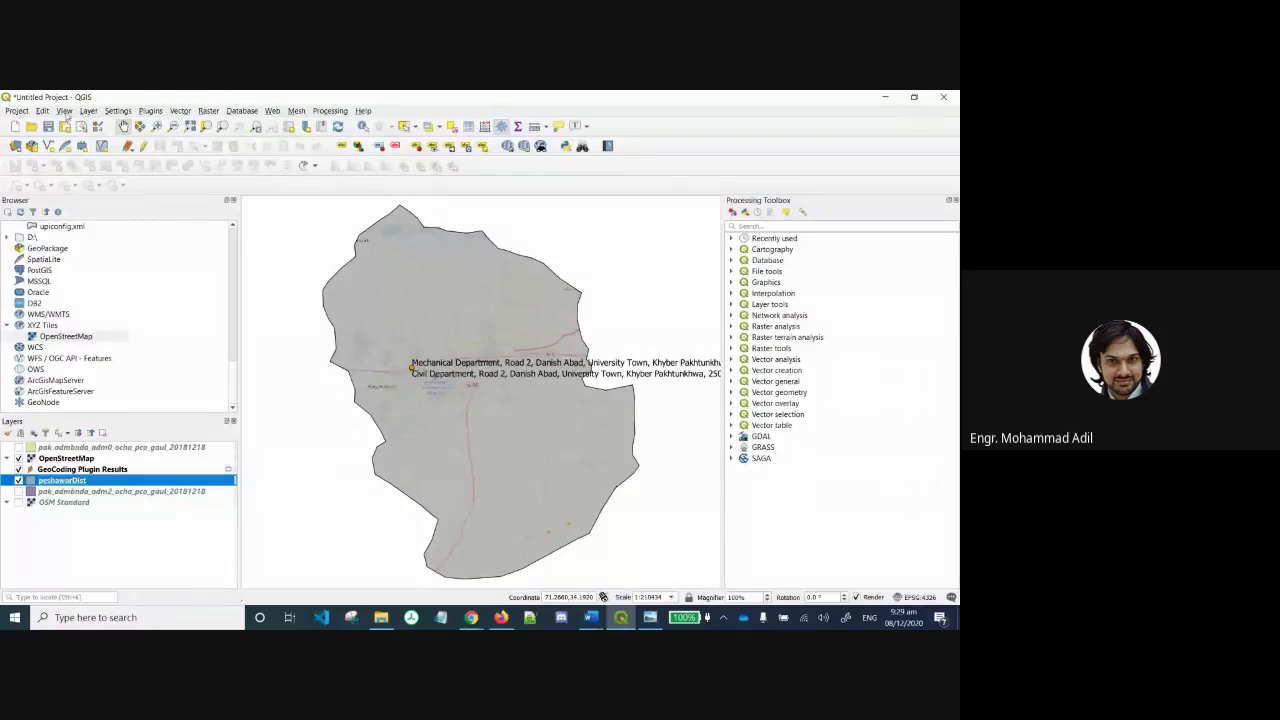
Add GDEM-10km-BW.tif from the Fall 2020 folder to the project as a raster layer.
{"action": "left_click", "coordinate": [208, 111]}
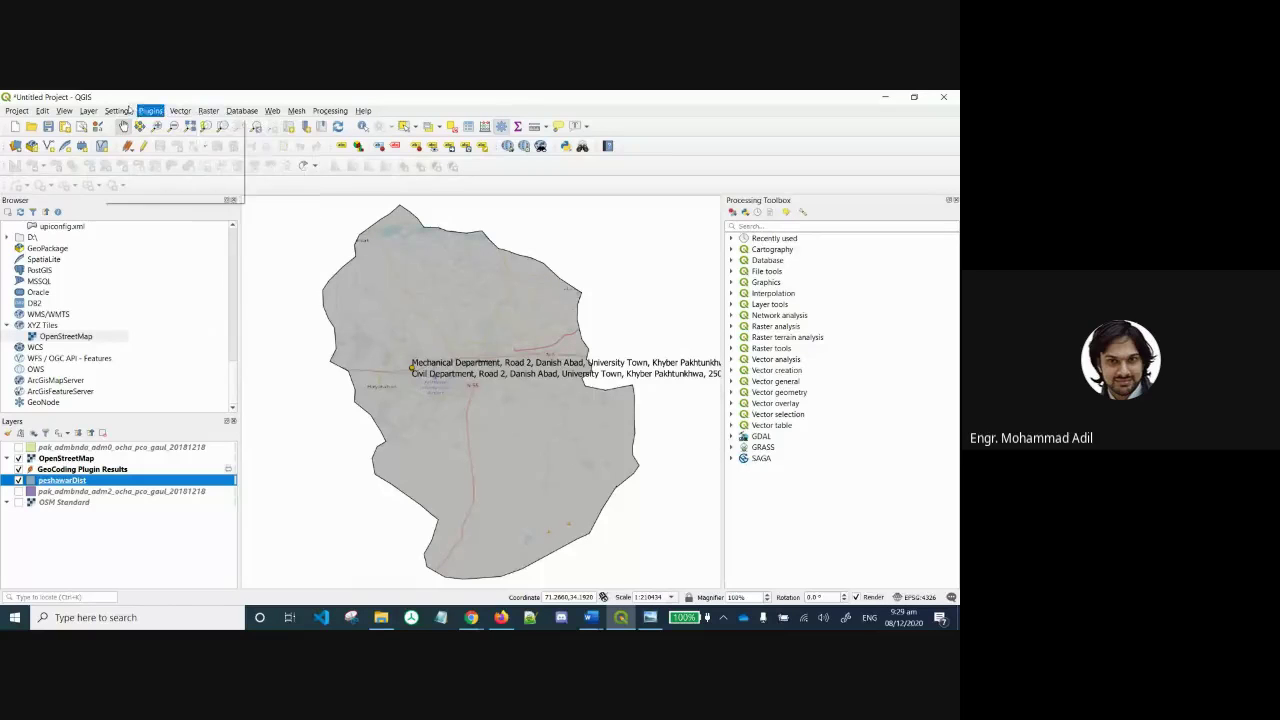
{"action": "left_click", "coordinate": [88, 111]}
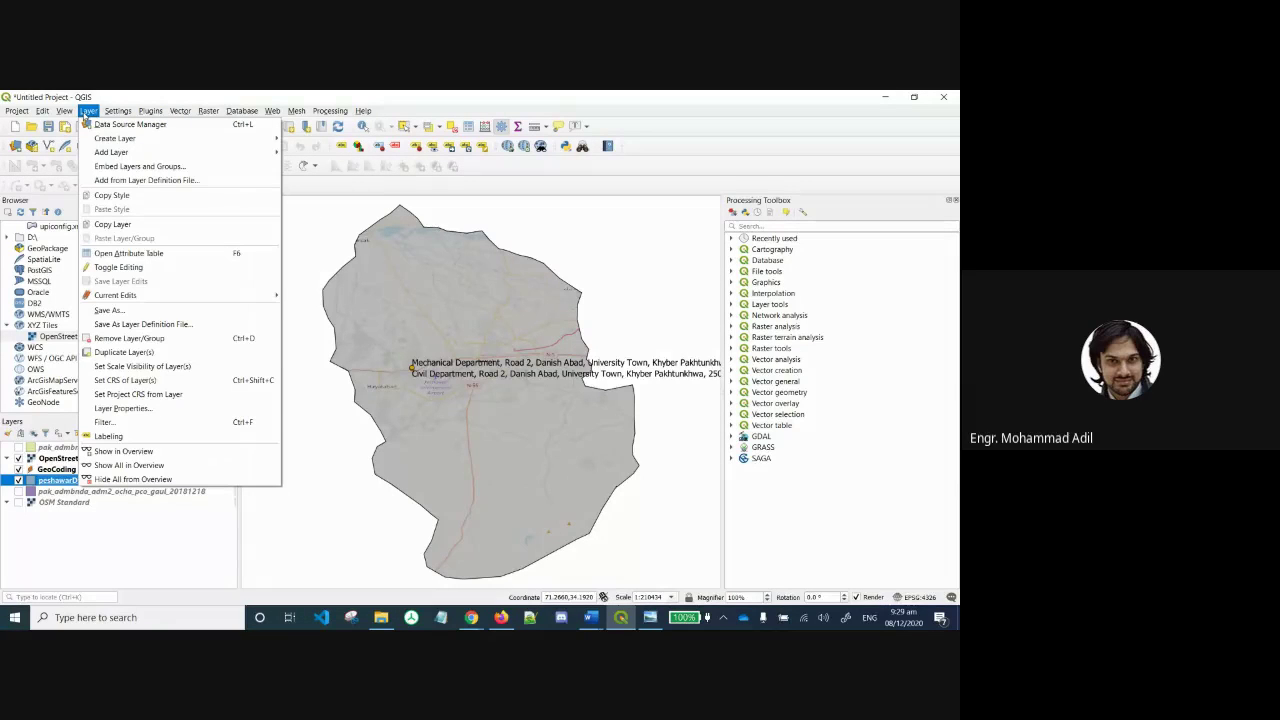
{"action": "mouse_move", "coordinate": [111, 152]}
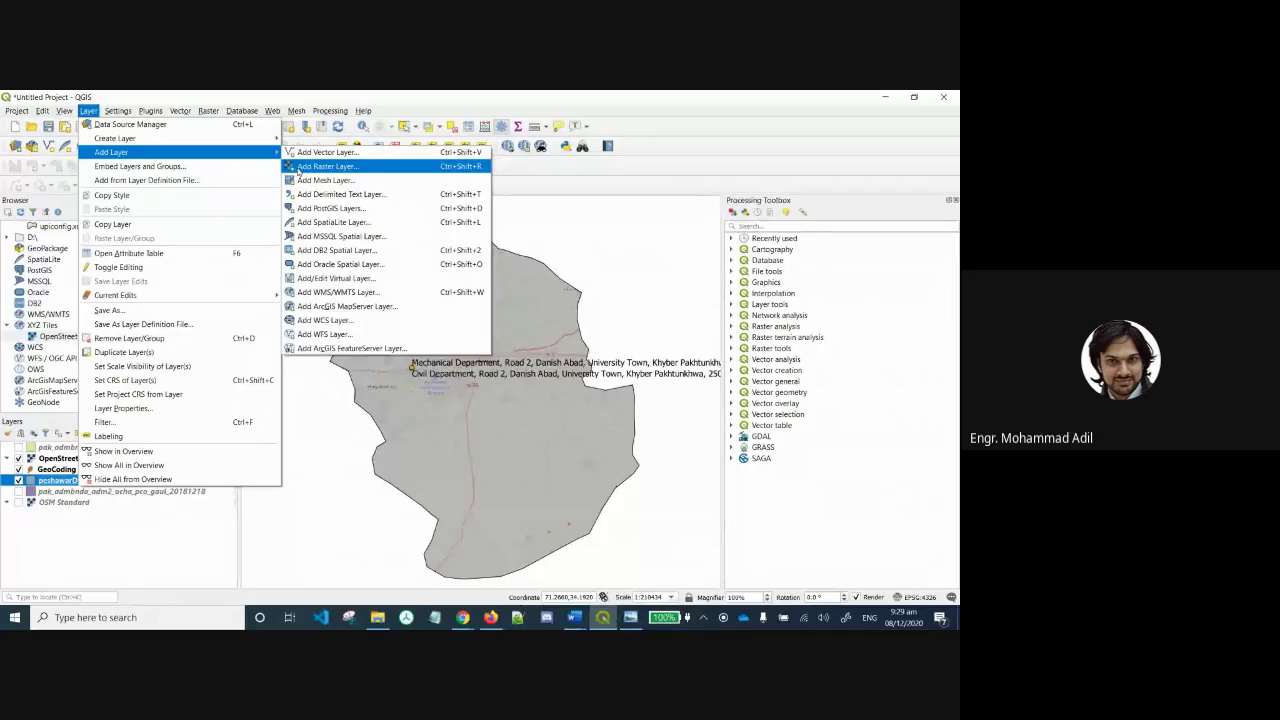
{"action": "left_click", "coordinate": [374, 167]}
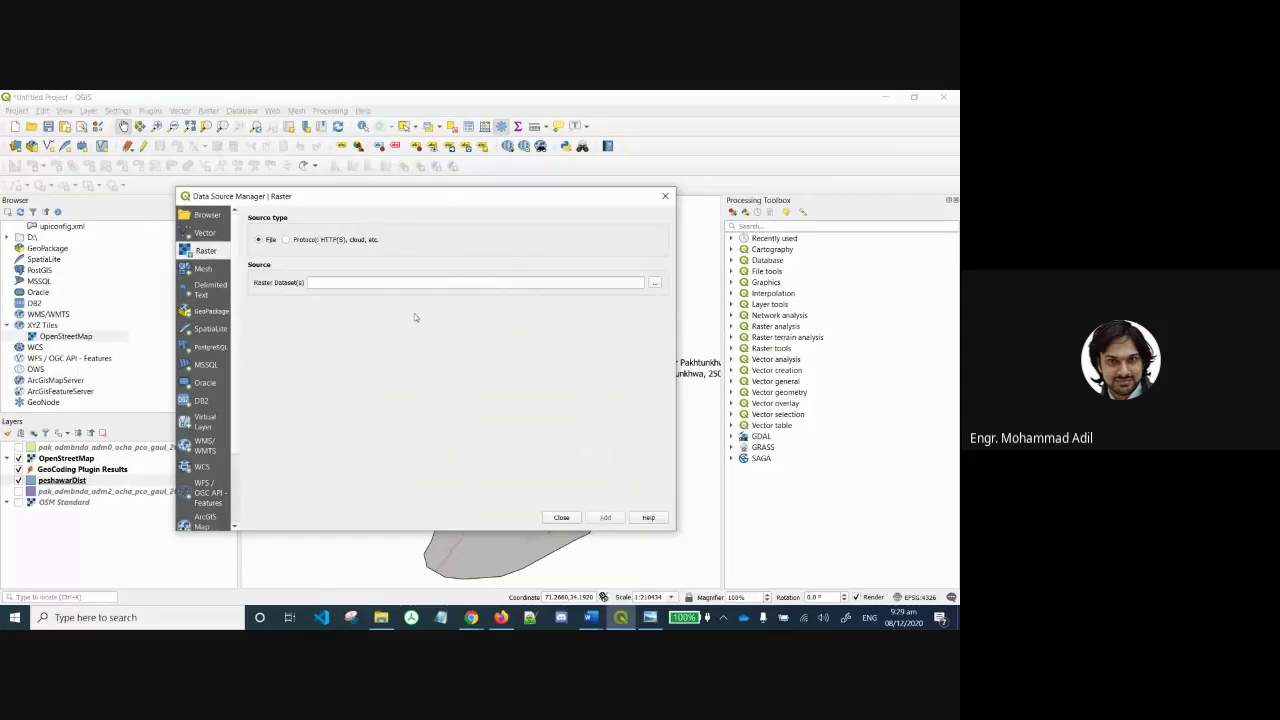
{"action": "left_click", "coordinate": [656, 284]}
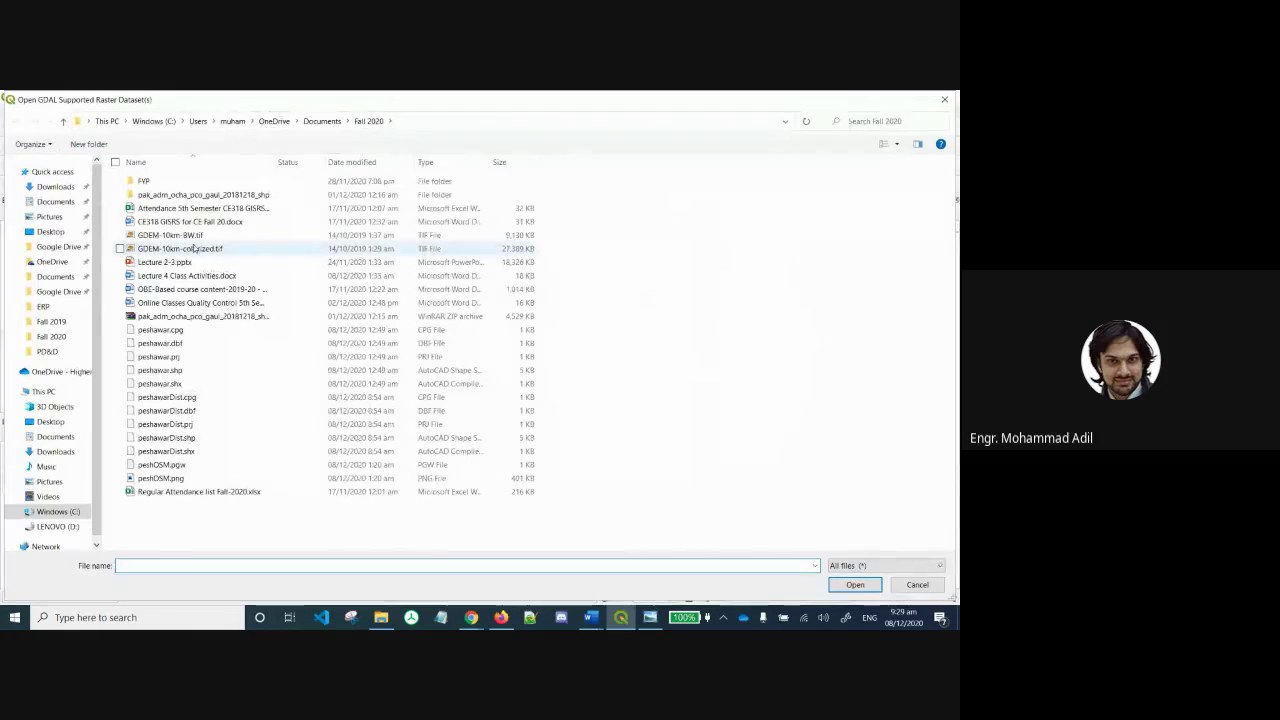
{"action": "left_click", "coordinate": [194, 236]}
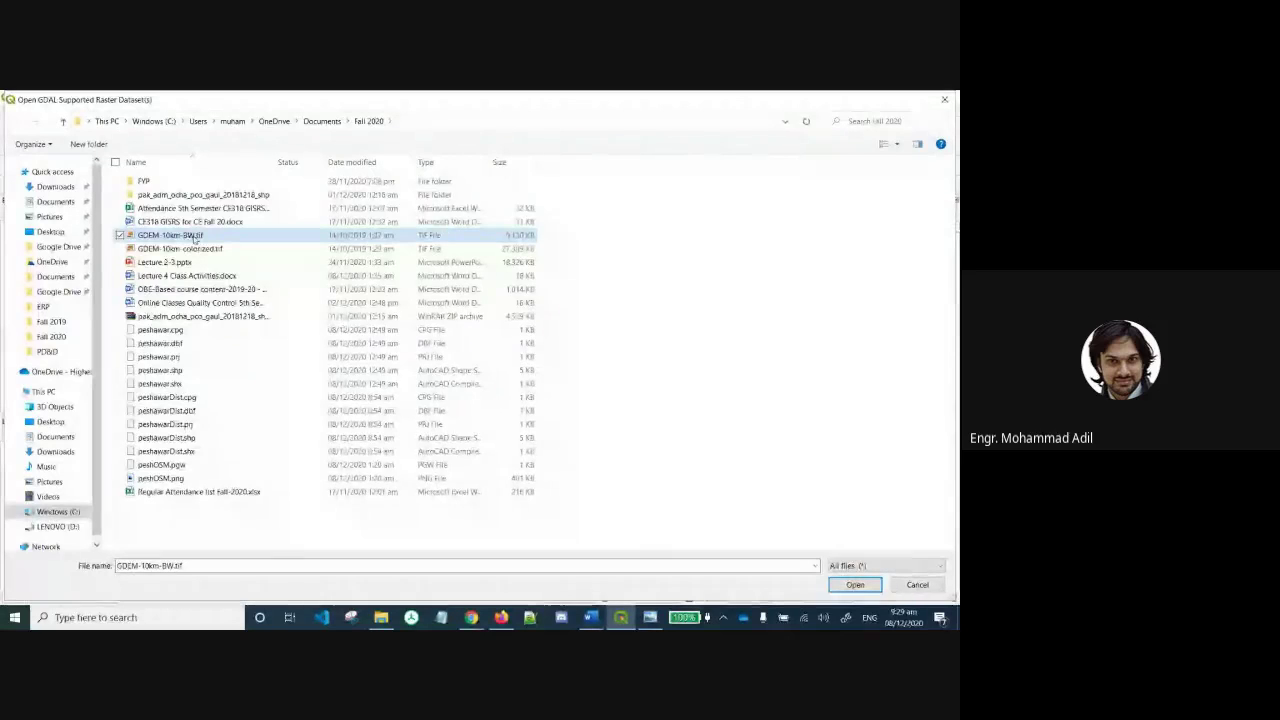
{"action": "left_click", "coordinate": [855, 584]}
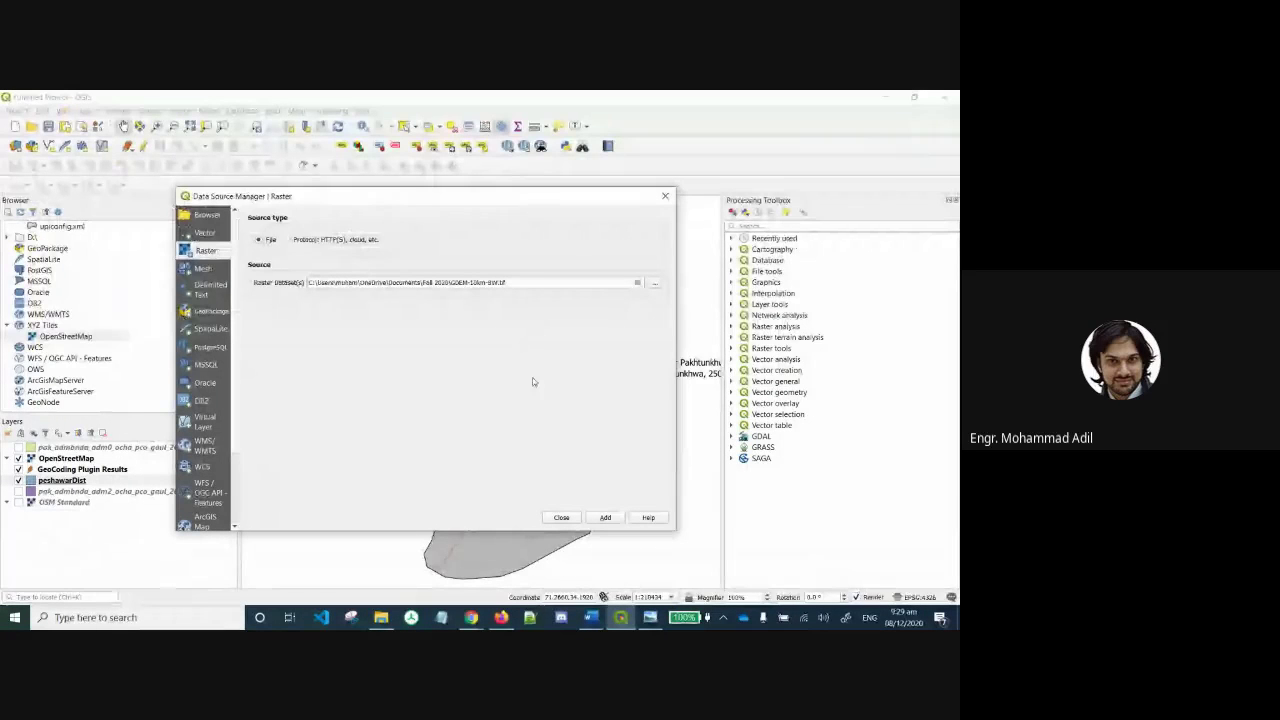
{"action": "left_click", "coordinate": [605, 518]}
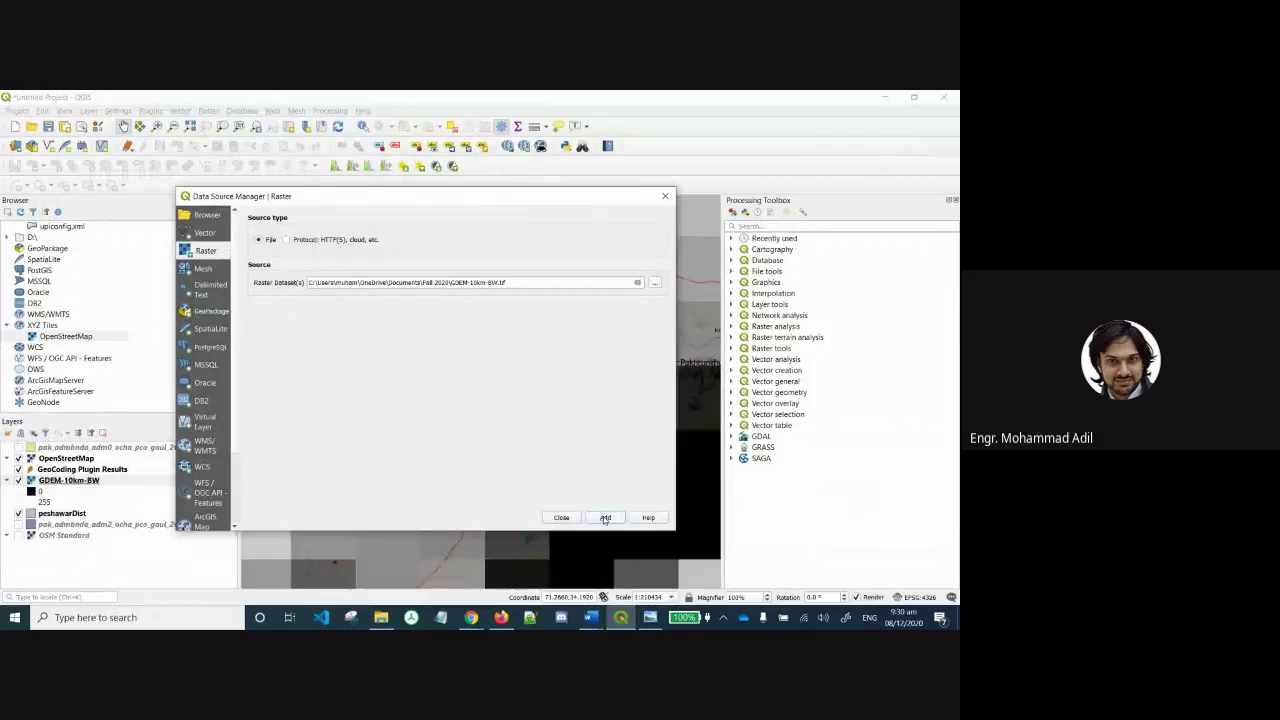
{"action": "left_click", "coordinate": [552, 518]}
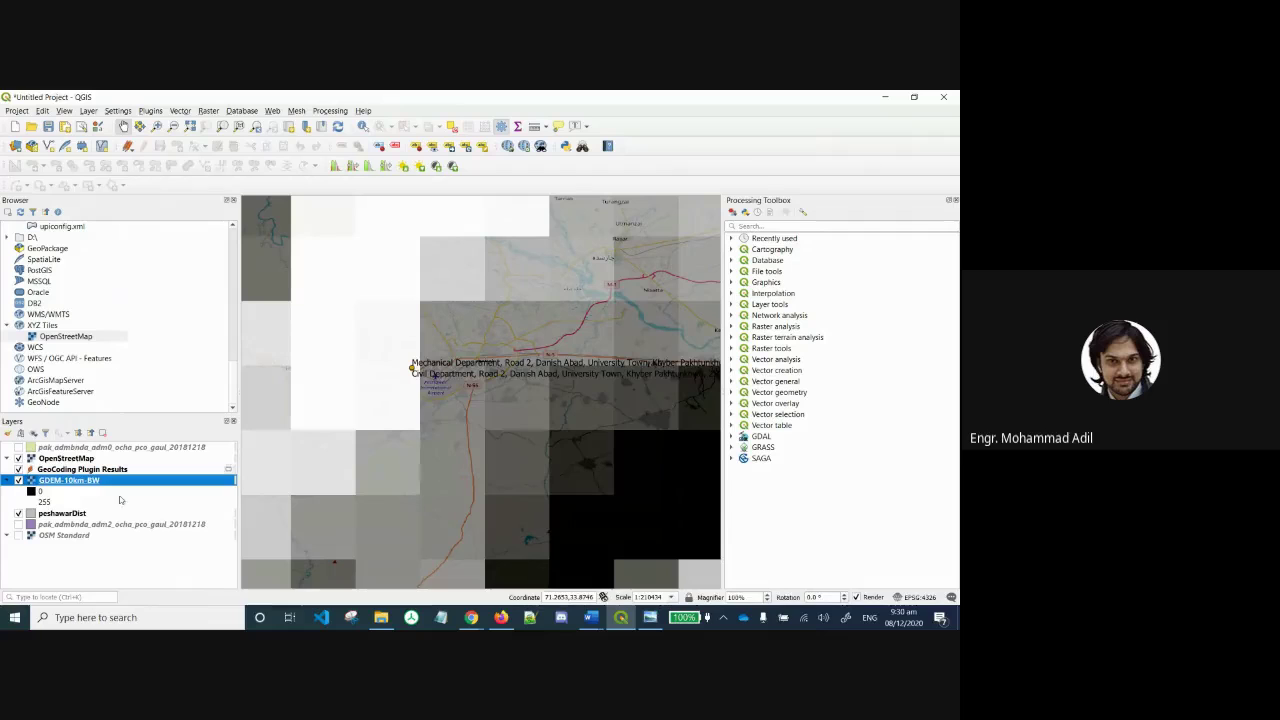
Hide the OpenStreetMap layer and move peshawarDist above GDEM-10km-BW in the layer order.
{"action": "left_click", "coordinate": [18, 458]}
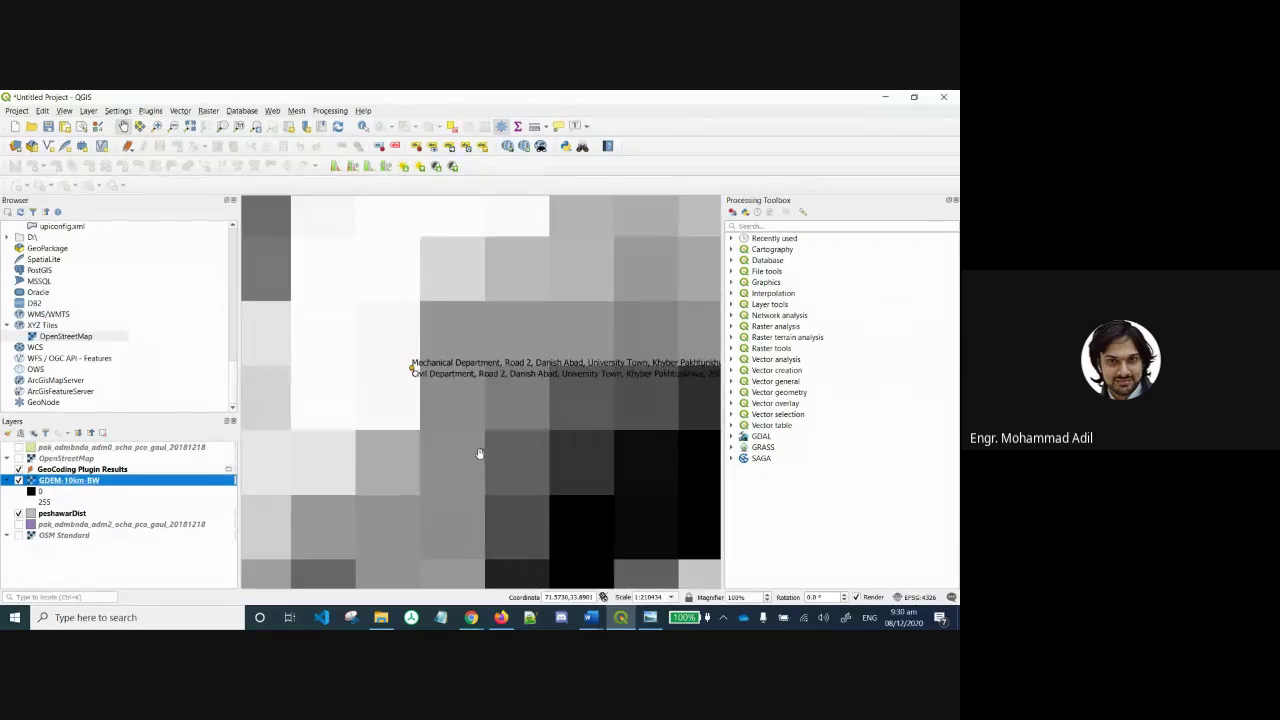
{"action": "left_click_drag", "start_coordinate": [63, 513], "coordinate": [82, 478]}
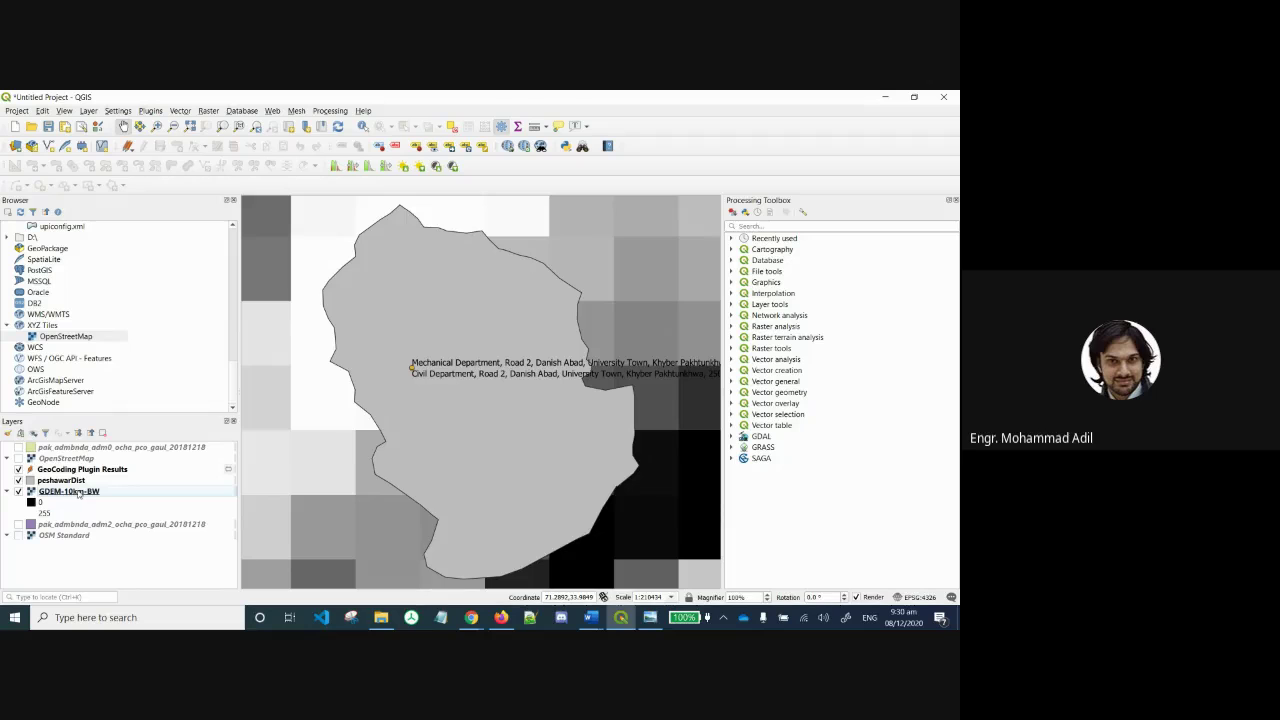
Examine the GDEM raster from the Peshawar district out to the whole world and back in to the terrain around Pakistan.
{"action": "scroll", "coordinate": [449, 316], "scroll_direction": "down", "scroll_amount": 1}
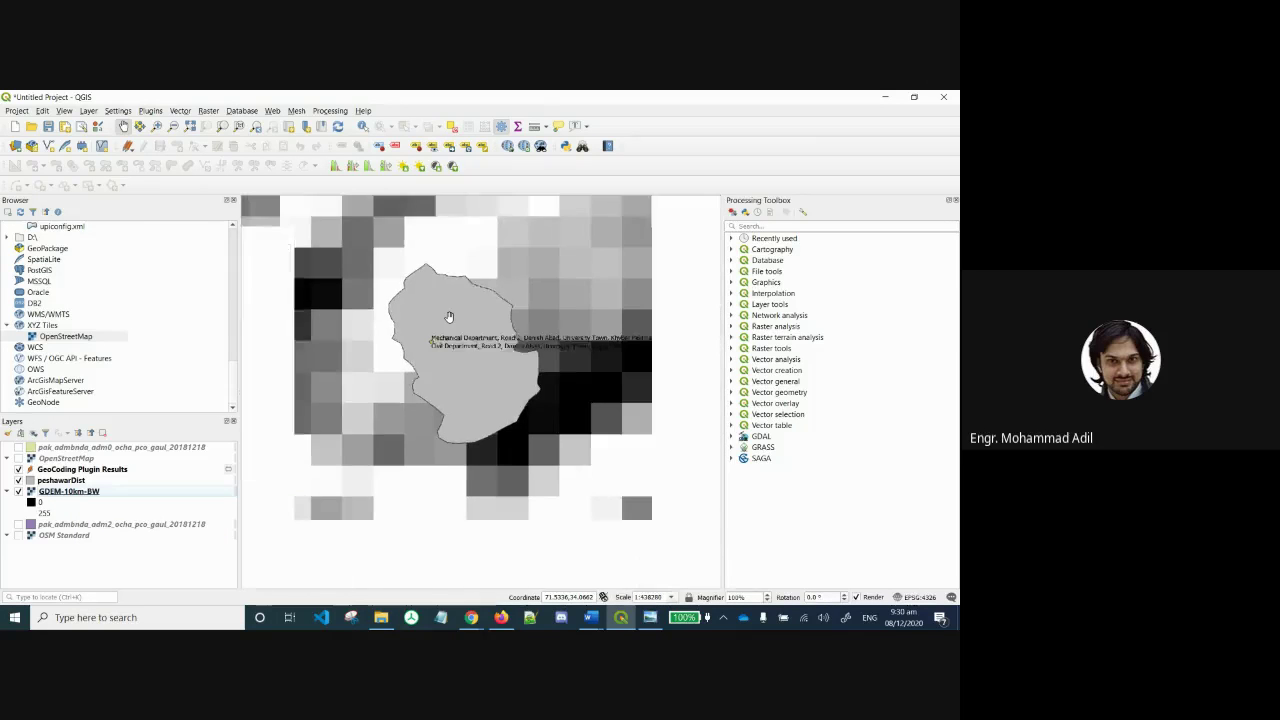
{"action": "scroll", "coordinate": [449, 316], "scroll_direction": "down", "scroll_amount": 2}
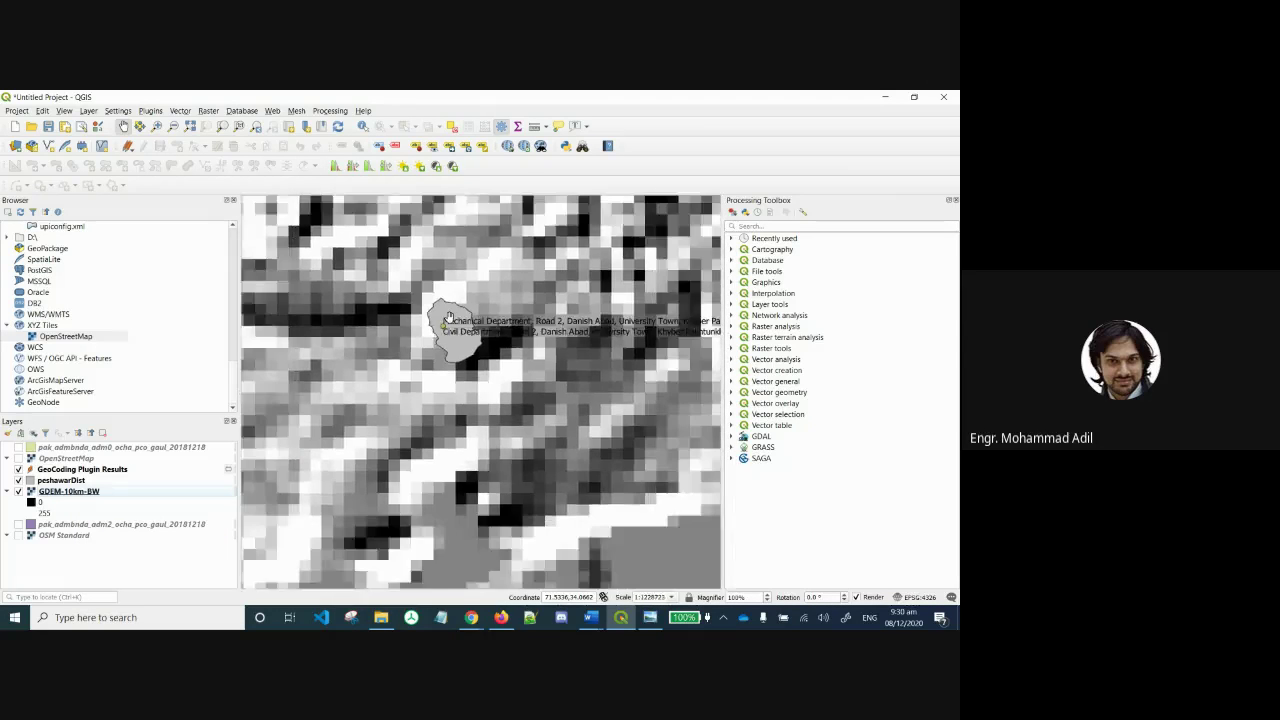
{"action": "scroll", "coordinate": [449, 316], "scroll_direction": "down", "scroll_amount": 3}
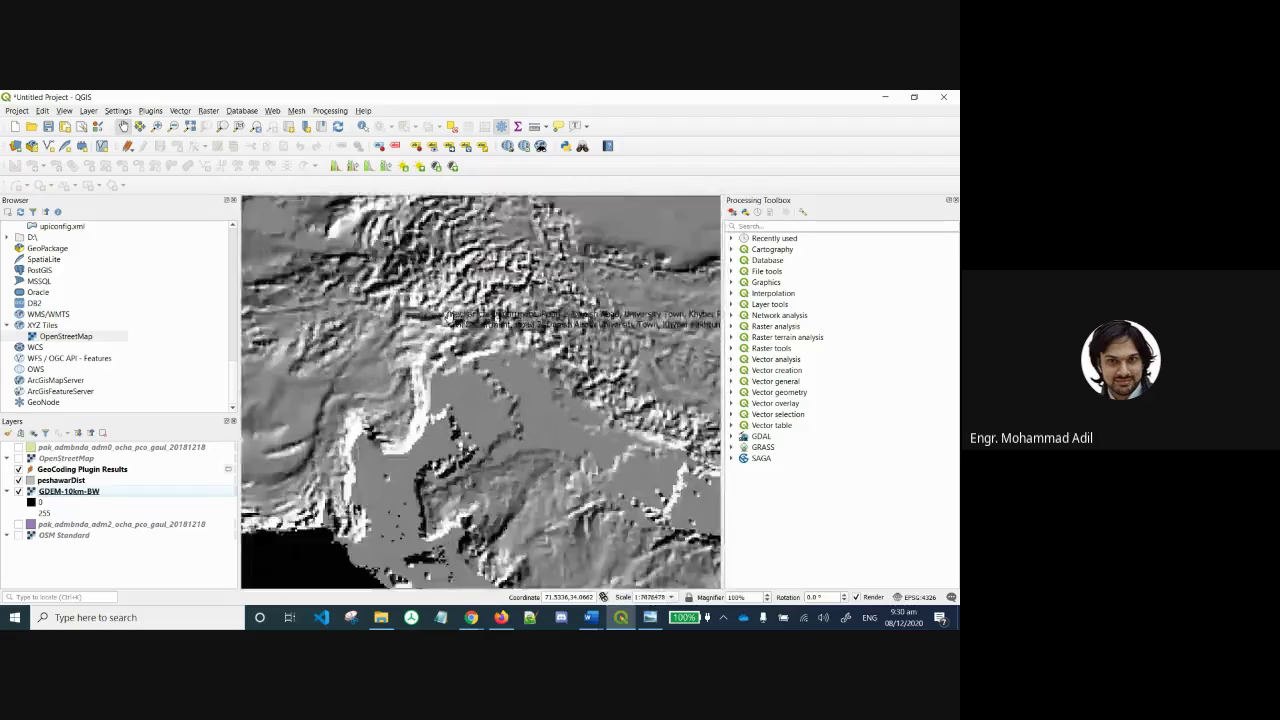
{"action": "scroll", "coordinate": [449, 316], "scroll_direction": "down", "scroll_amount": 2}
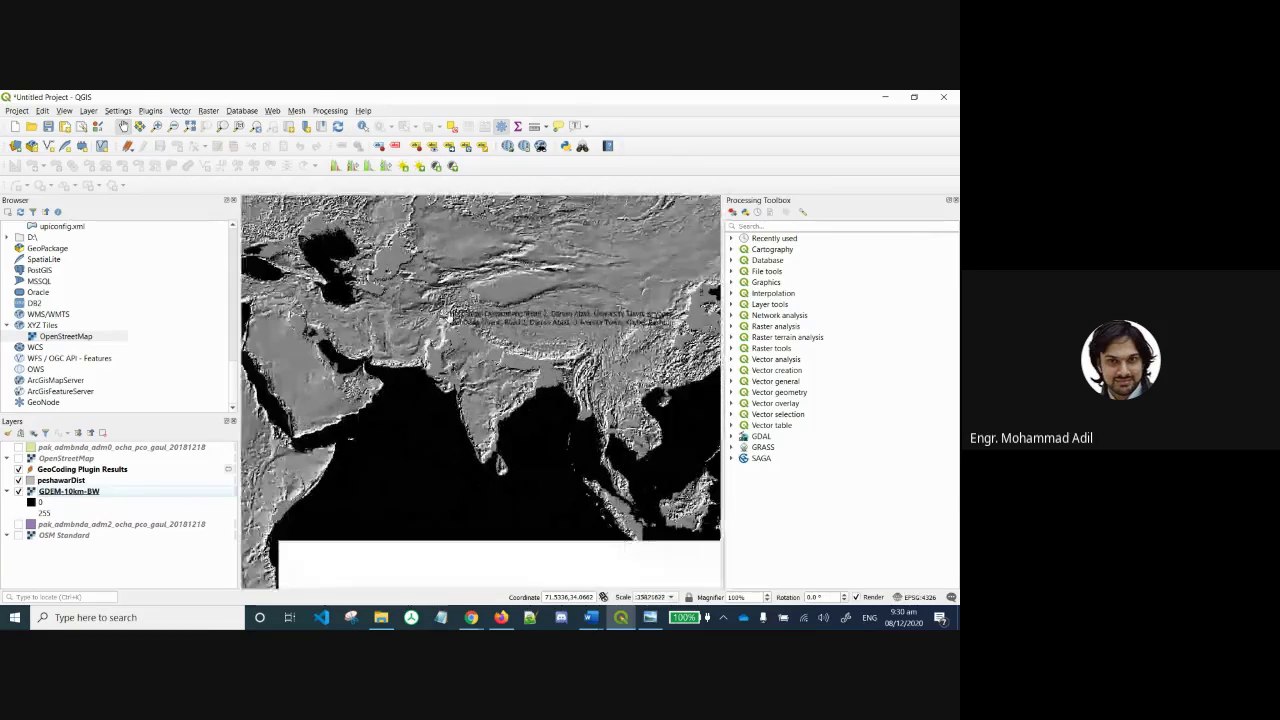
{"action": "scroll", "coordinate": [449, 316], "scroll_direction": "down", "scroll_amount": 1}
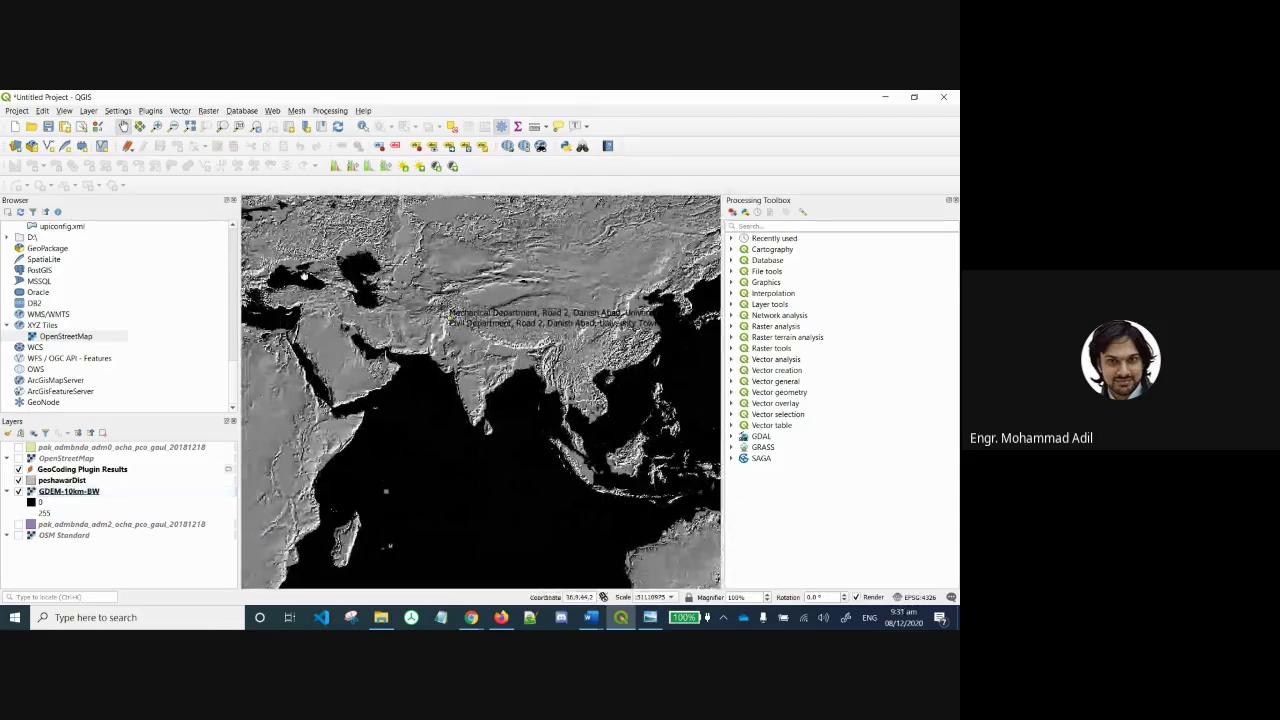
{"action": "scroll", "coordinate": [449, 316], "scroll_direction": "down", "scroll_amount": 2}
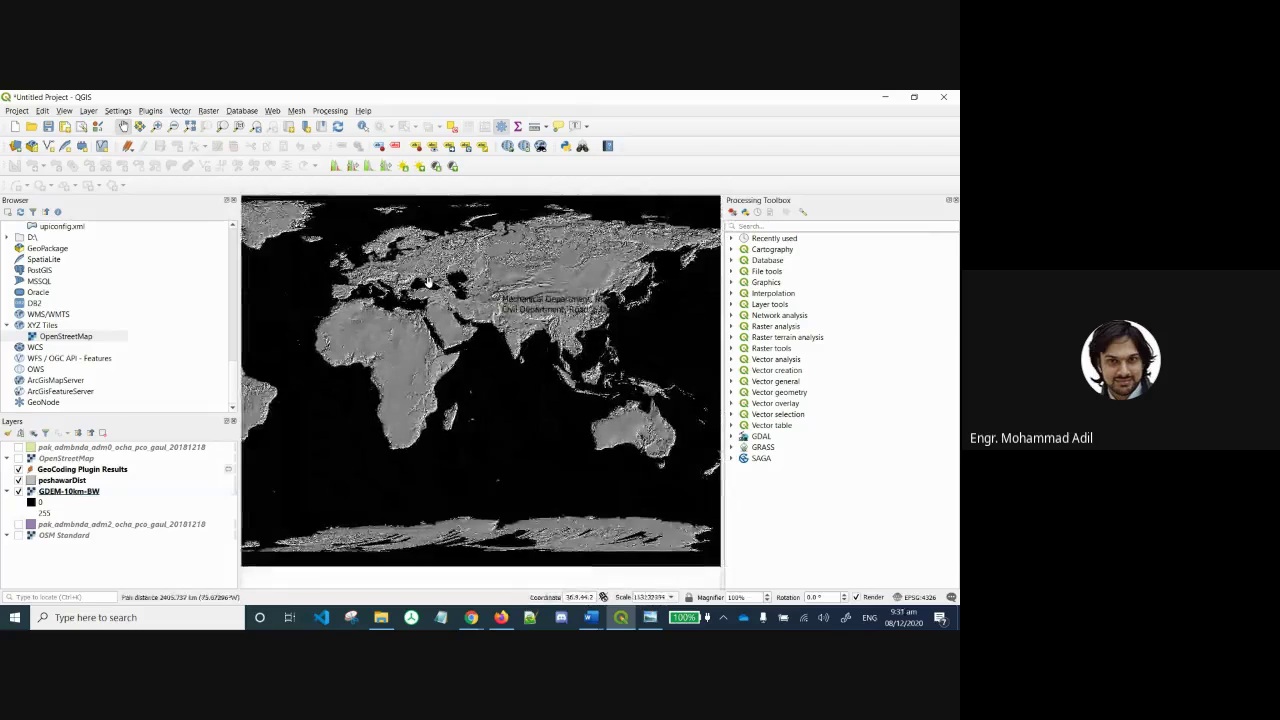
{"action": "scroll", "coordinate": [428, 282], "scroll_direction": "down", "scroll_amount": 1}
{"action": "left_click_drag", "start_coordinate": [360, 308], "coordinate": [348, 235]}
{"action": "scroll", "coordinate": [426, 322], "scroll_direction": "up", "scroll_amount": 1}
{"action": "left_click_drag", "start_coordinate": [604, 338], "coordinate": [522, 366]}
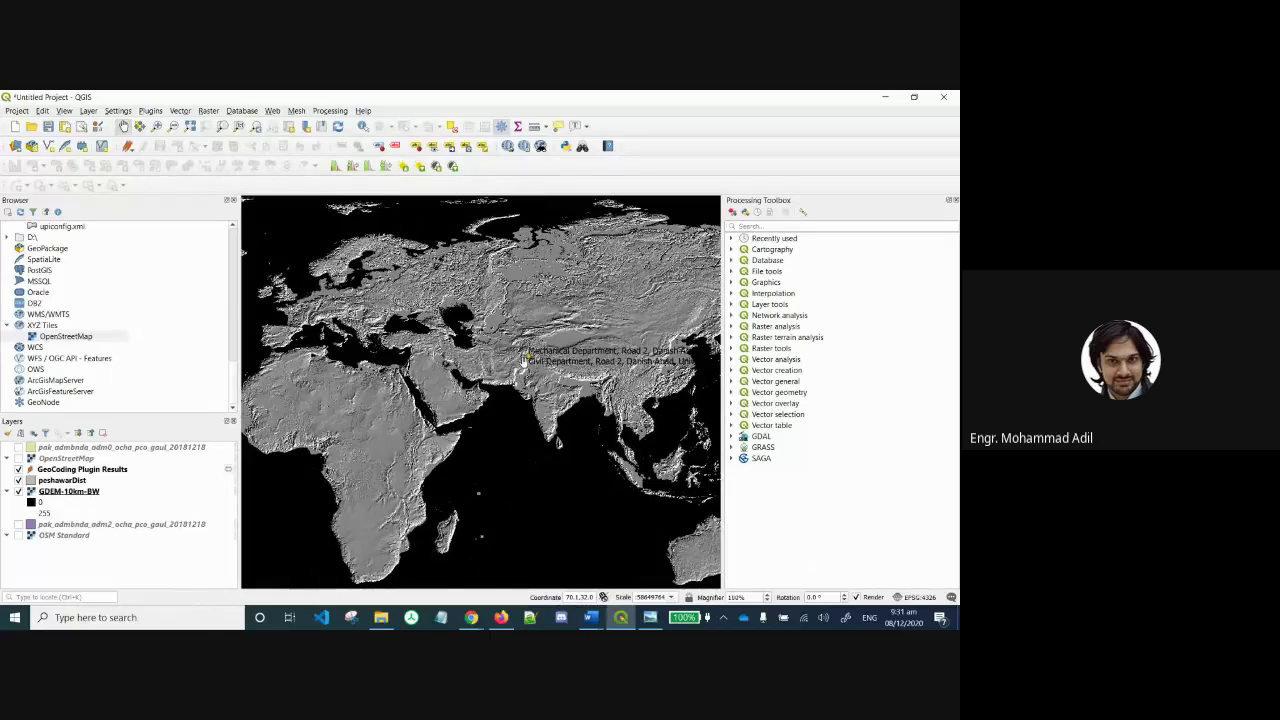
{"action": "scroll", "coordinate": [523, 360], "scroll_direction": "up", "scroll_amount": 1}
{"action": "scroll", "coordinate": [523, 360], "scroll_direction": "up", "scroll_amount": 3}
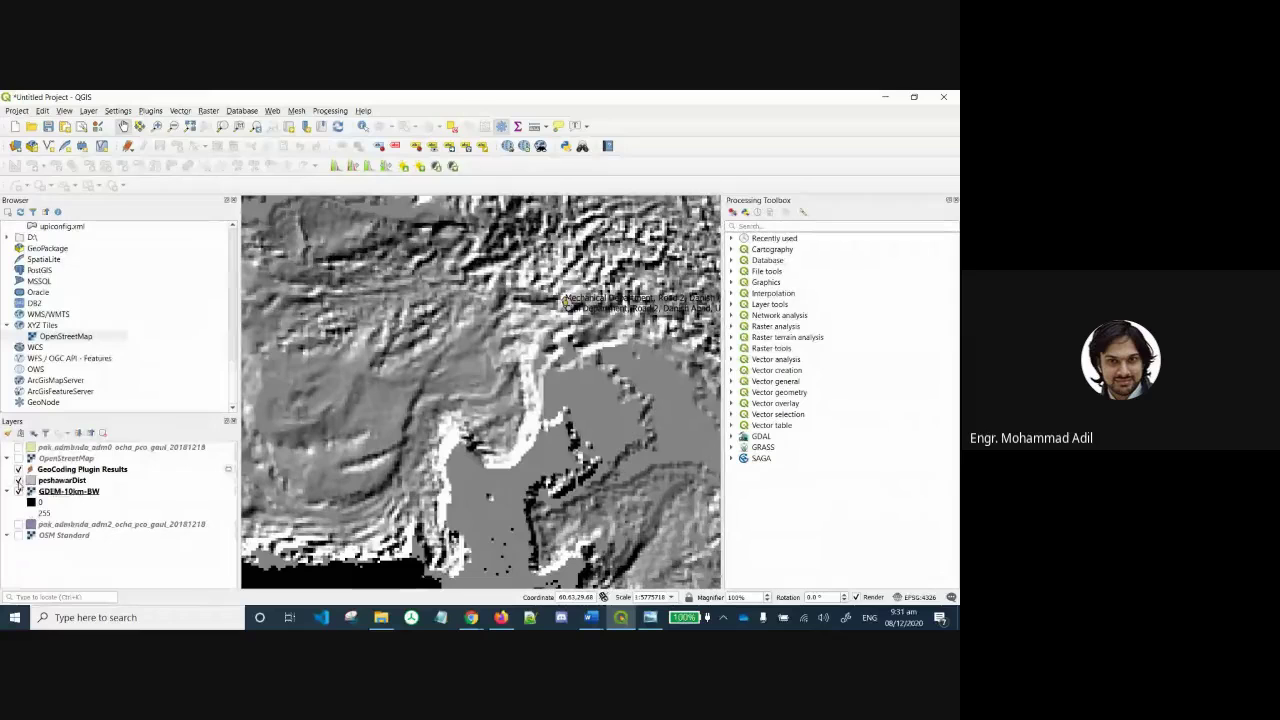
Hide the peshawarDist and GeoCoding Plugin Results layers and show the pak_admbnda_adm0_ocha_pco_gaul_20181218 boundary over the GDEM raster.
{"action": "left_click", "coordinate": [18, 481]}
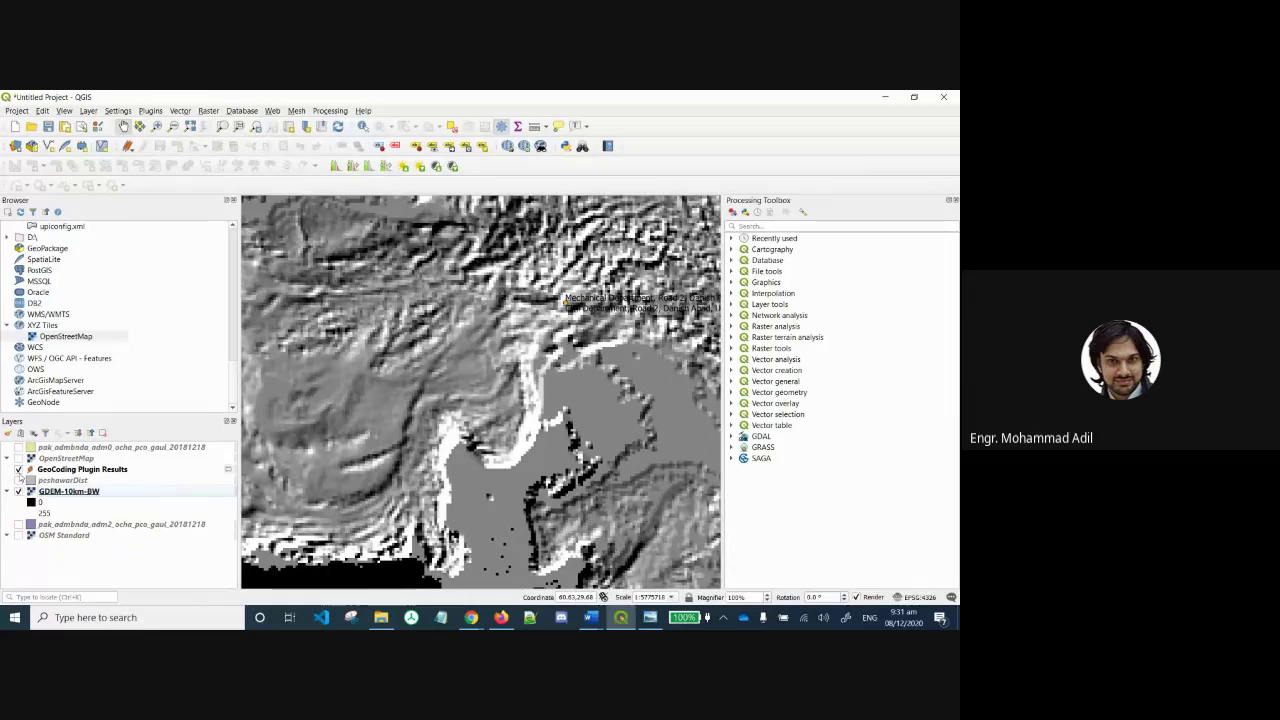
{"action": "left_click", "coordinate": [18, 469]}
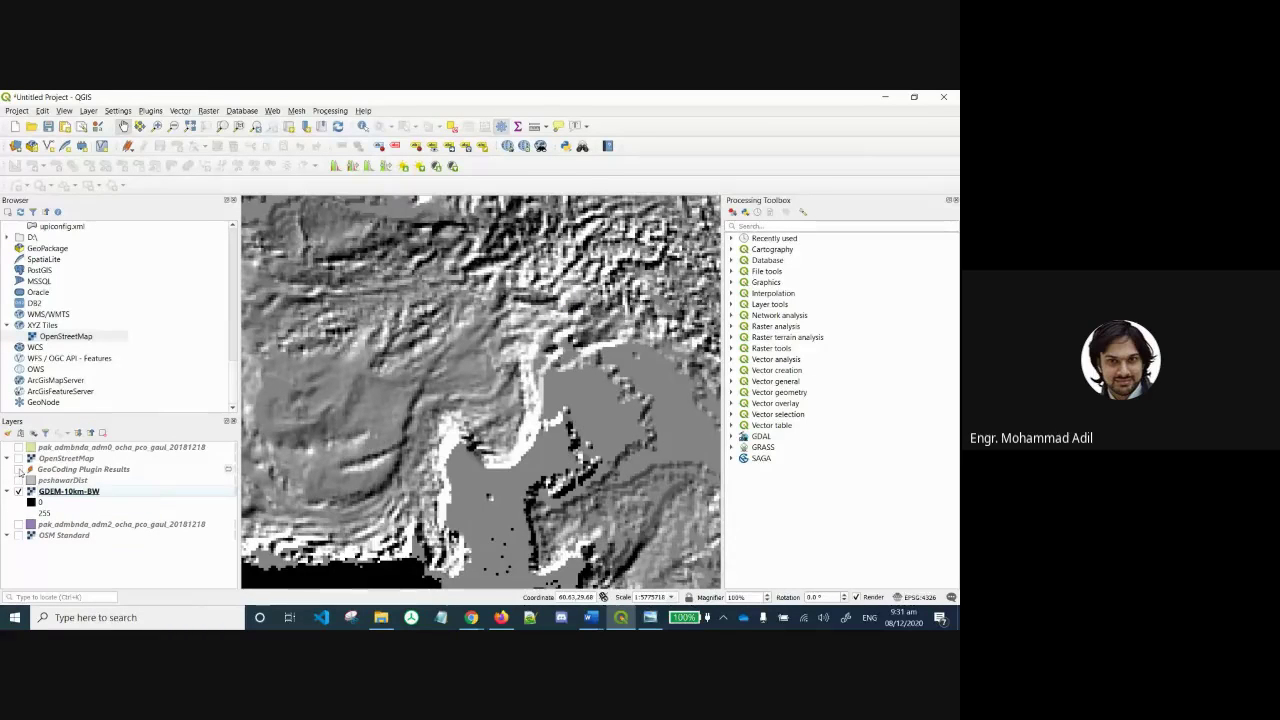
{"action": "left_click", "coordinate": [18, 447]}
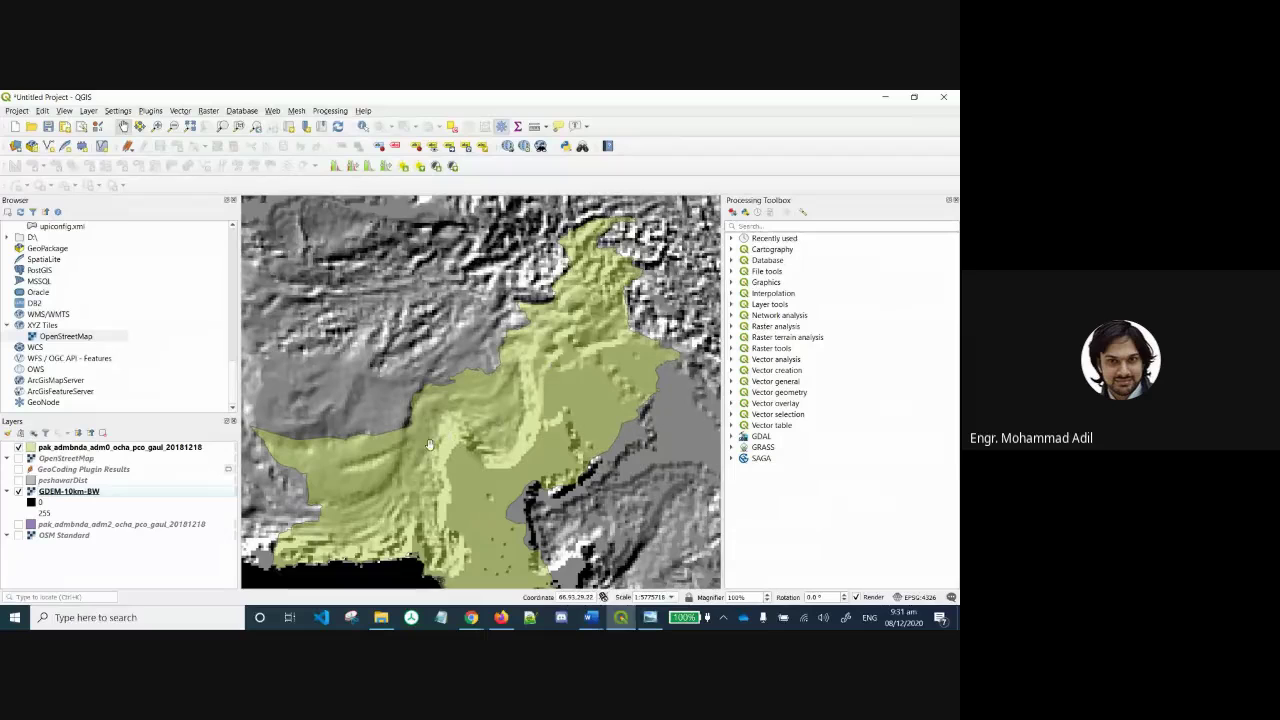
{"action": "left_click_drag", "start_coordinate": [430, 442], "coordinate": [428, 432]}
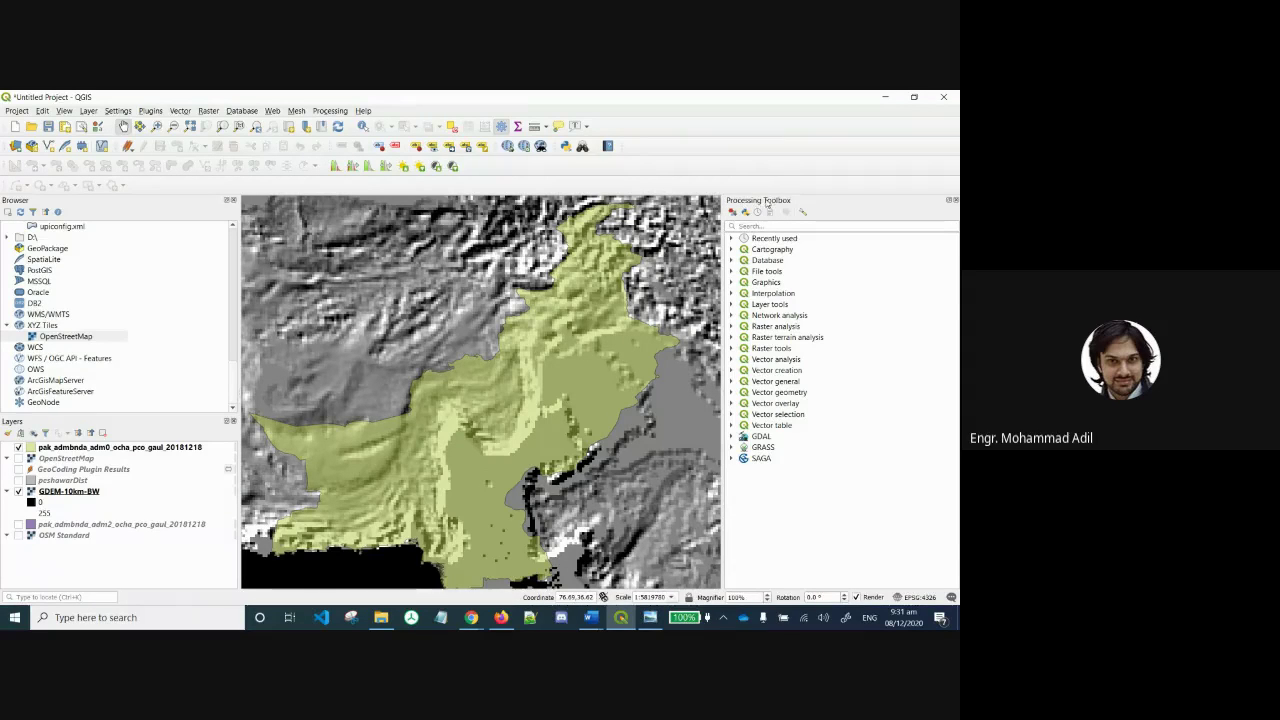
Find and open Clip raster by mask layer, with GDEM-10km-BW as input and pak_admbnda_adm0_ocha_pco_gaul_20181218 as the mask.
{"action": "left_click", "coordinate": [765, 226]}
{"action": "type", "text": "clip"}
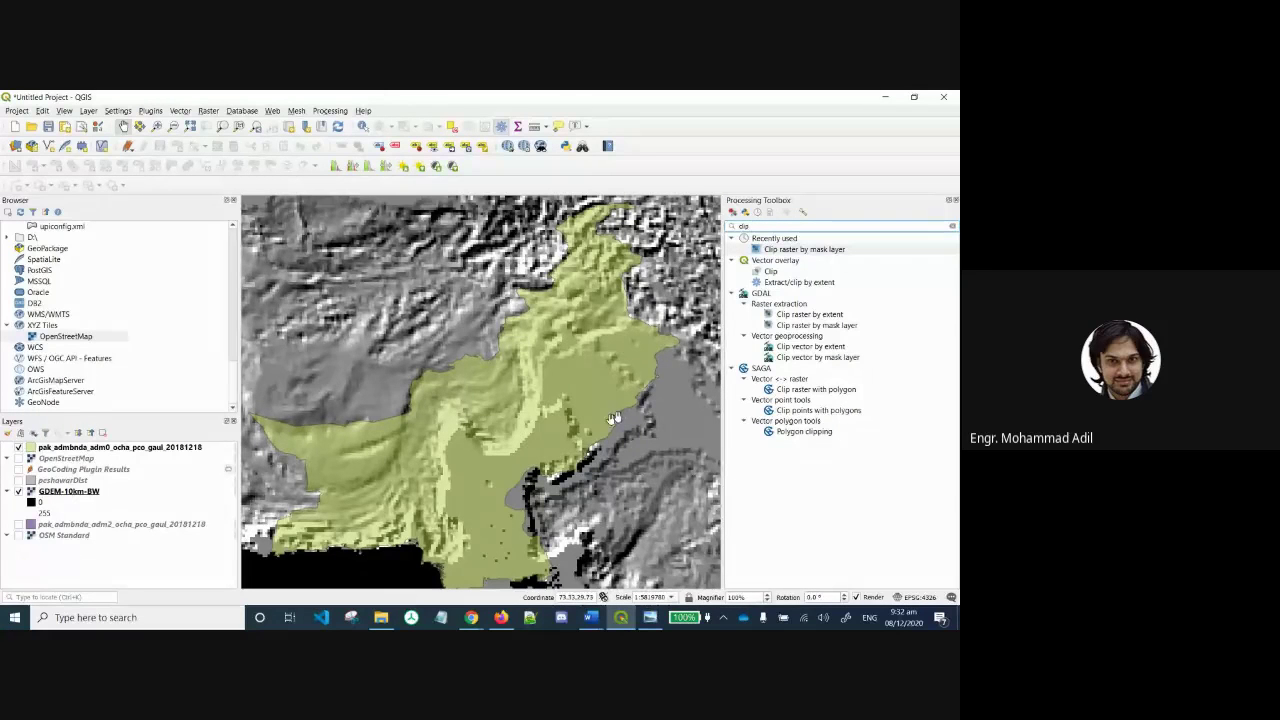
{"action": "scroll", "coordinate": [421, 318], "scroll_direction": "down", "scroll_amount": 3}
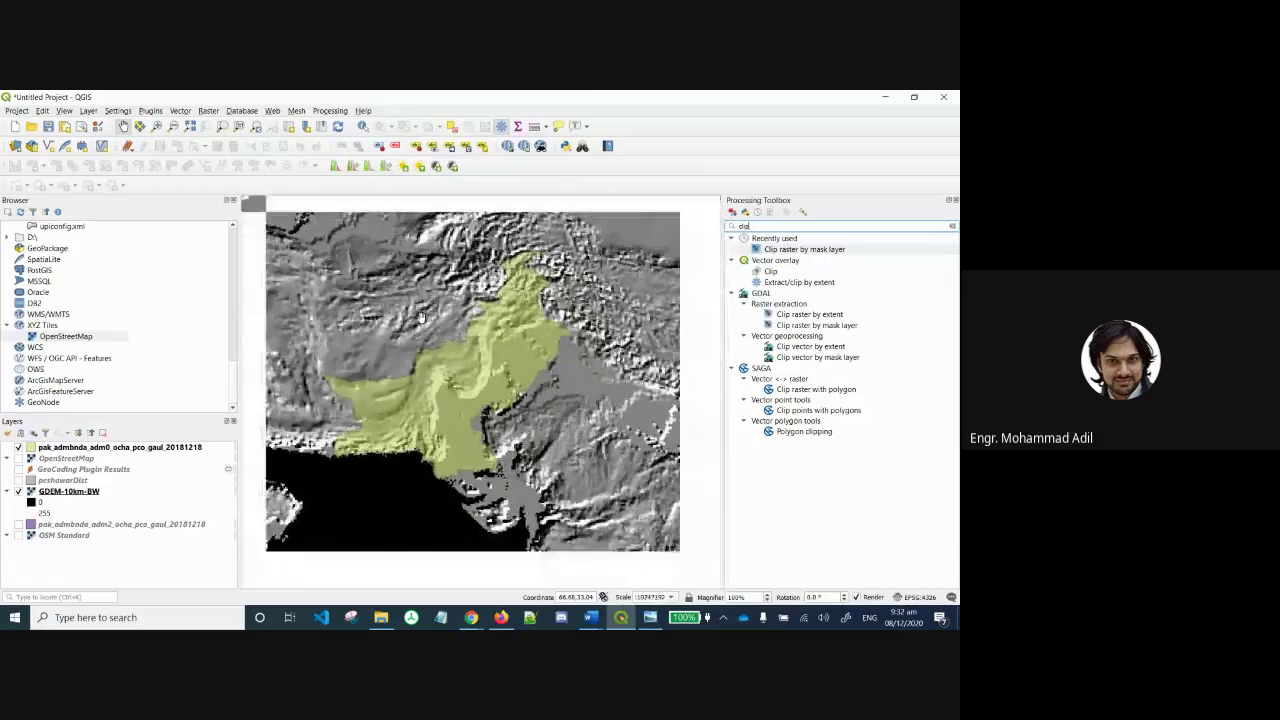
{"action": "scroll", "coordinate": [421, 318], "scroll_direction": "down", "scroll_amount": 1}
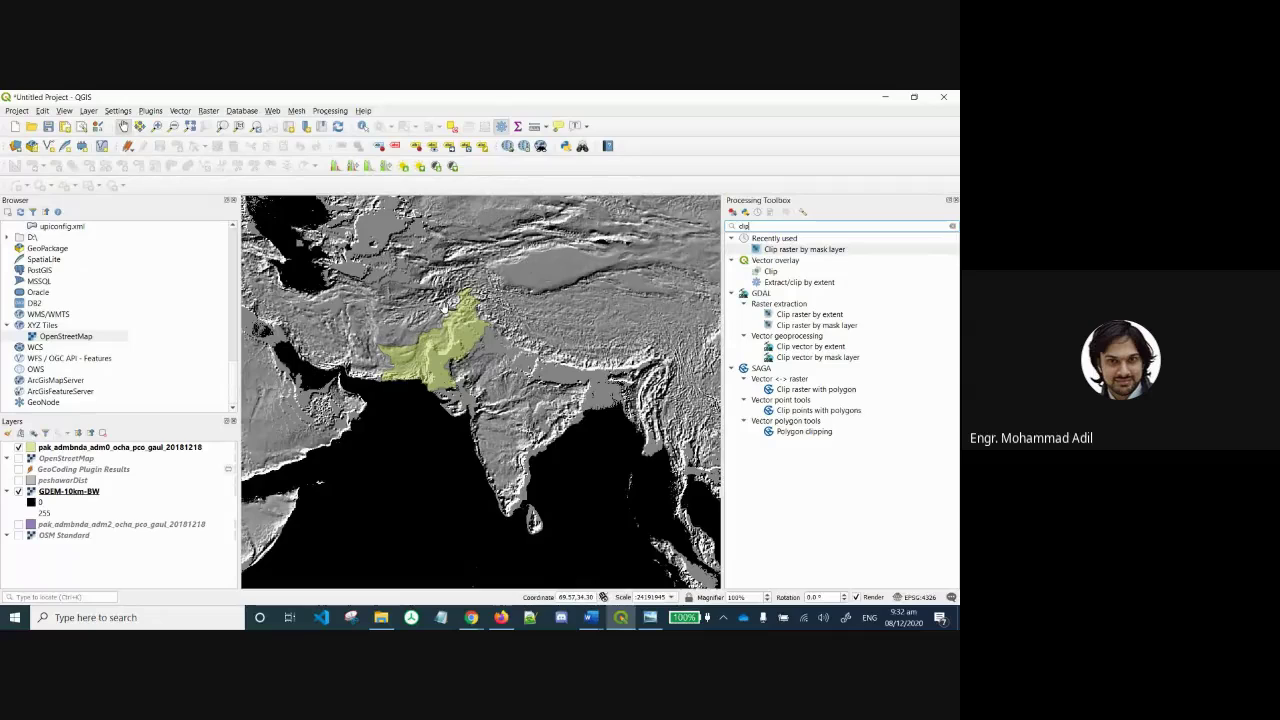
{"action": "scroll", "coordinate": [444, 308], "scroll_direction": "up", "scroll_amount": 2}
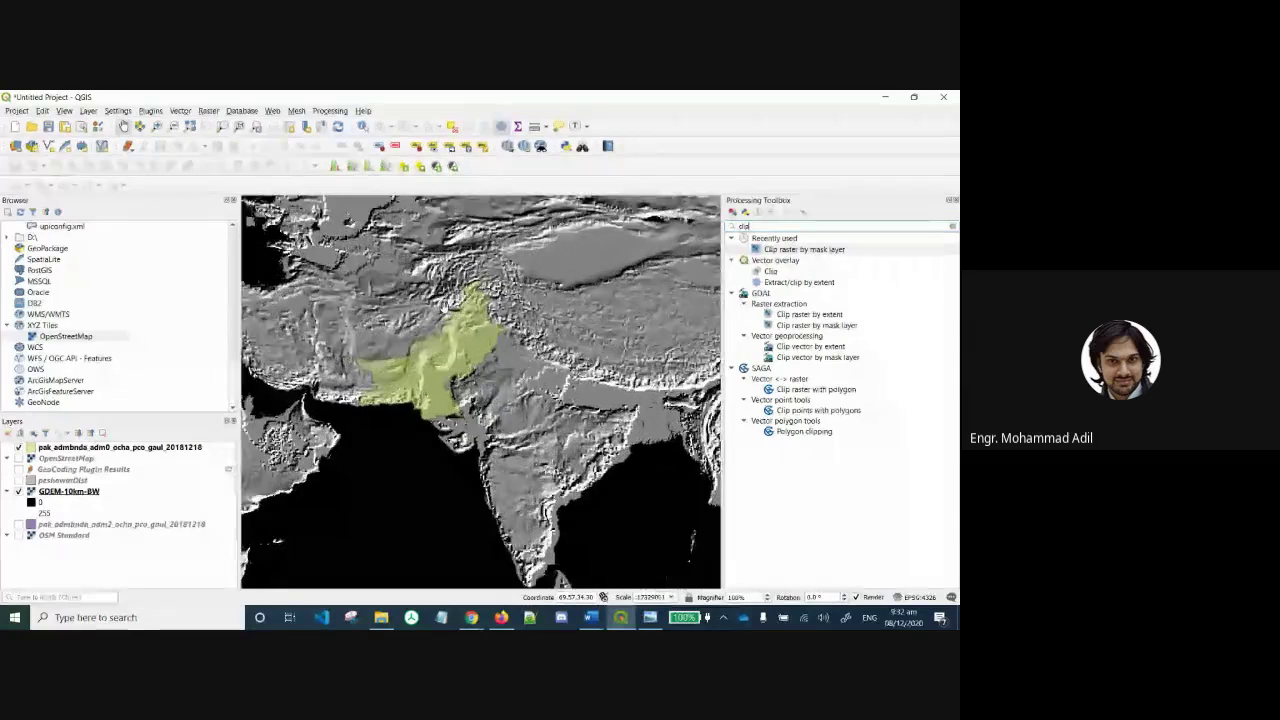
{"action": "scroll", "coordinate": [444, 308], "scroll_direction": "up", "scroll_amount": 1}
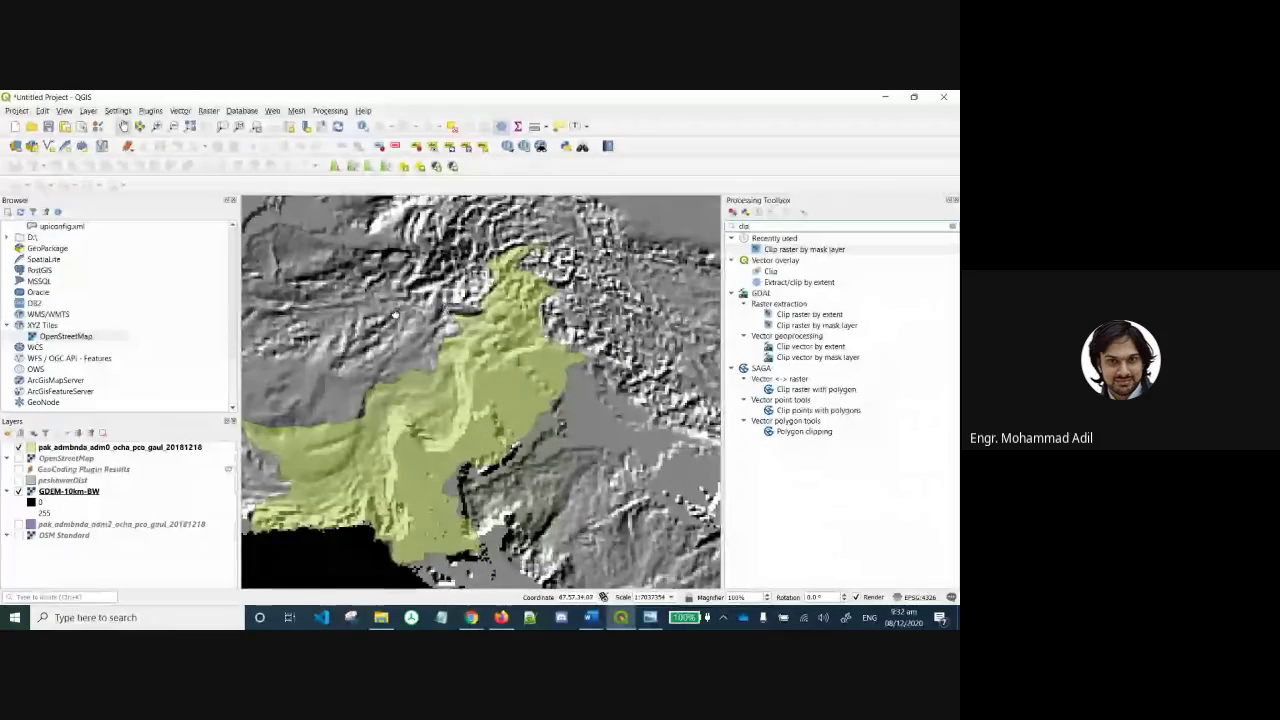
{"action": "double_click", "coordinate": [806, 251]}
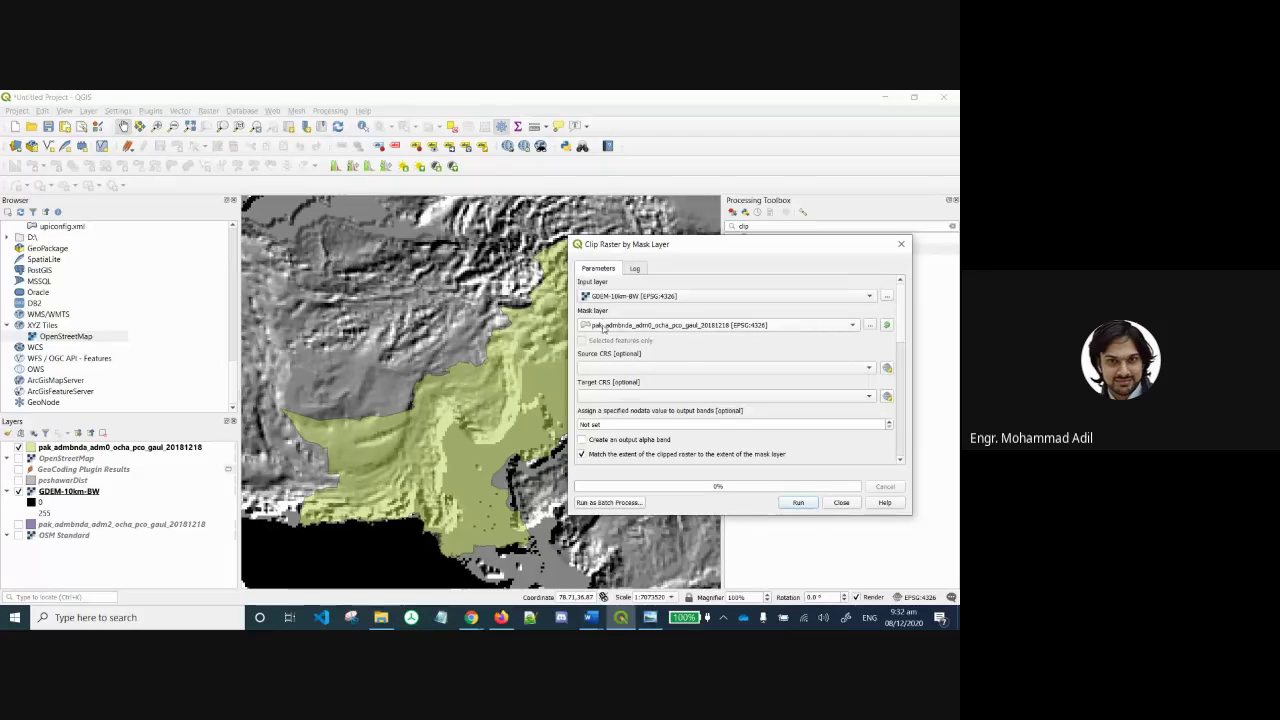
{"action": "left_click", "coordinate": [650, 328]}
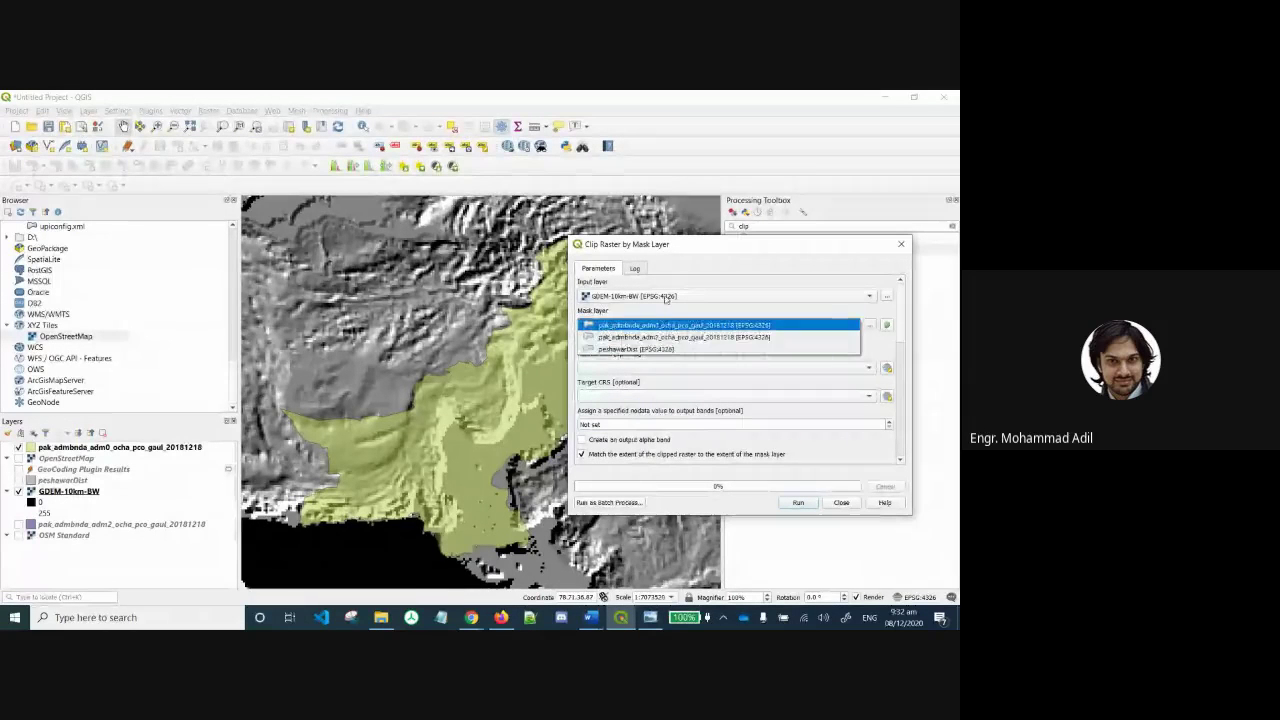
{"action": "left_click", "coordinate": [665, 297]}
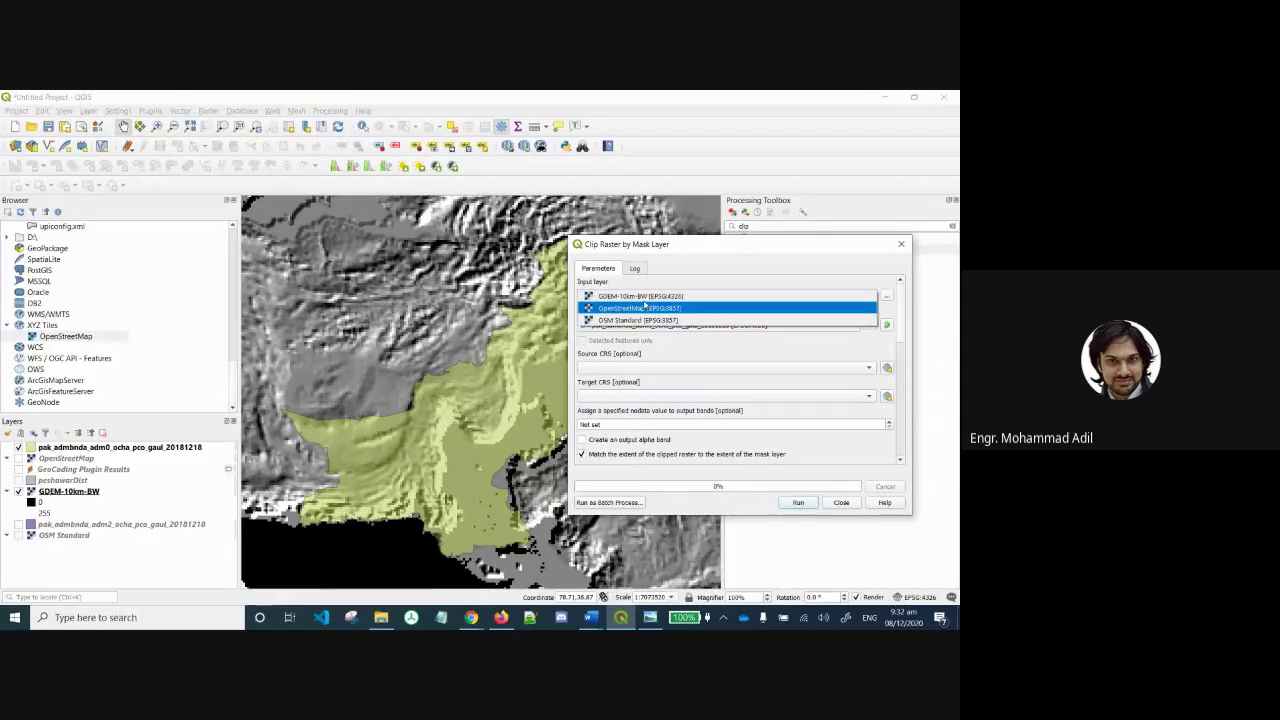
{"action": "left_click", "coordinate": [712, 284]}
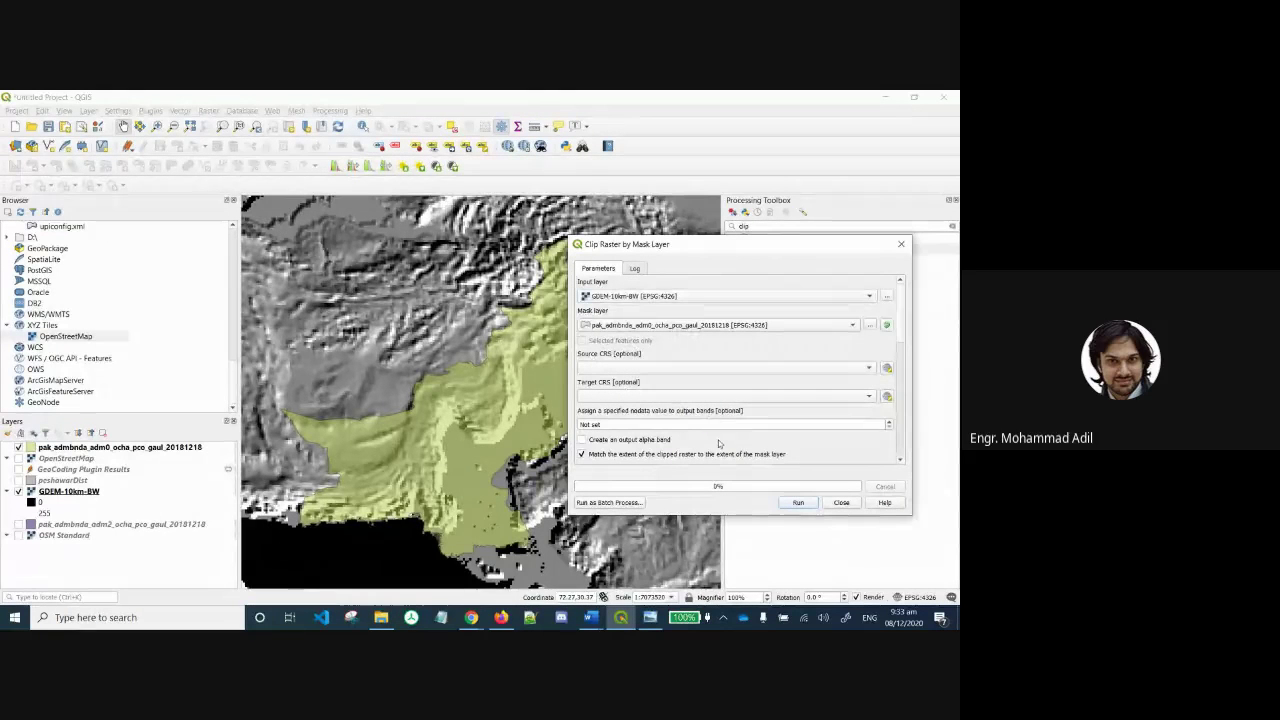
Assign 999 as the nodata value for the output bands of the clip.
{"action": "scroll", "coordinate": [718, 439], "scroll_direction": "down", "scroll_amount": 3}
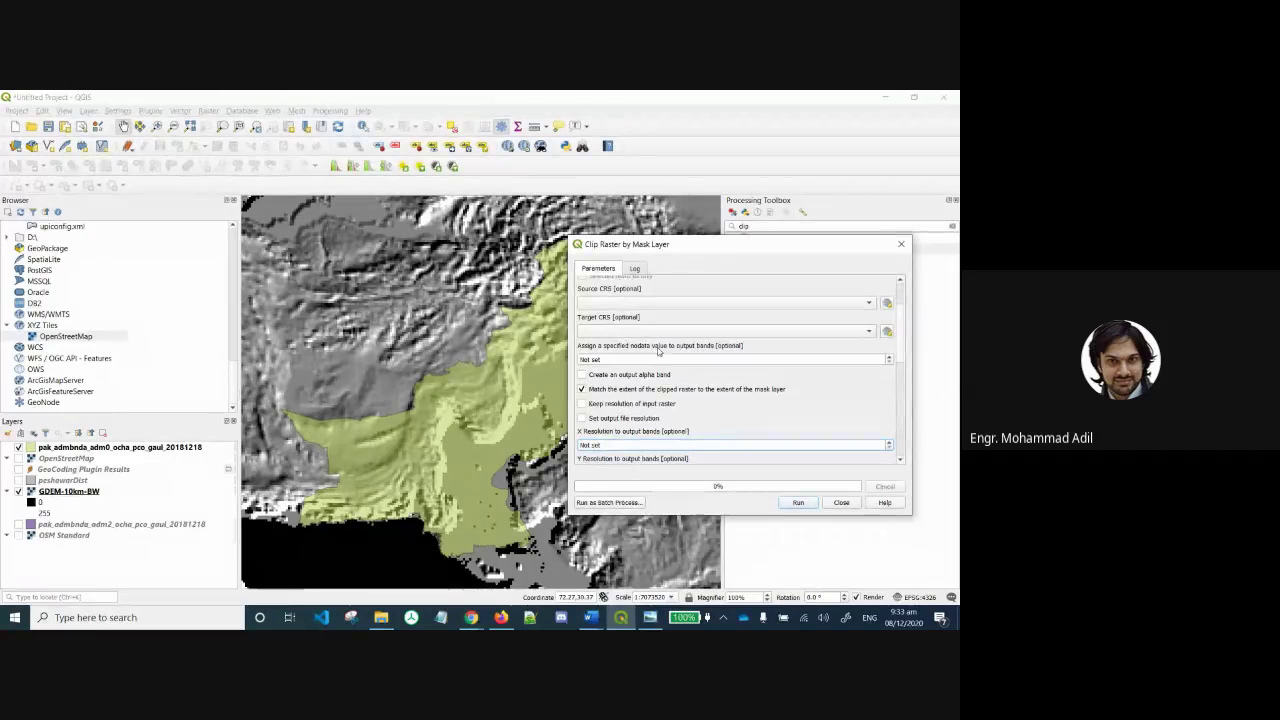
{"action": "left_click", "coordinate": [606, 360]}
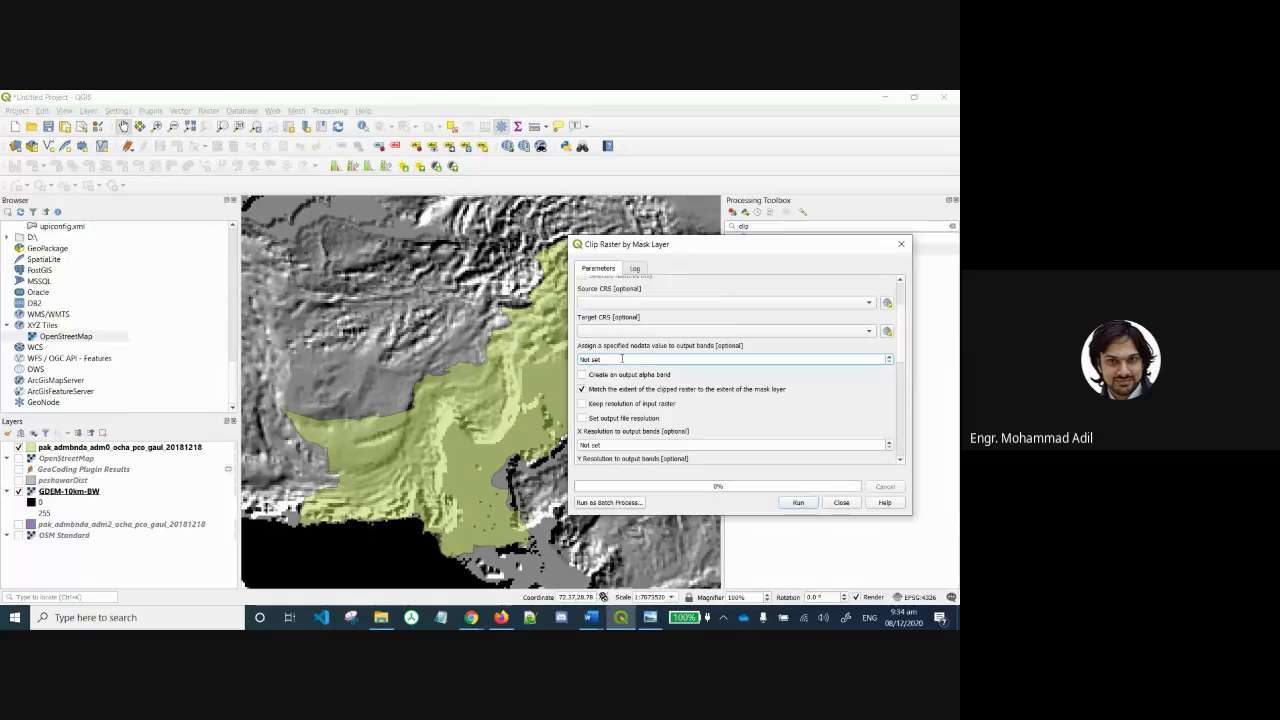
{"action": "left_click_drag", "start_coordinate": [622, 357], "coordinate": [596, 359]}
{"action": "left_click_drag", "start_coordinate": [608, 358], "coordinate": [556, 352]}
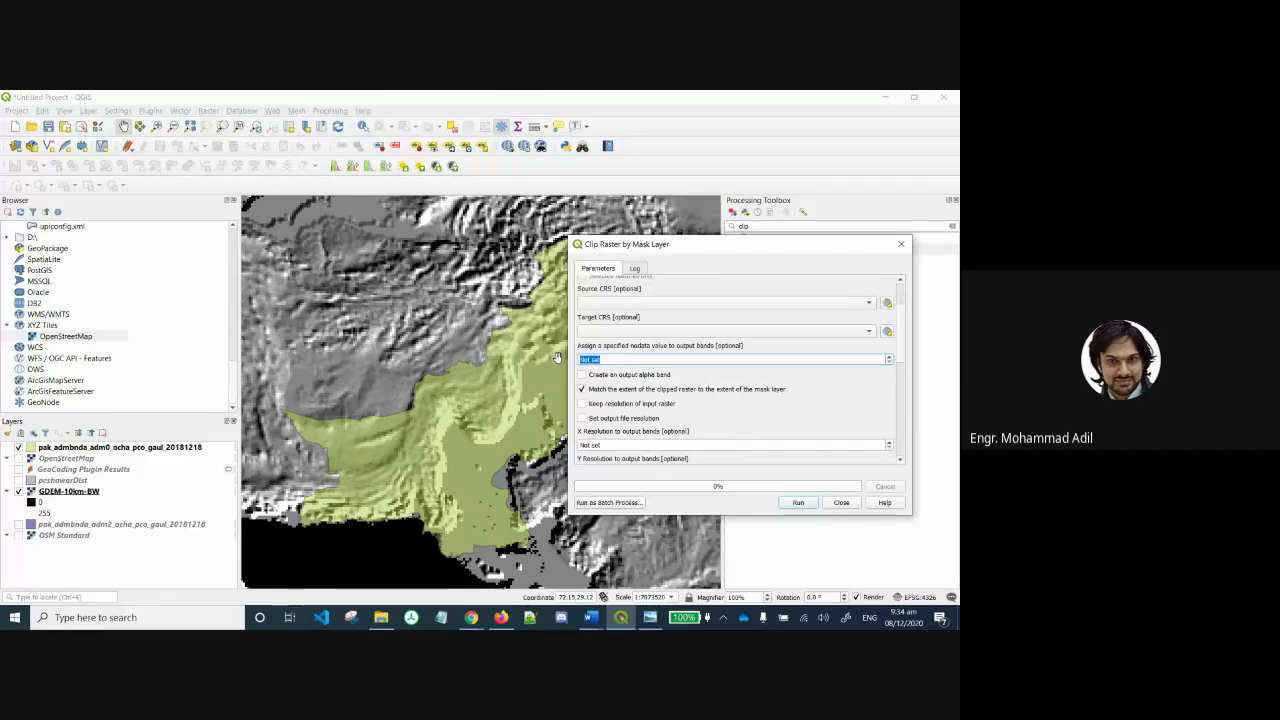
{"action": "type", "text": "999"}
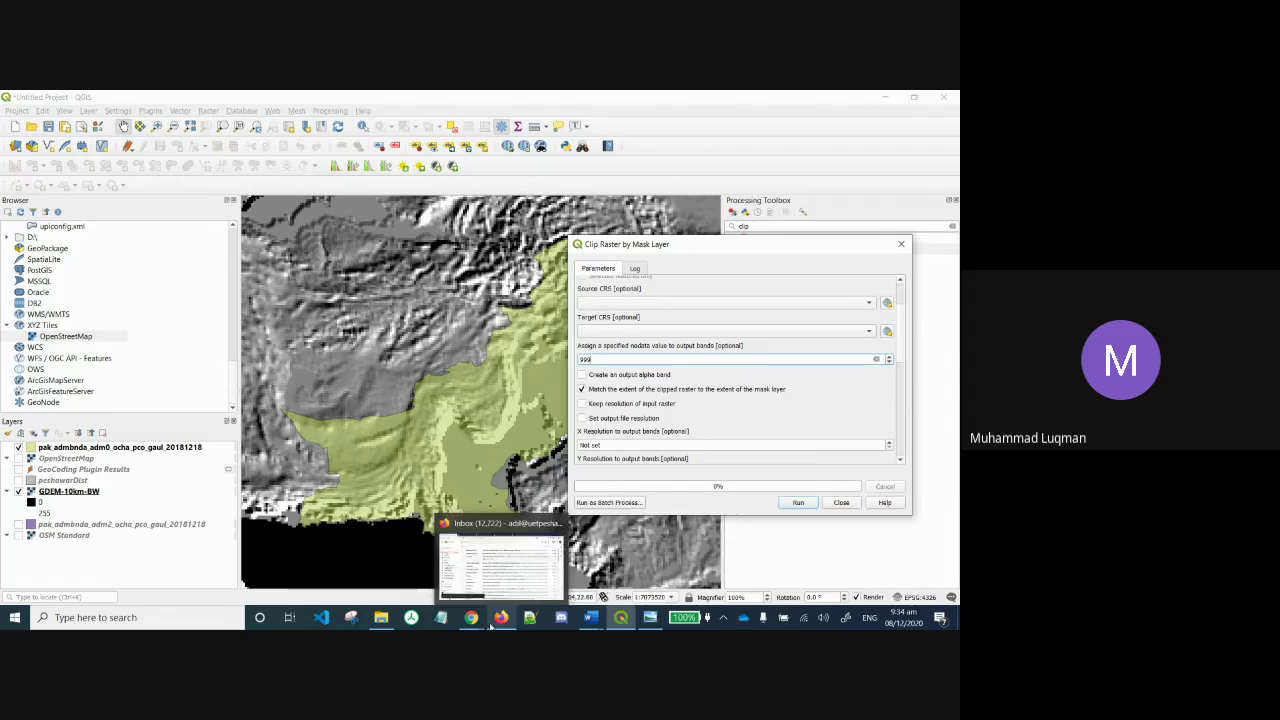
Switch to the Google Meet call, check its audio settings while keeping the default microphone array, and return to QGIS.
{"action": "mouse_move", "coordinate": [479, 625]}
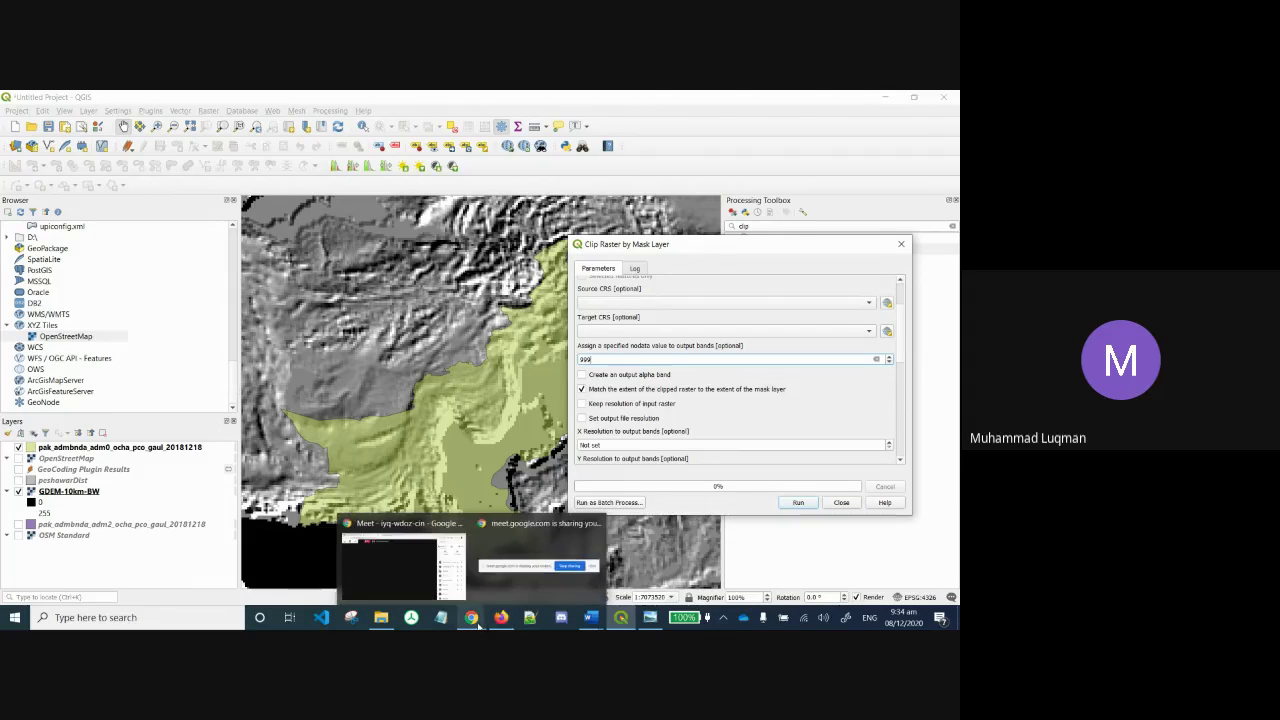
{"action": "left_click", "coordinate": [409, 582]}
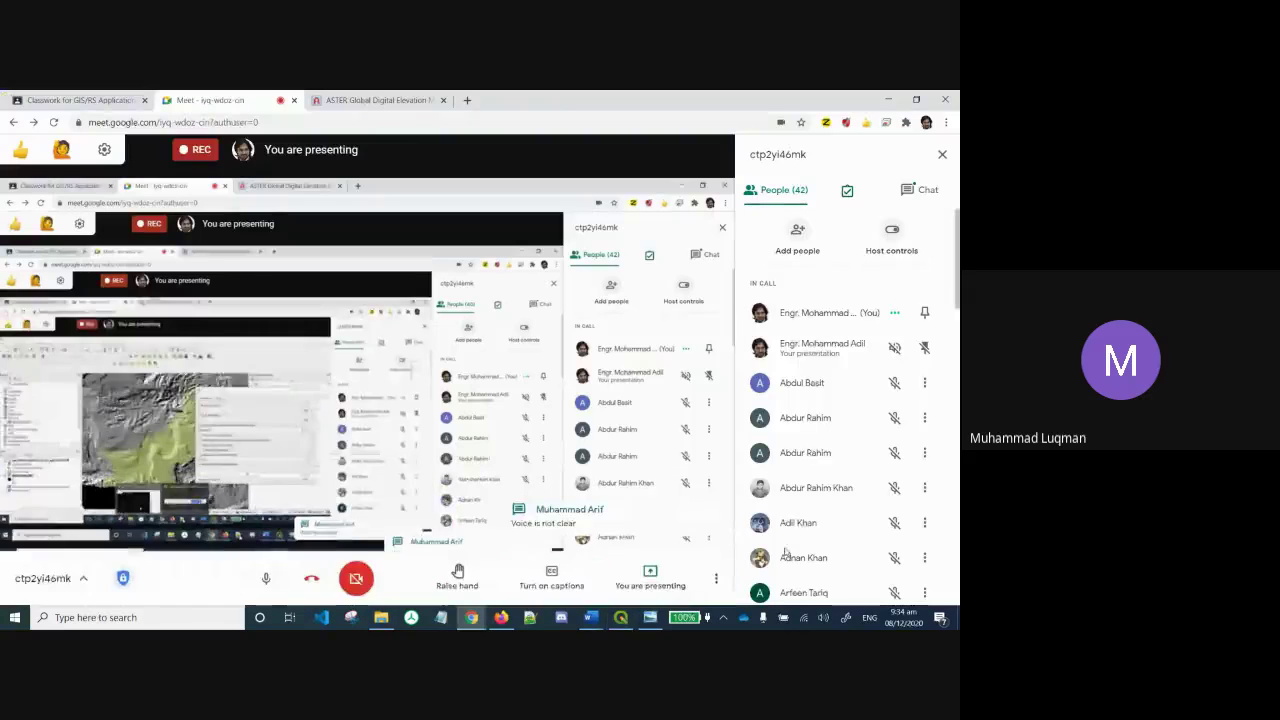
{"action": "left_click", "coordinate": [716, 578]}
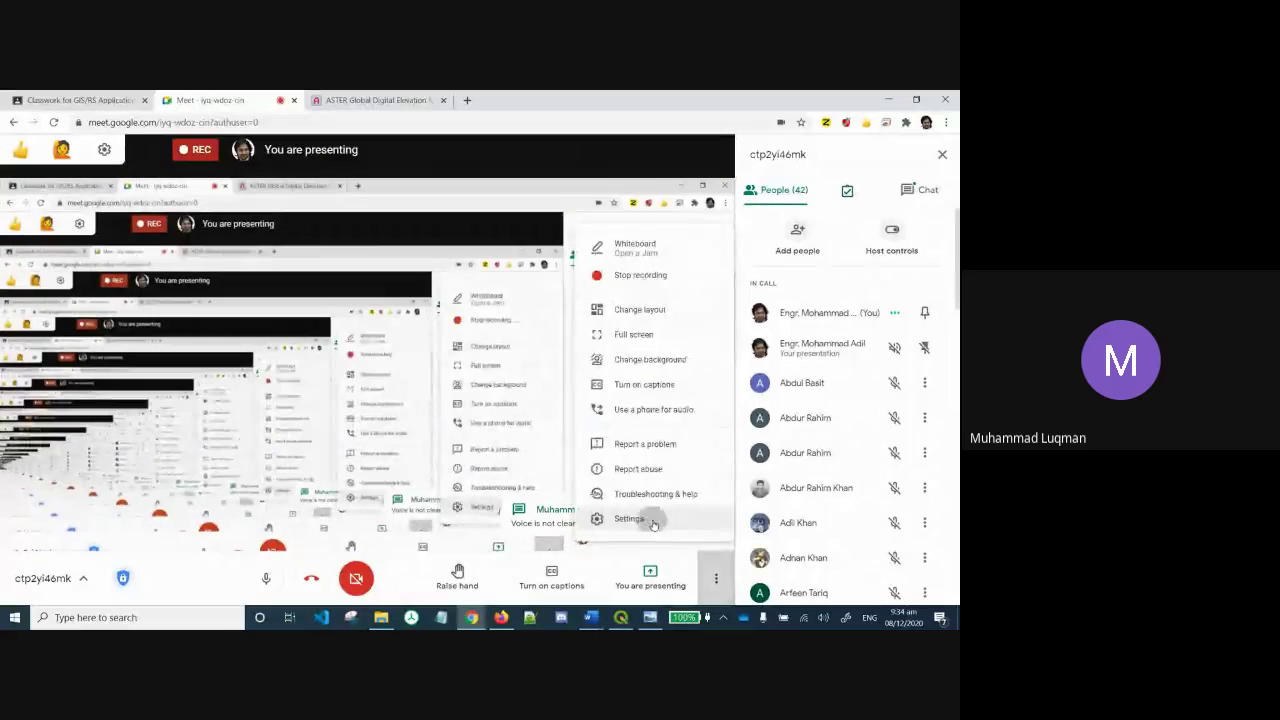
{"action": "left_click", "coordinate": [660, 521]}
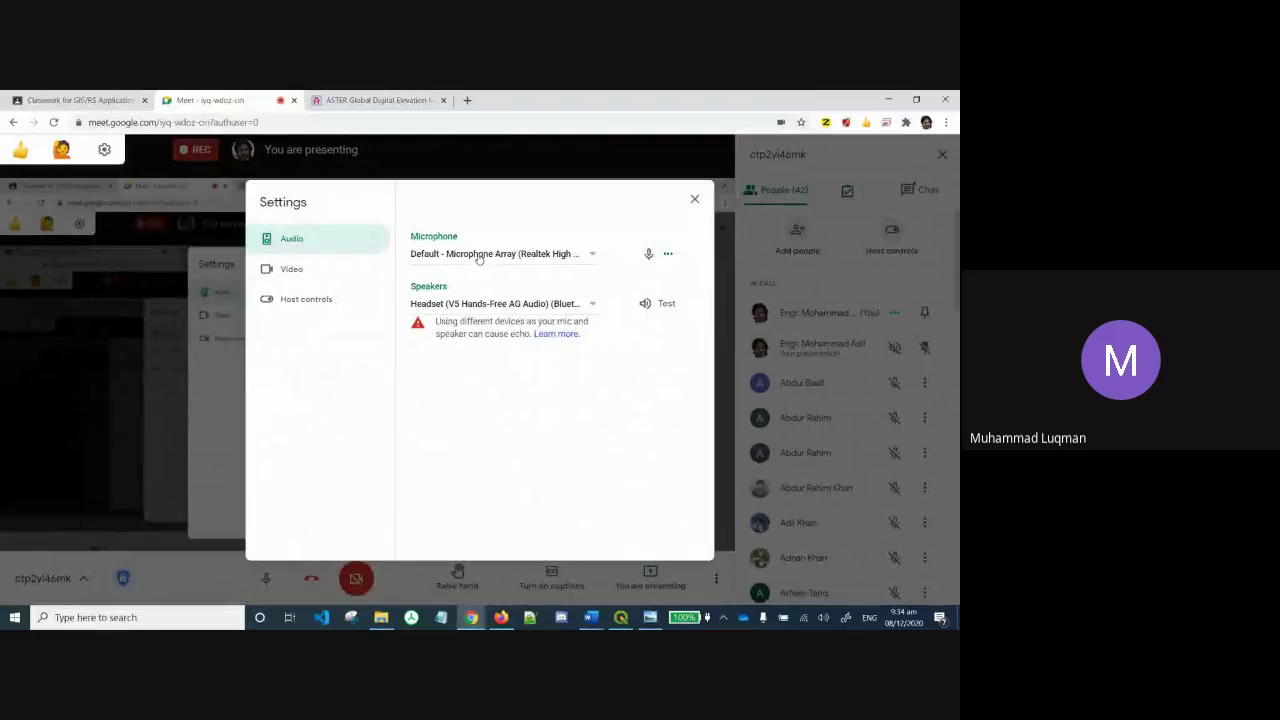
{"action": "left_click", "coordinate": [522, 259]}
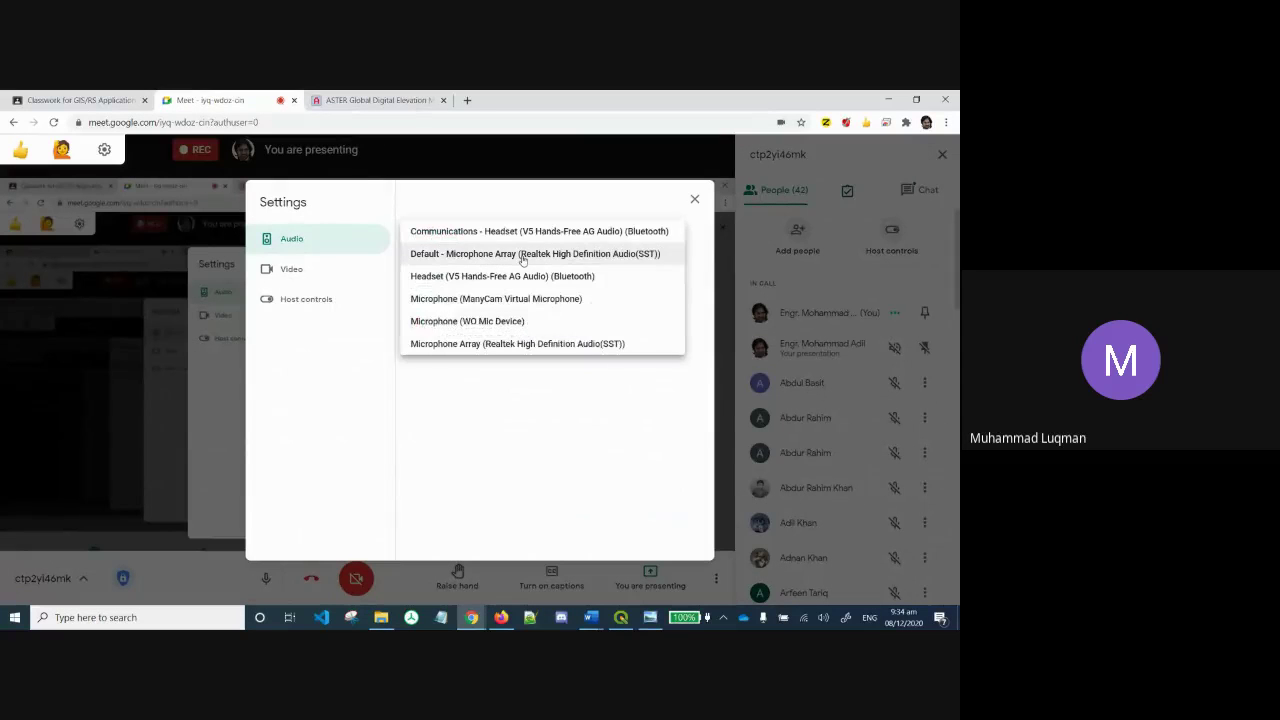
{"action": "left_click", "coordinate": [522, 259]}
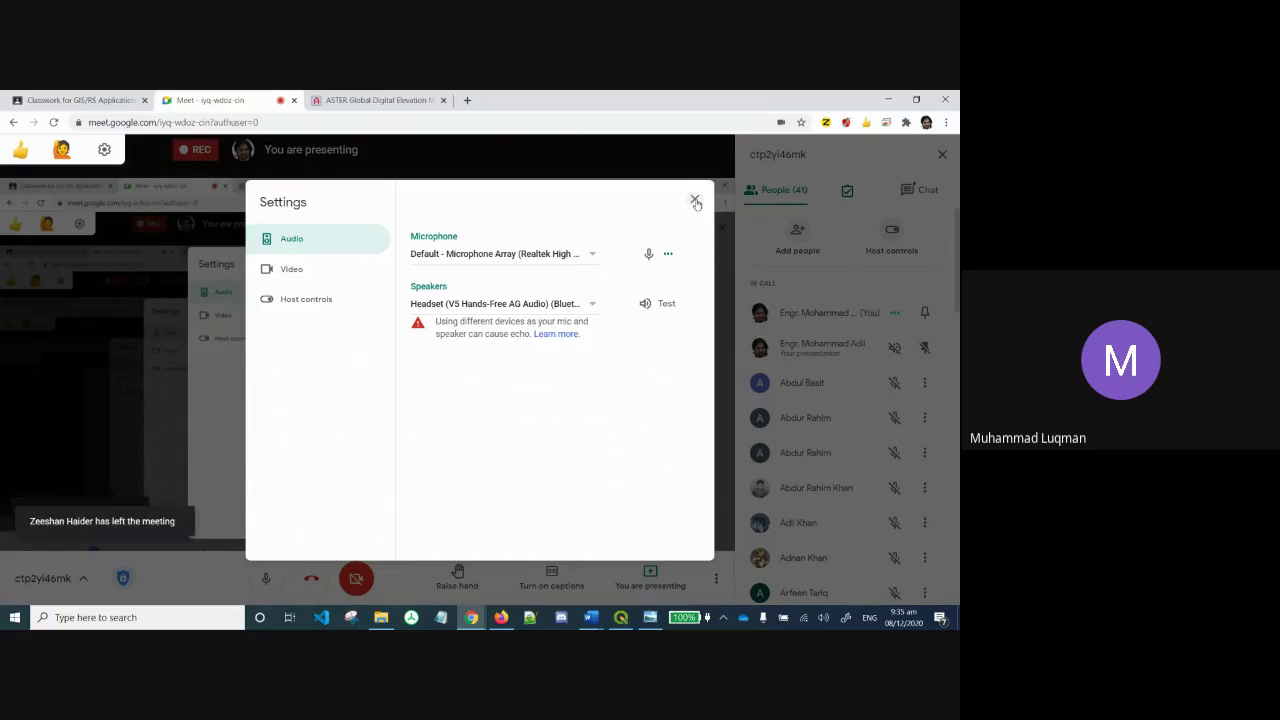
{"action": "left_click", "coordinate": [695, 201]}
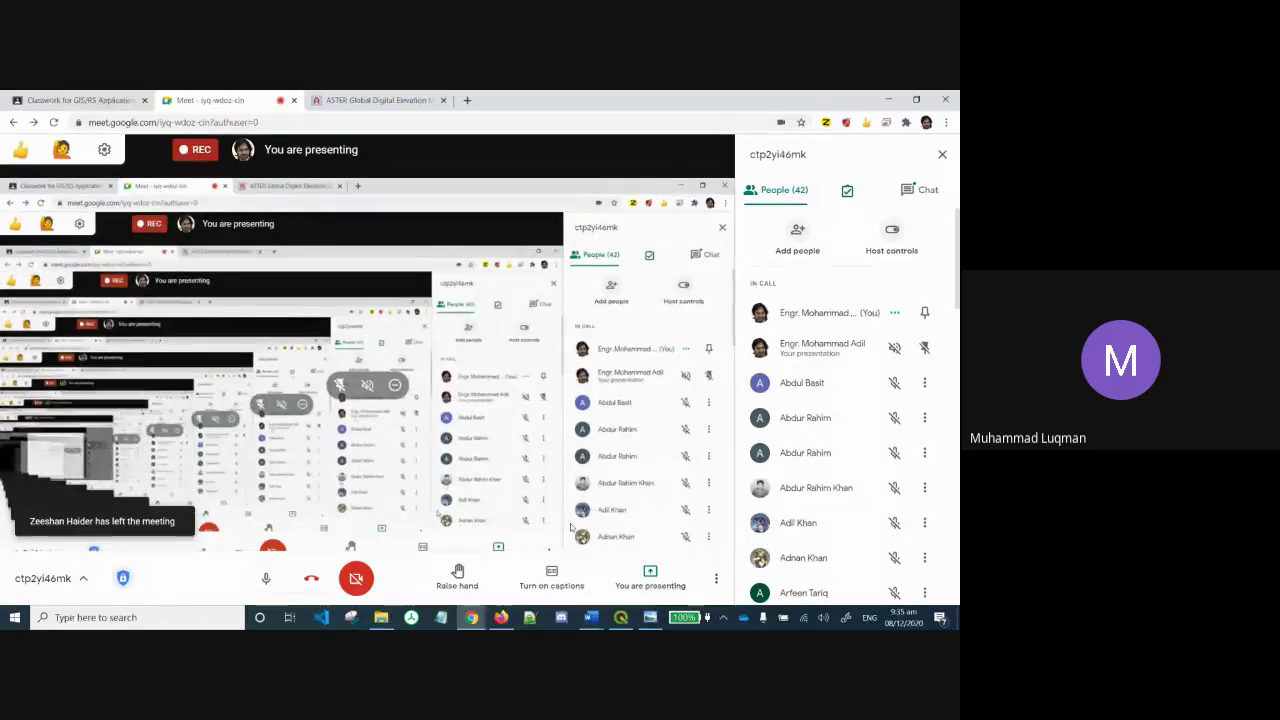
{"action": "left_click", "coordinate": [621, 617]}
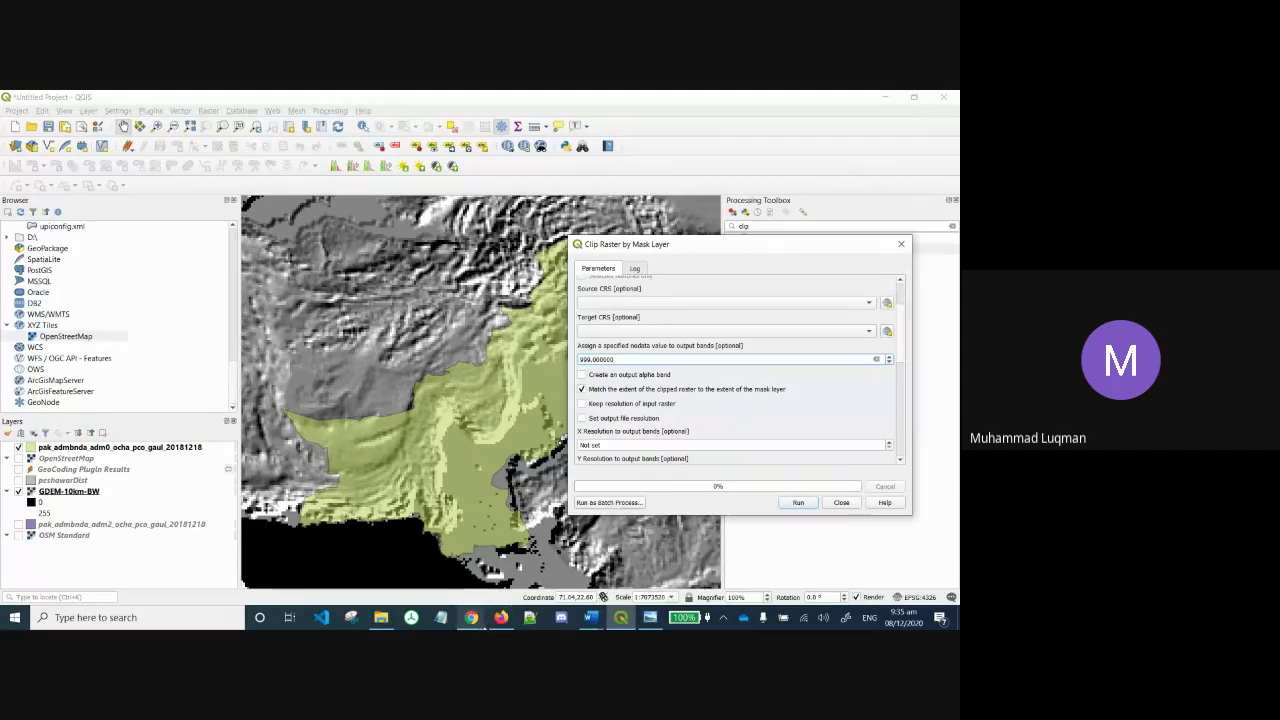
Turn the Google Meet microphone off and on again and read the meeting chat before returning to QGIS.
{"action": "left_click", "coordinate": [500, 617]}
{"action": "mouse_move", "coordinate": [471, 617]}
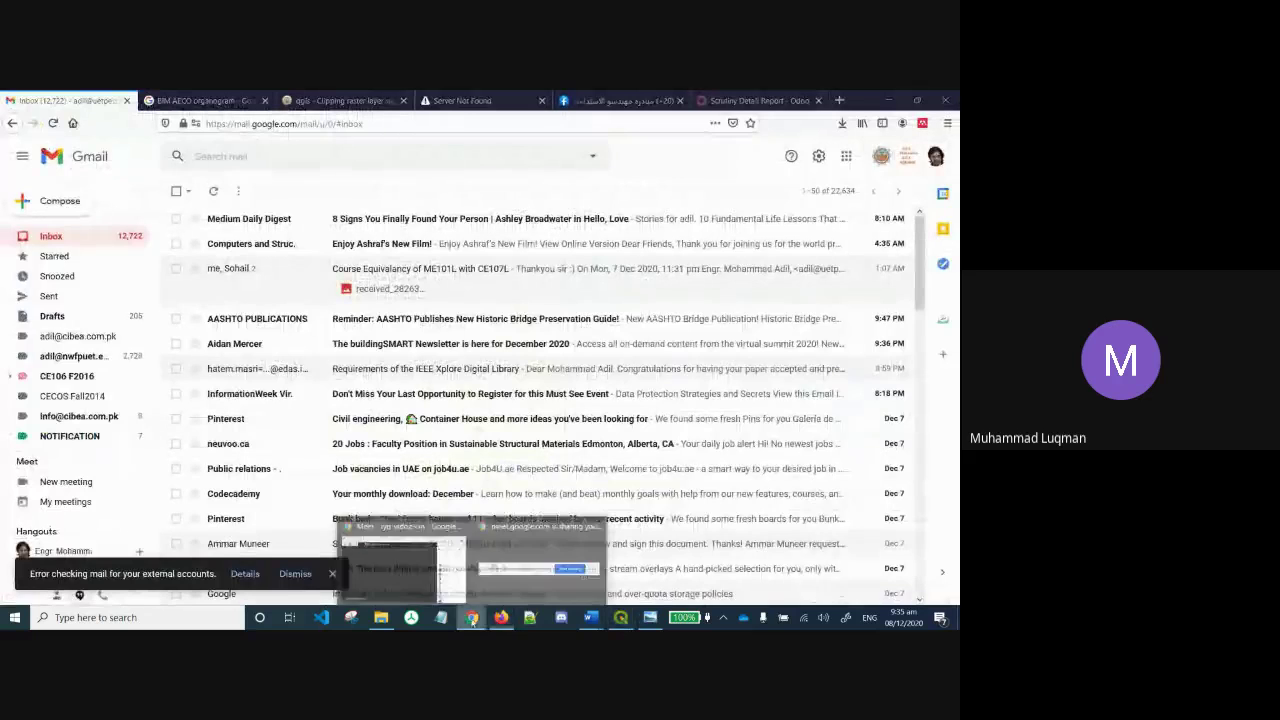
{"action": "left_click", "coordinate": [461, 572]}
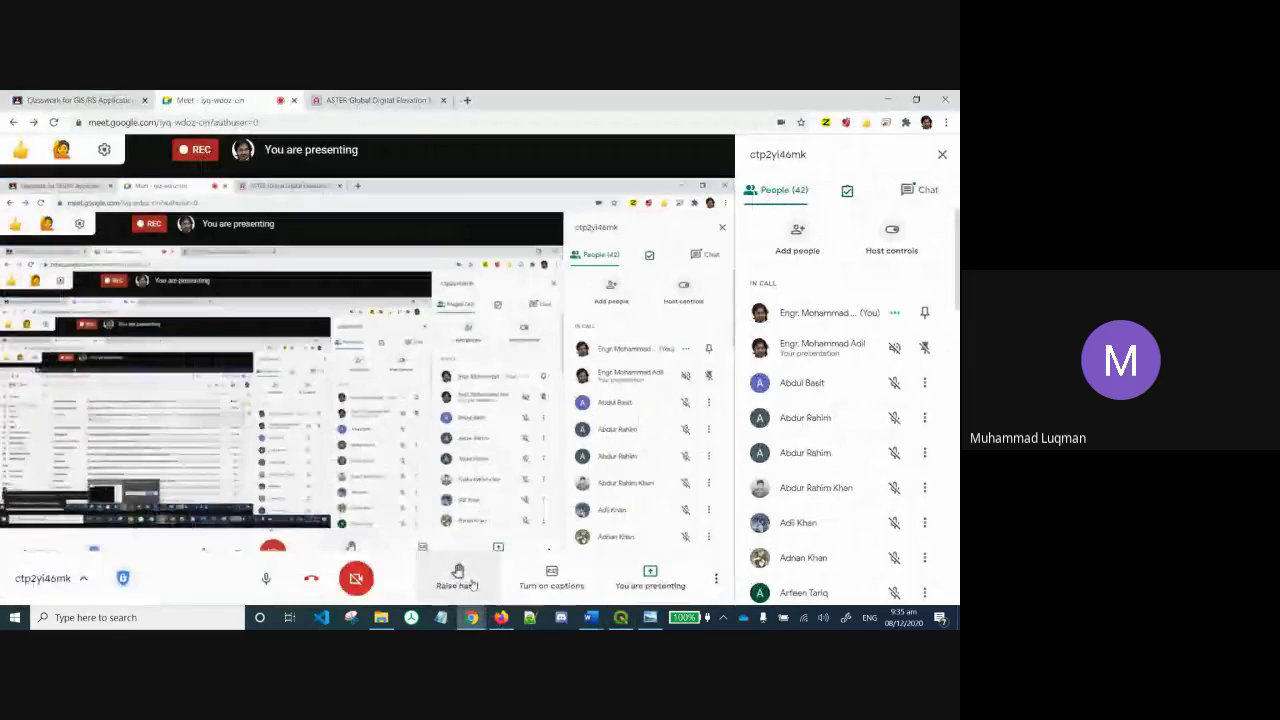
{"action": "left_click", "coordinate": [266, 578]}
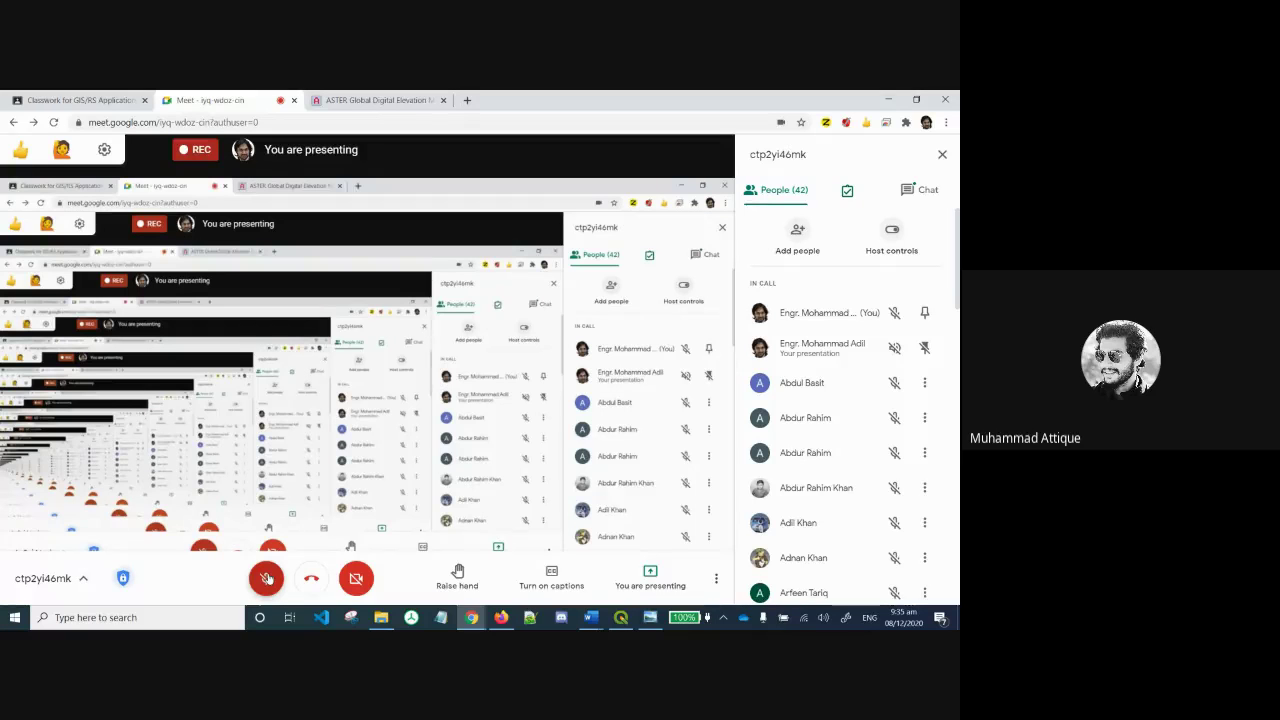
{"action": "left_click", "coordinate": [267, 578]}
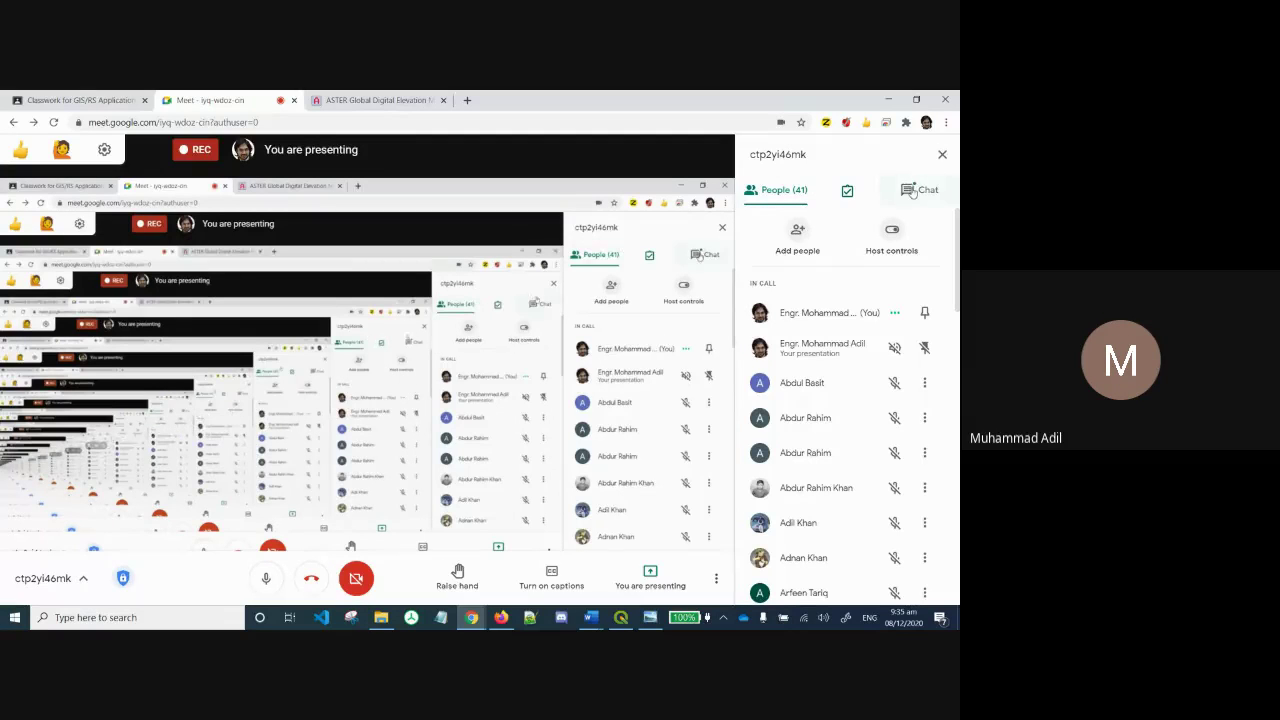
{"action": "left_click", "coordinate": [912, 191]}
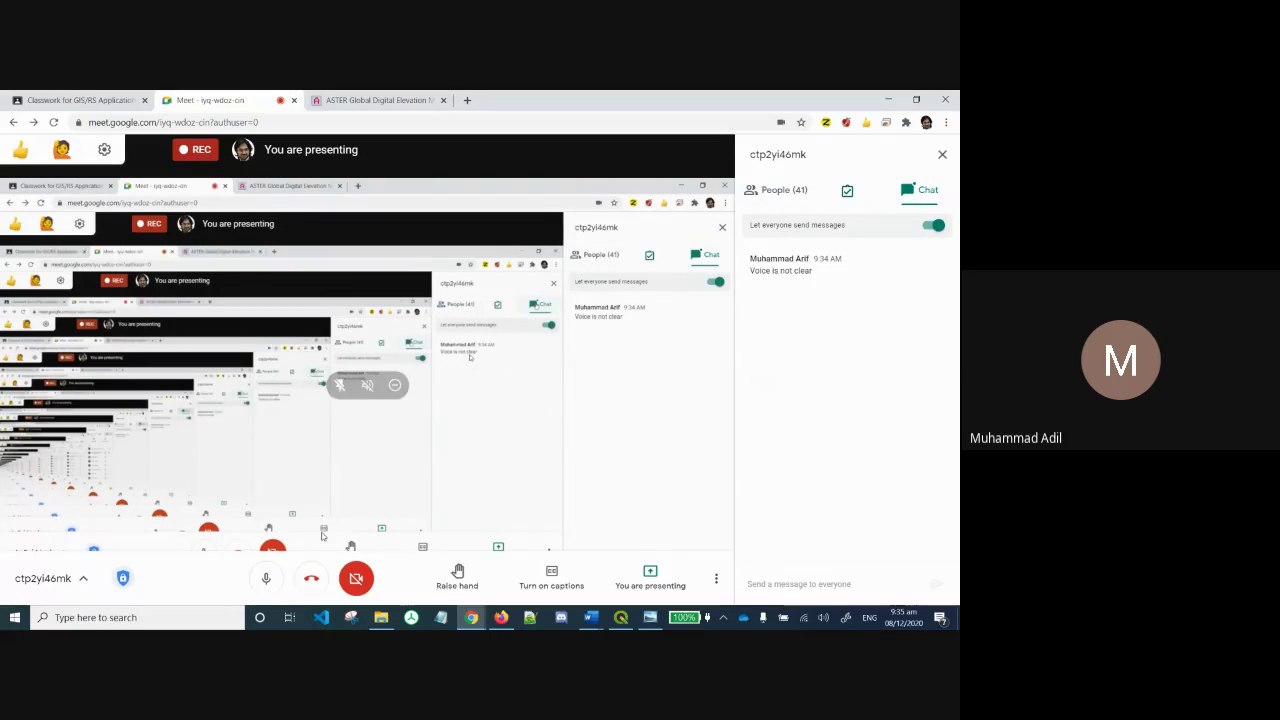
{"action": "left_click", "coordinate": [621, 619]}
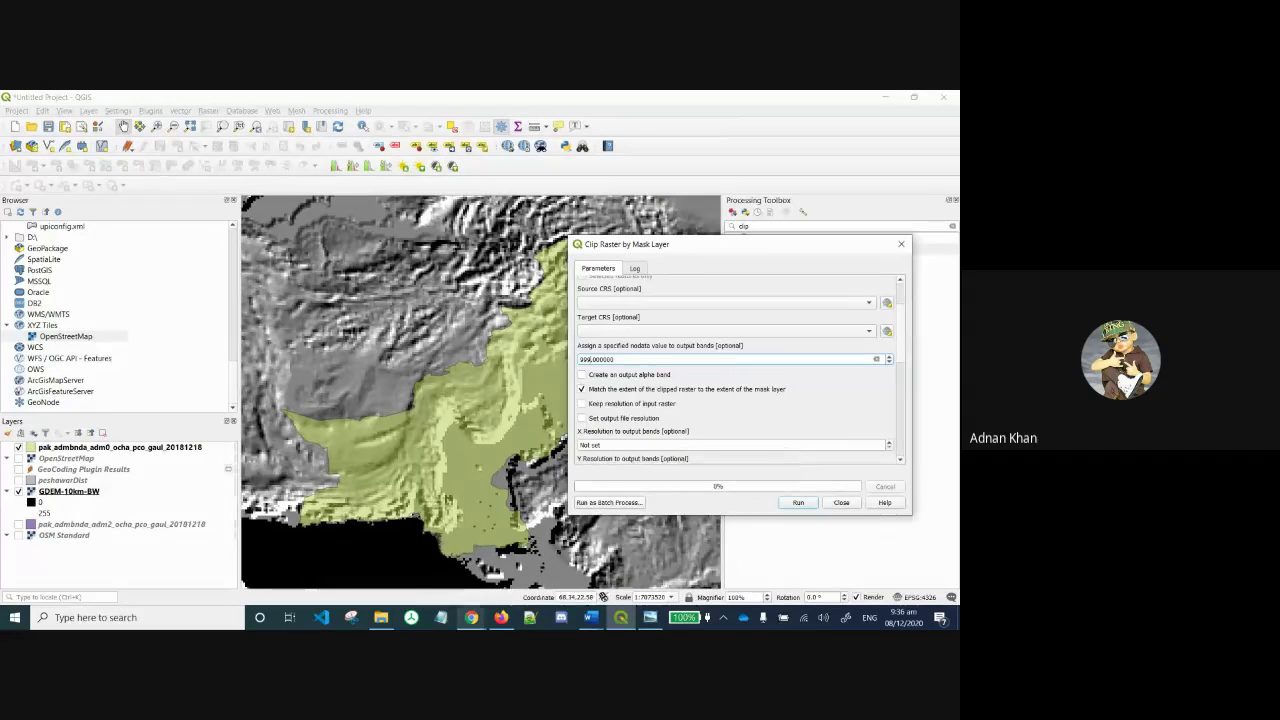
Run the raster clip with a temporary output file that opens in the project, and close the tool.
{"action": "mouse_move", "coordinate": [469, 623]}
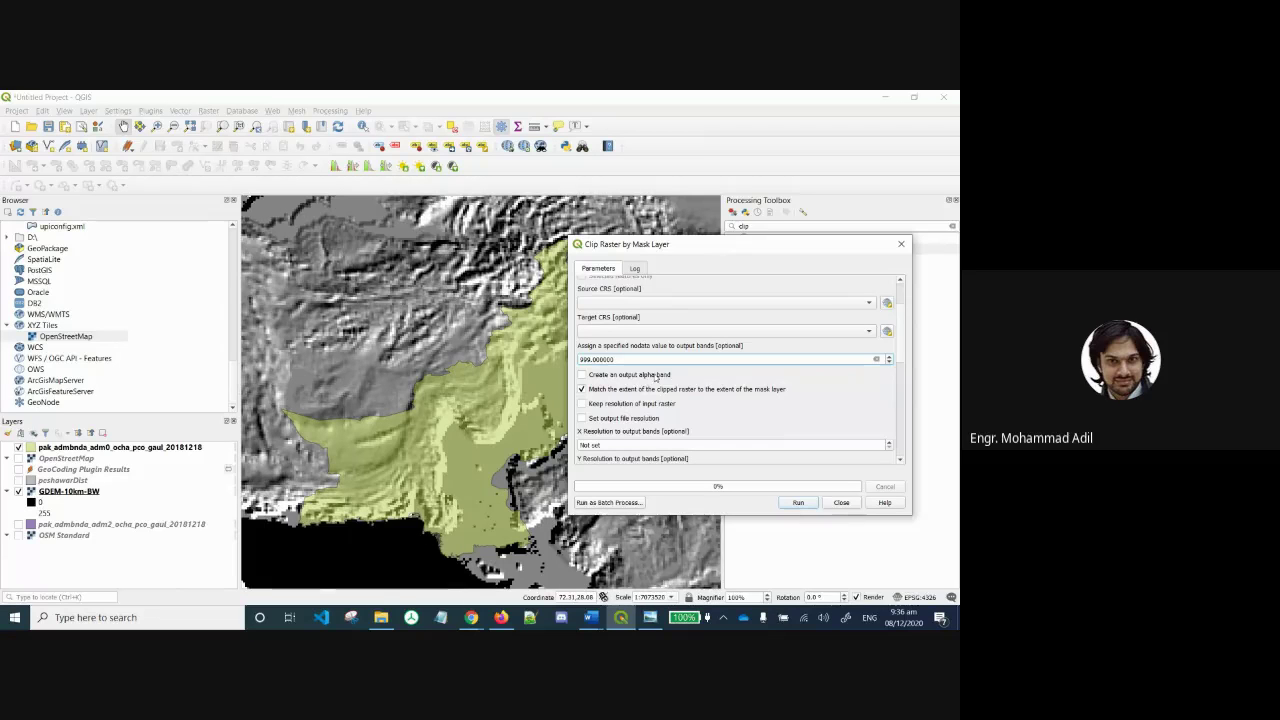
{"action": "scroll", "coordinate": [690, 405], "scroll_direction": "down", "scroll_amount": 3}
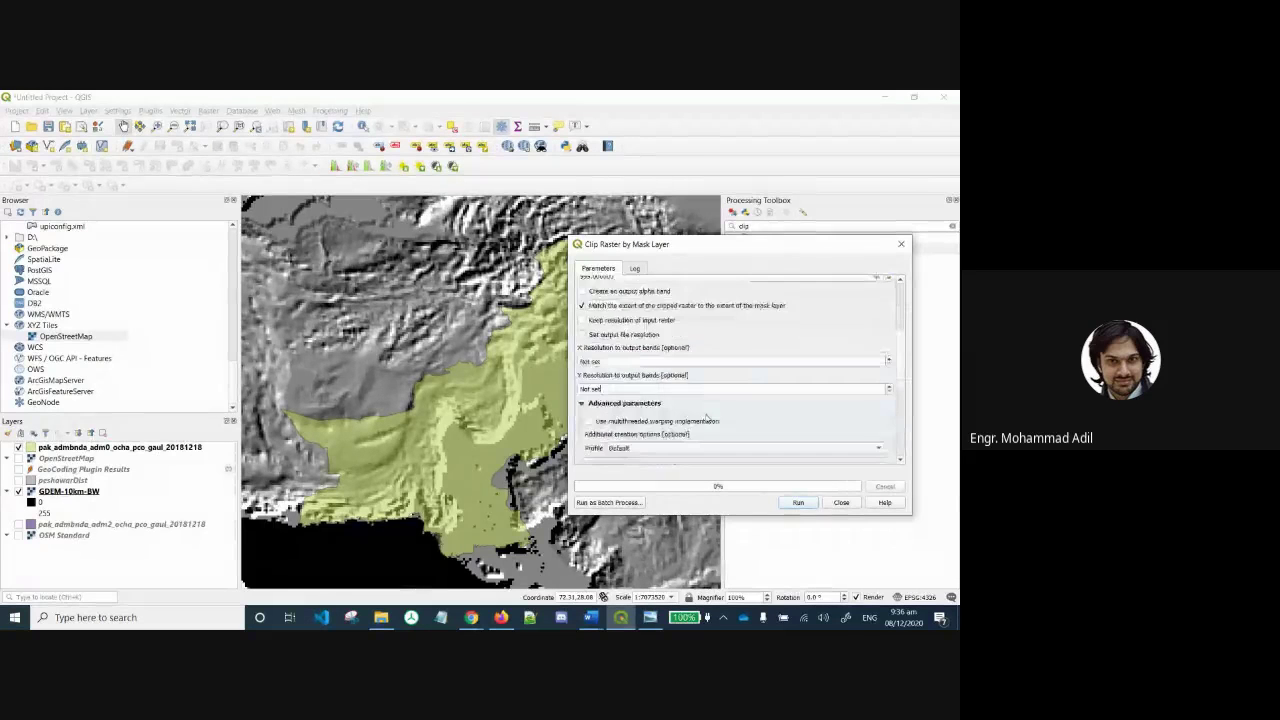
{"action": "scroll", "coordinate": [706, 418], "scroll_direction": "down", "scroll_amount": 6}
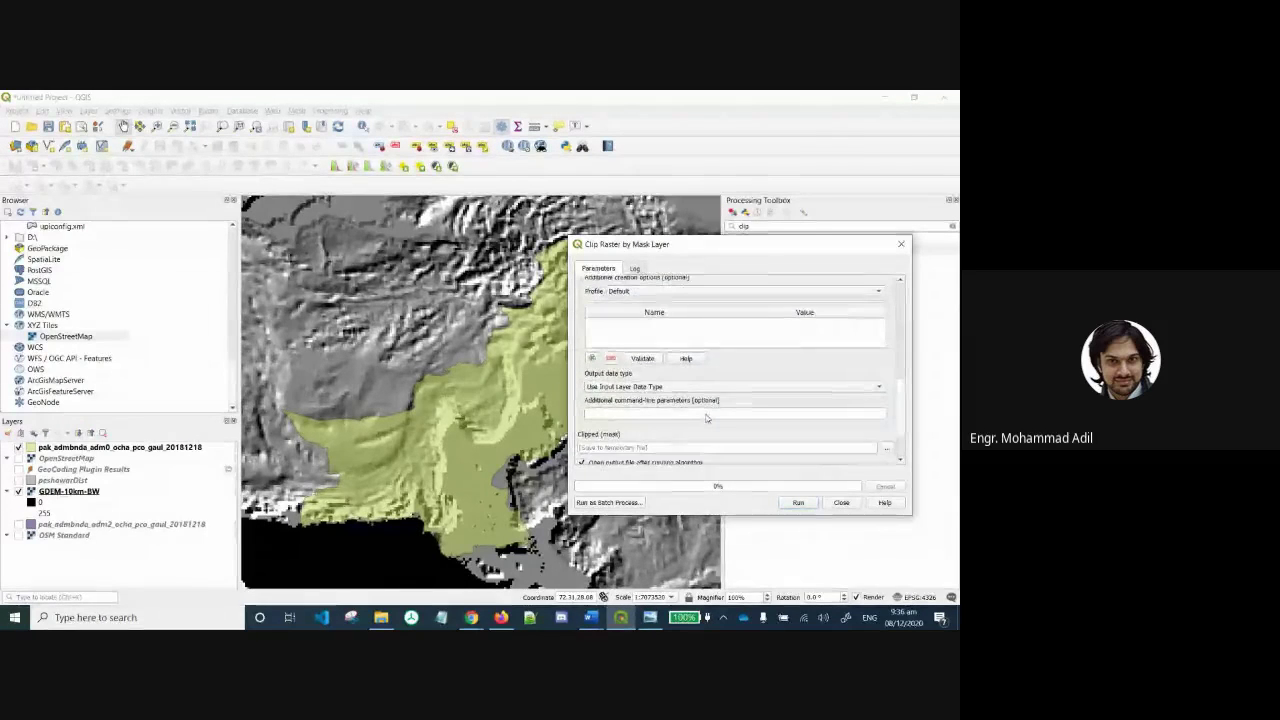
{"action": "scroll", "coordinate": [706, 418], "scroll_direction": "down", "scroll_amount": 1}
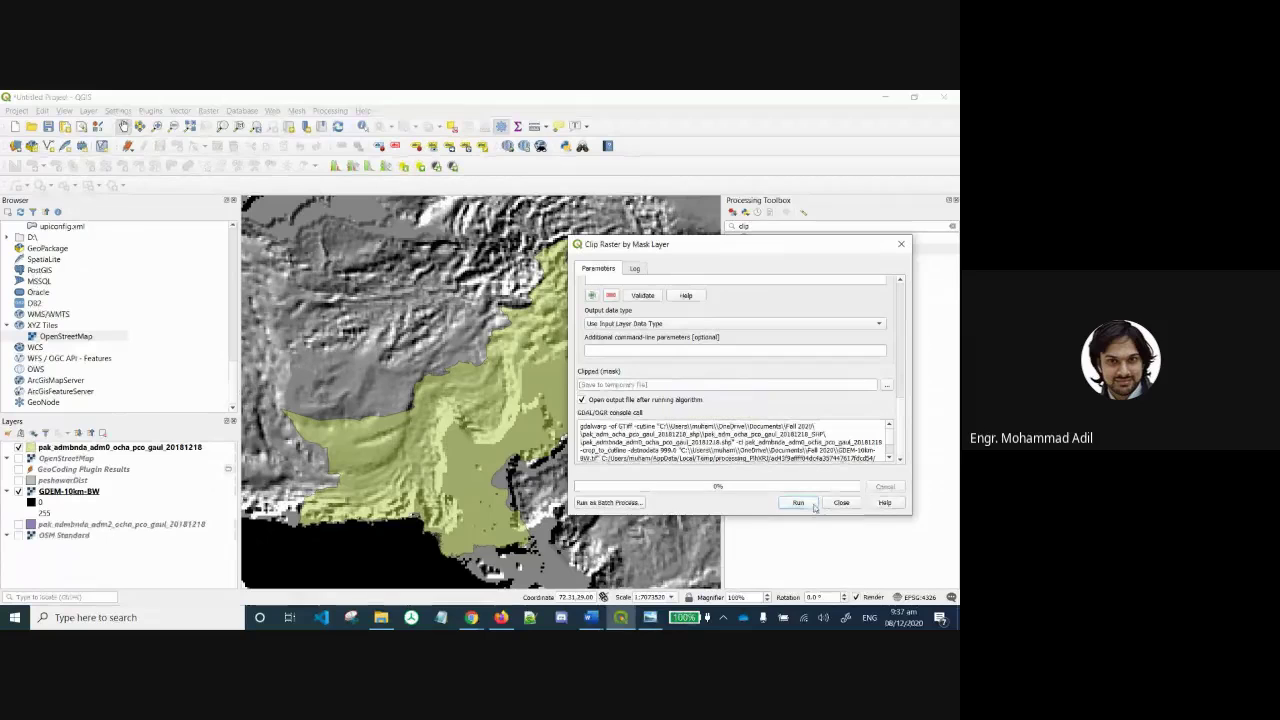
{"action": "left_click", "coordinate": [798, 503]}
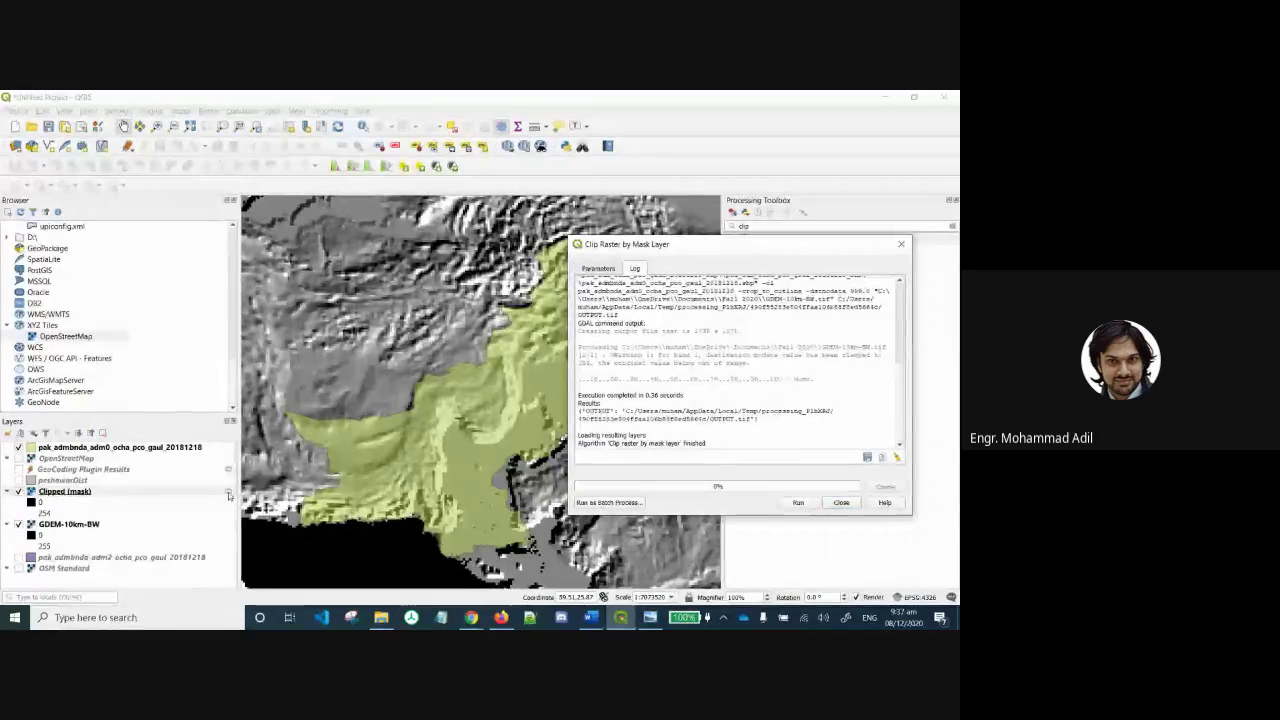
{"action": "left_click", "coordinate": [831, 503]}
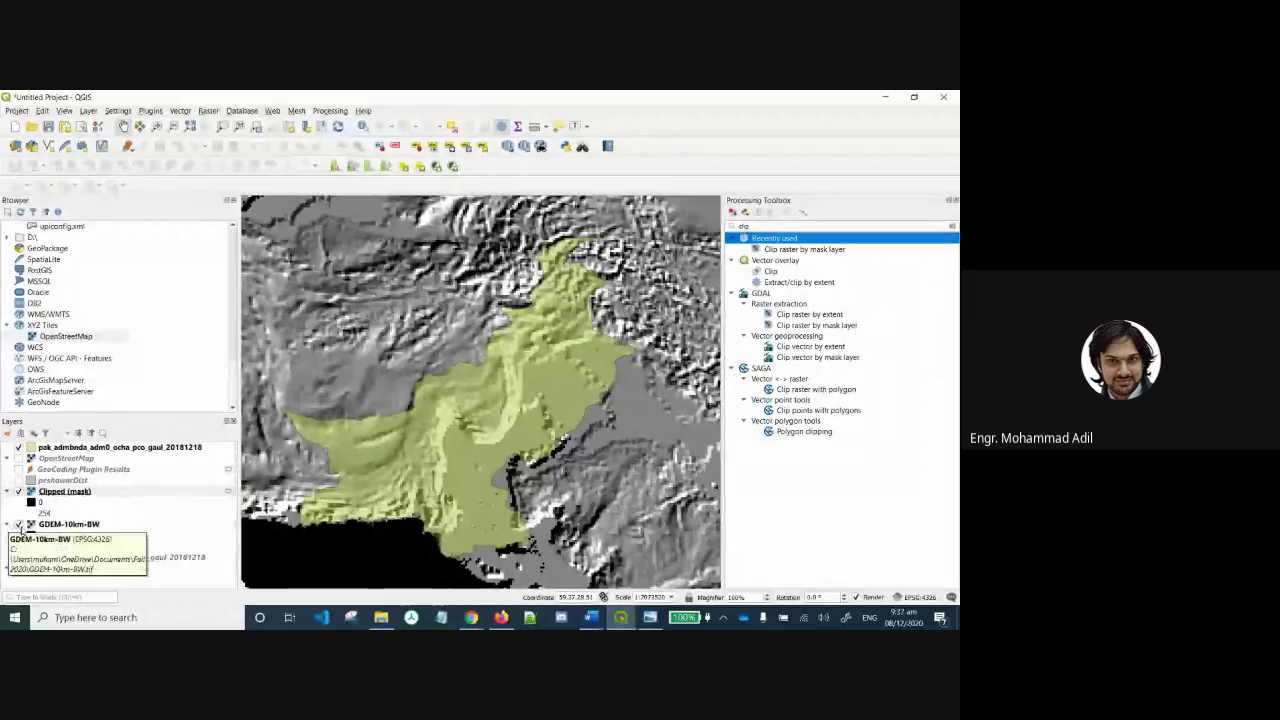
Hide the GDEM-10km-BW and pak_admbnda_adm0_ocha_pco_gaul_20181218 layers so only the clipped raster is displayed.
{"action": "left_click", "coordinate": [18, 526]}
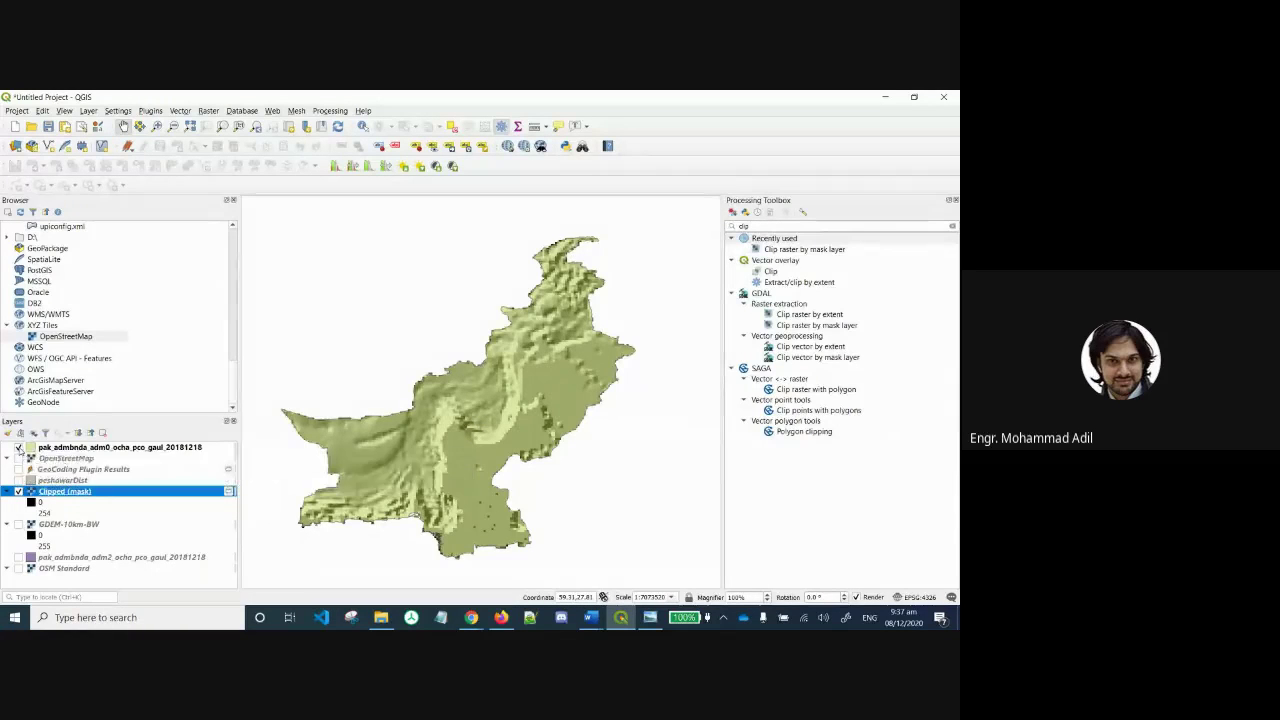
{"action": "left_click", "coordinate": [18, 447]}
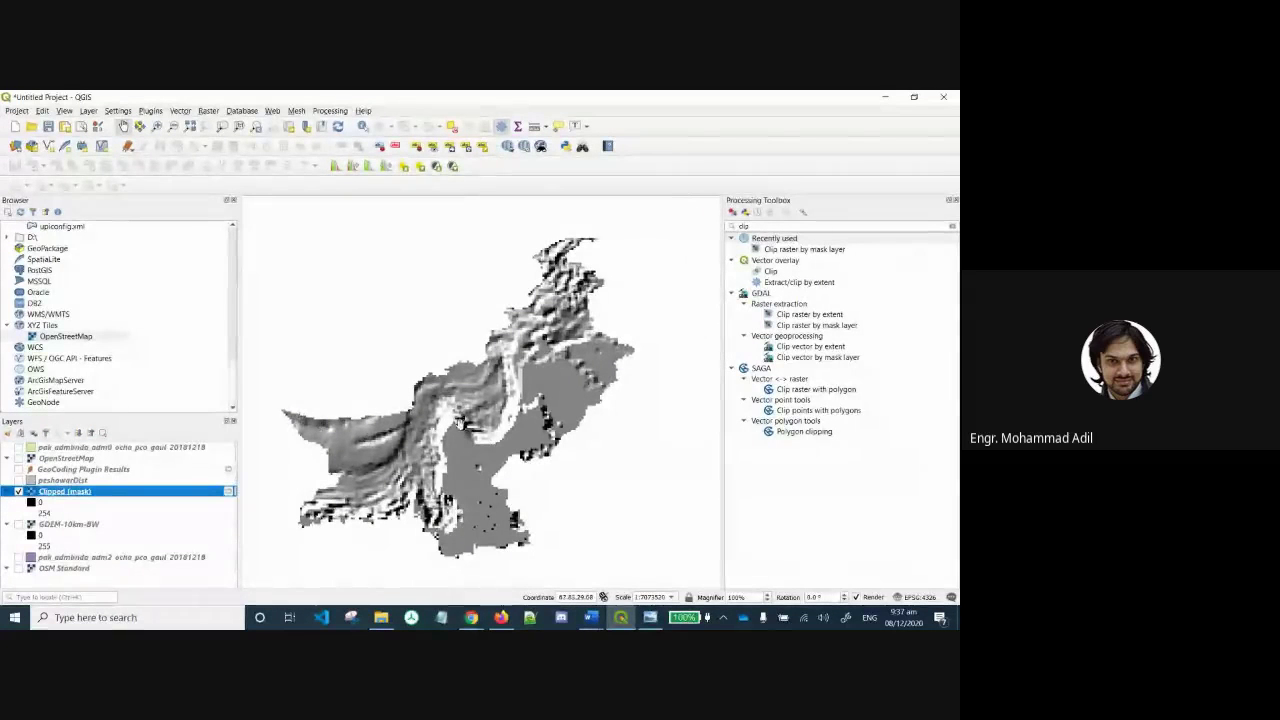
Compare the clipped raster with the full GDEM-10km-BW layer by briefly showing that layer, and inspect Pakistan's clipped extent.
{"action": "scroll", "coordinate": [470, 417], "scroll_direction": "down", "scroll_amount": 2}
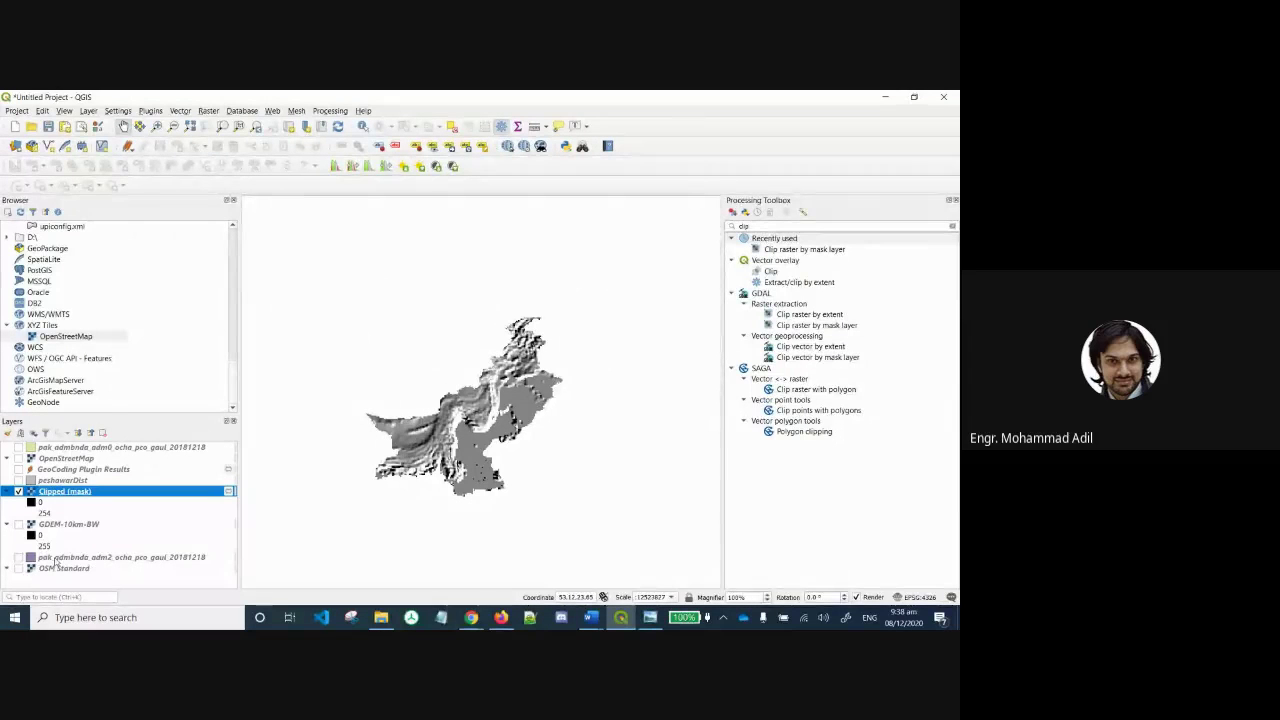
{"action": "left_click", "coordinate": [19, 524]}
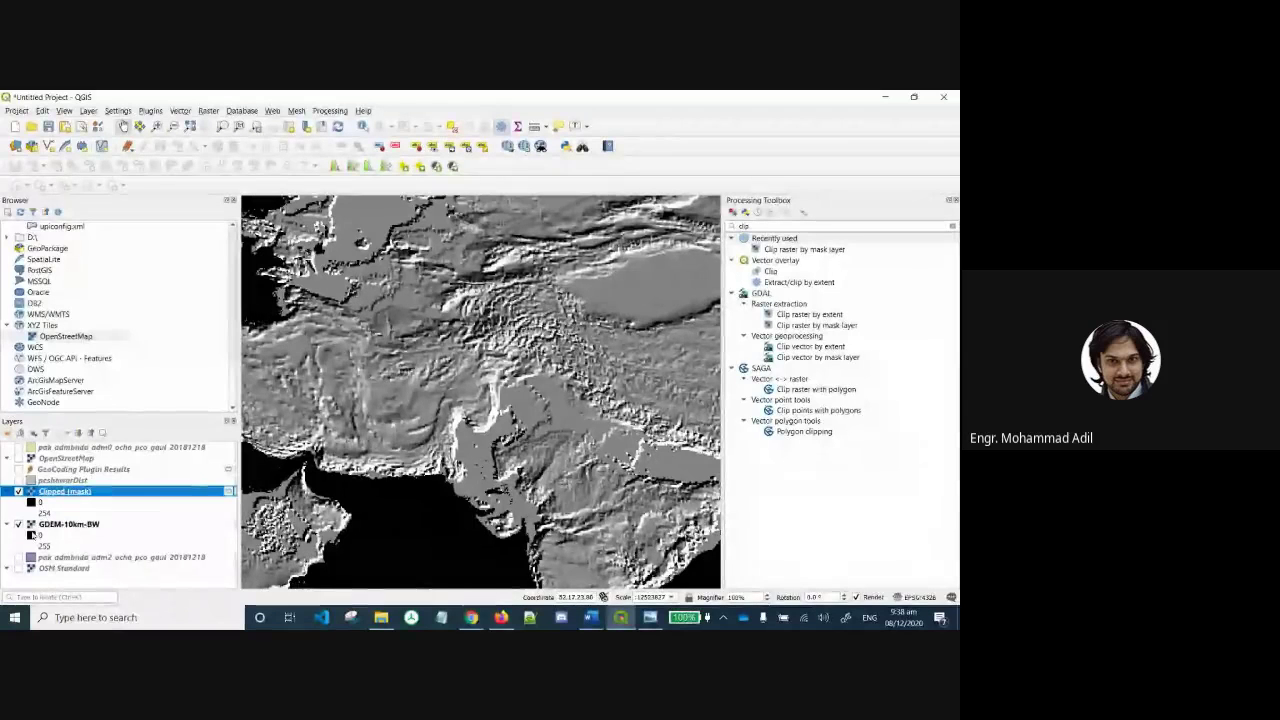
{"action": "left_click", "coordinate": [19, 524]}
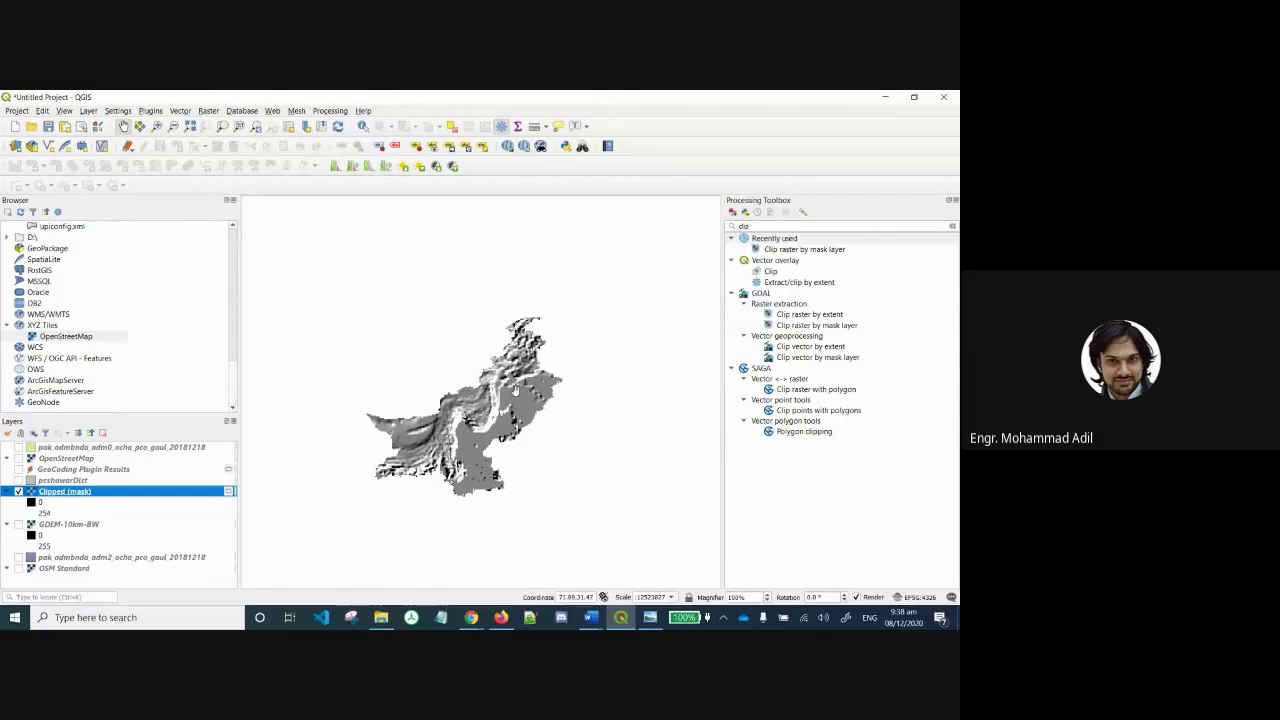
{"action": "scroll", "coordinate": [515, 390], "scroll_direction": "up", "scroll_amount": 1}
{"action": "scroll", "coordinate": [515, 390], "scroll_direction": "up", "scroll_amount": 1}
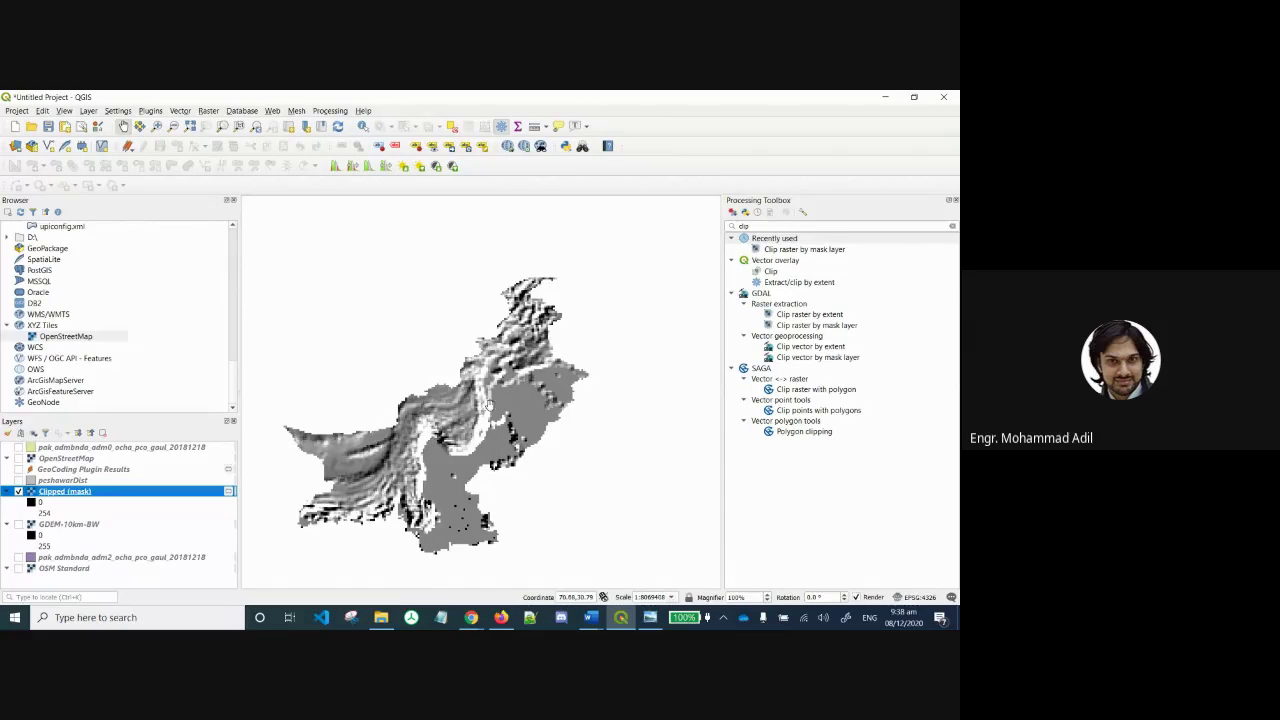
{"action": "left_click_drag", "start_coordinate": [490, 406], "coordinate": [535, 398]}
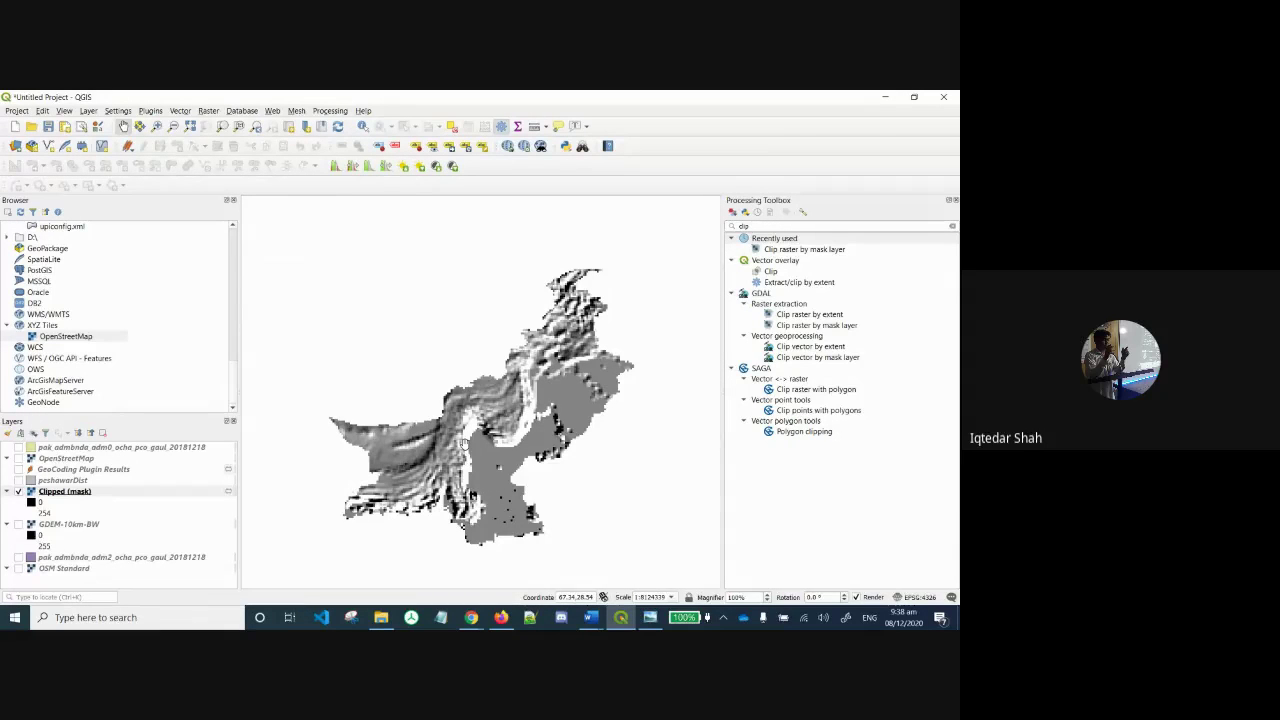
Switch to the Google Meet call, turn the microphone off and on again, and view the participants list.
{"action": "left_click", "coordinate": [471, 619]}
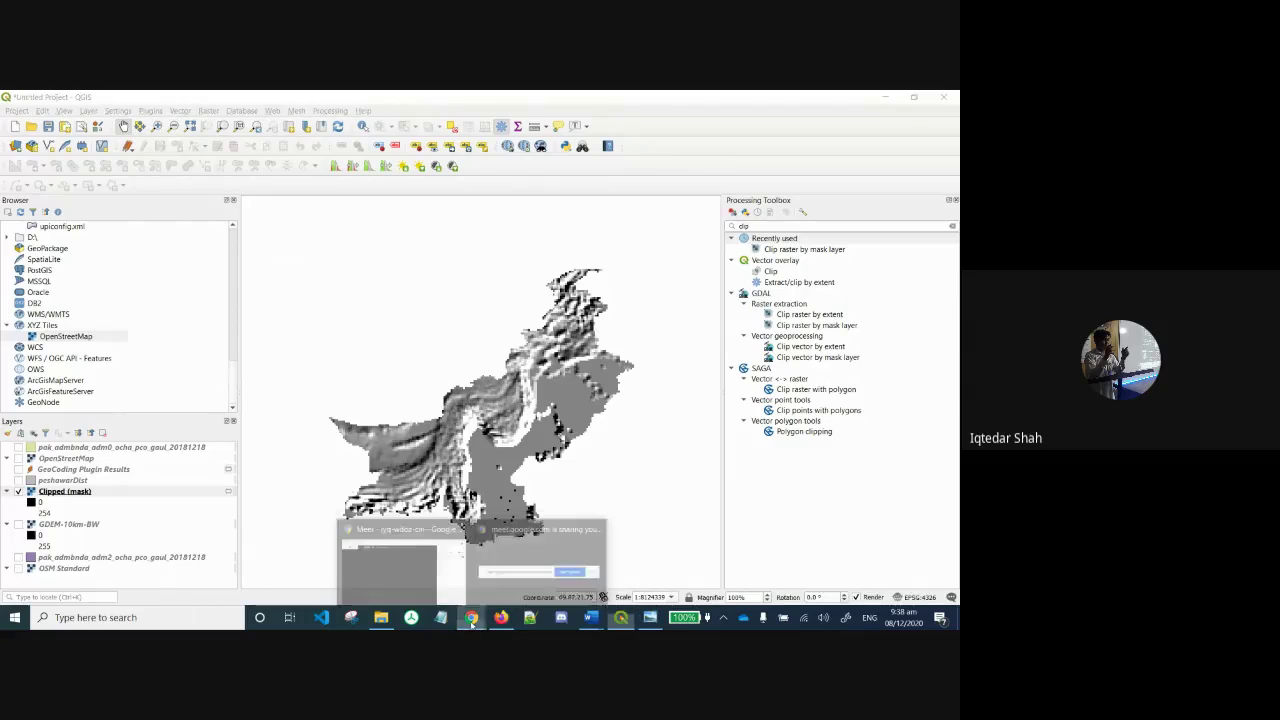
{"action": "left_click", "coordinate": [398, 557]}
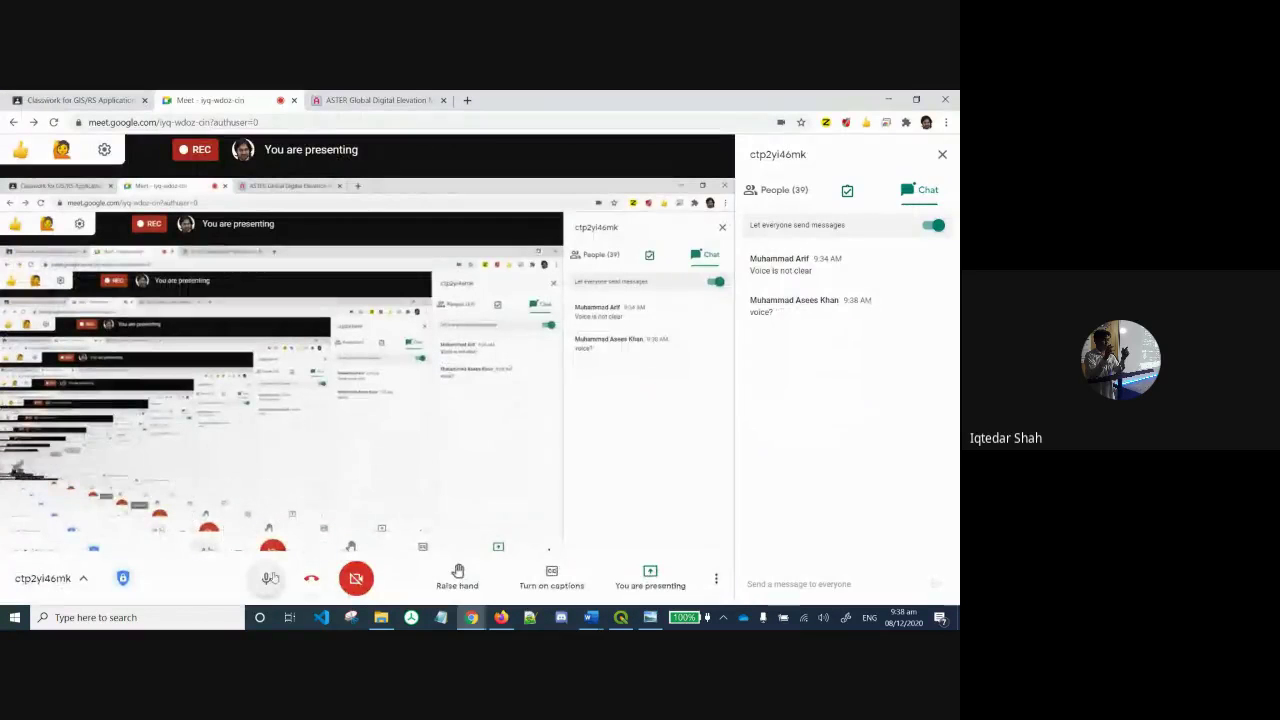
{"action": "left_click", "coordinate": [273, 578]}
{"action": "left_click", "coordinate": [271, 578]}
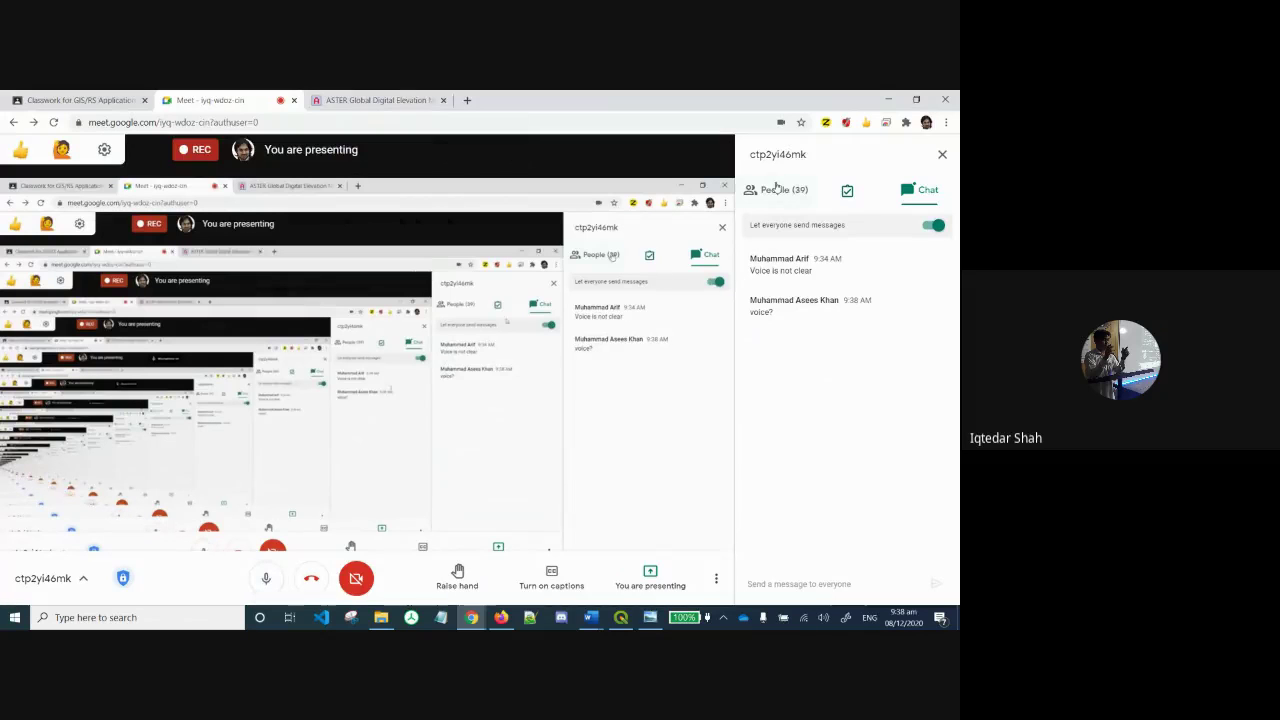
{"action": "left_click", "coordinate": [776, 189]}
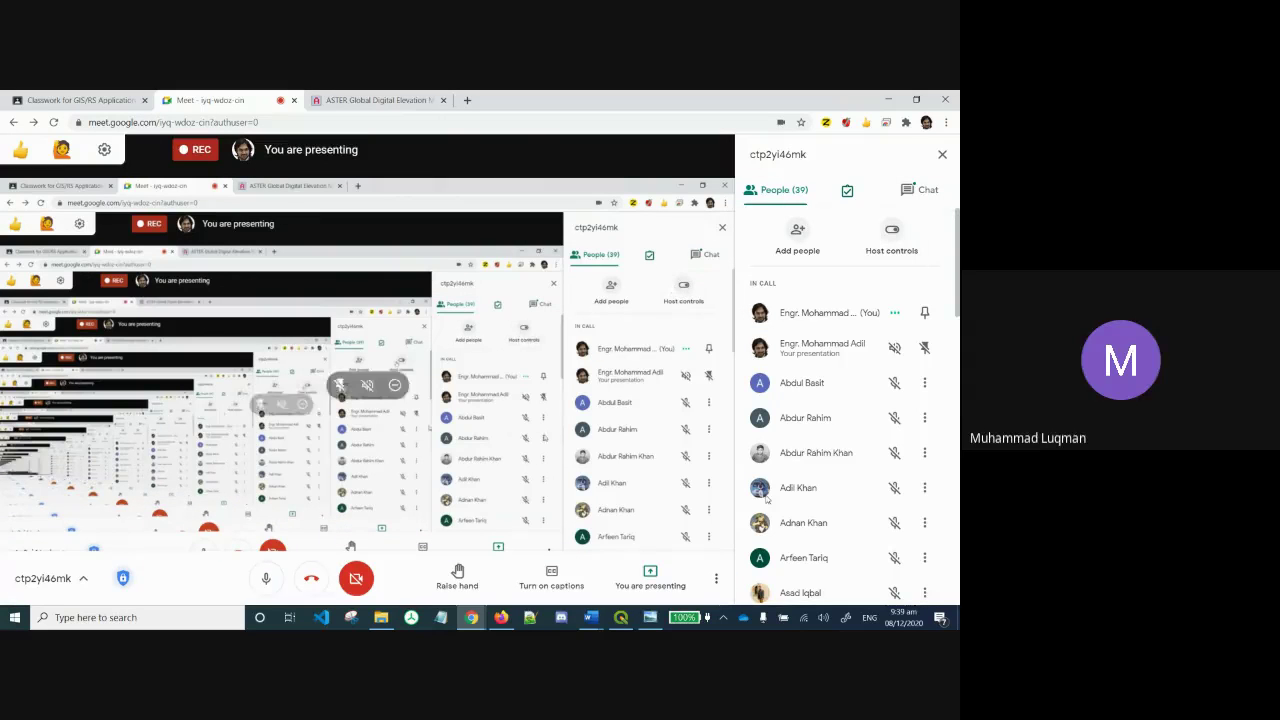
Set the Google Meet microphone to Communications - Headset (V5 Hands-Free AG Audio) and return to QGIS.
{"action": "left_click", "coordinate": [716, 578]}
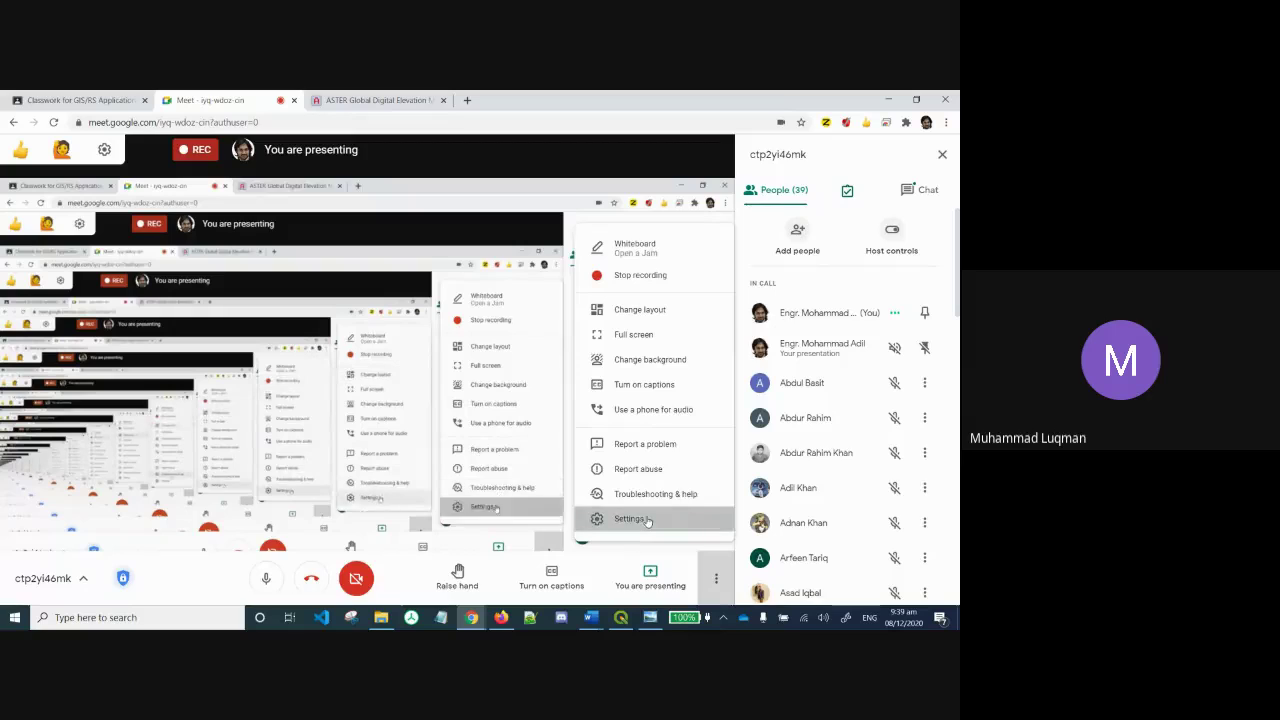
{"action": "left_click", "coordinate": [640, 518]}
{"action": "left_click", "coordinate": [496, 256]}
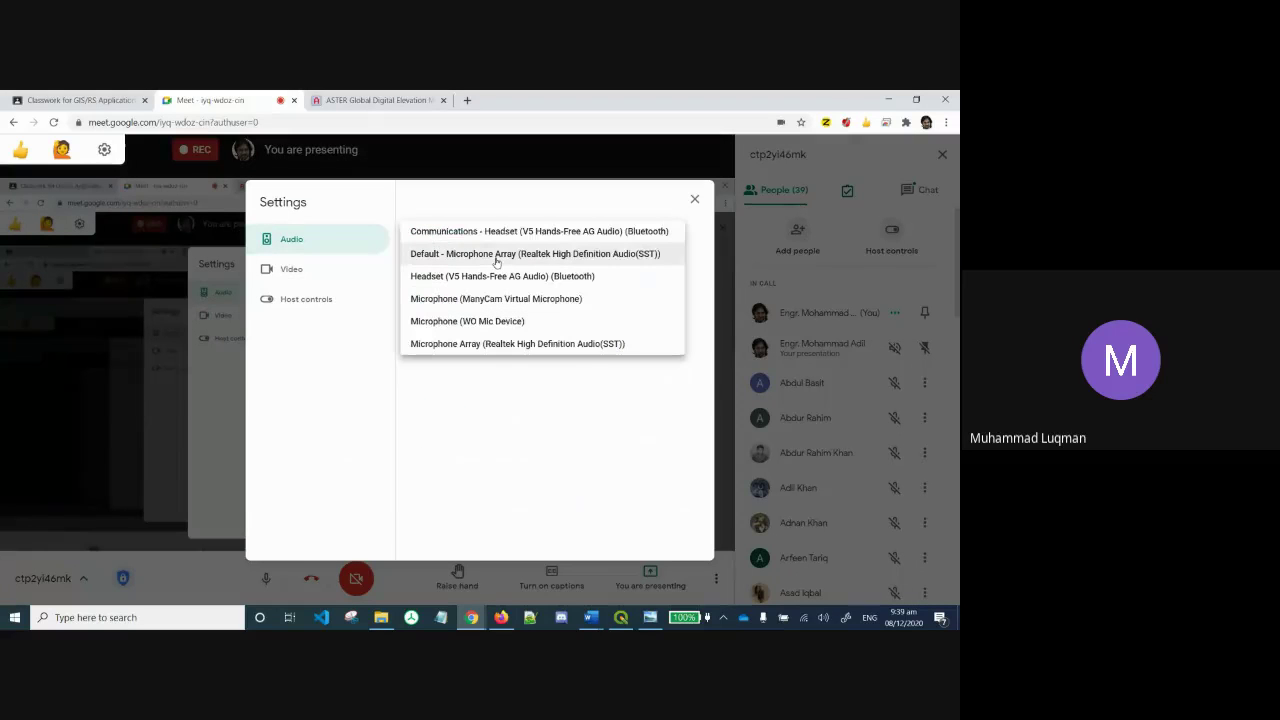
{"action": "left_click", "coordinate": [486, 236]}
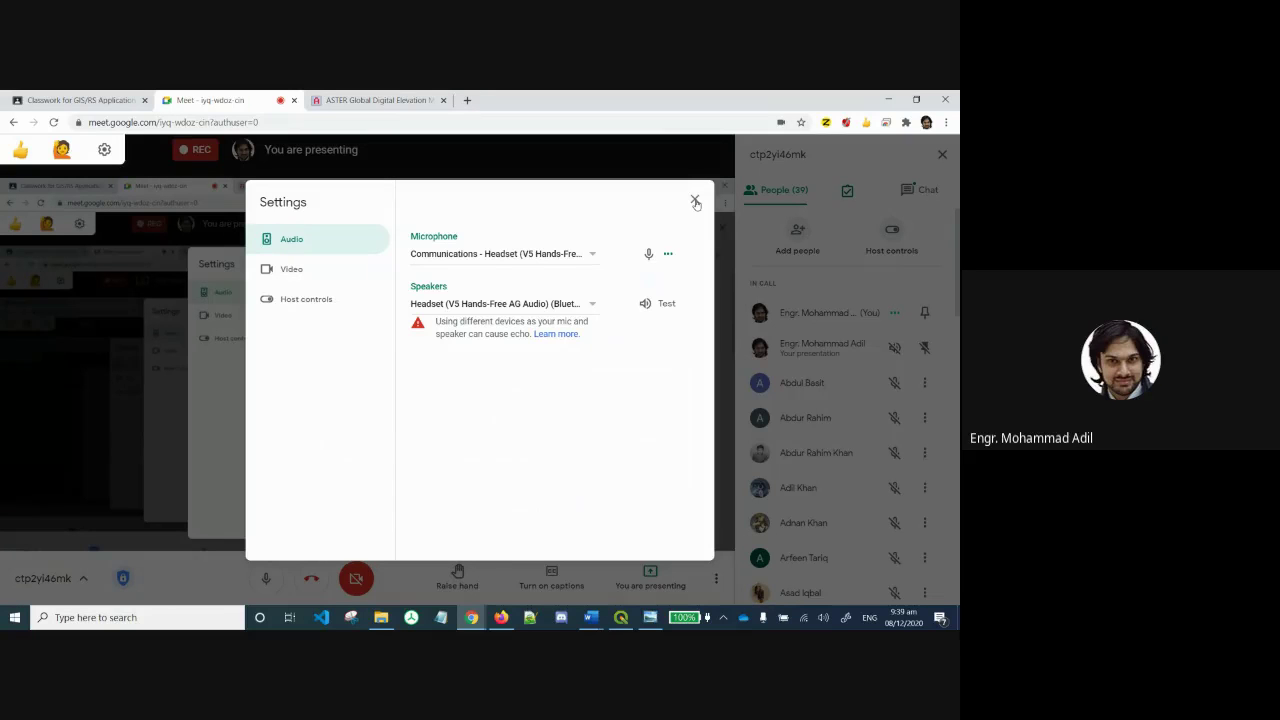
{"action": "left_click", "coordinate": [696, 202]}
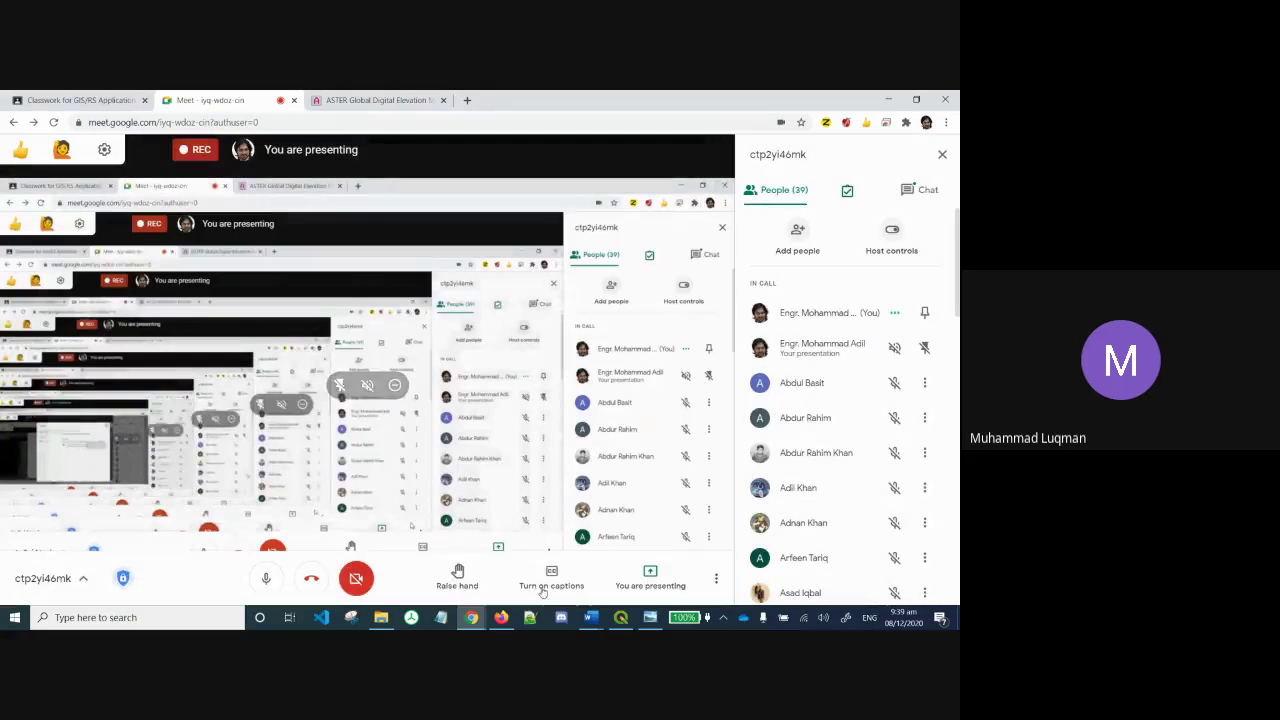
{"action": "left_click", "coordinate": [614, 620]}
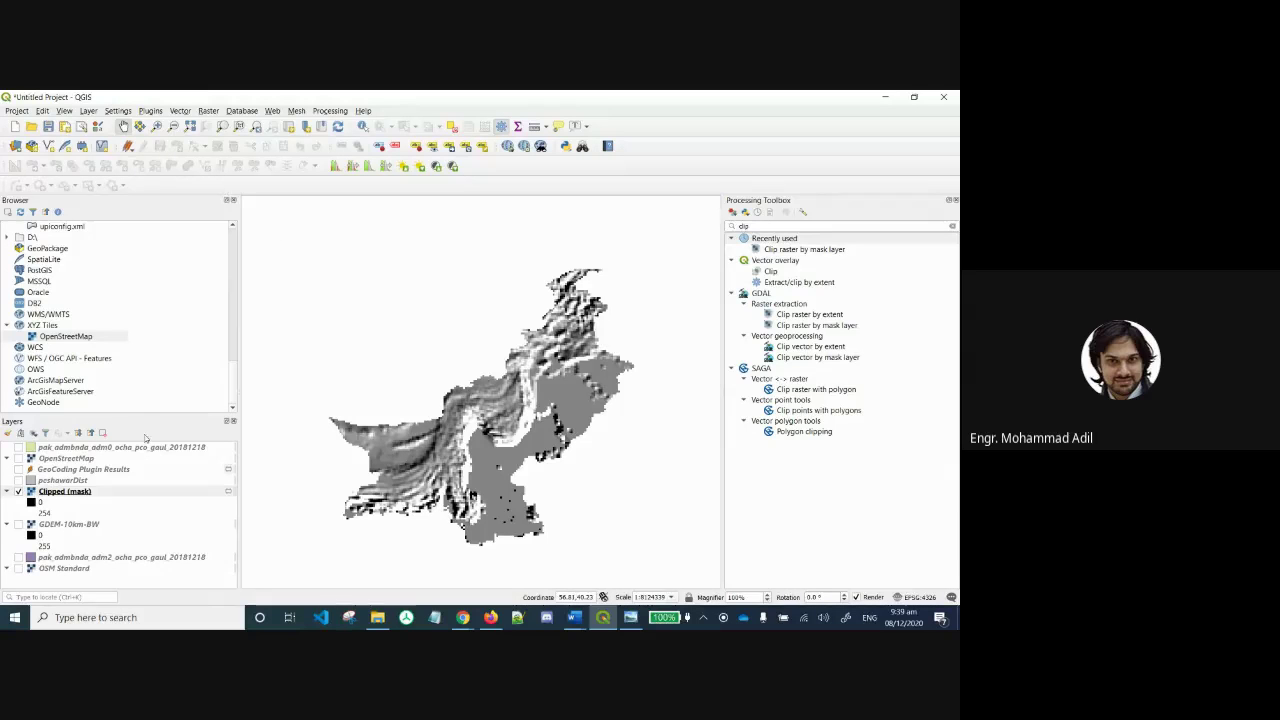
Open the symbology properties of the Clipped (mask) layer and reposition the dialog so the map is partly visible.
{"action": "right_click", "coordinate": [74, 496]}
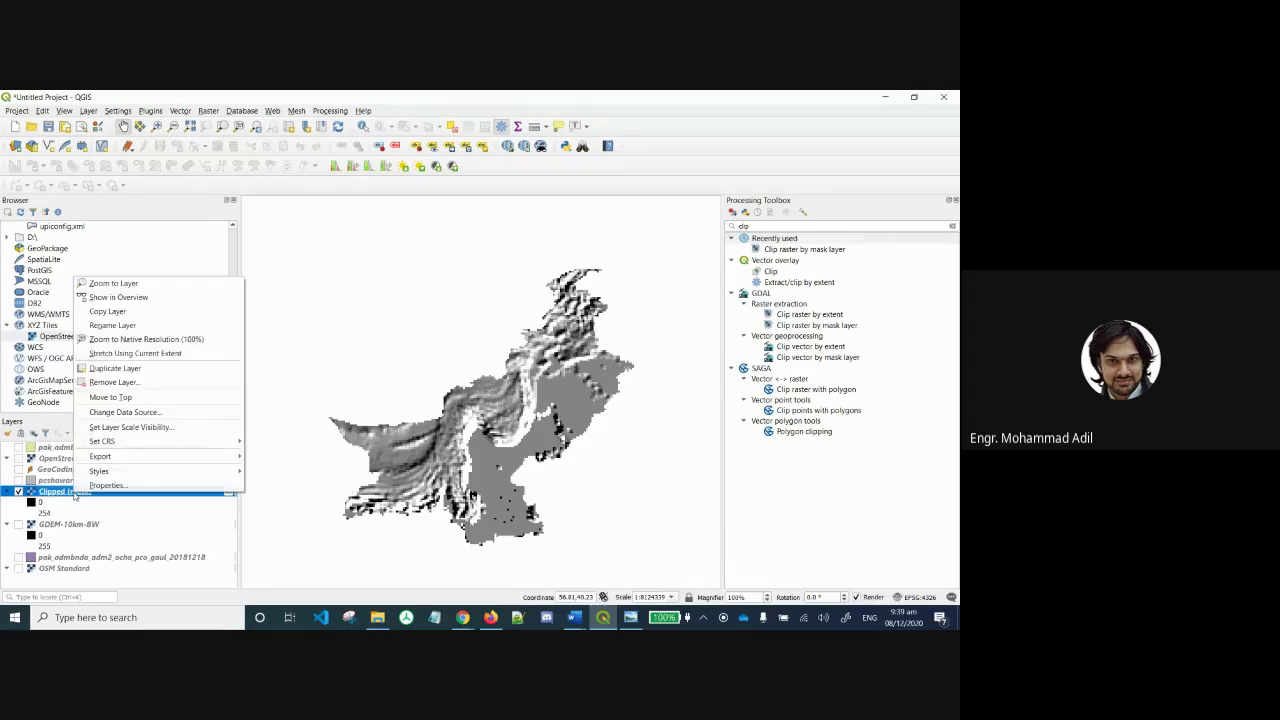
{"action": "left_click", "coordinate": [97, 486]}
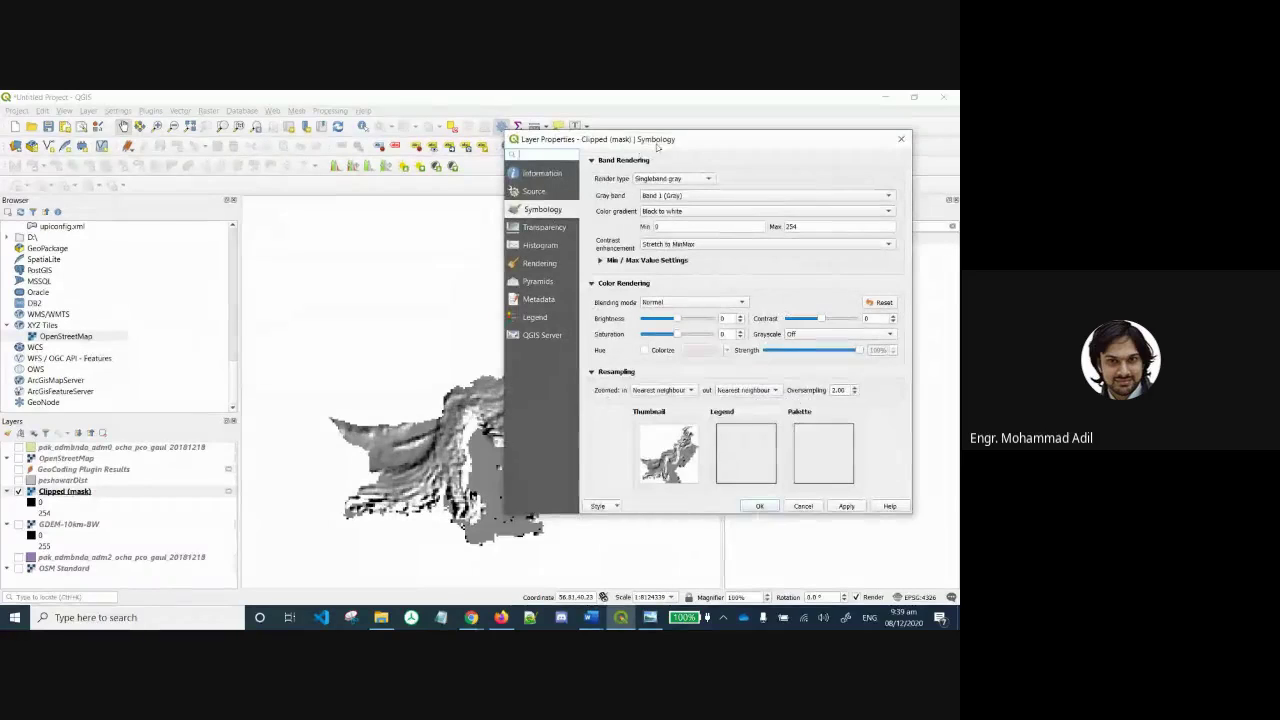
{"action": "left_click_drag", "start_coordinate": [657, 147], "coordinate": [789, 189]}
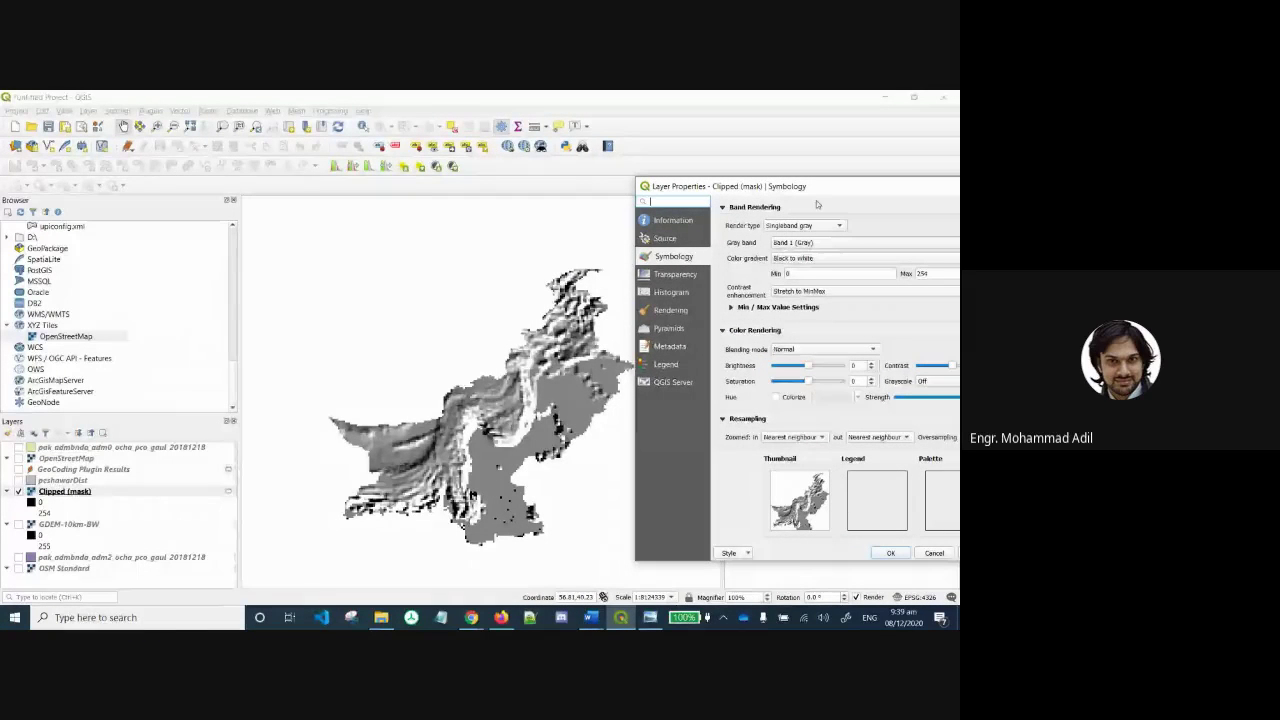
{"action": "left_click_drag", "start_coordinate": [822, 190], "coordinate": [701, 144]}
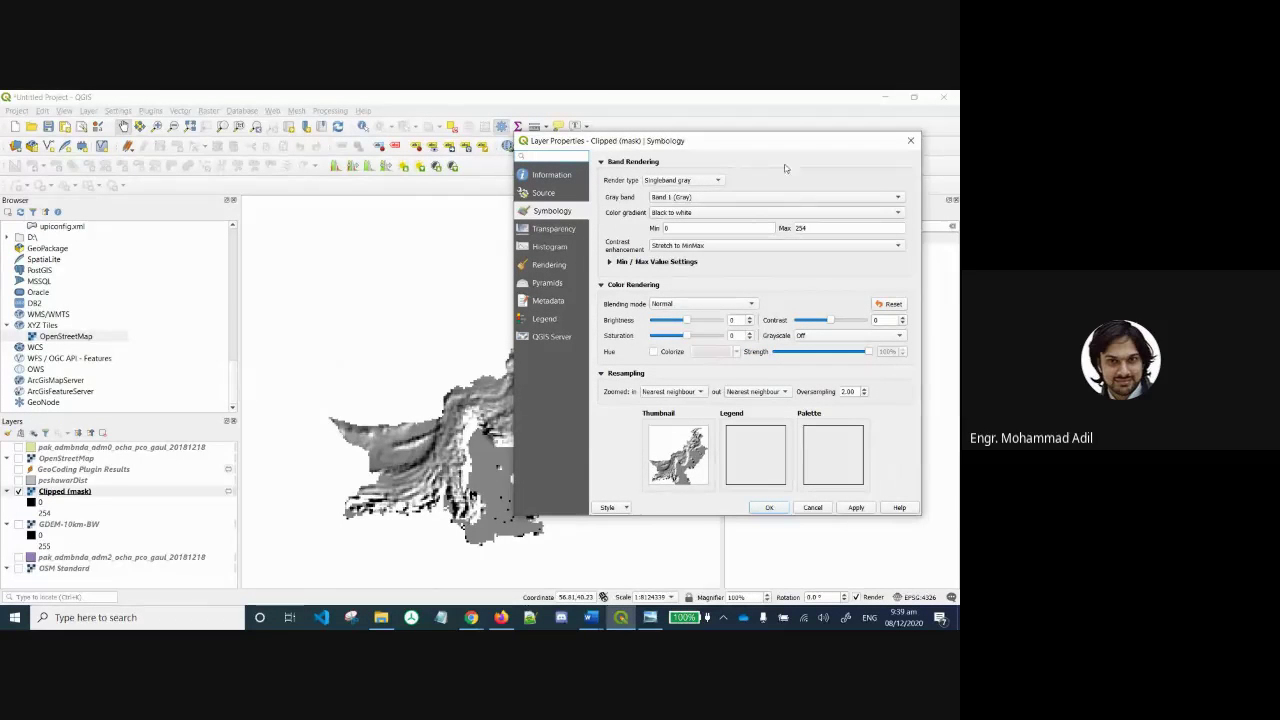
{"action": "left_click_drag", "start_coordinate": [781, 144], "coordinate": [801, 144]}
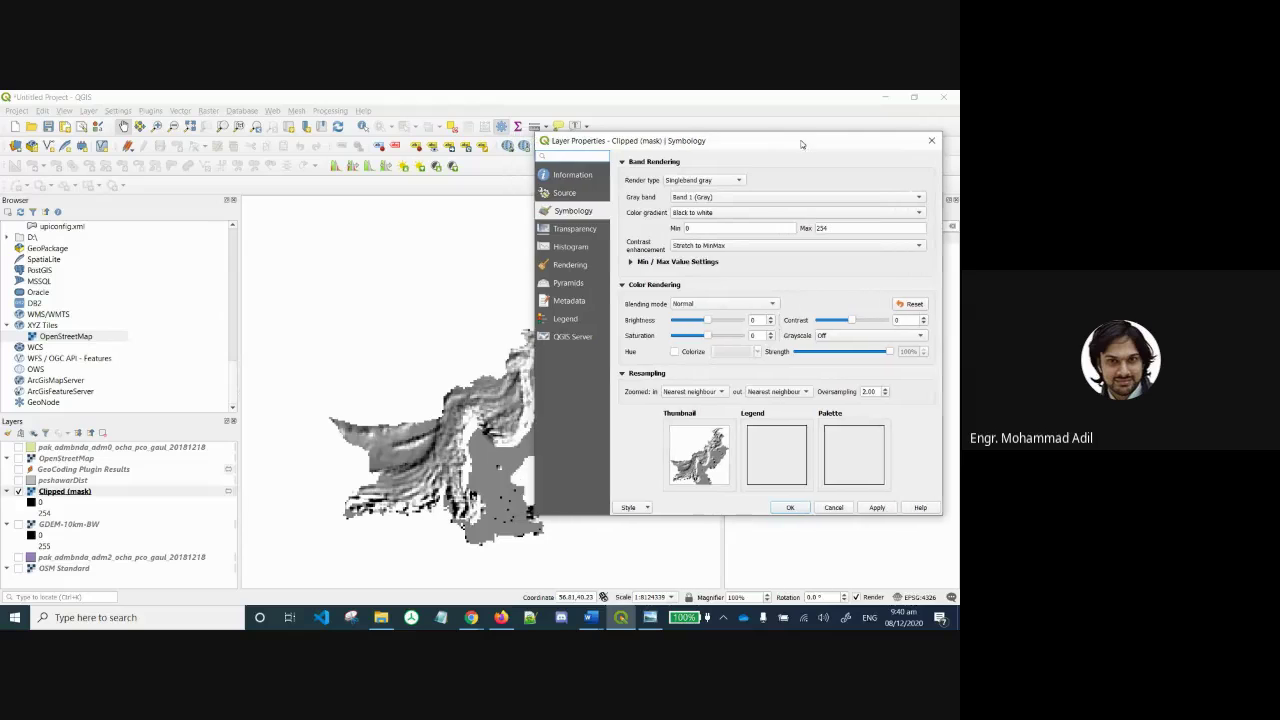
Apply a minimum value of 125 to the Clipped (mask) layer's gray band, and restore the minimum to 0.
{"action": "double_click", "coordinate": [686, 228]}
{"action": "type", "text": "12"}
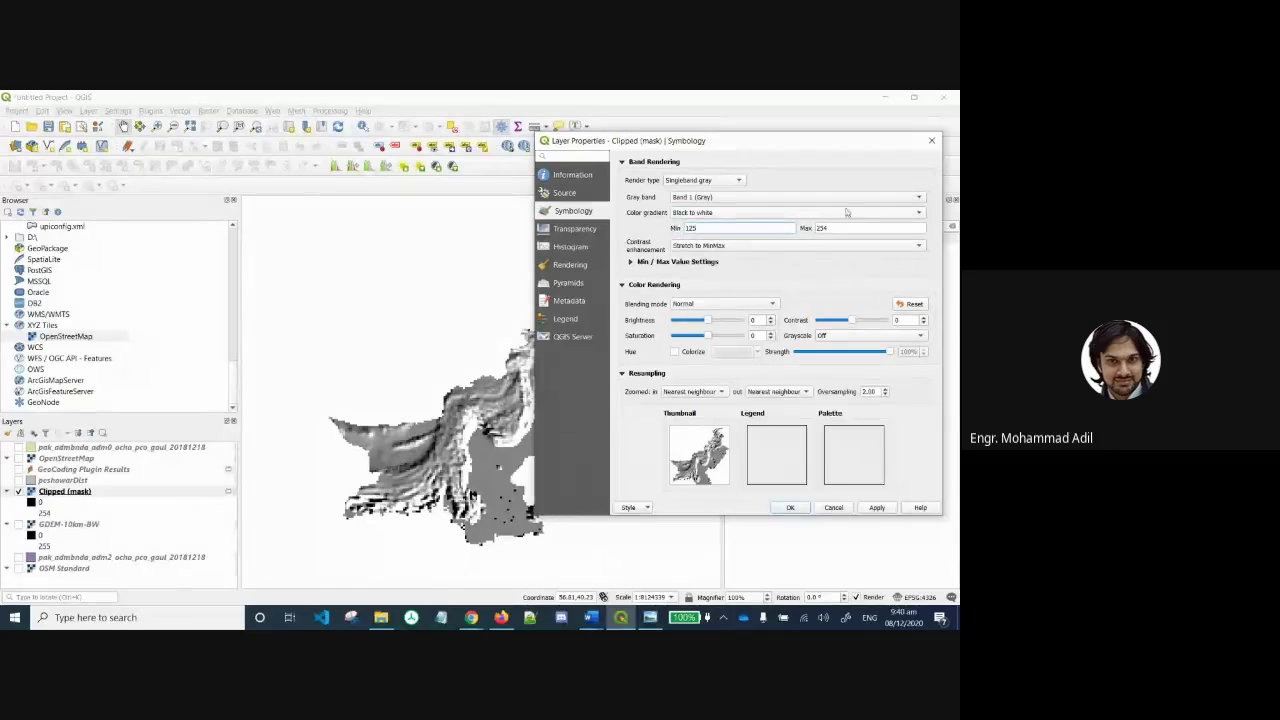
{"action": "type", "text": "5"}
{"action": "left_click", "coordinate": [876, 508]}
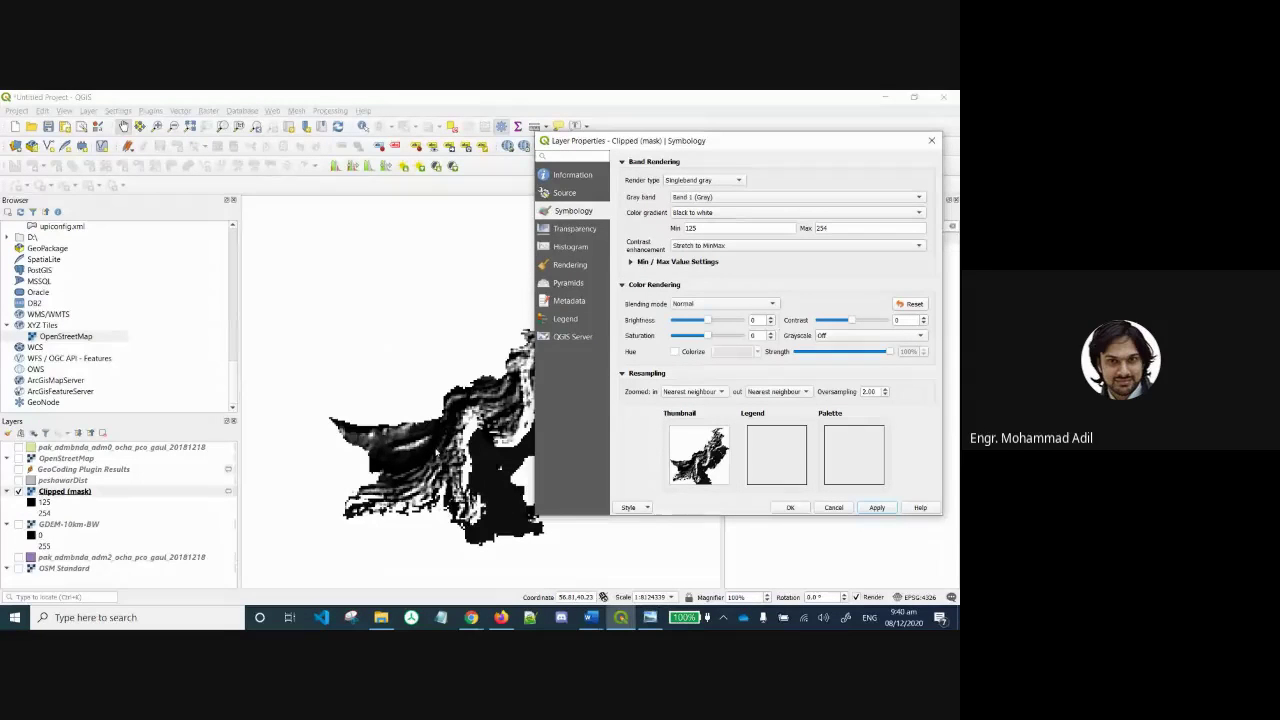
{"action": "double_click", "coordinate": [702, 227]}
{"action": "left_click", "coordinate": [868, 511]}
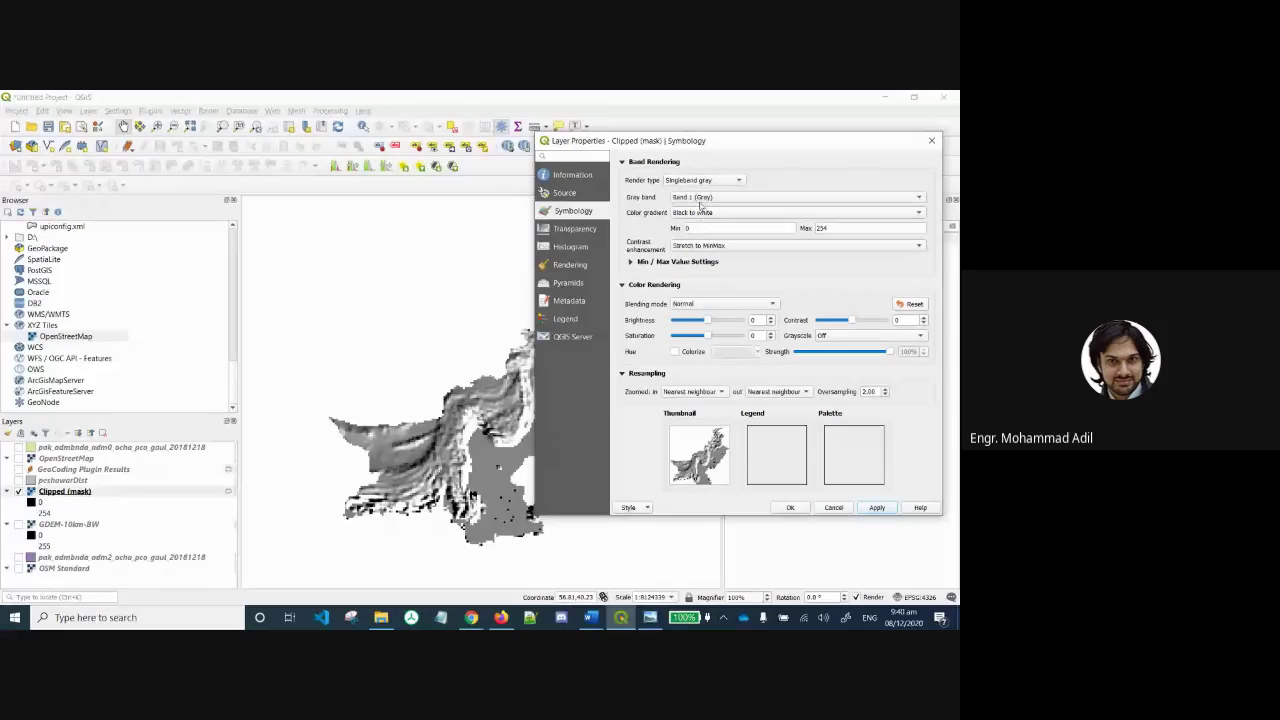
Render the Clipped (mask) layer as Hillshade with an azimuth of 318° and apply the style.
{"action": "left_click", "coordinate": [712, 182]}
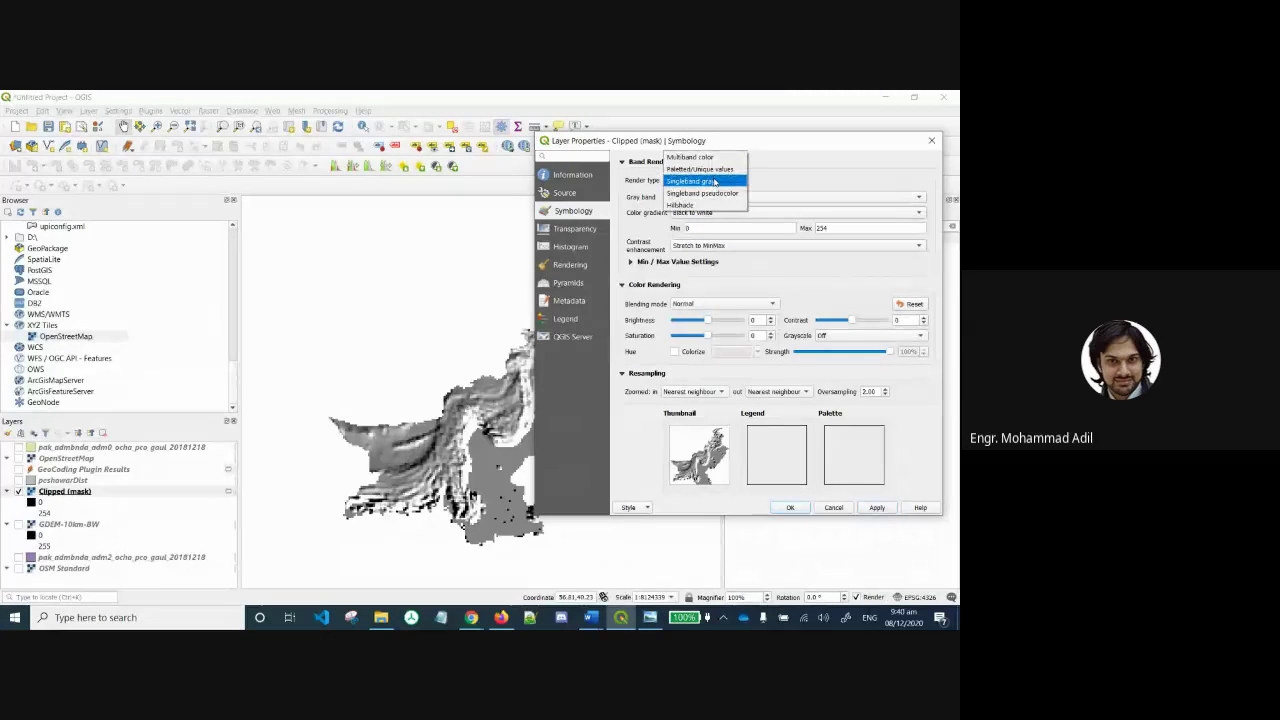
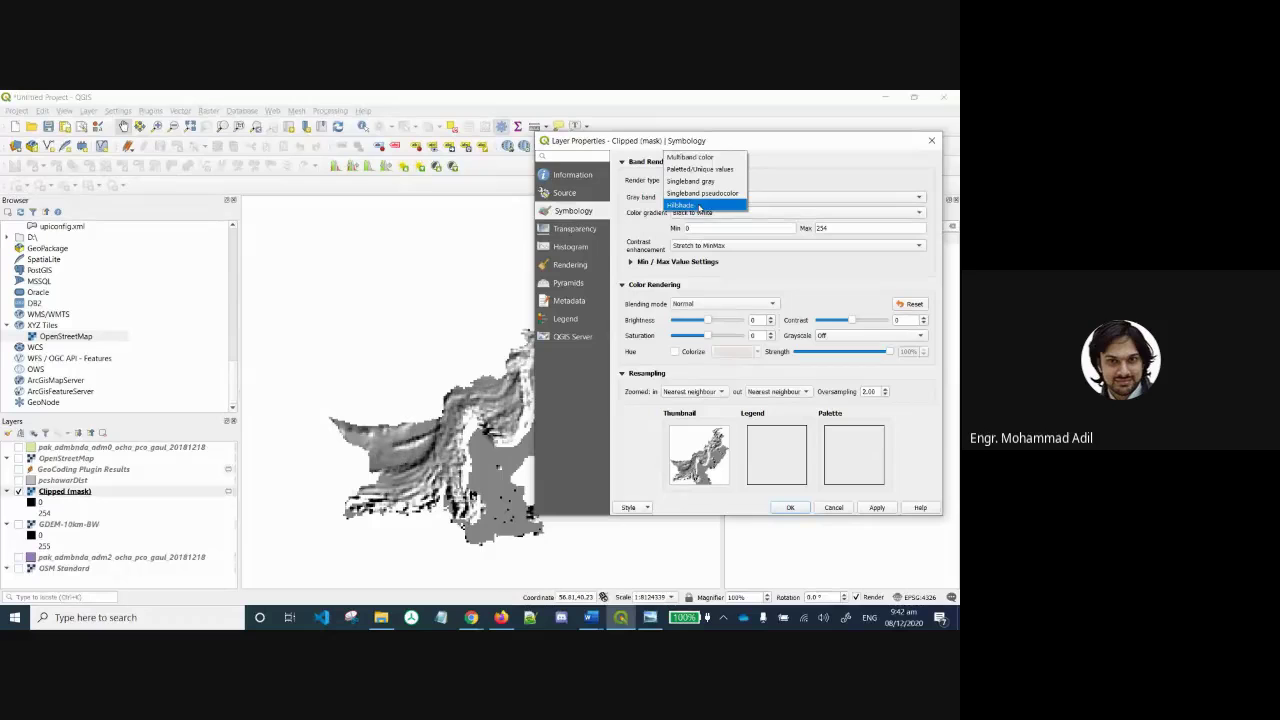
{"action": "left_click", "coordinate": [699, 205]}
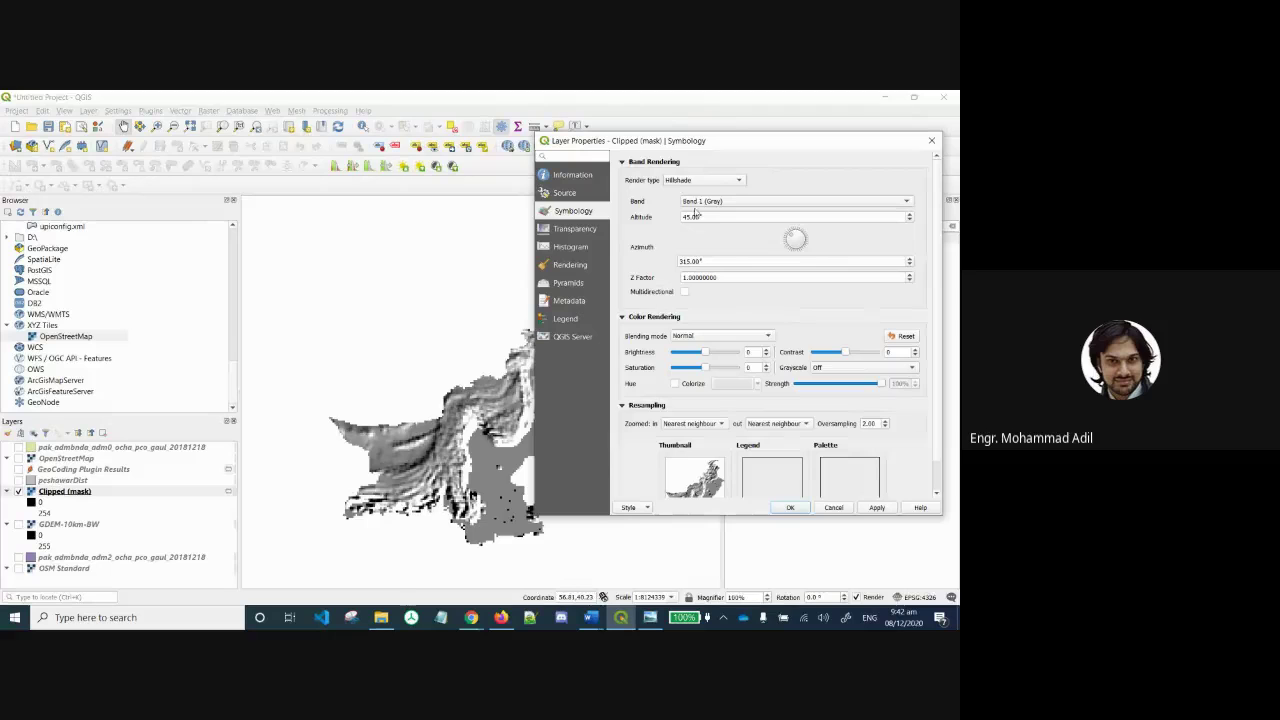
{"action": "left_click_drag", "start_coordinate": [729, 141], "coordinate": [768, 191]}
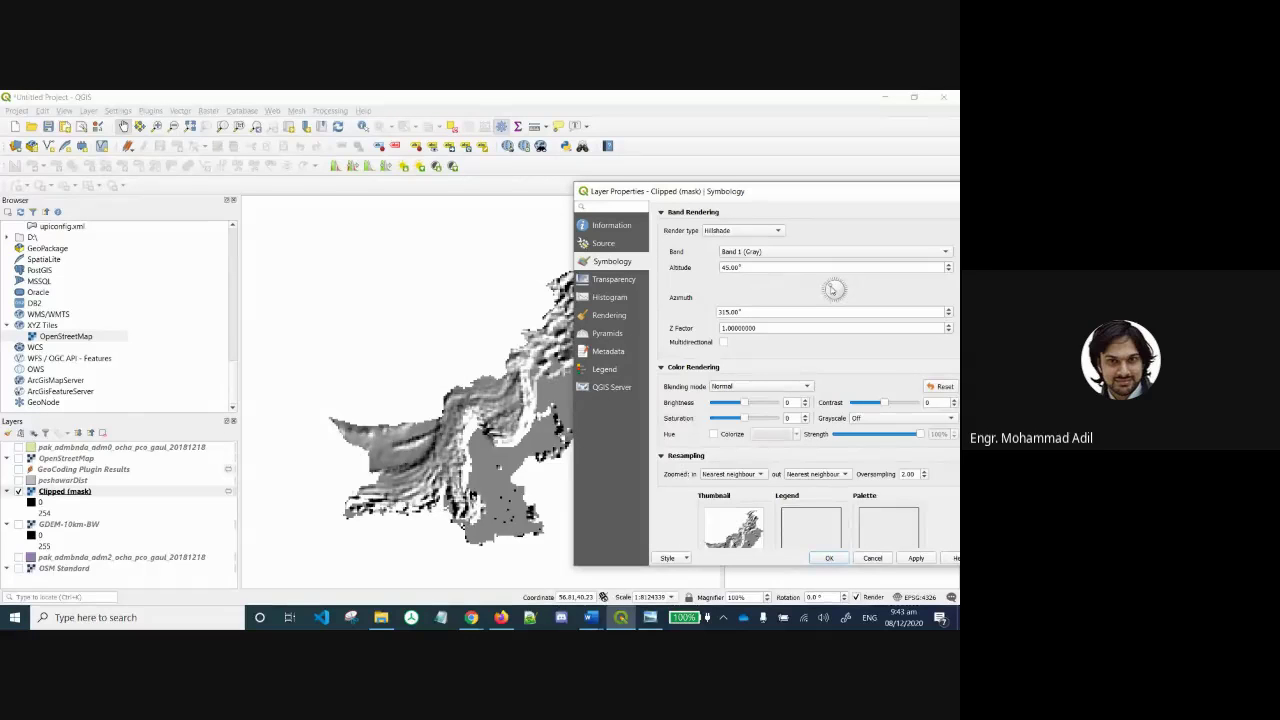
{"action": "left_click_drag", "start_coordinate": [832, 289], "coordinate": [826, 284]}
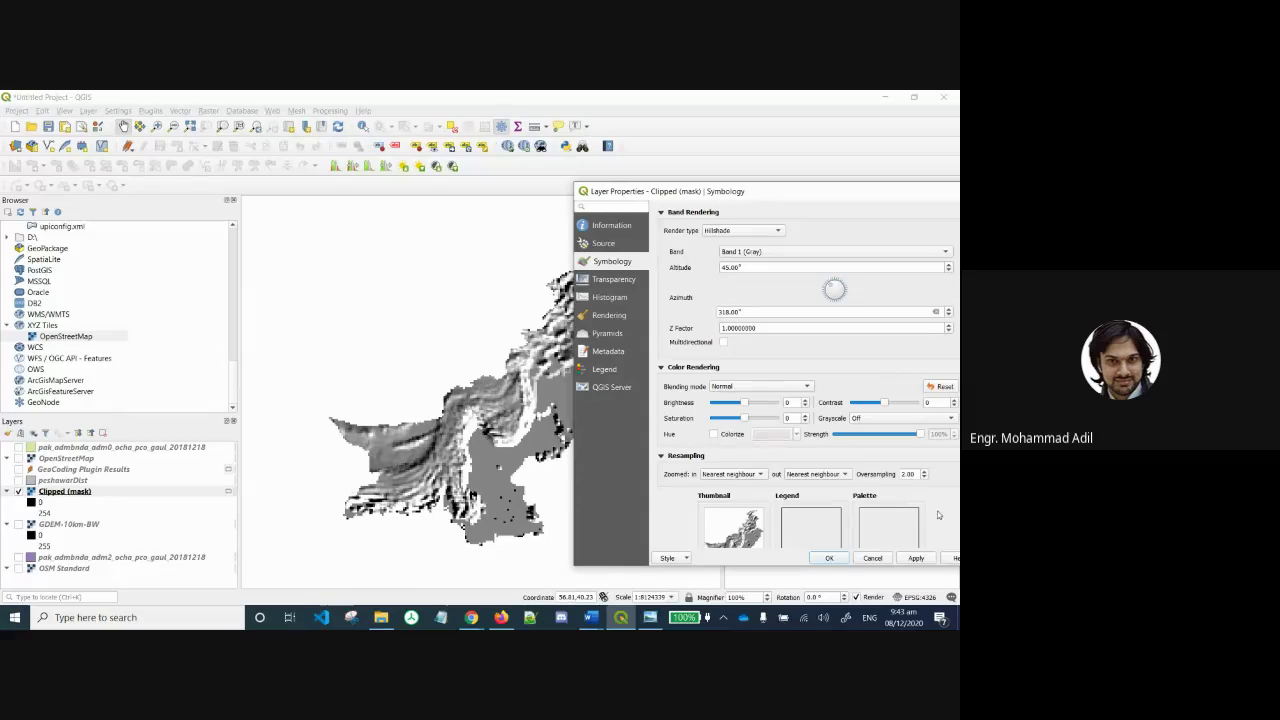
{"action": "left_click", "coordinate": [916, 558]}
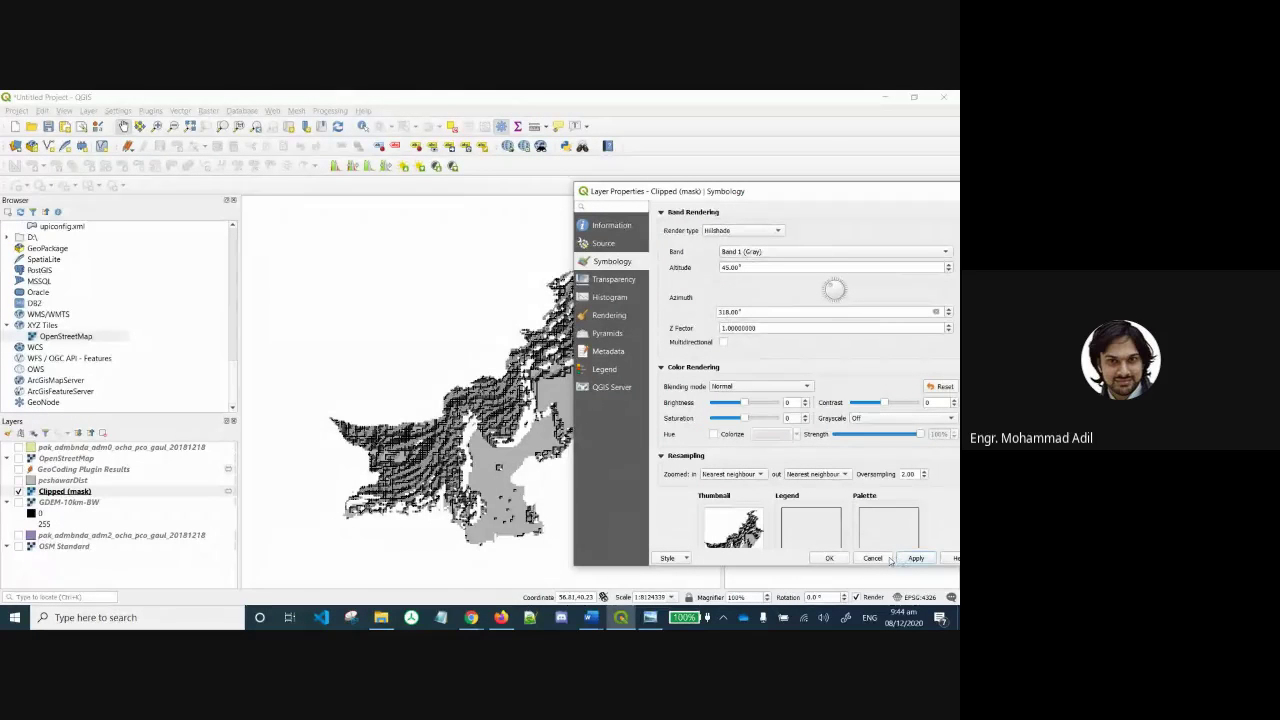
Set the Clipped (mask) layer's render type back to Singleband gray and apply it.
{"action": "left_click", "coordinate": [785, 229]}
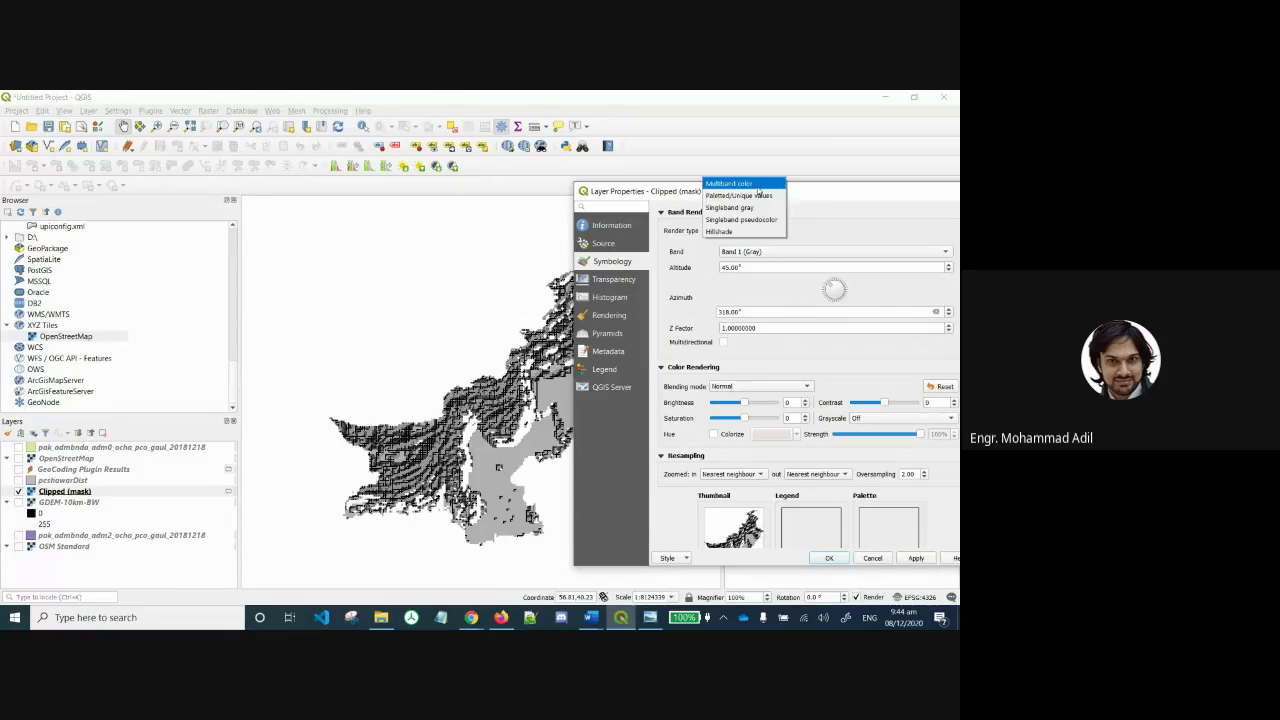
{"action": "left_click", "coordinate": [748, 209]}
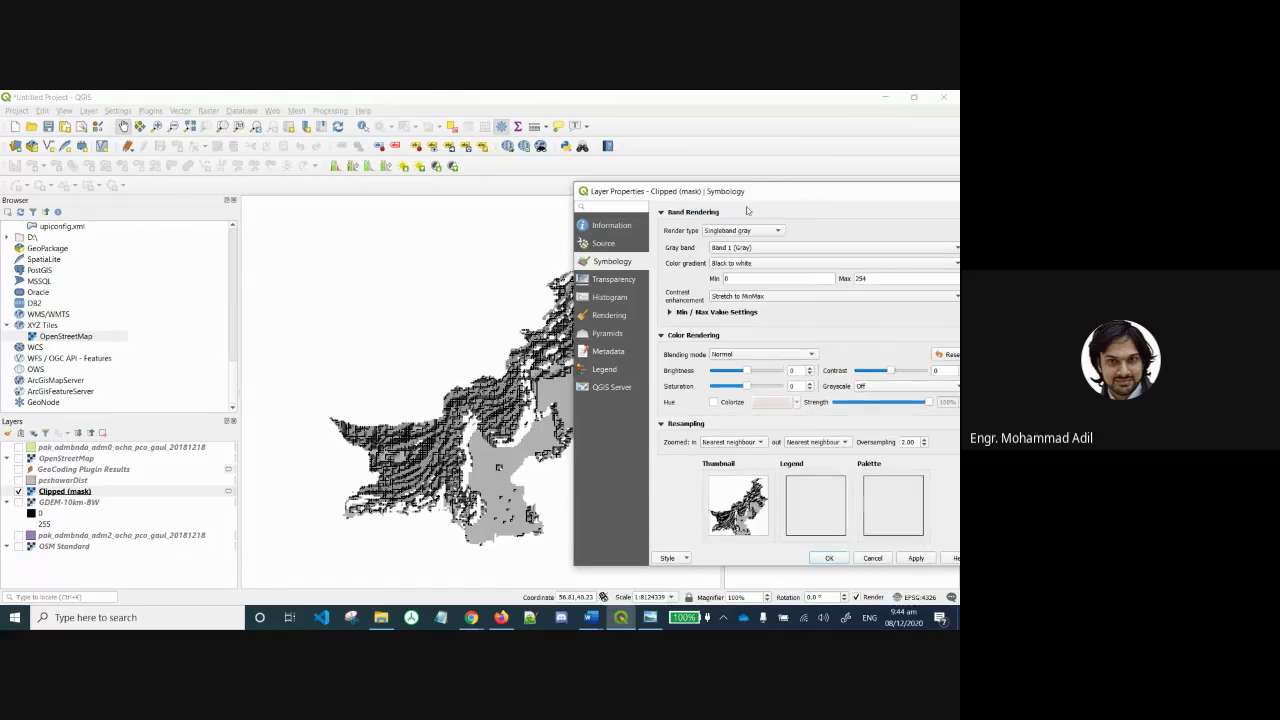
{"action": "left_click", "coordinate": [914, 558]}
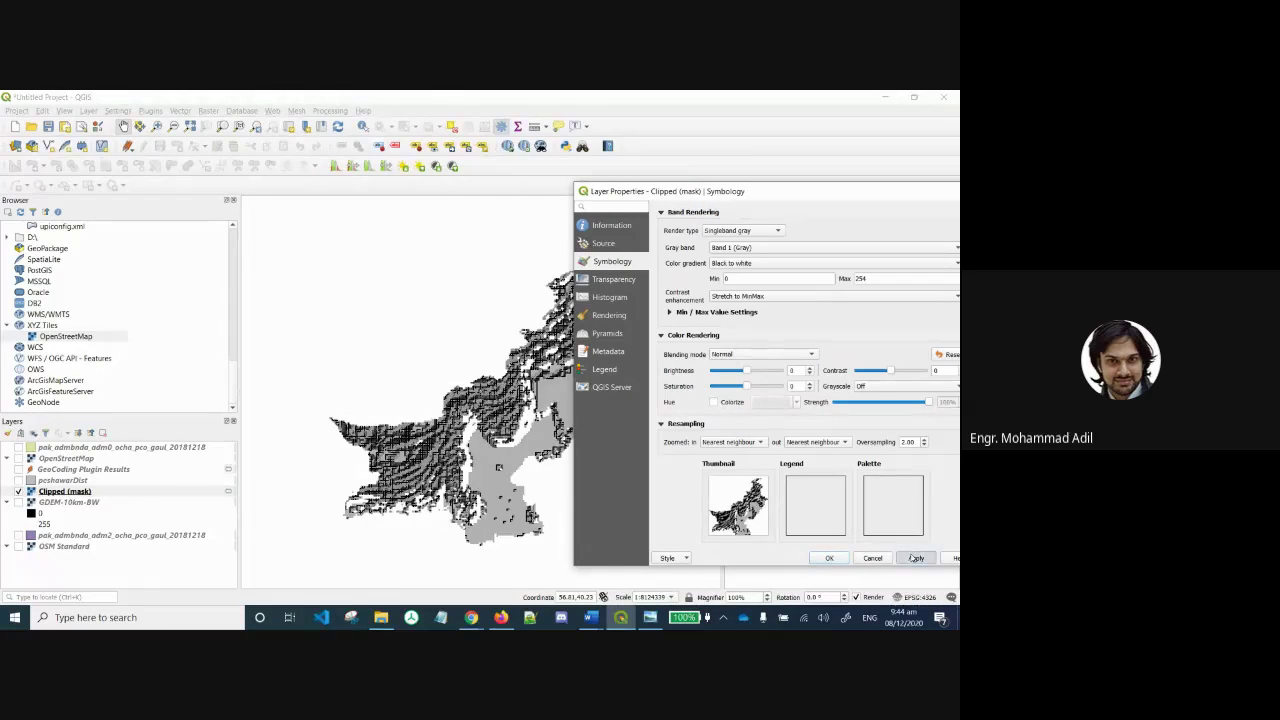
Render the Clipped (mask) layer as Singleband pseudocolor with the green color ramp and linear interpolation, and apply it.
{"action": "left_click", "coordinate": [752, 230]}
{"action": "left_click", "coordinate": [751, 245]}
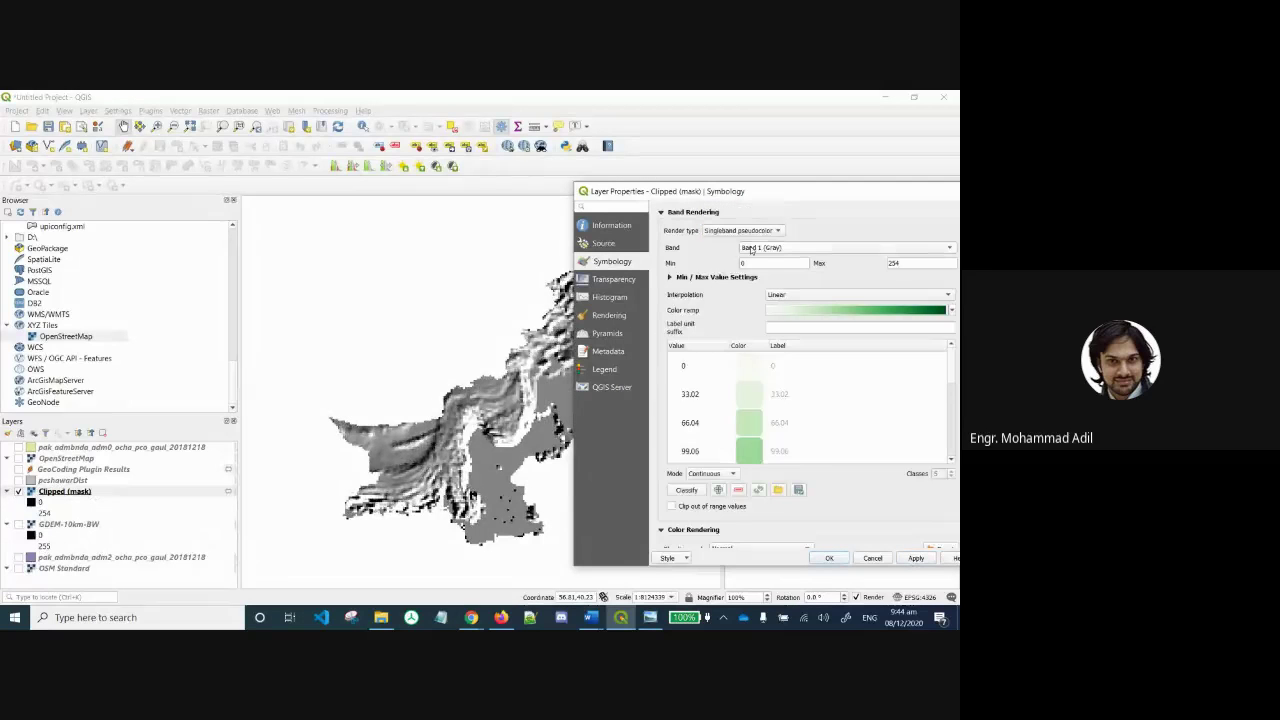
{"action": "left_click", "coordinate": [914, 558]}
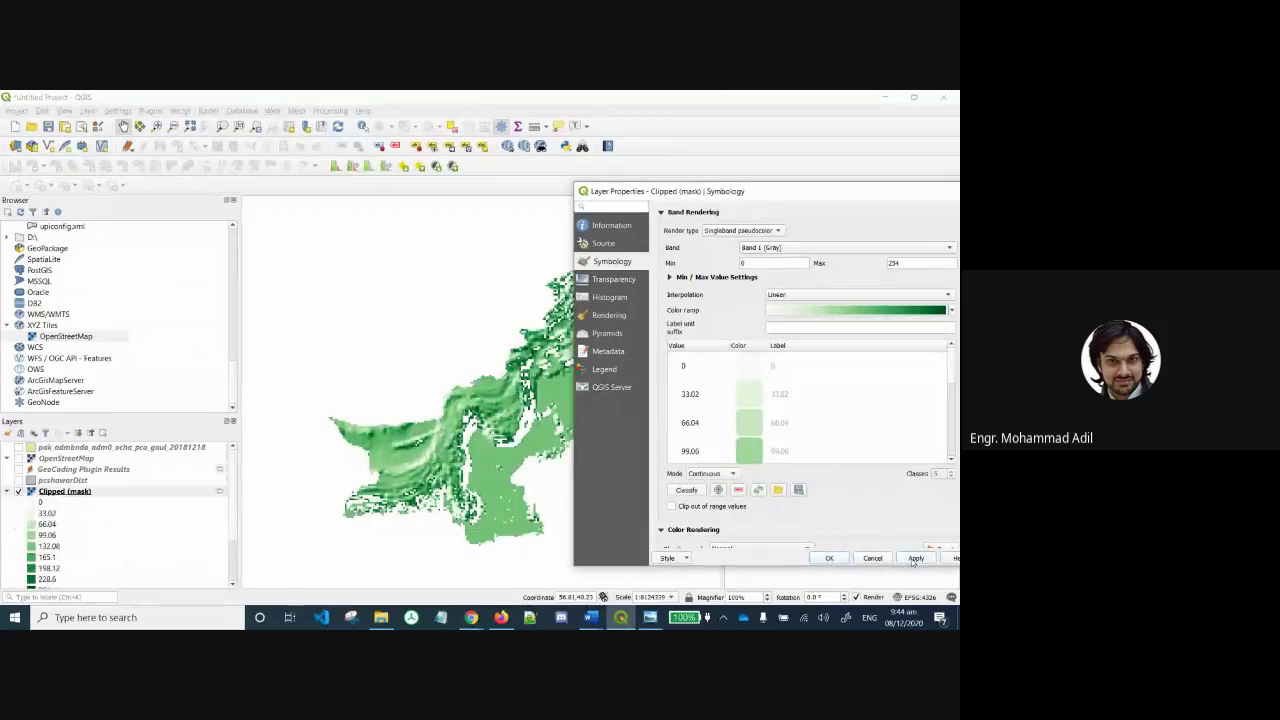
Try the Multiband color and Paletted/Unique values render types for the Clipped (mask) layer.
{"action": "left_click", "coordinate": [722, 230]}
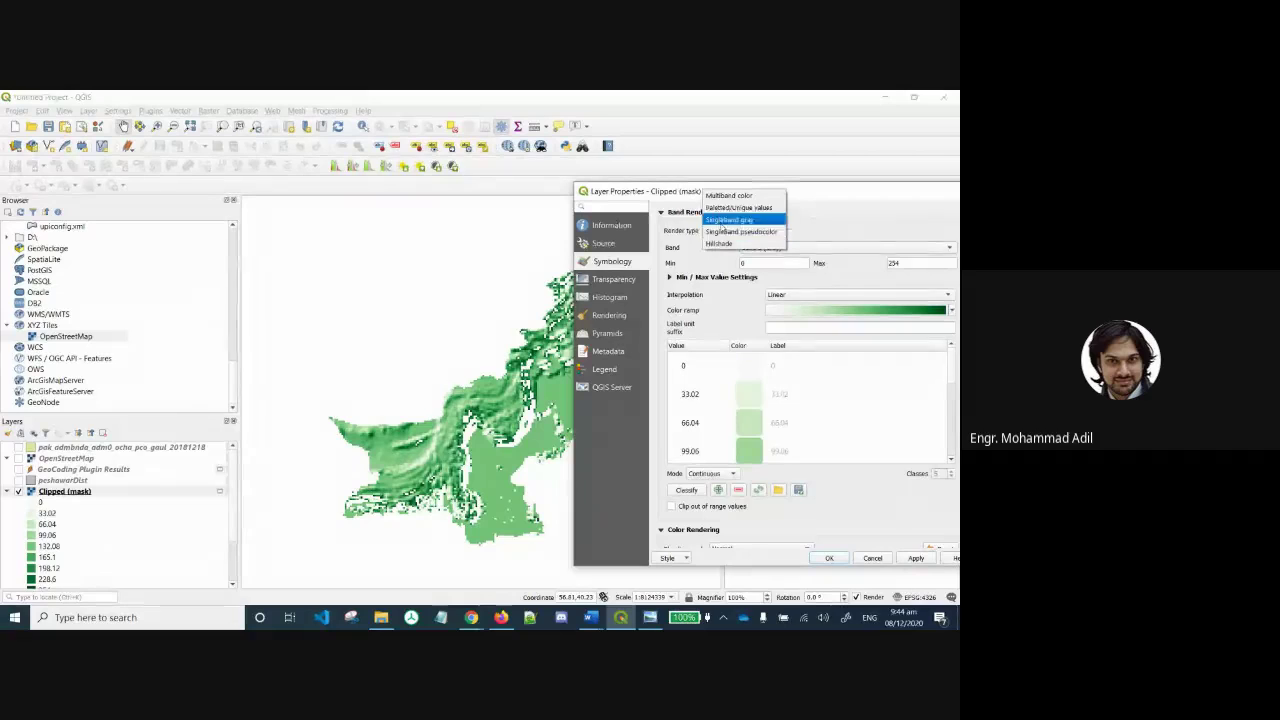
{"action": "left_click", "coordinate": [731, 196]}
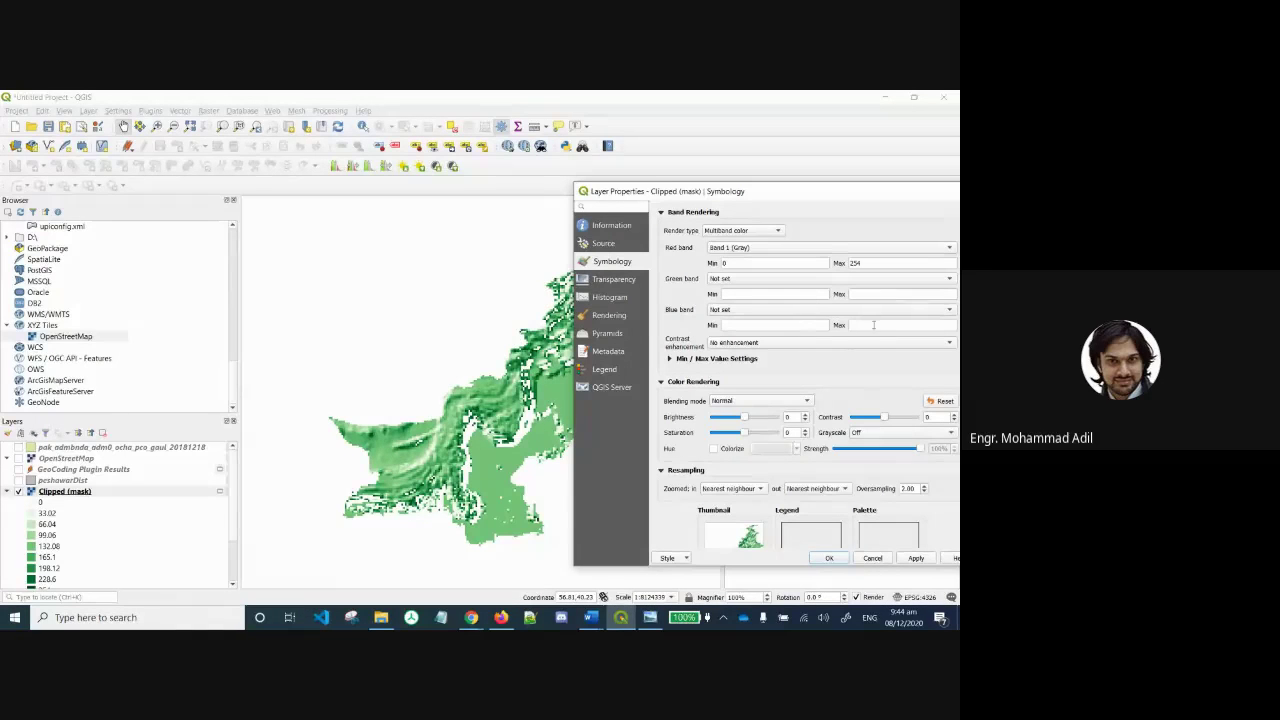
{"action": "left_click", "coordinate": [777, 231]}
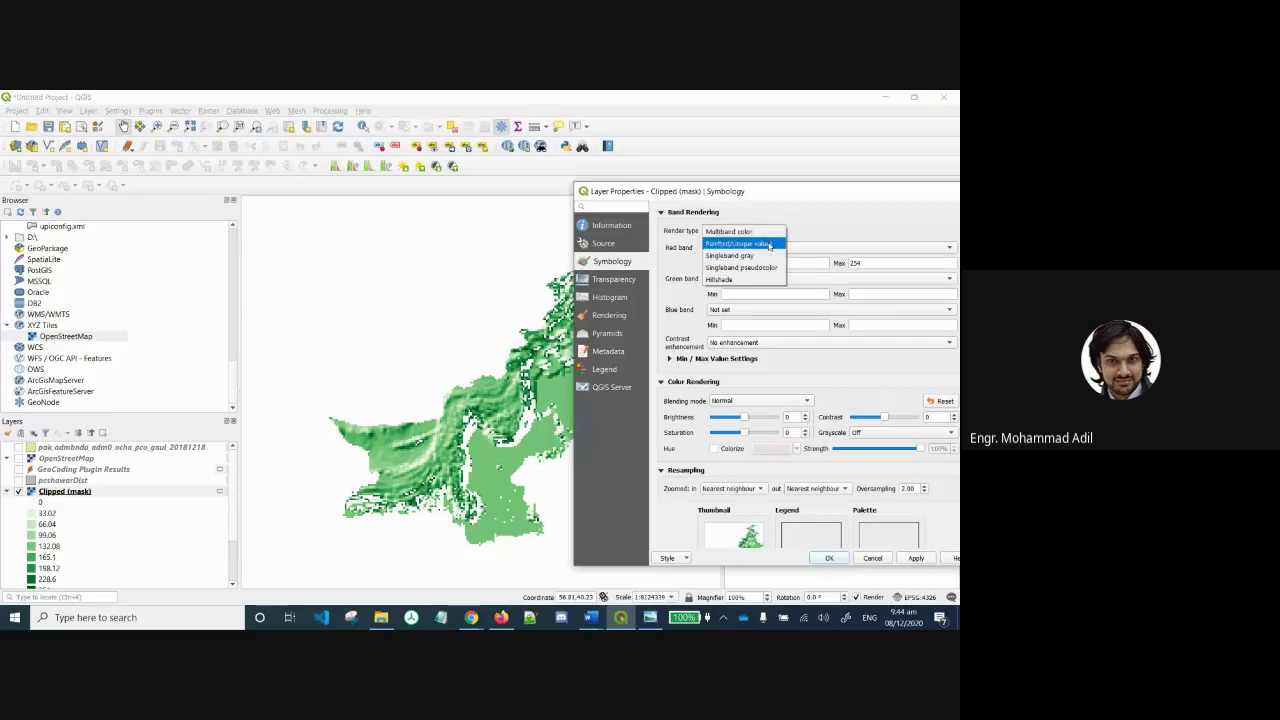
{"action": "left_click", "coordinate": [769, 245]}
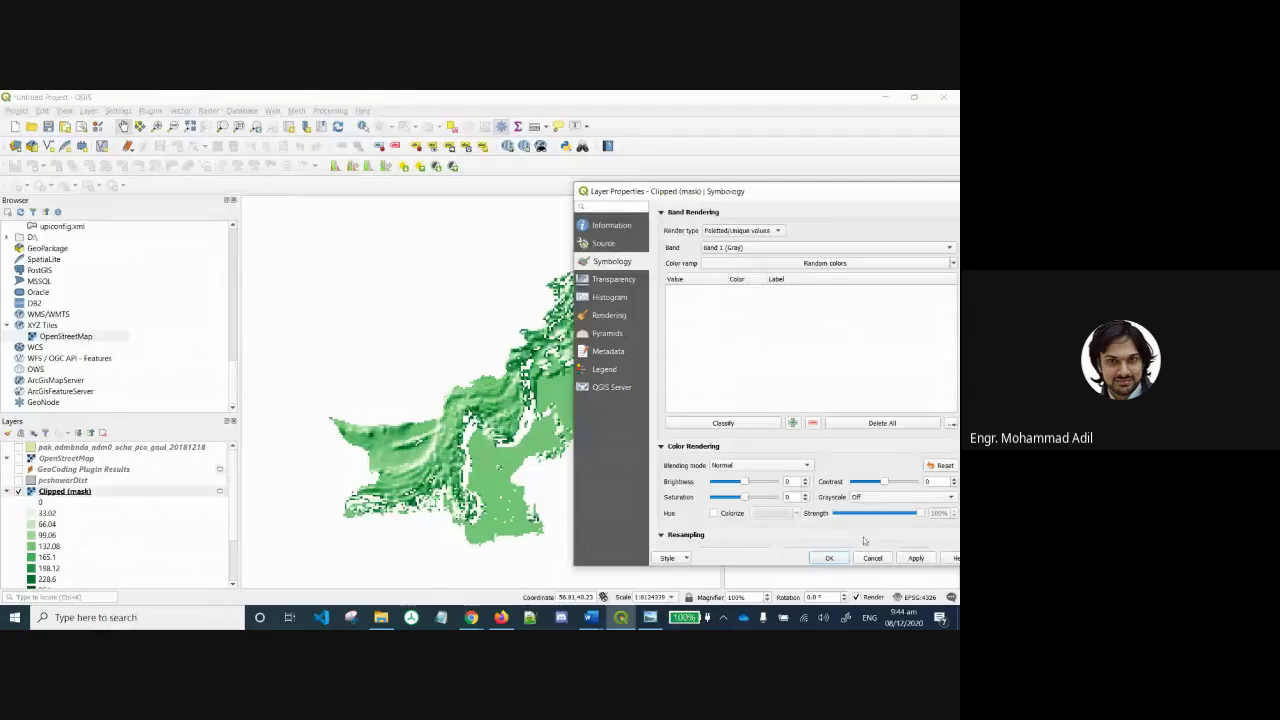
Render the Clipped (mask) layer as Singleband gray with the black to white gradient, apply it and close the layer properties.
{"action": "left_click", "coordinate": [757, 231]}
{"action": "left_click", "coordinate": [752, 242]}
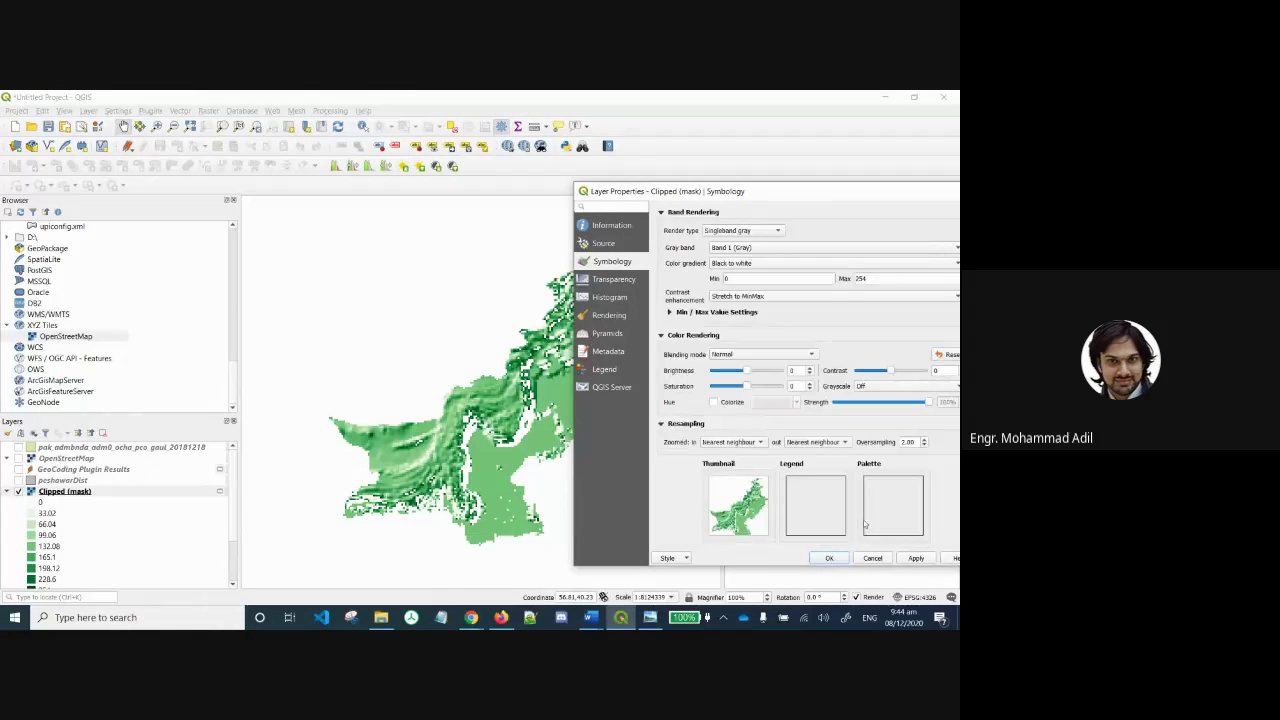
{"action": "left_click", "coordinate": [906, 560]}
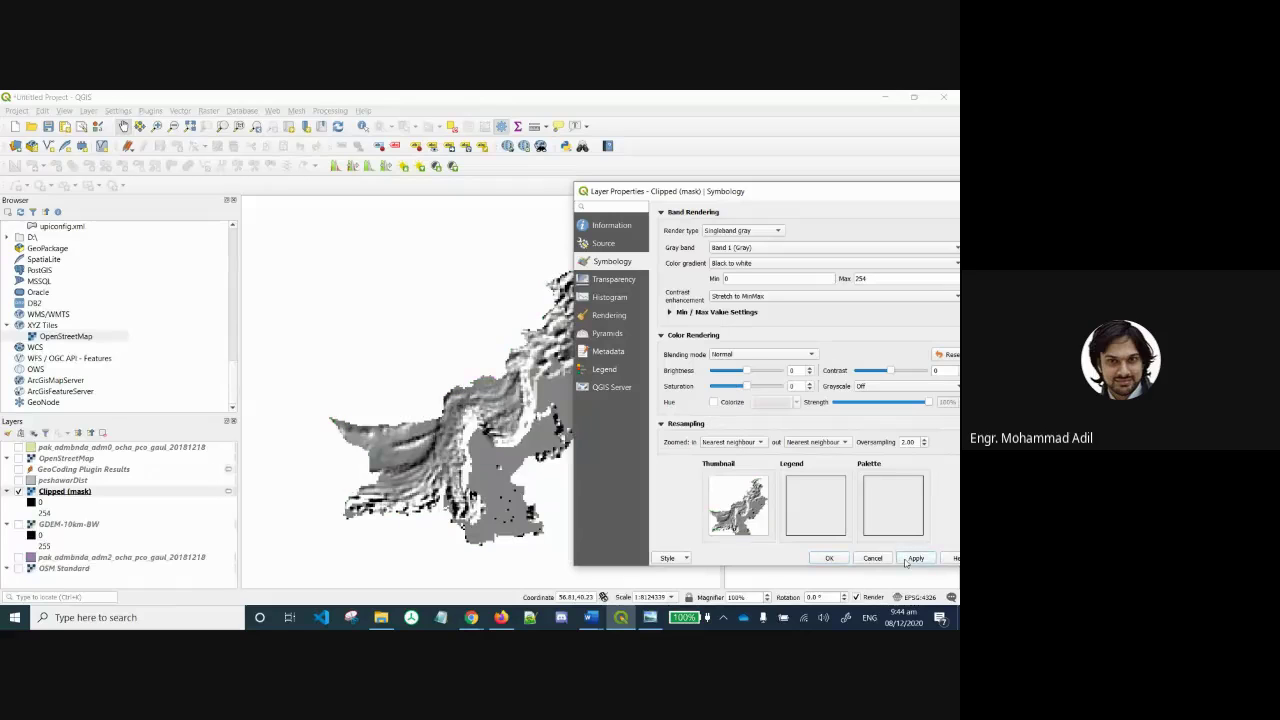
{"action": "left_click", "coordinate": [828, 558]}
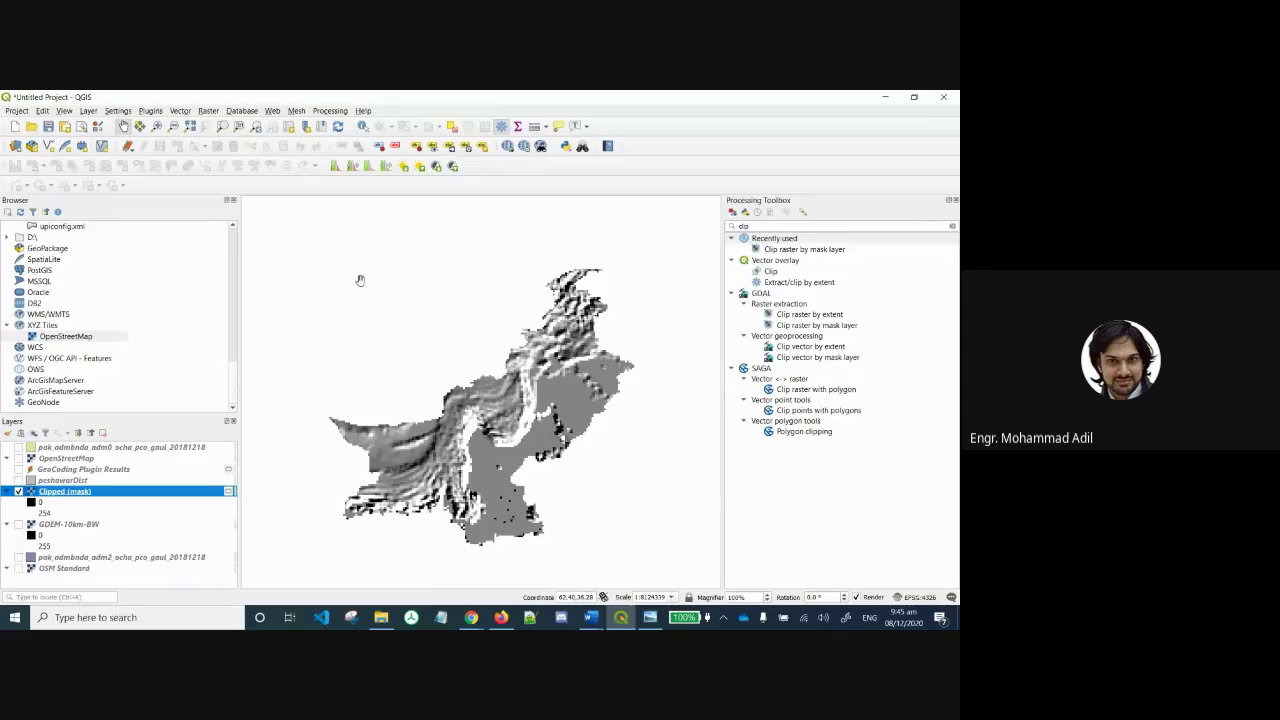
Run the Hillshade raster analysis on band 1 of the Clipped (mask) layer with the default light settings, output to a temporary file.
{"action": "left_click", "coordinate": [209, 111]}
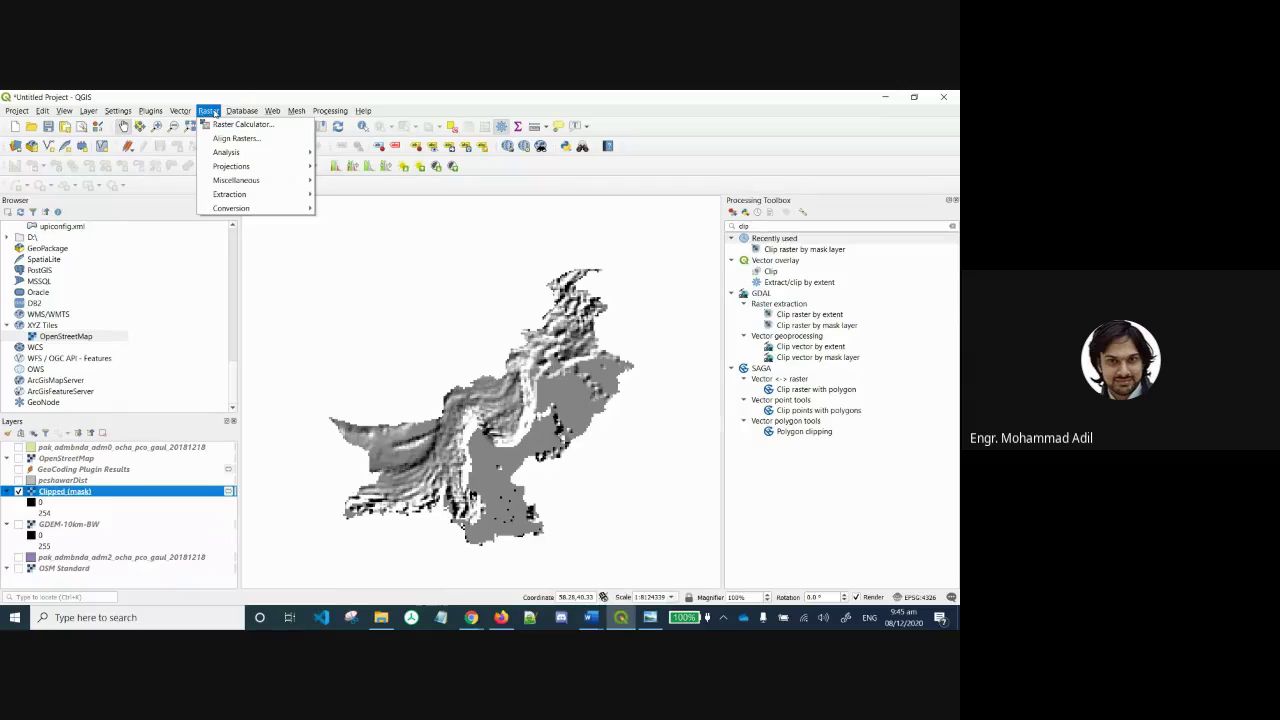
{"action": "mouse_move", "coordinate": [237, 153]}
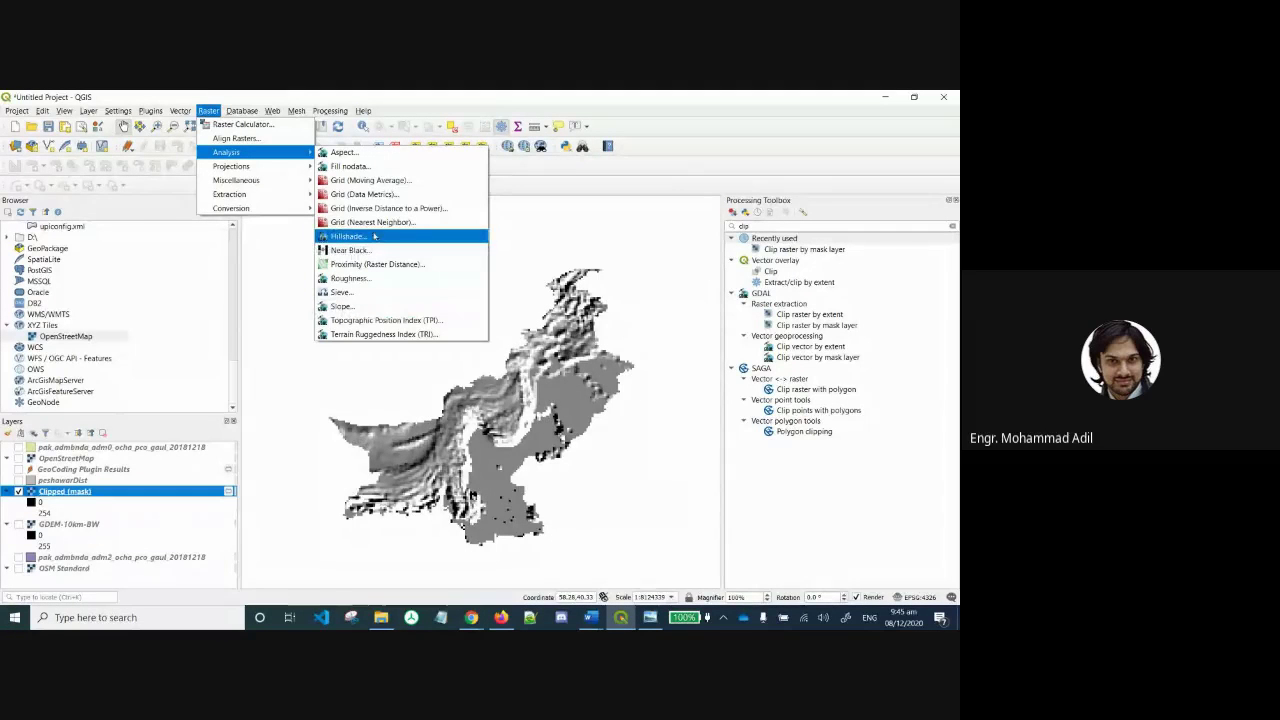
{"action": "left_click", "coordinate": [374, 237]}
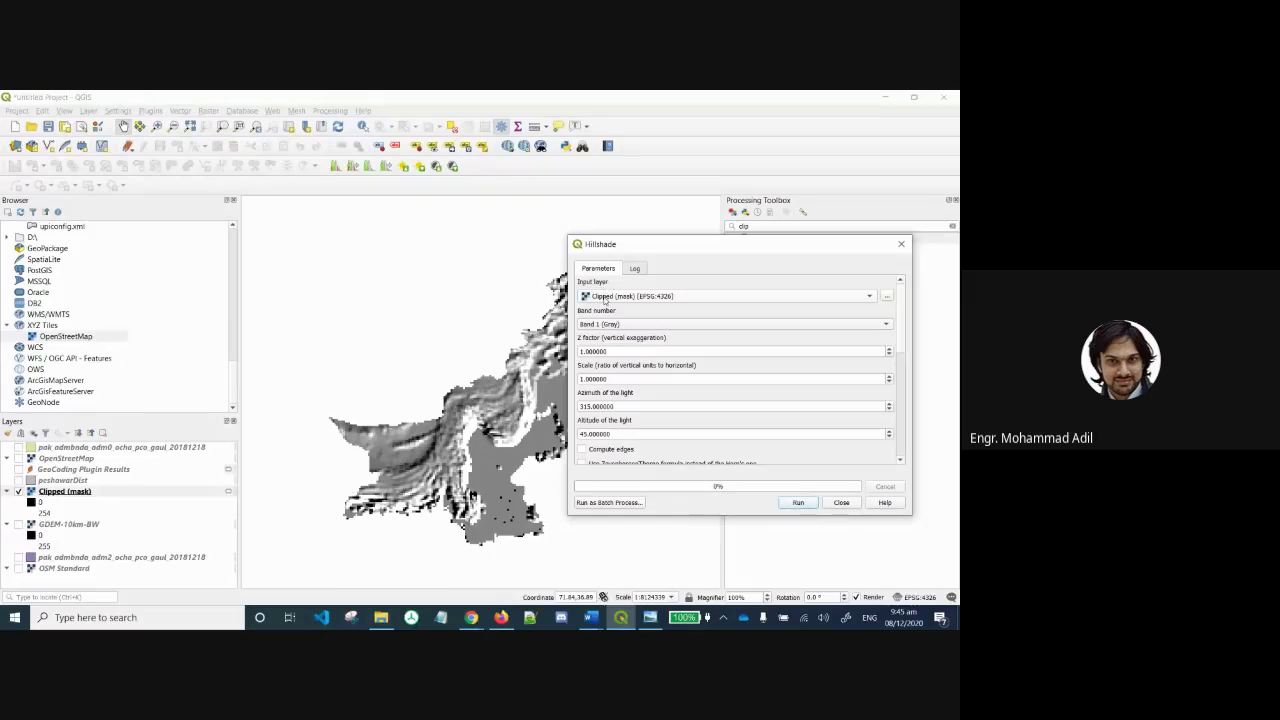
{"action": "left_click", "coordinate": [622, 298]}
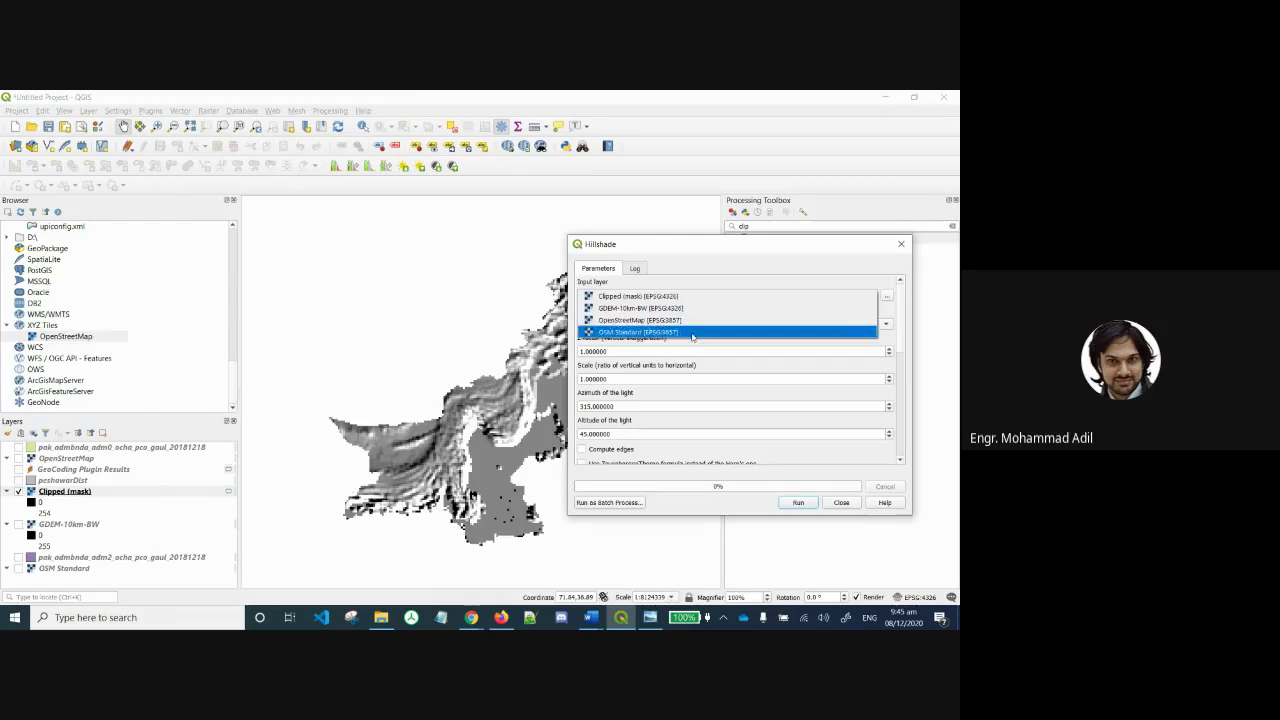
{"action": "left_click", "coordinate": [696, 297]}
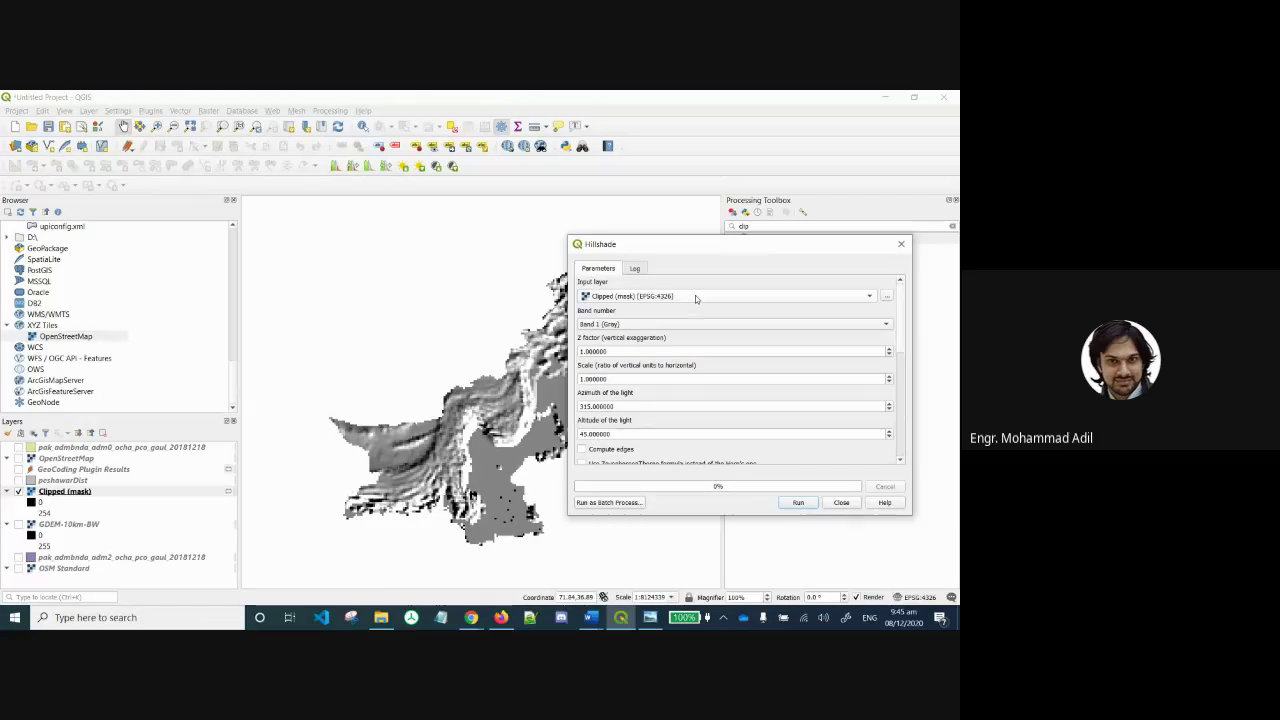
{"action": "scroll", "coordinate": [790, 460], "scroll_direction": "down", "scroll_amount": 5}
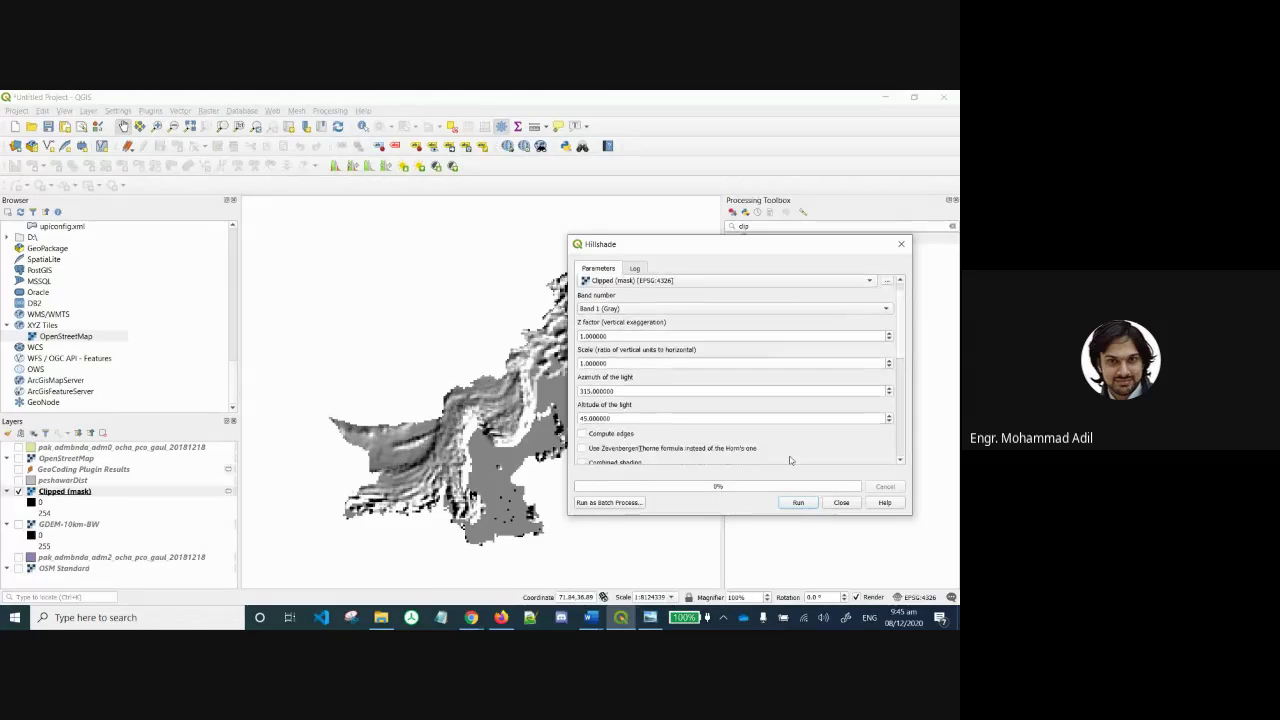
{"action": "scroll", "coordinate": [790, 460], "scroll_direction": "down", "scroll_amount": 3}
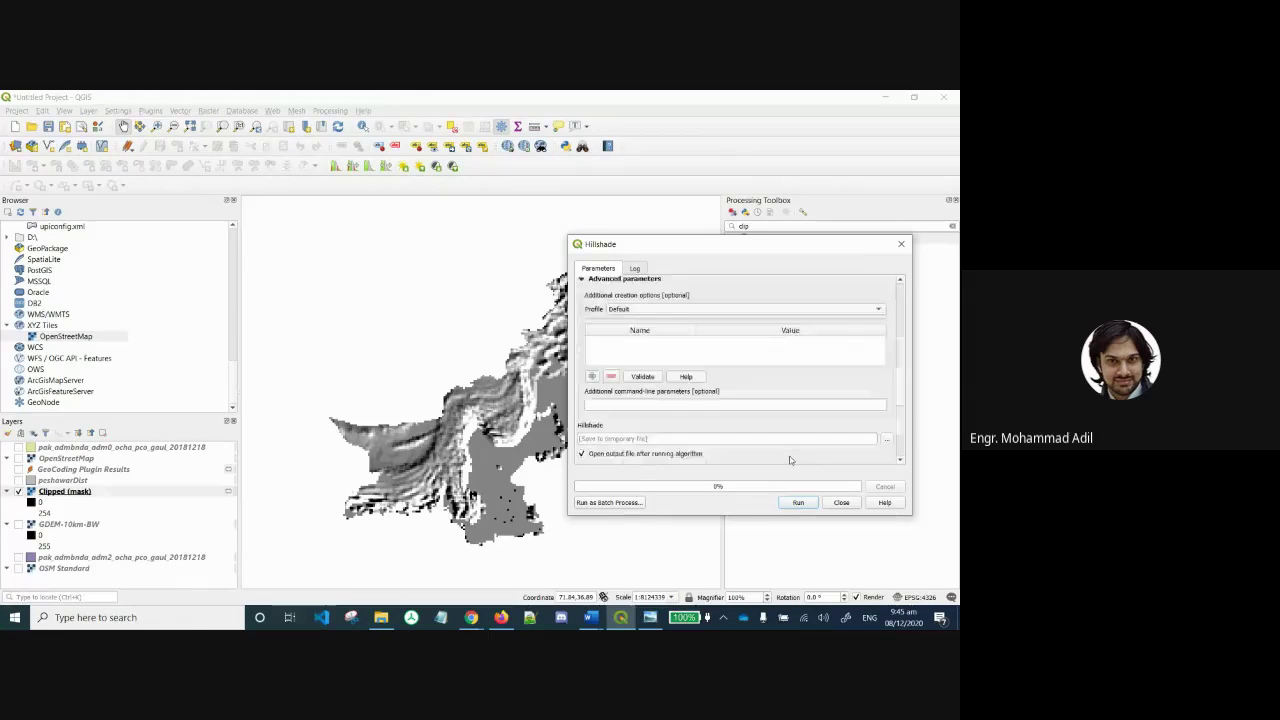
{"action": "scroll", "coordinate": [790, 460], "scroll_direction": "up", "scroll_amount": 10}
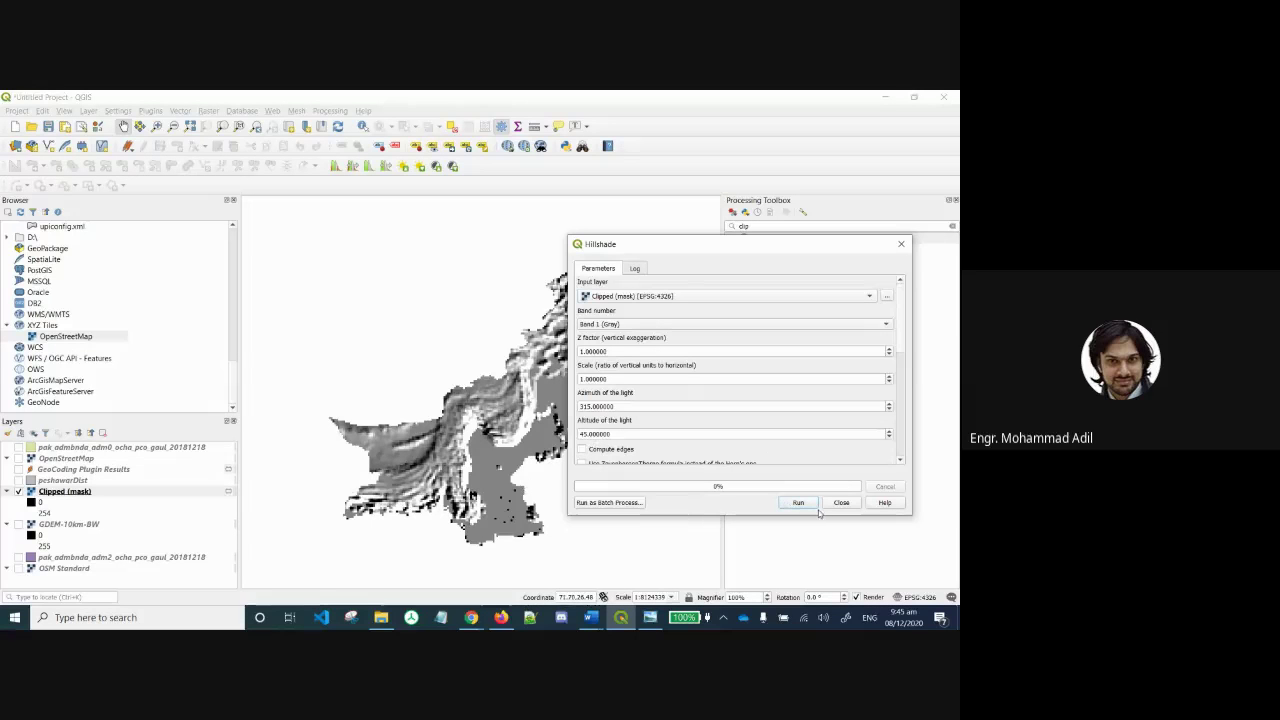
{"action": "left_click", "coordinate": [814, 504]}
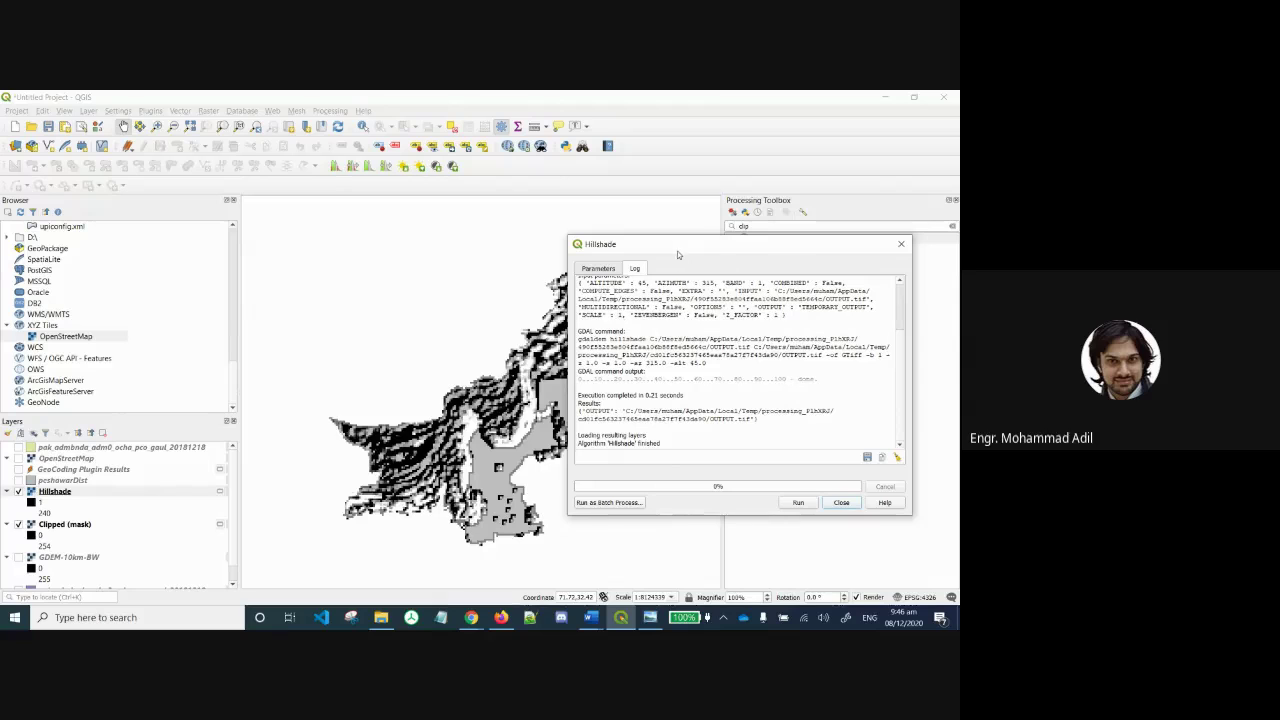
Examine the hillshade raster on the map and the parameters it was run with, and close the Hillshade tool.
{"action": "left_click_drag", "start_coordinate": [677, 251], "coordinate": [722, 294]}
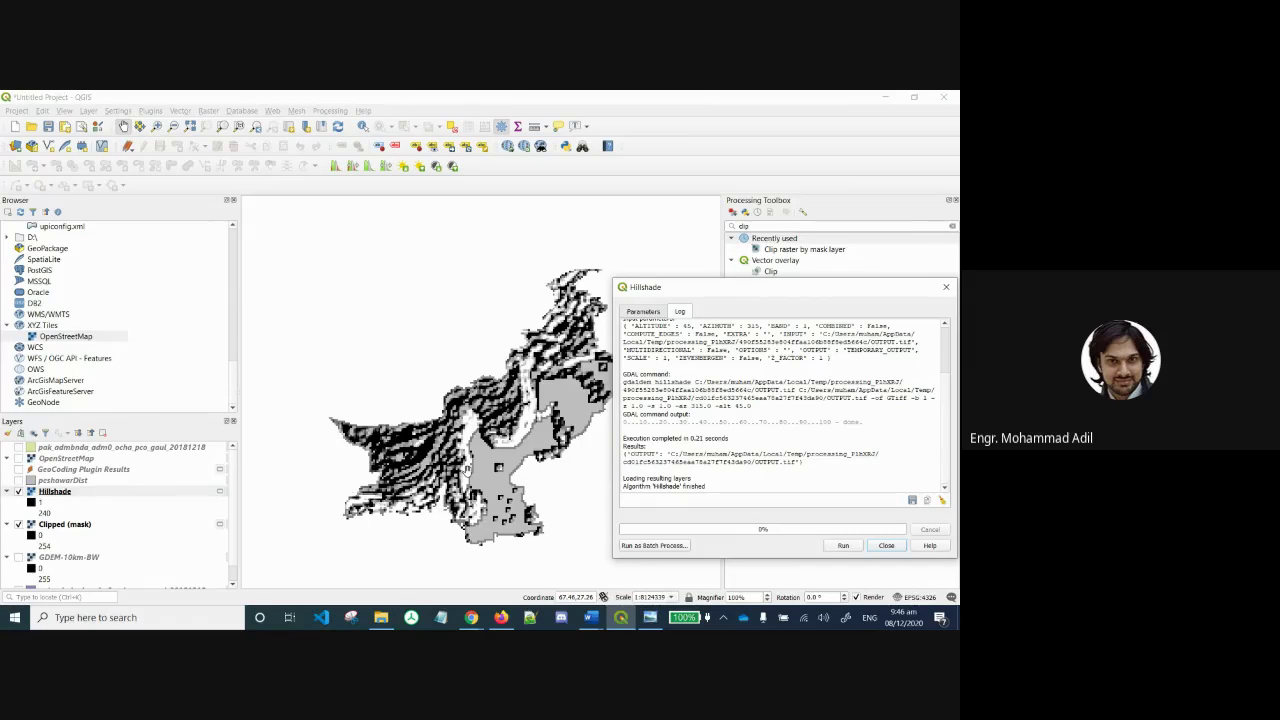
{"action": "left_click_drag", "start_coordinate": [467, 468], "coordinate": [466, 470]}
{"action": "left_click_drag", "start_coordinate": [537, 398], "coordinate": [471, 460]}
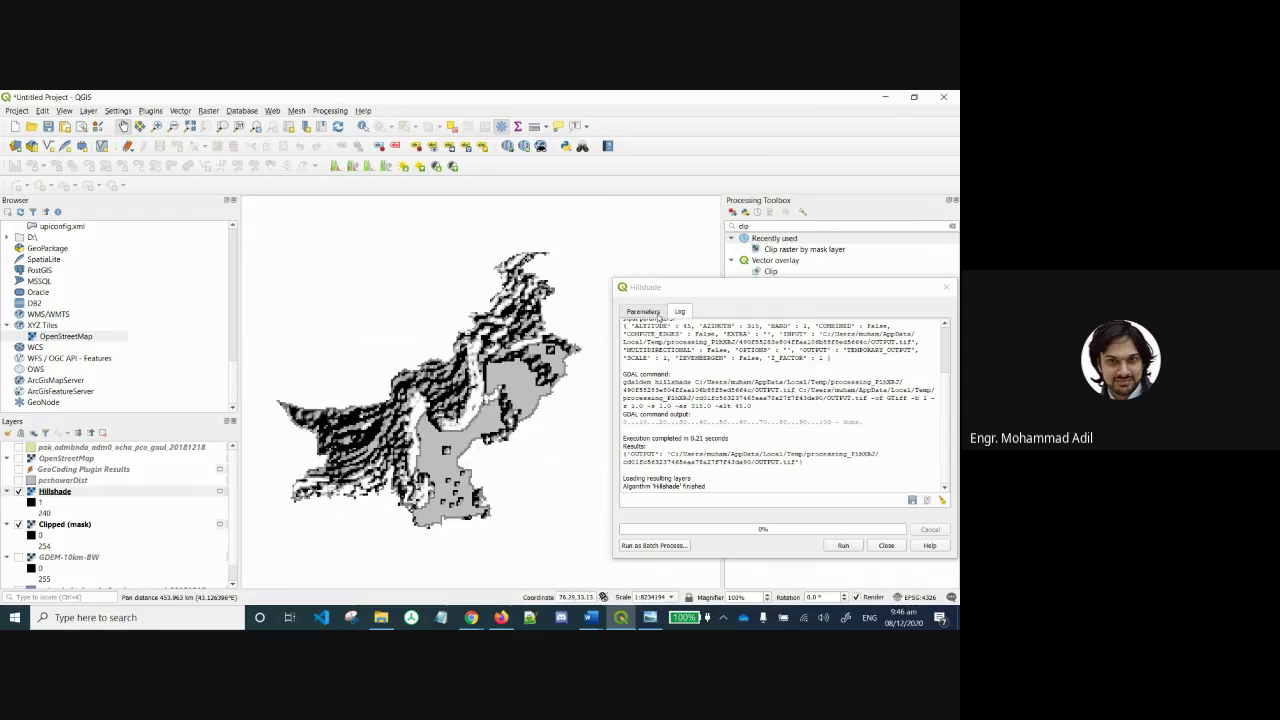
{"action": "left_click", "coordinate": [655, 314]}
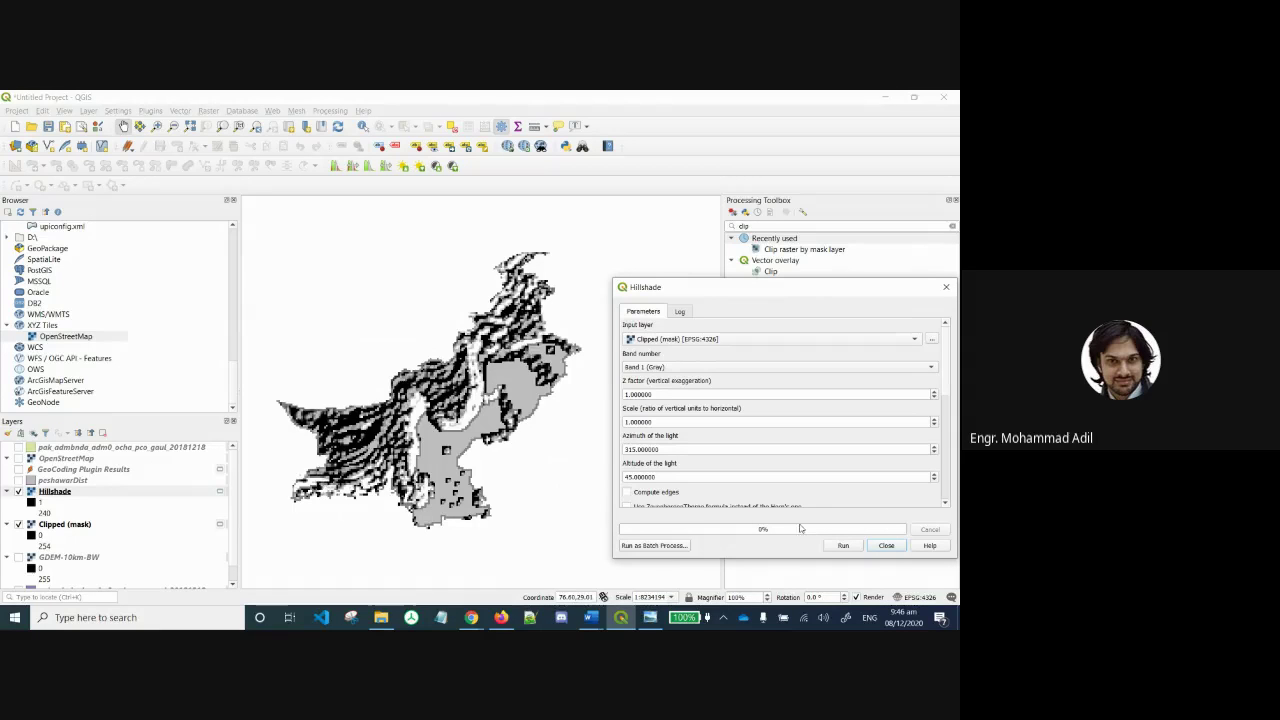
{"action": "left_click", "coordinate": [884, 546]}
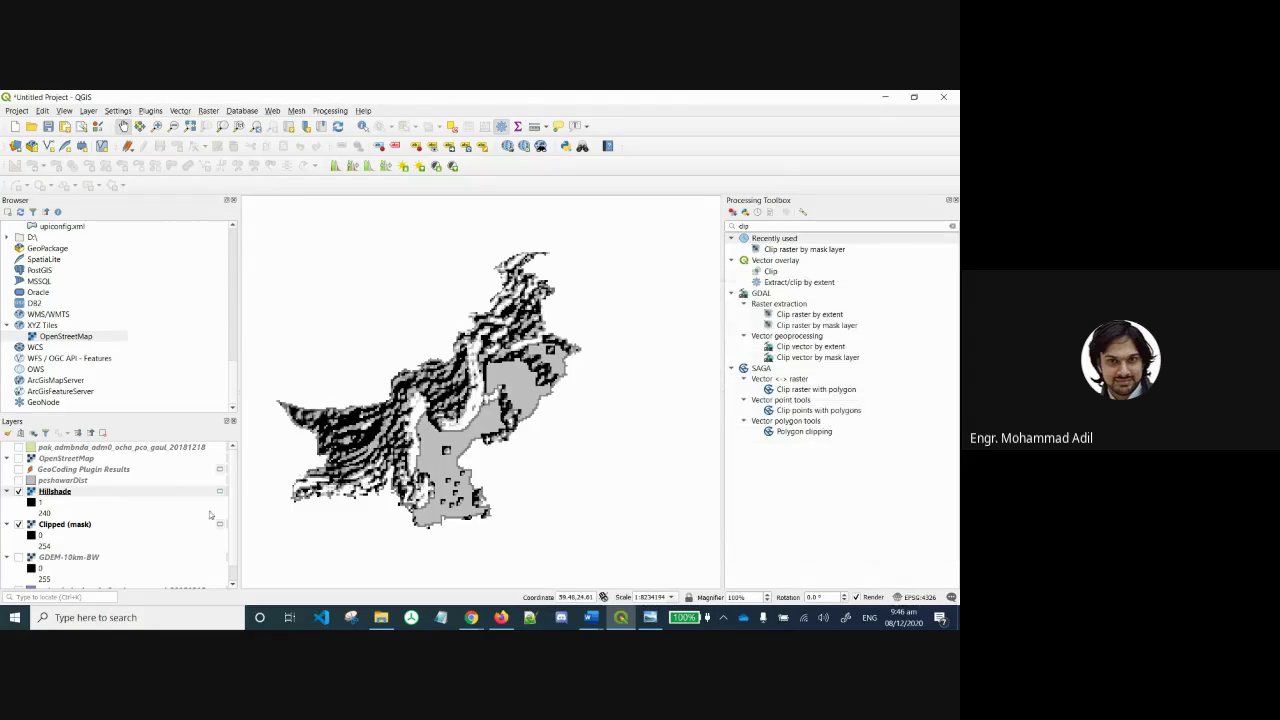
Remove the Hillshade layer from the project.
{"action": "right_click", "coordinate": [52, 492]}
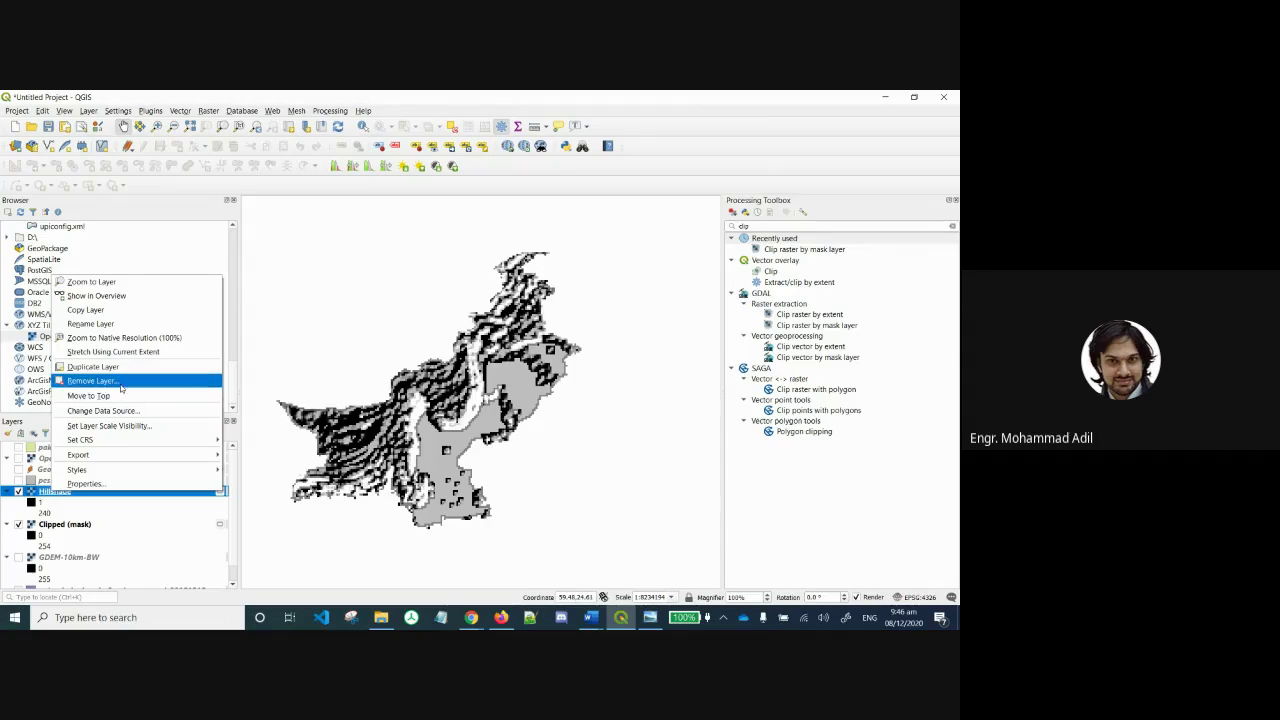
{"action": "left_click", "coordinate": [121, 384]}
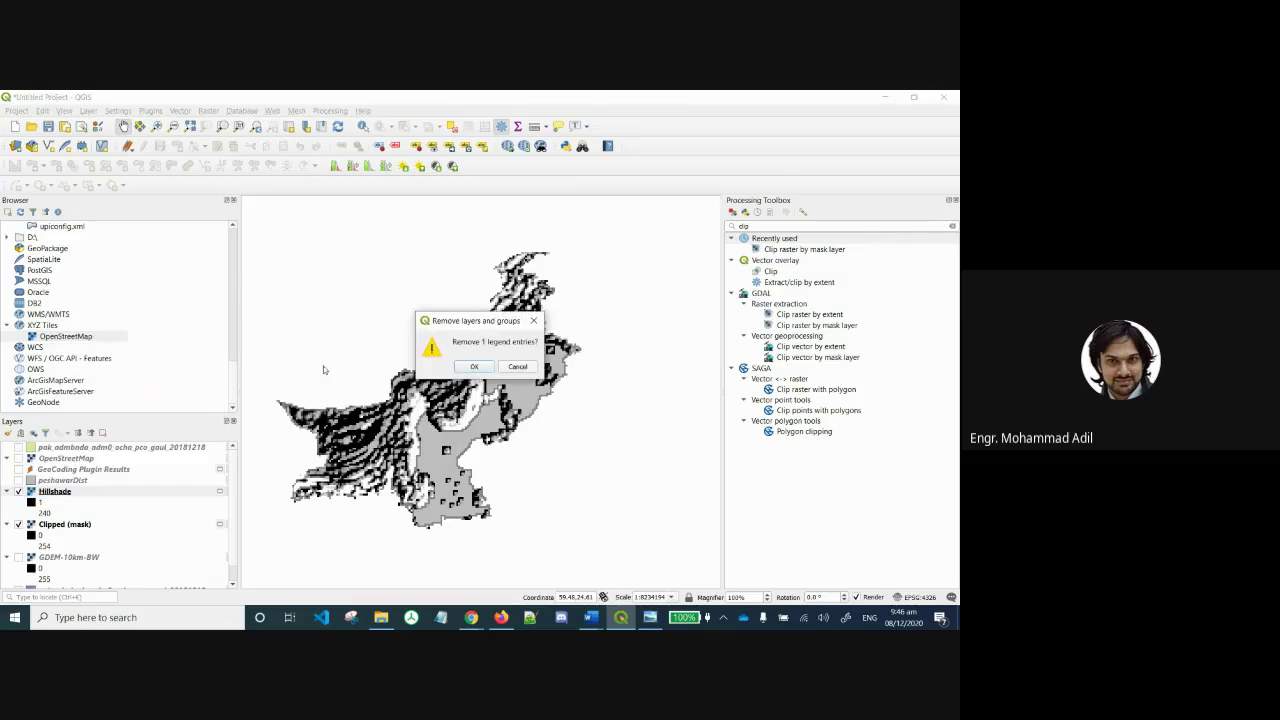
{"action": "left_click", "coordinate": [474, 367]}
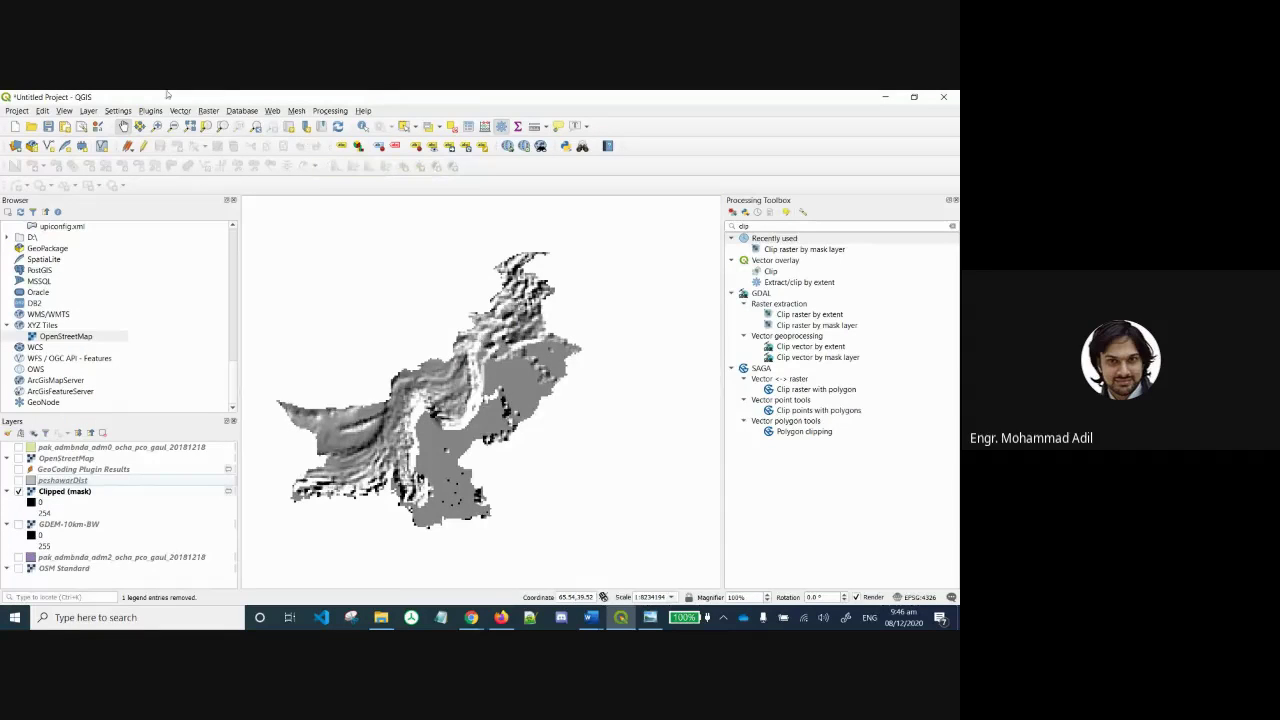
Run the Slope raster analysis on band 1 of the Clipped (mask) layer with a vertical-to-horizontal ratio of 1, output to a temporary file.
{"action": "left_click", "coordinate": [206, 111]}
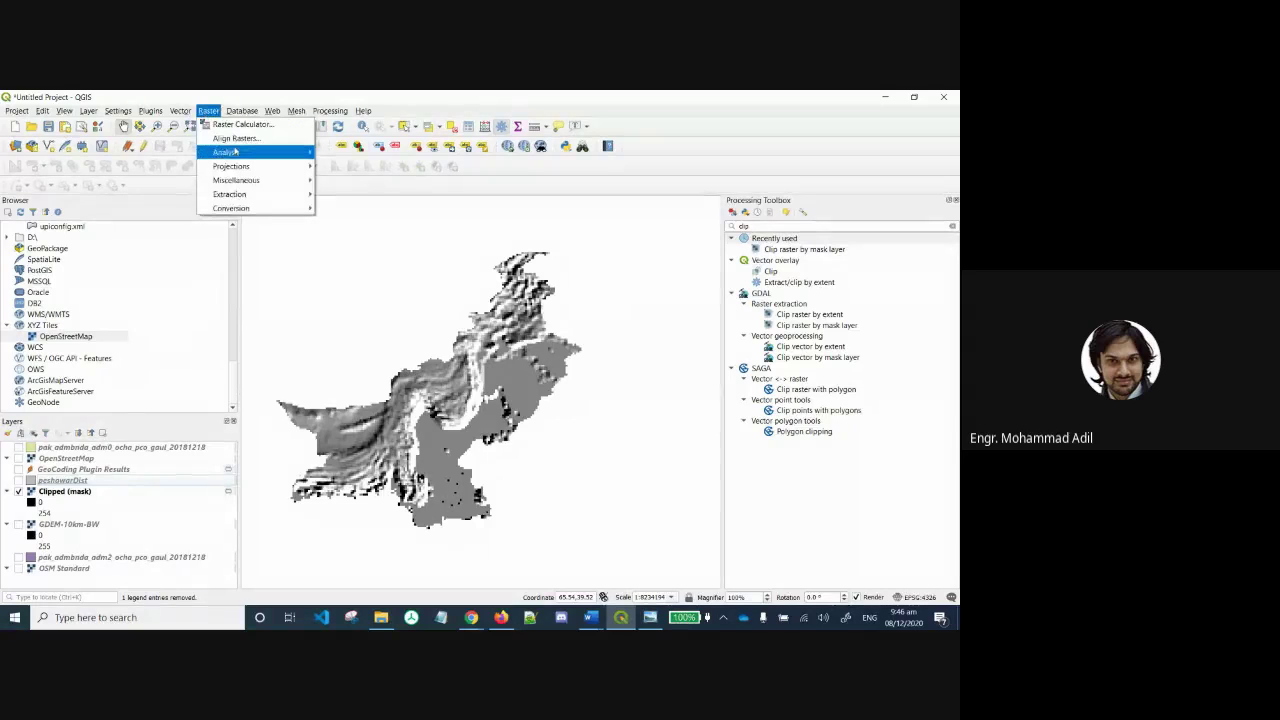
{"action": "mouse_move", "coordinate": [236, 152]}
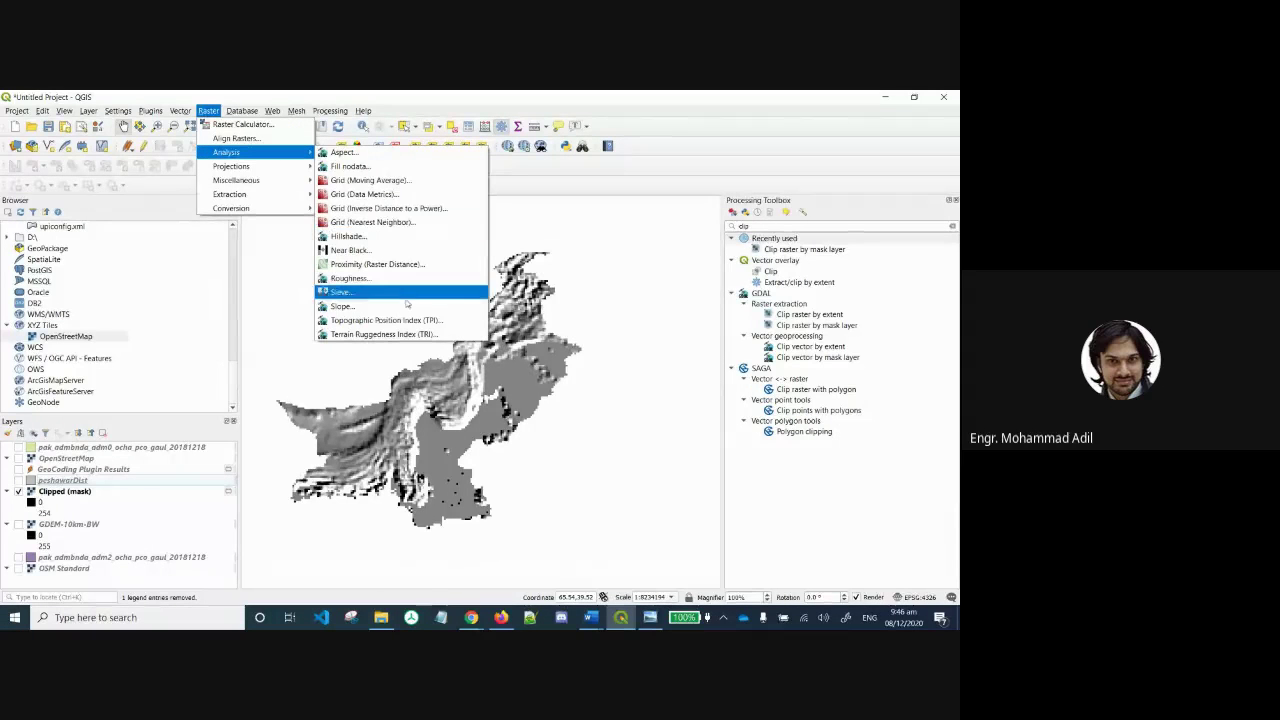
{"action": "left_click", "coordinate": [400, 306]}
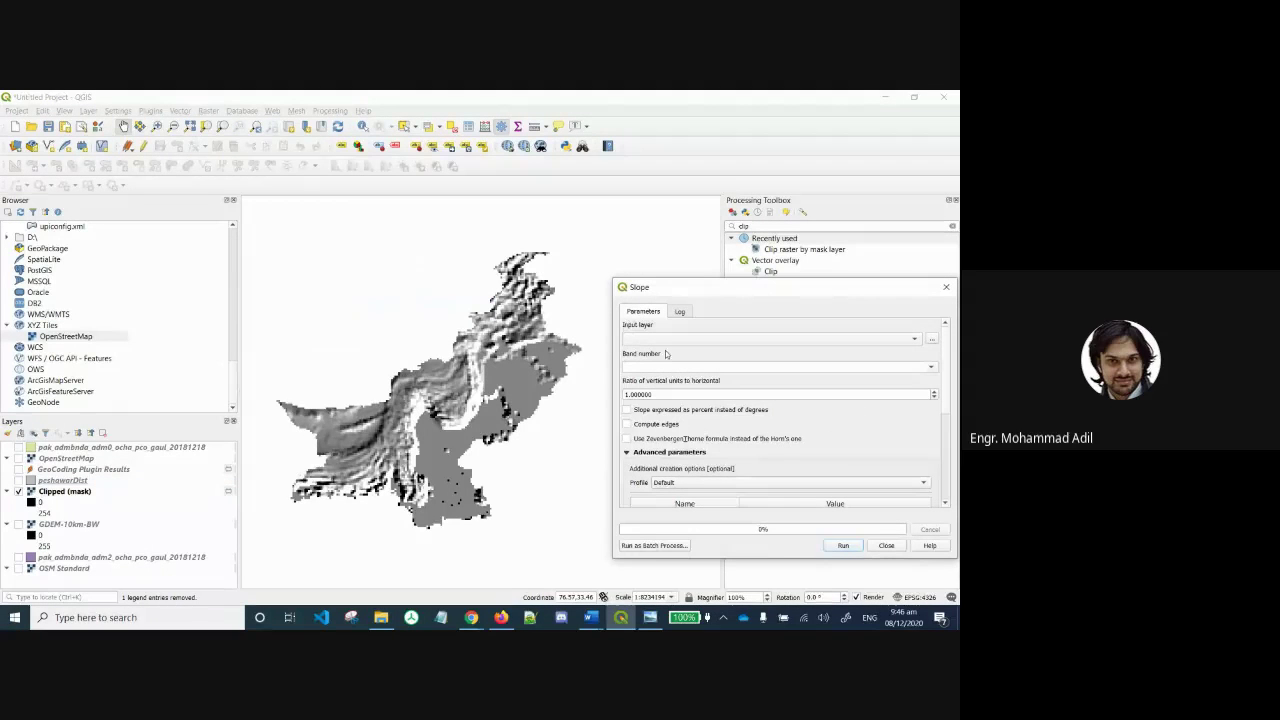
{"action": "left_click", "coordinate": [672, 342]}
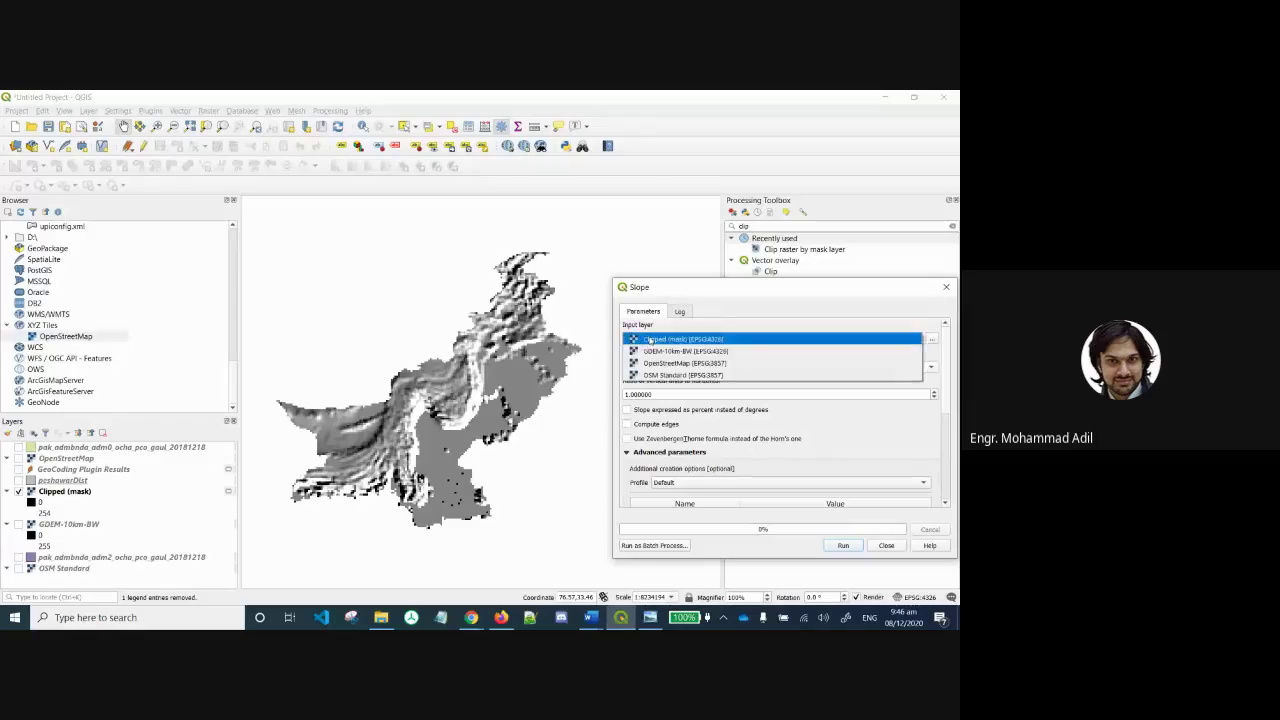
{"action": "left_click", "coordinate": [672, 339]}
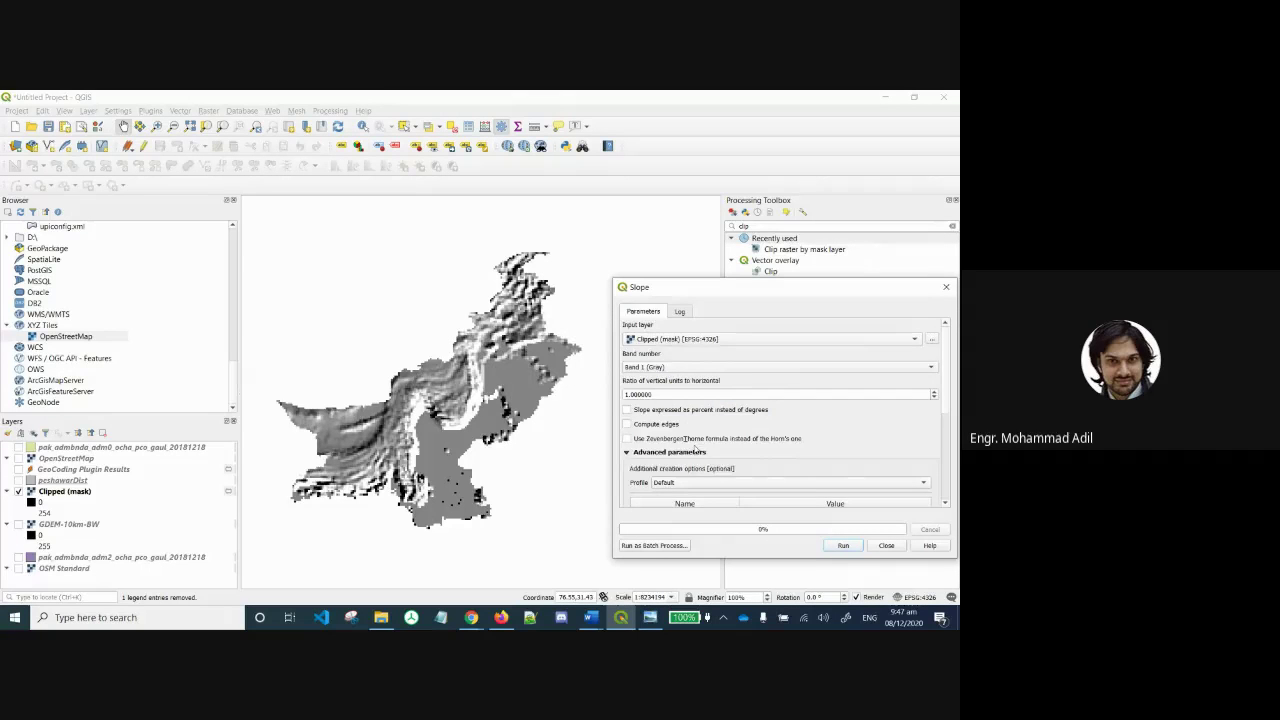
{"action": "scroll", "coordinate": [697, 449], "scroll_direction": "down", "scroll_amount": 5}
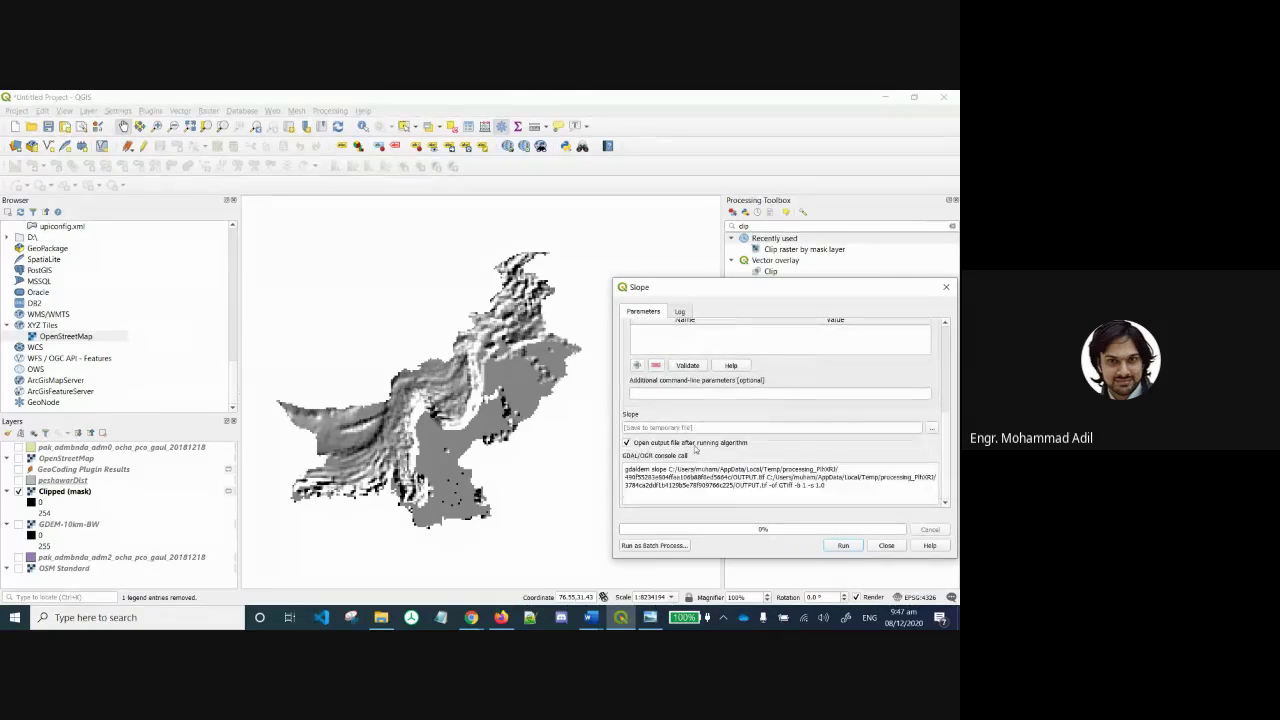
{"action": "left_click", "coordinate": [843, 545]}
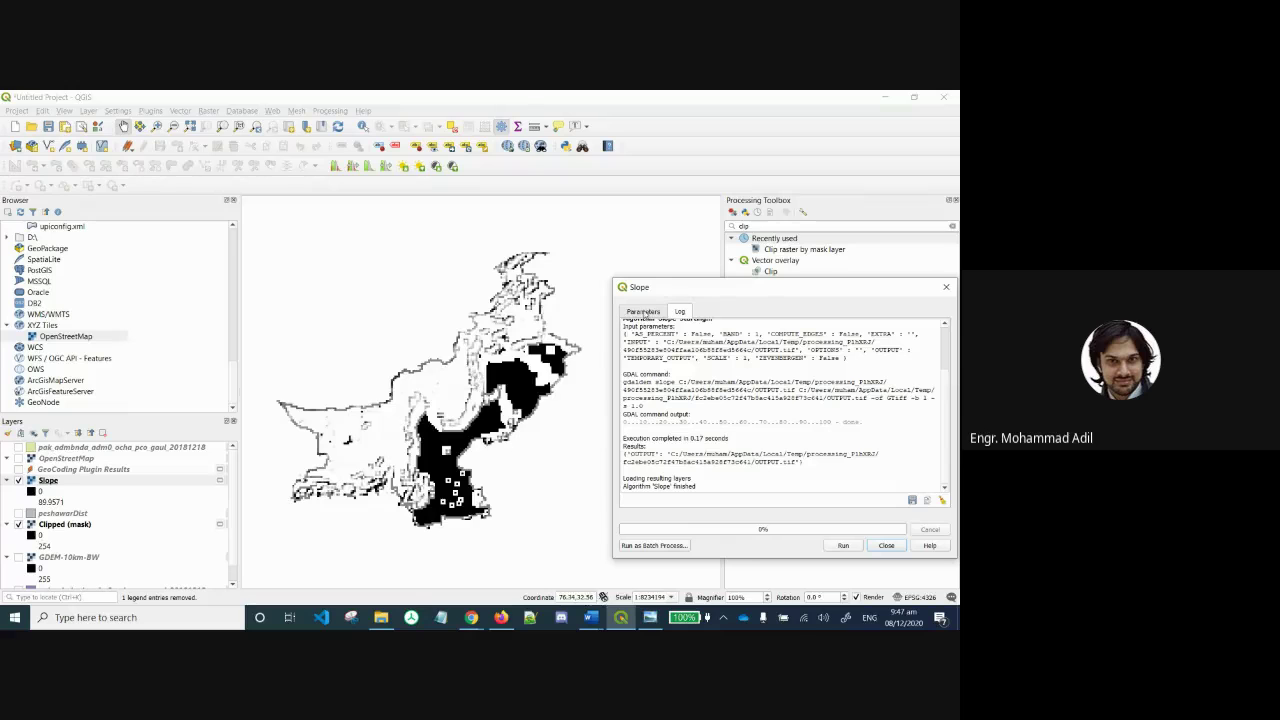
Run the Slope analysis on the Clipped (mask) layer again with the ratio of vertical units to horizontal set to 20, and close the tool.
{"action": "left_click", "coordinate": [644, 314]}
{"action": "scroll", "coordinate": [706, 438], "scroll_direction": "down", "scroll_amount": 5}
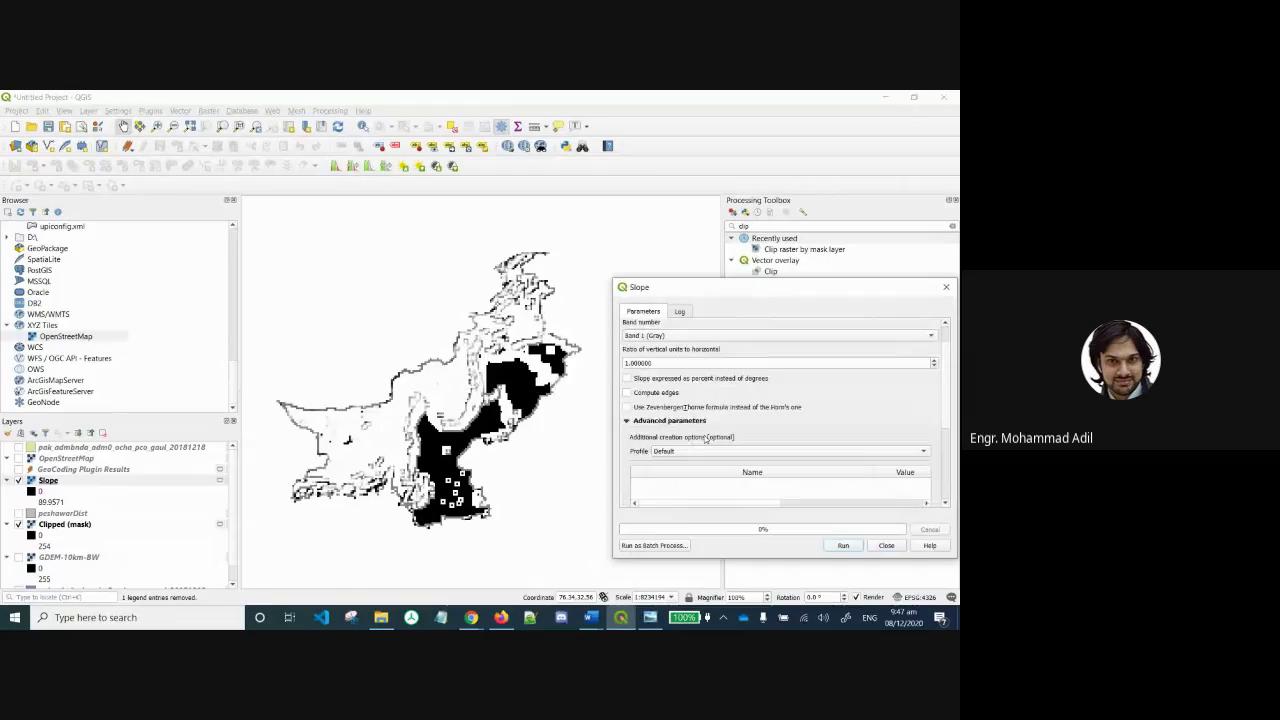
{"action": "scroll", "coordinate": [706, 438], "scroll_direction": "up", "scroll_amount": 2}
{"action": "left_click", "coordinate": [627, 394]}
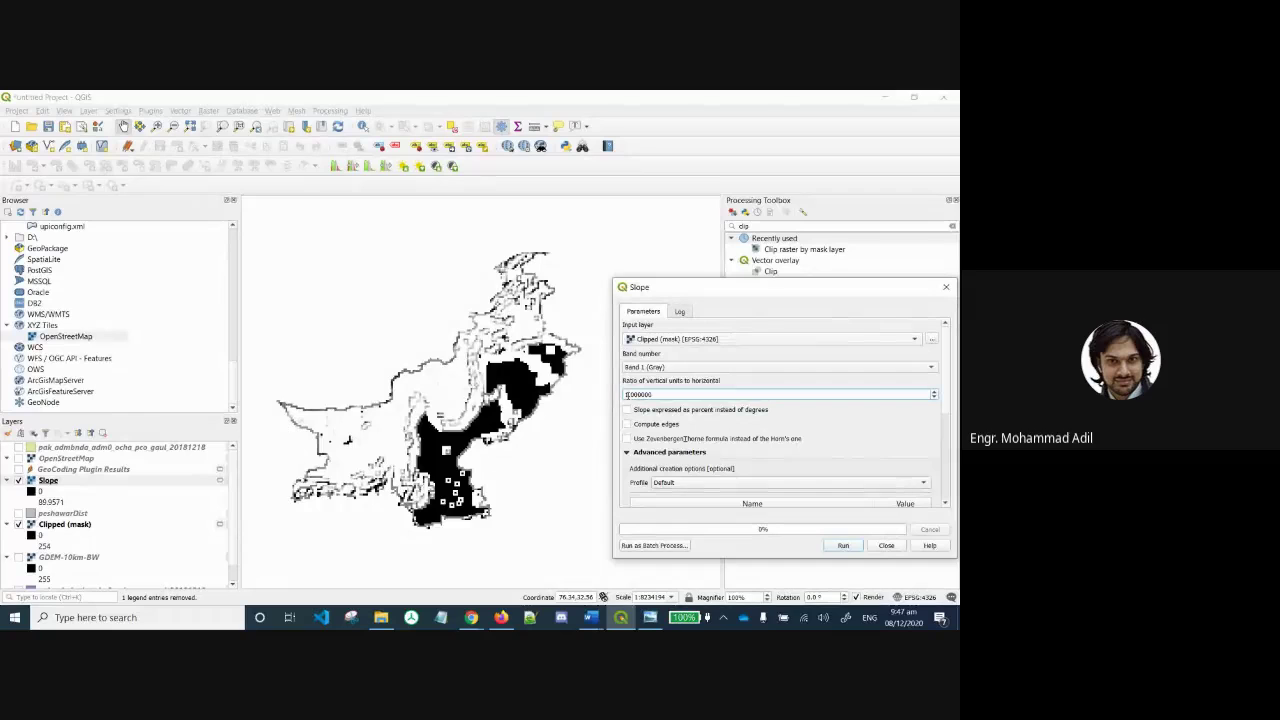
{"action": "key", "text": "BackSpace"}
{"action": "type", "text": "20"}
{"action": "scroll", "coordinate": [780, 430], "scroll_direction": "down", "scroll_amount": 5}
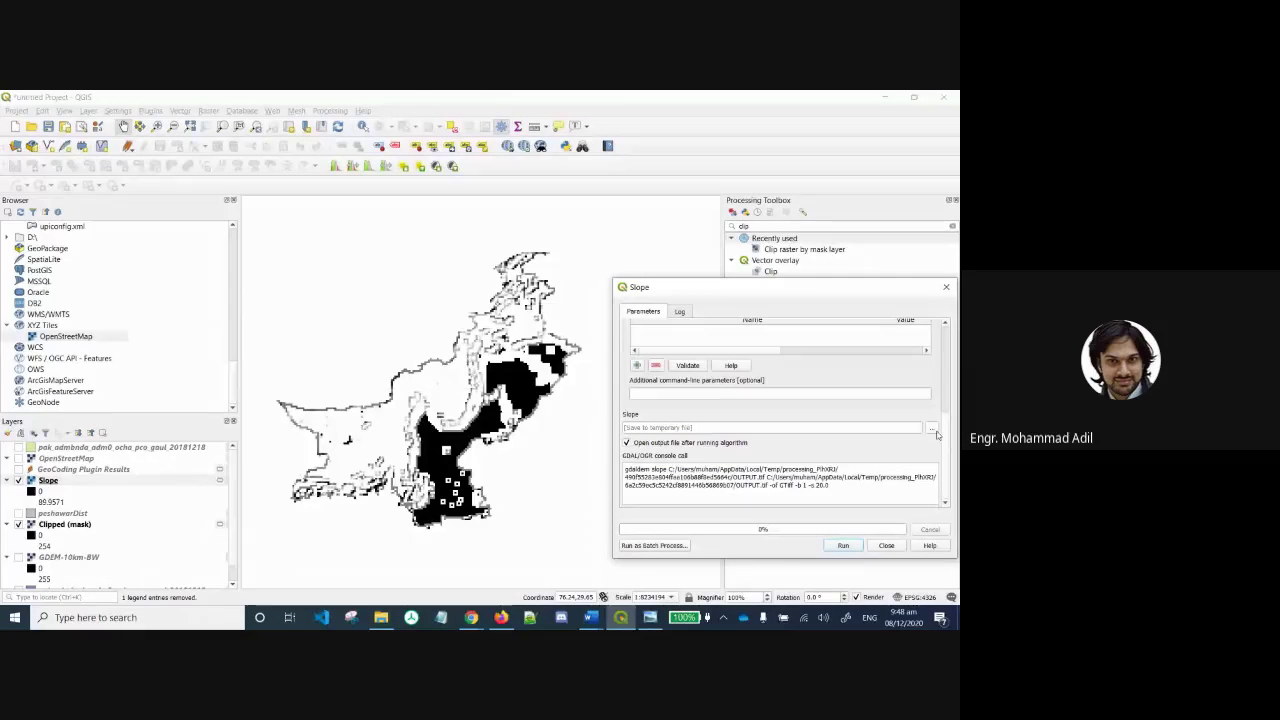
{"action": "left_click", "coordinate": [845, 546]}
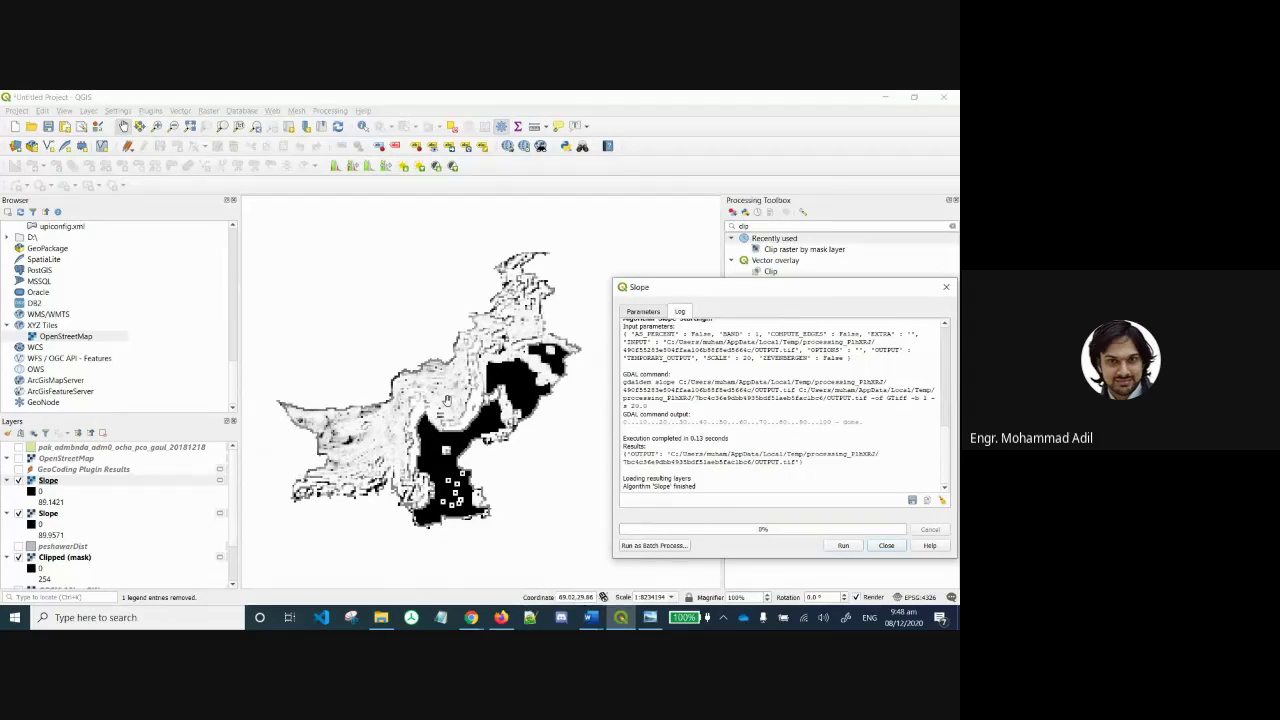
{"action": "left_click", "coordinate": [900, 545]}
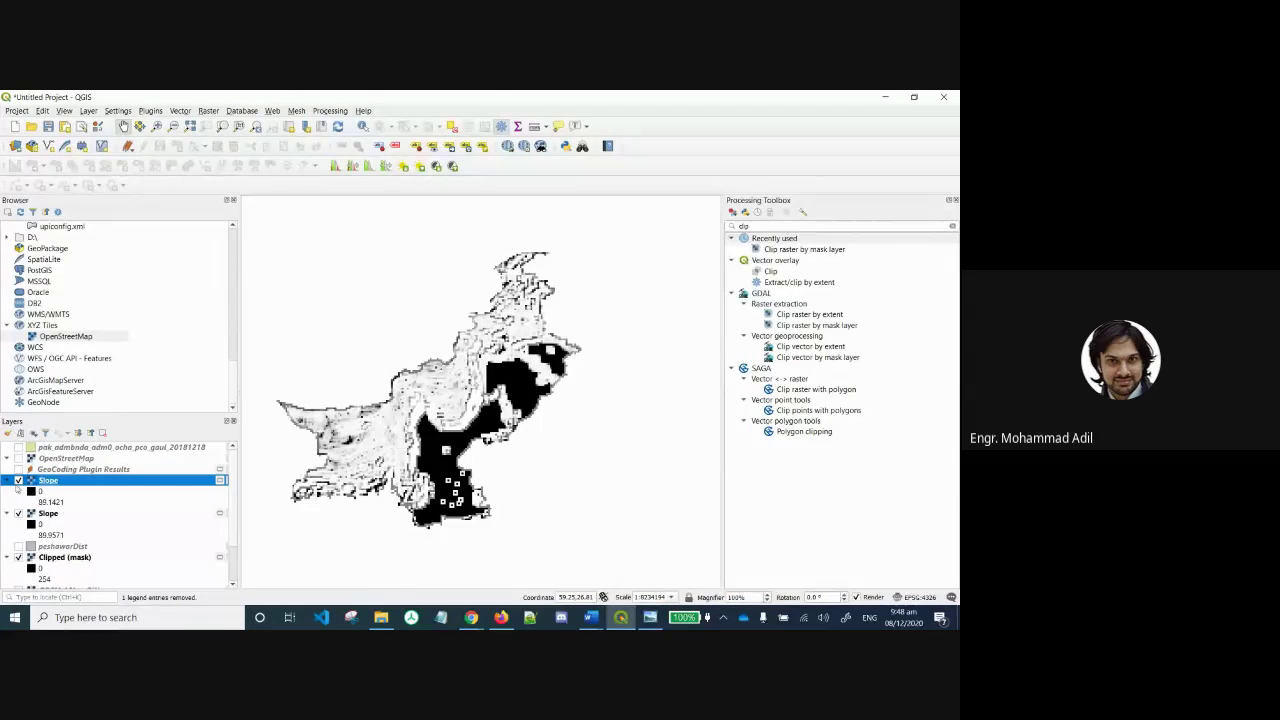
Compare the two Slope layers by hiding and reshowing the upper one, and view its symbology settings without changing them.
{"action": "left_click", "coordinate": [18, 481]}
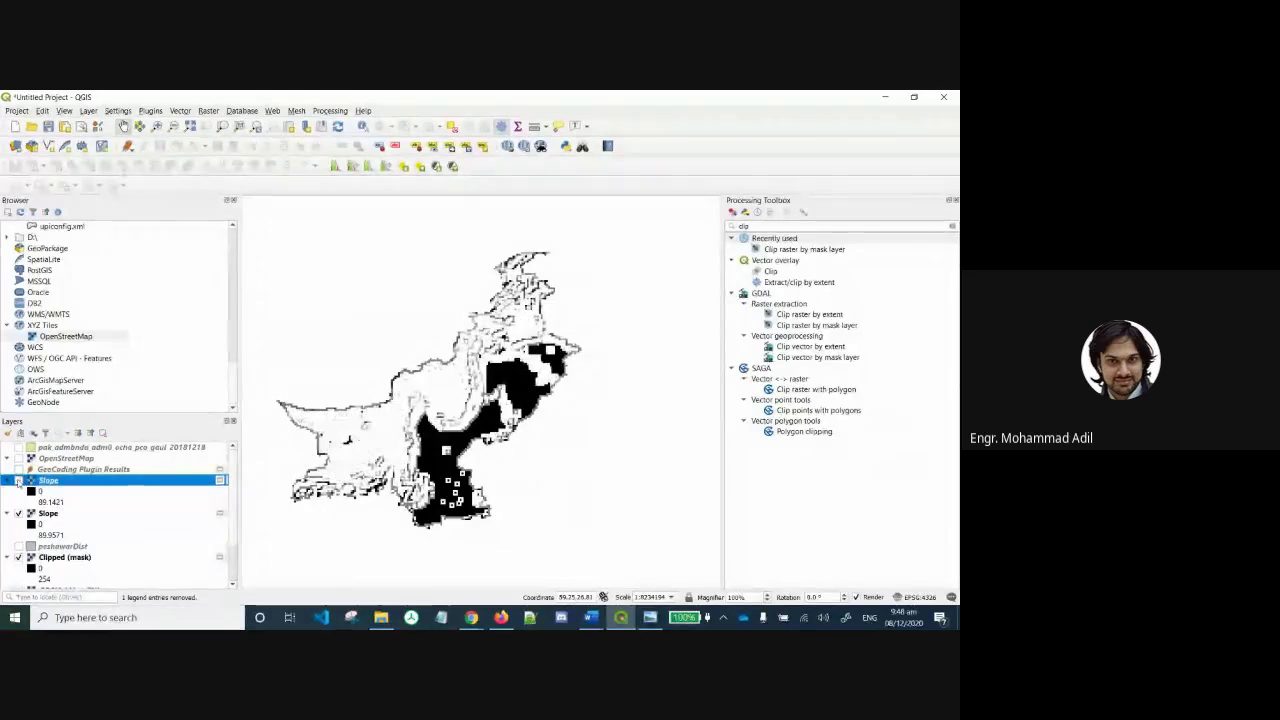
{"action": "left_click", "coordinate": [18, 481]}
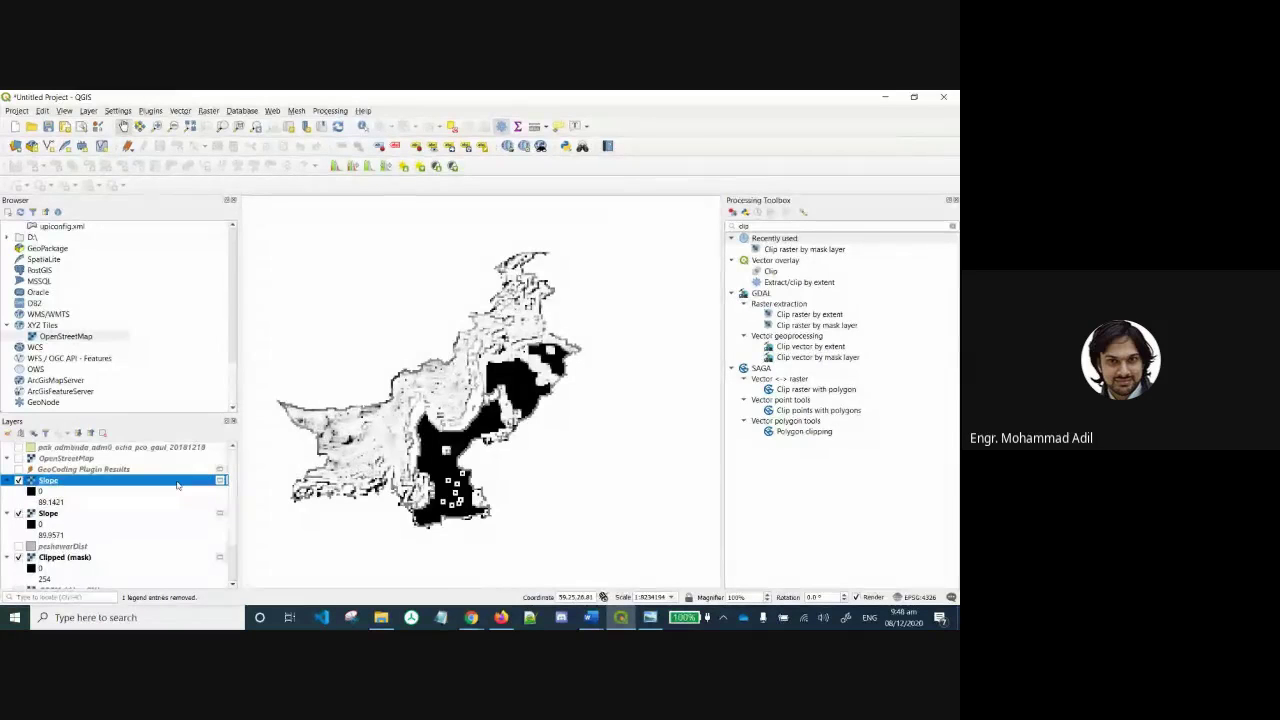
{"action": "double_click", "coordinate": [220, 480]}
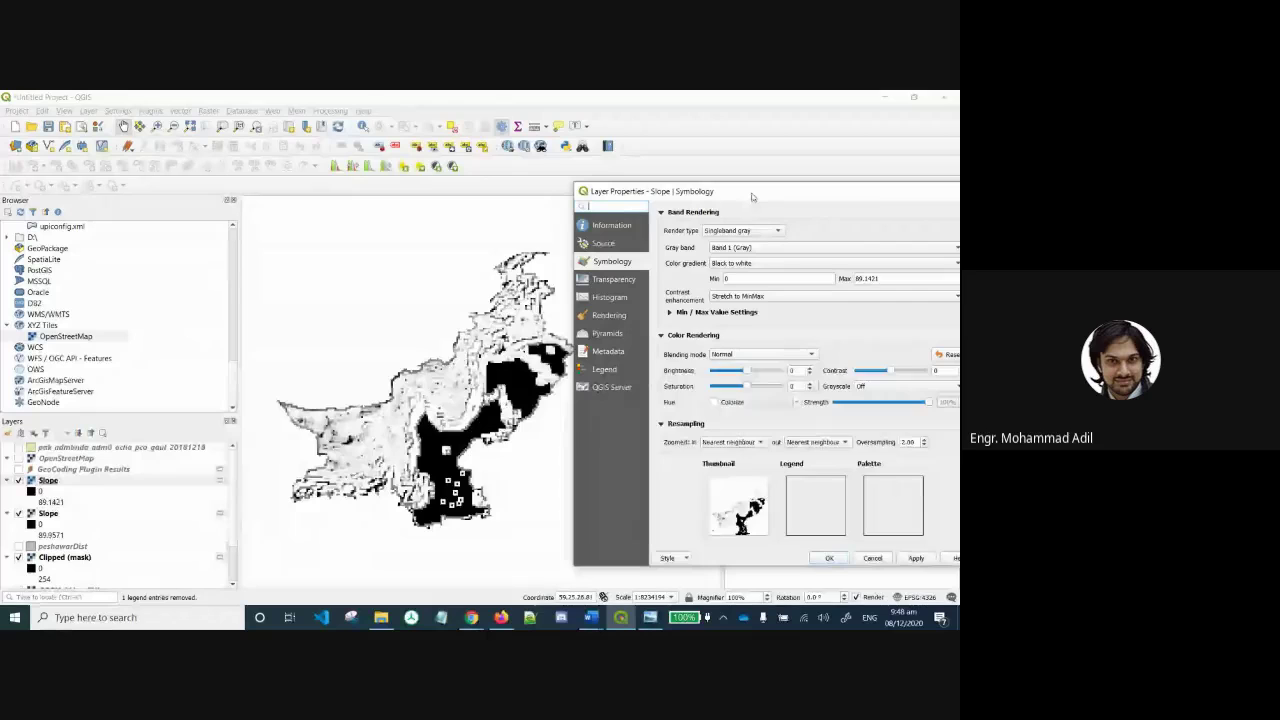
{"action": "left_click_drag", "start_coordinate": [740, 191], "coordinate": [490, 136]}
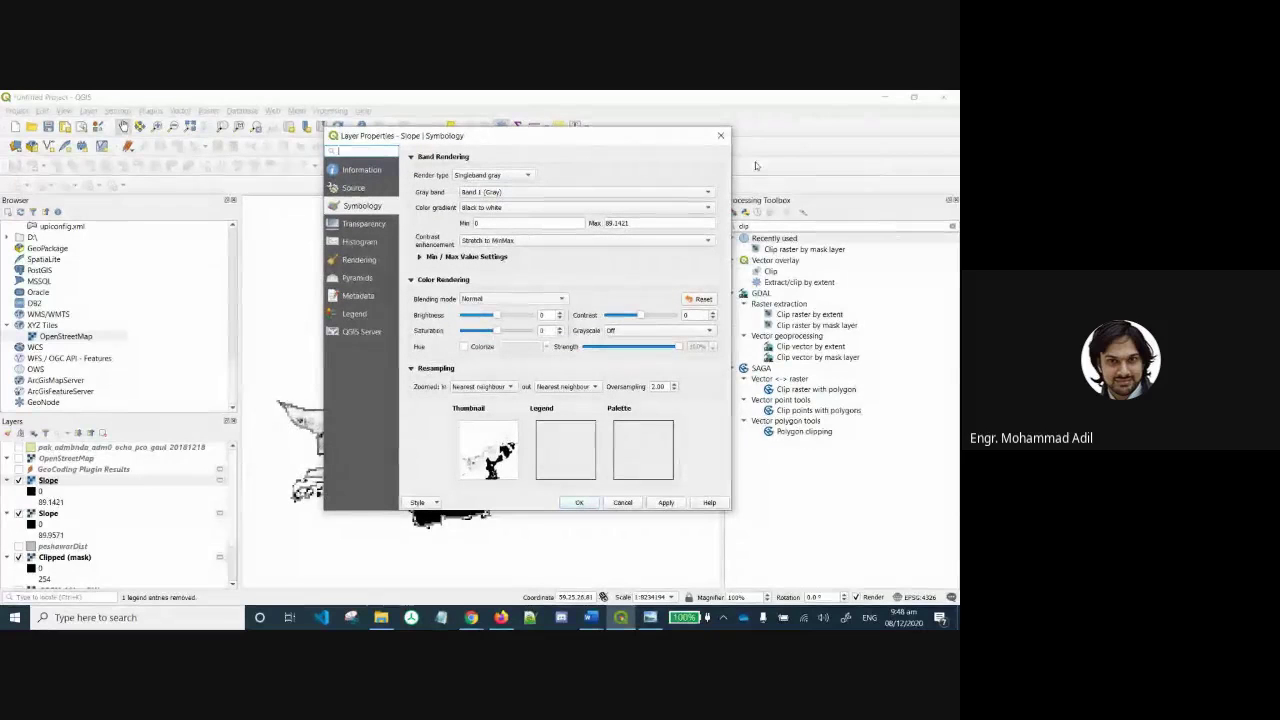
{"action": "left_click", "coordinate": [720, 135]}
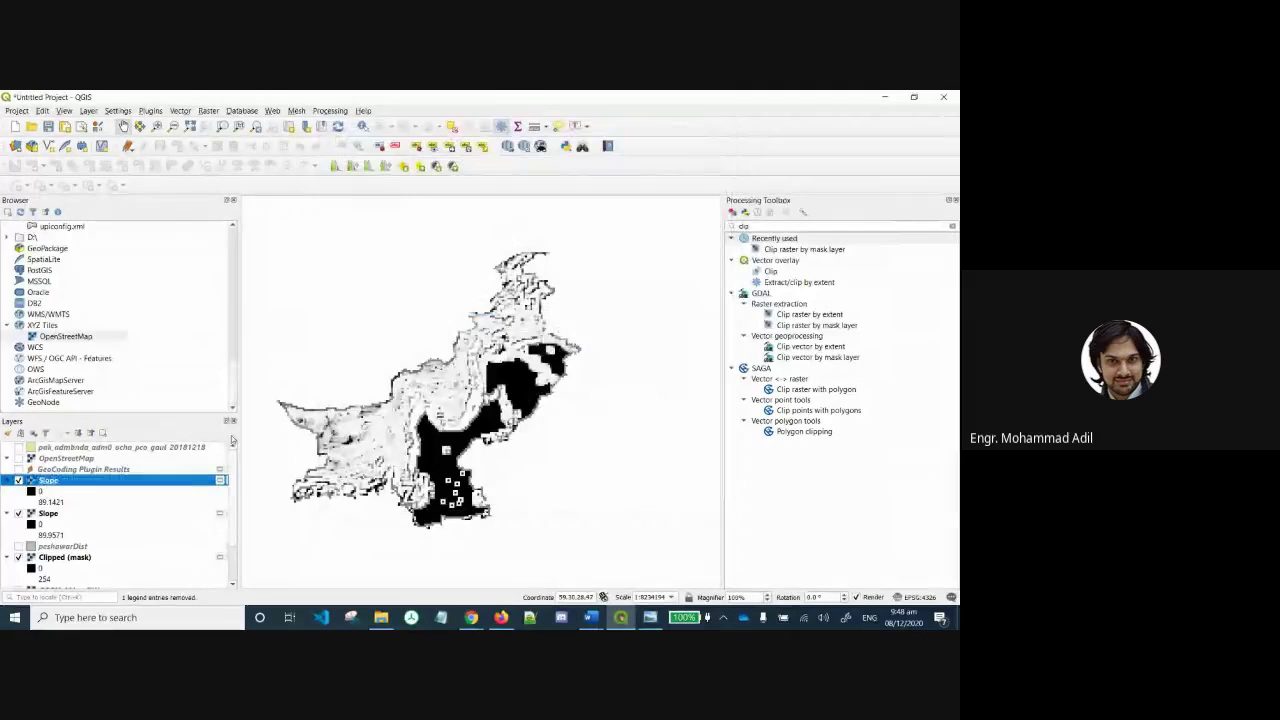
{"action": "left_click", "coordinate": [222, 514]}
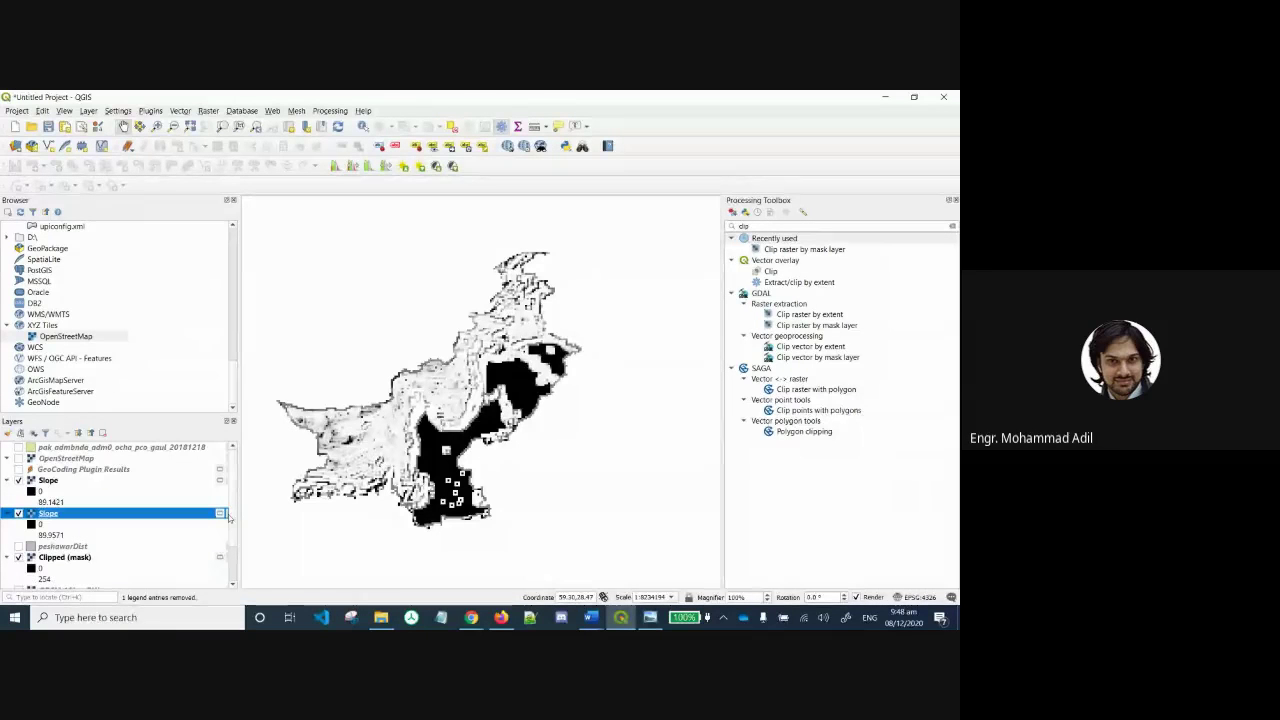
Examine the upper Slope layer's source and provider information, highlight part of its file path, and close the properties without changes.
{"action": "double_click", "coordinate": [223, 482]}
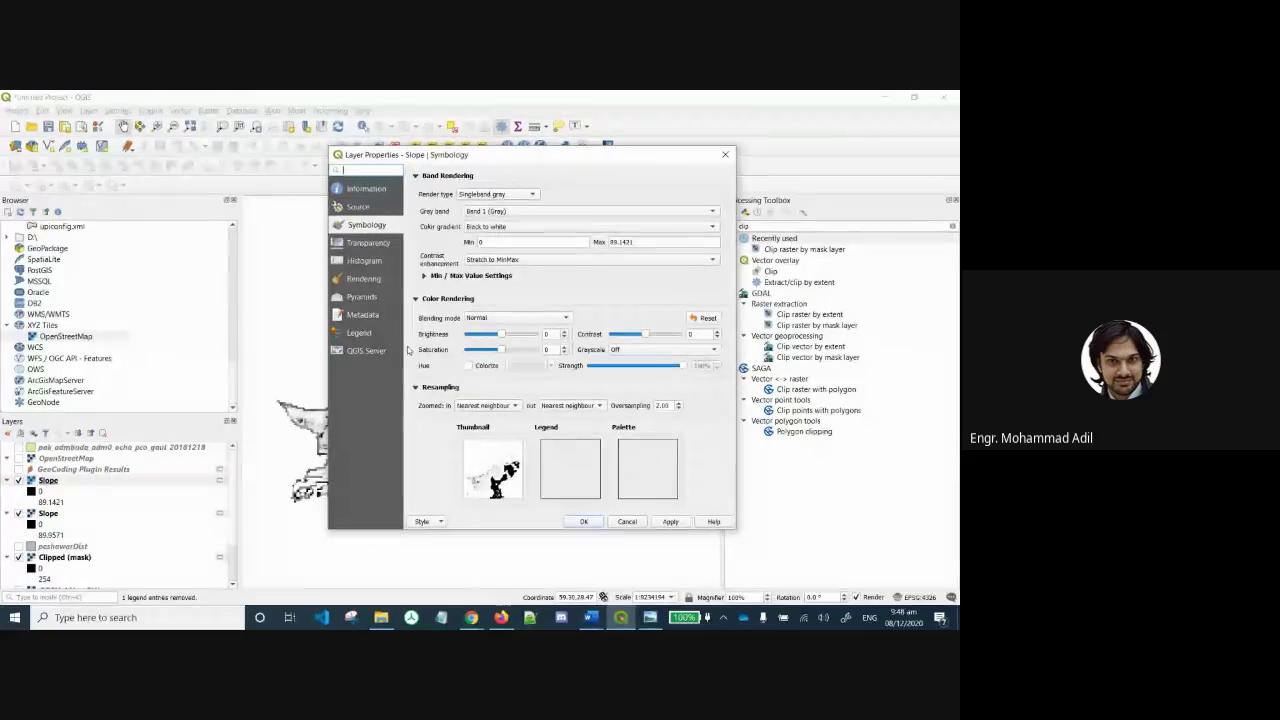
{"action": "left_click", "coordinate": [362, 207]}
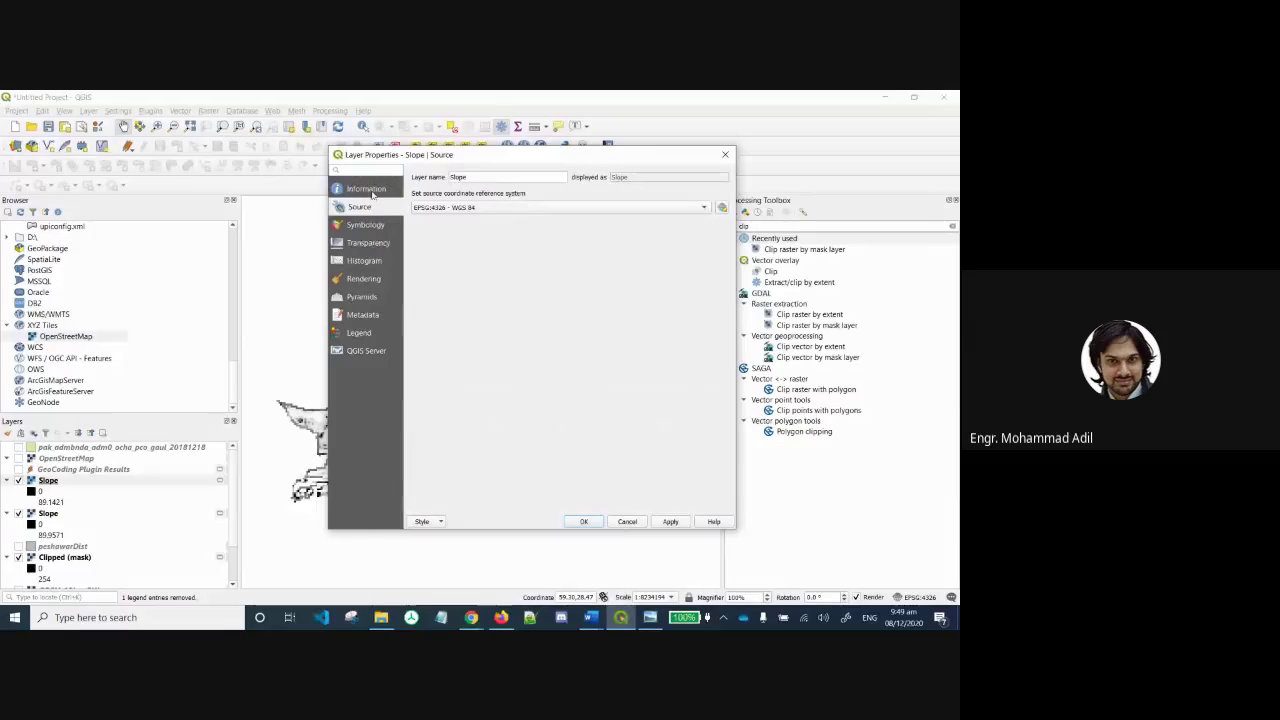
{"action": "left_click", "coordinate": [372, 191]}
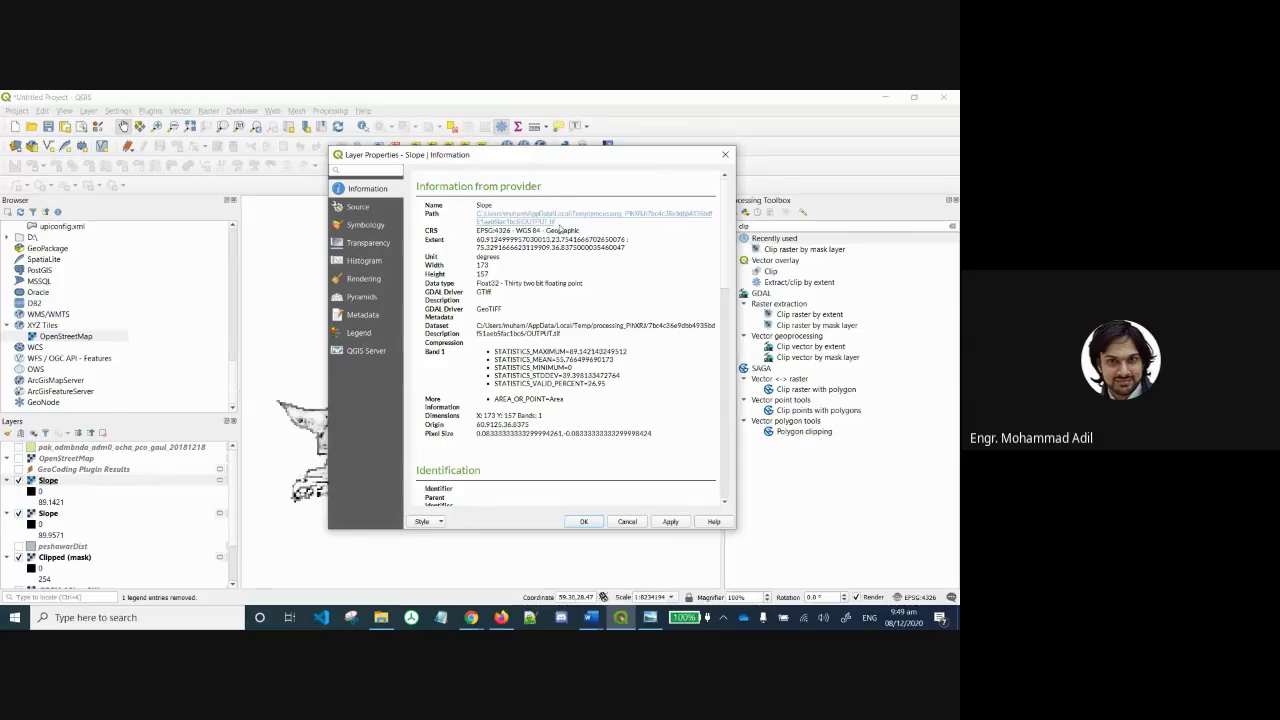
{"action": "left_click_drag", "start_coordinate": [556, 222], "coordinate": [648, 213]}
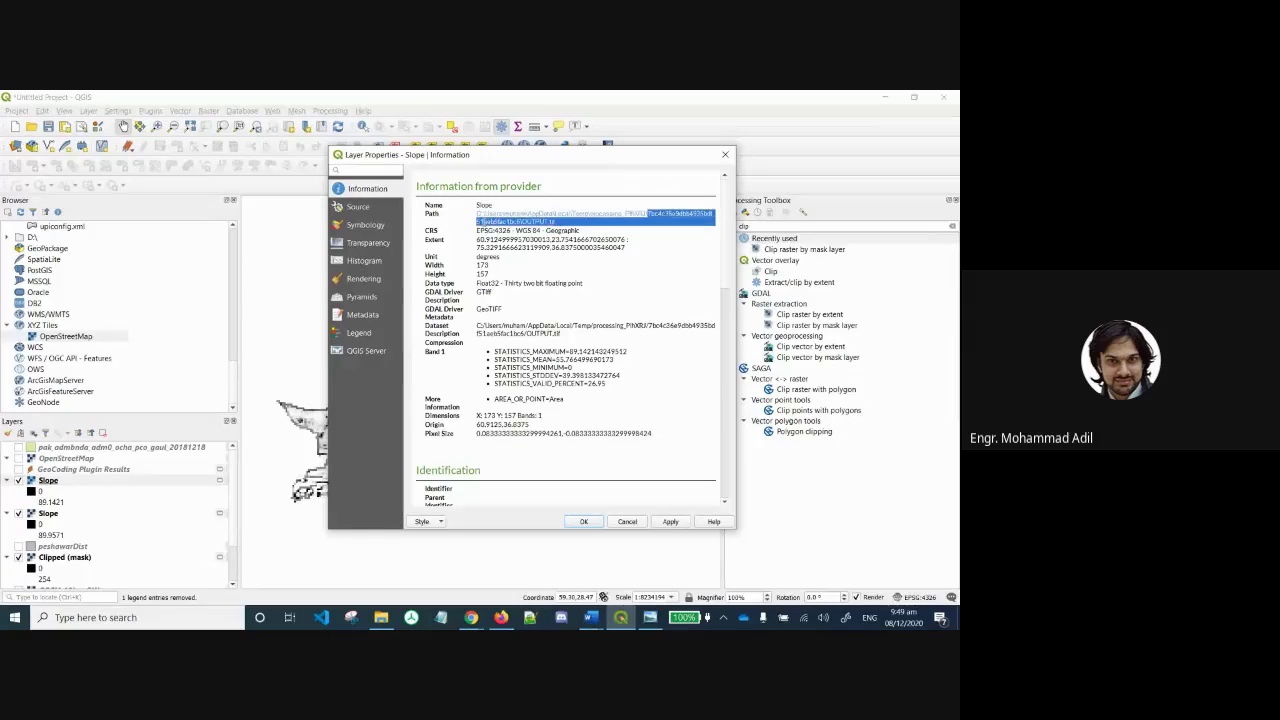
{"action": "left_click", "coordinate": [568, 459]}
{"action": "left_click", "coordinate": [627, 522]}
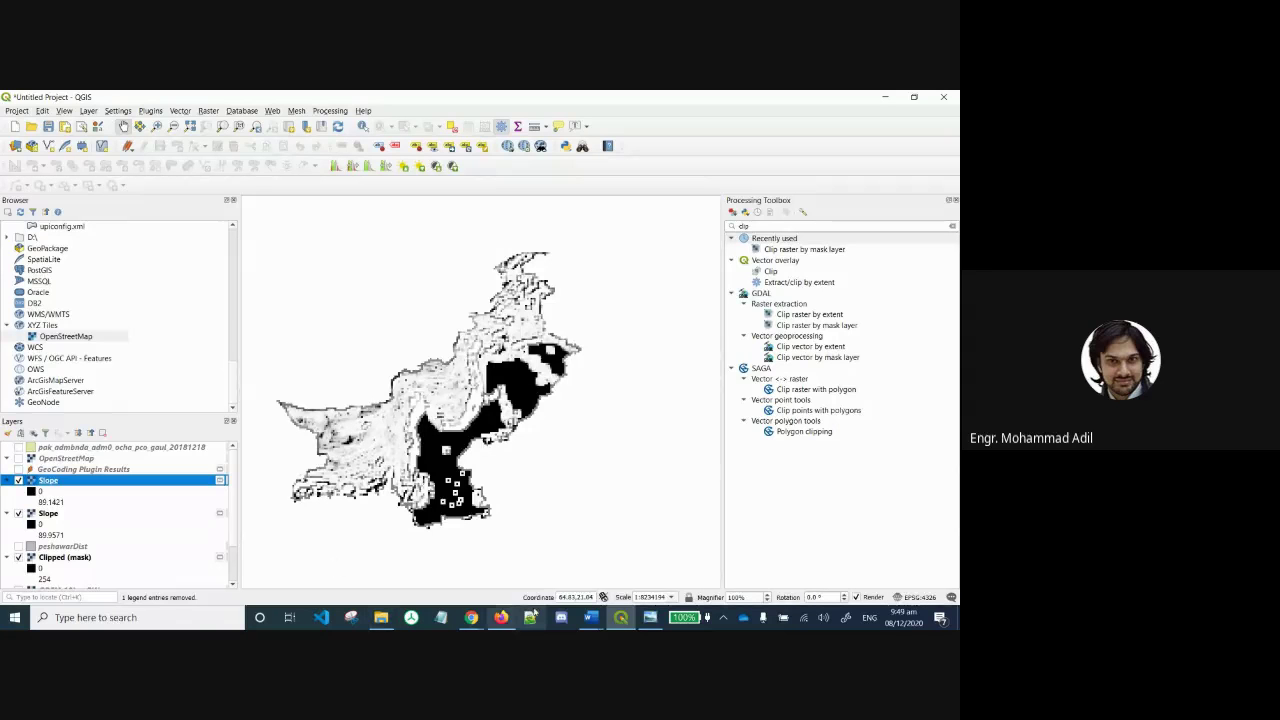
Switch to the Lecture 4 Class Activities document in Word and review the new vector layer, CRS, OpenStreetMap and QuickMapService items.
{"action": "left_click", "coordinate": [588, 620]}
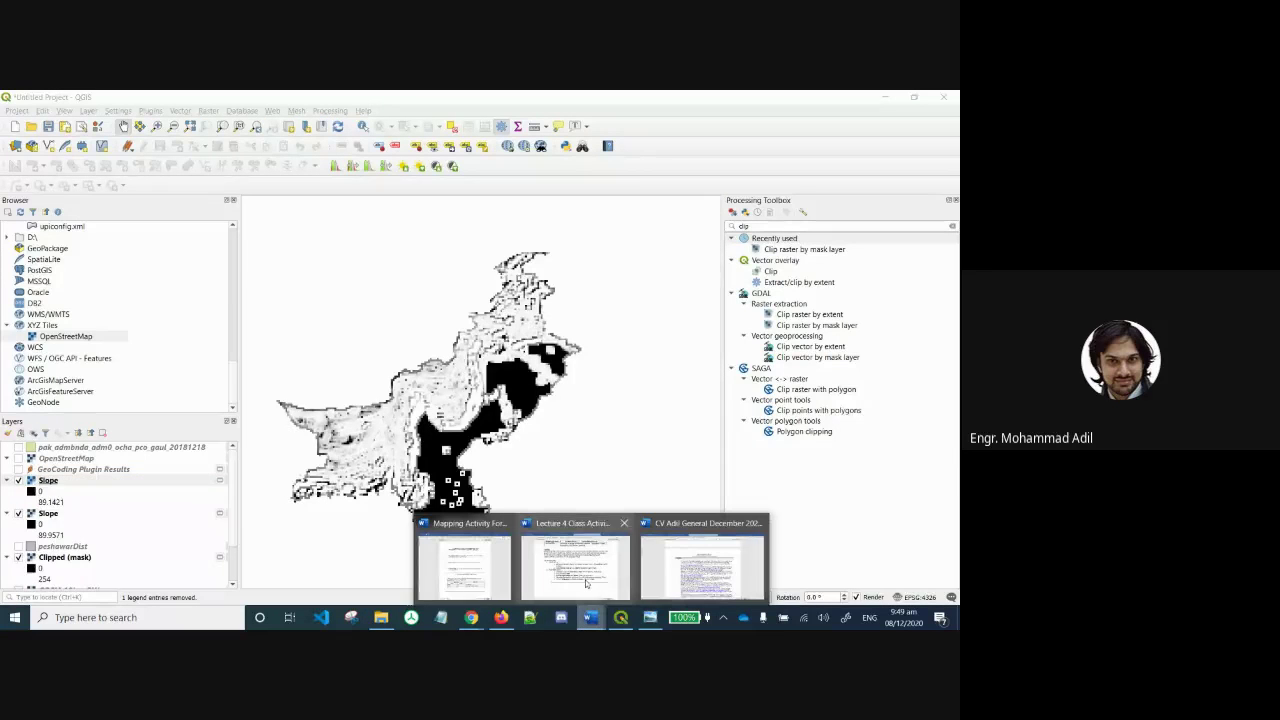
{"action": "left_click", "coordinate": [586, 580]}
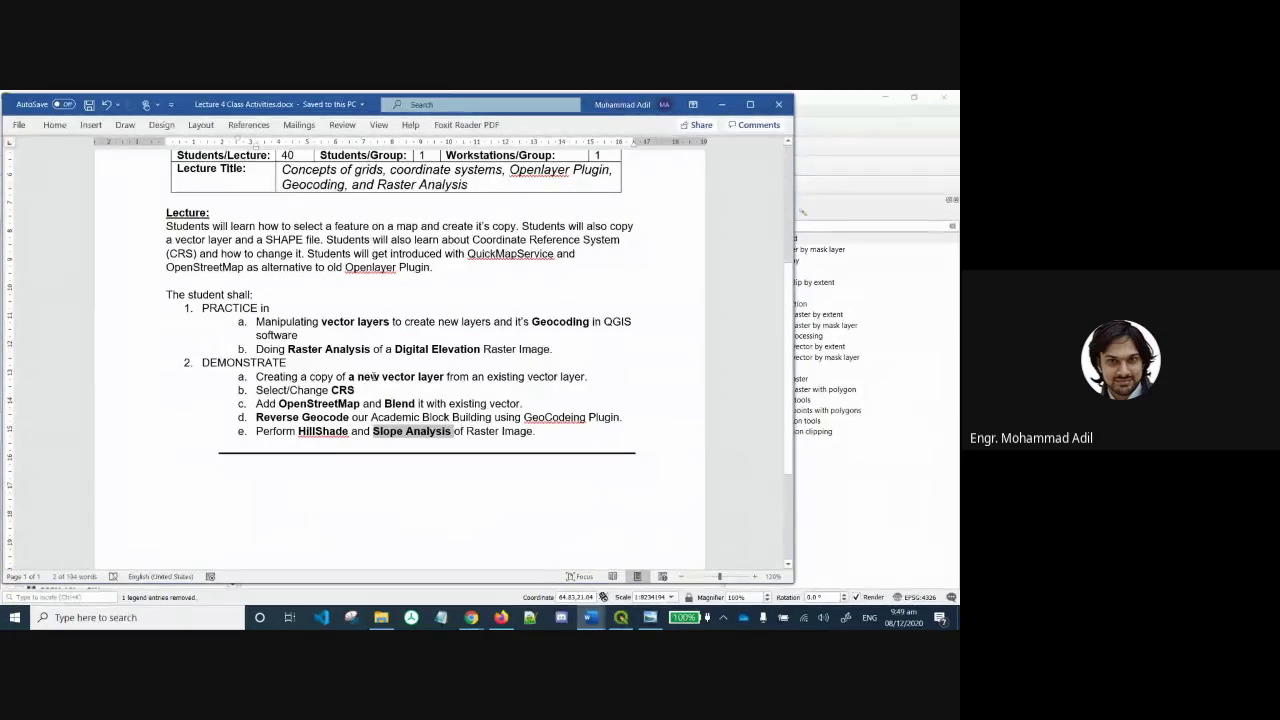
{"action": "left_click_drag", "start_coordinate": [372, 376], "coordinate": [440, 378]}
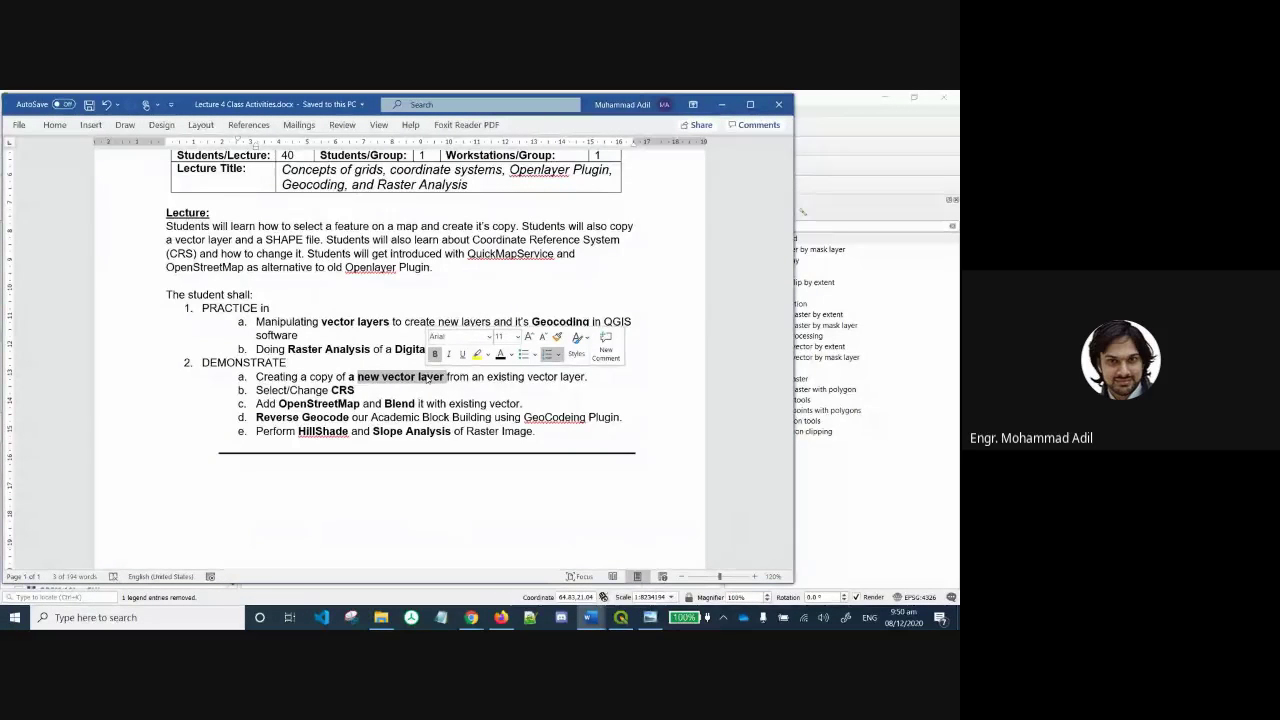
{"action": "left_click_drag", "start_coordinate": [356, 390], "coordinate": [330, 391]}
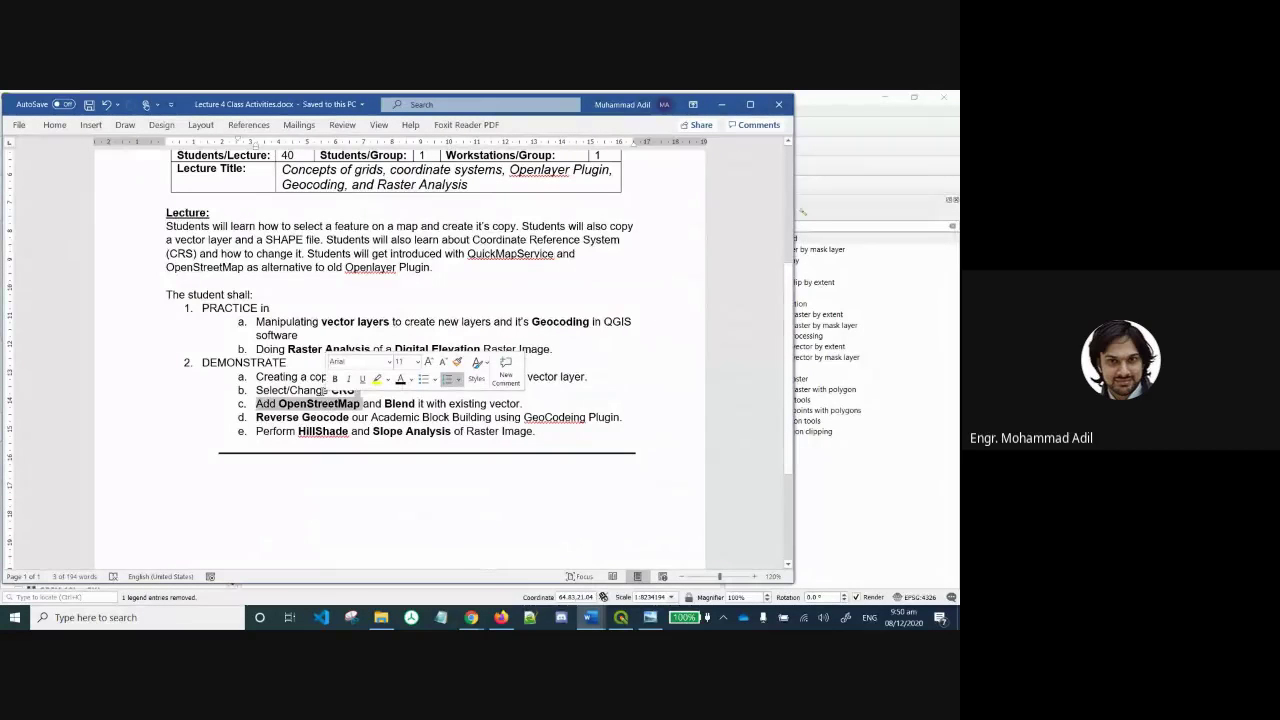
{"action": "left_click", "coordinate": [324, 390]}
{"action": "left_click_drag", "start_coordinate": [324, 390], "coordinate": [349, 392]}
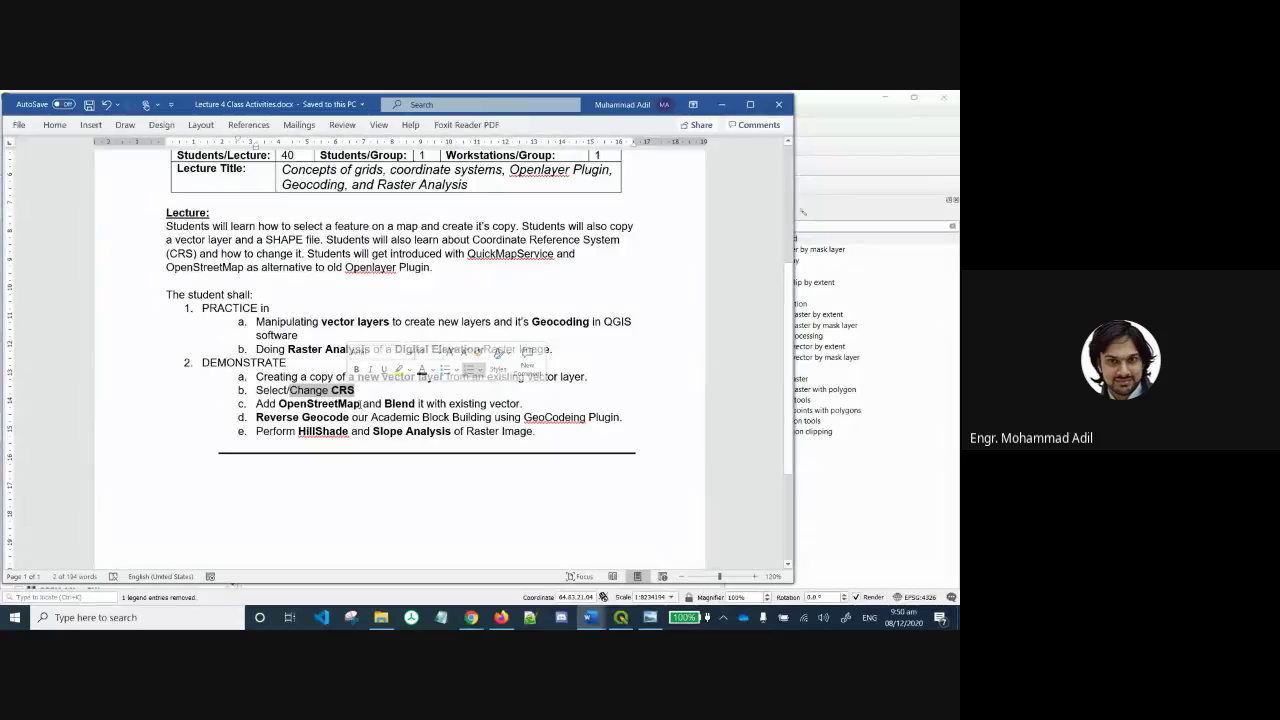
{"action": "double_click", "coordinate": [318, 403]}
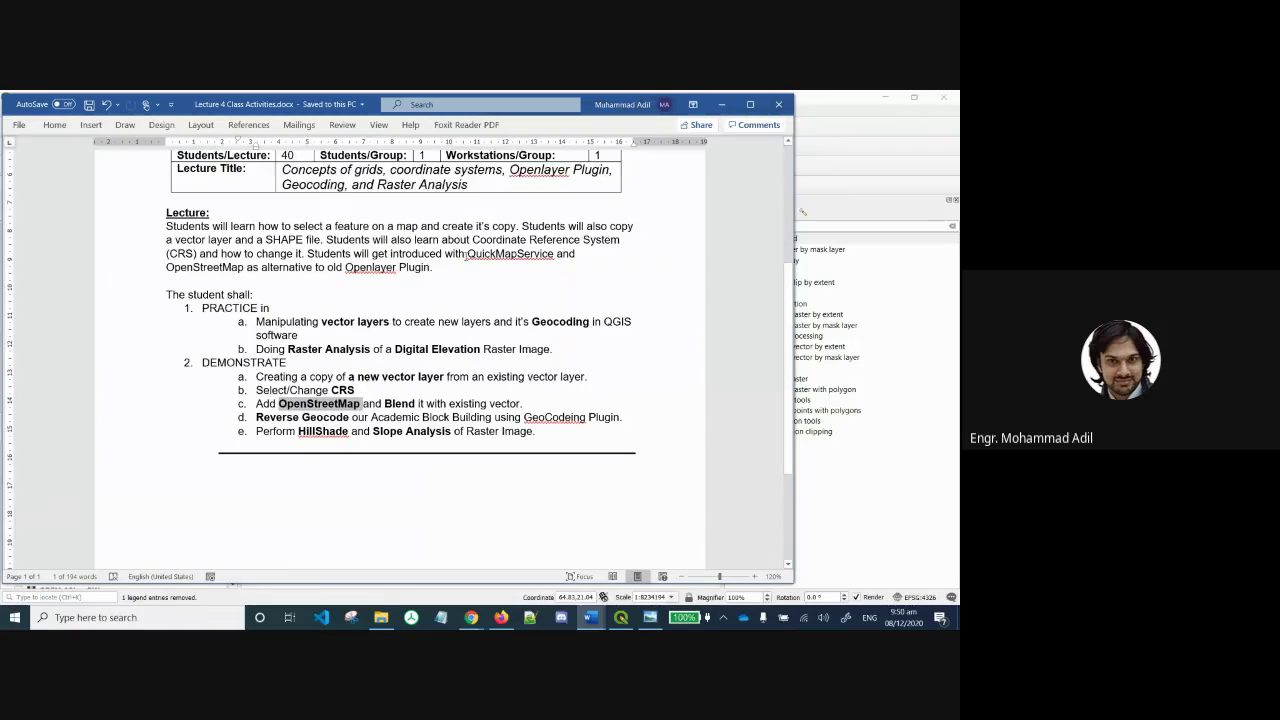
{"action": "left_click_drag", "start_coordinate": [464, 254], "coordinate": [547, 254]}
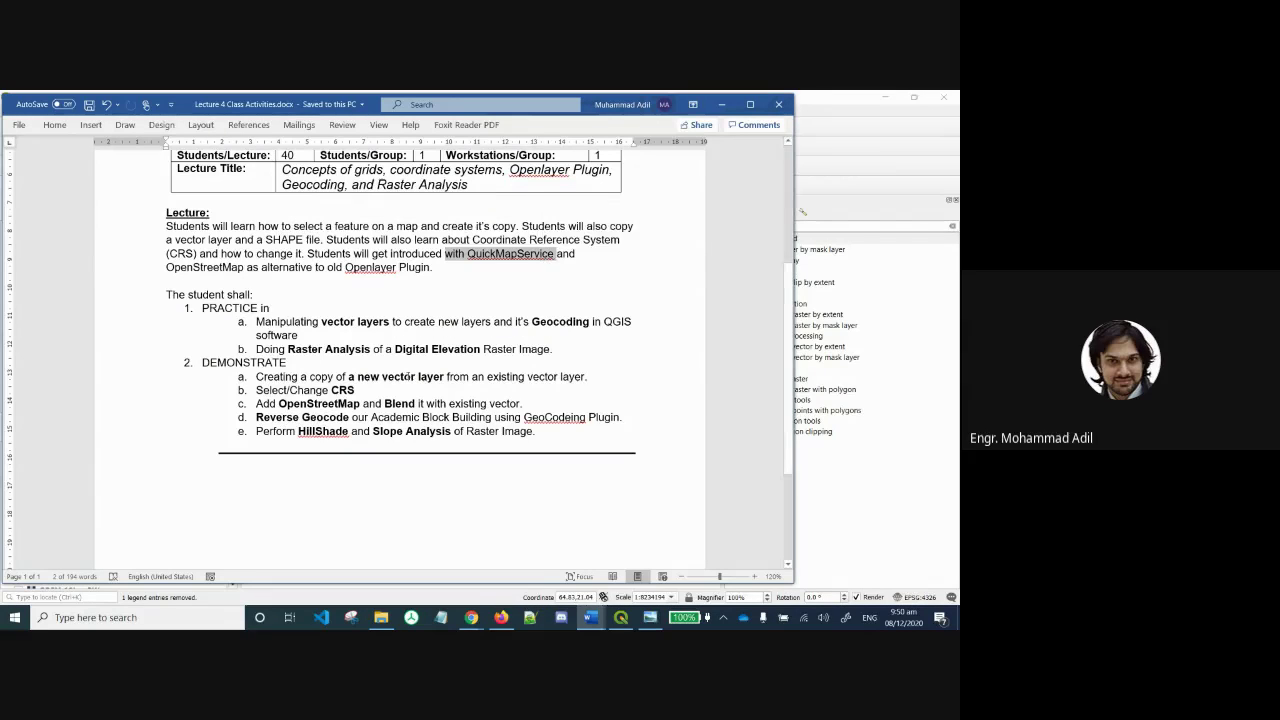
Review the Blend, Reverse Geocode, HillShade and Slope Analysis activities in the DEMONSTRATE list, highlighting their wording.
{"action": "left_click_drag", "start_coordinate": [384, 403], "coordinate": [414, 404]}
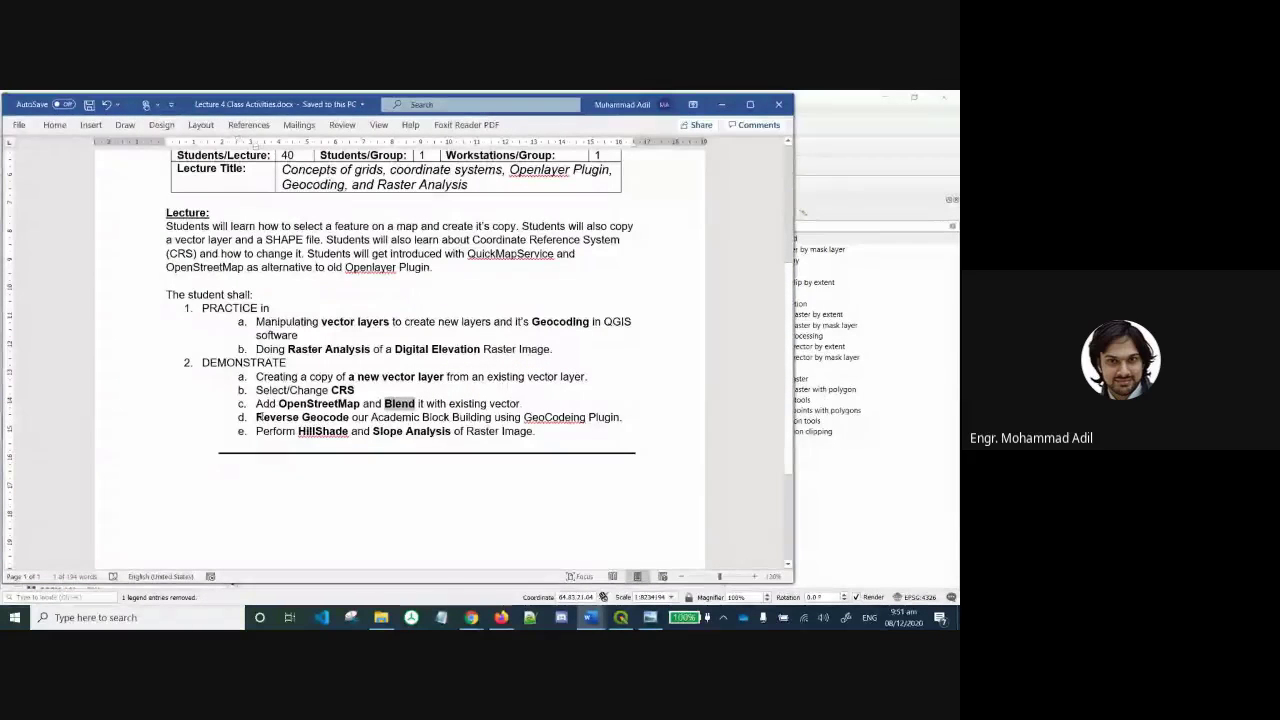
{"action": "left_click_drag", "start_coordinate": [258, 417], "coordinate": [345, 431]}
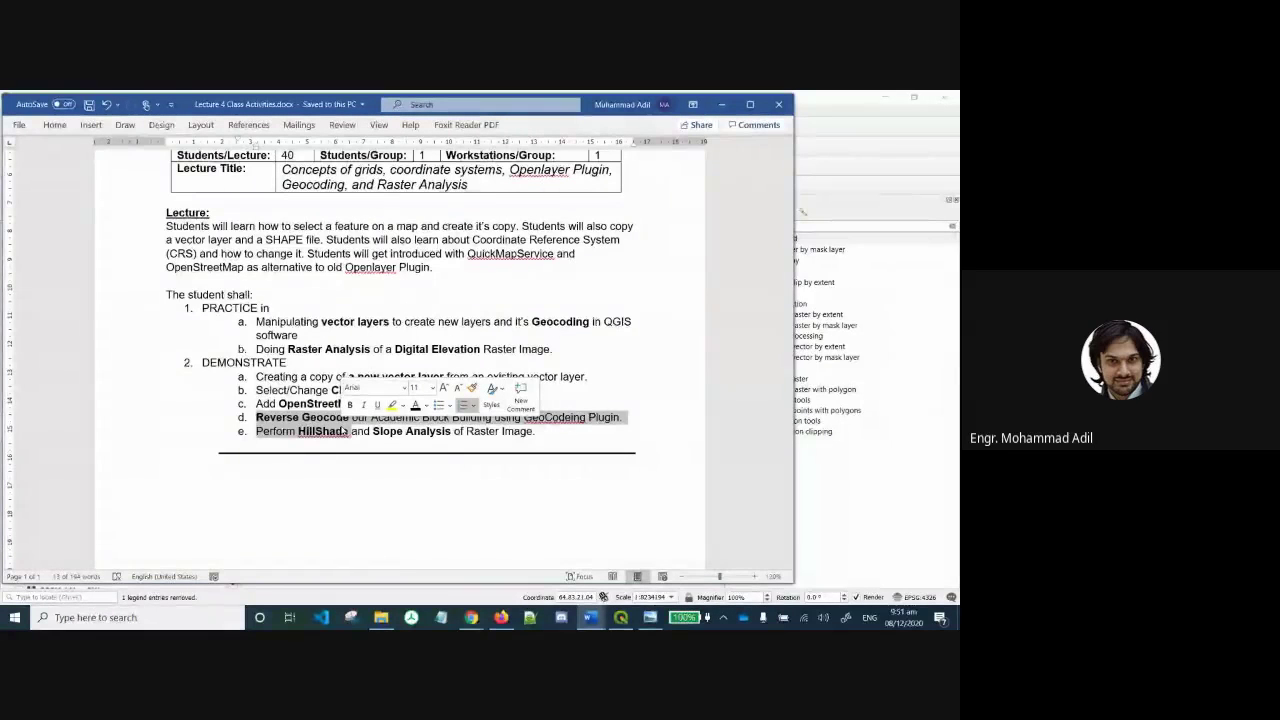
{"action": "left_click", "coordinate": [427, 440]}
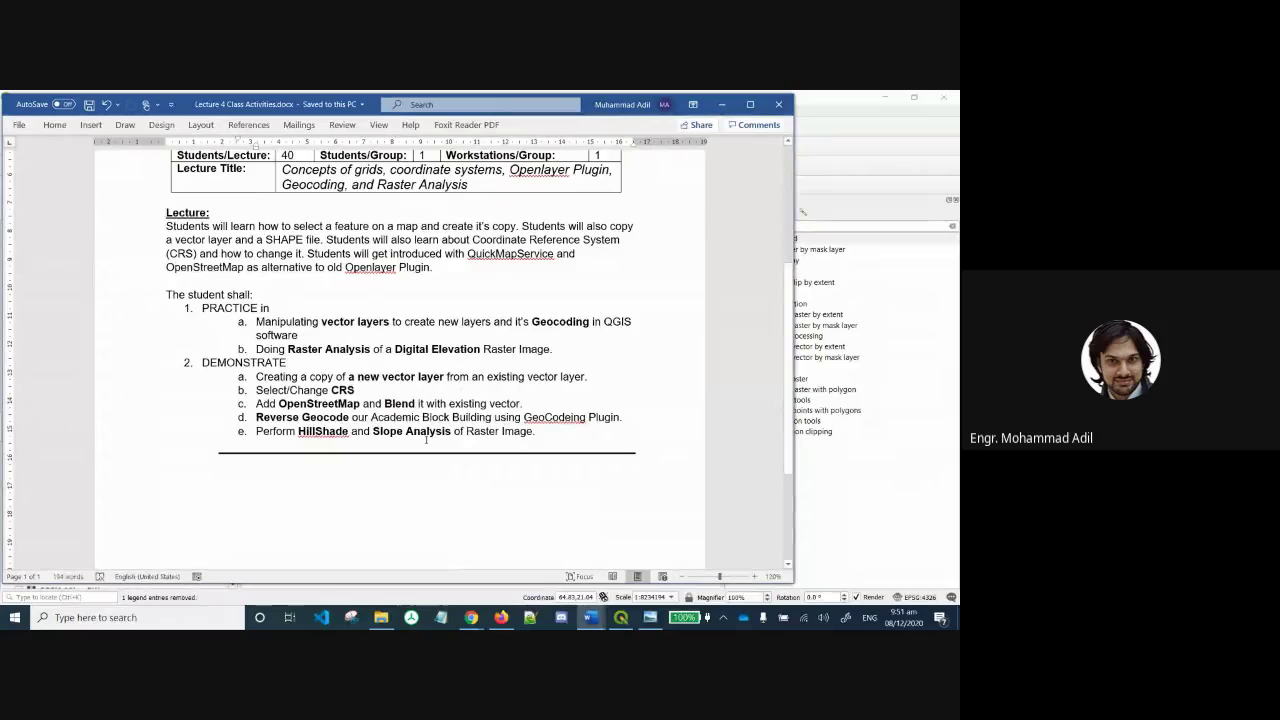
{"action": "double_click", "coordinate": [518, 431]}
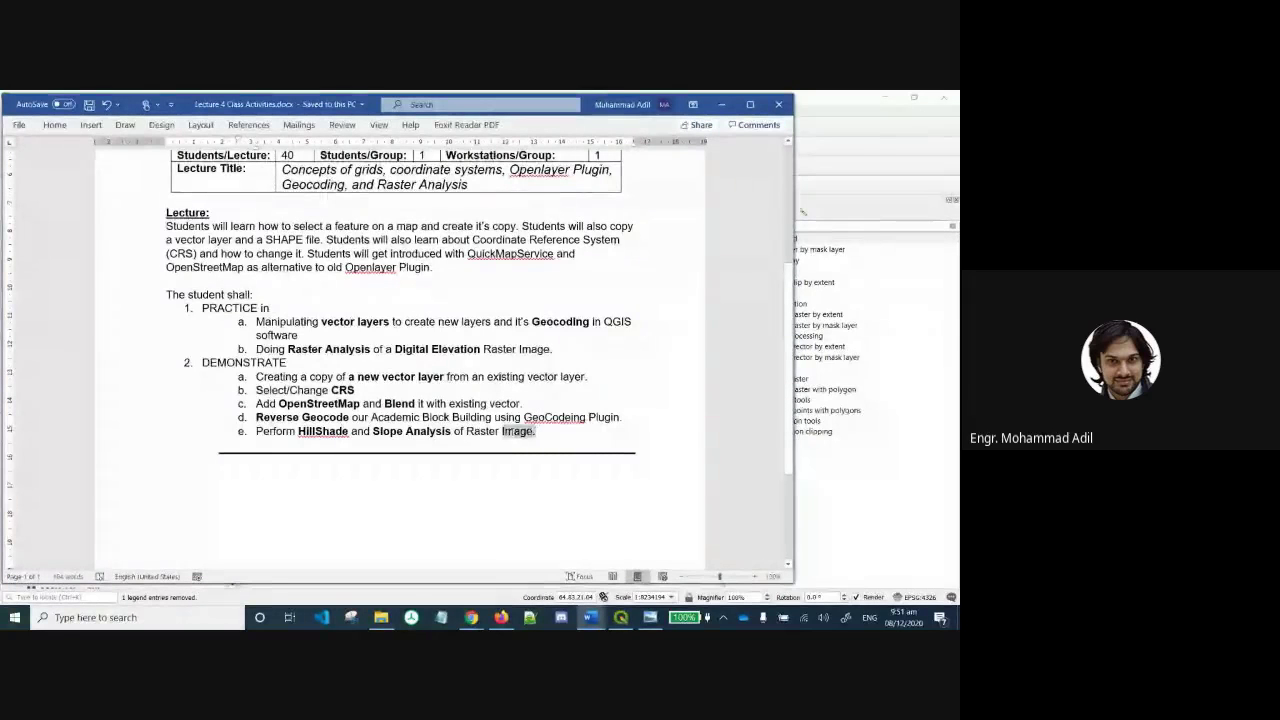
{"action": "left_click_drag", "start_coordinate": [518, 431], "coordinate": [476, 436]}
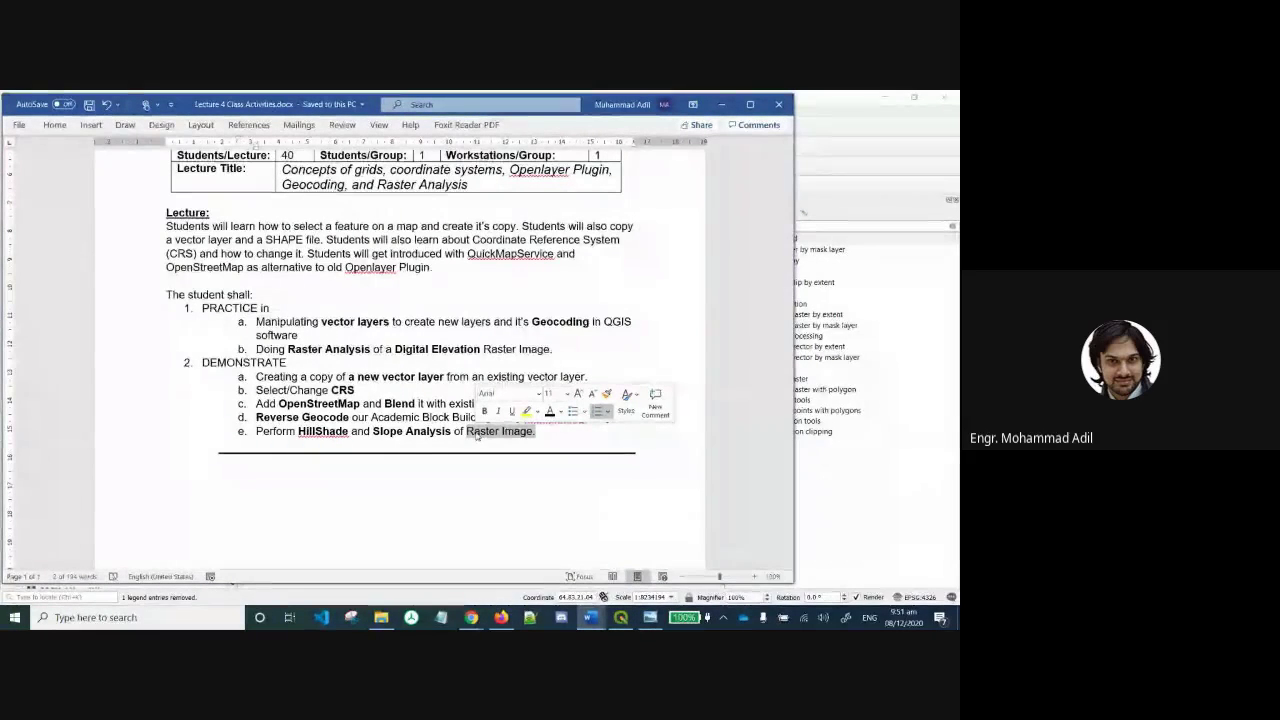
{"action": "left_click", "coordinate": [533, 496]}
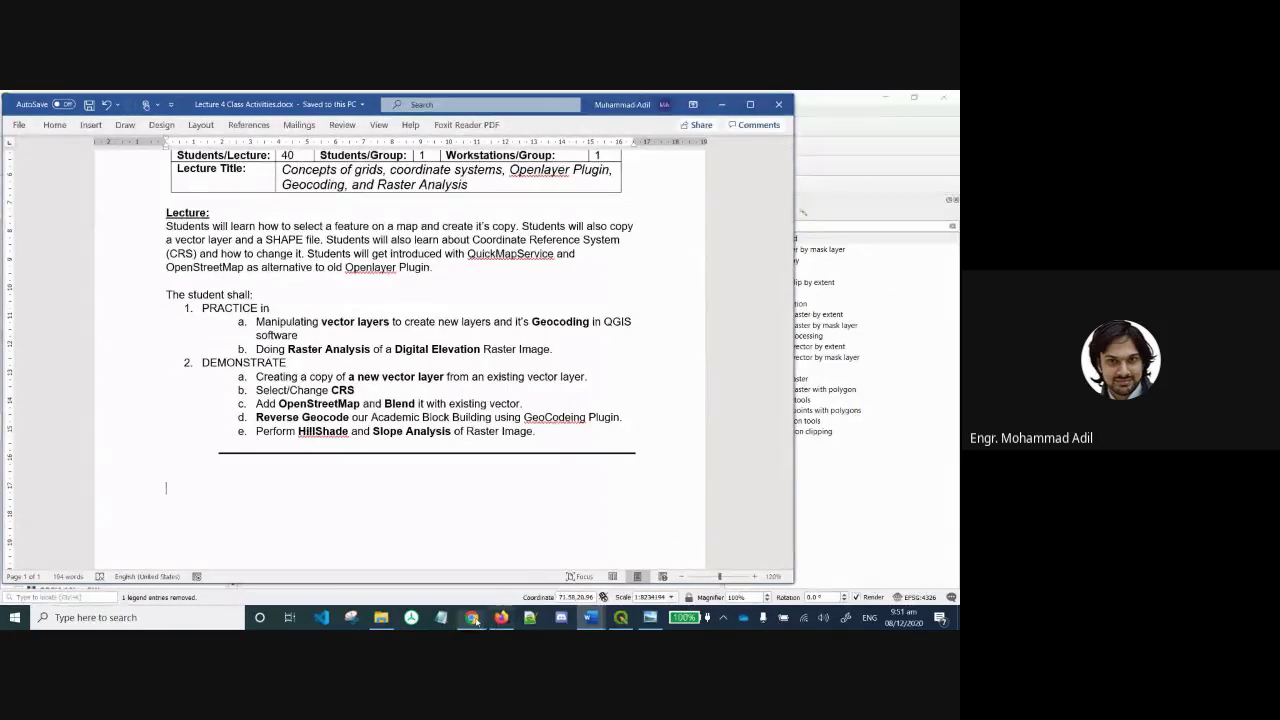
Switch to the Google Meet call in Chrome and look through the list of participants.
{"action": "mouse_move", "coordinate": [500, 617]}
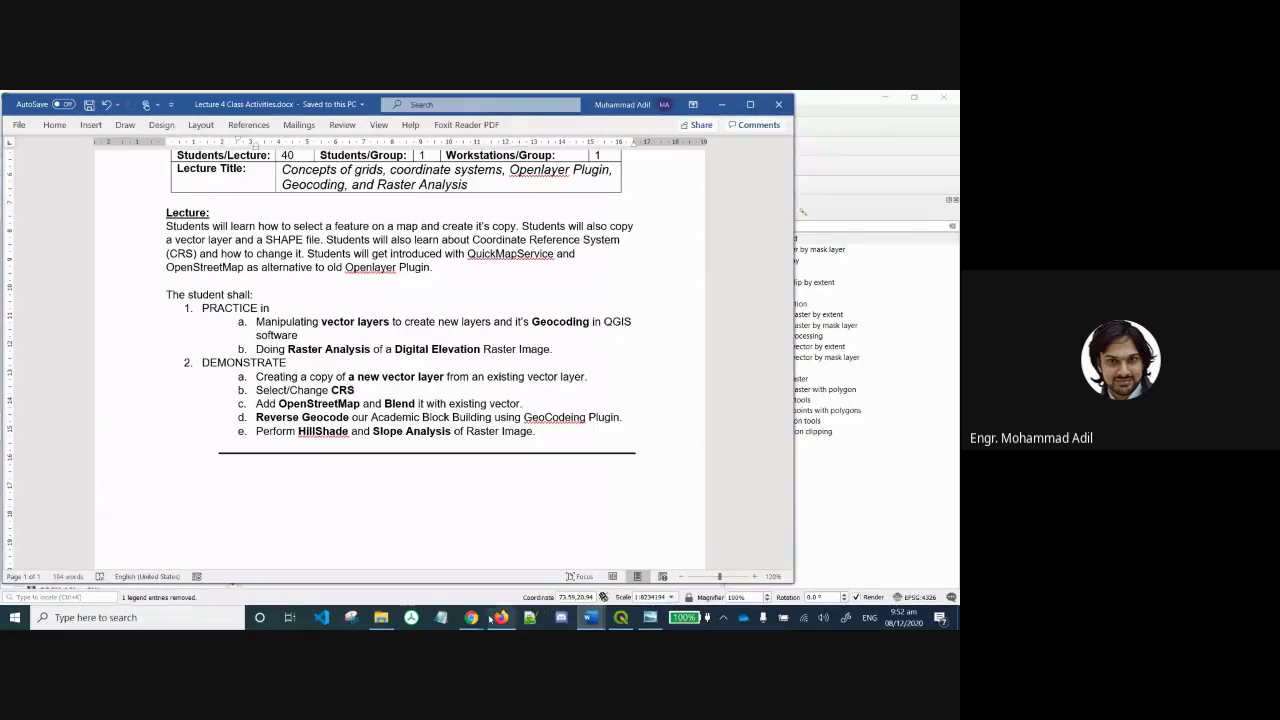
{"action": "mouse_move", "coordinate": [471, 617]}
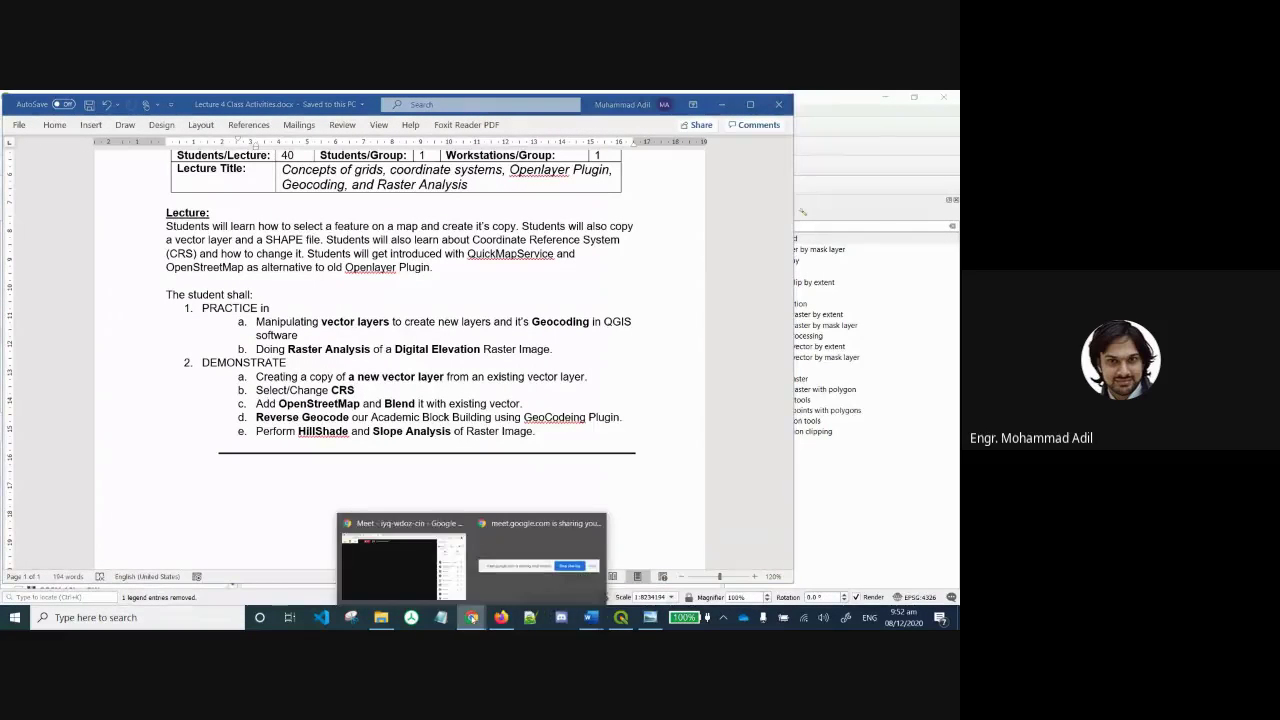
{"action": "left_click", "coordinate": [413, 554]}
{"action": "scroll", "coordinate": [852, 517], "scroll_direction": "down", "scroll_amount": 4}
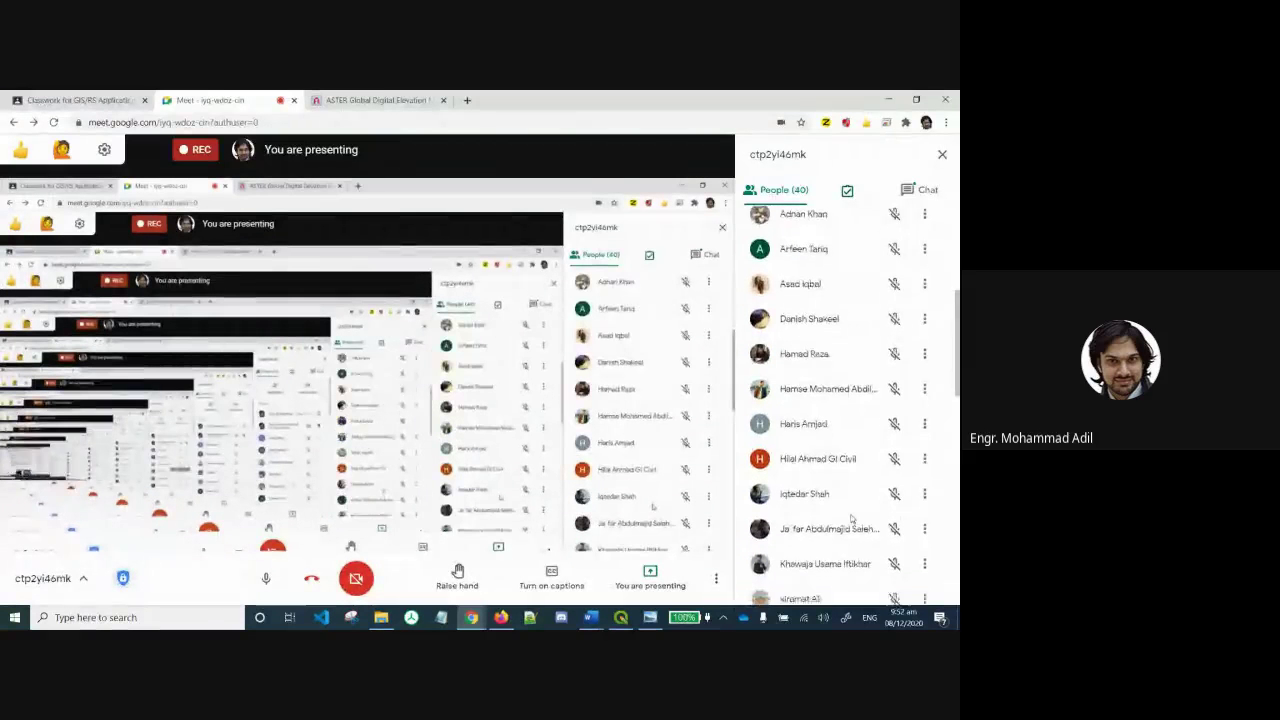
{"action": "scroll", "coordinate": [852, 517], "scroll_direction": "down", "scroll_amount": 1}
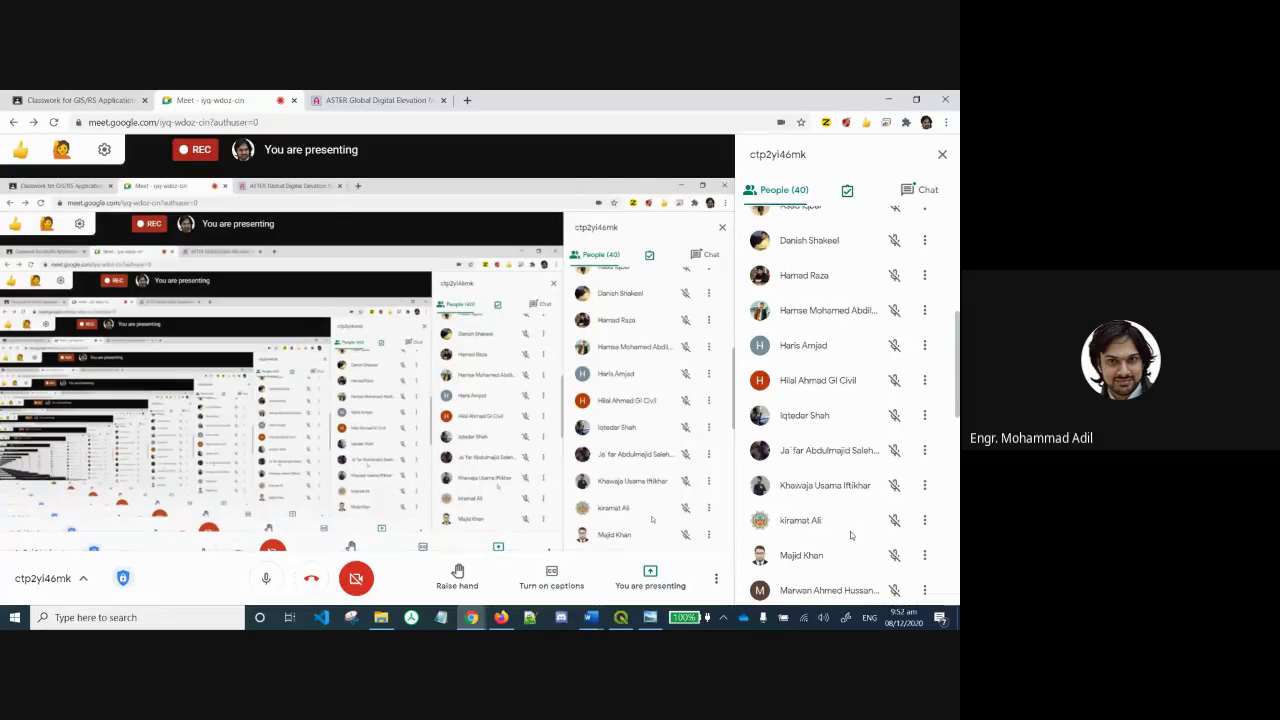
{"action": "scroll", "coordinate": [851, 536], "scroll_direction": "down", "scroll_amount": 5}
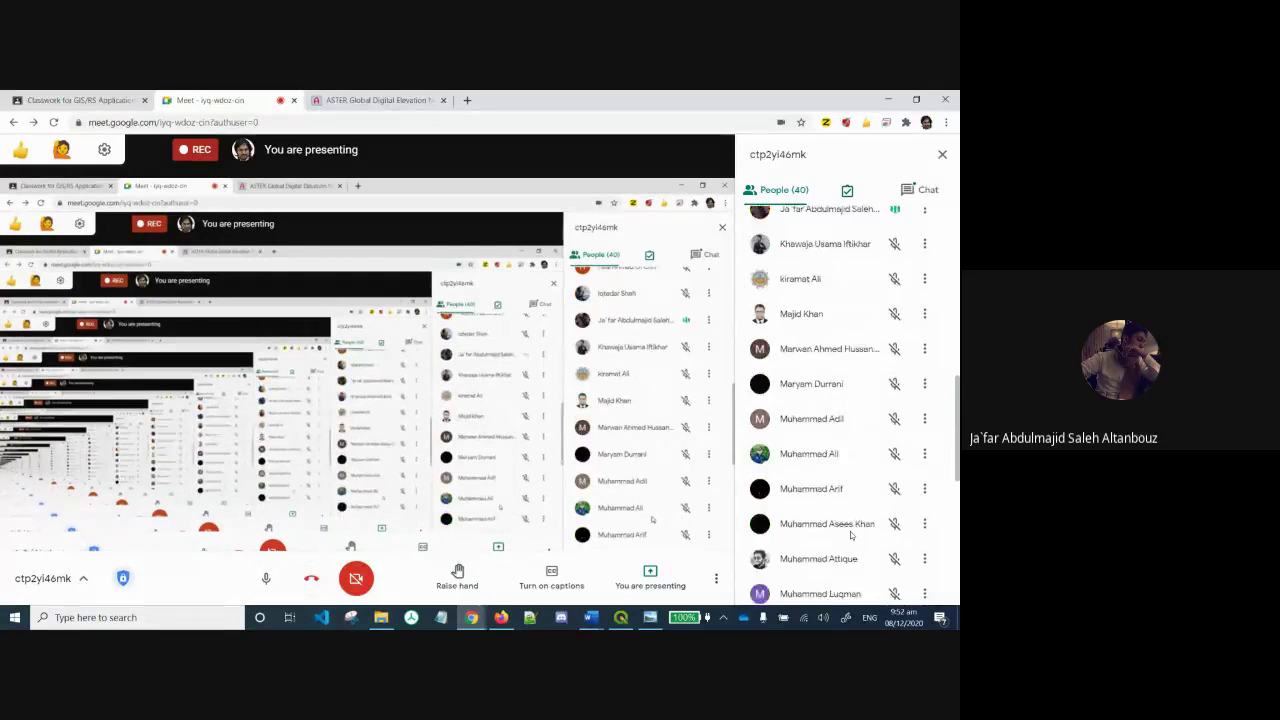
{"action": "scroll", "coordinate": [851, 535], "scroll_direction": "up", "scroll_amount": 3}
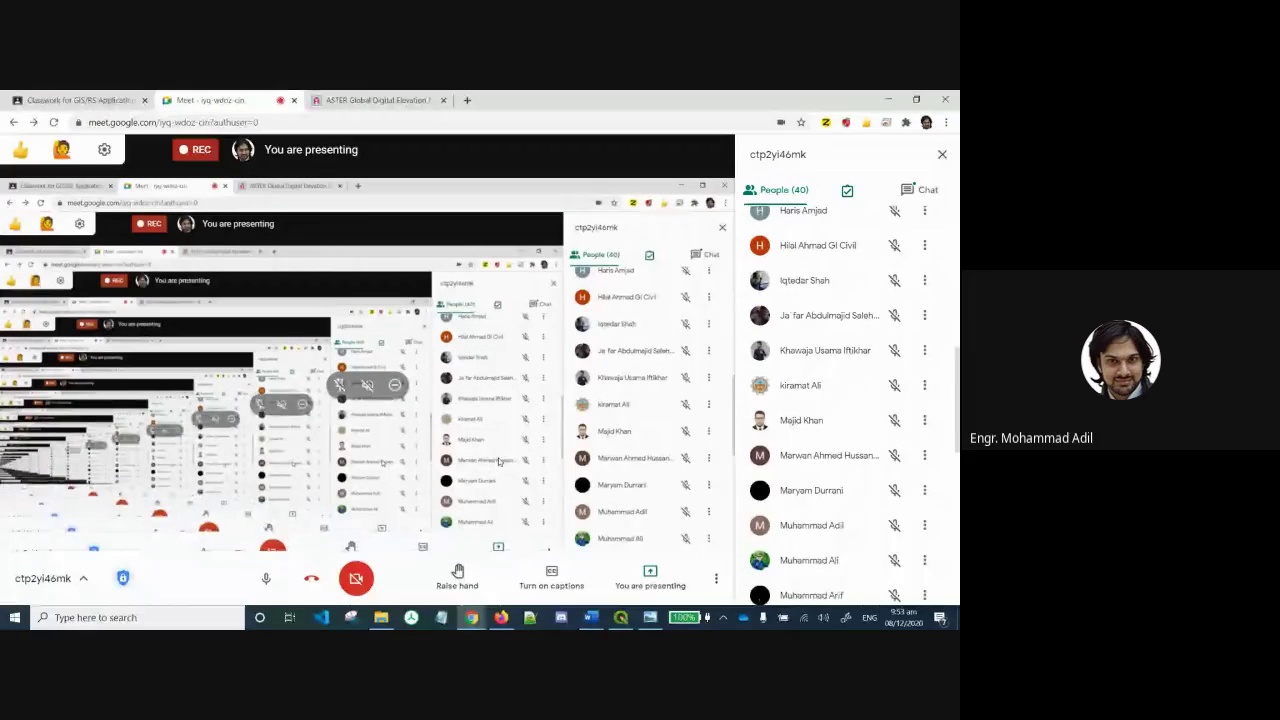
Open the Meet Attendance spreadsheet from the call's attendance extension and look through the recorded participants and durations.
{"action": "mouse_move", "coordinate": [847, 192]}
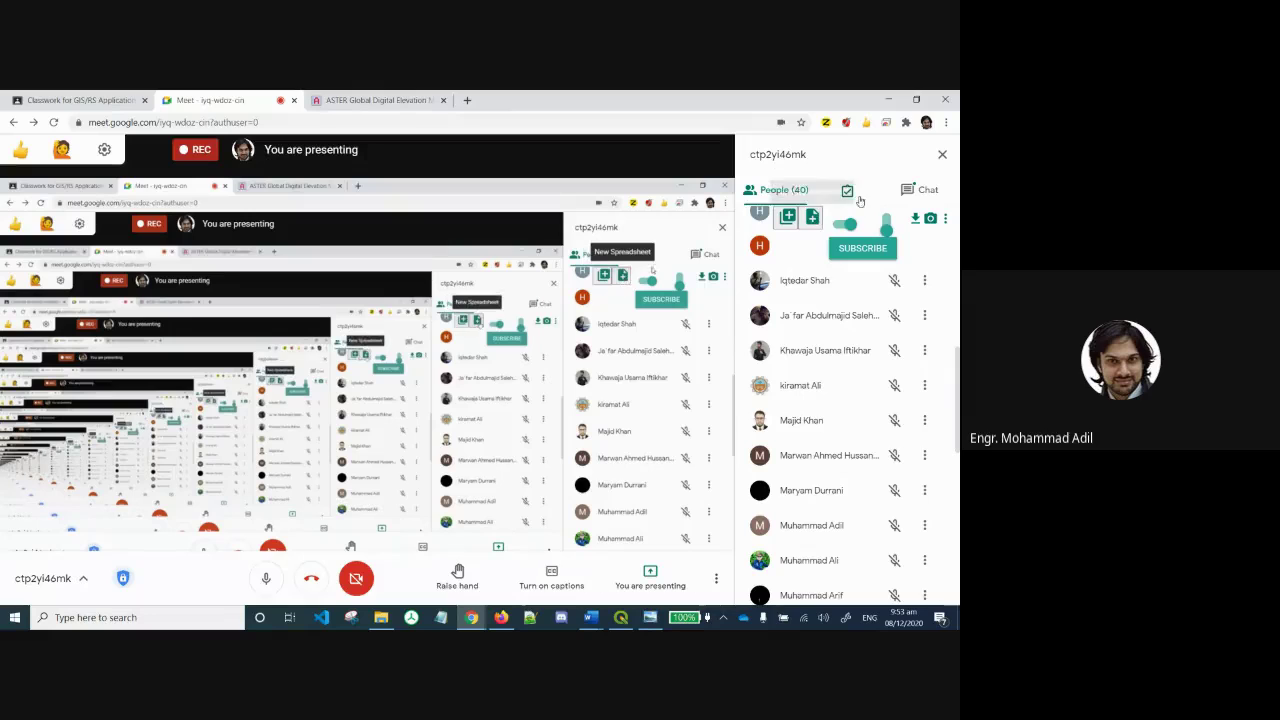
{"action": "left_click", "coordinate": [852, 193]}
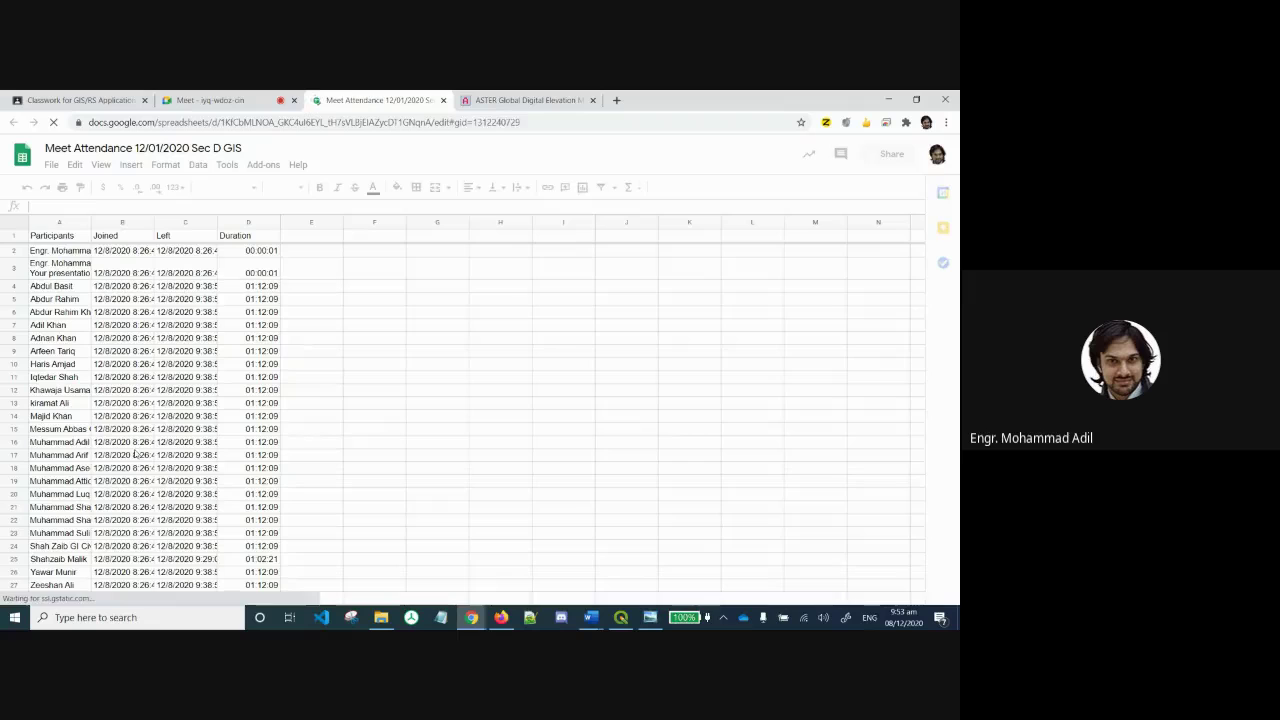
{"action": "scroll", "coordinate": [134, 453], "scroll_direction": "down", "scroll_amount": 7}
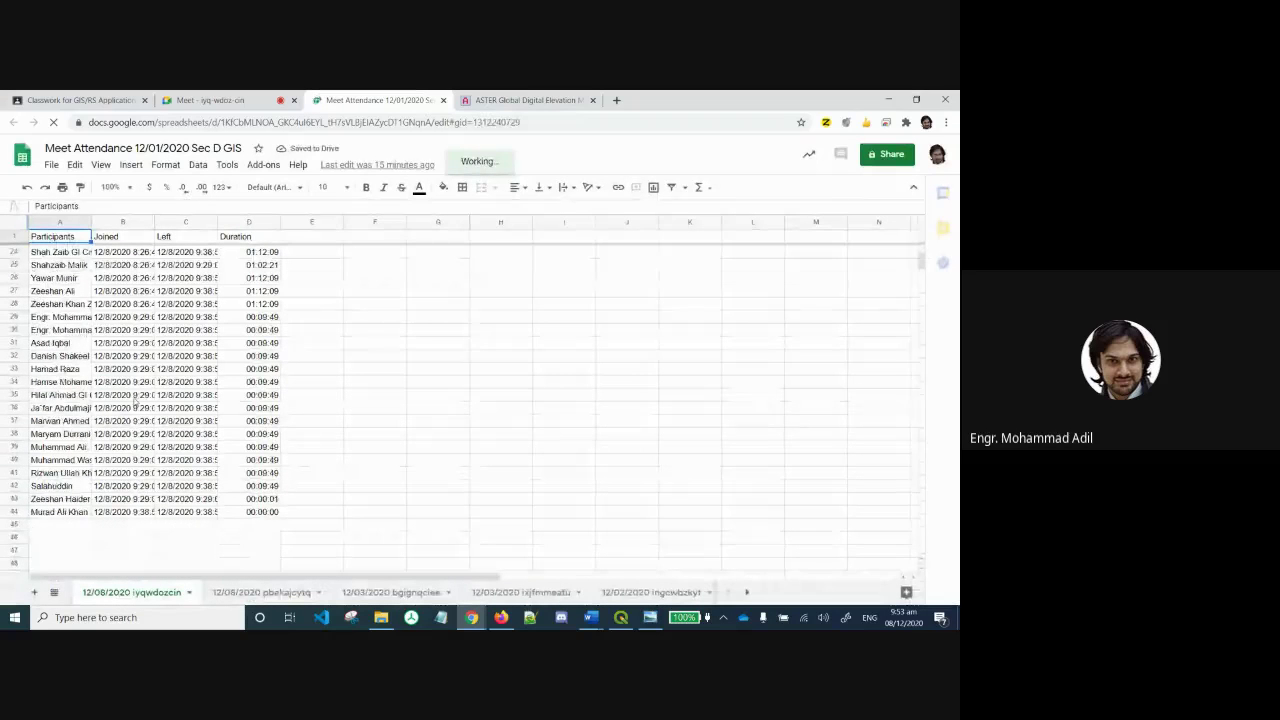
{"action": "scroll", "coordinate": [137, 401], "scroll_direction": "up", "scroll_amount": 7}
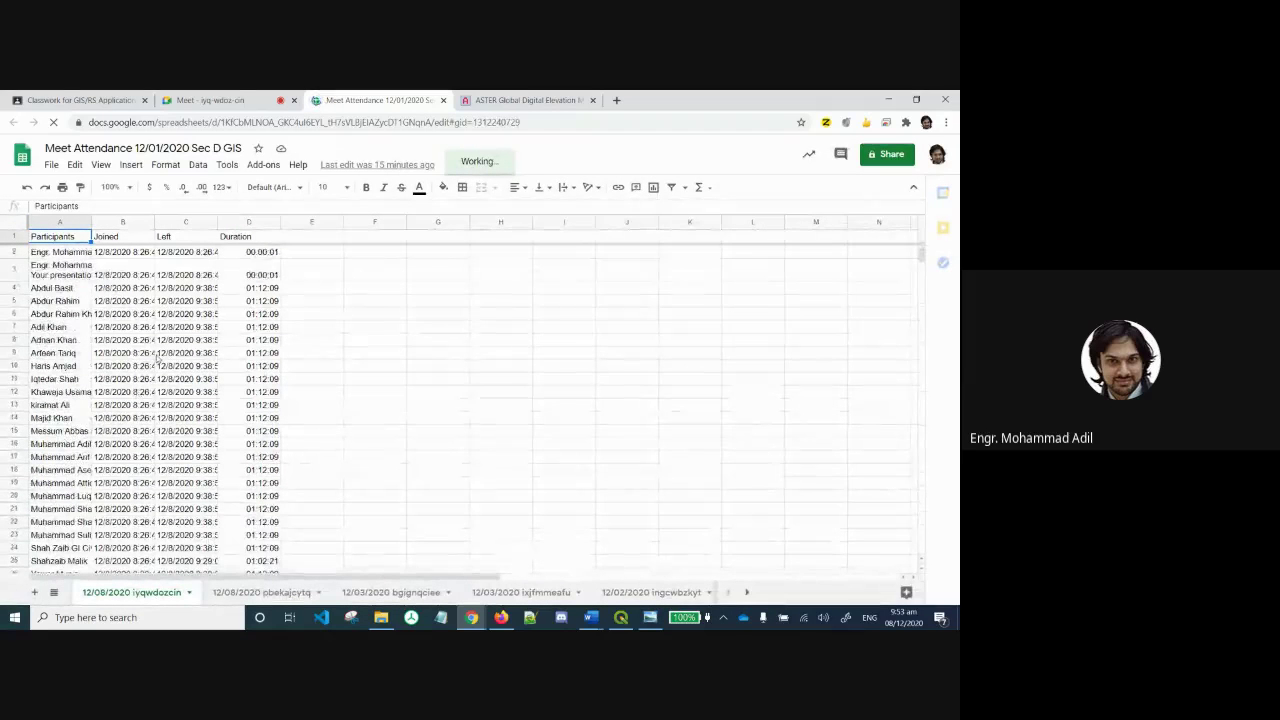
Return to the Google Meet call and stop presenting the screen.
{"action": "left_click", "coordinate": [188, 98]}
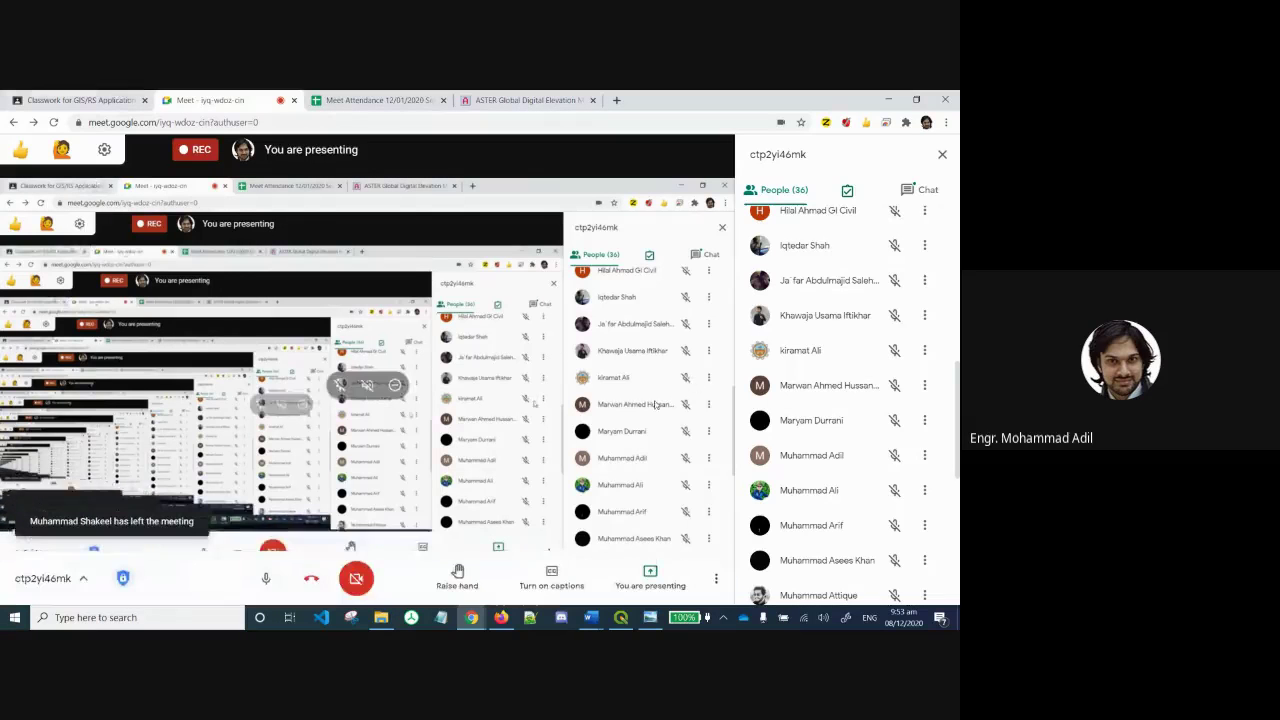
{"action": "left_click", "coordinate": [652, 578]}
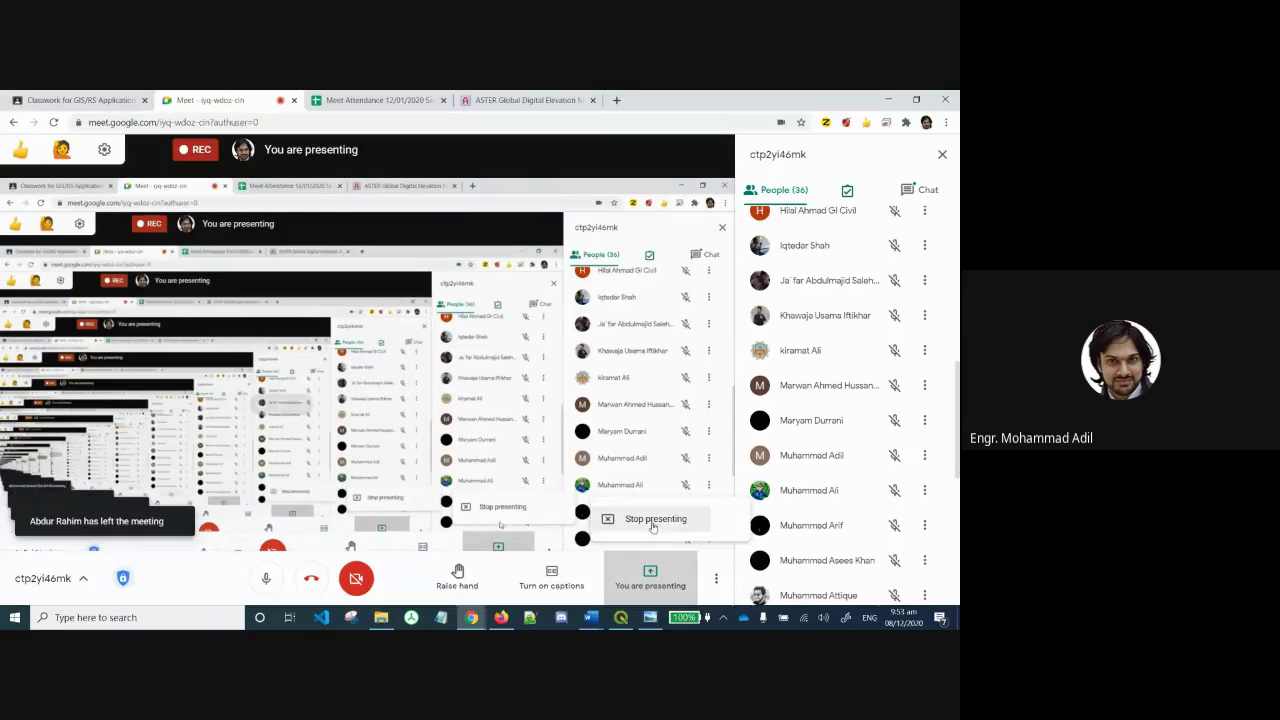
{"action": "left_click", "coordinate": [656, 520]}
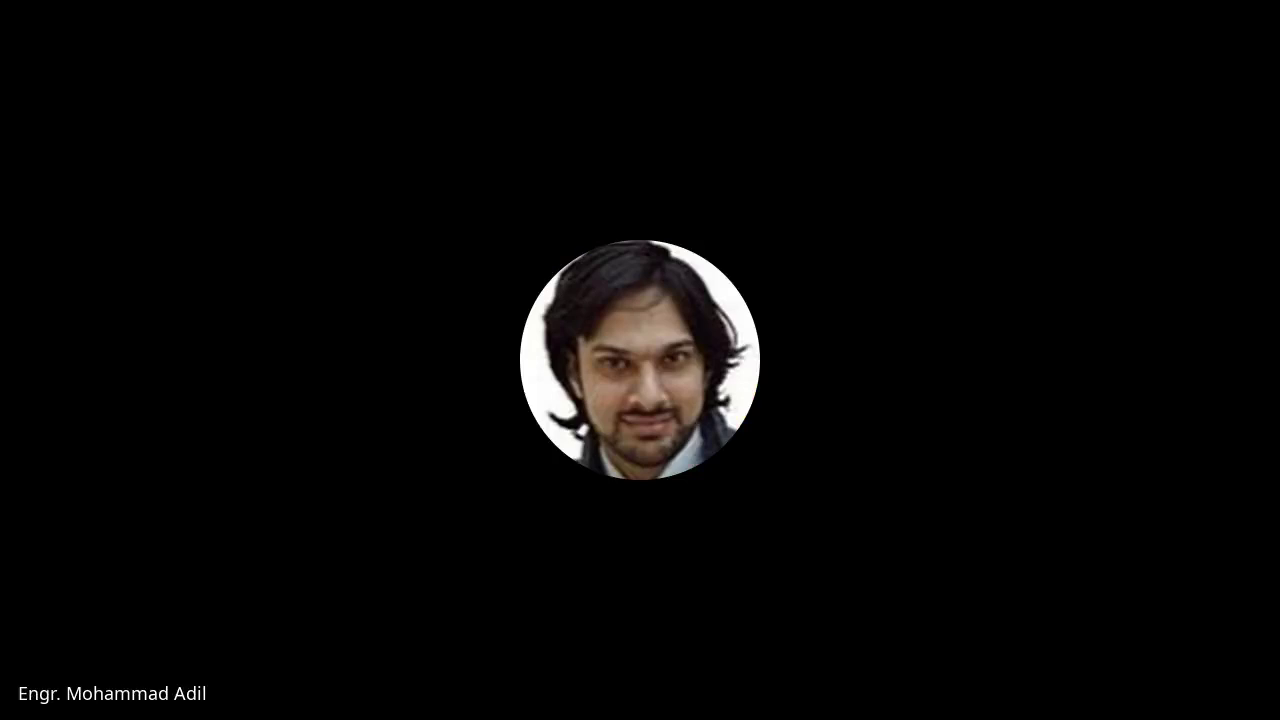